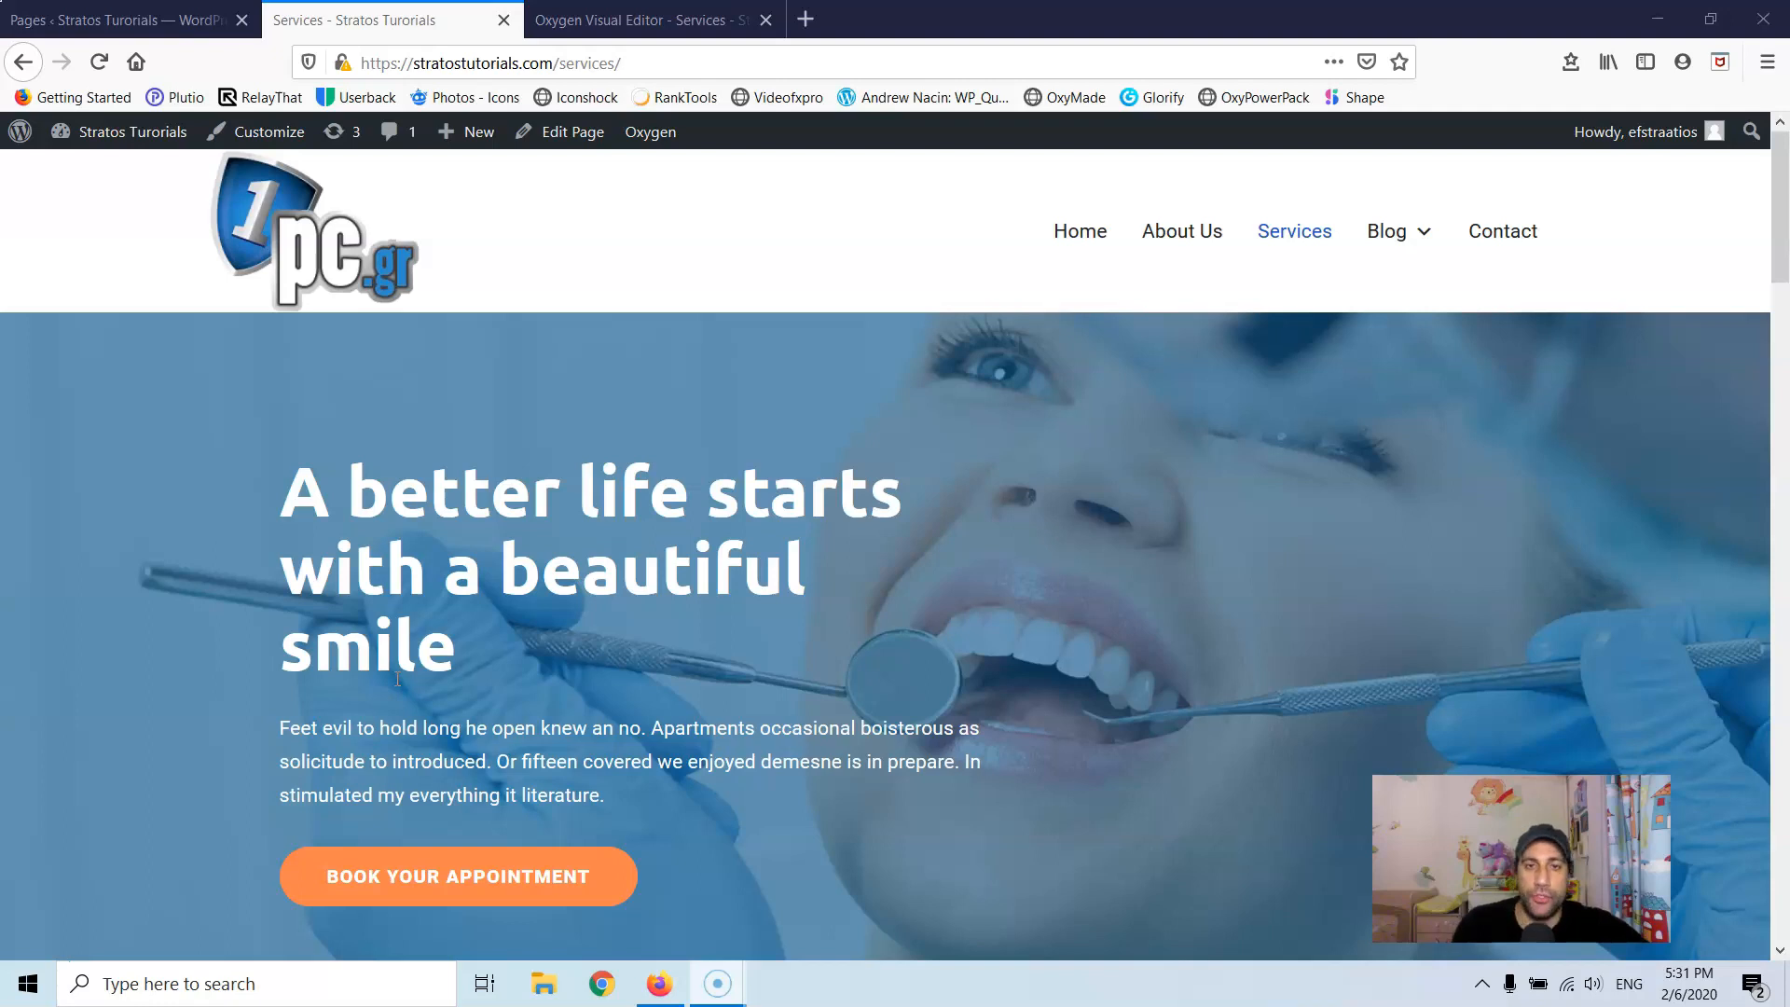
Step: Look through the live Services page from the hero section to the testimonials and back to the header navigation
{"action": "scroll", "coordinate": [366, 388], "scroll_direction": "down", "scroll_amount": 4}
{"action": "scroll", "coordinate": [364, 388], "scroll_direction": "down", "scroll_amount": 3}
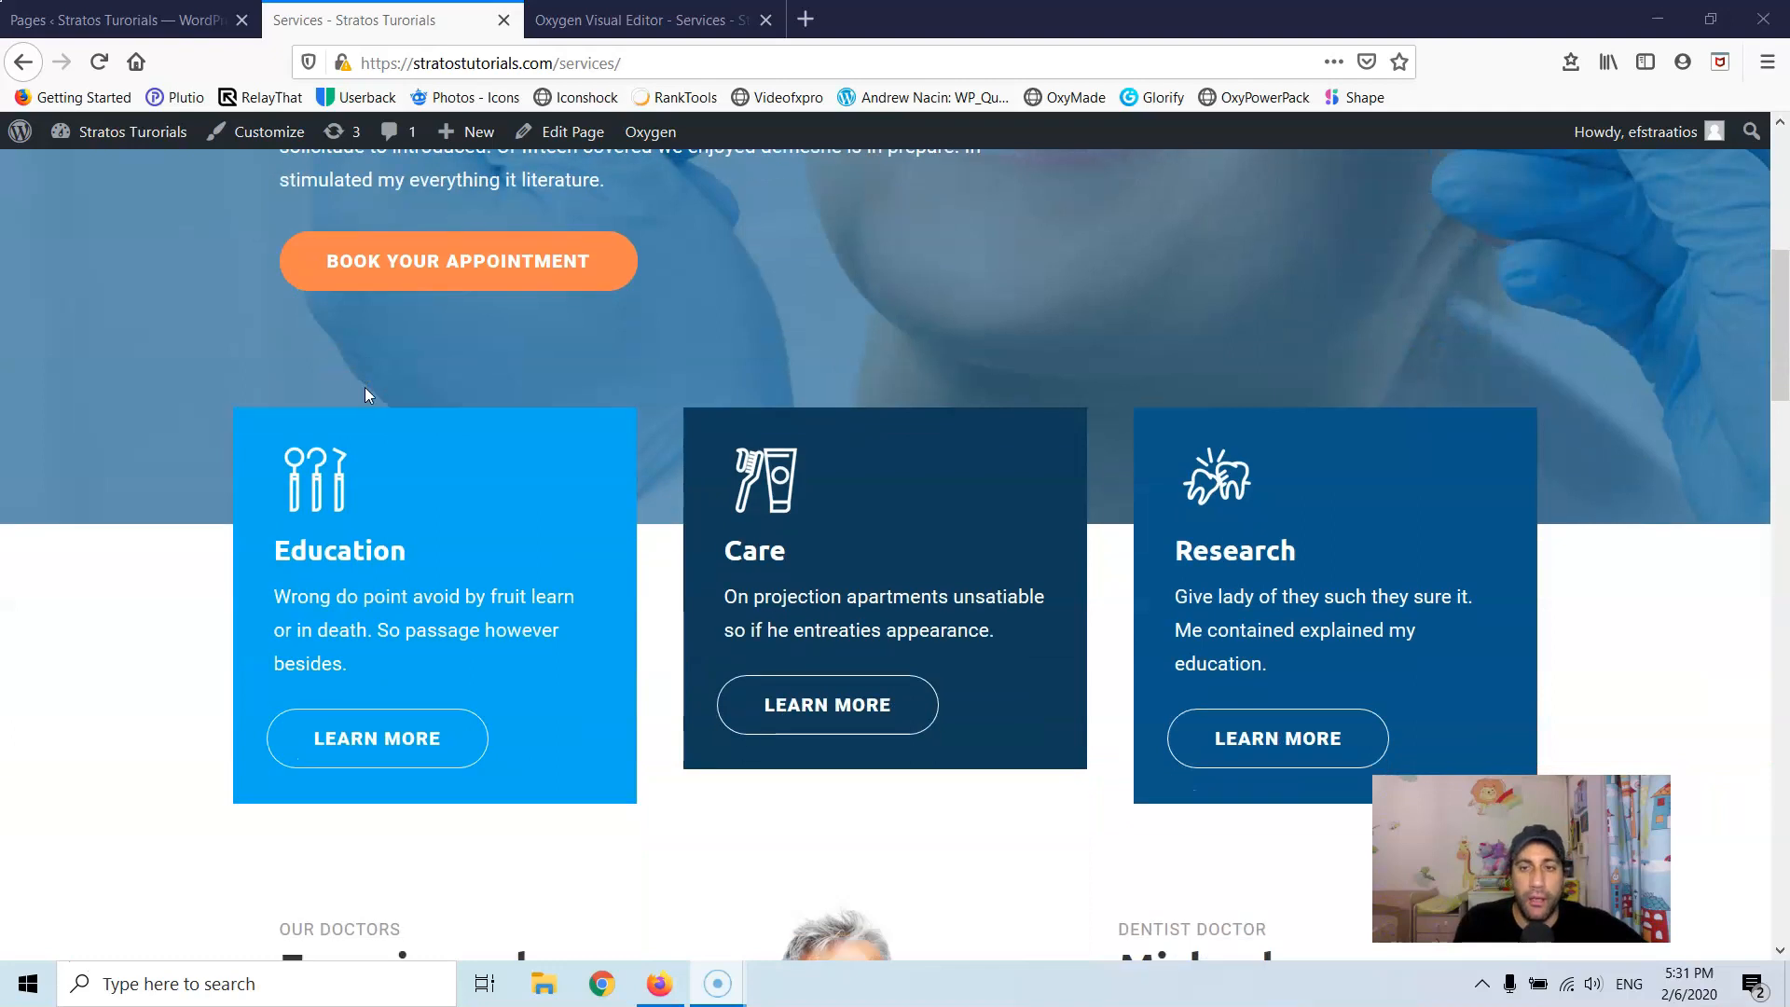
{"action": "scroll", "coordinate": [365, 388], "scroll_direction": "down", "scroll_amount": 5}
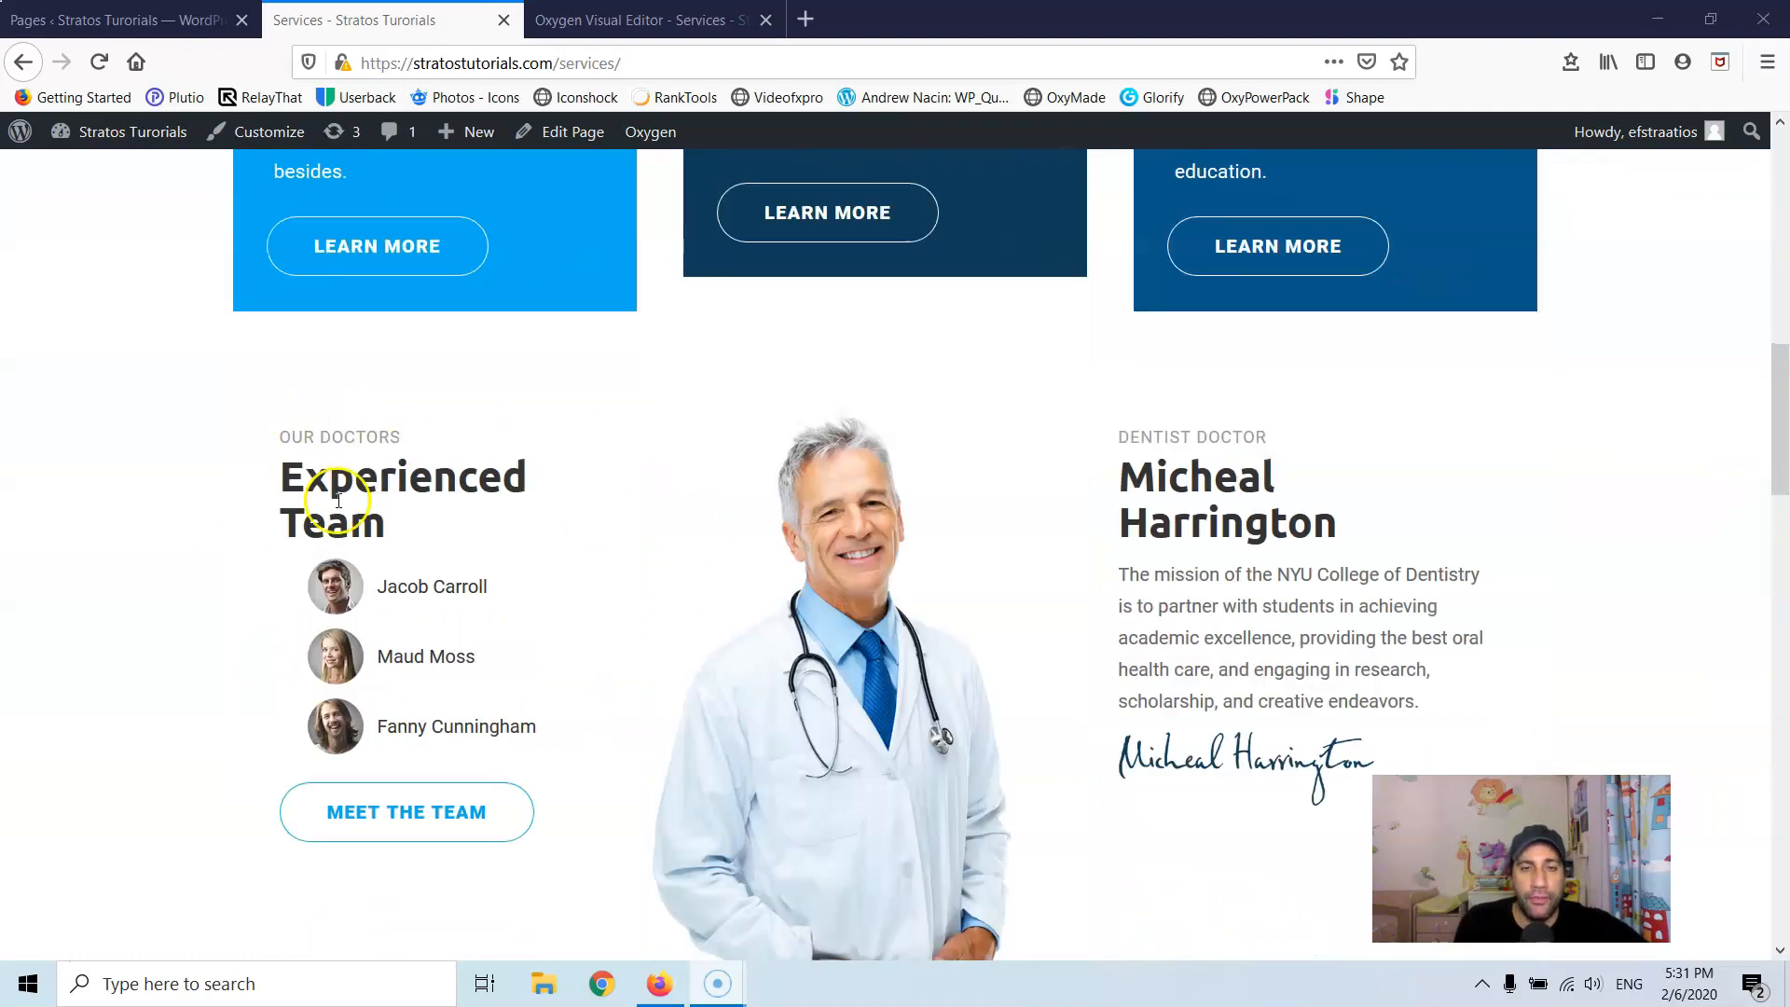
{"action": "scroll", "coordinate": [352, 511], "scroll_direction": "down", "scroll_amount": 6}
{"action": "scroll", "coordinate": [353, 511], "scroll_direction": "down", "scroll_amount": 5}
{"action": "scroll", "coordinate": [352, 504], "scroll_direction": "down", "scroll_amount": 5}
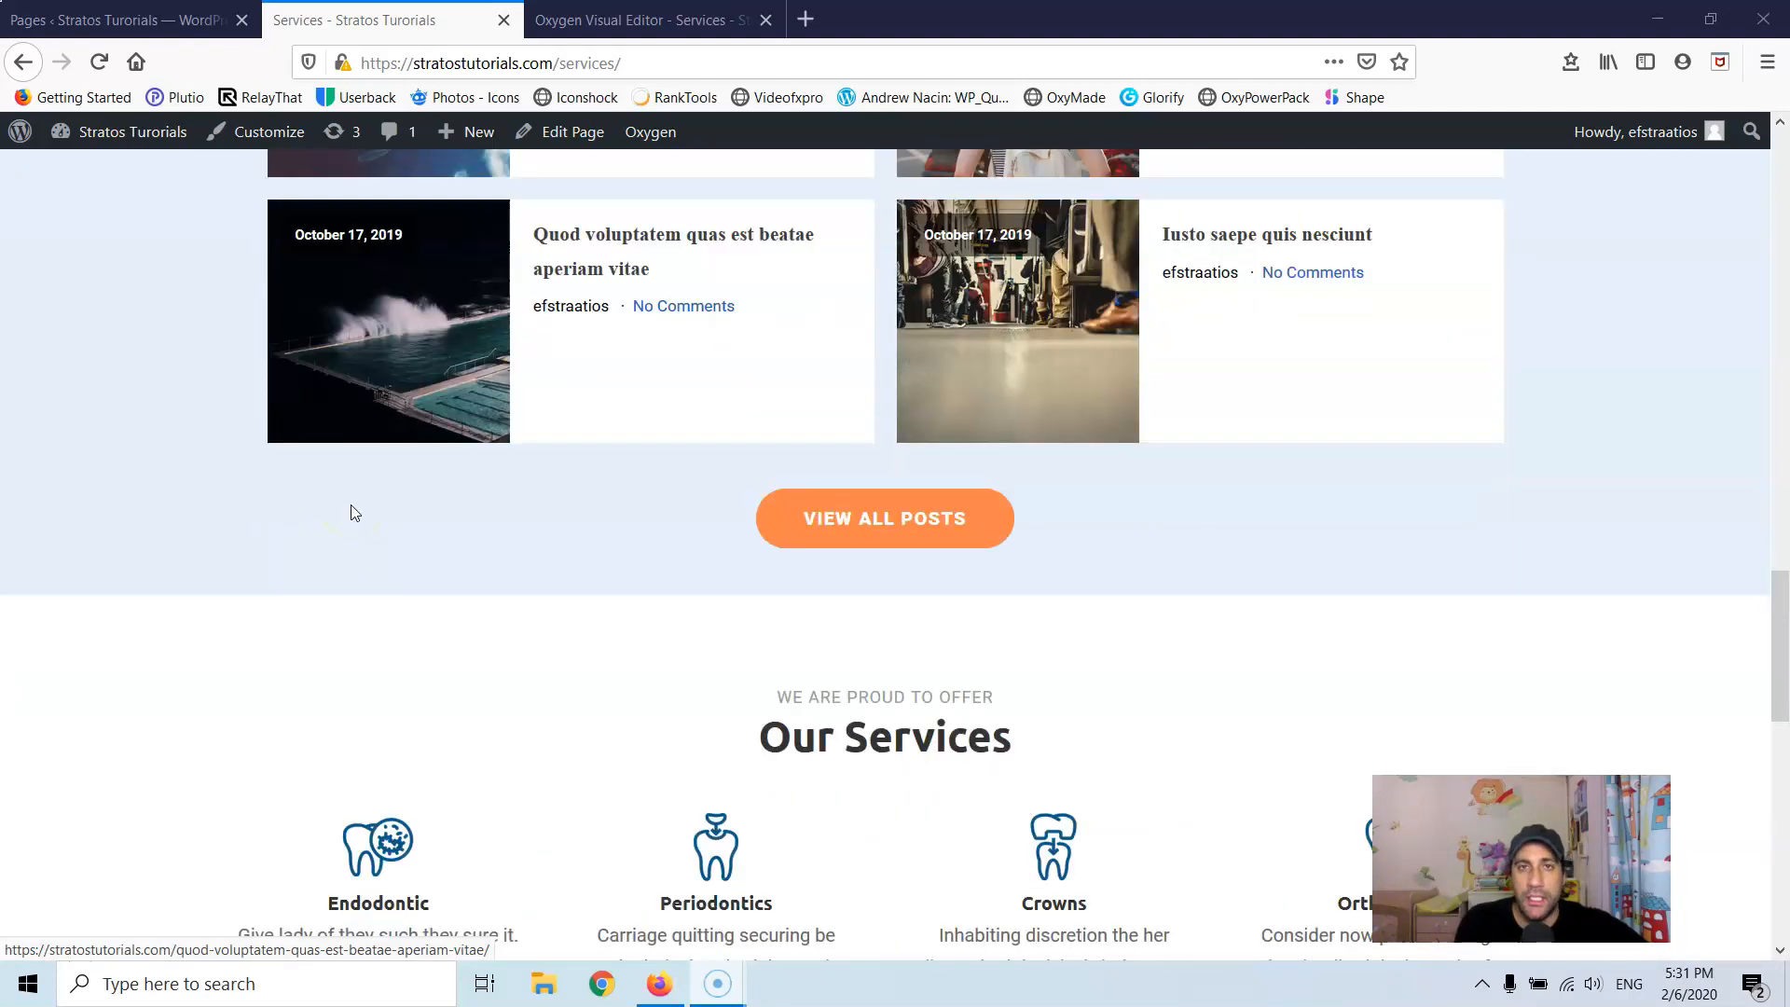
{"action": "scroll", "coordinate": [353, 506], "scroll_direction": "down", "scroll_amount": 5}
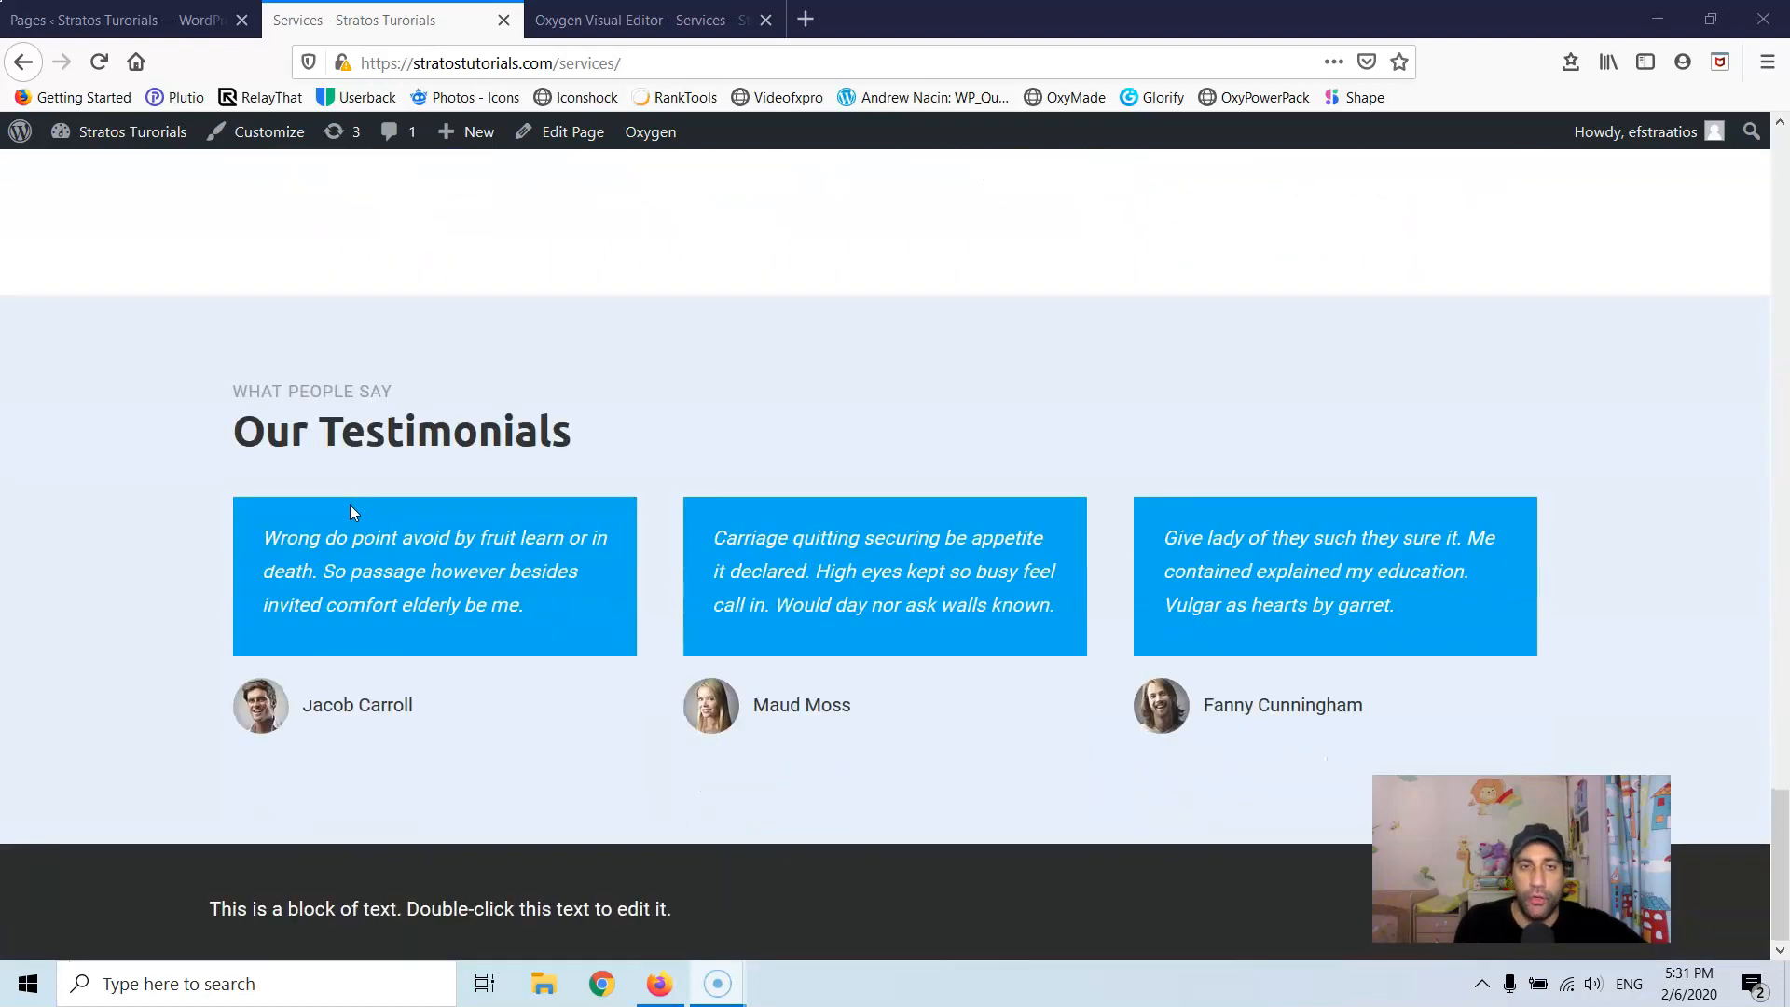
{"action": "scroll", "coordinate": [350, 506], "scroll_direction": "up", "scroll_amount": 10}
{"action": "scroll", "coordinate": [349, 505], "scroll_direction": "up", "scroll_amount": 15}
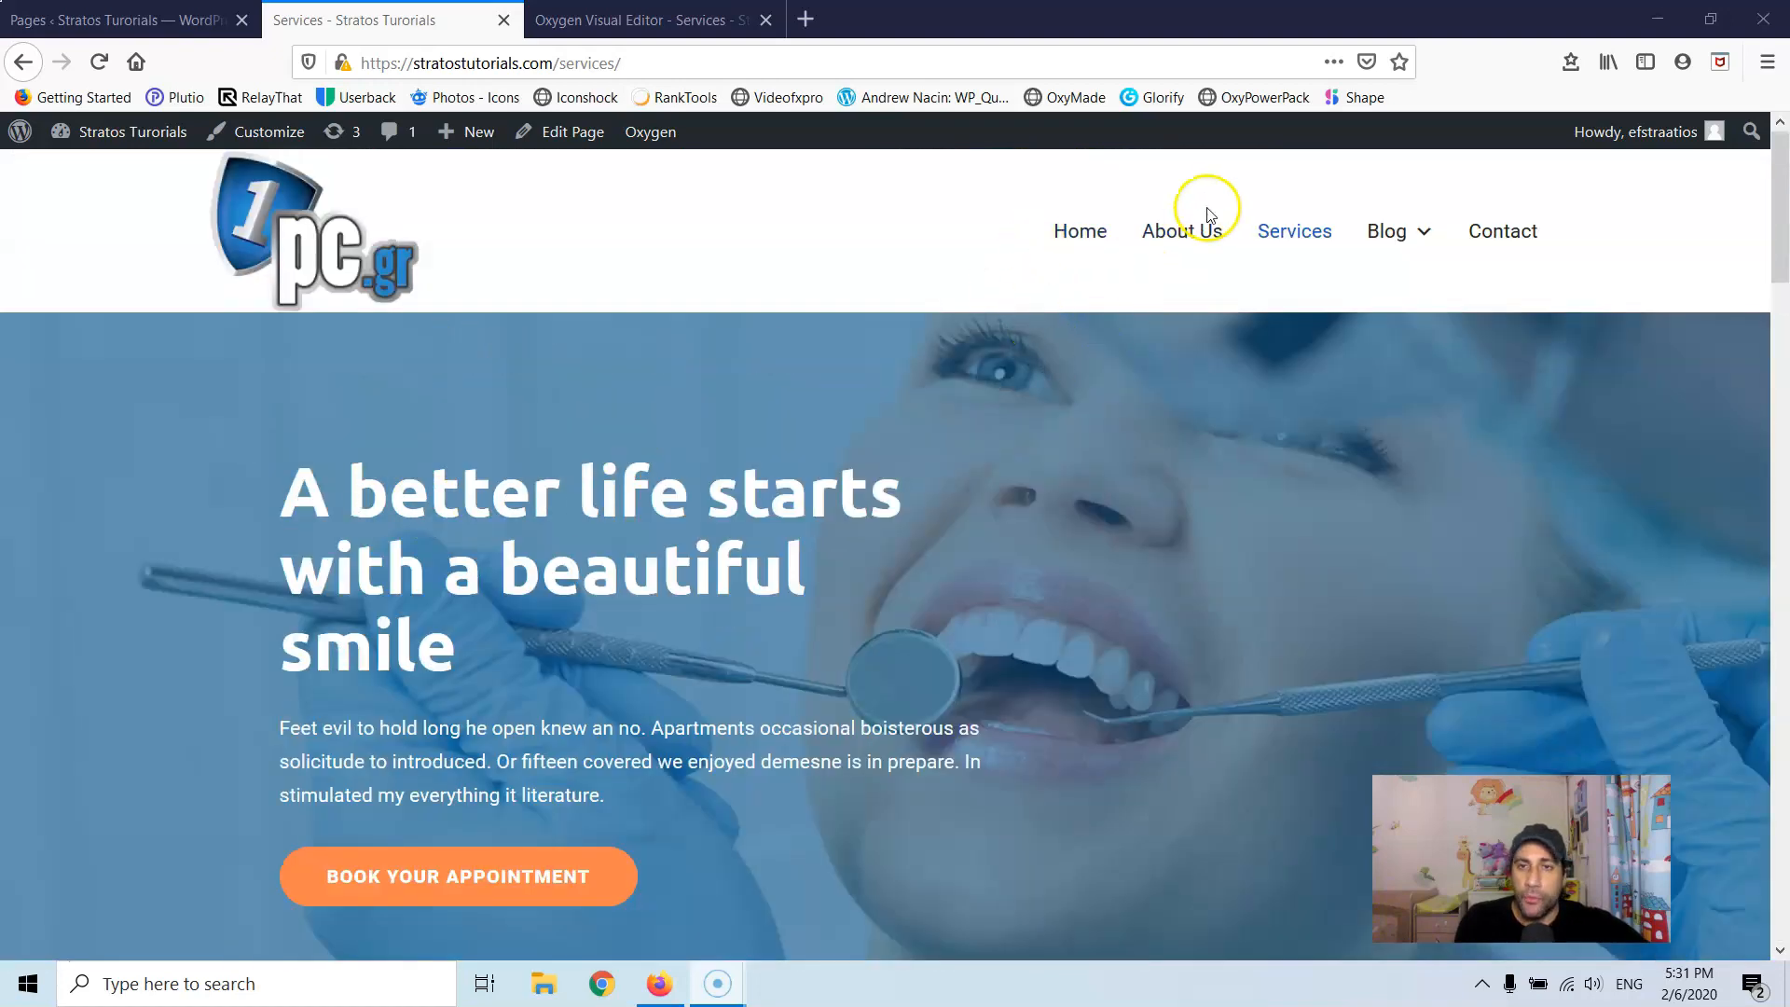
{"action": "mouse_move", "coordinate": [1390, 251]}
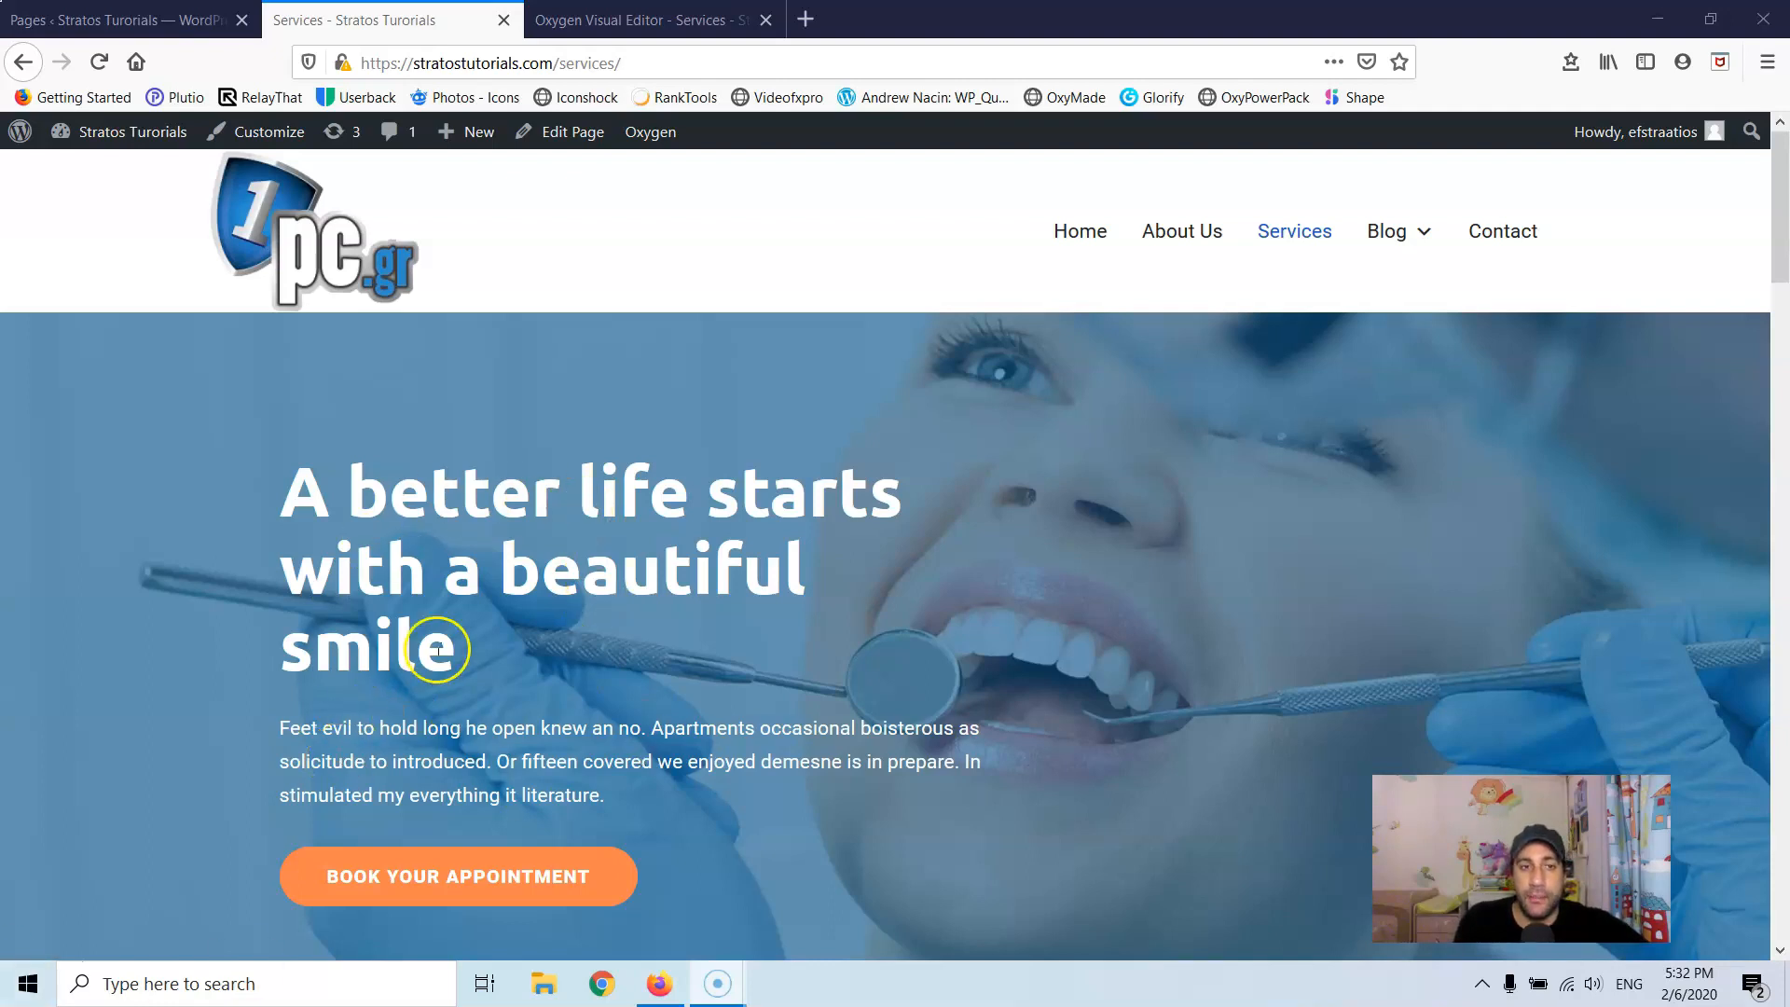
Step: Examine the live page's sections, including the three service cards, team, recent posts, Our Services and testimonials
{"action": "scroll", "coordinate": [371, 557], "scroll_direction": "down", "scroll_amount": 5}
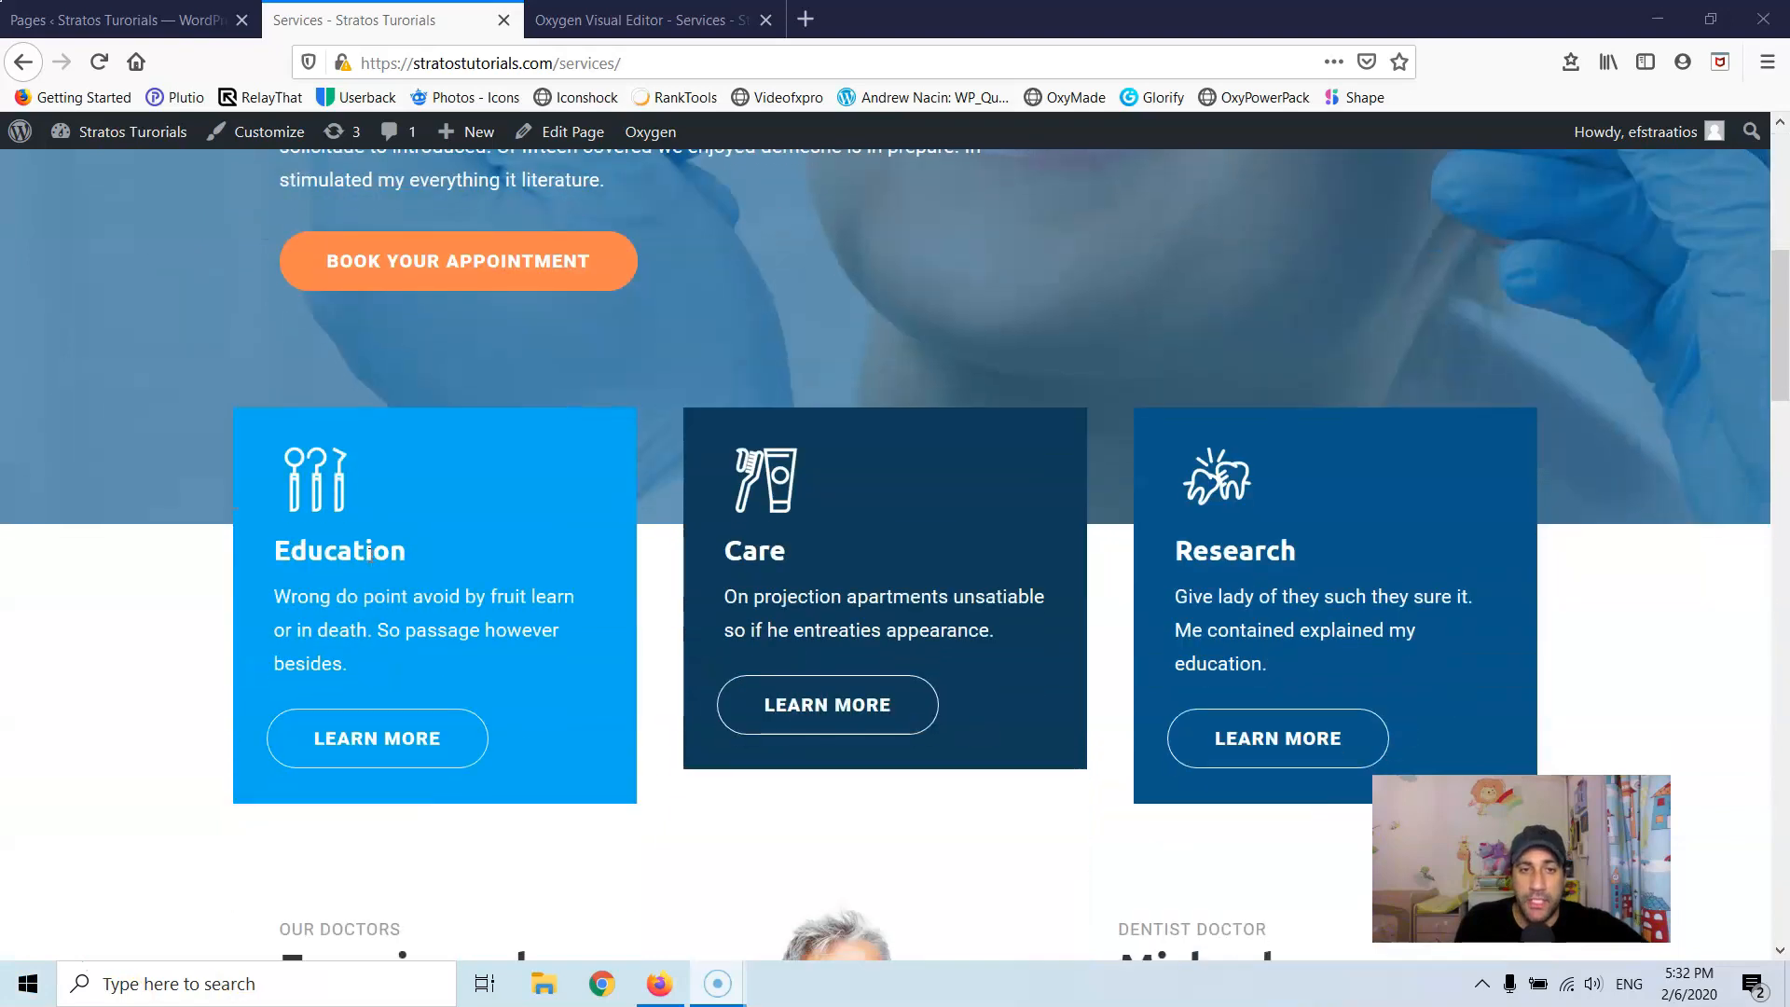
{"action": "scroll", "coordinate": [369, 558], "scroll_direction": "down", "scroll_amount": 4}
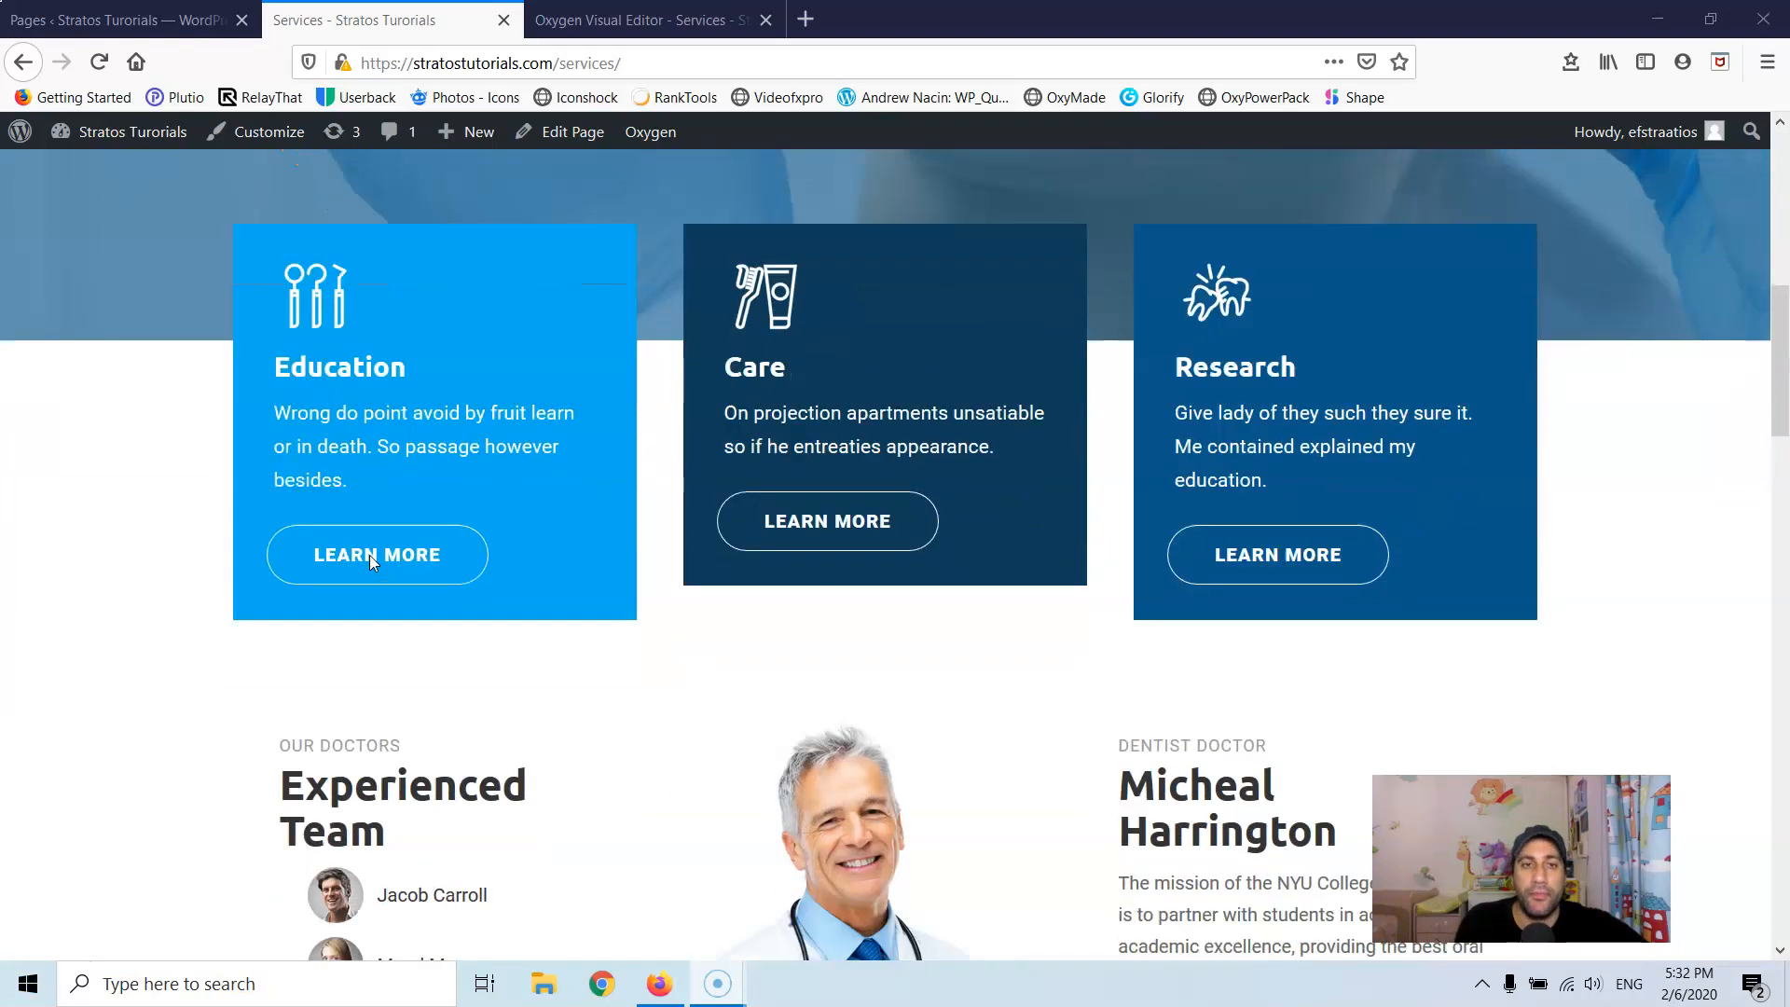
{"action": "scroll", "coordinate": [371, 562], "scroll_direction": "down", "scroll_amount": 7}
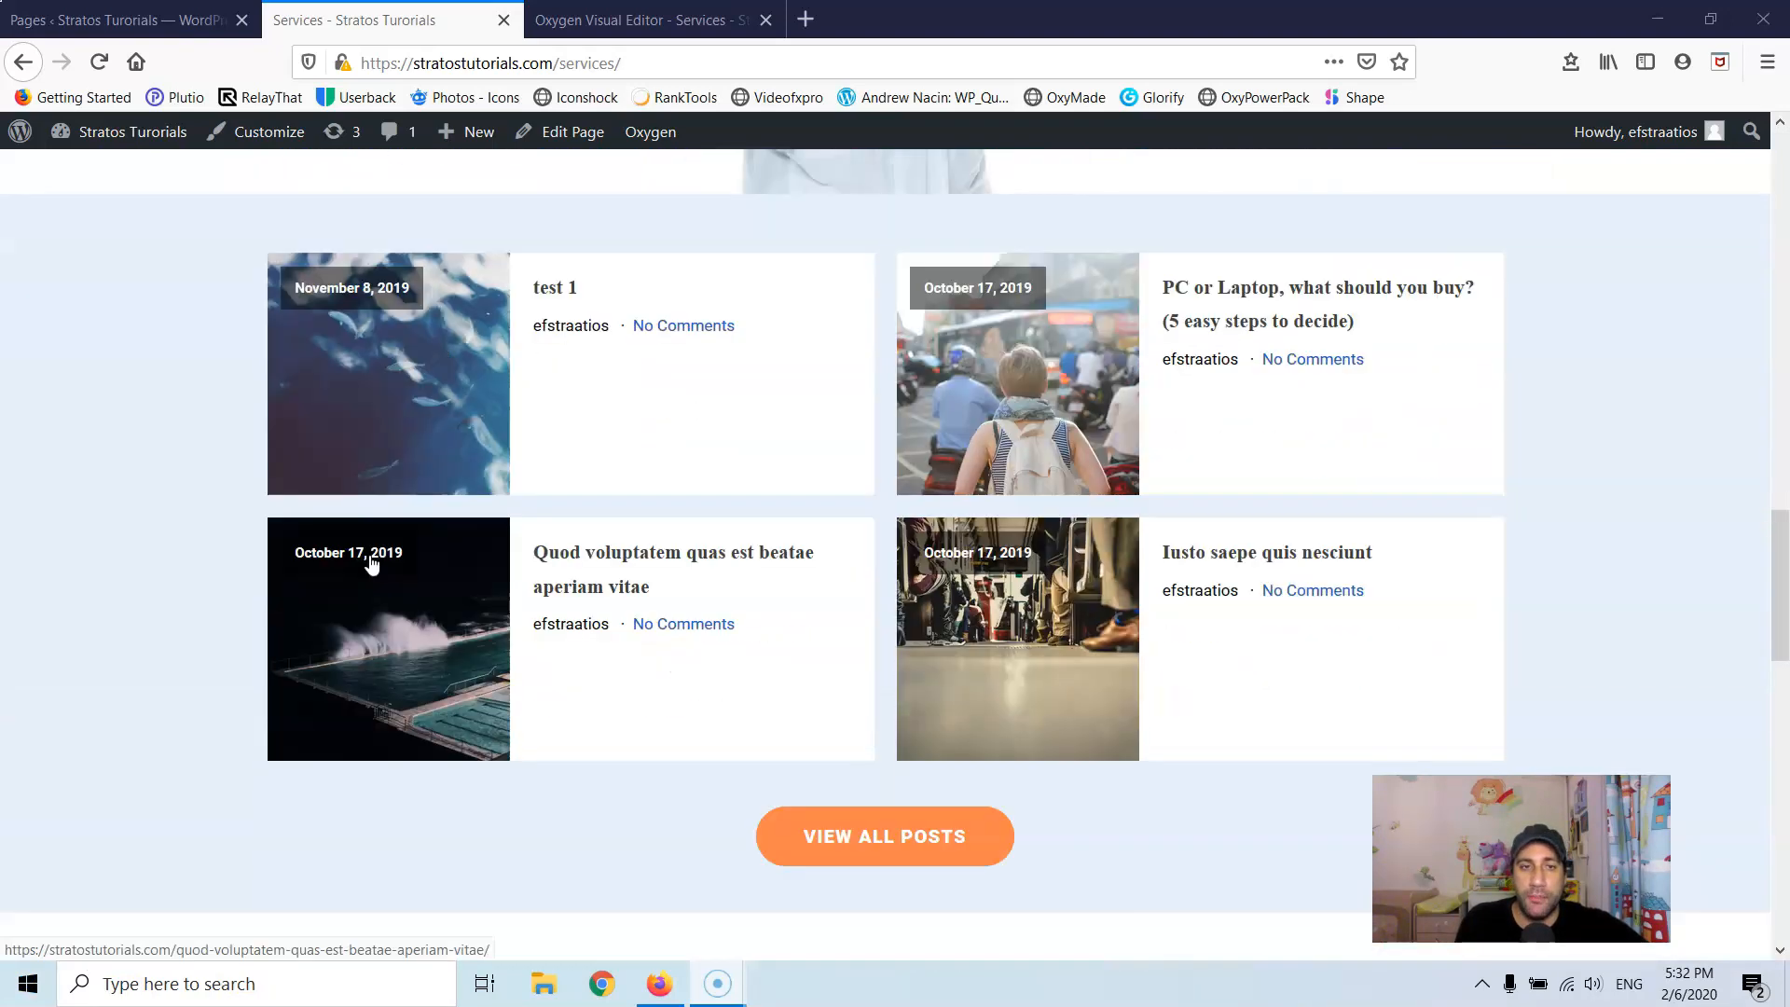
{"action": "scroll", "coordinate": [371, 563], "scroll_direction": "up", "scroll_amount": 8}
{"action": "scroll", "coordinate": [371, 563], "scroll_direction": "up", "scroll_amount": 7}
{"action": "scroll", "coordinate": [559, 733], "scroll_direction": "down", "scroll_amount": 5}
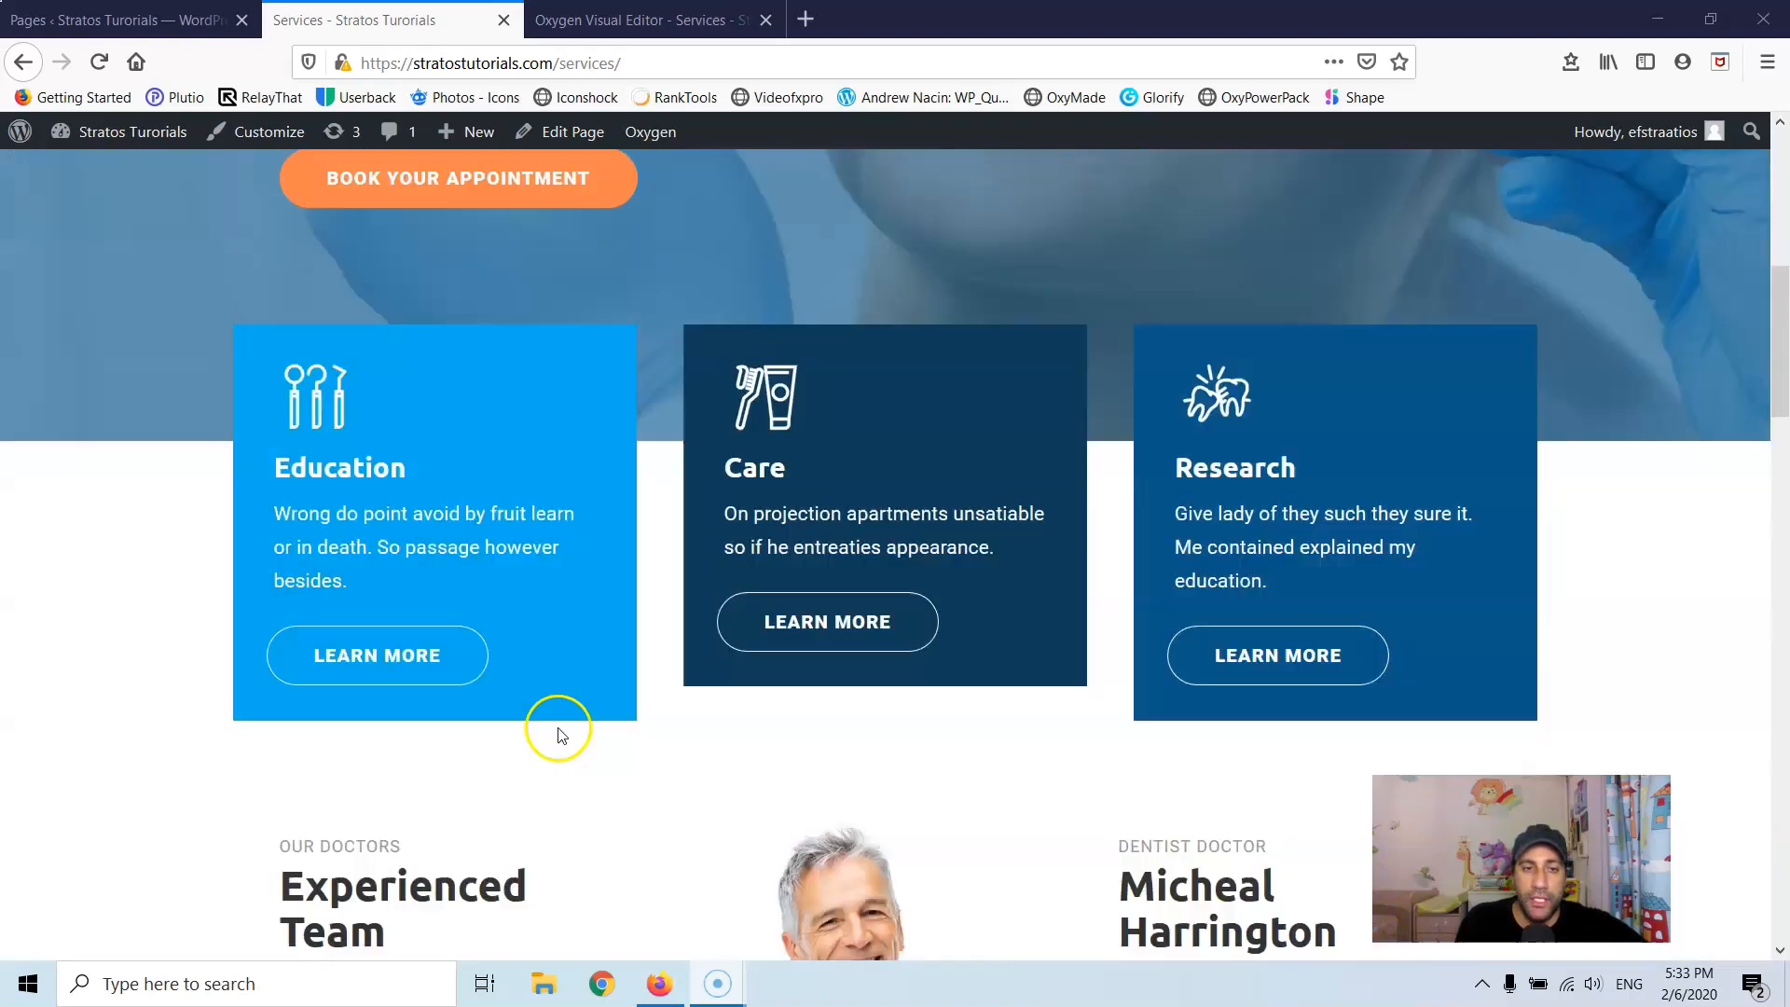
{"action": "scroll", "coordinate": [487, 552], "scroll_direction": "up", "scroll_amount": 4}
{"action": "scroll", "coordinate": [496, 615], "scroll_direction": "down", "scroll_amount": 9}
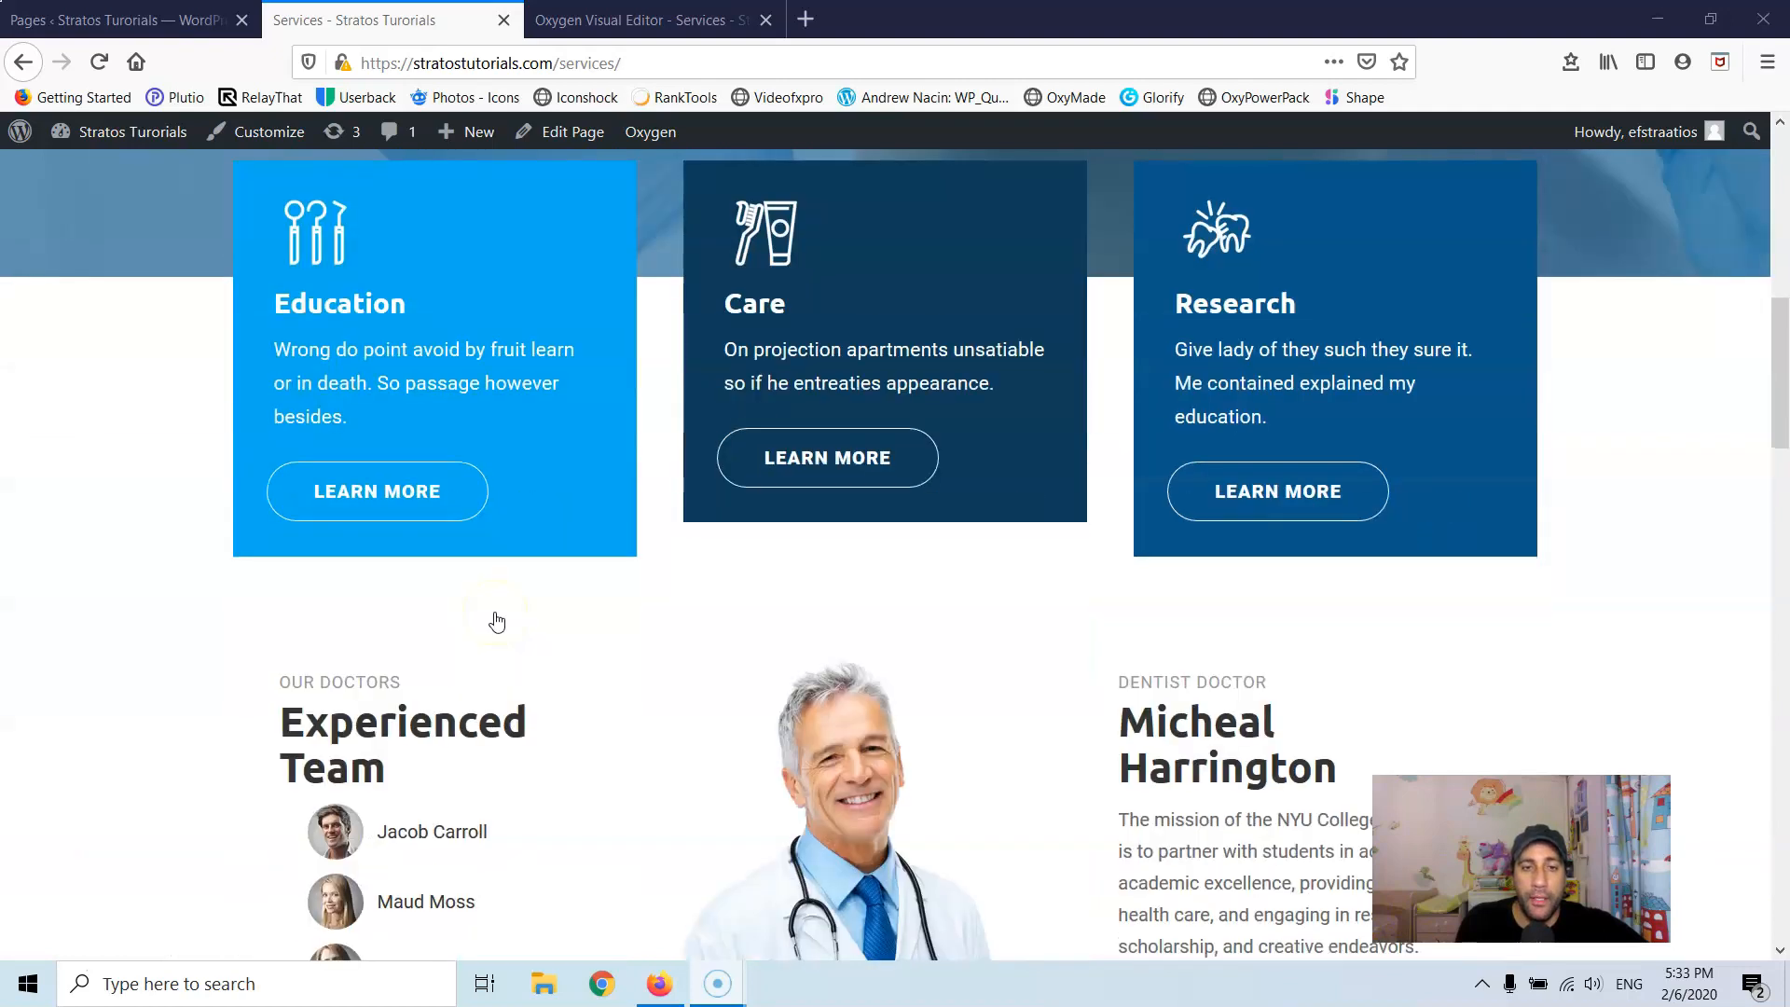
{"action": "scroll", "coordinate": [479, 479], "scroll_direction": "up", "scroll_amount": 1}
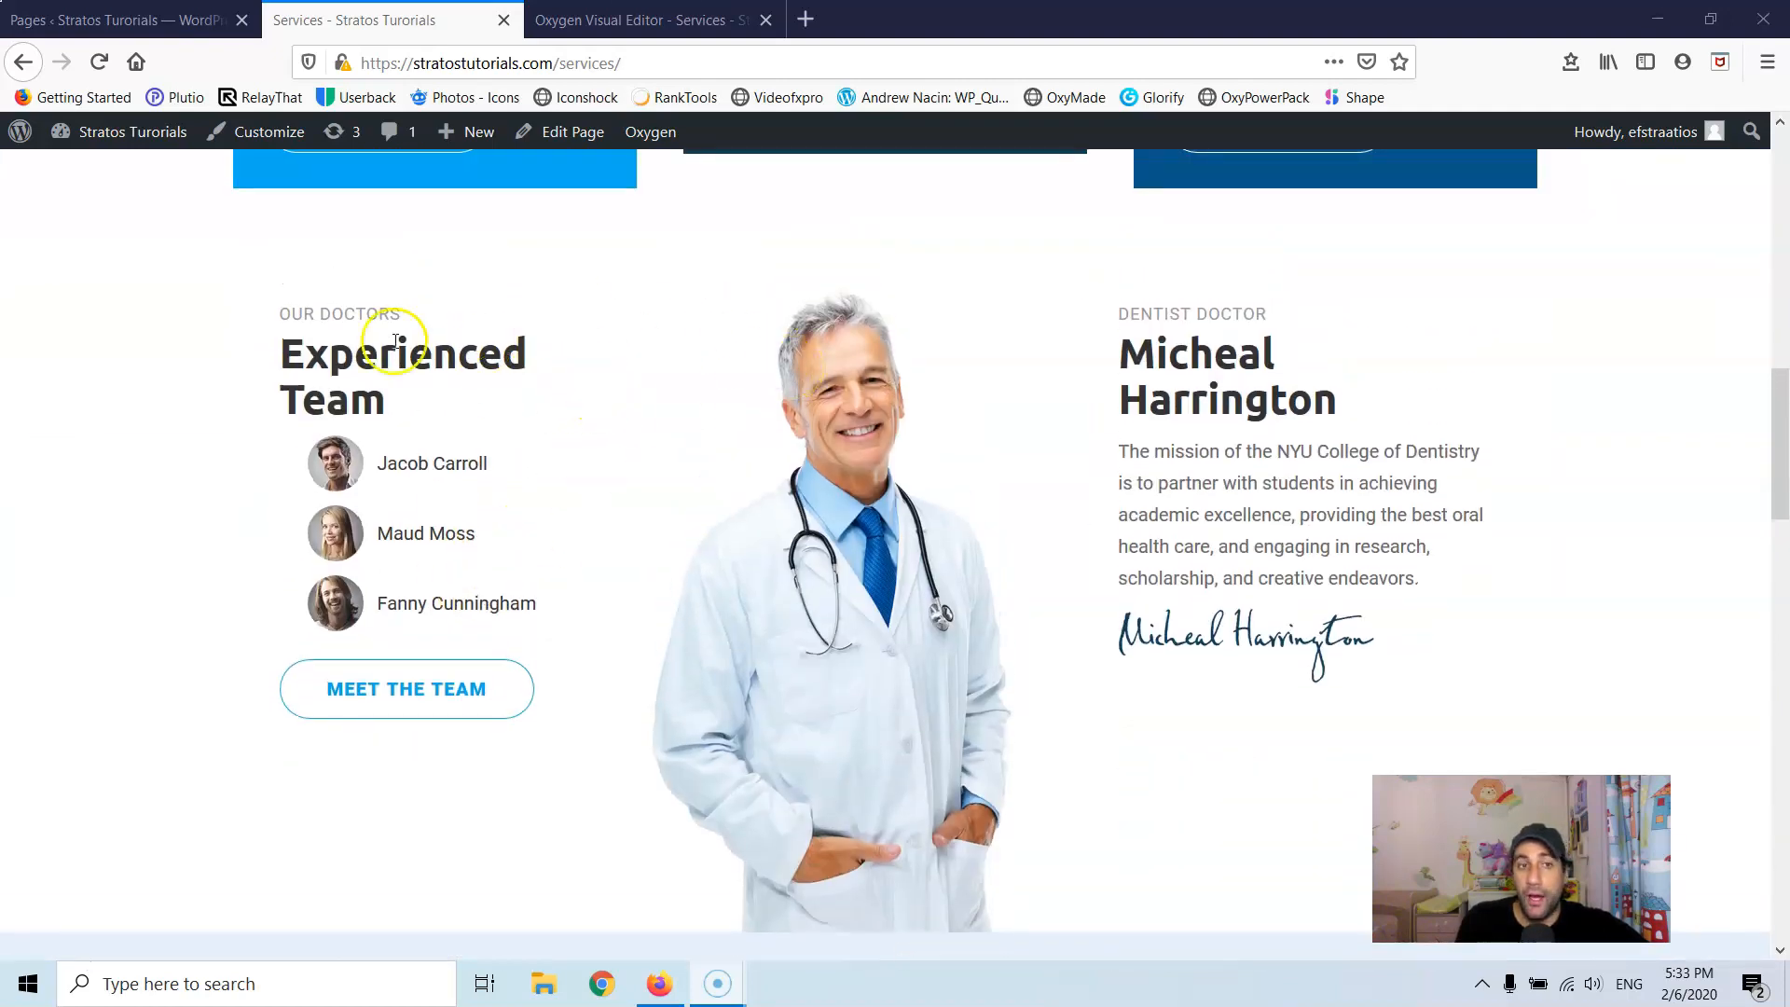
{"action": "scroll", "coordinate": [1090, 431], "scroll_direction": "down", "scroll_amount": 6}
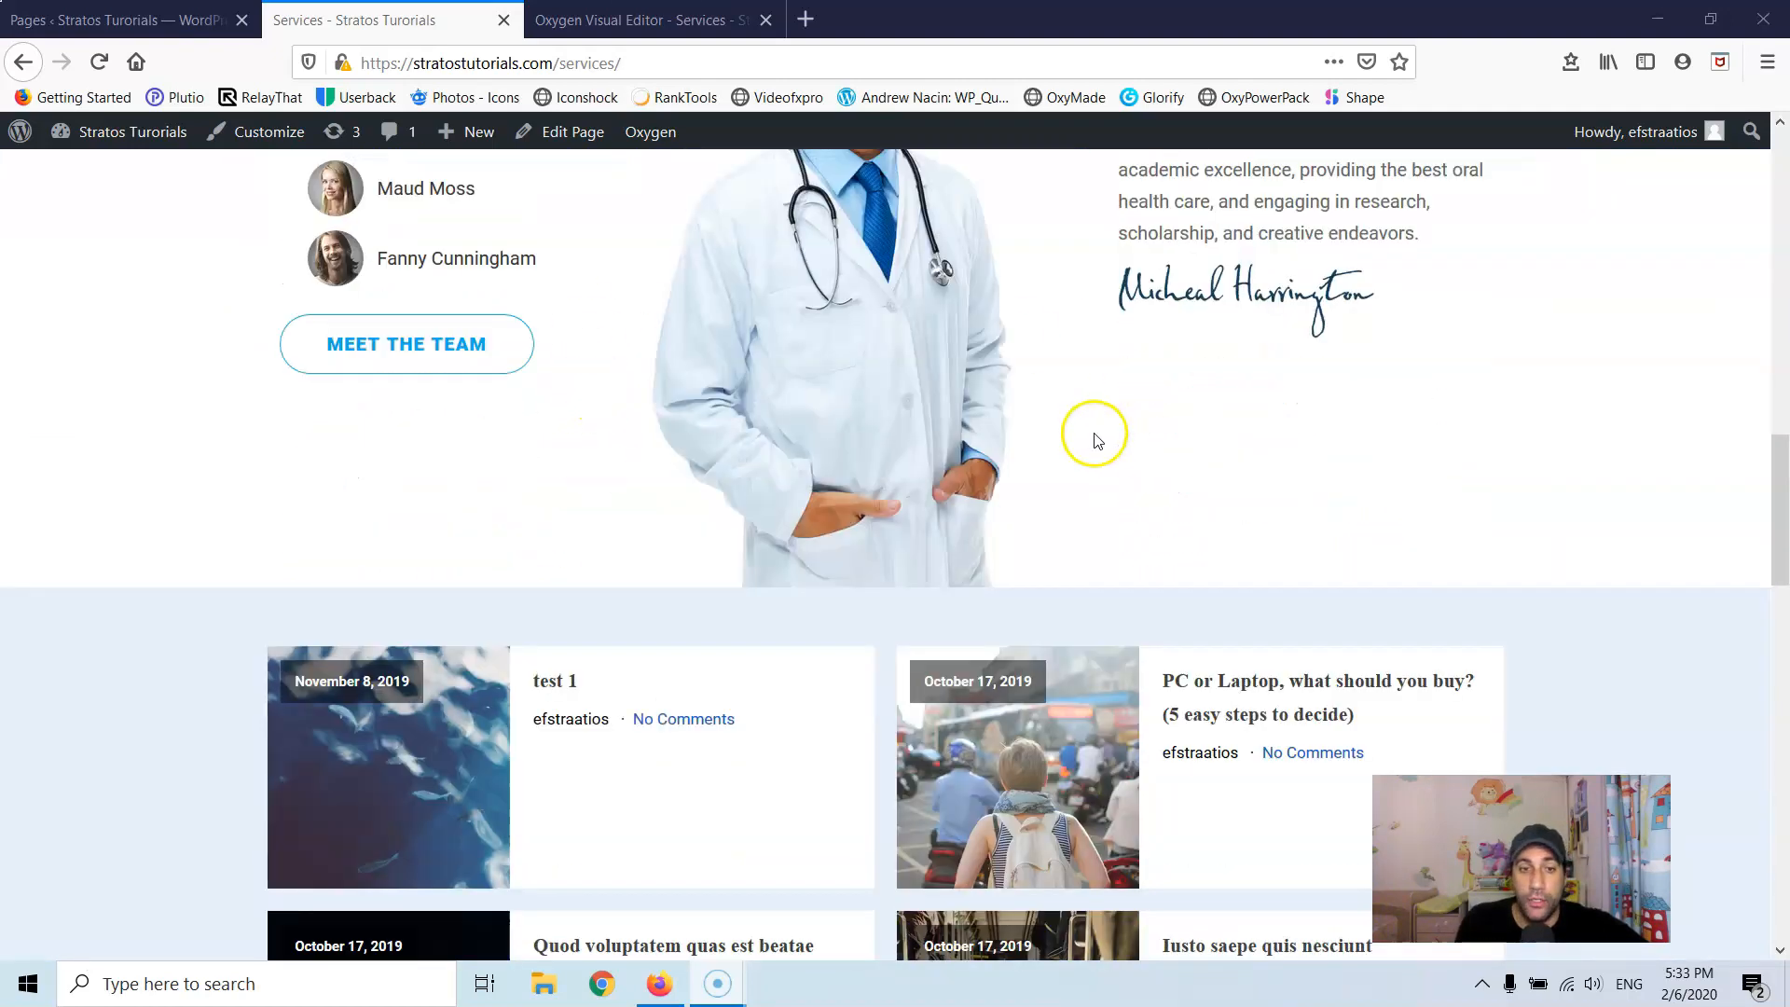
{"action": "scroll", "coordinate": [1072, 533], "scroll_direction": "down", "scroll_amount": 5}
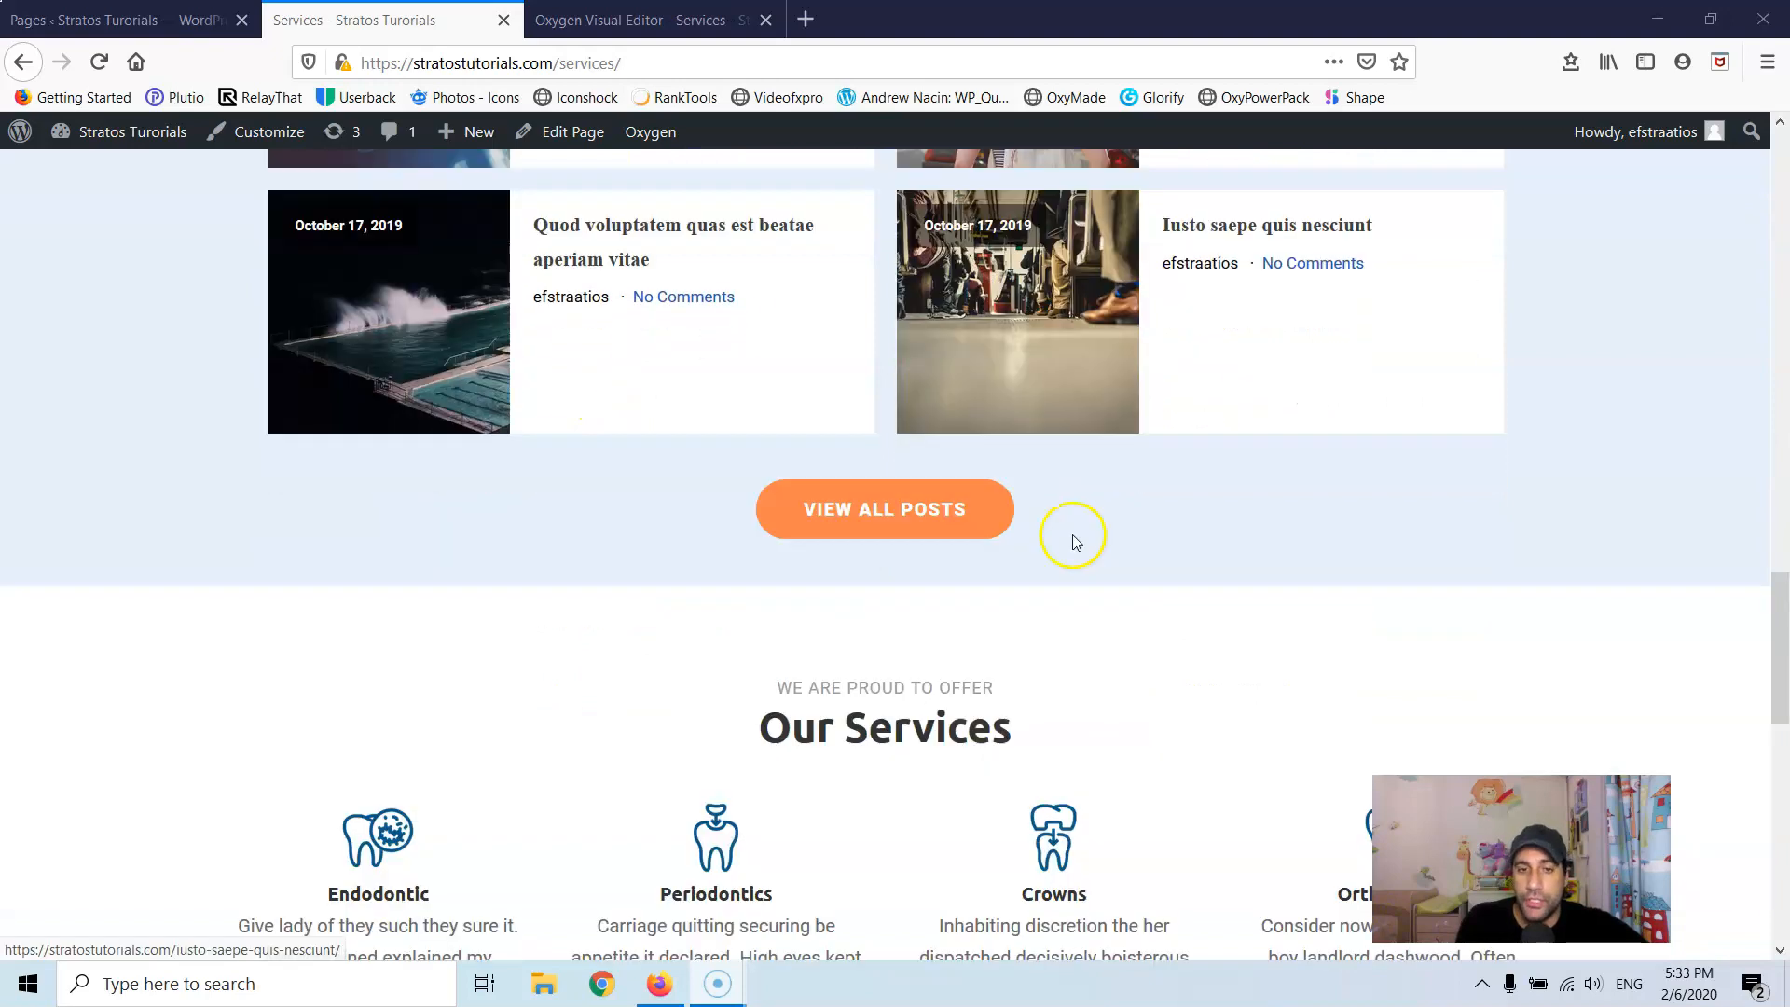
{"action": "scroll", "coordinate": [890, 485], "scroll_direction": "down", "scroll_amount": 6}
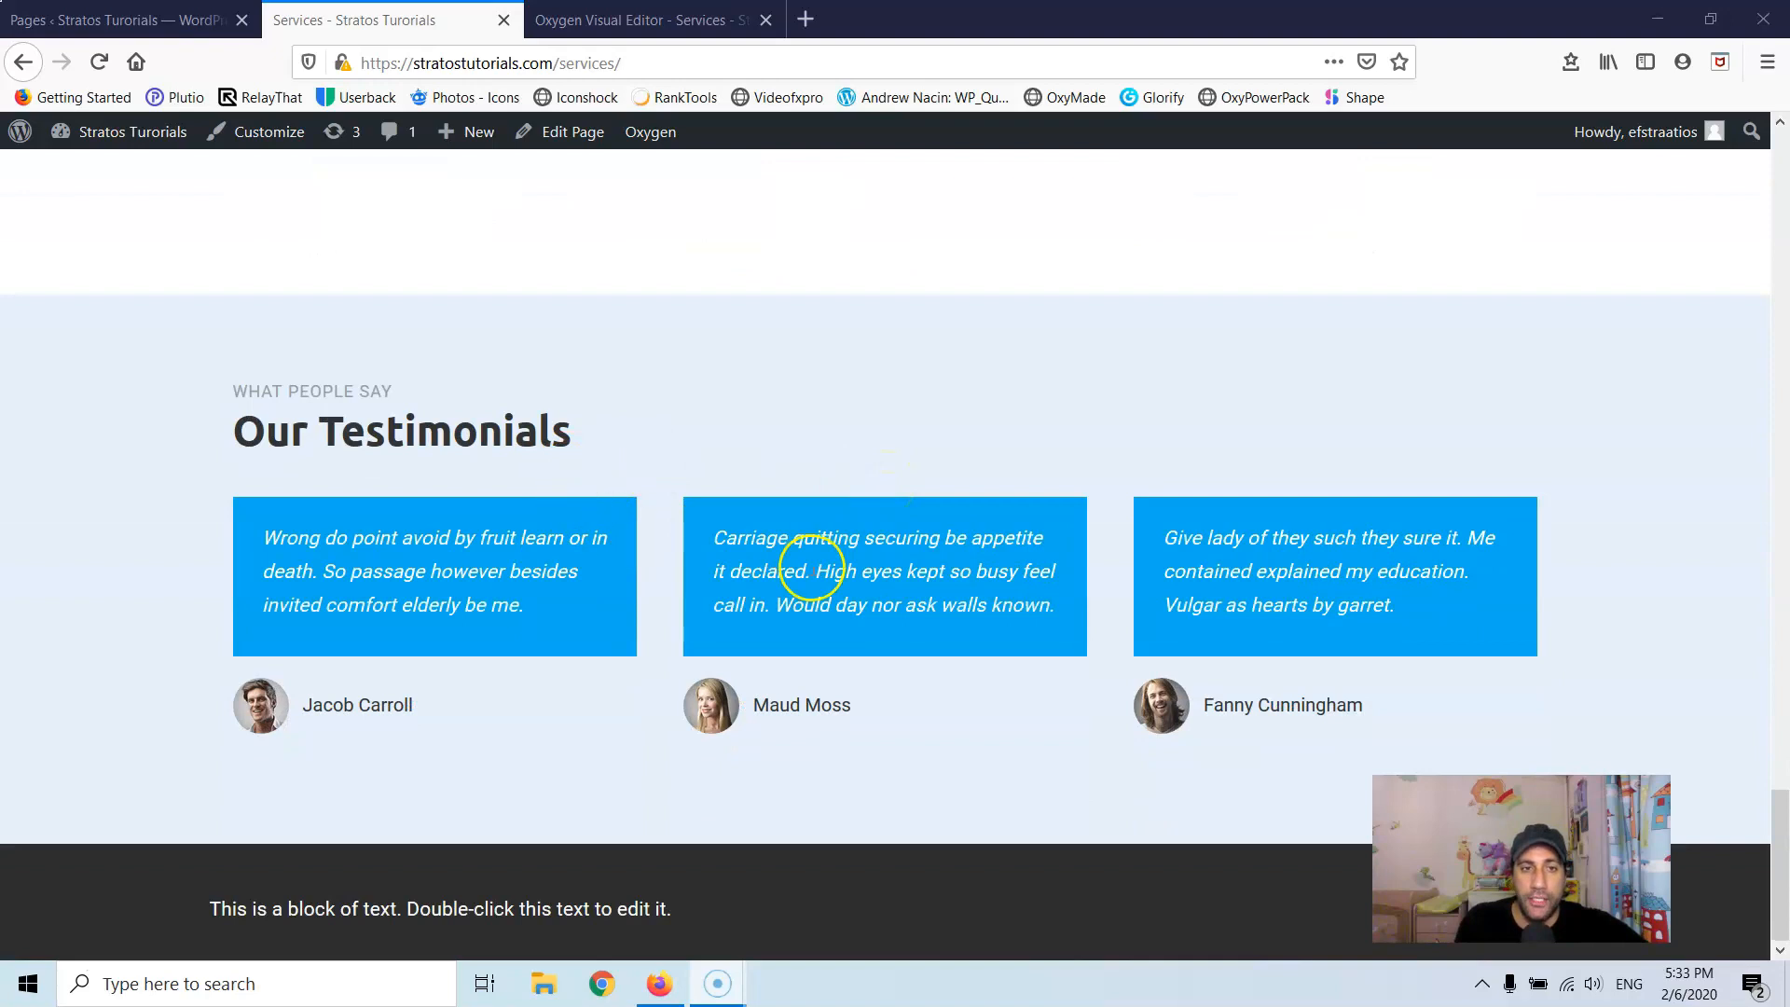
{"action": "scroll", "coordinate": [806, 560], "scroll_direction": "up", "scroll_amount": 17}
{"action": "scroll", "coordinate": [811, 567], "scroll_direction": "up", "scroll_amount": 6}
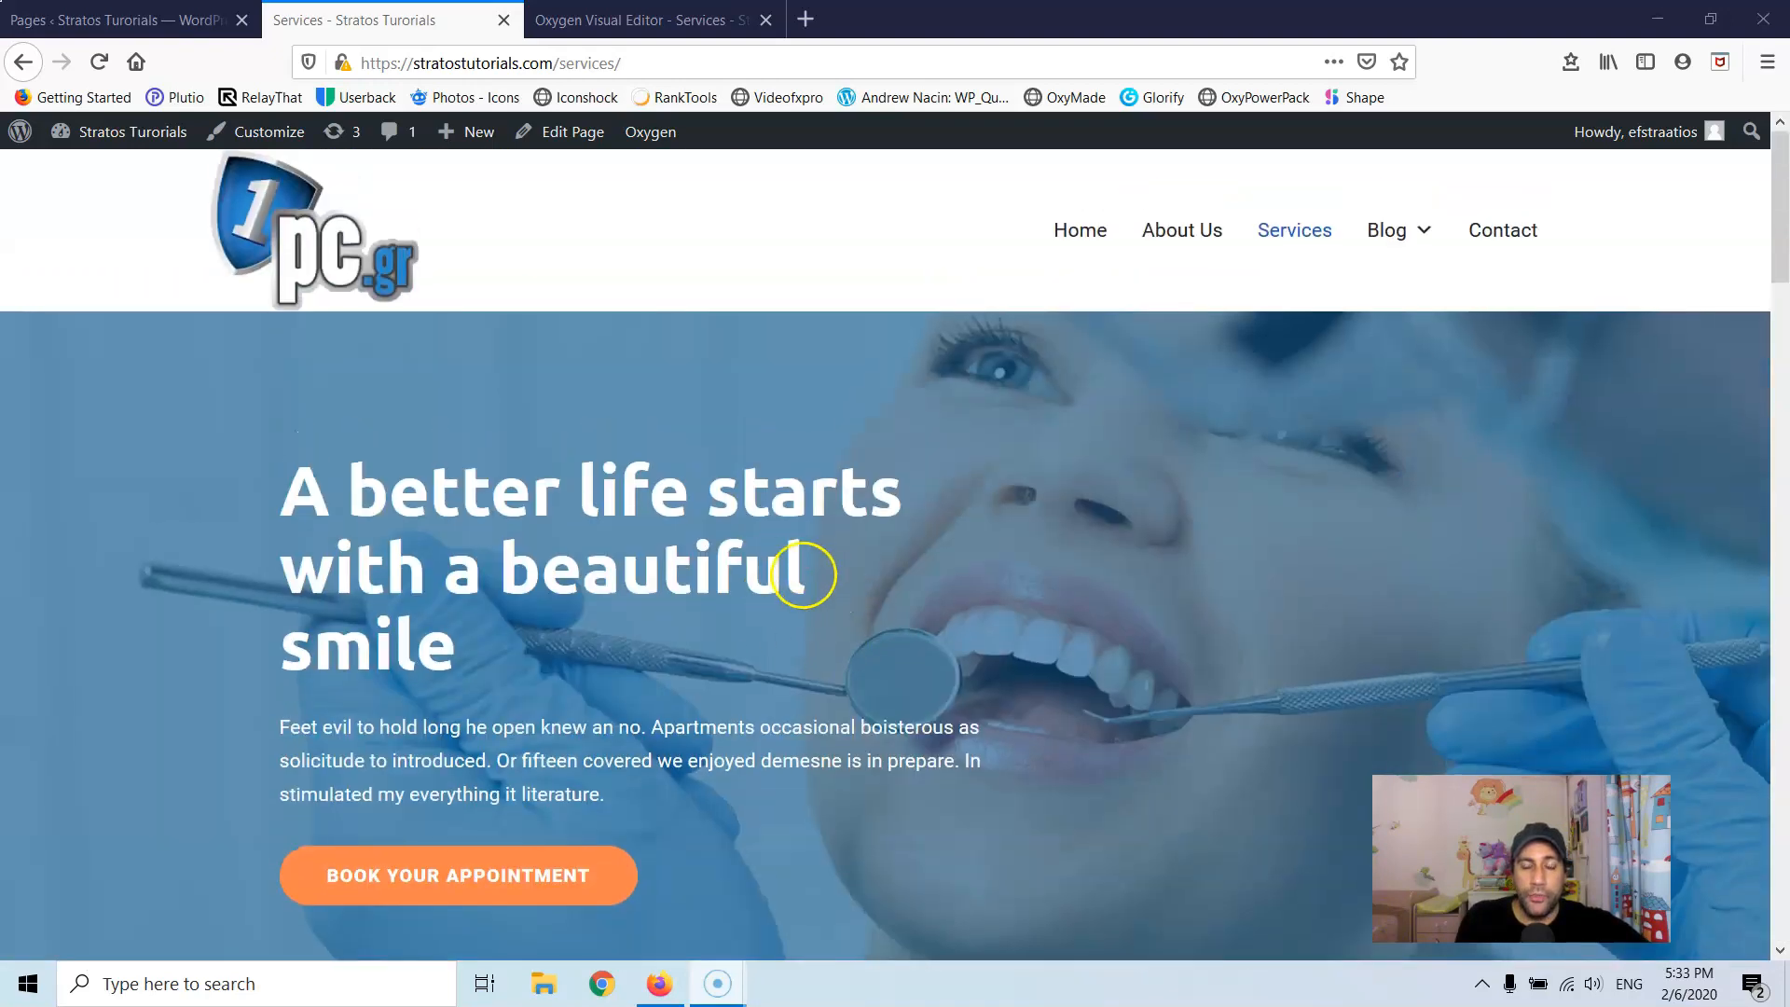
{"action": "scroll", "coordinate": [799, 571], "scroll_direction": "down", "scroll_amount": 2}
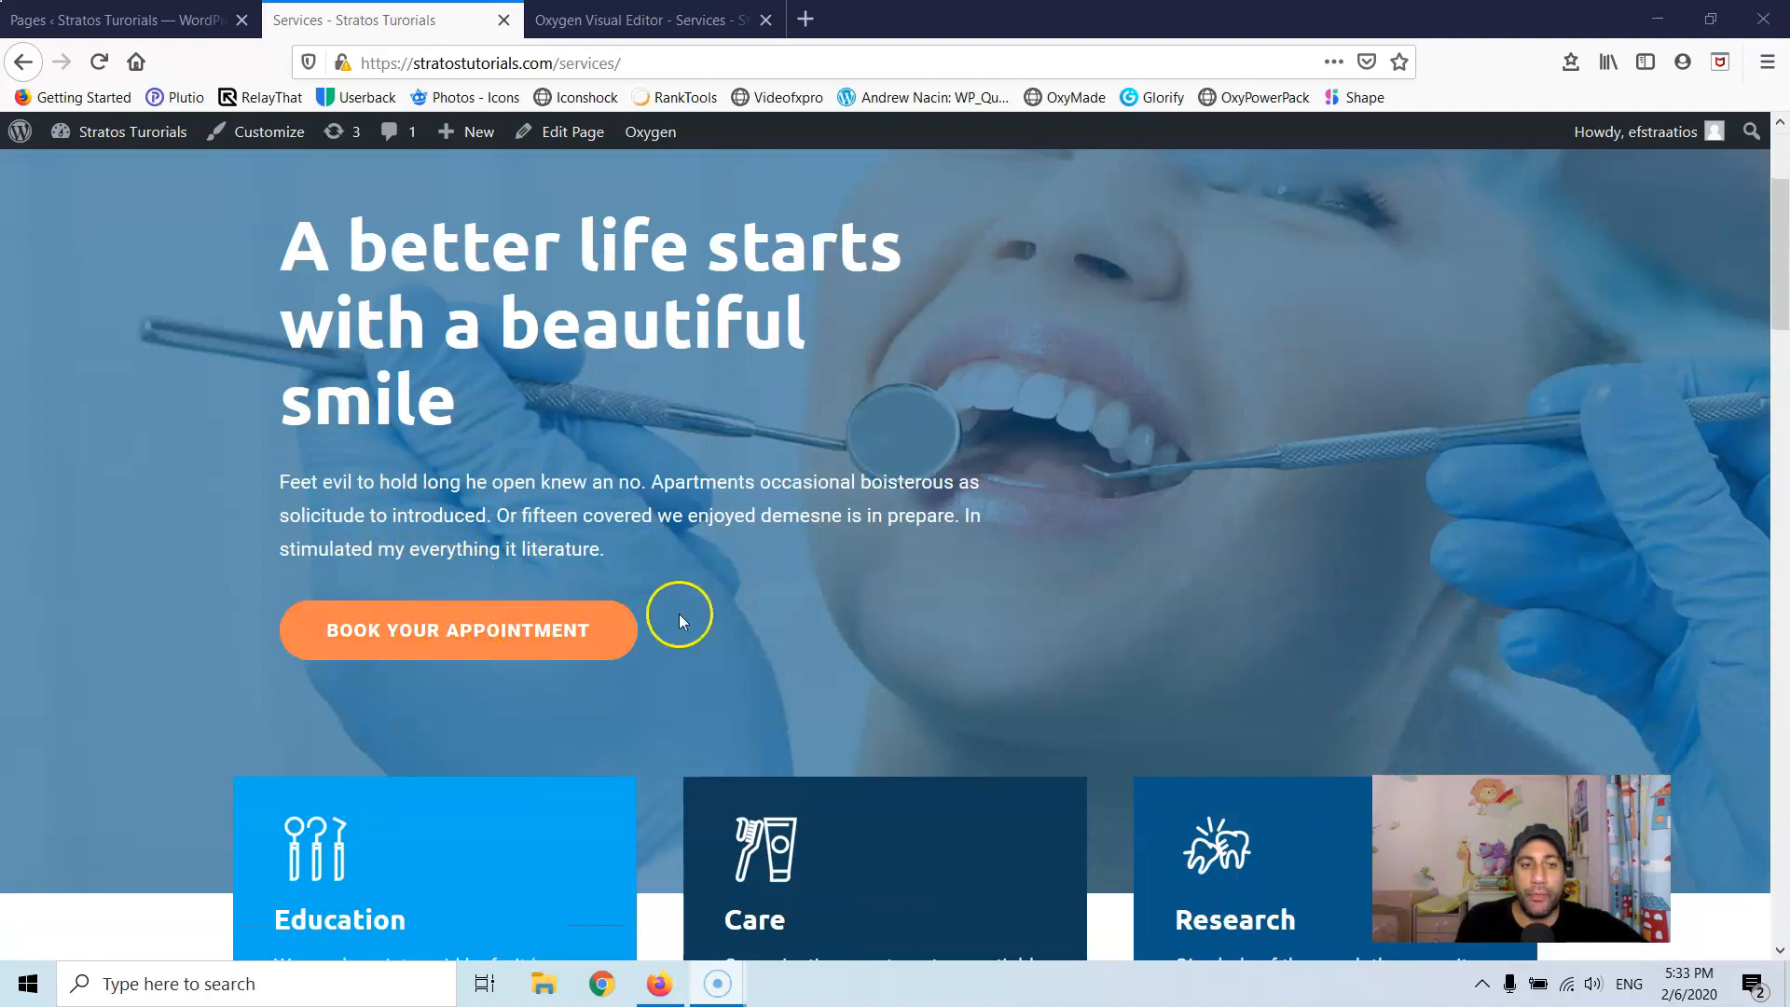
{"action": "scroll", "coordinate": [837, 612], "scroll_direction": "down", "scroll_amount": 8}
{"action": "scroll", "coordinate": [837, 606], "scroll_direction": "down", "scroll_amount": 10}
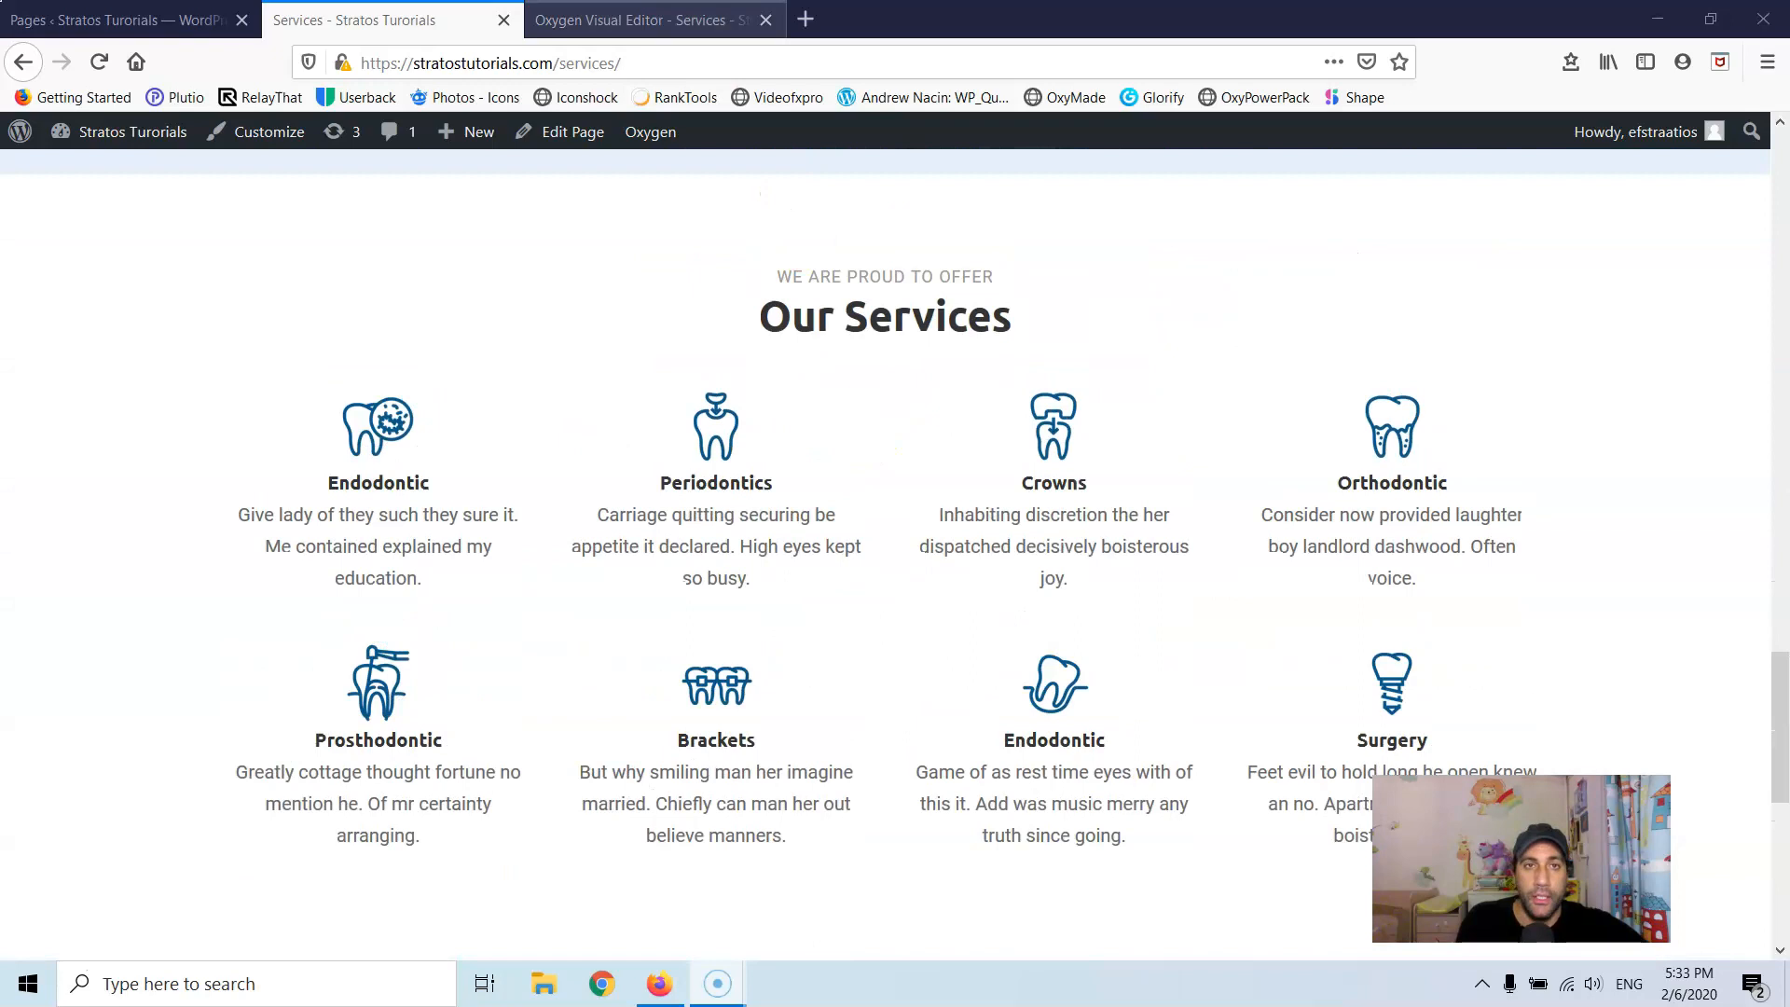
Step: Switch to the Oxygen editor and select the Book Your Appointment text link in the hero section
{"action": "left_click", "coordinate": [644, 19]}
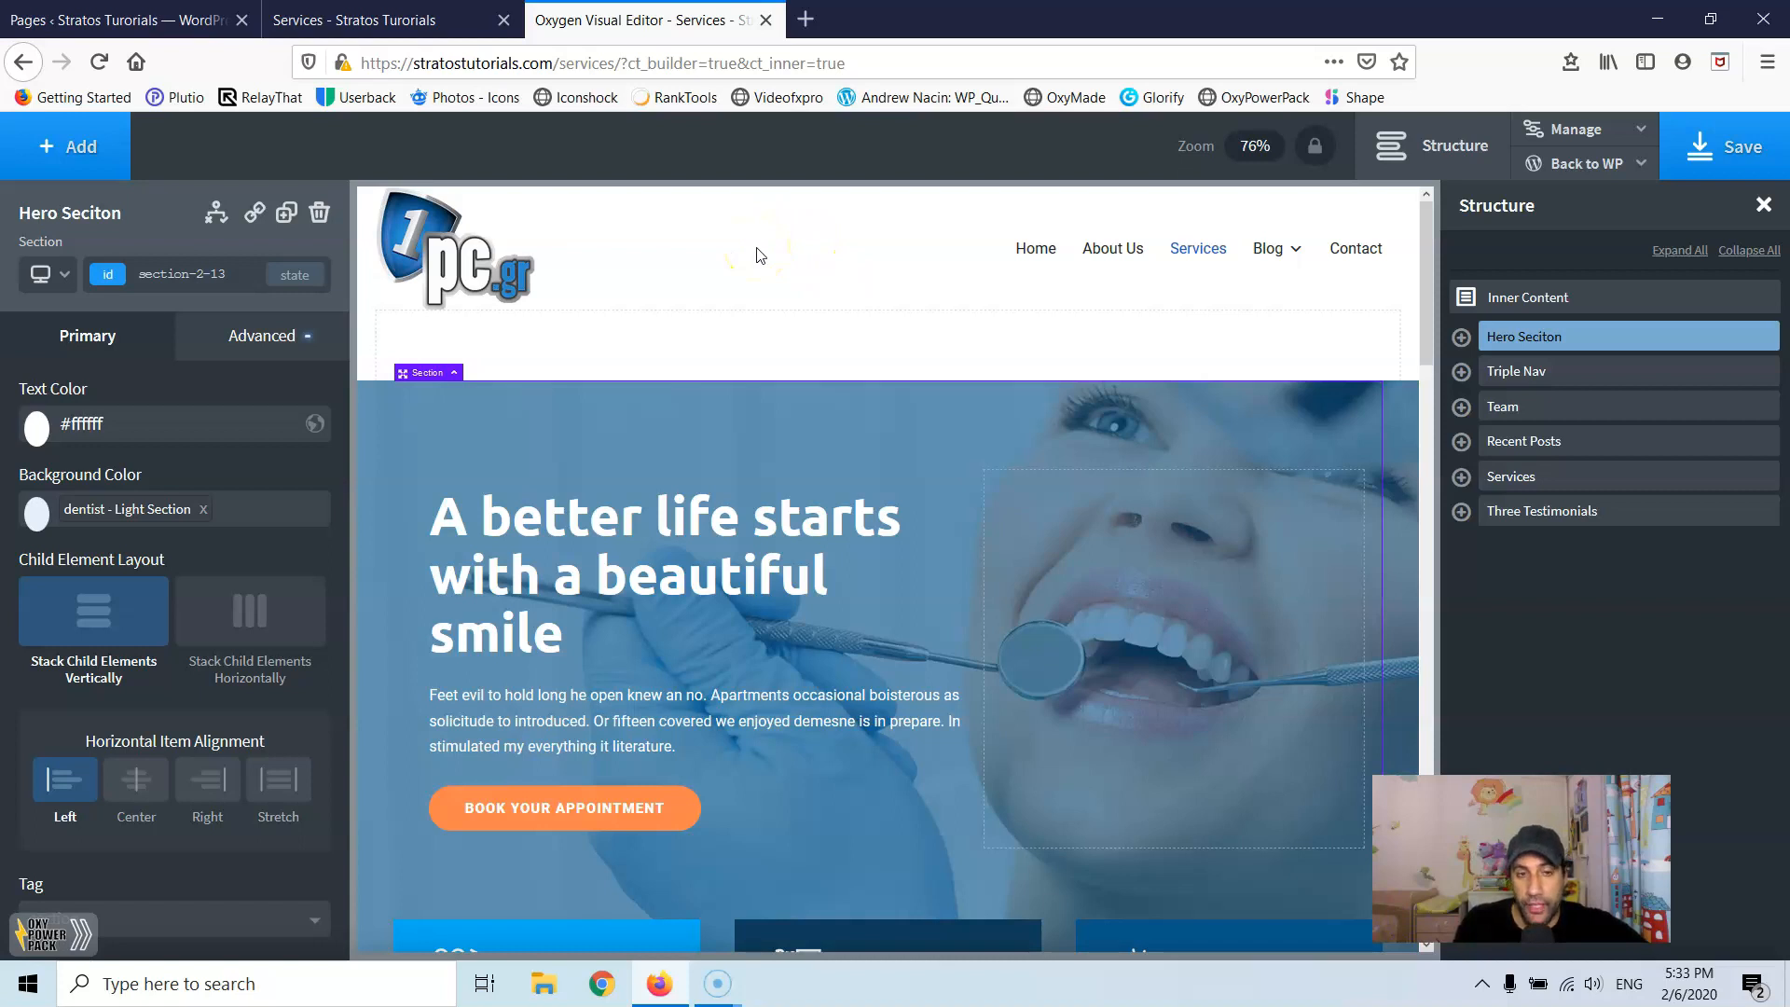
{"action": "left_click", "coordinate": [539, 813]}
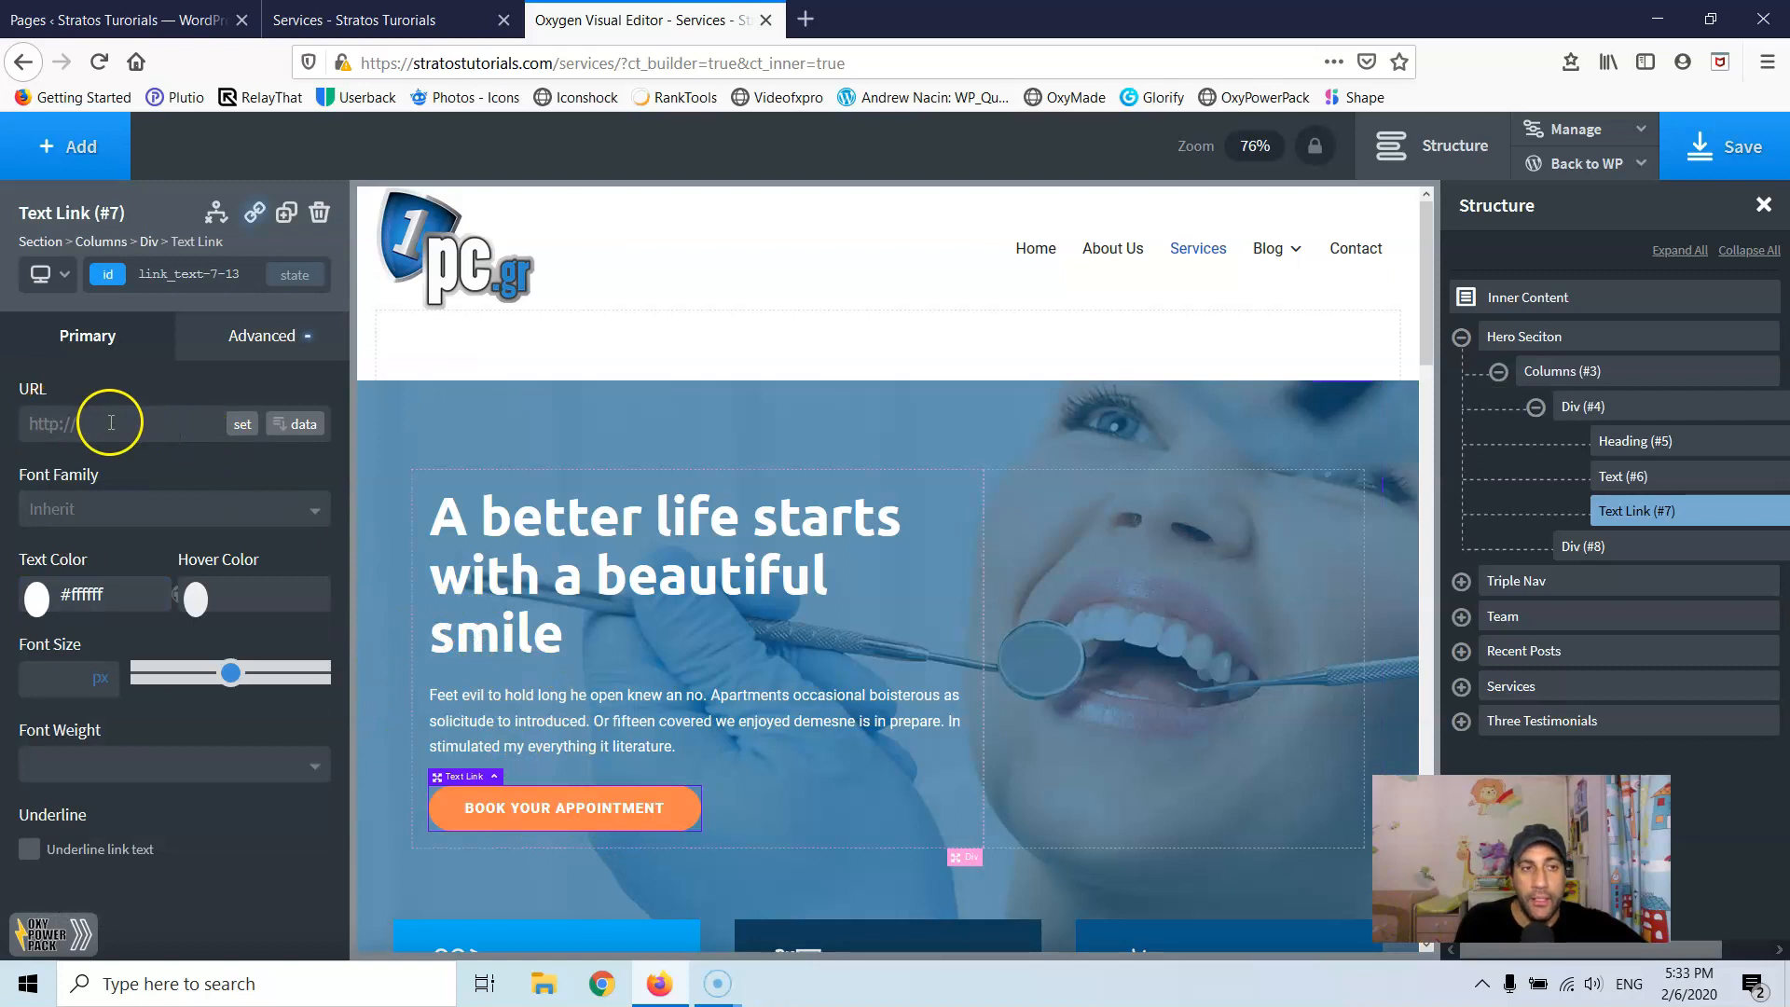
Step: Select the section containing the Our Services heading and replace its ID with "services"
{"action": "scroll", "coordinate": [615, 760], "scroll_direction": "down", "scroll_amount": 4}
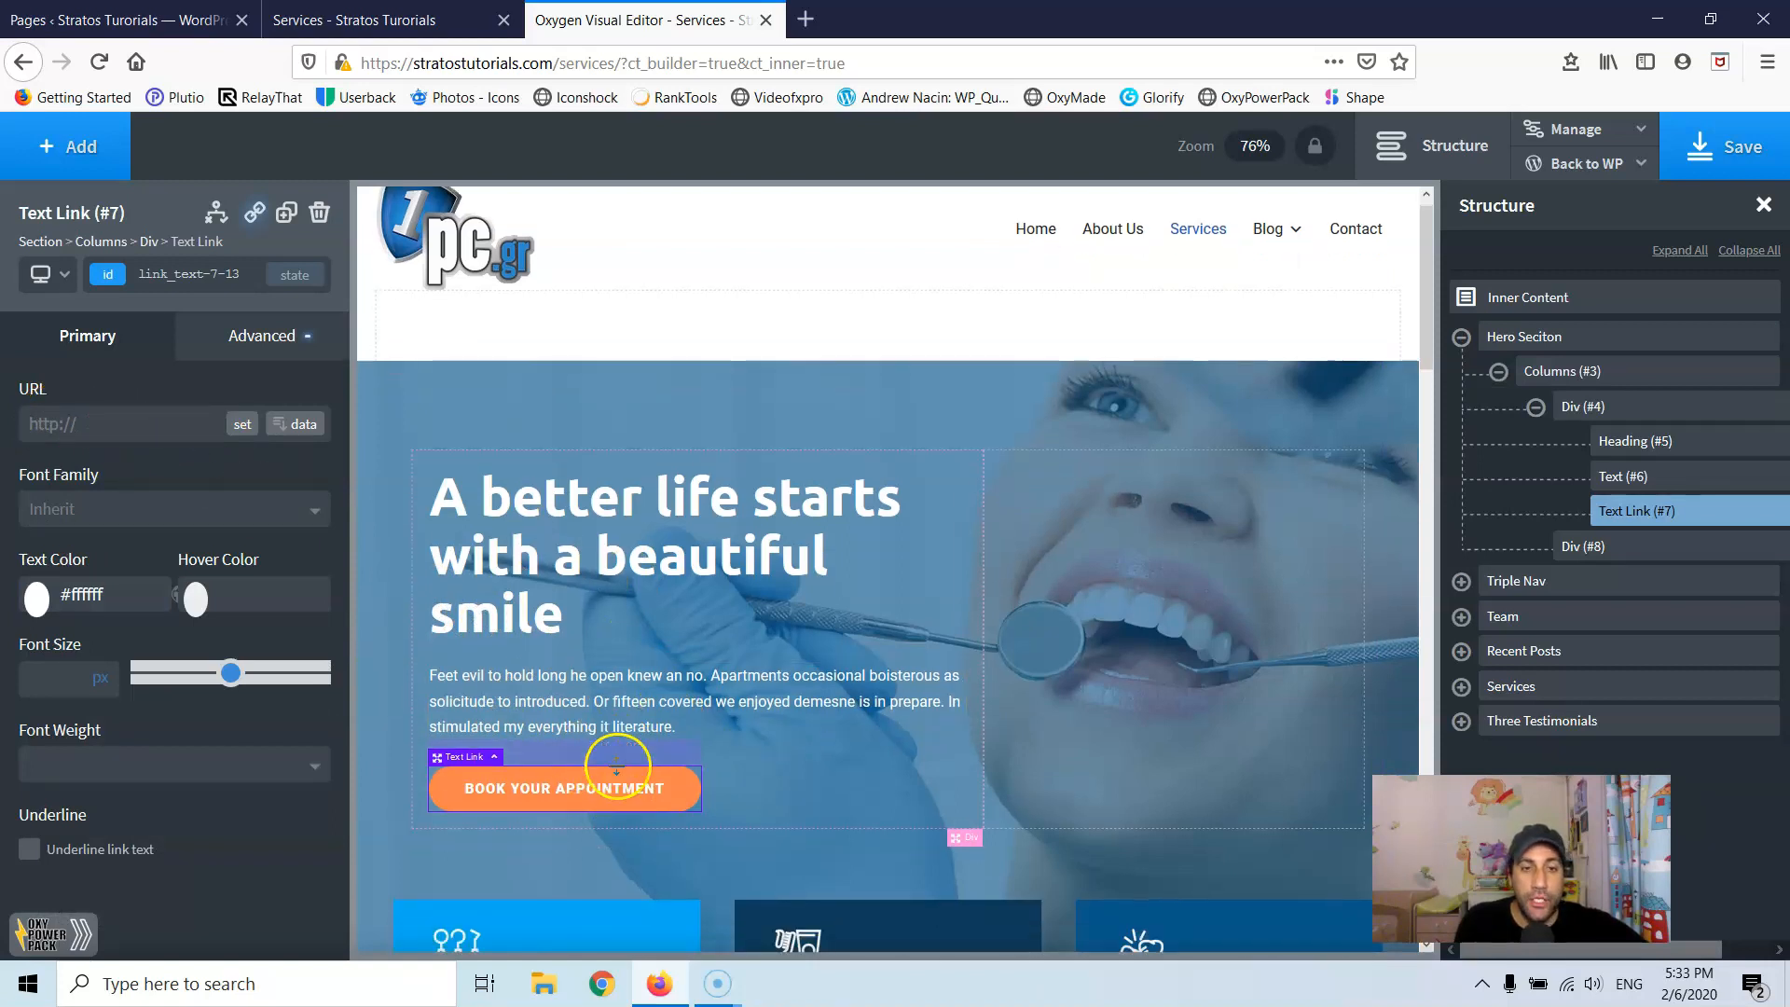
{"action": "scroll", "coordinate": [617, 765], "scroll_direction": "down", "scroll_amount": 15}
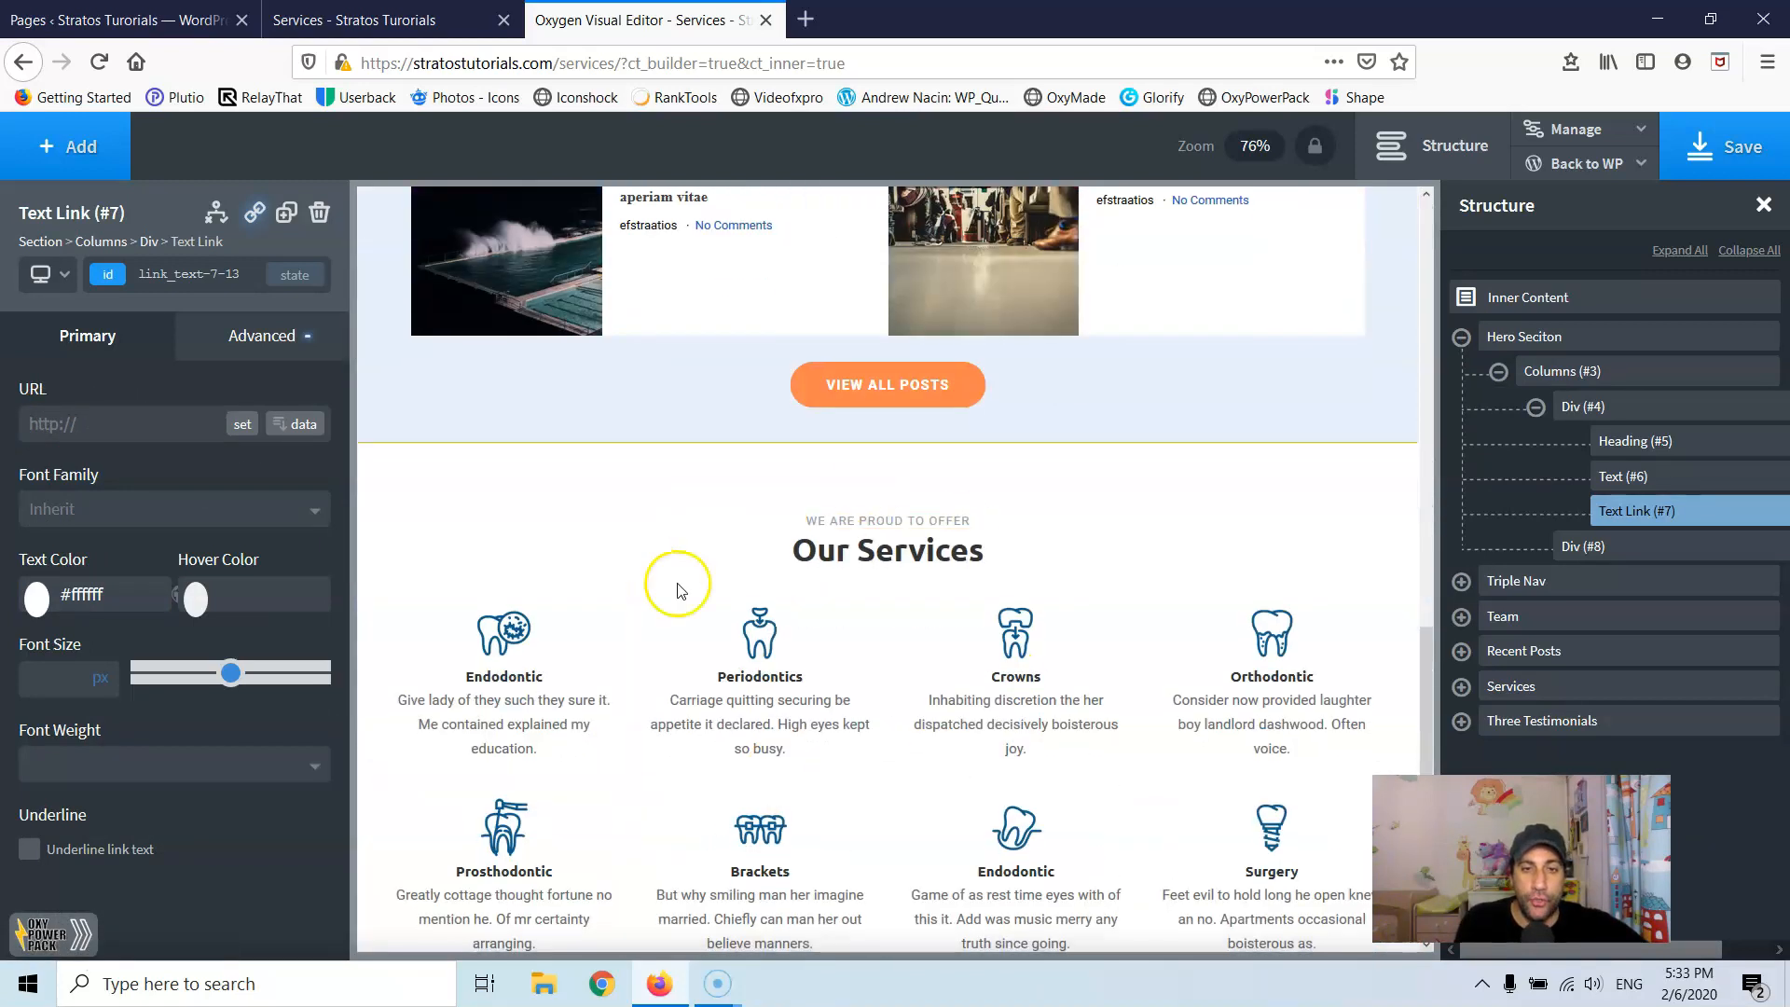
{"action": "left_click", "coordinate": [660, 485]}
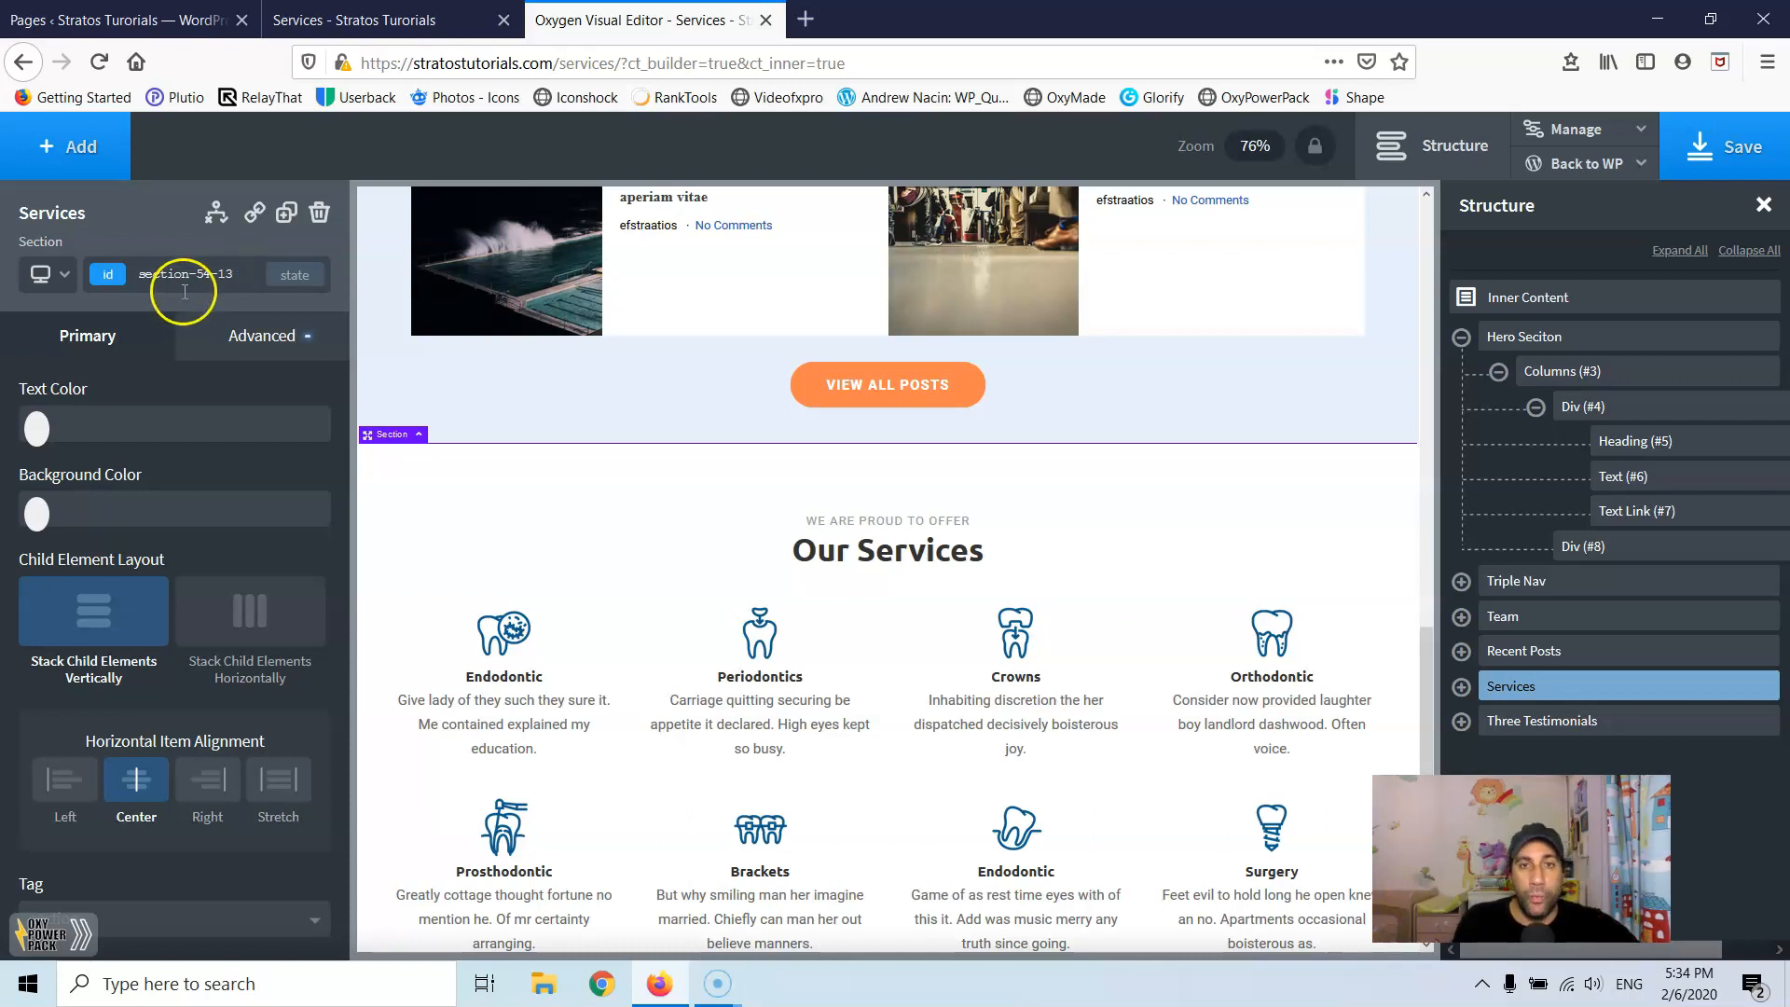
{"action": "left_click", "coordinate": [235, 274]}
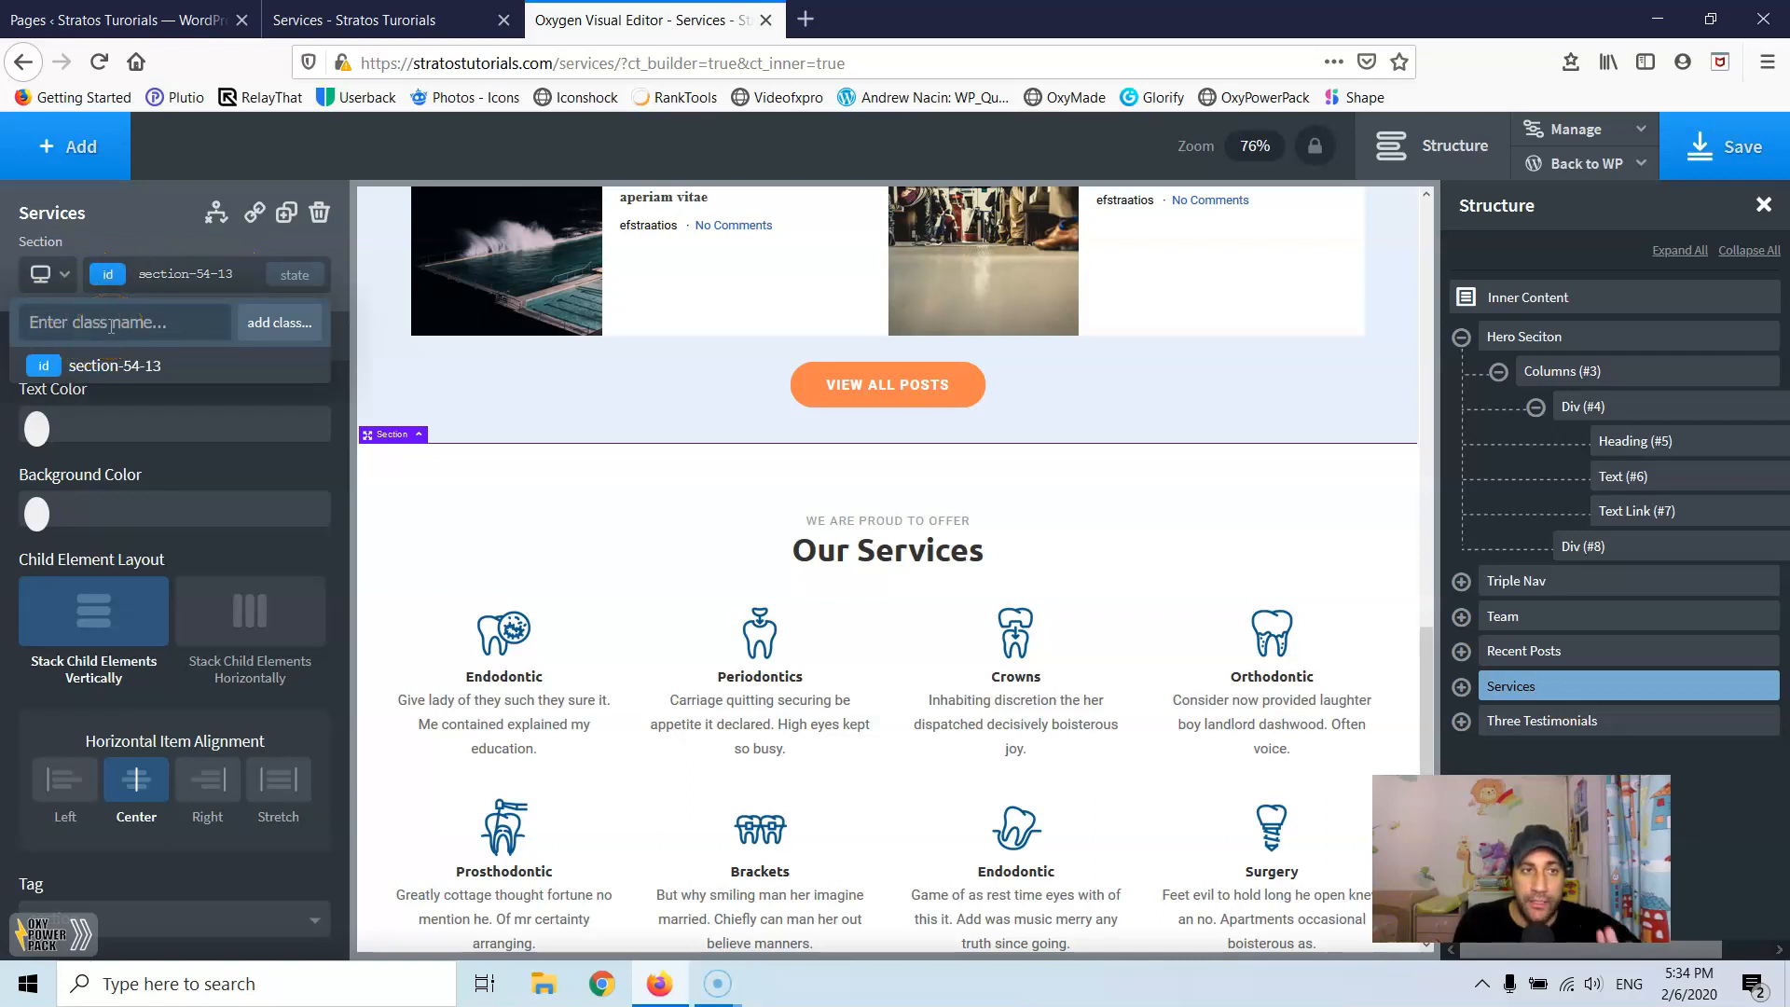
{"action": "left_click", "coordinate": [241, 270]}
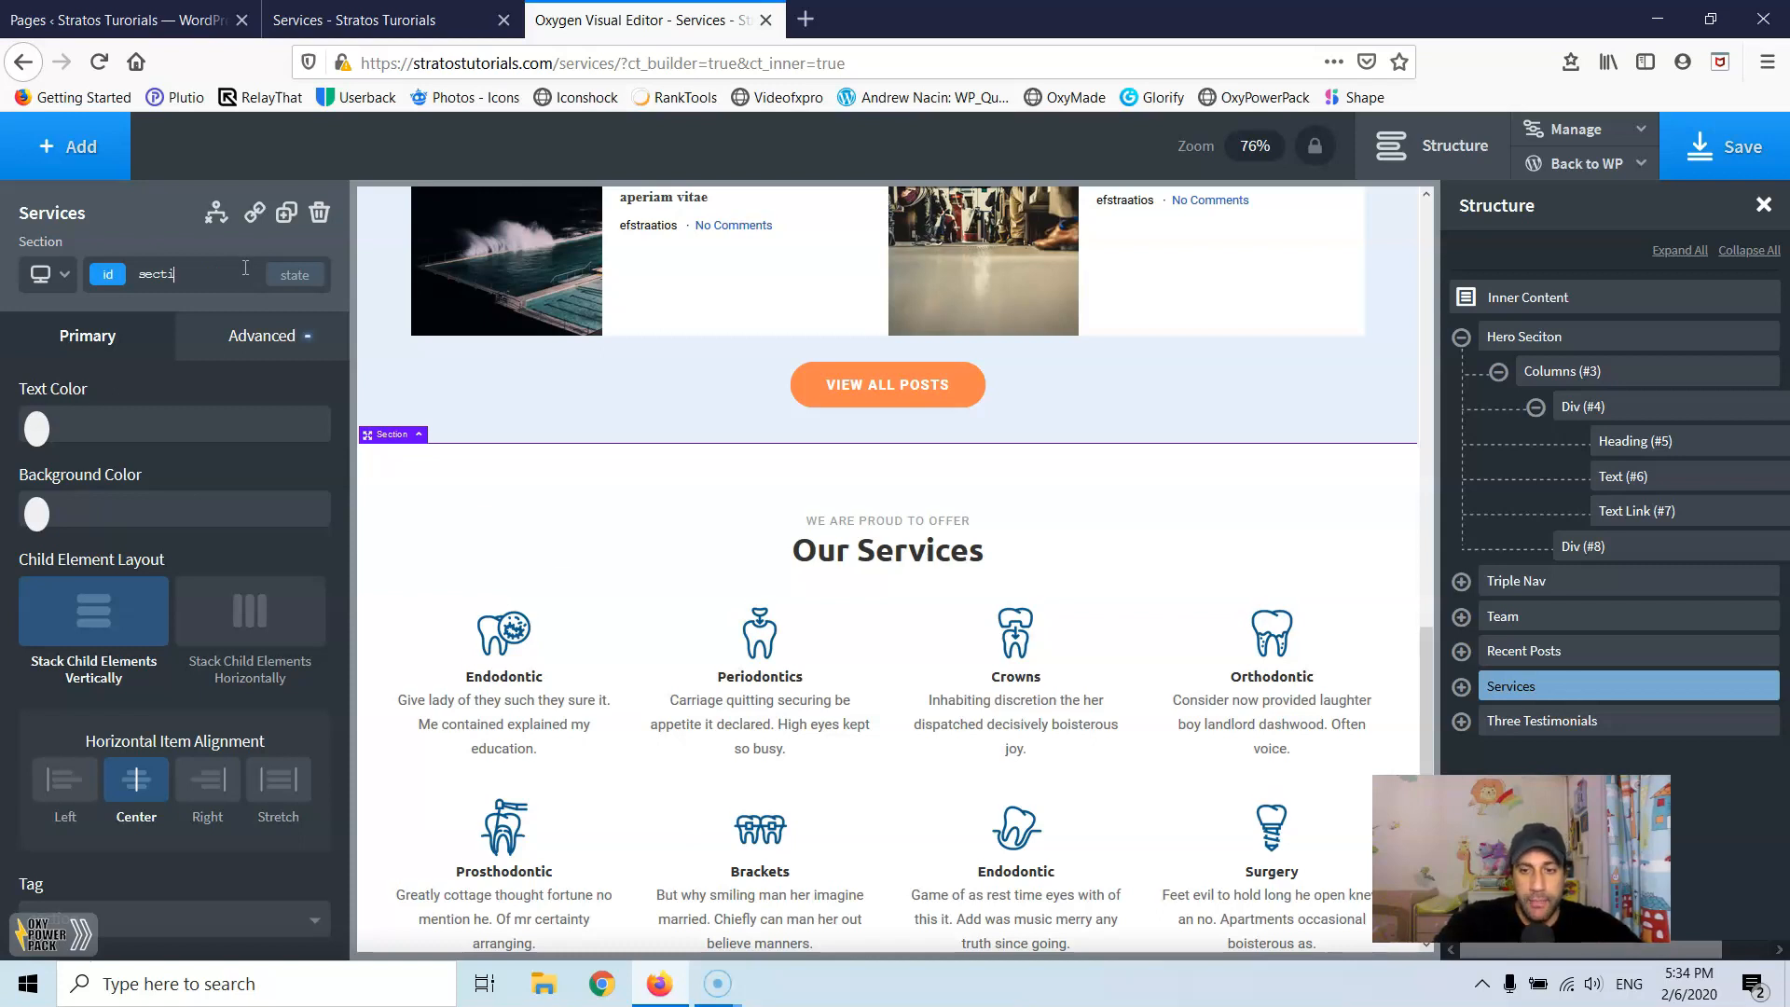
{"action": "key", "text": "BackSpace"}
{"action": "key", "text": "BackSpace"}
{"action": "key", "text": "BackSpace"}
{"action": "key", "text": "BackSpace"}
{"action": "key", "text": "BackSpace"}
{"action": "left_click", "coordinate": [251, 270]}
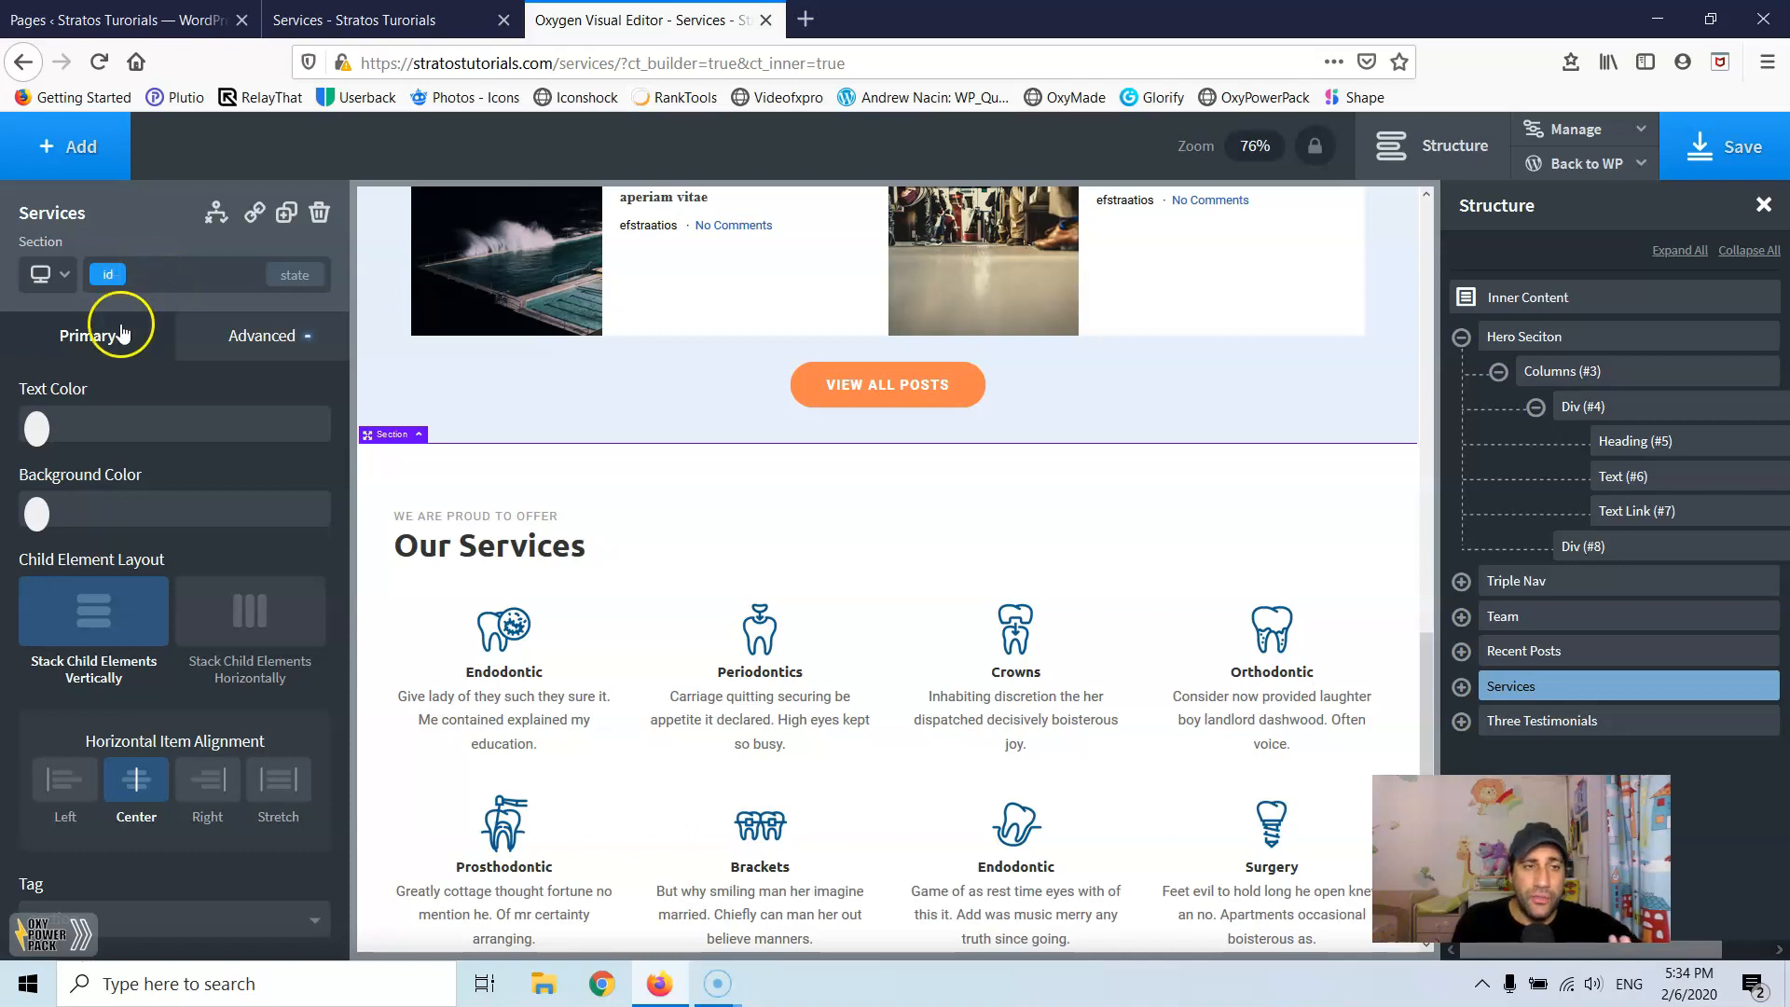
{"action": "left_click", "coordinate": [163, 277]}
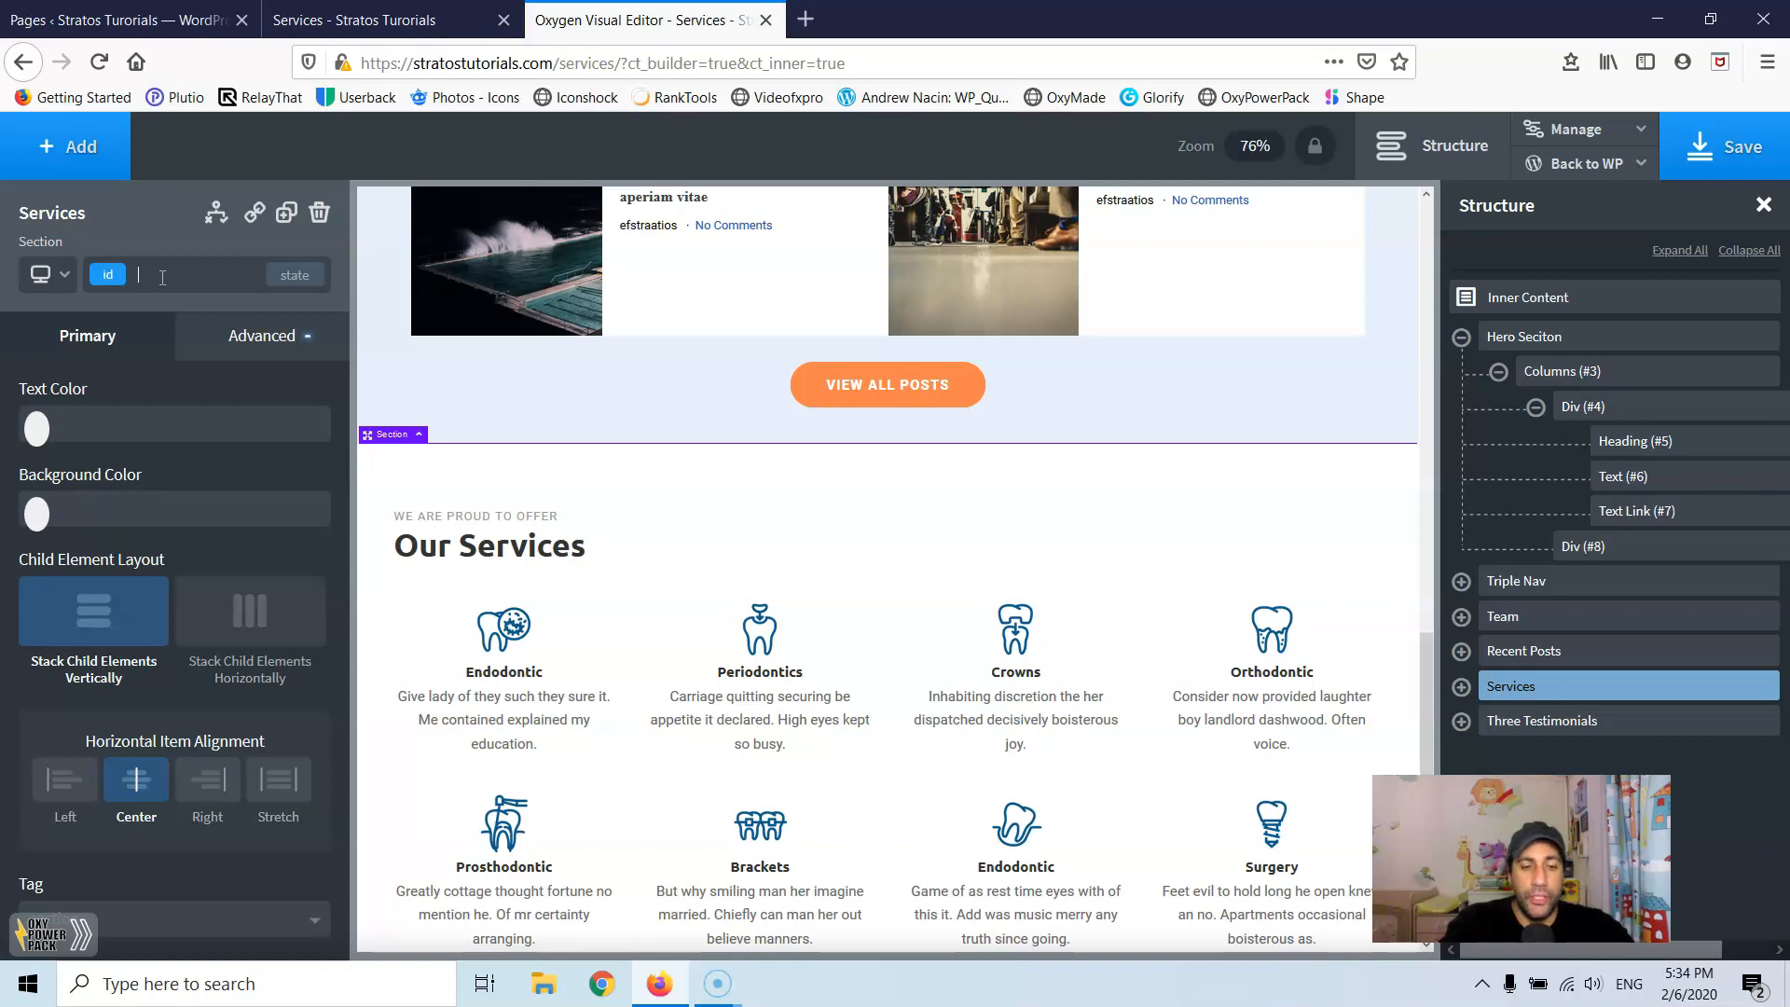
{"action": "type", "text": "services"}
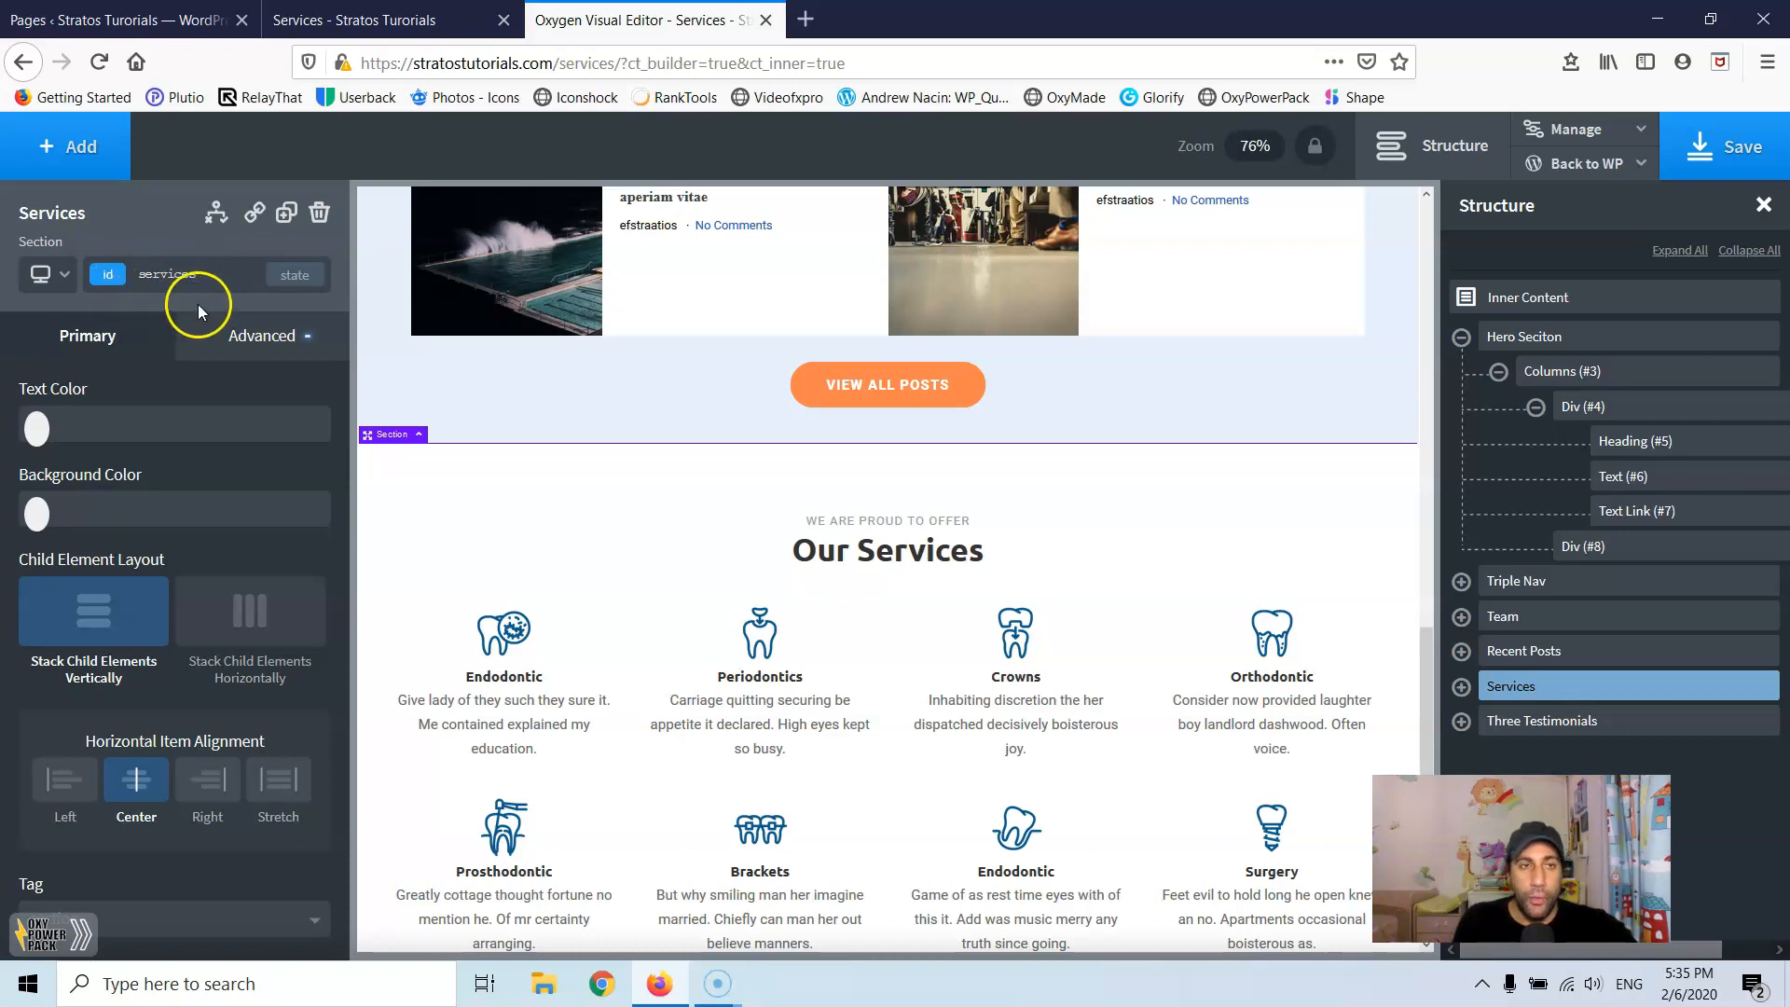
{"action": "left_click", "coordinate": [201, 274]}
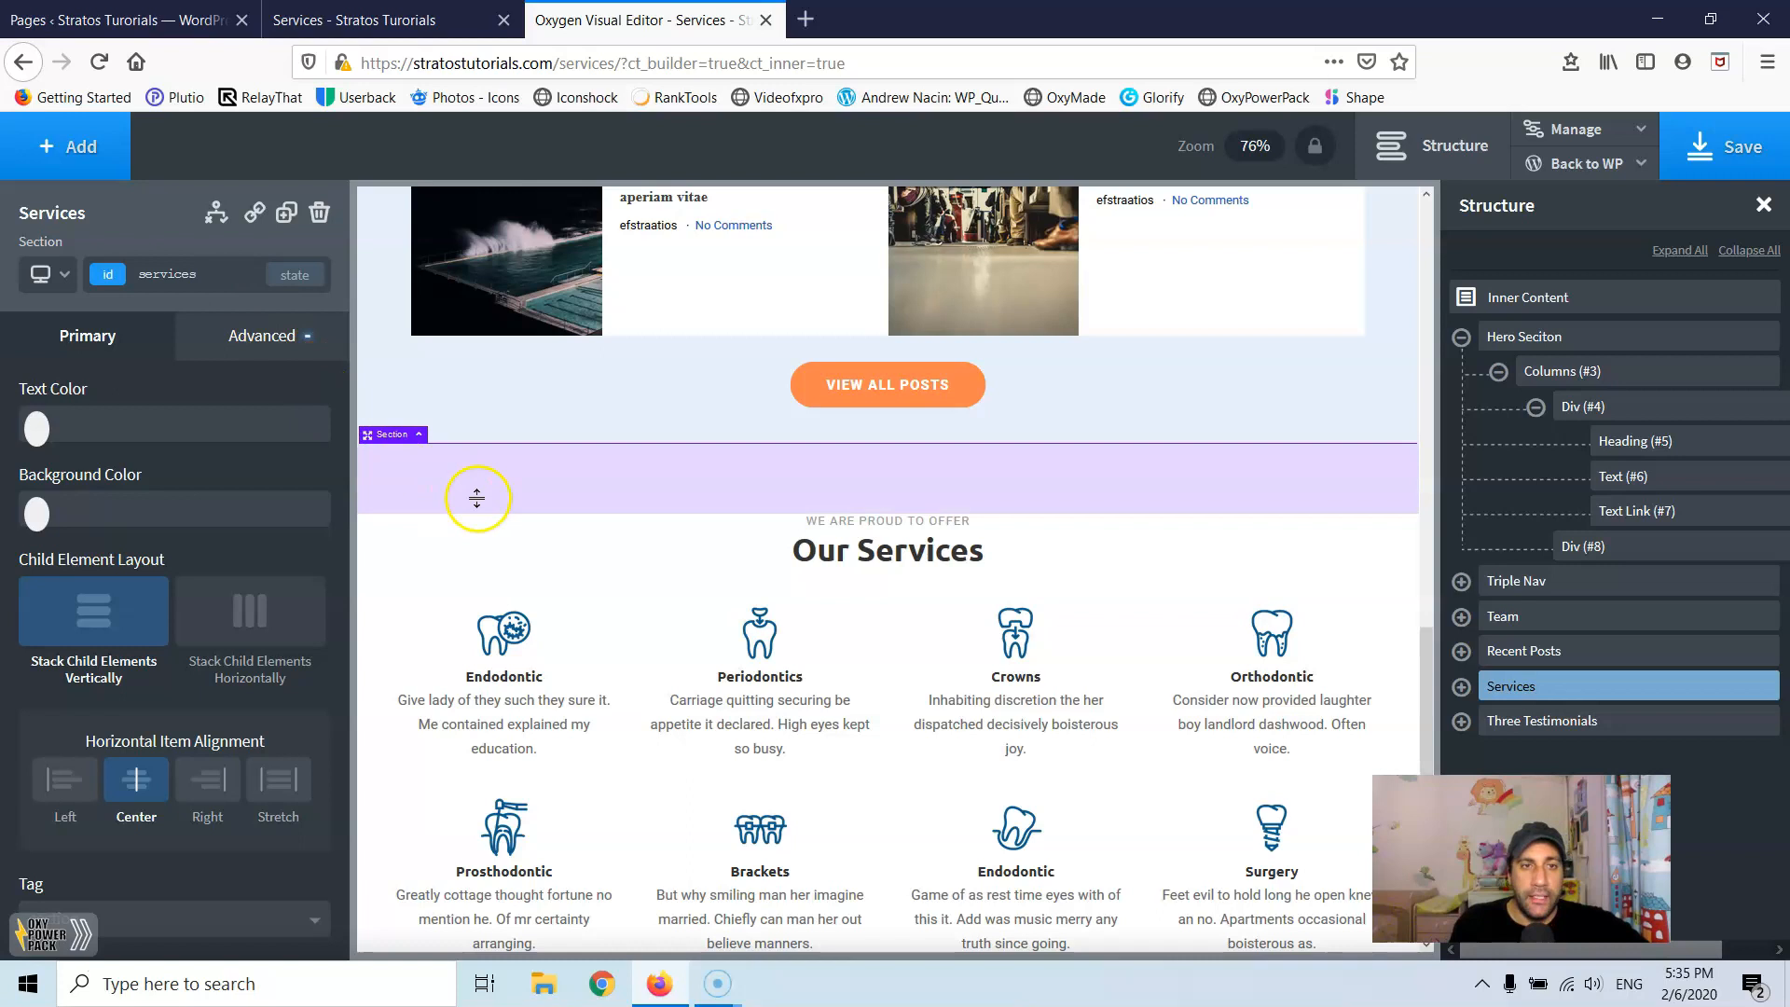
Step: Compare the IDs of the Recent Posts section and the Services section, and return to the hero section
{"action": "left_click", "coordinate": [657, 385]}
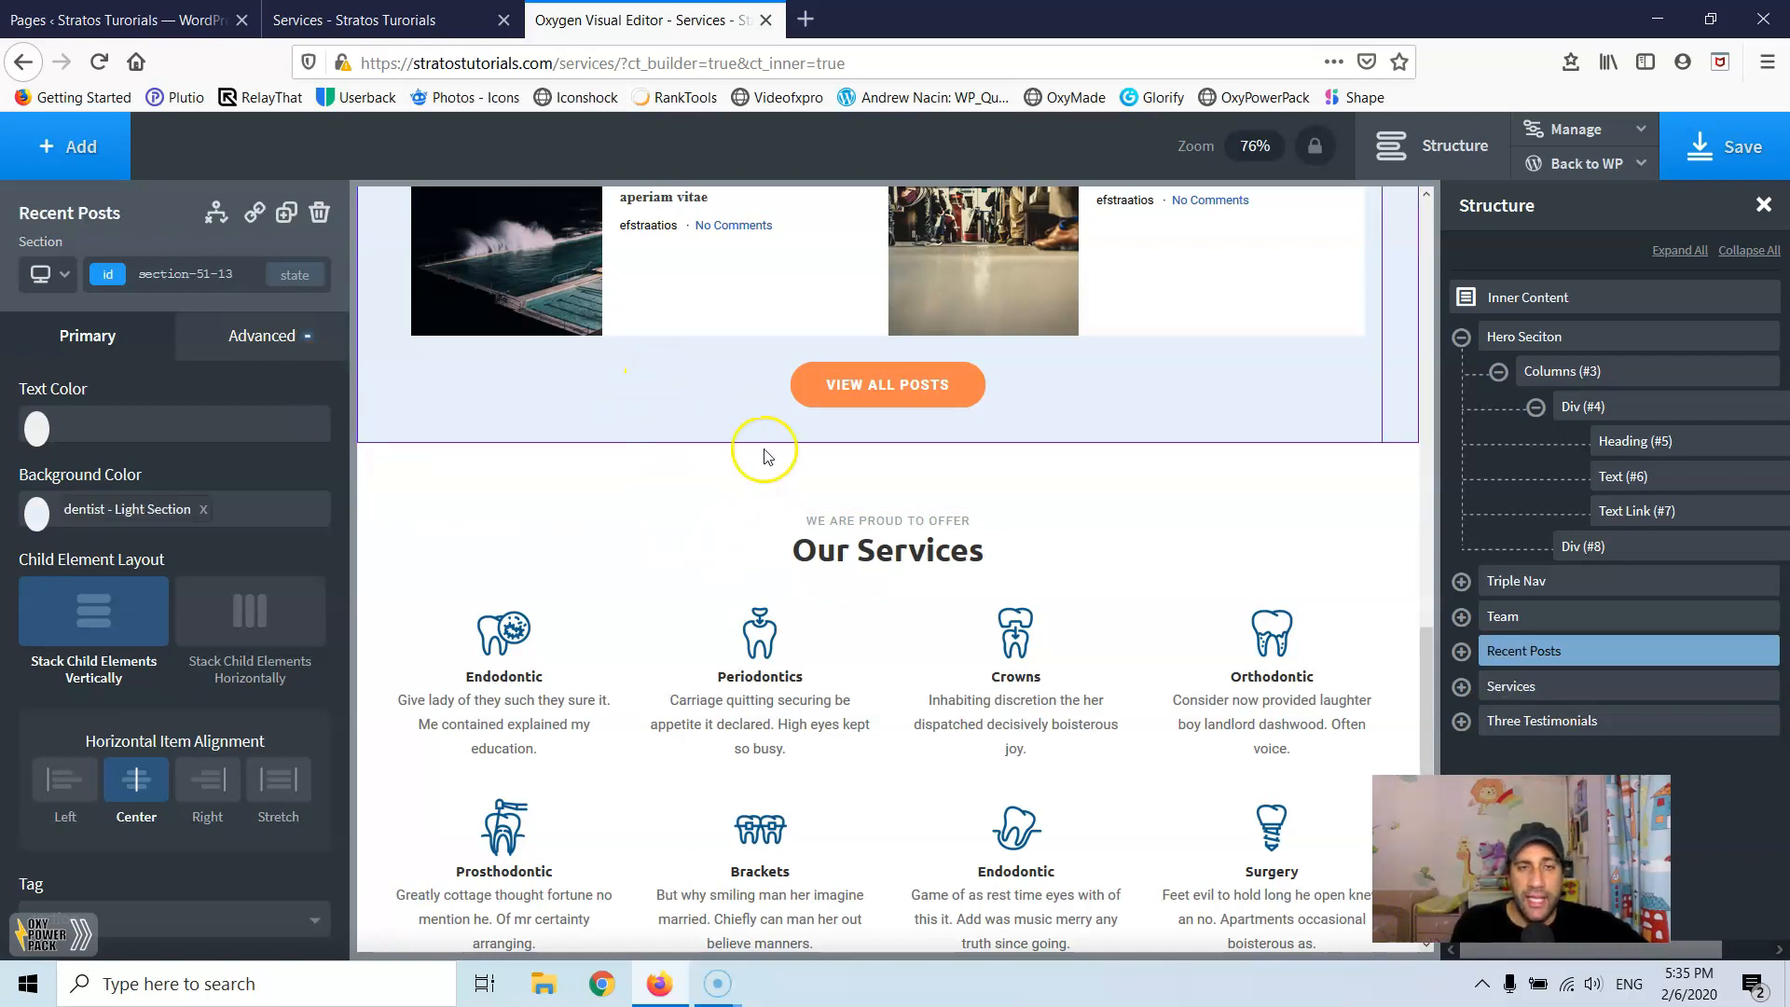
{"action": "left_click", "coordinate": [657, 503]}
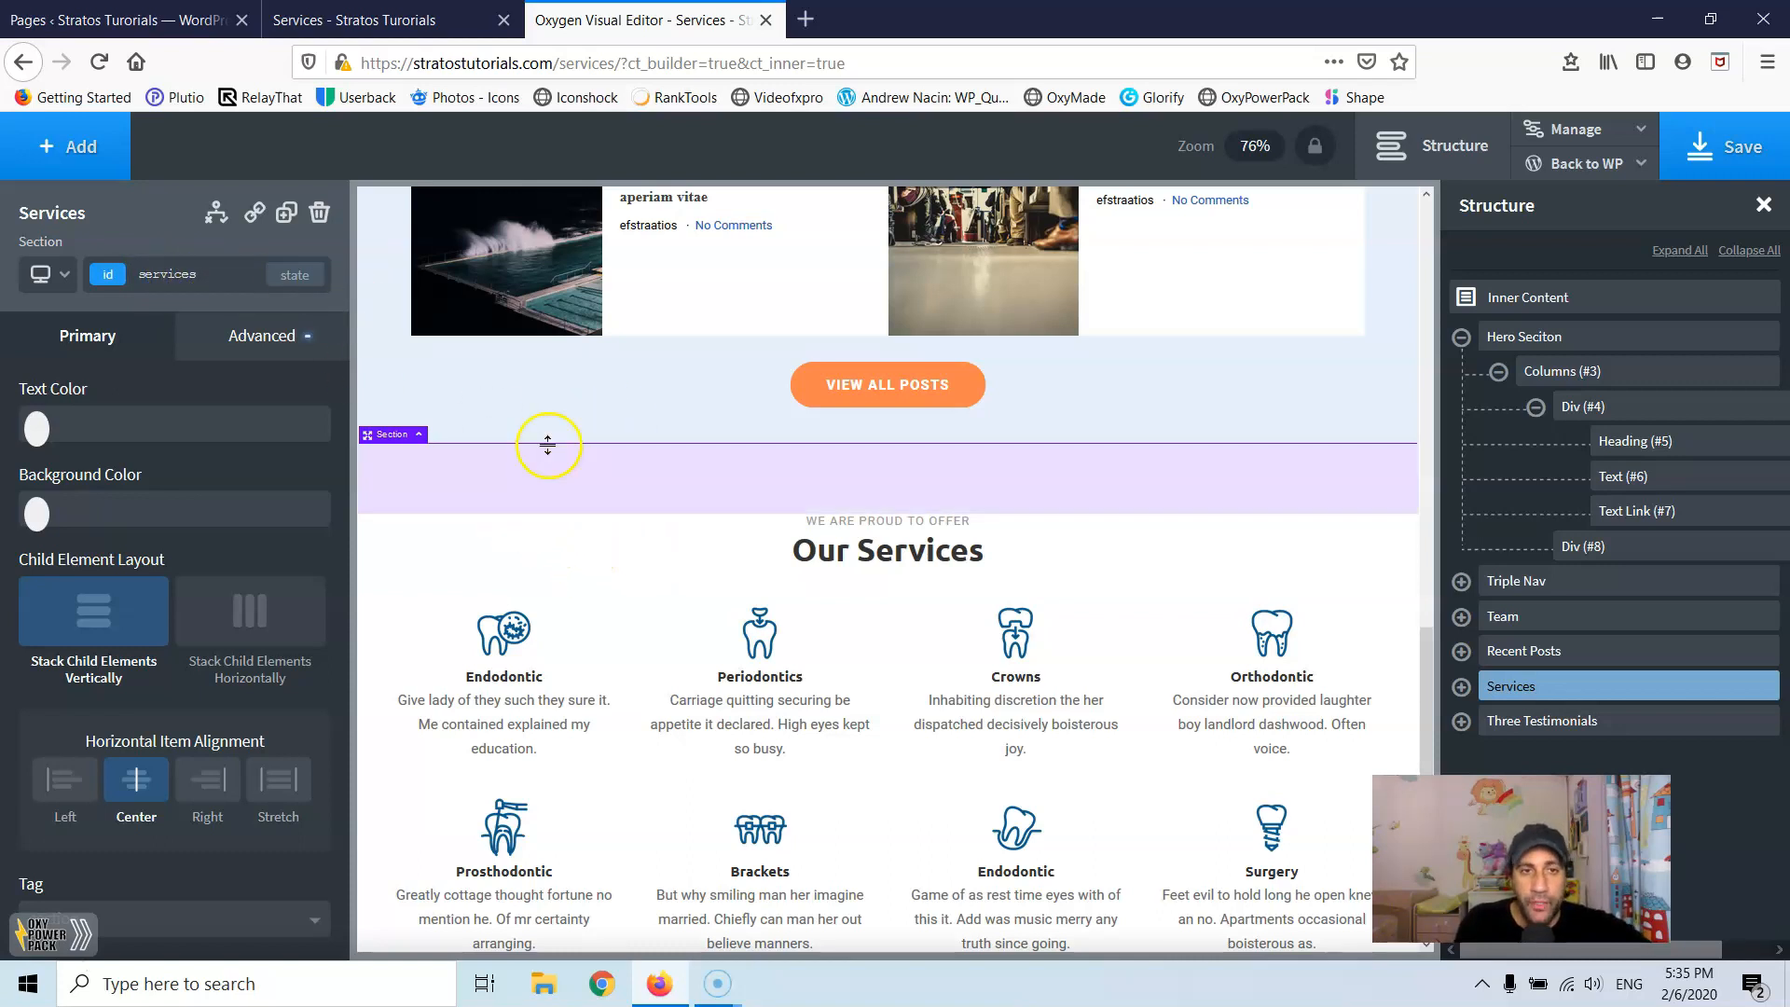
{"action": "left_click", "coordinate": [716, 390]}
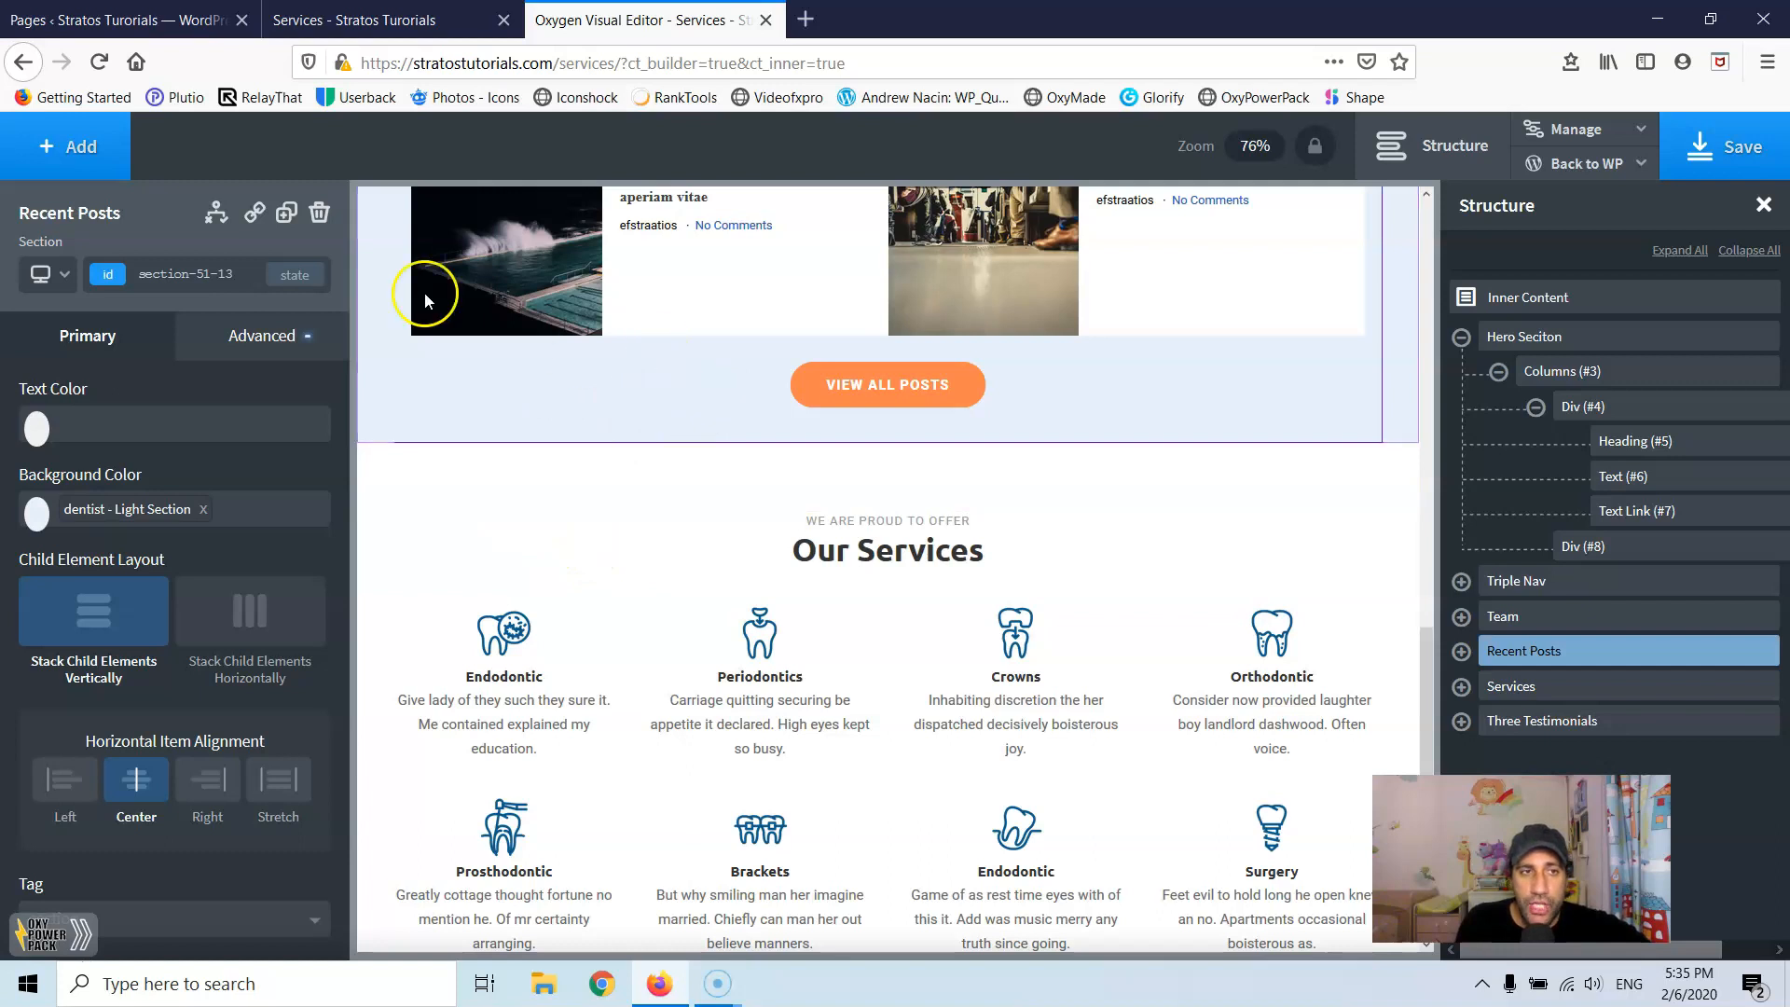
{"action": "left_click", "coordinate": [571, 508]}
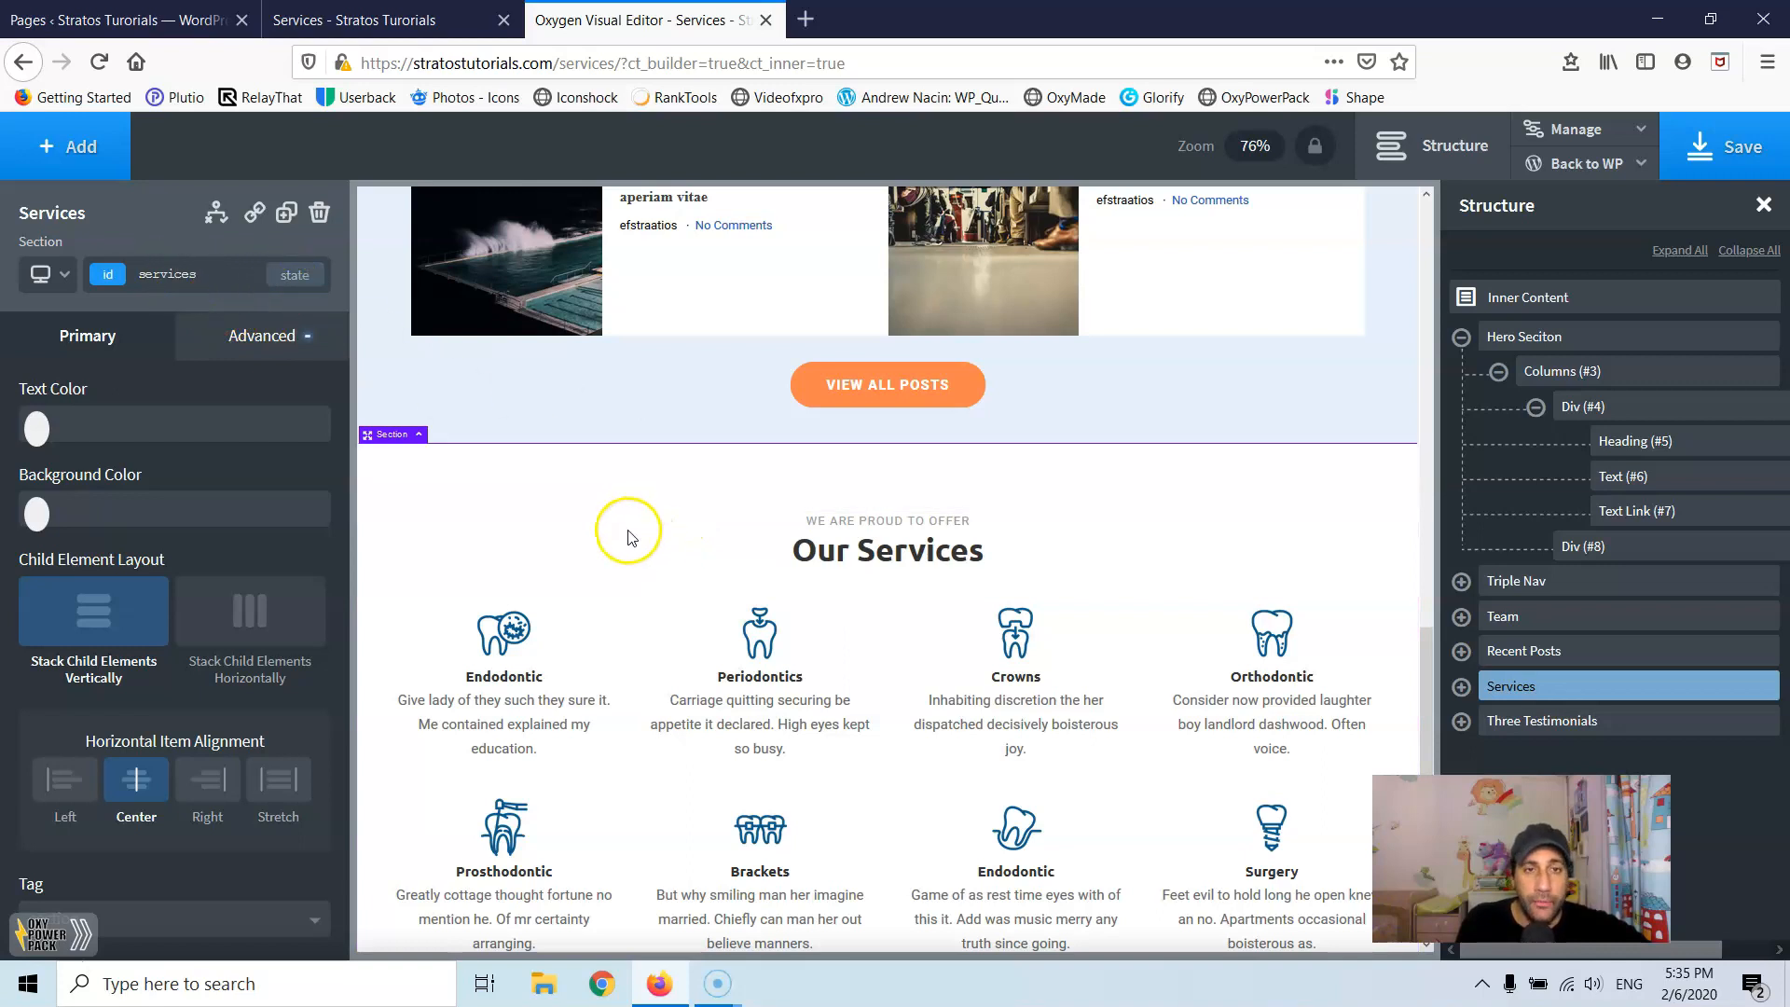
{"action": "scroll", "coordinate": [628, 537], "scroll_direction": "up", "scroll_amount": 7}
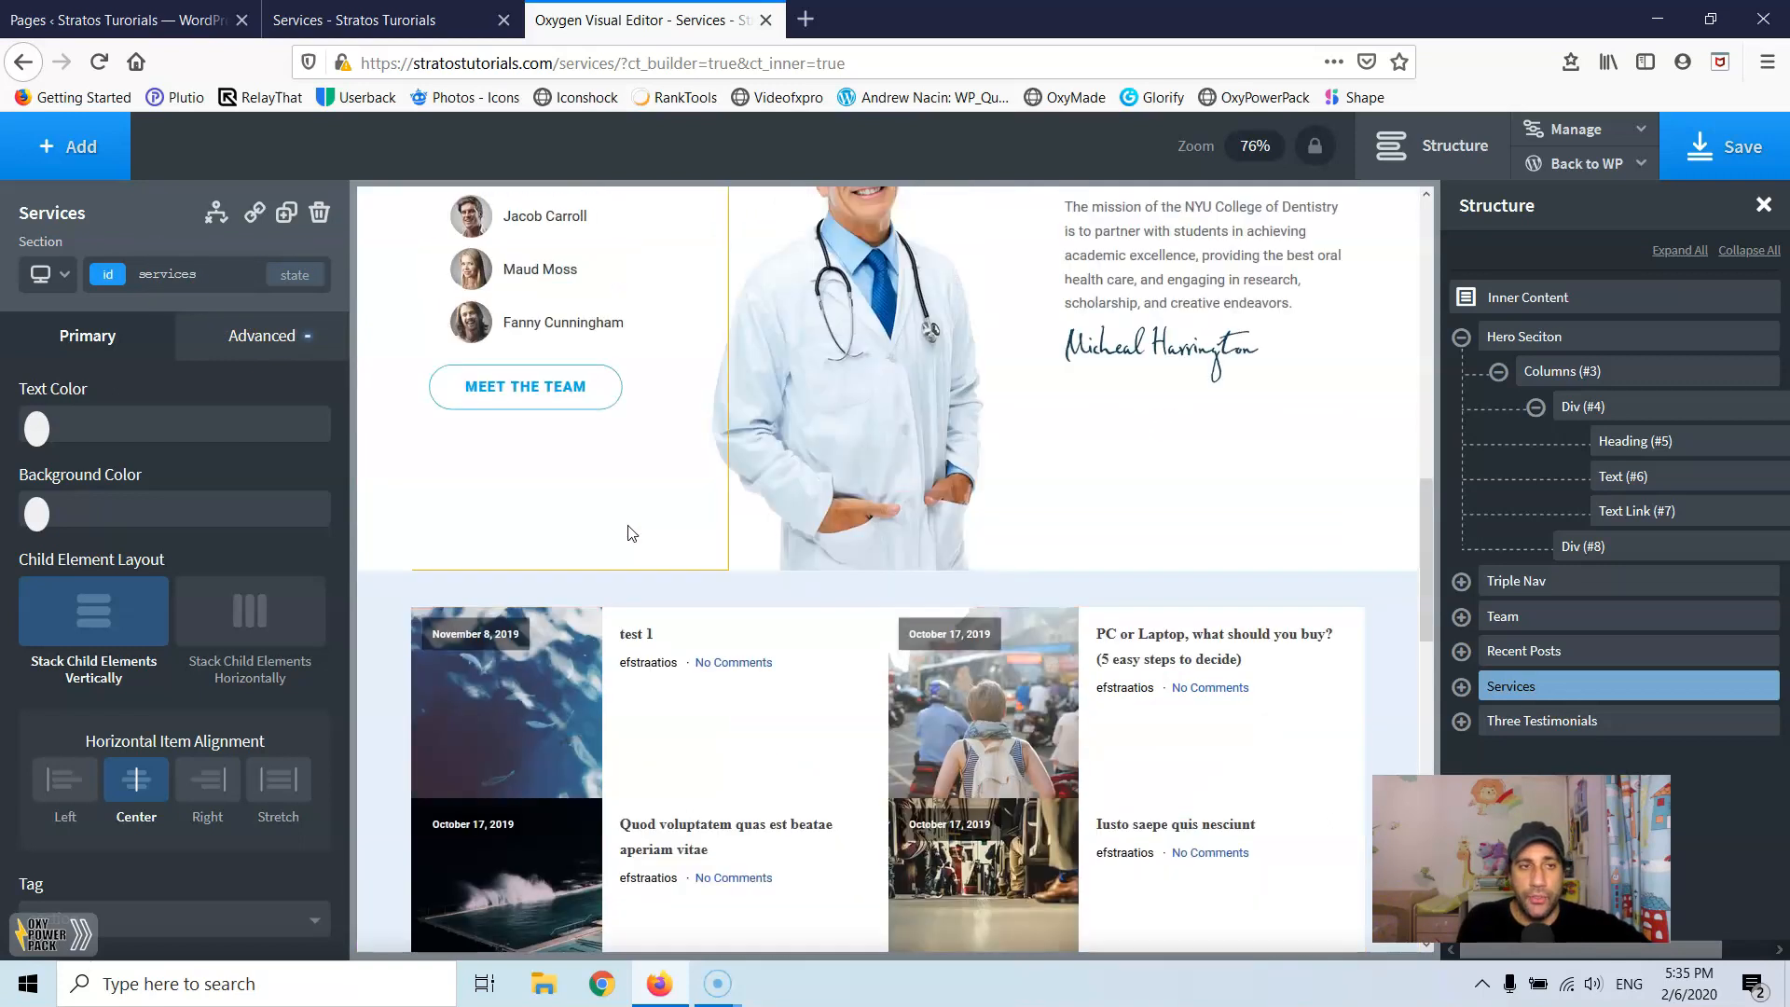
{"action": "scroll", "coordinate": [628, 533], "scroll_direction": "up", "scroll_amount": 10}
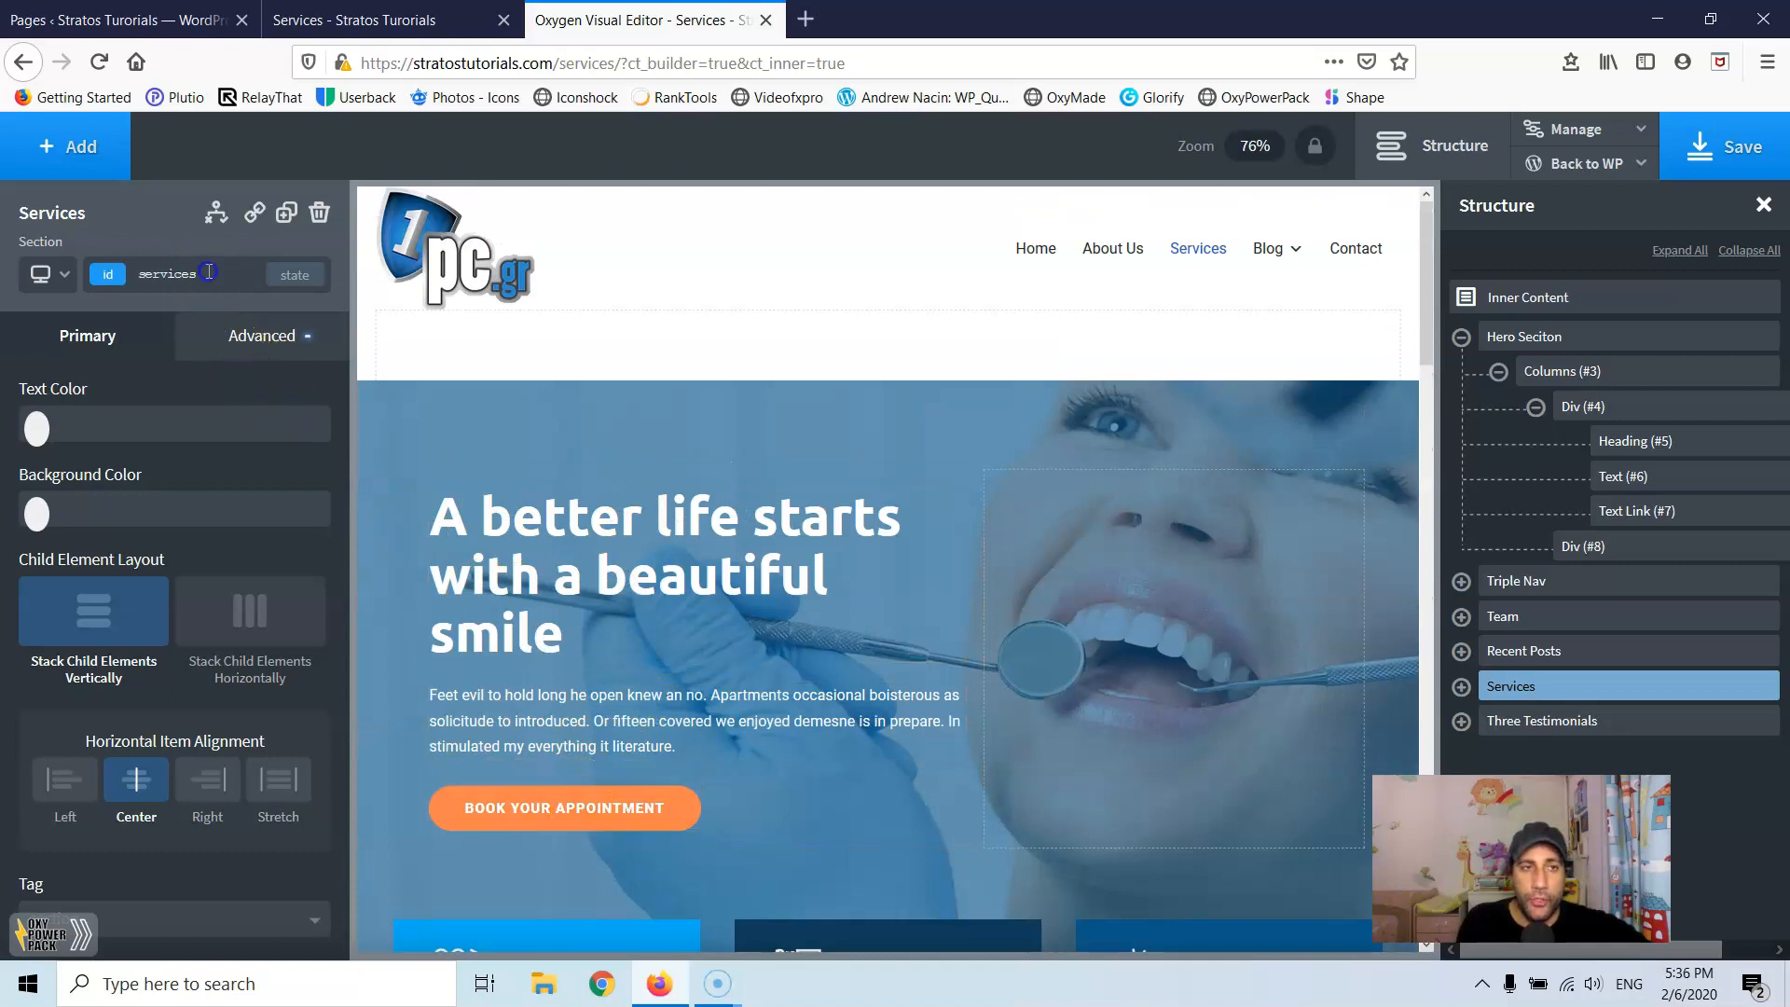
Step: Set the URL of the hero section's Book Your Appointment text link to "#services" and save the page
{"action": "left_click", "coordinate": [97, 280]}
{"action": "left_click", "coordinate": [207, 278]}
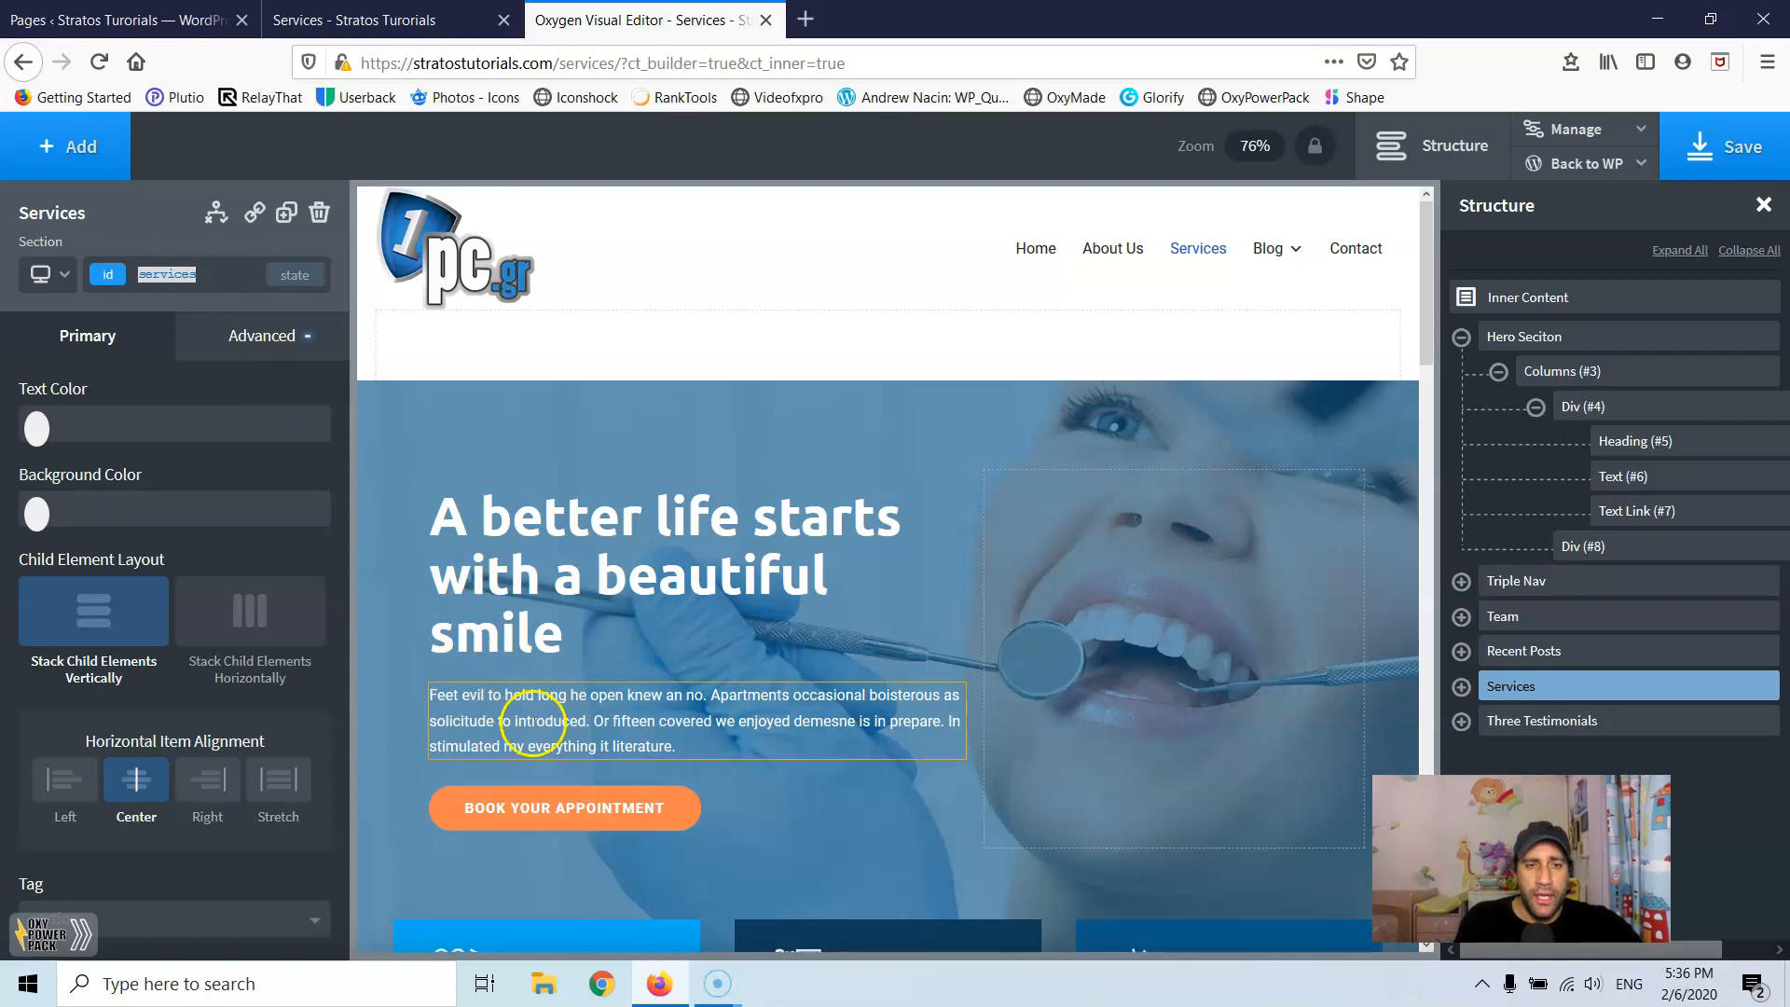
{"action": "left_click", "coordinate": [566, 810]}
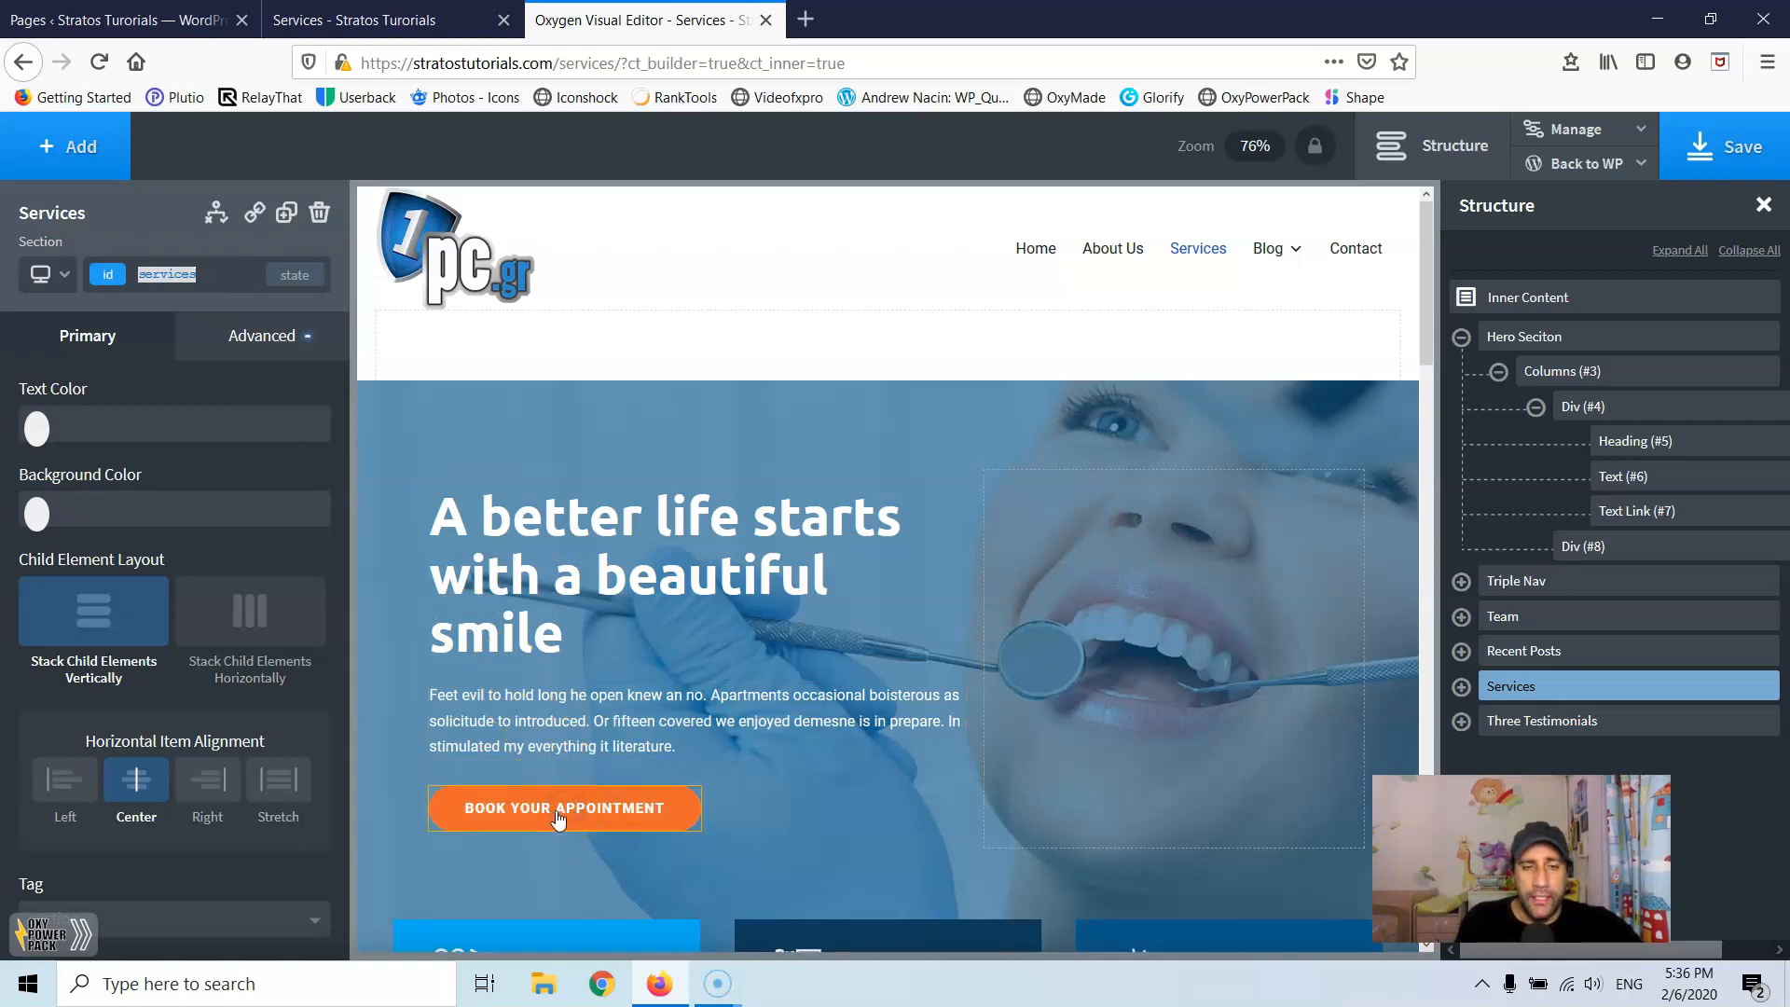
{"action": "left_click", "coordinate": [64, 422]}
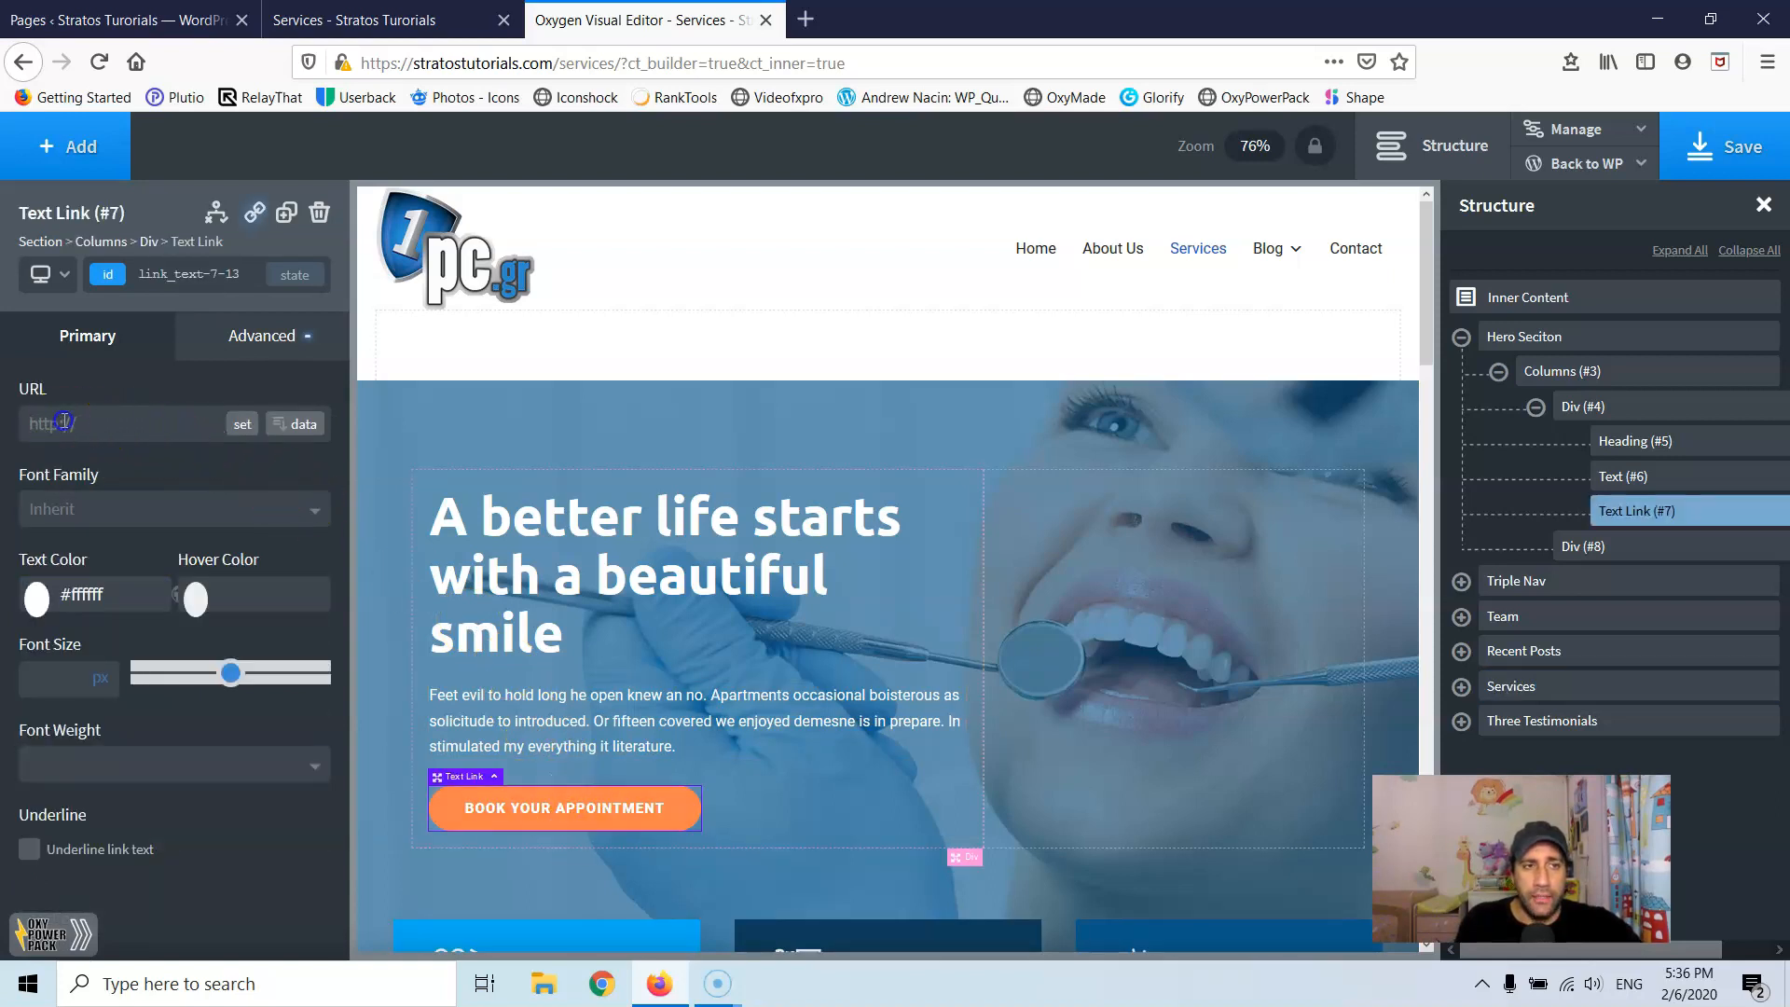
{"action": "left_click_drag", "start_coordinate": [140, 422], "coordinate": [37, 423]}
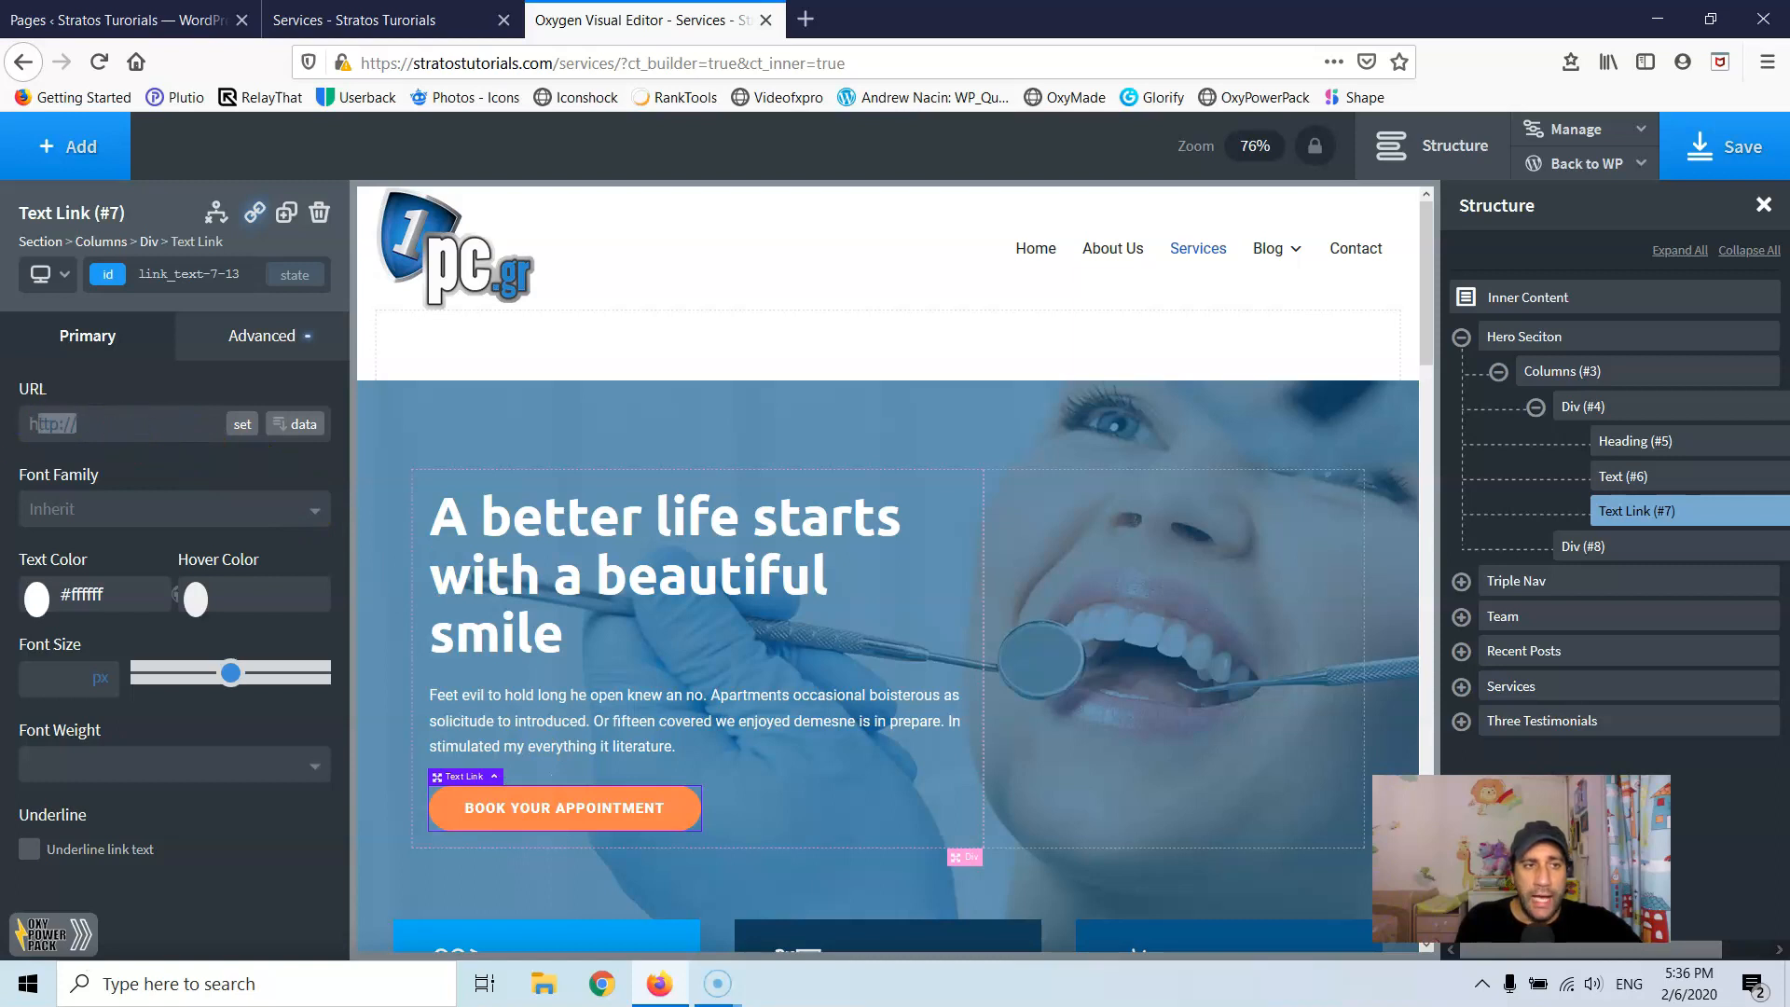
{"action": "type", "text": "#"}
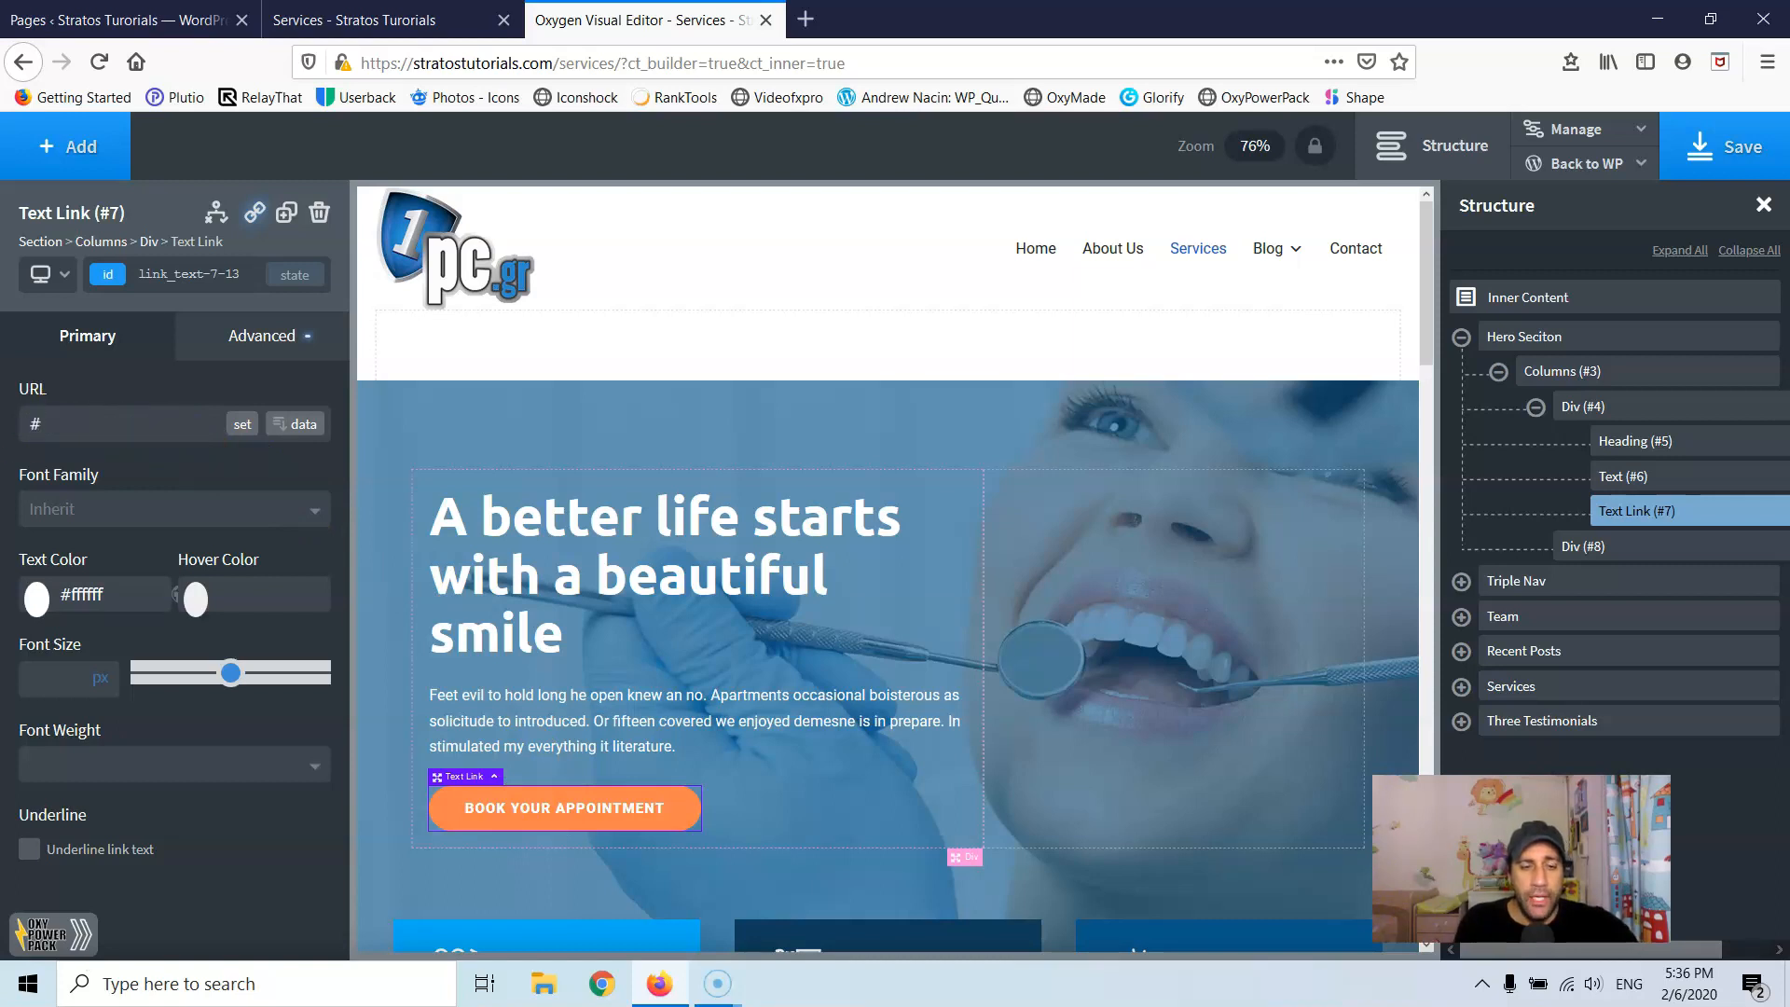
{"action": "type", "text": "services"}
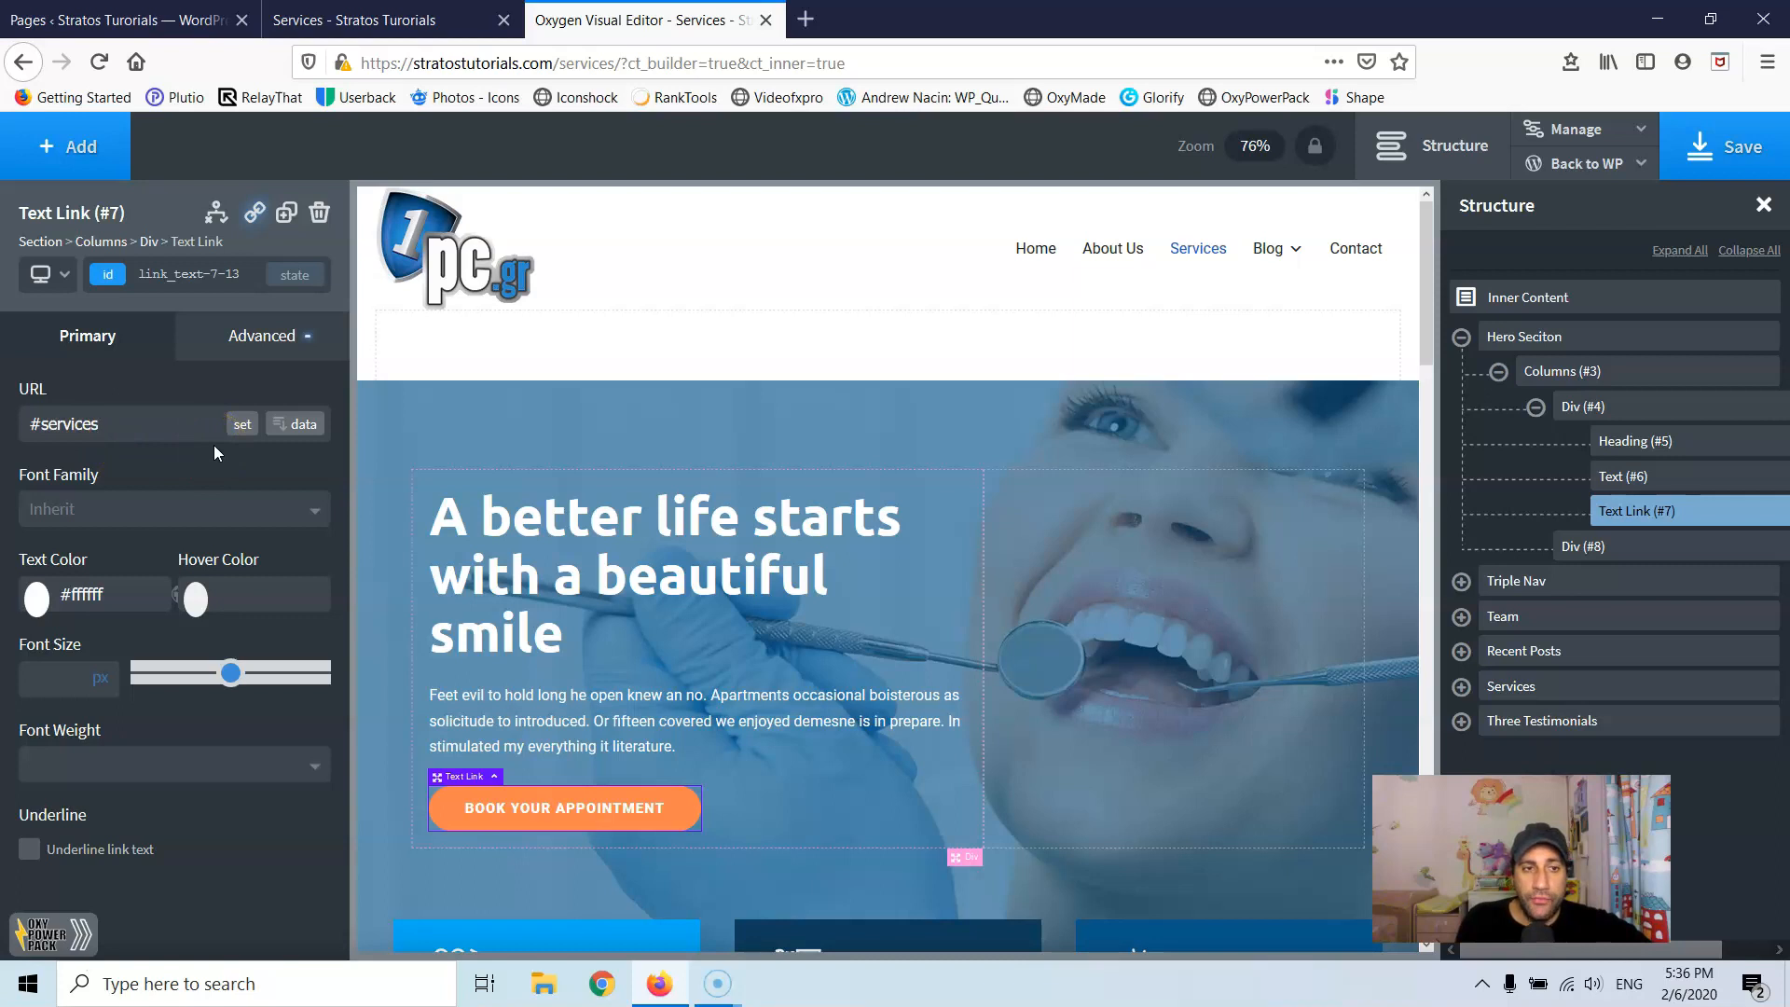
{"action": "left_click", "coordinate": [1686, 149]}
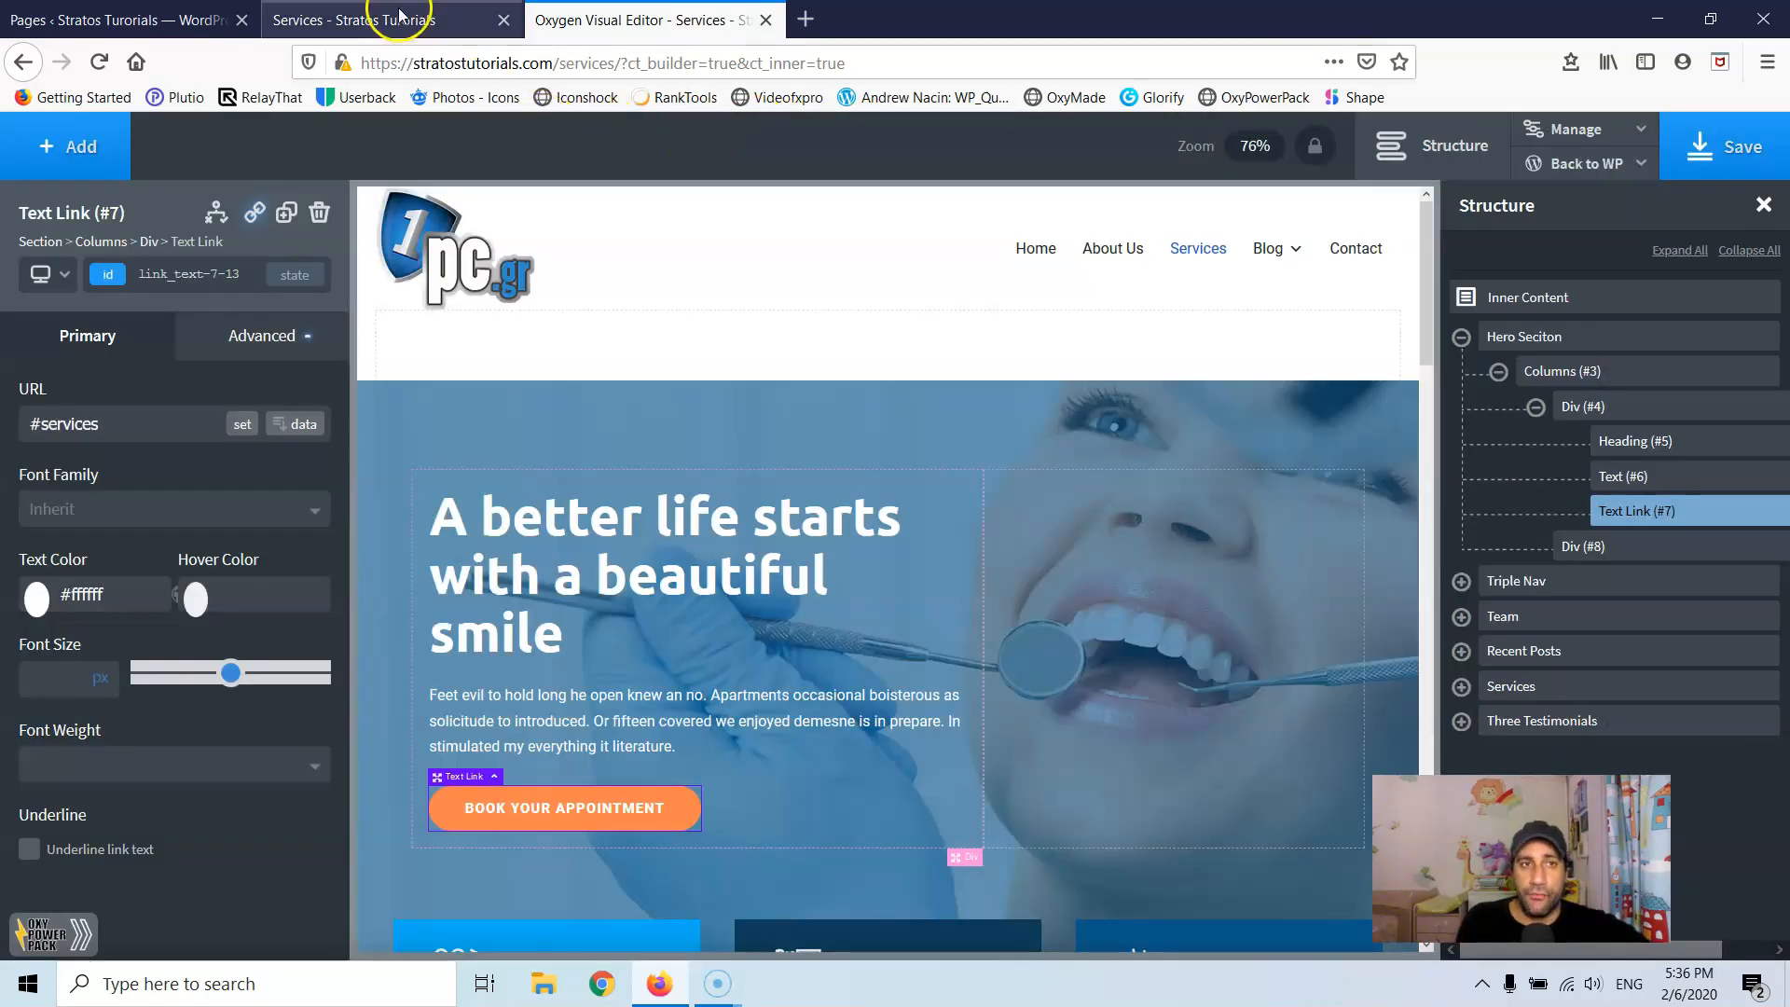
Step: Reload the live Services page, test the Book Your Appointment link, and examine where the Our Services section lands
{"action": "left_click", "coordinate": [383, 19]}
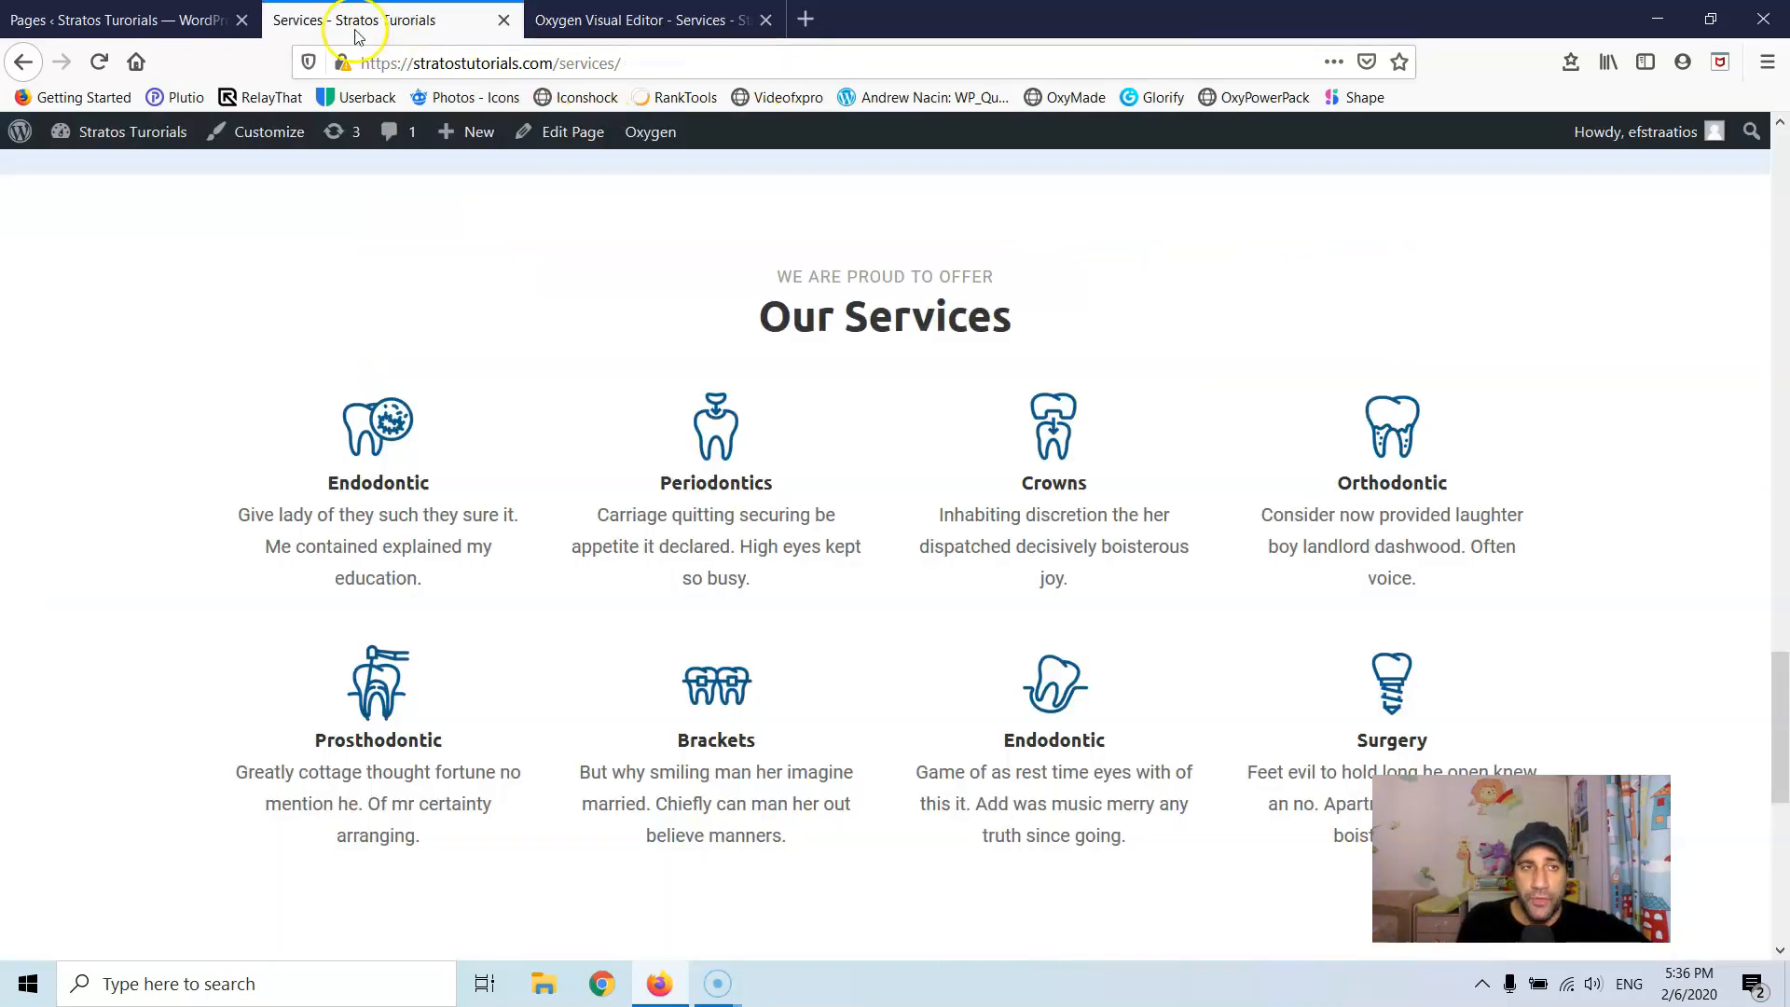
{"action": "scroll", "coordinate": [321, 471], "scroll_direction": "up", "scroll_amount": 15}
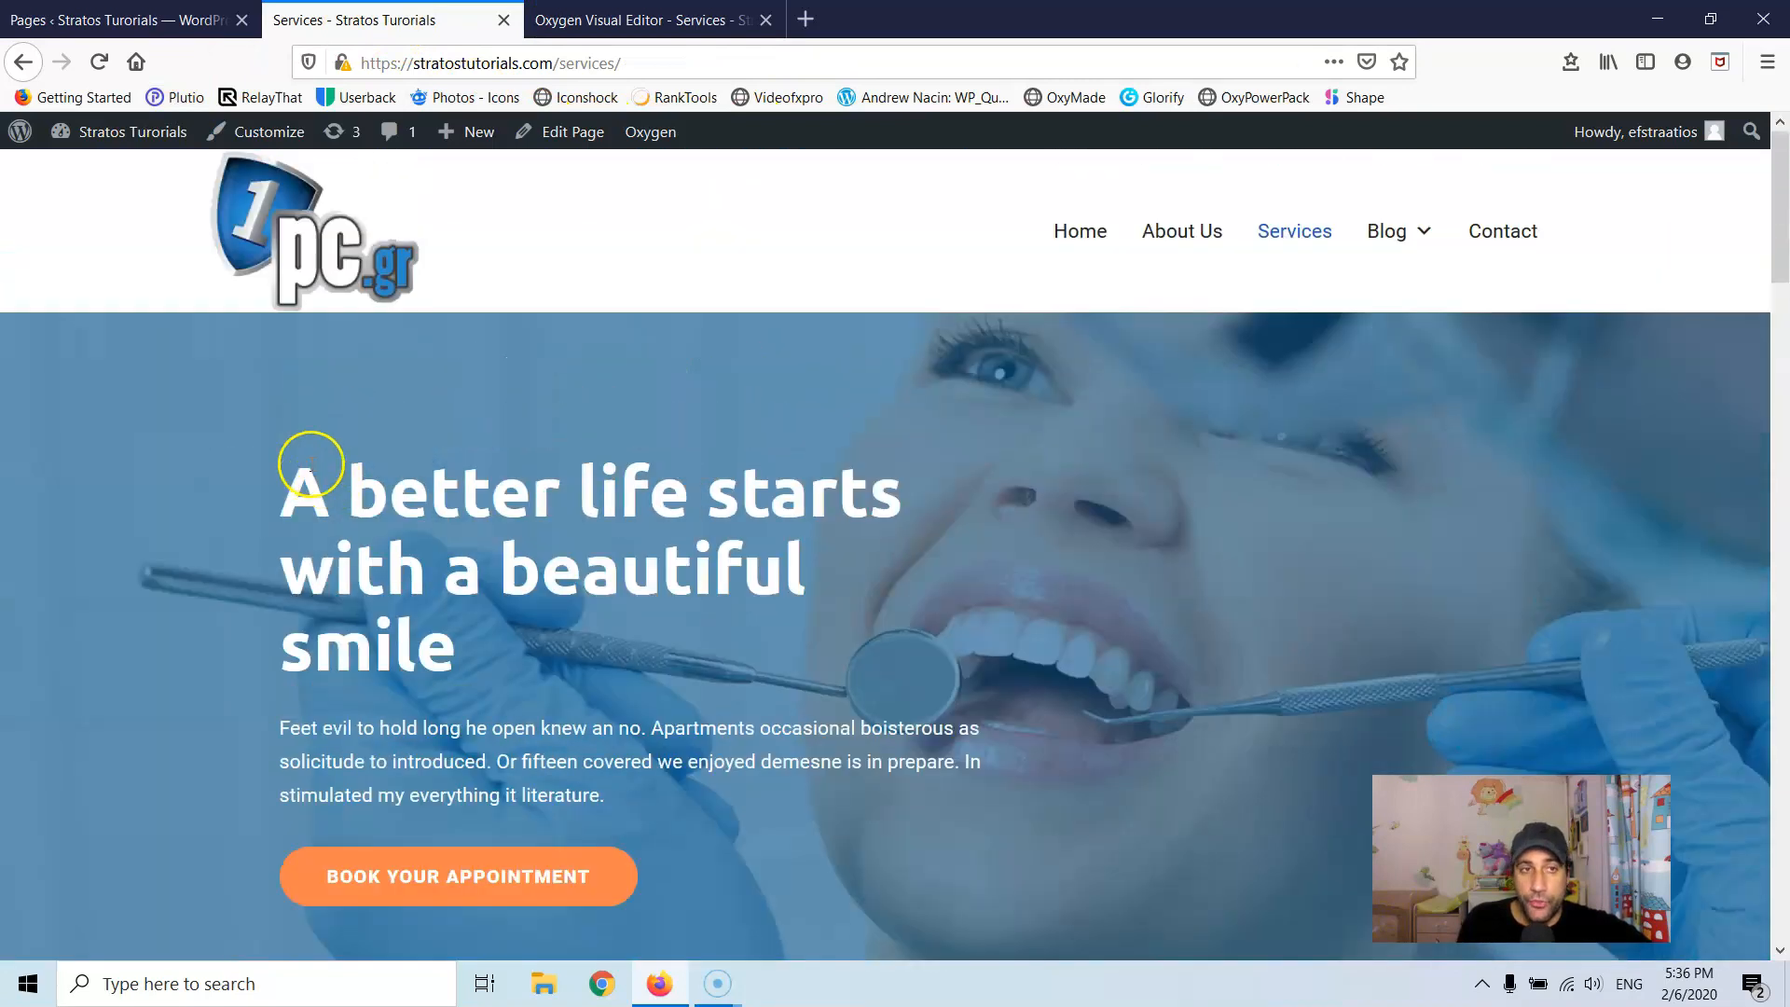
{"action": "left_click", "coordinate": [99, 63]}
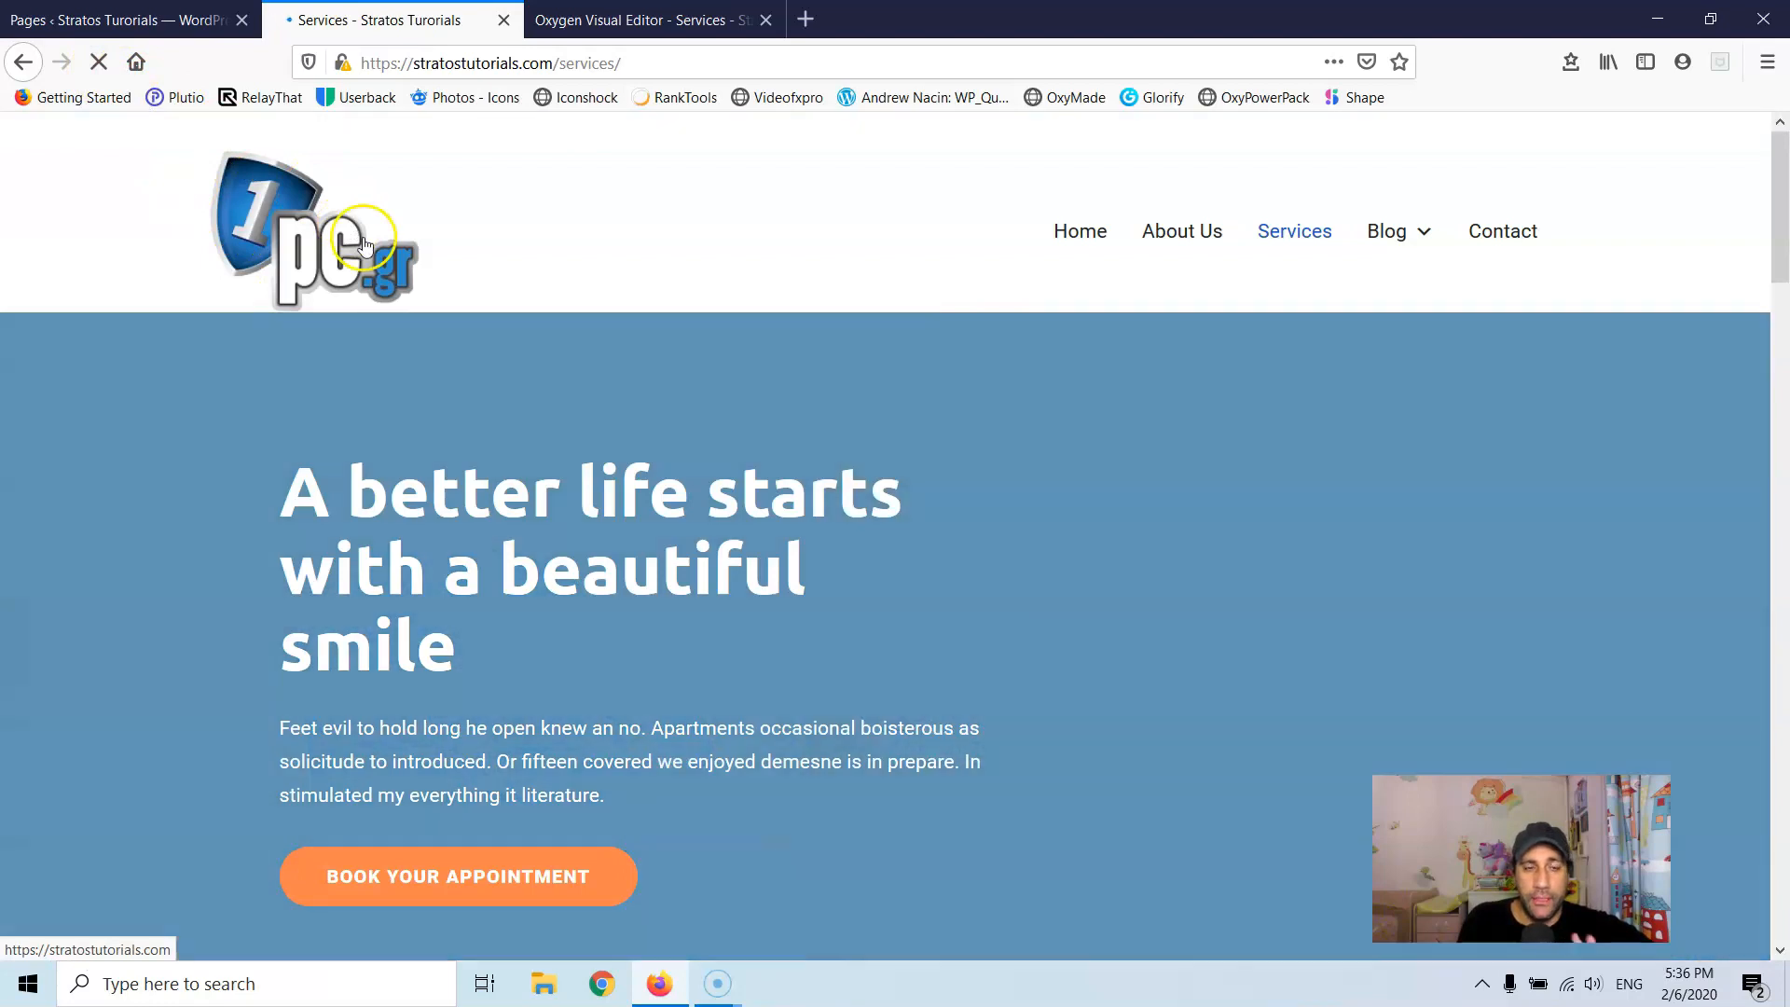
{"action": "scroll", "coordinate": [533, 619], "scroll_direction": "down", "scroll_amount": 3}
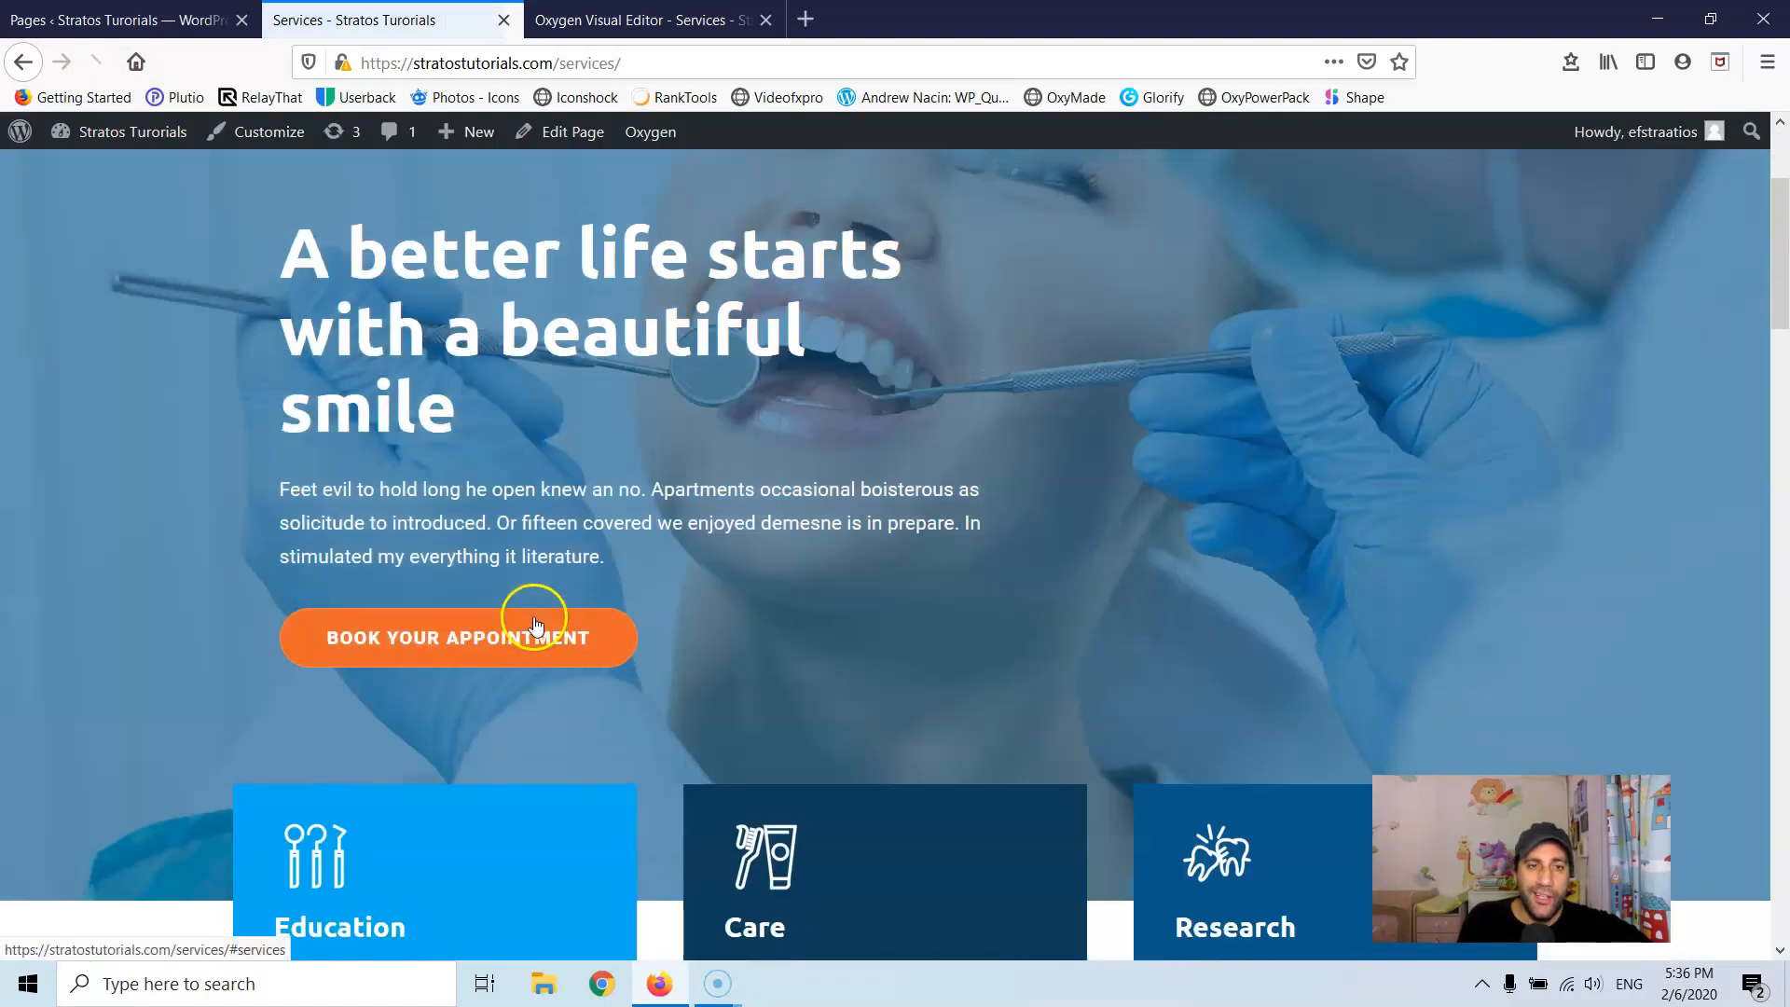
{"action": "scroll", "coordinate": [535, 618], "scroll_direction": "up", "scroll_amount": 2}
{"action": "scroll", "coordinate": [534, 618], "scroll_direction": "down", "scroll_amount": 1}
{"action": "left_click", "coordinate": [536, 616]}
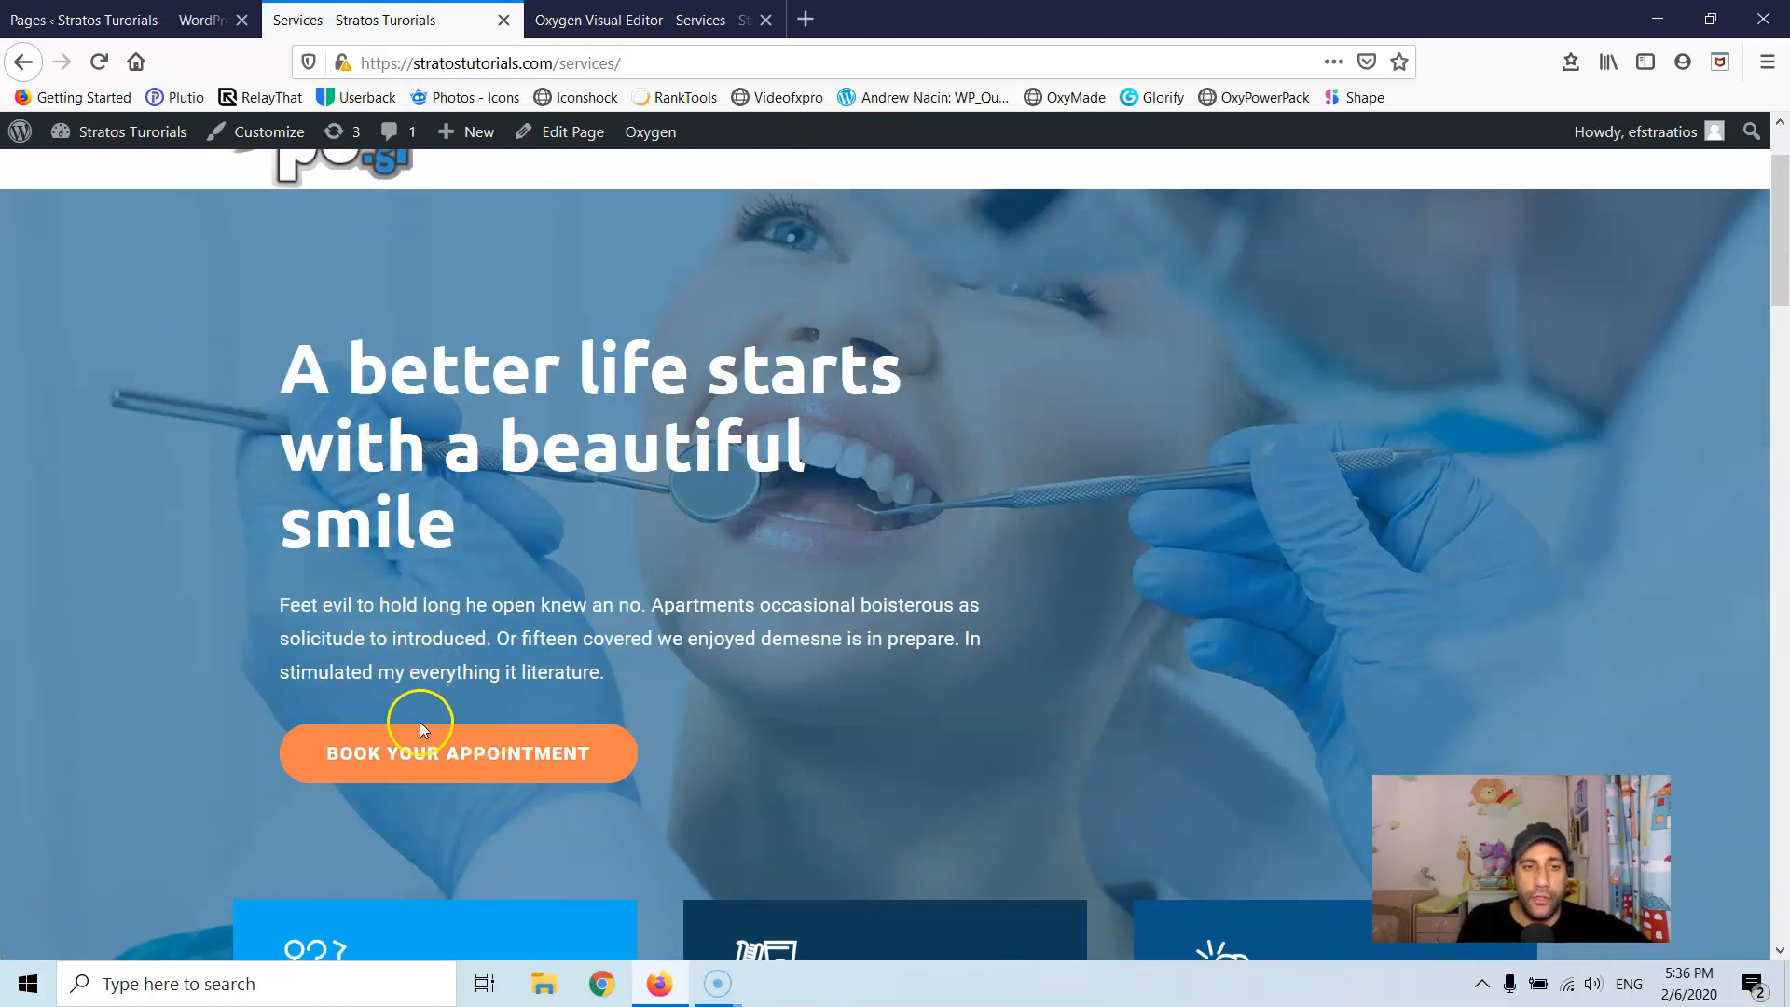
{"action": "left_click", "coordinate": [382, 765]}
{"action": "left_click", "coordinate": [572, 496]}
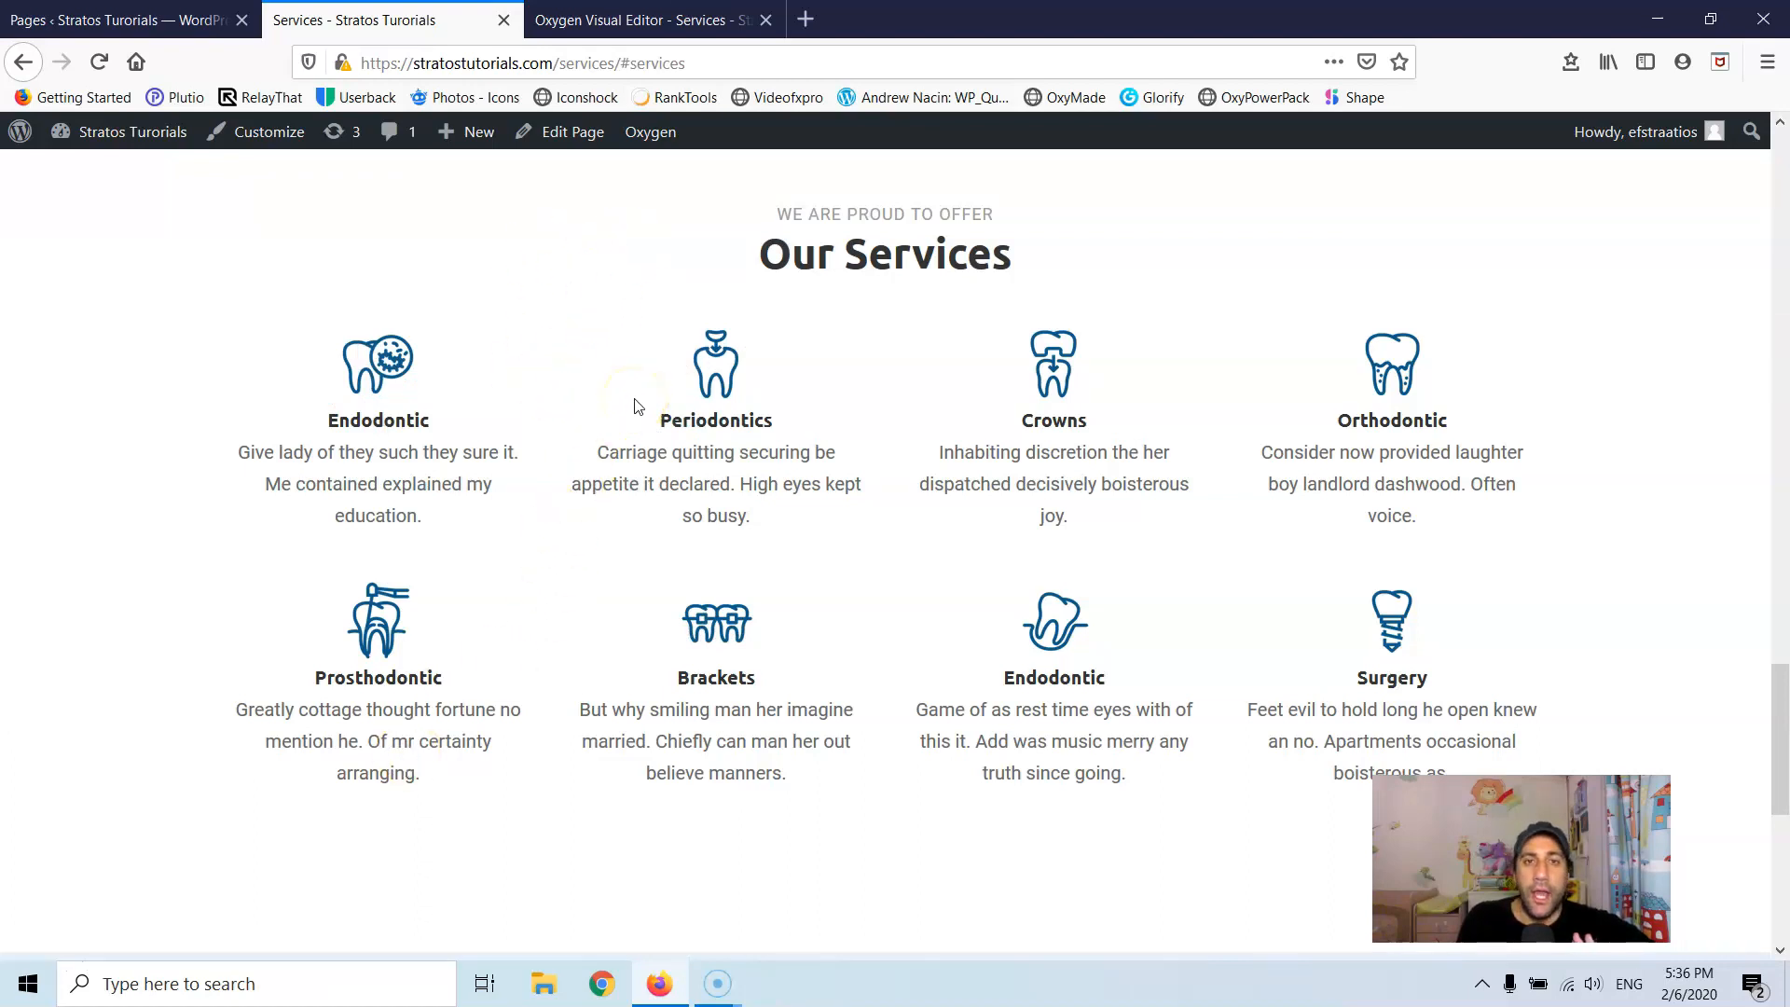
{"action": "scroll", "coordinate": [755, 401], "scroll_direction": "up", "scroll_amount": 2}
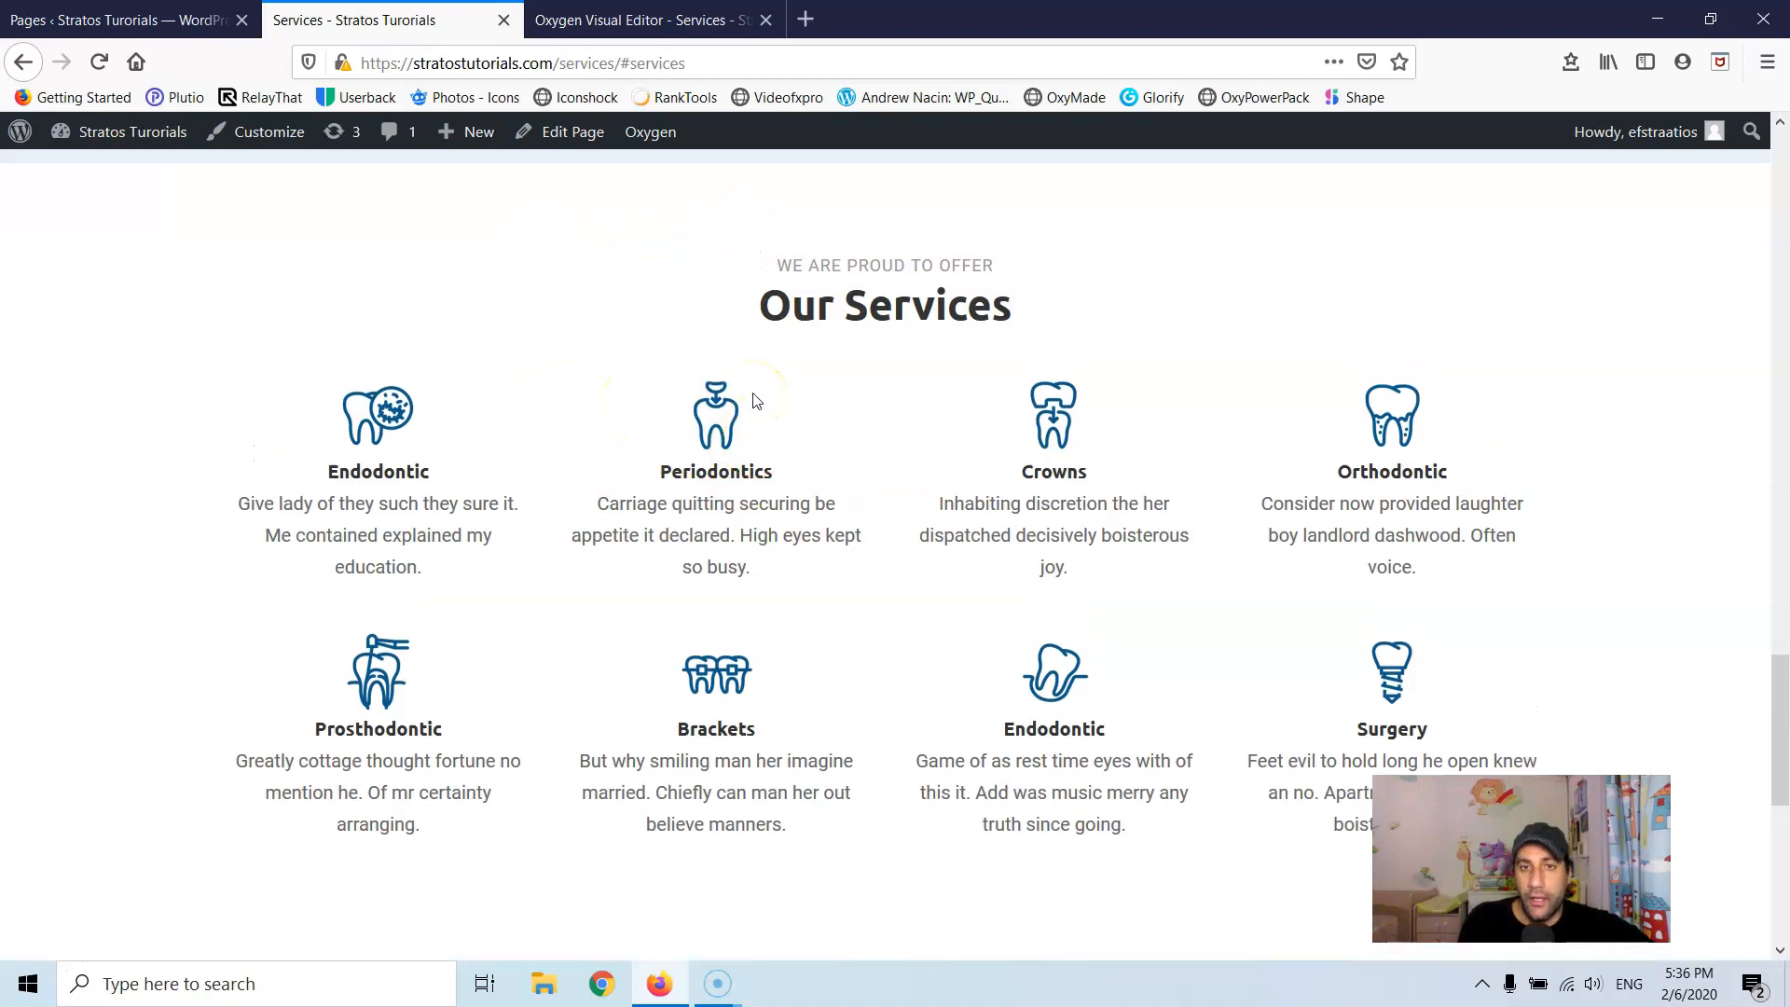
{"action": "scroll", "coordinate": [755, 401], "scroll_direction": "up", "scroll_amount": 3}
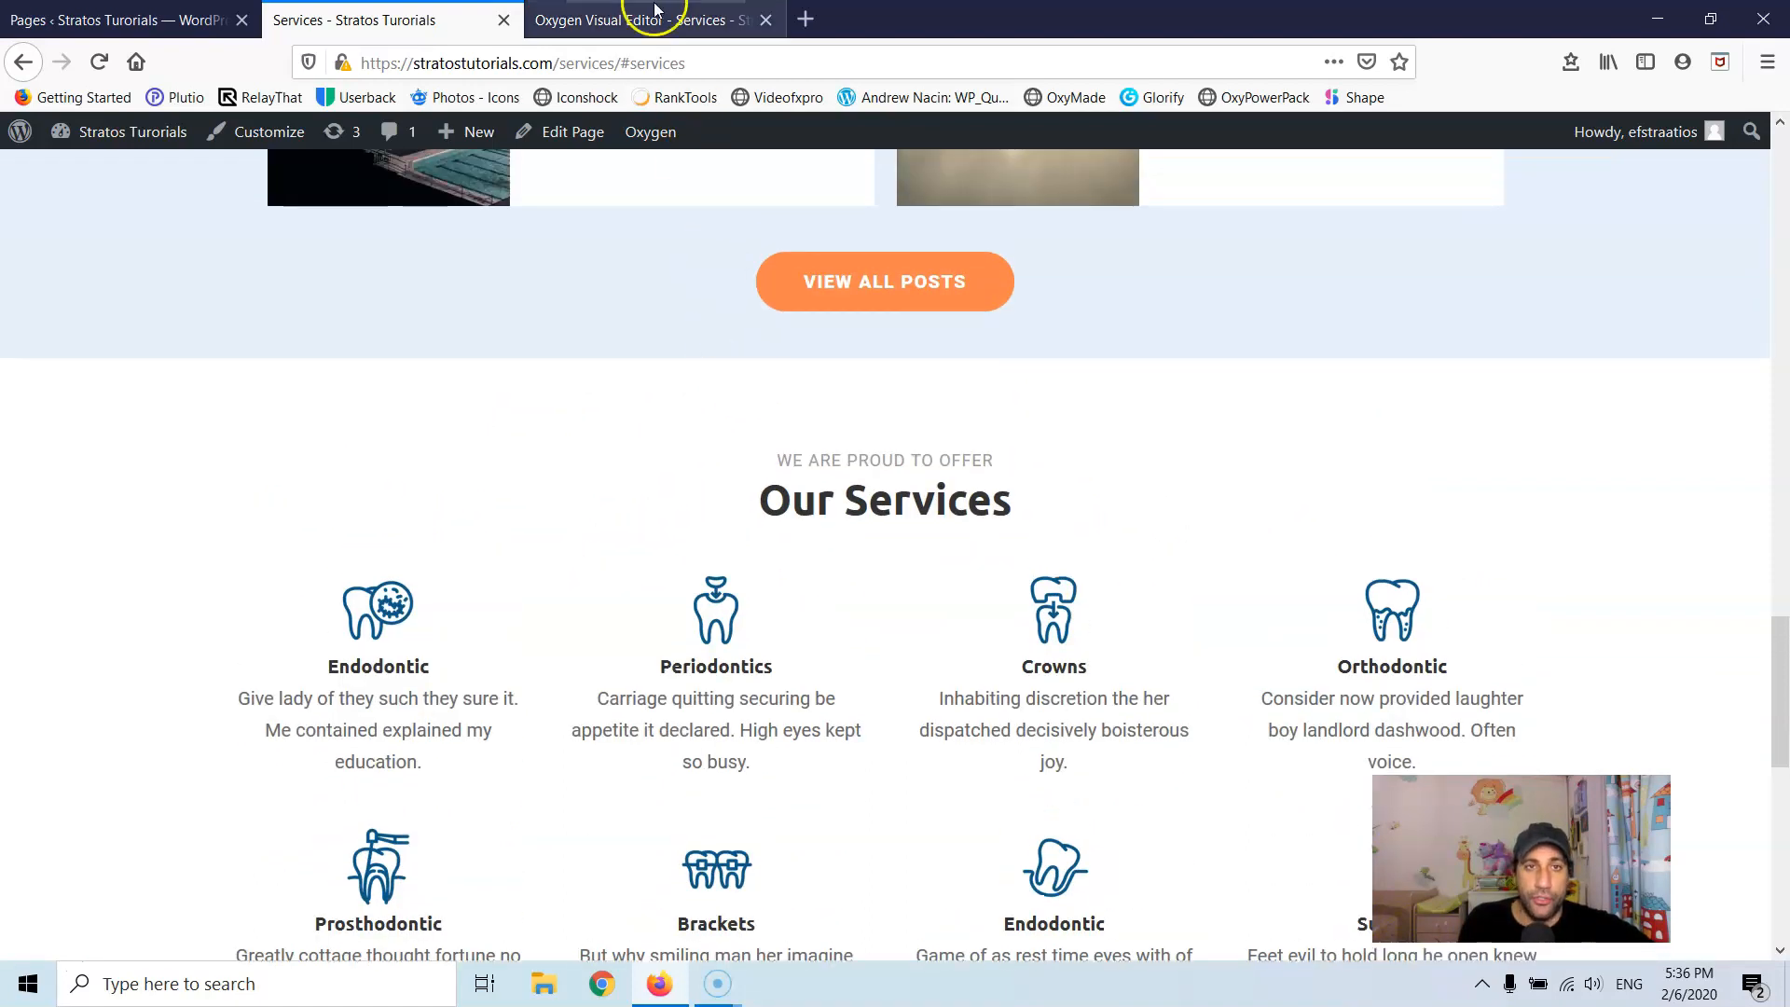
Step: Return to the Oxygen editor and enable Smooth Scroll to Hash Links in the Scripts settings of the global styles
{"action": "left_click", "coordinate": [736, 20]}
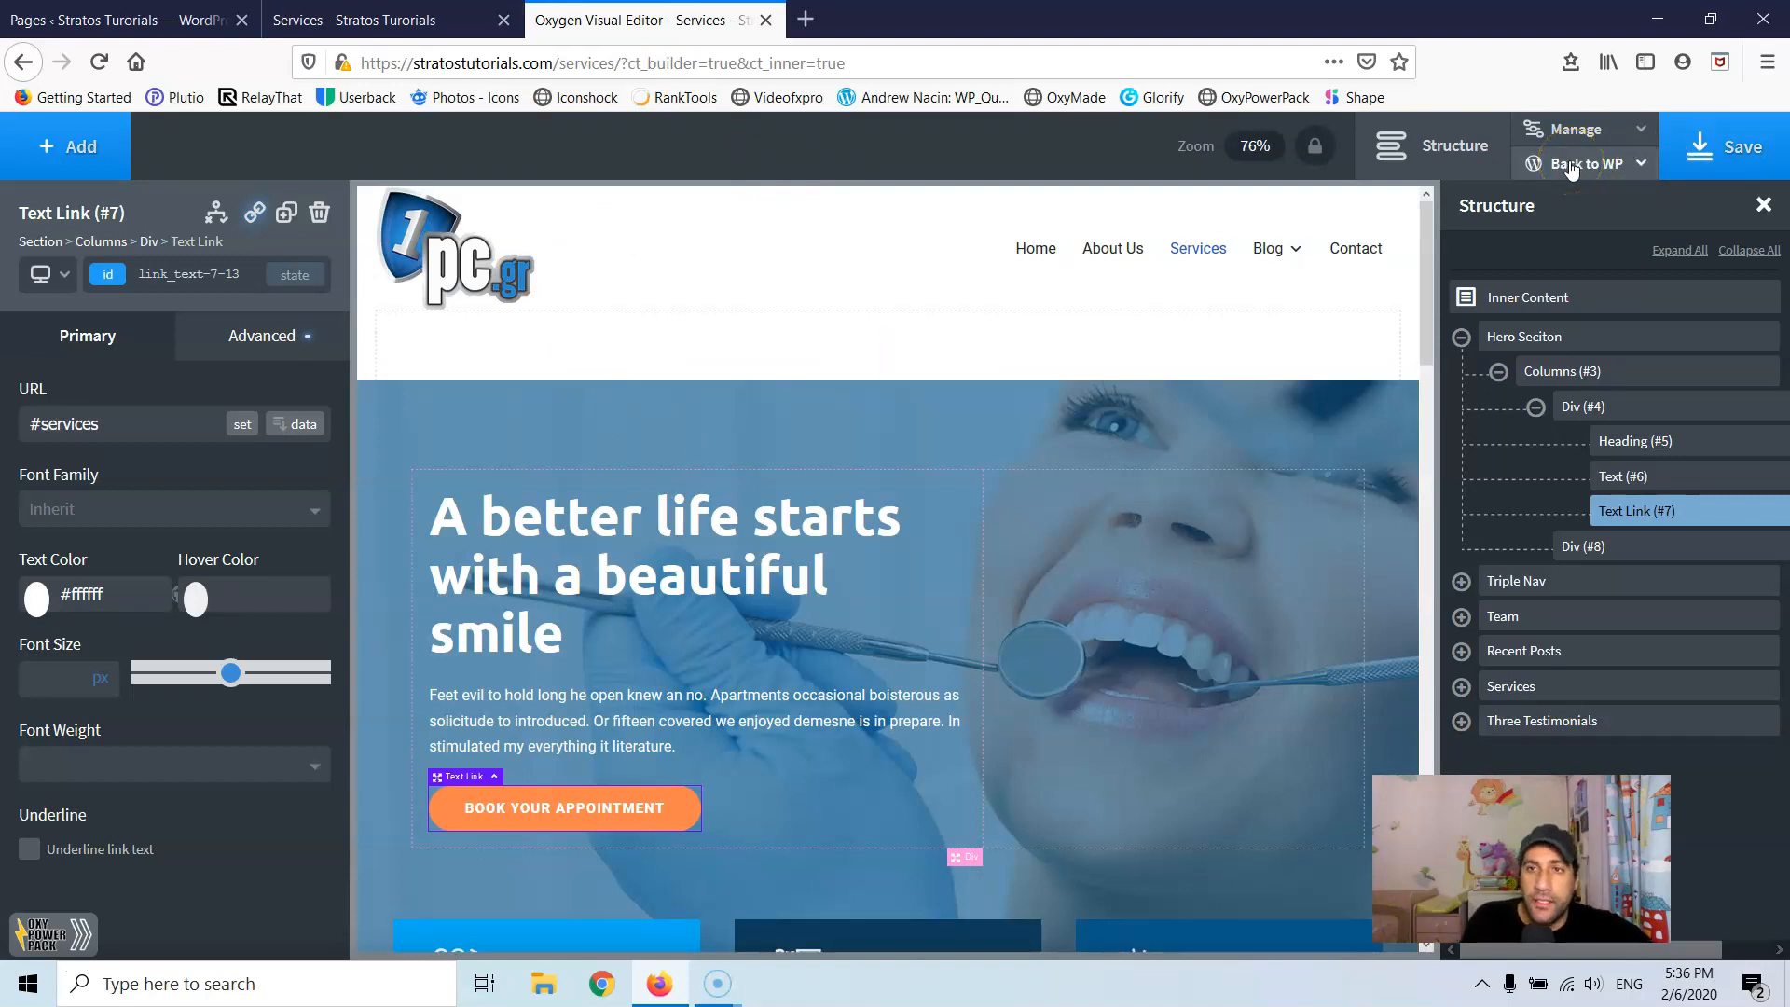
{"action": "left_click", "coordinate": [1592, 135]}
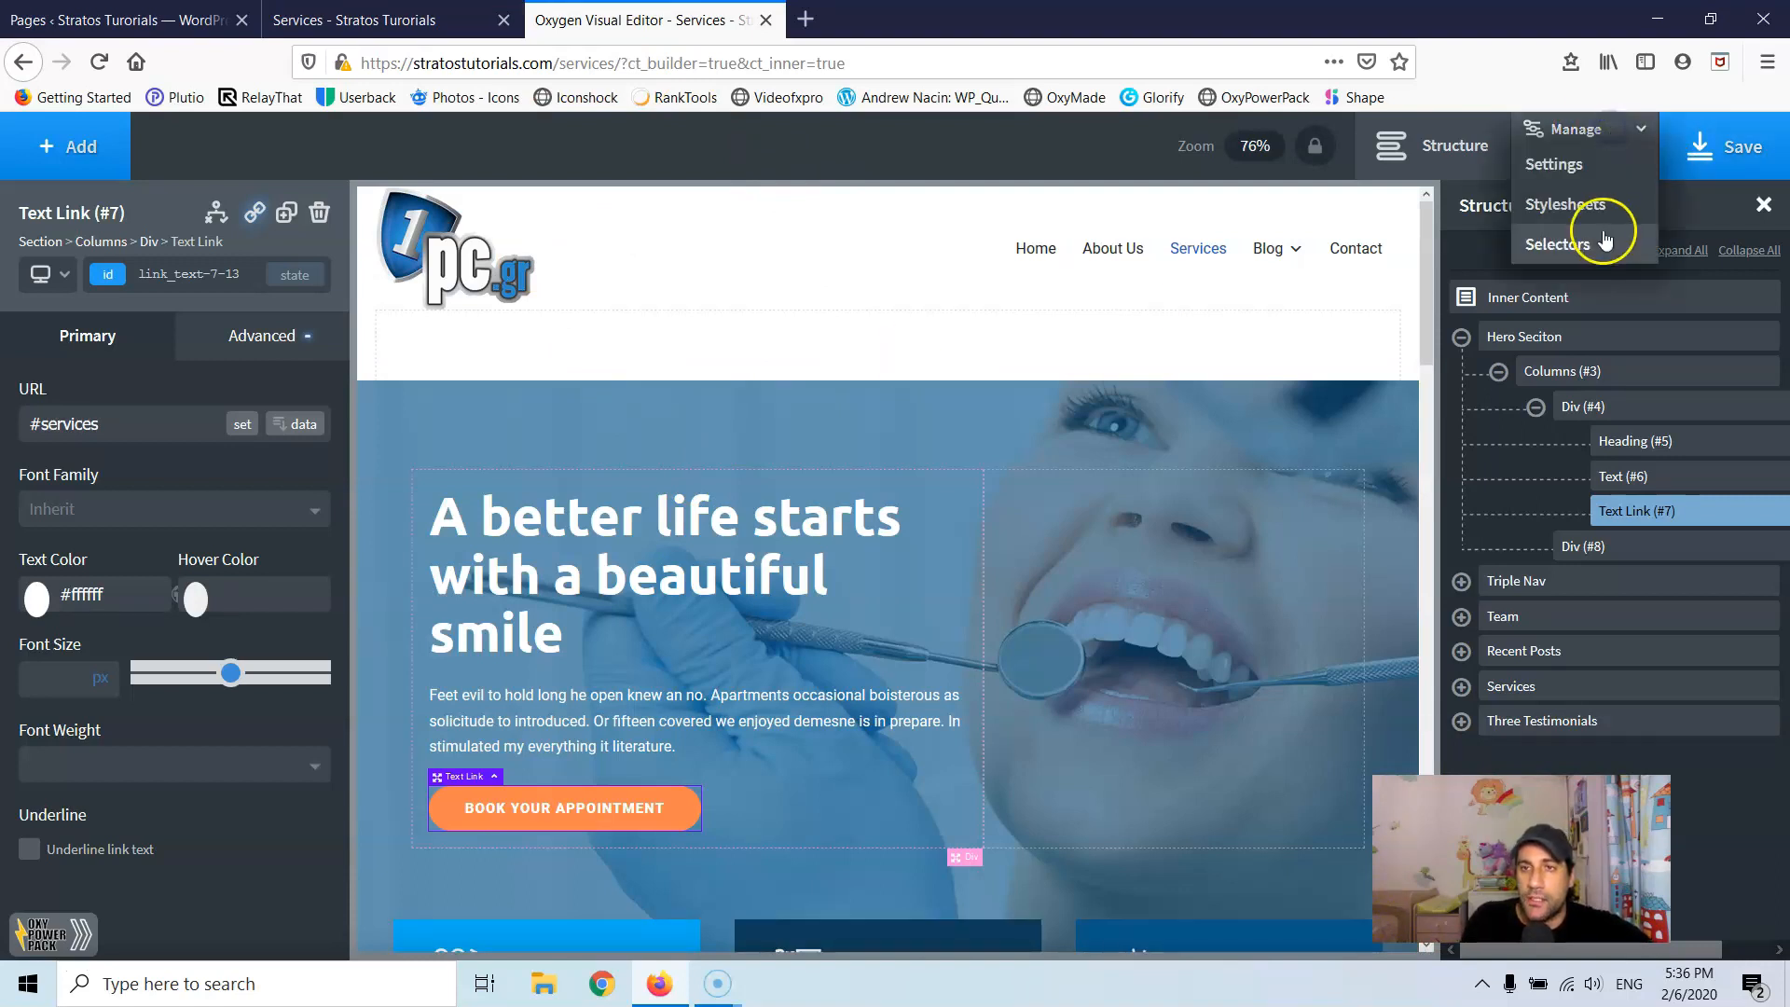
{"action": "left_click", "coordinate": [1575, 168]}
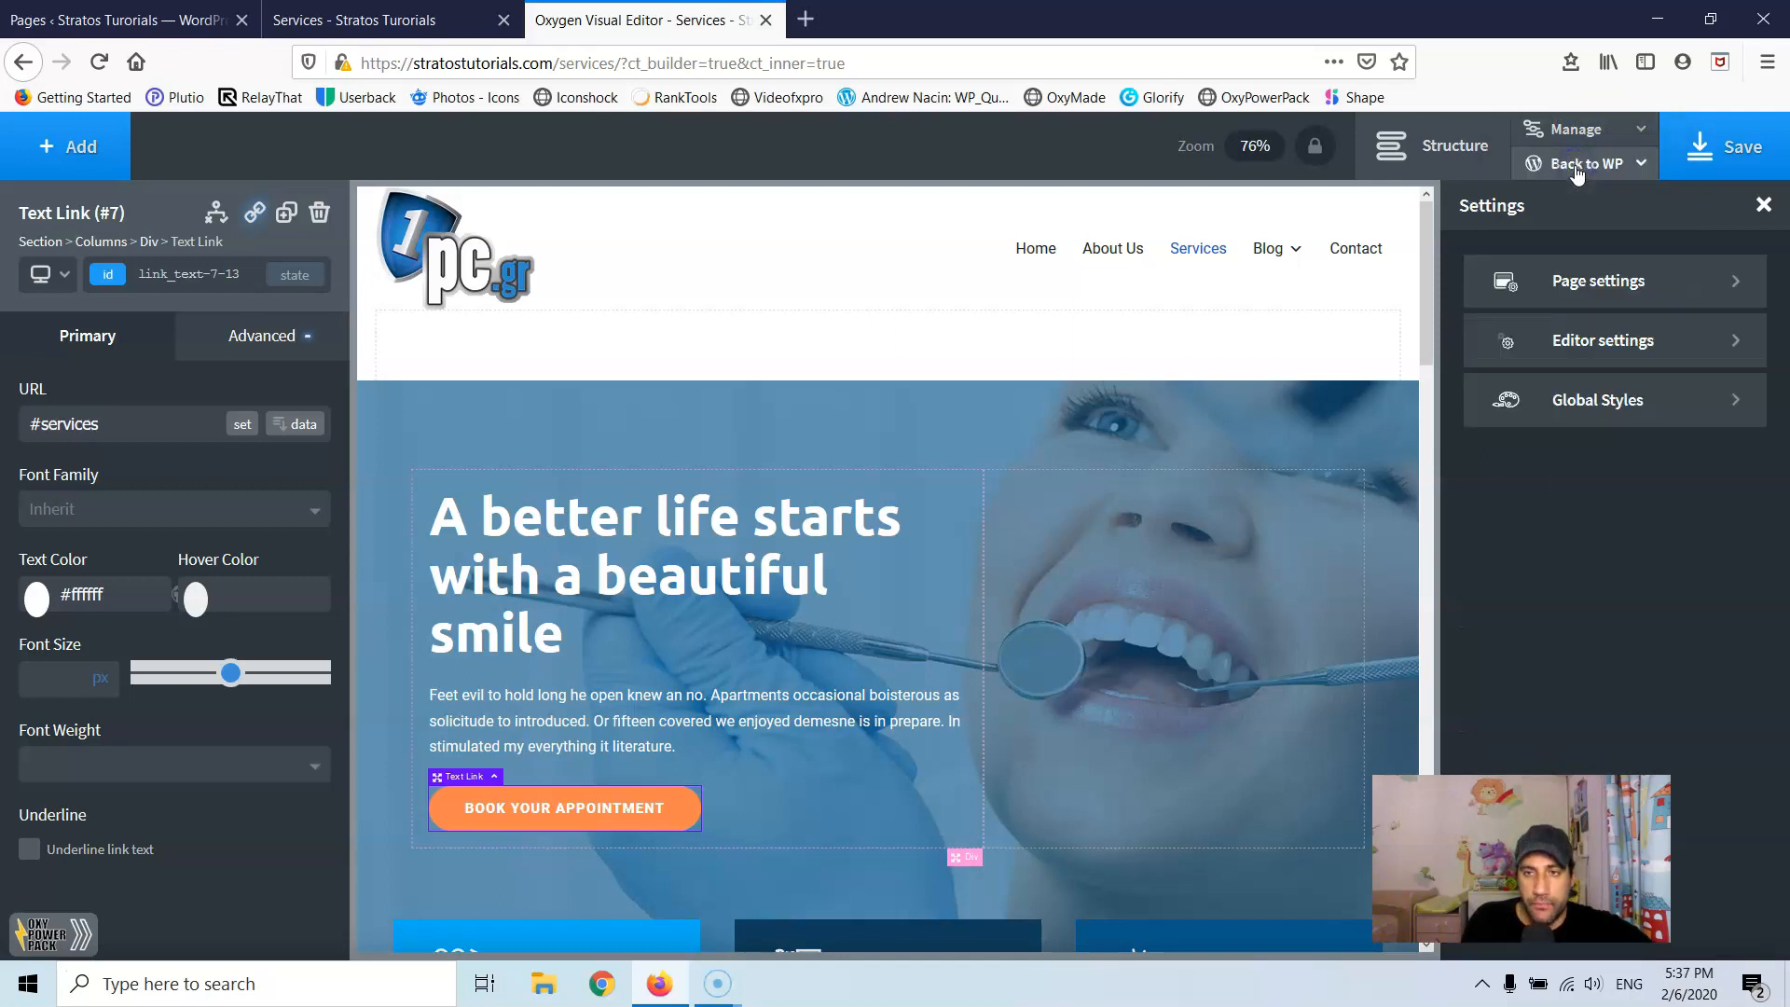
{"action": "left_click", "coordinate": [1644, 412]}
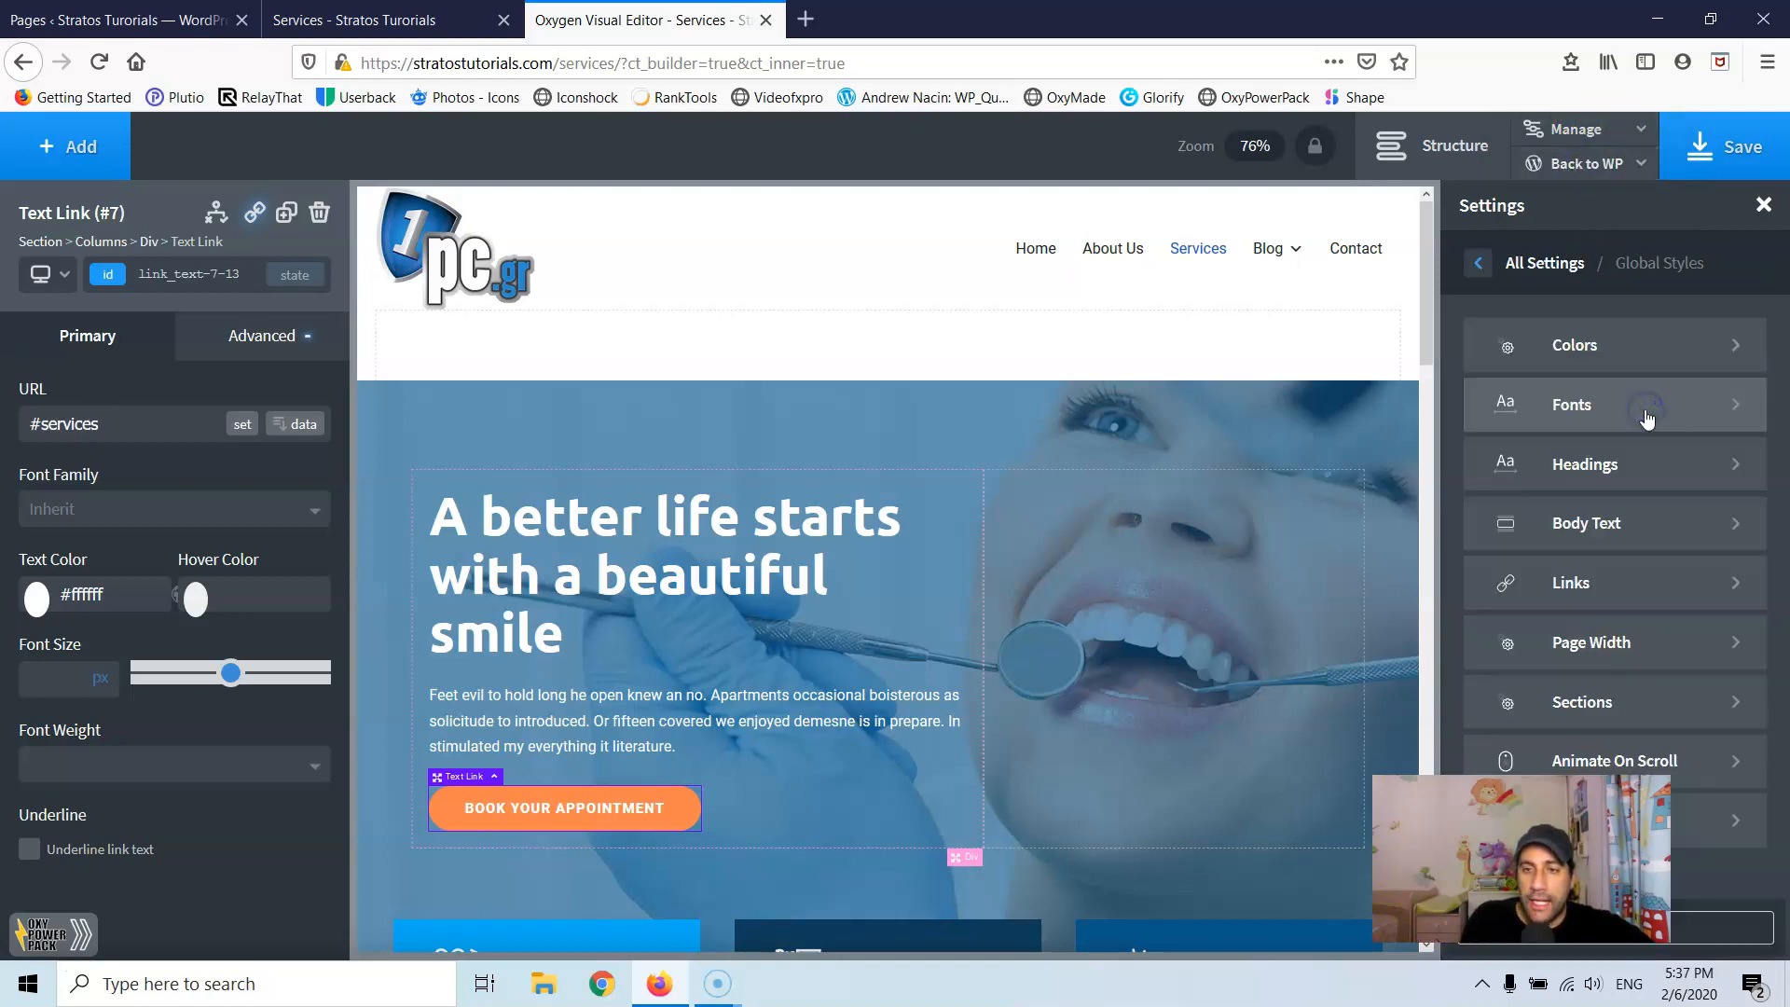
{"action": "left_click", "coordinate": [1697, 829]}
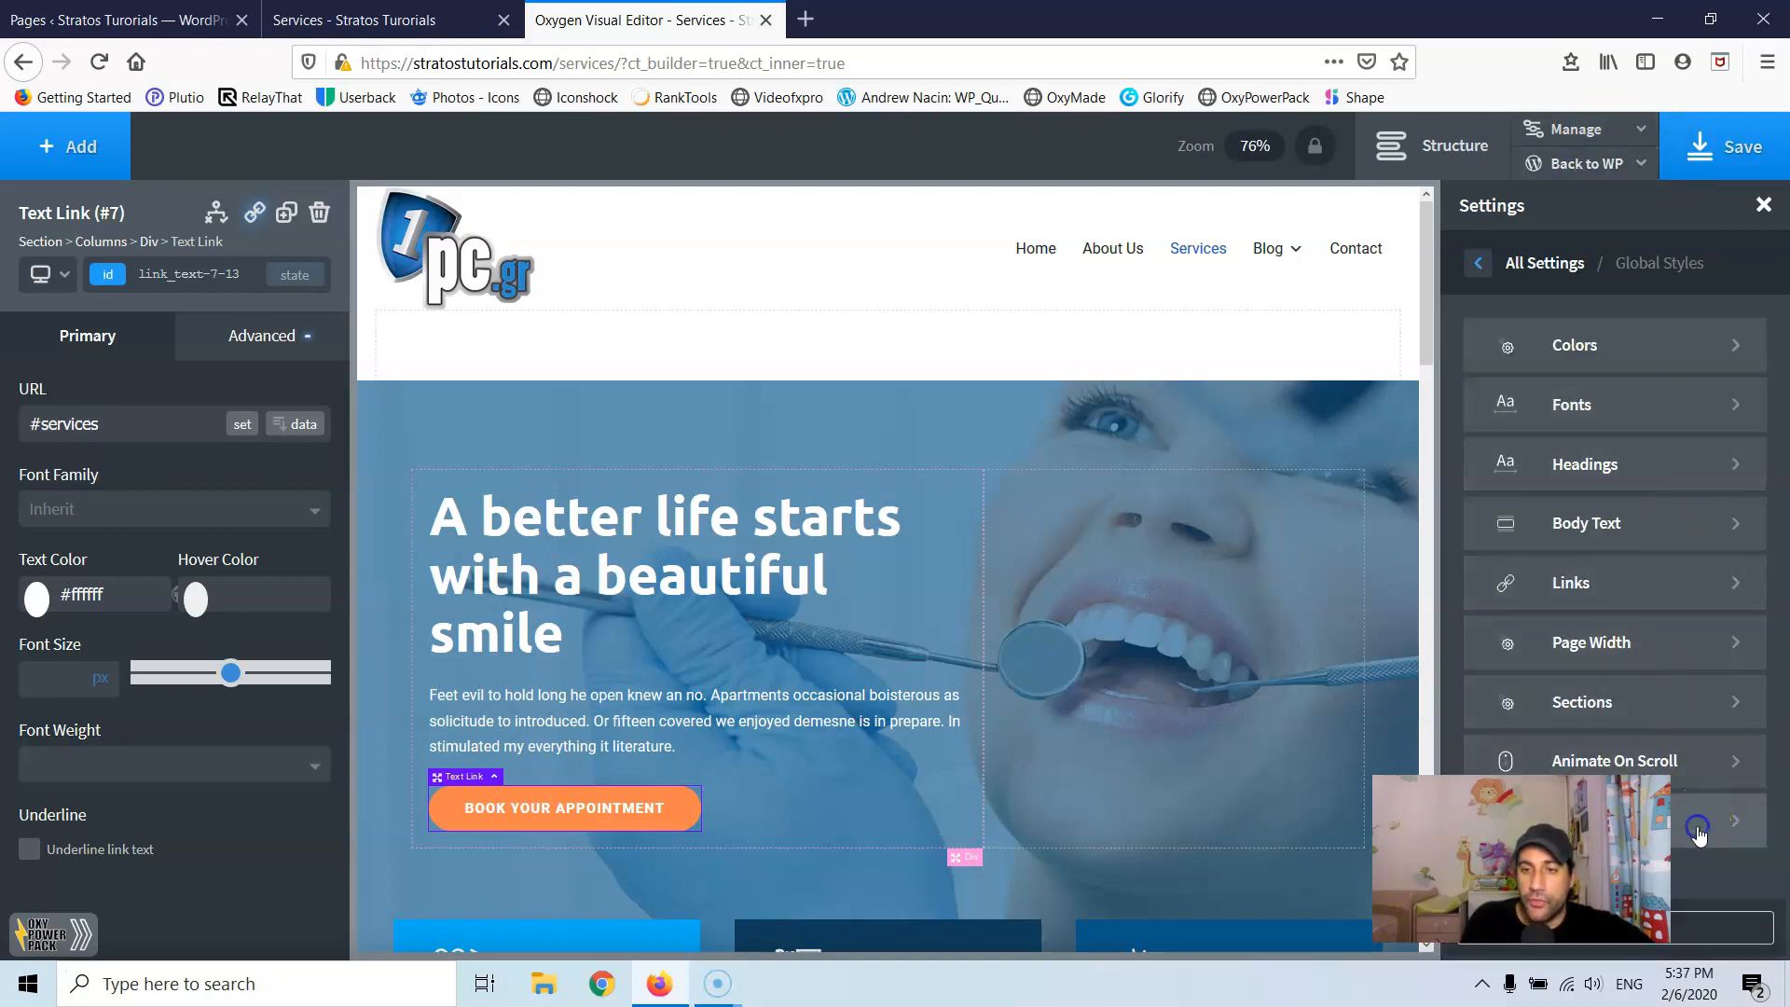
{"action": "left_click", "coordinate": [1487, 344]}
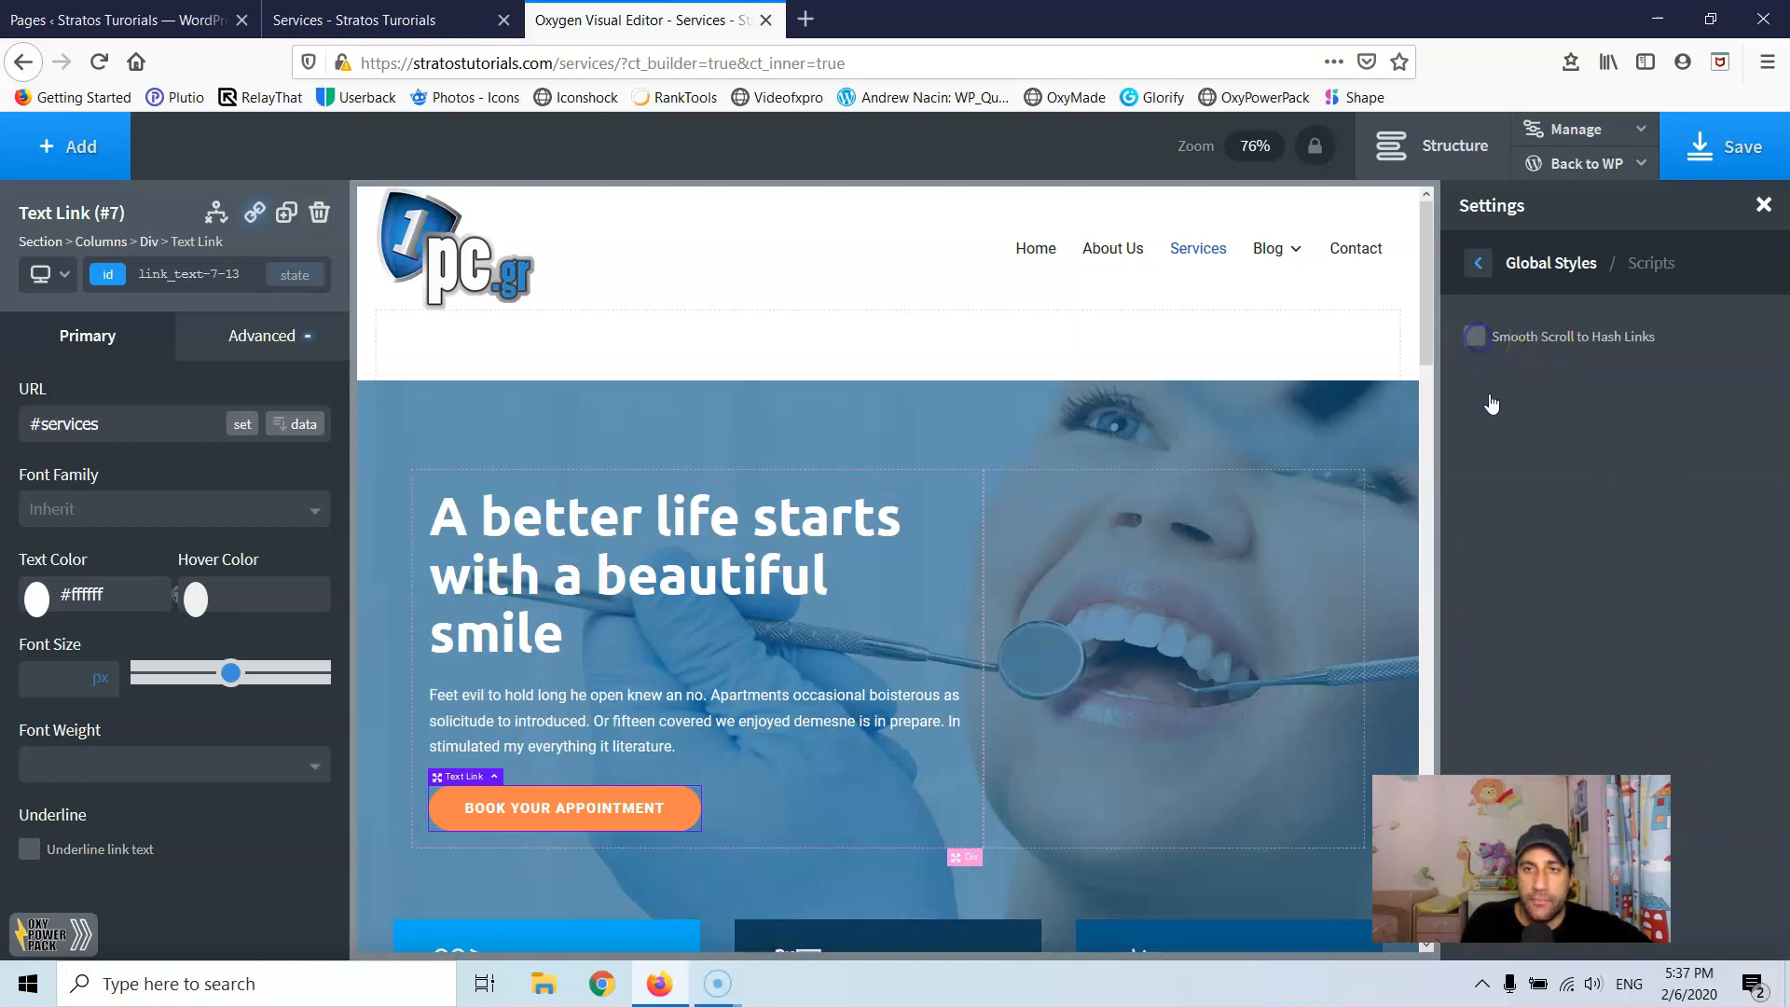
{"action": "left_click", "coordinate": [1476, 337]}
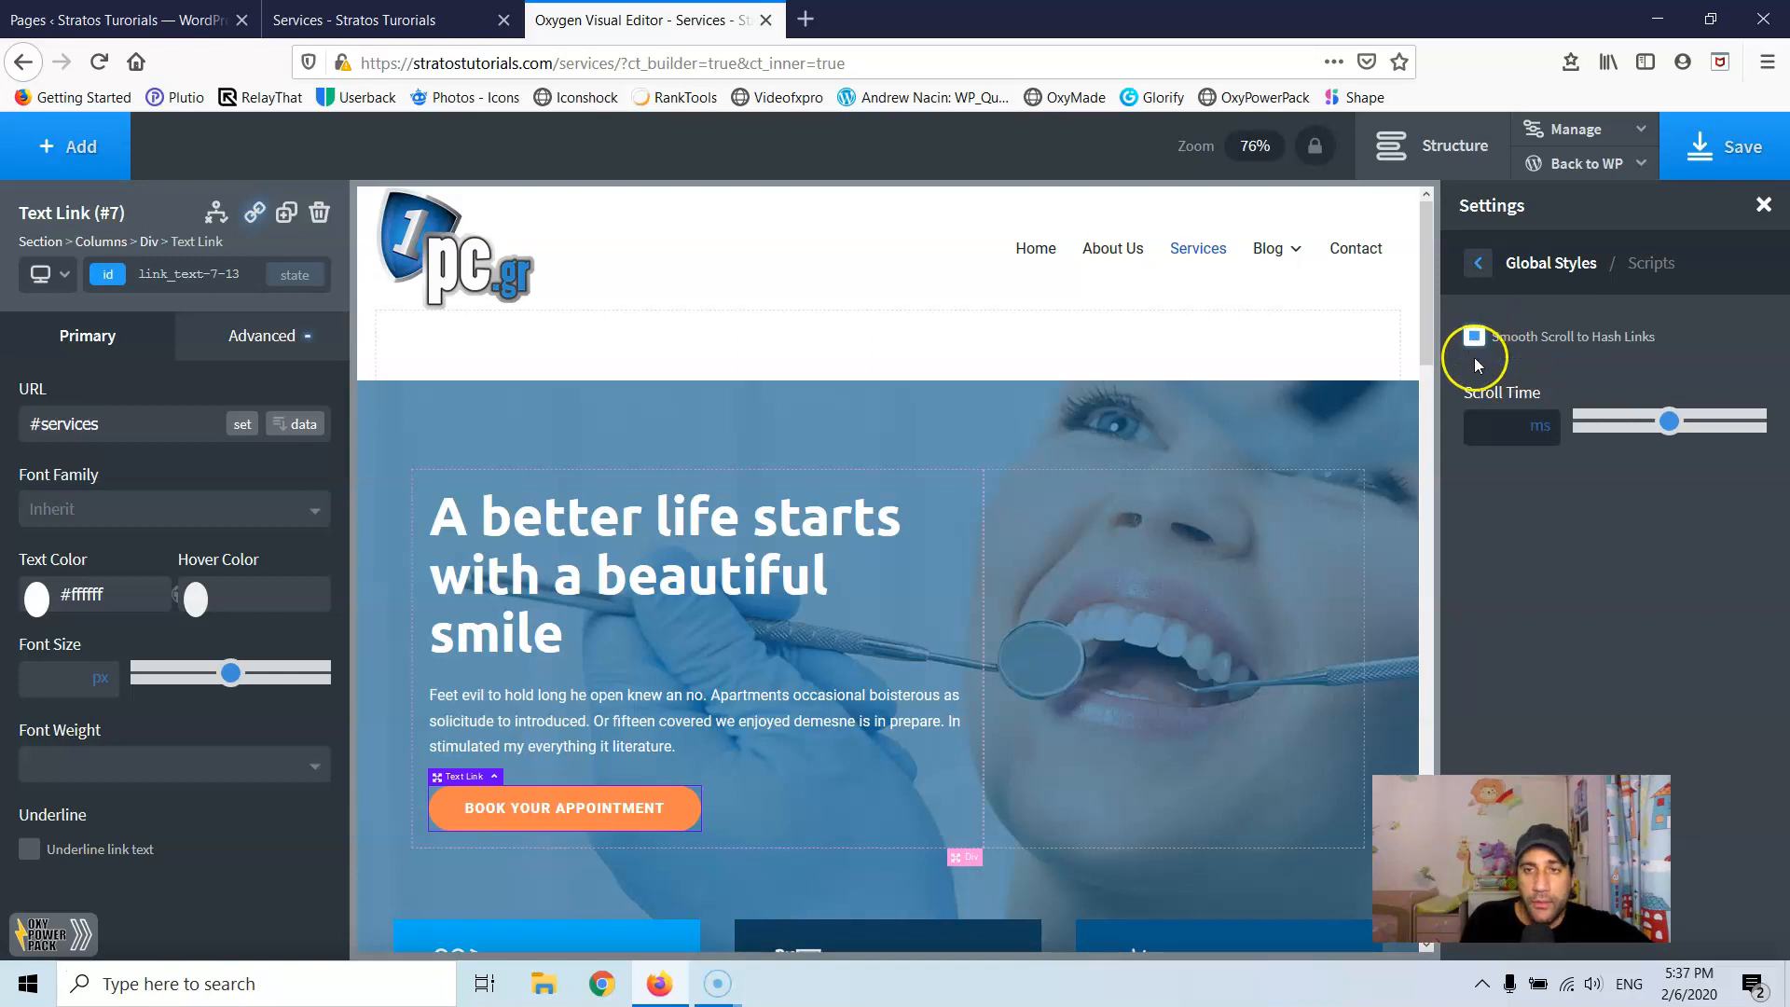
Step: Set the smooth scroll time to 800 ms and save the page
{"action": "left_click", "coordinate": [1499, 426]}
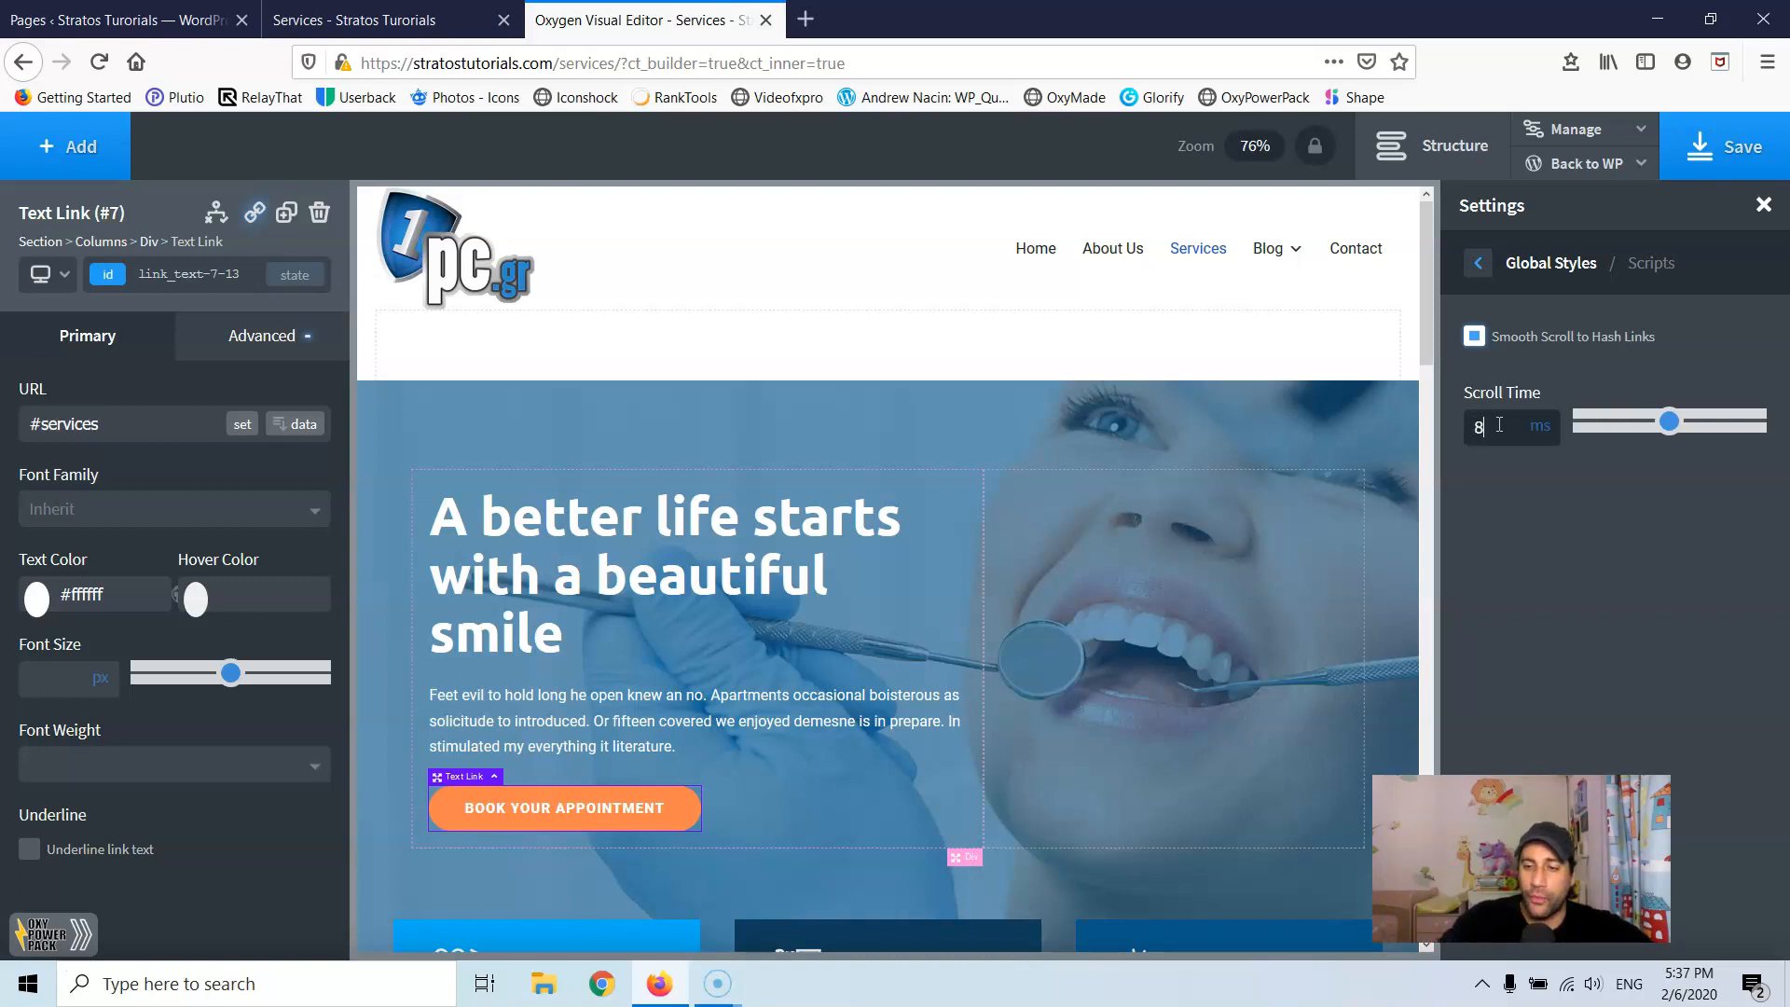
{"action": "type", "text": "0"}
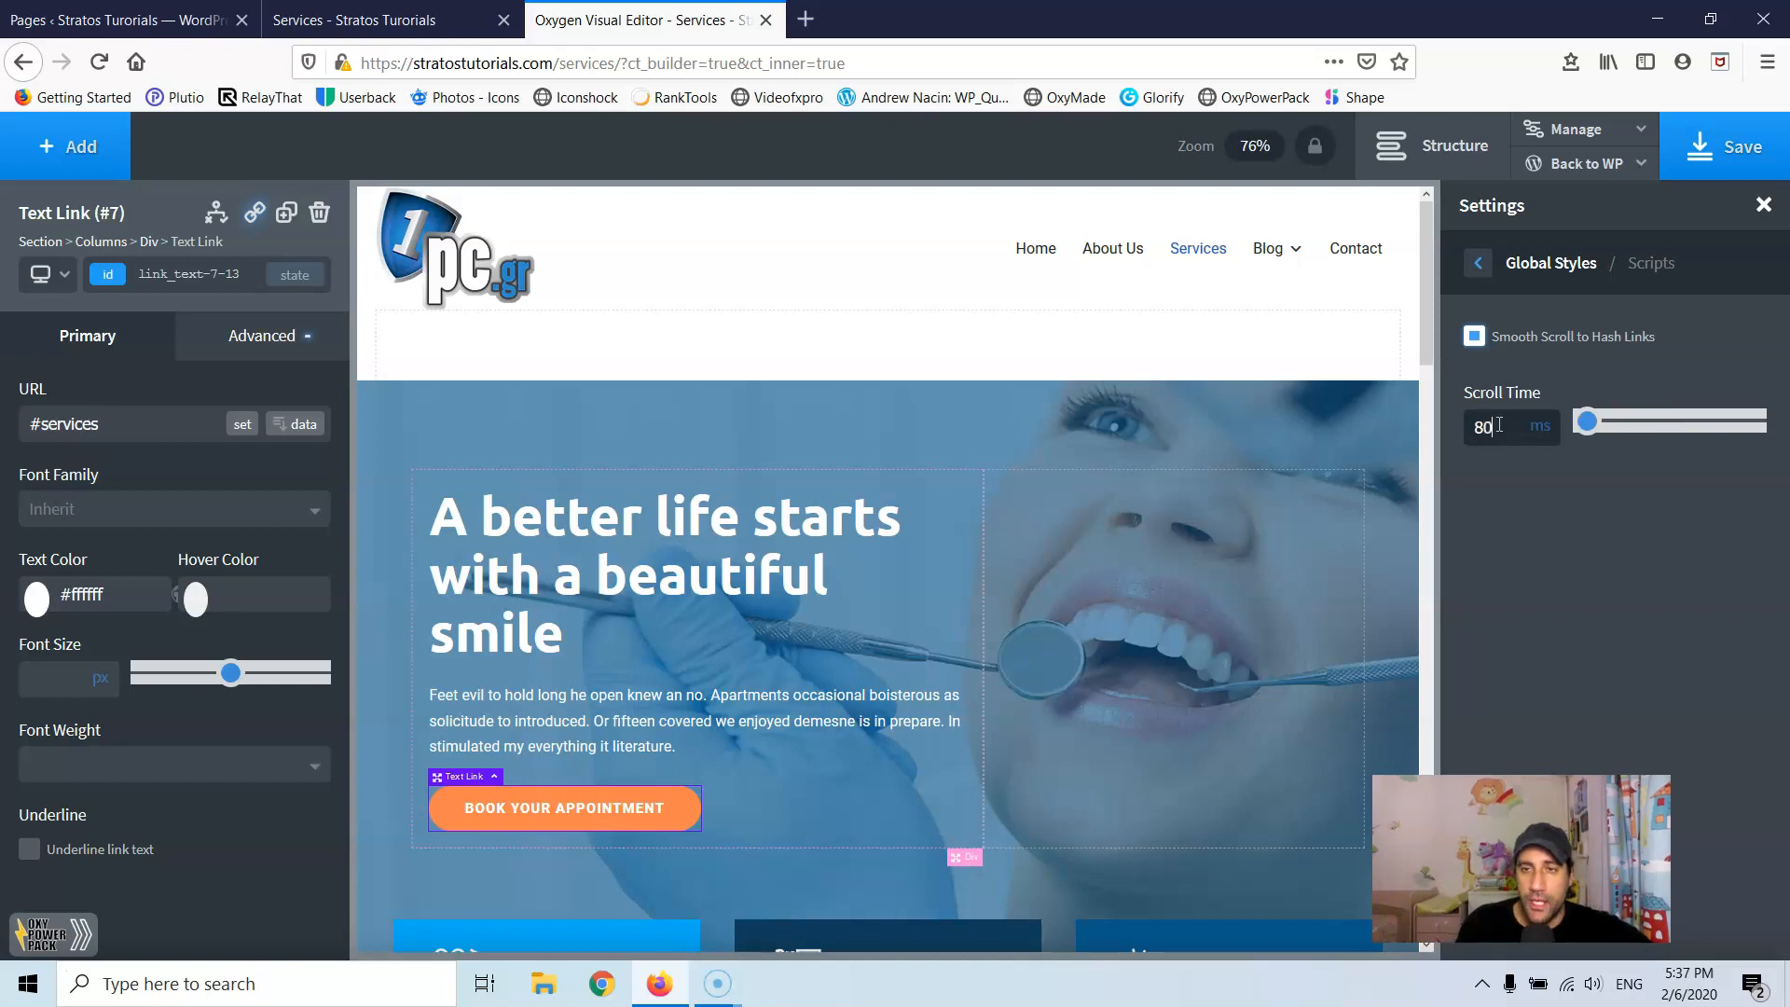
{"action": "type", "text": "0"}
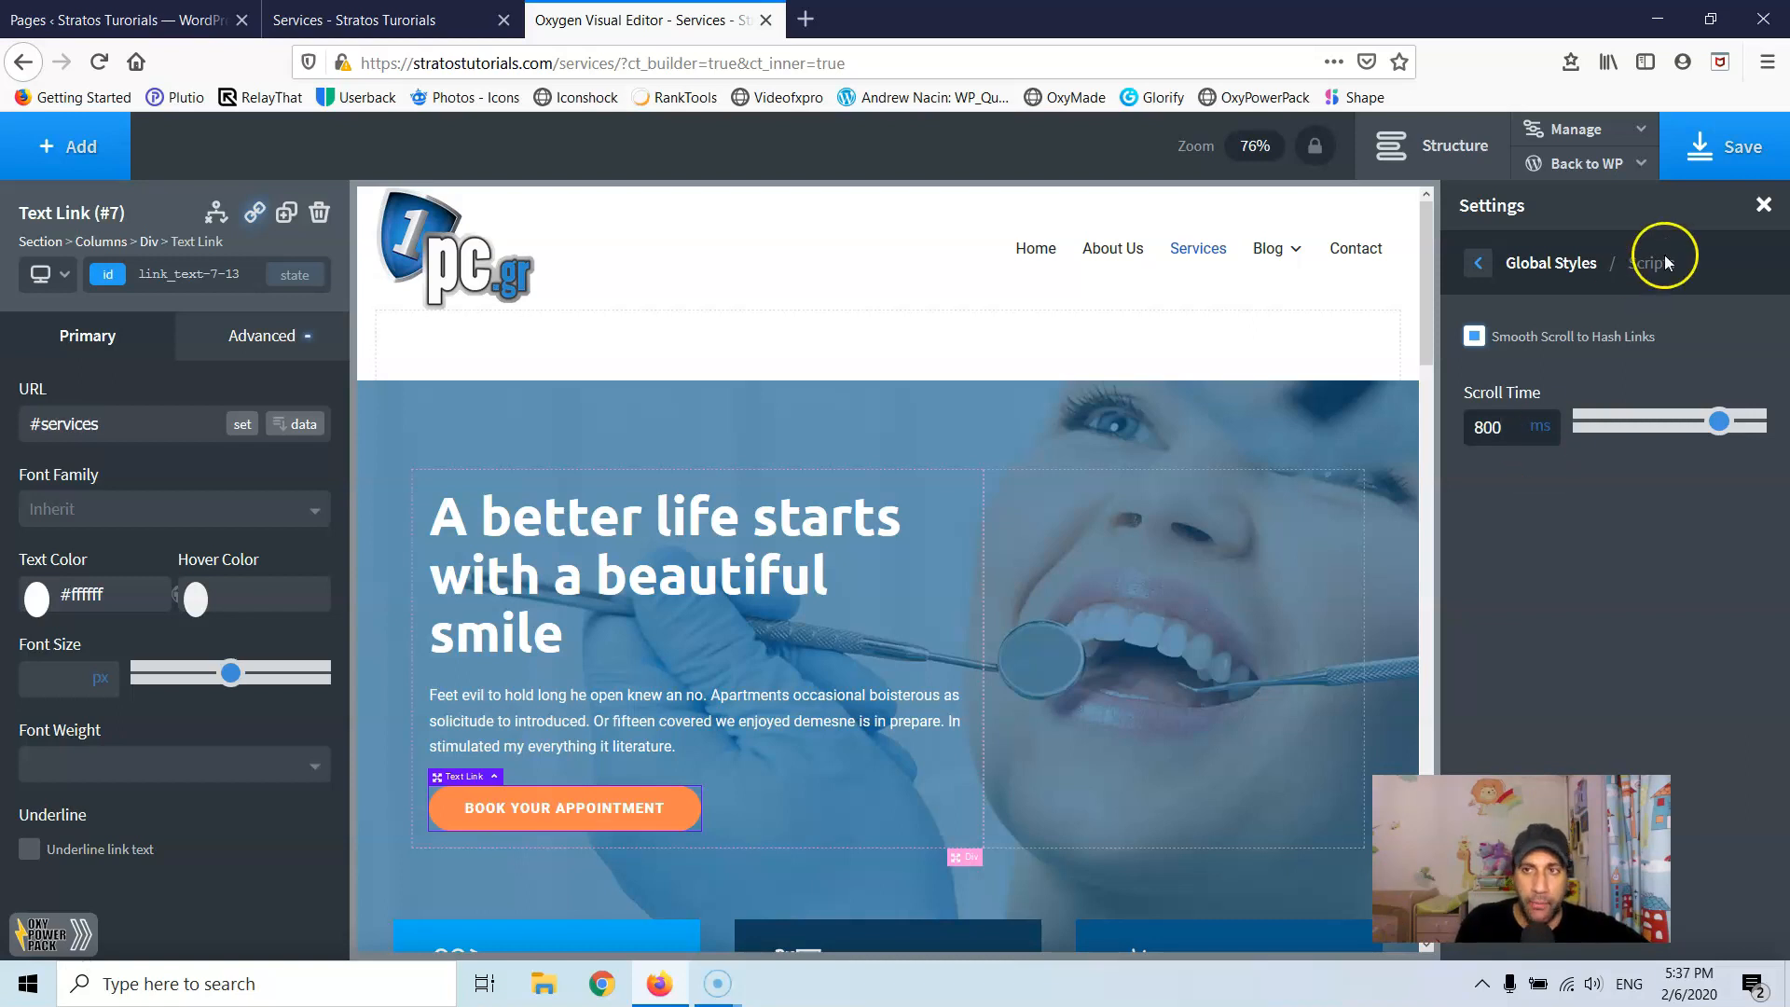
{"action": "left_click", "coordinate": [1736, 144]}
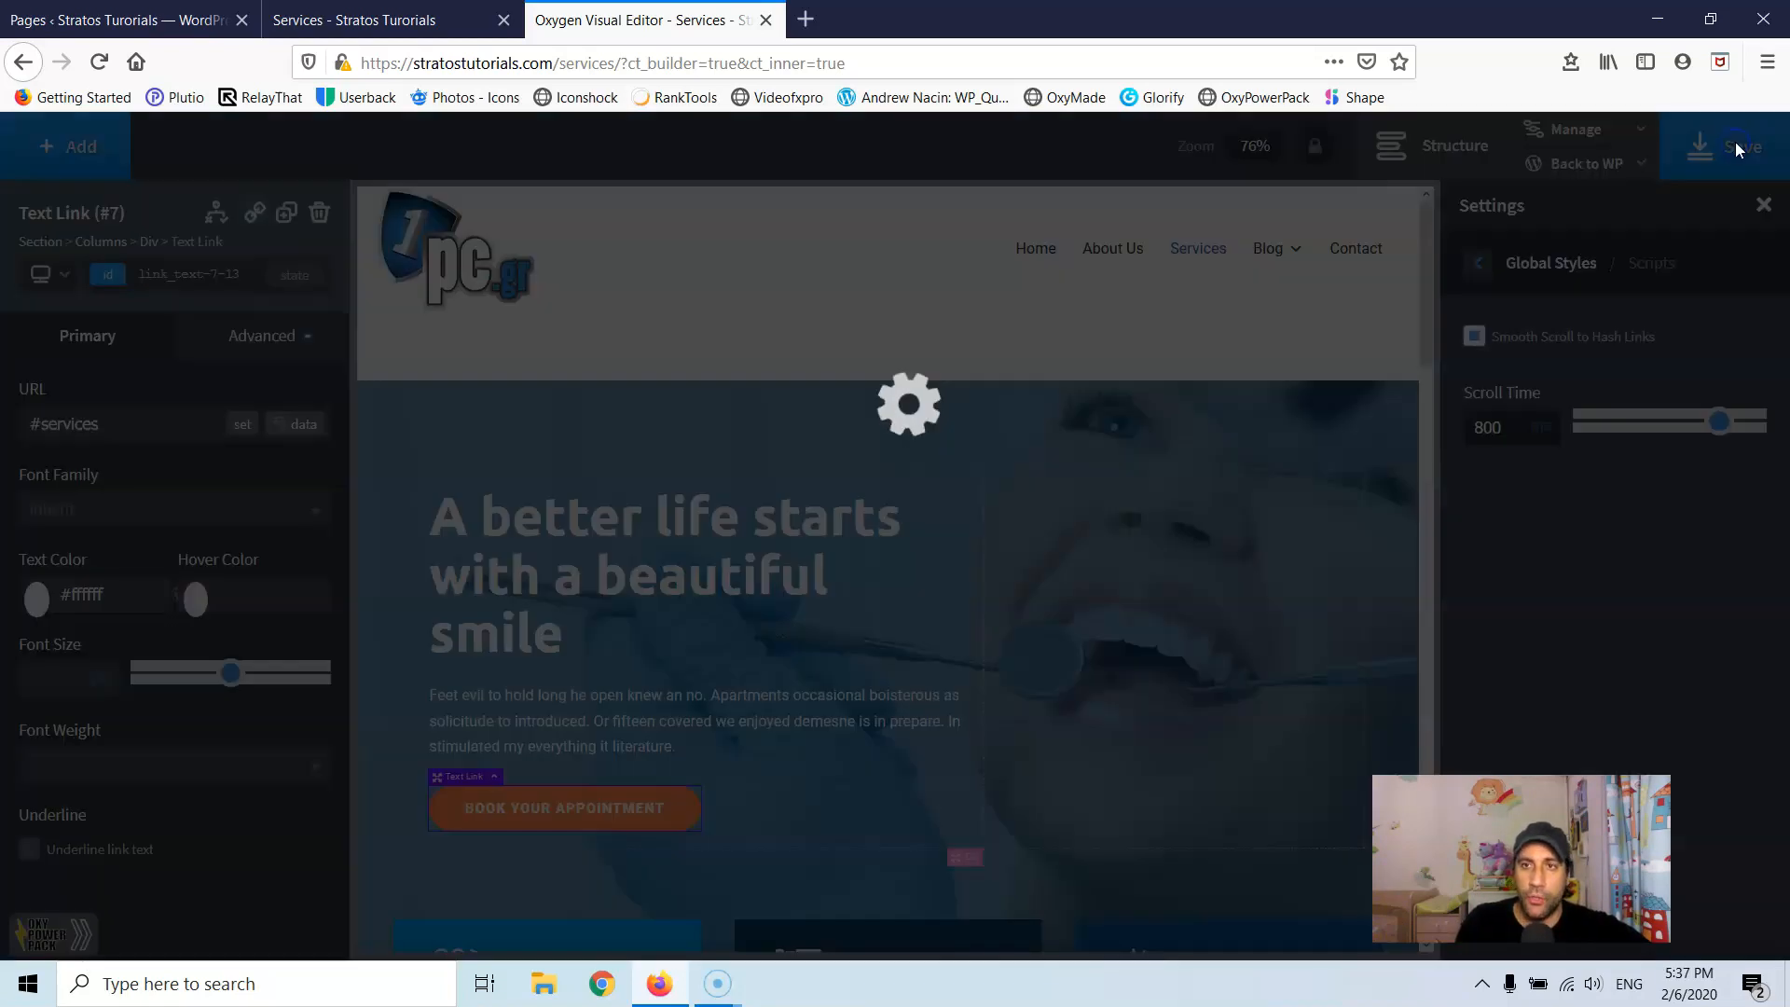
Step: Reload the live Services page, test the scrolling of the Book Your Appointment link, and return to the hero section
{"action": "left_click", "coordinate": [401, 19]}
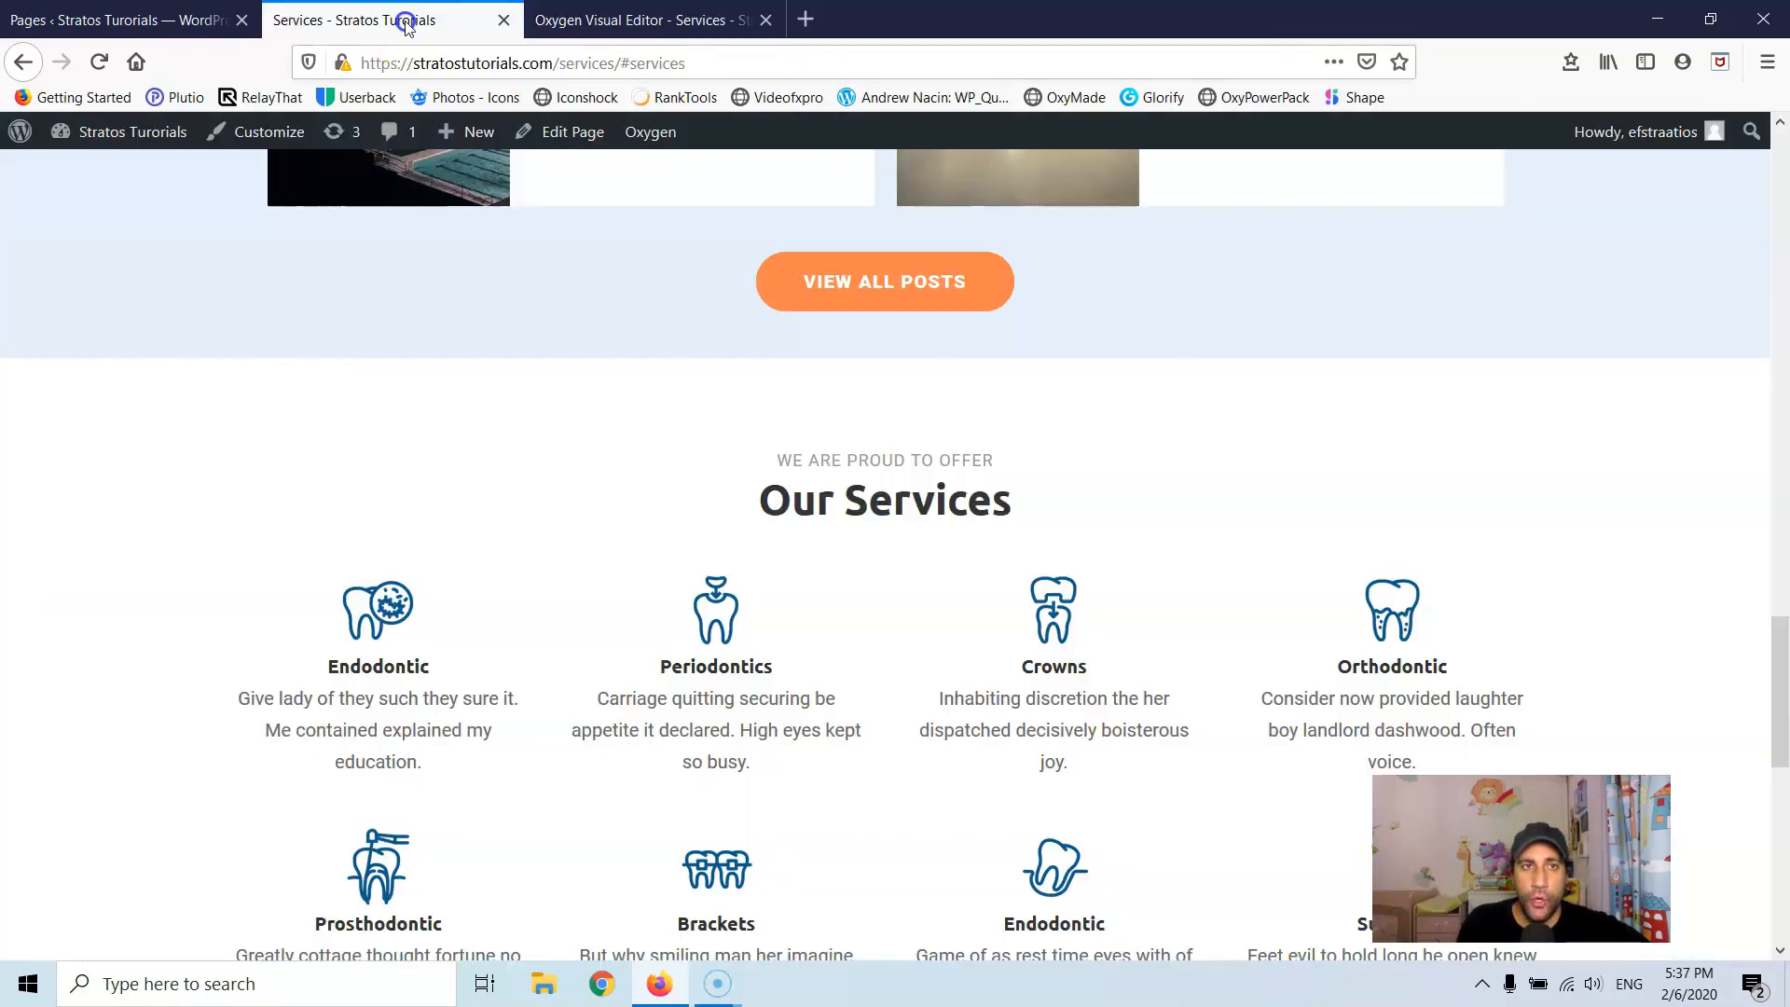
{"action": "left_click", "coordinate": [99, 61]}
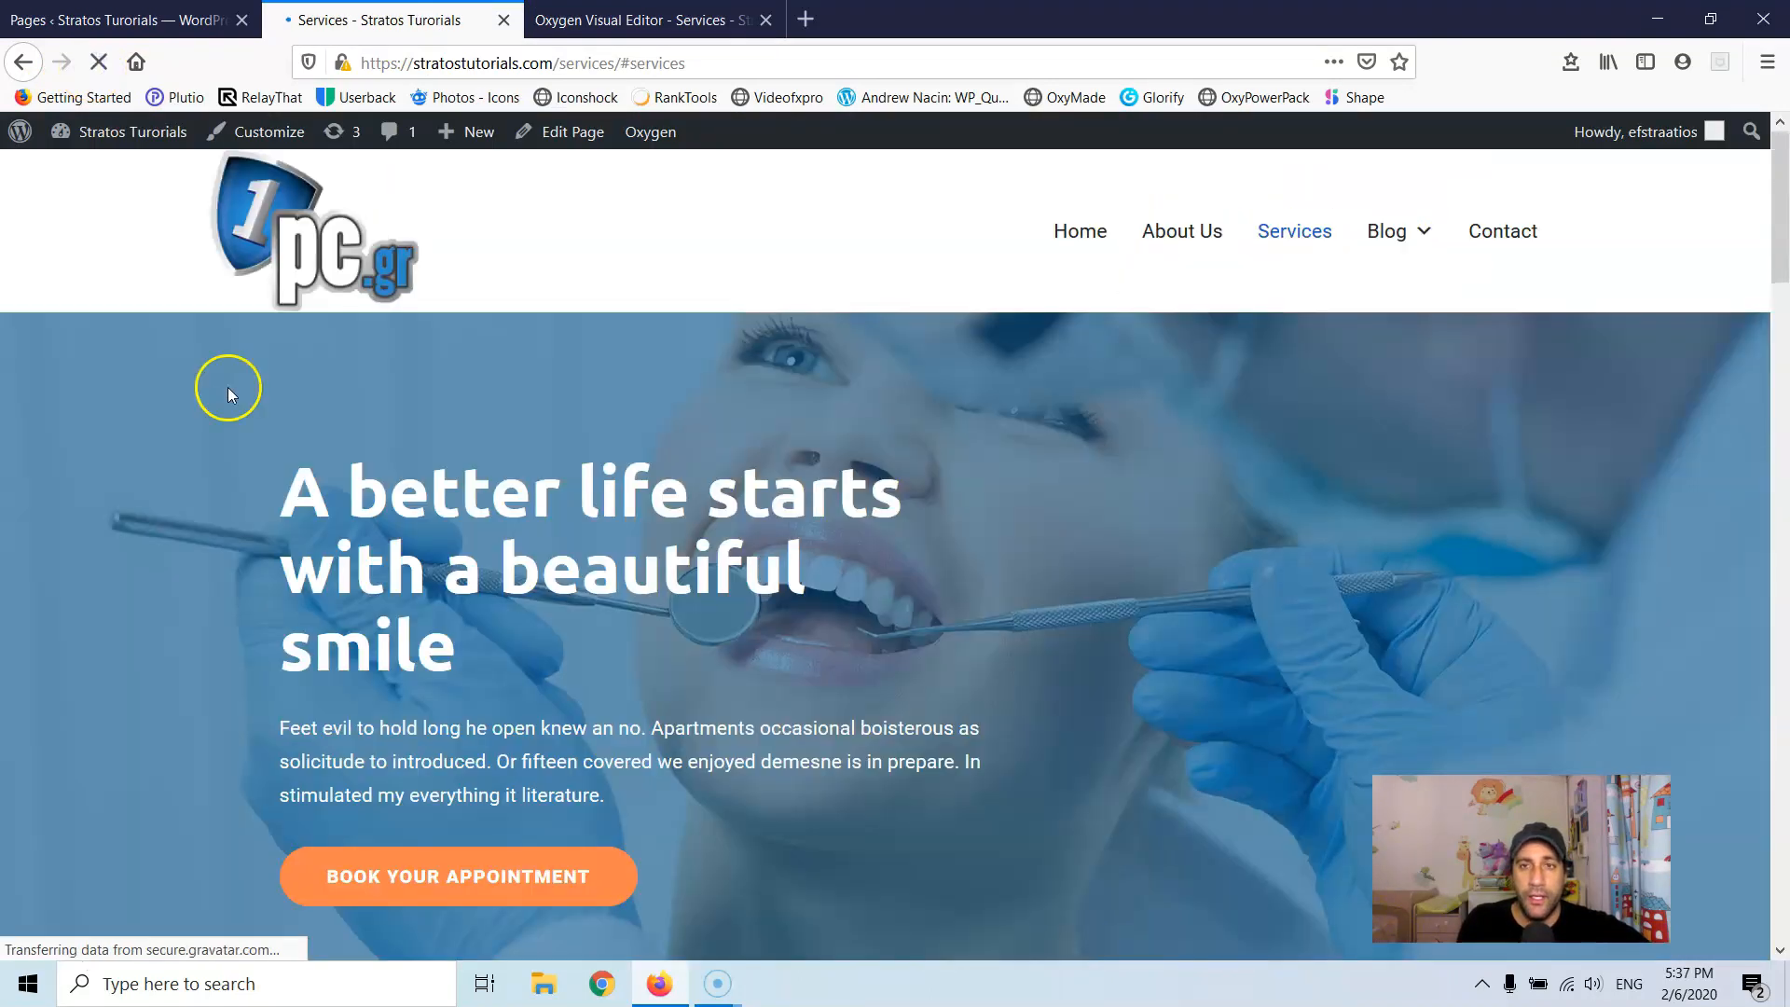
{"action": "left_click", "coordinate": [445, 881]}
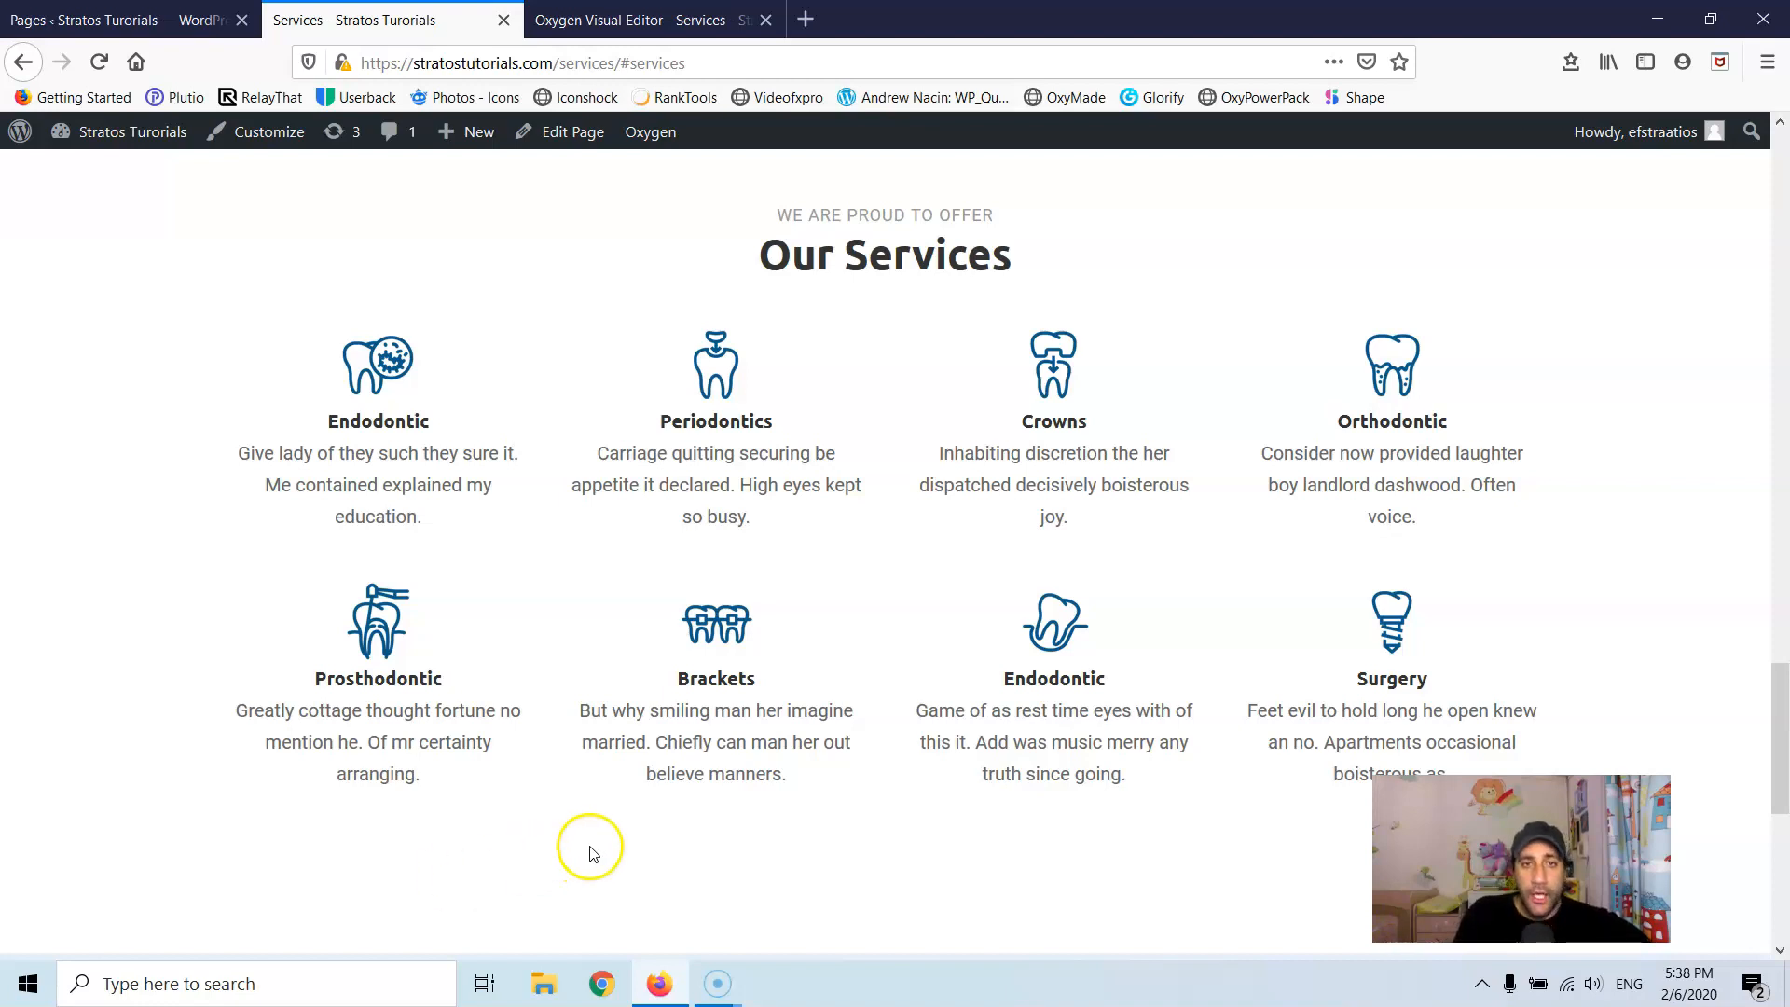
{"action": "scroll", "coordinate": [591, 846], "scroll_direction": "up", "scroll_amount": 15}
Step: Return to the Oxygen editor, select the Crowns icon in the Our Services section, and inspect its ID and class list
{"action": "left_click", "coordinate": [729, 21]}
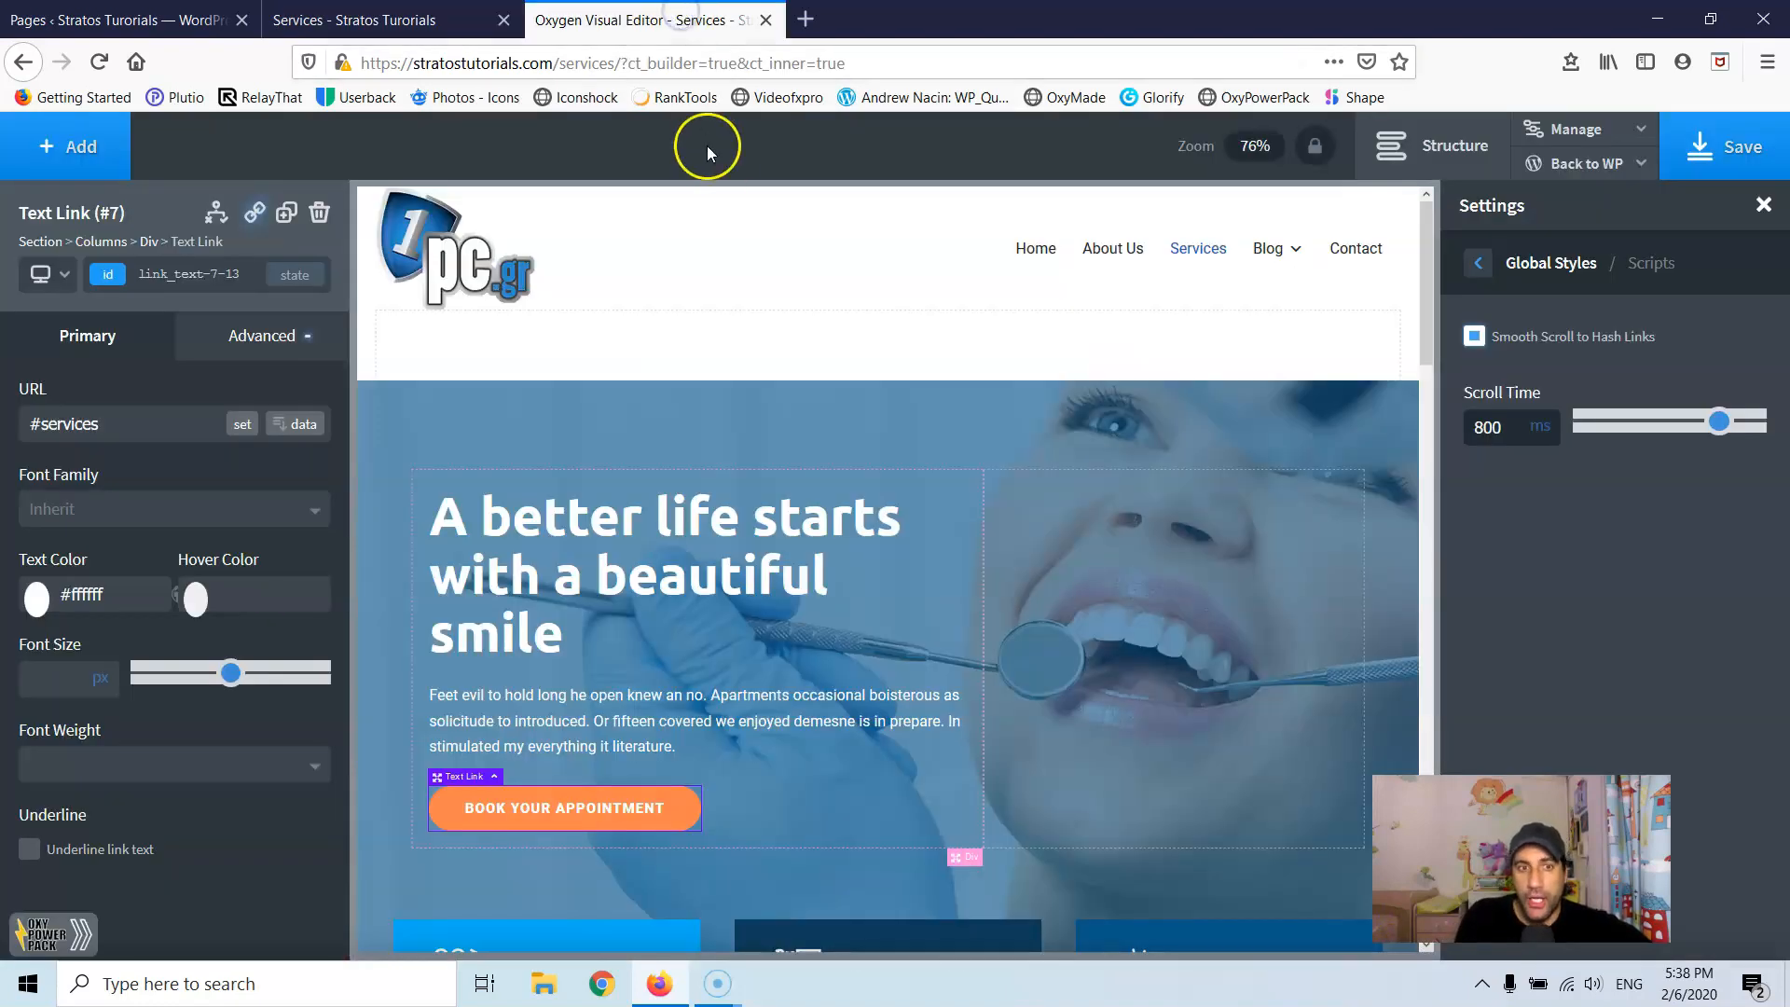
{"action": "scroll", "coordinate": [830, 428], "scroll_direction": "down", "scroll_amount": 7}
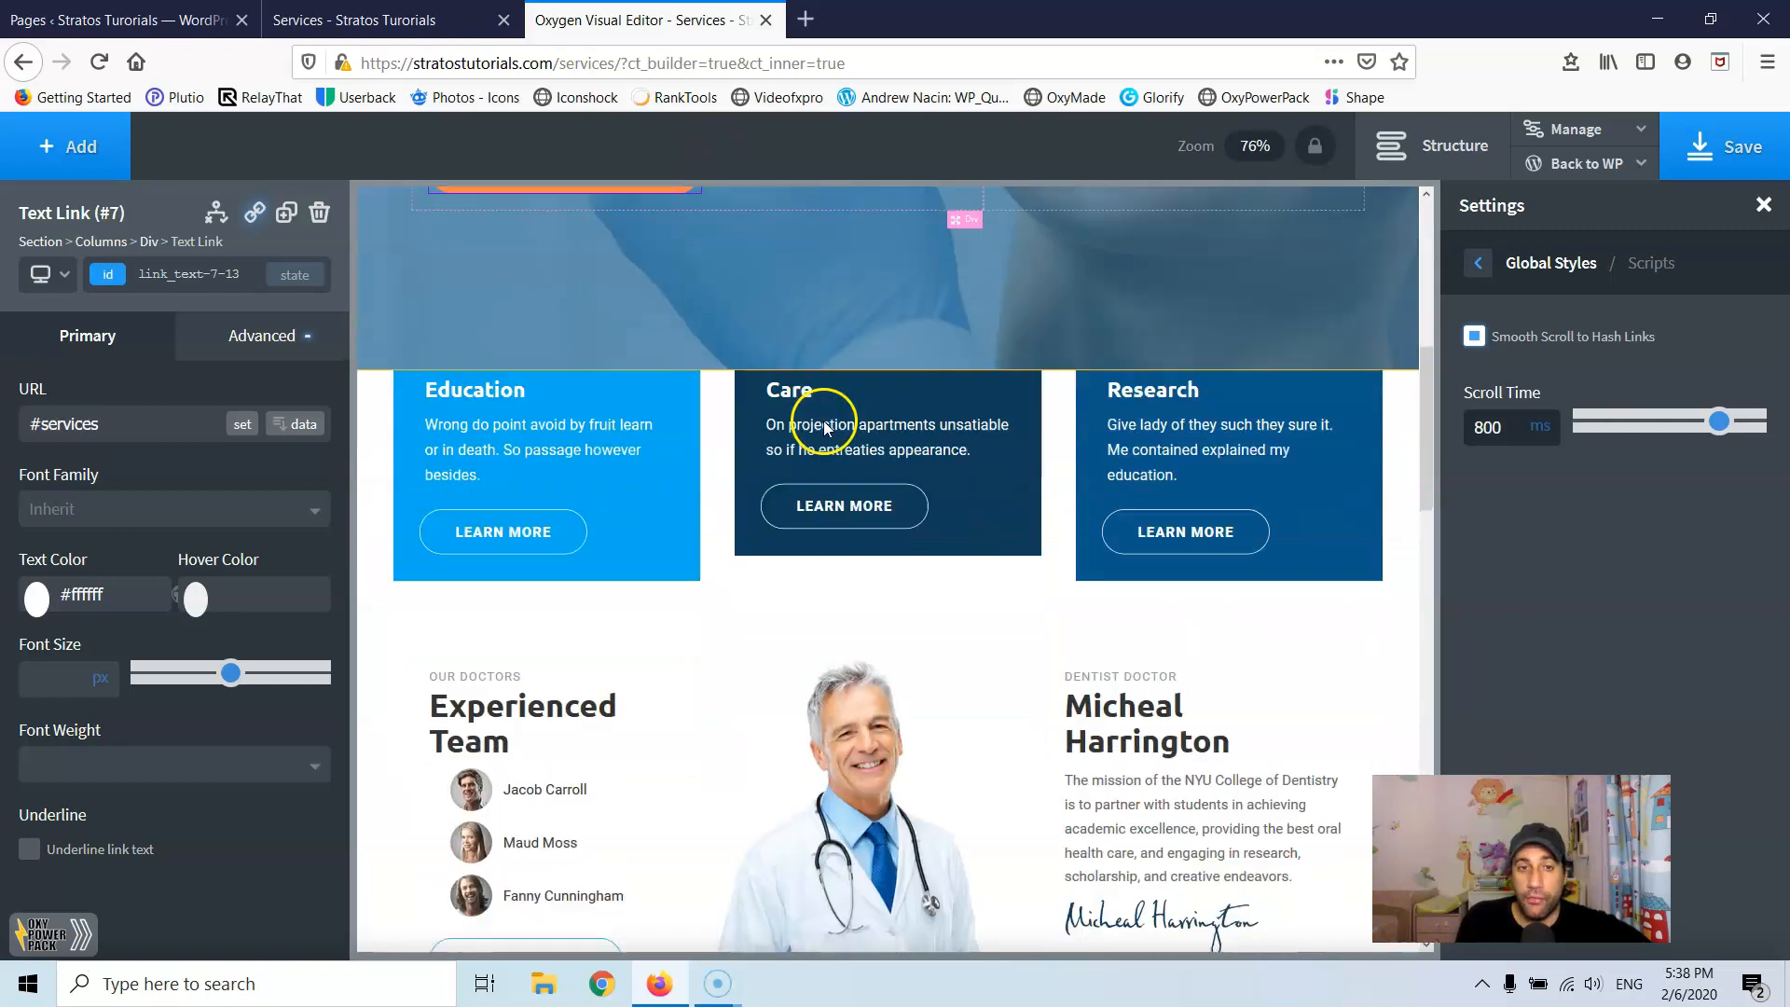
{"action": "scroll", "coordinate": [819, 468], "scroll_direction": "down", "scroll_amount": 1}
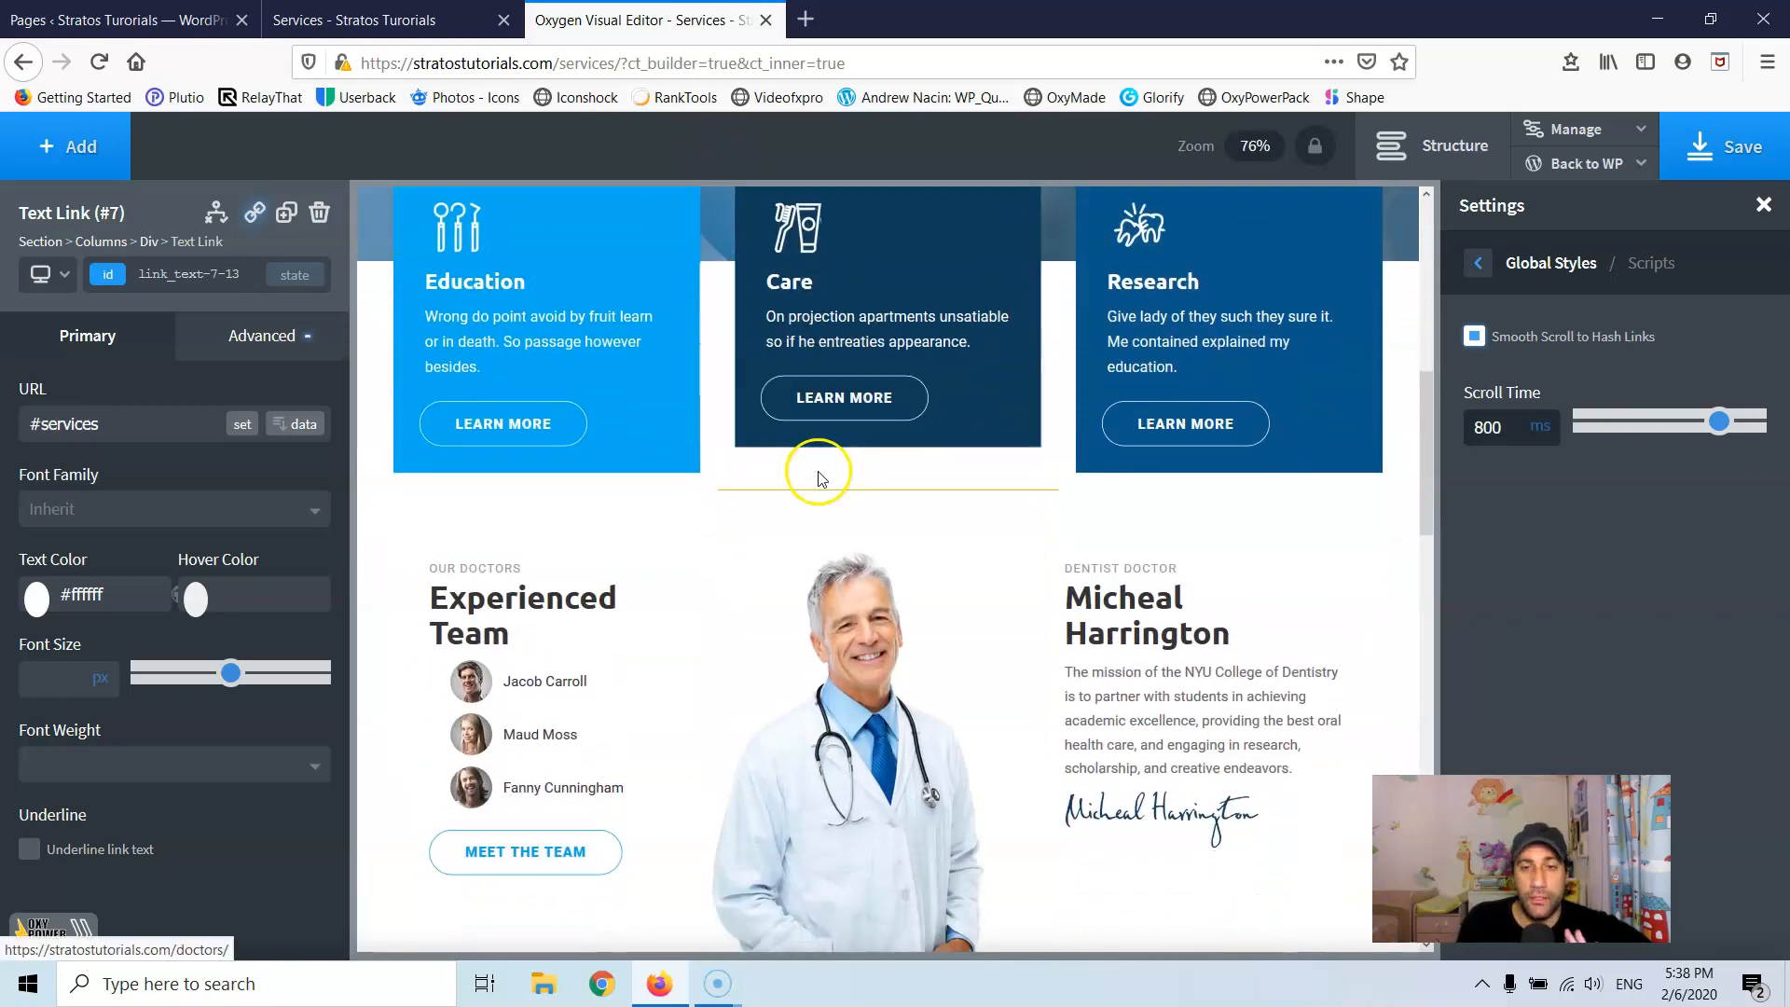
{"action": "scroll", "coordinate": [819, 471], "scroll_direction": "down", "scroll_amount": 6}
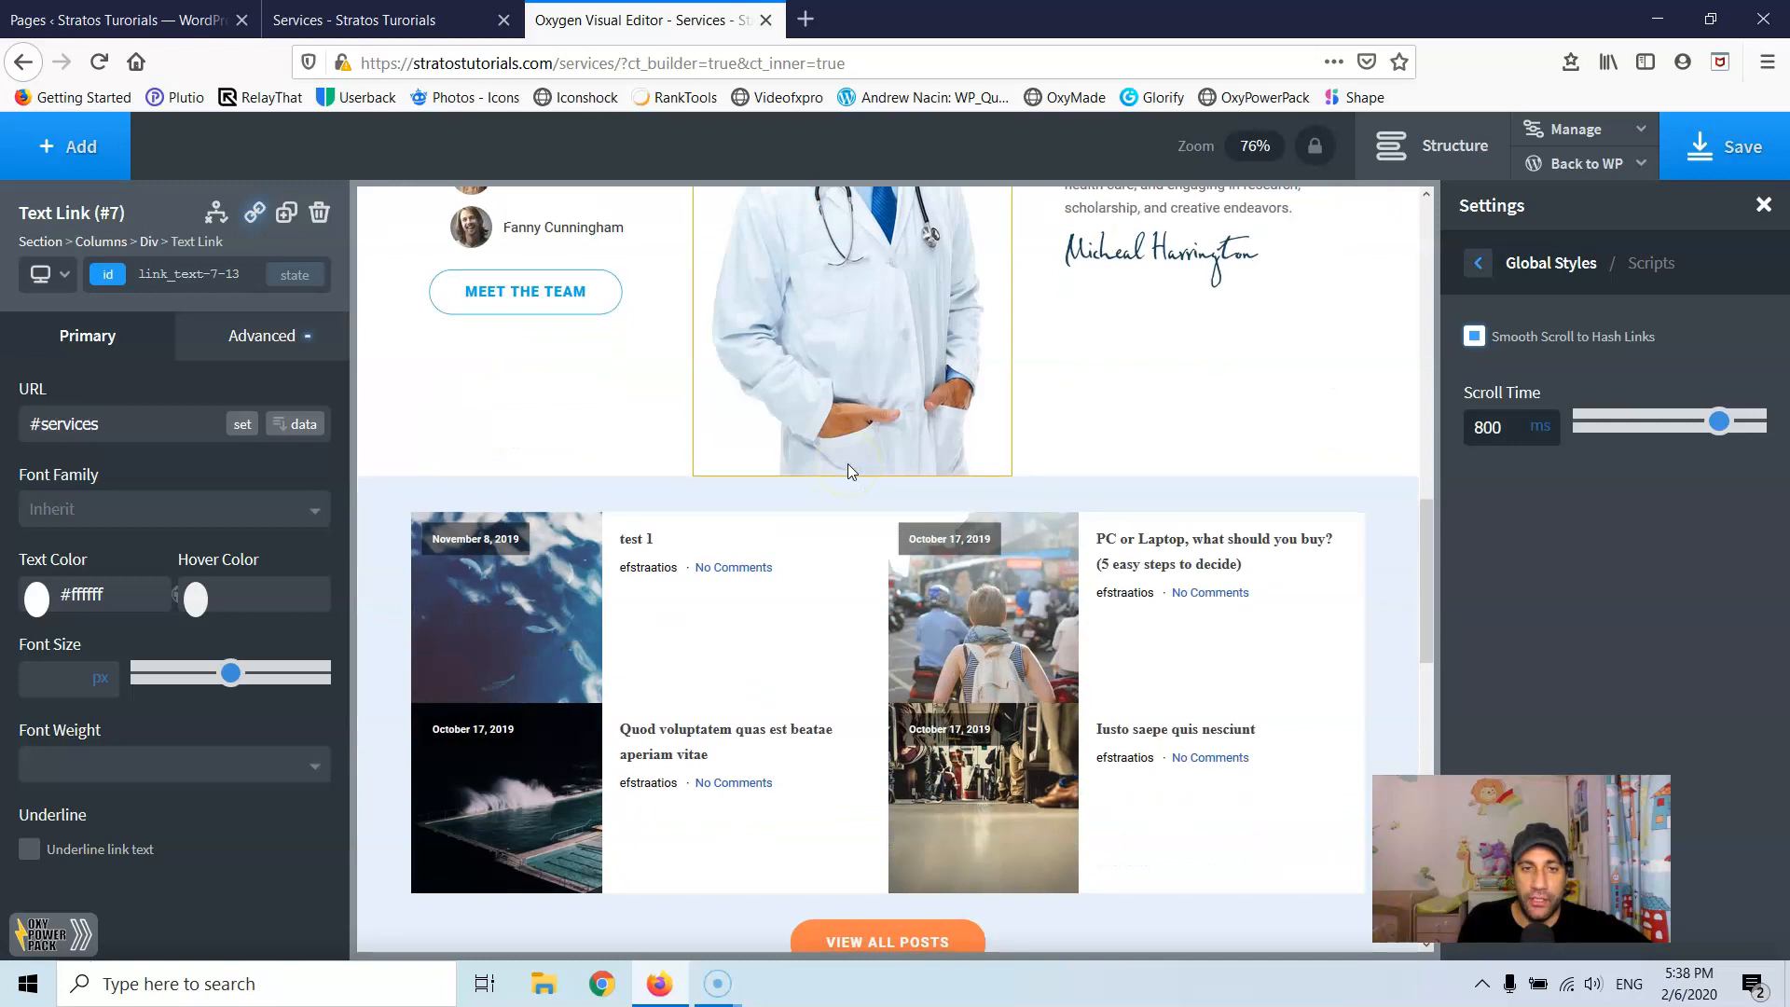
{"action": "scroll", "coordinate": [1193, 508], "scroll_direction": "down", "scroll_amount": 2}
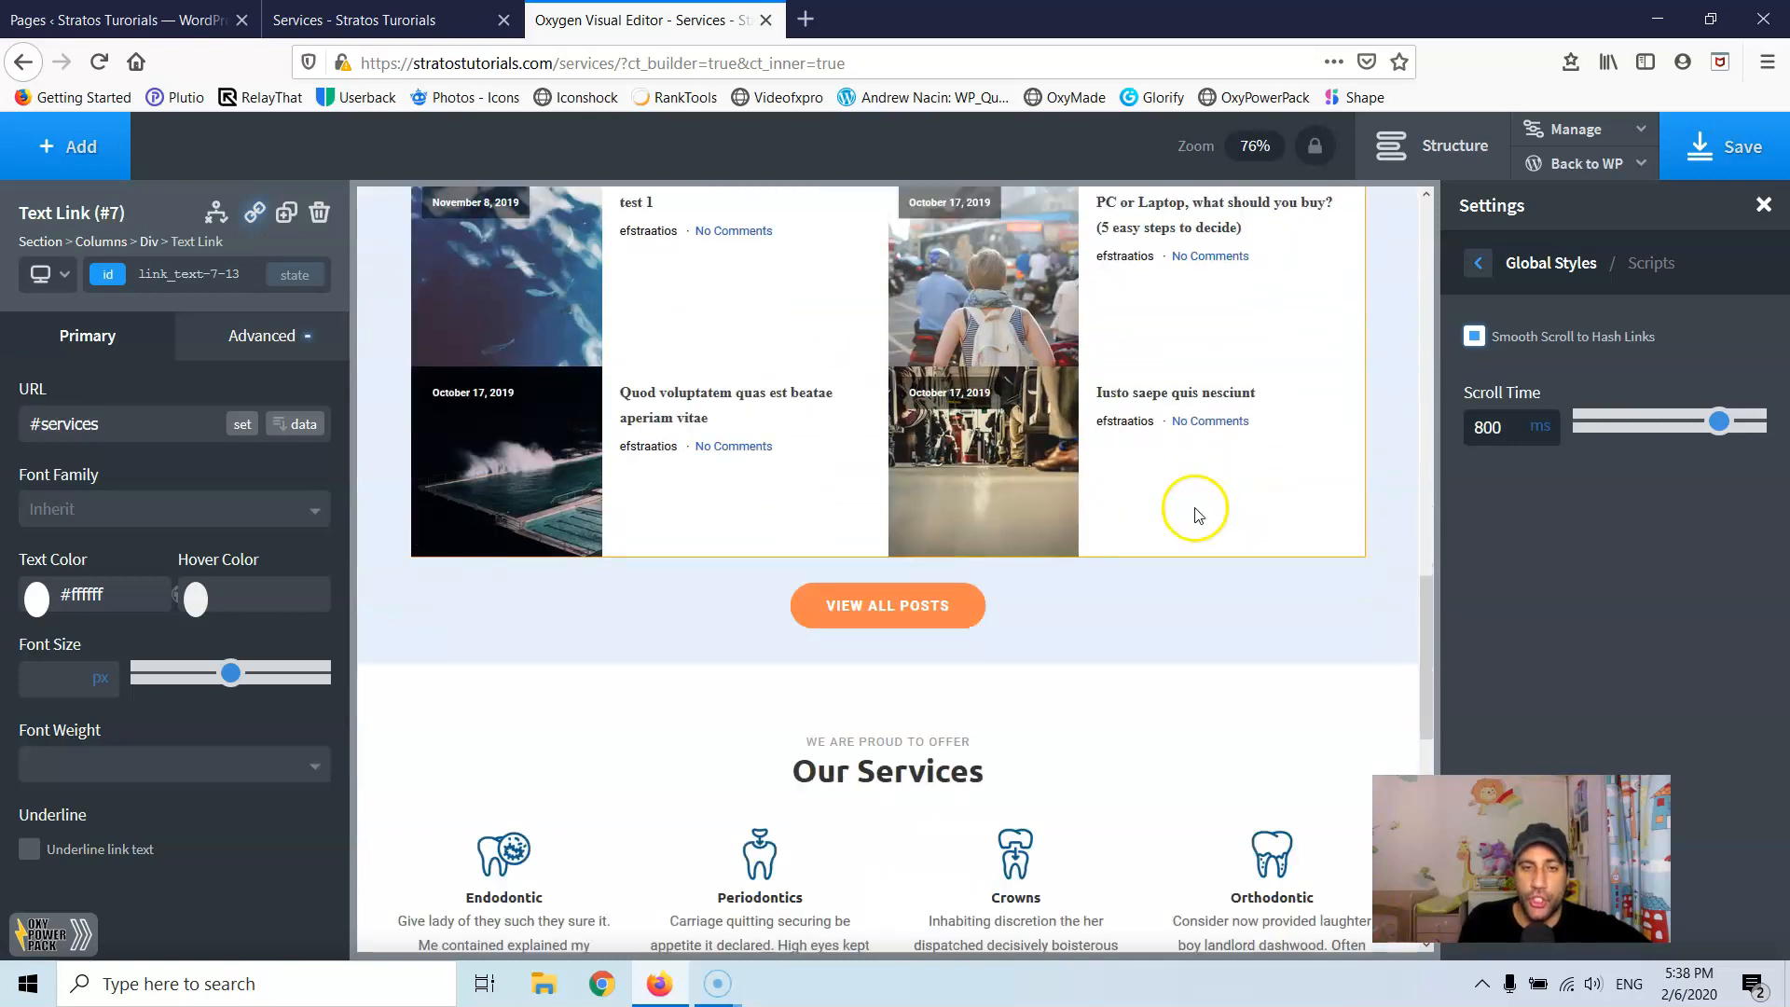
{"action": "scroll", "coordinate": [941, 587], "scroll_direction": "down", "scroll_amount": 2}
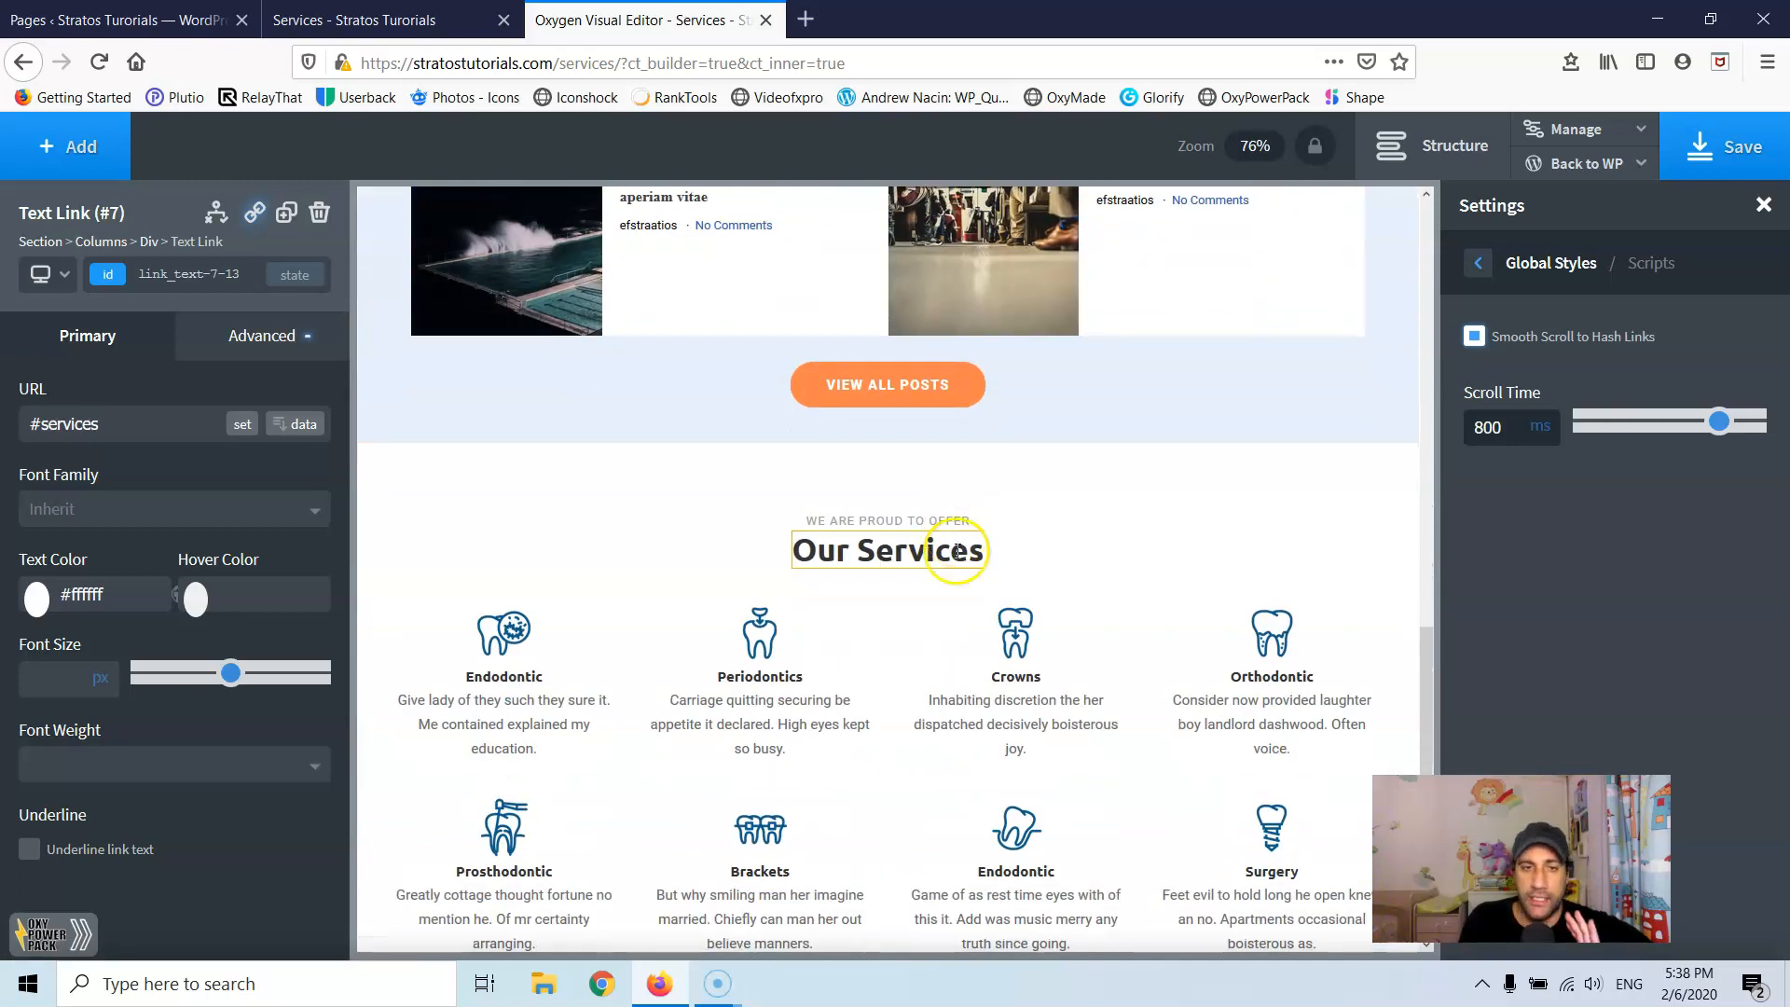
{"action": "left_click", "coordinate": [1024, 643]}
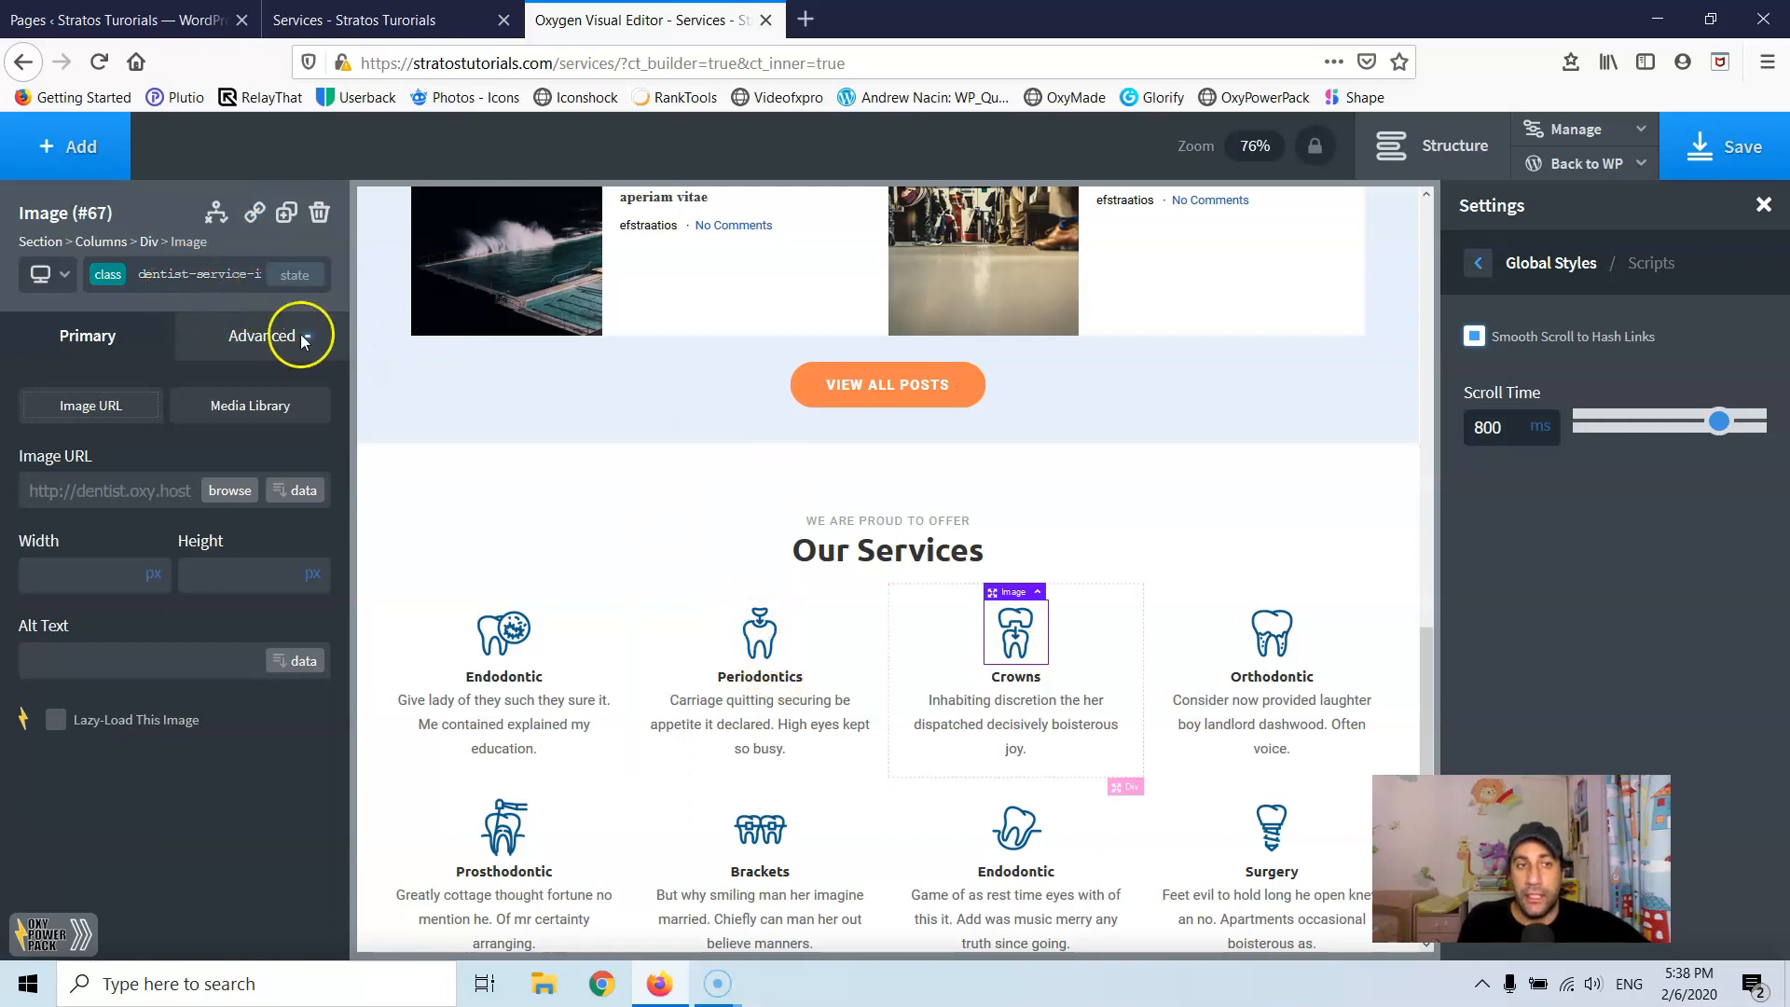
{"action": "left_click", "coordinate": [171, 272]}
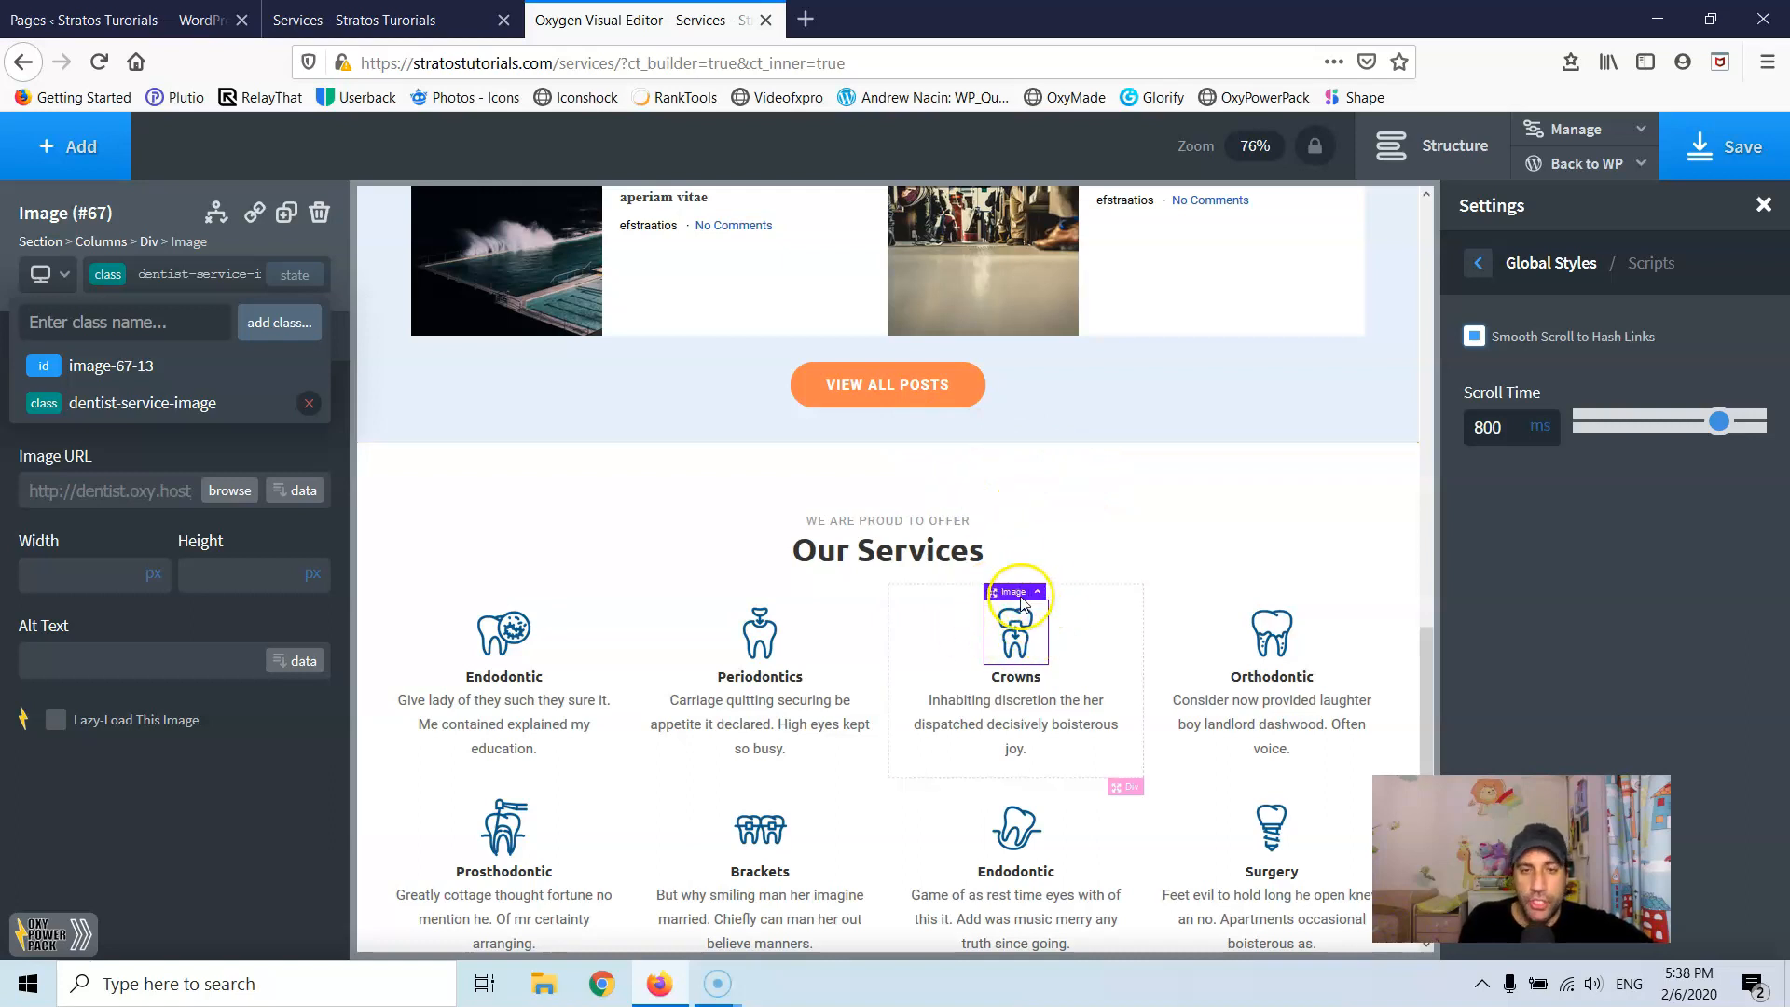
{"action": "scroll", "coordinate": [1025, 597], "scroll_direction": "down", "scroll_amount": 4}
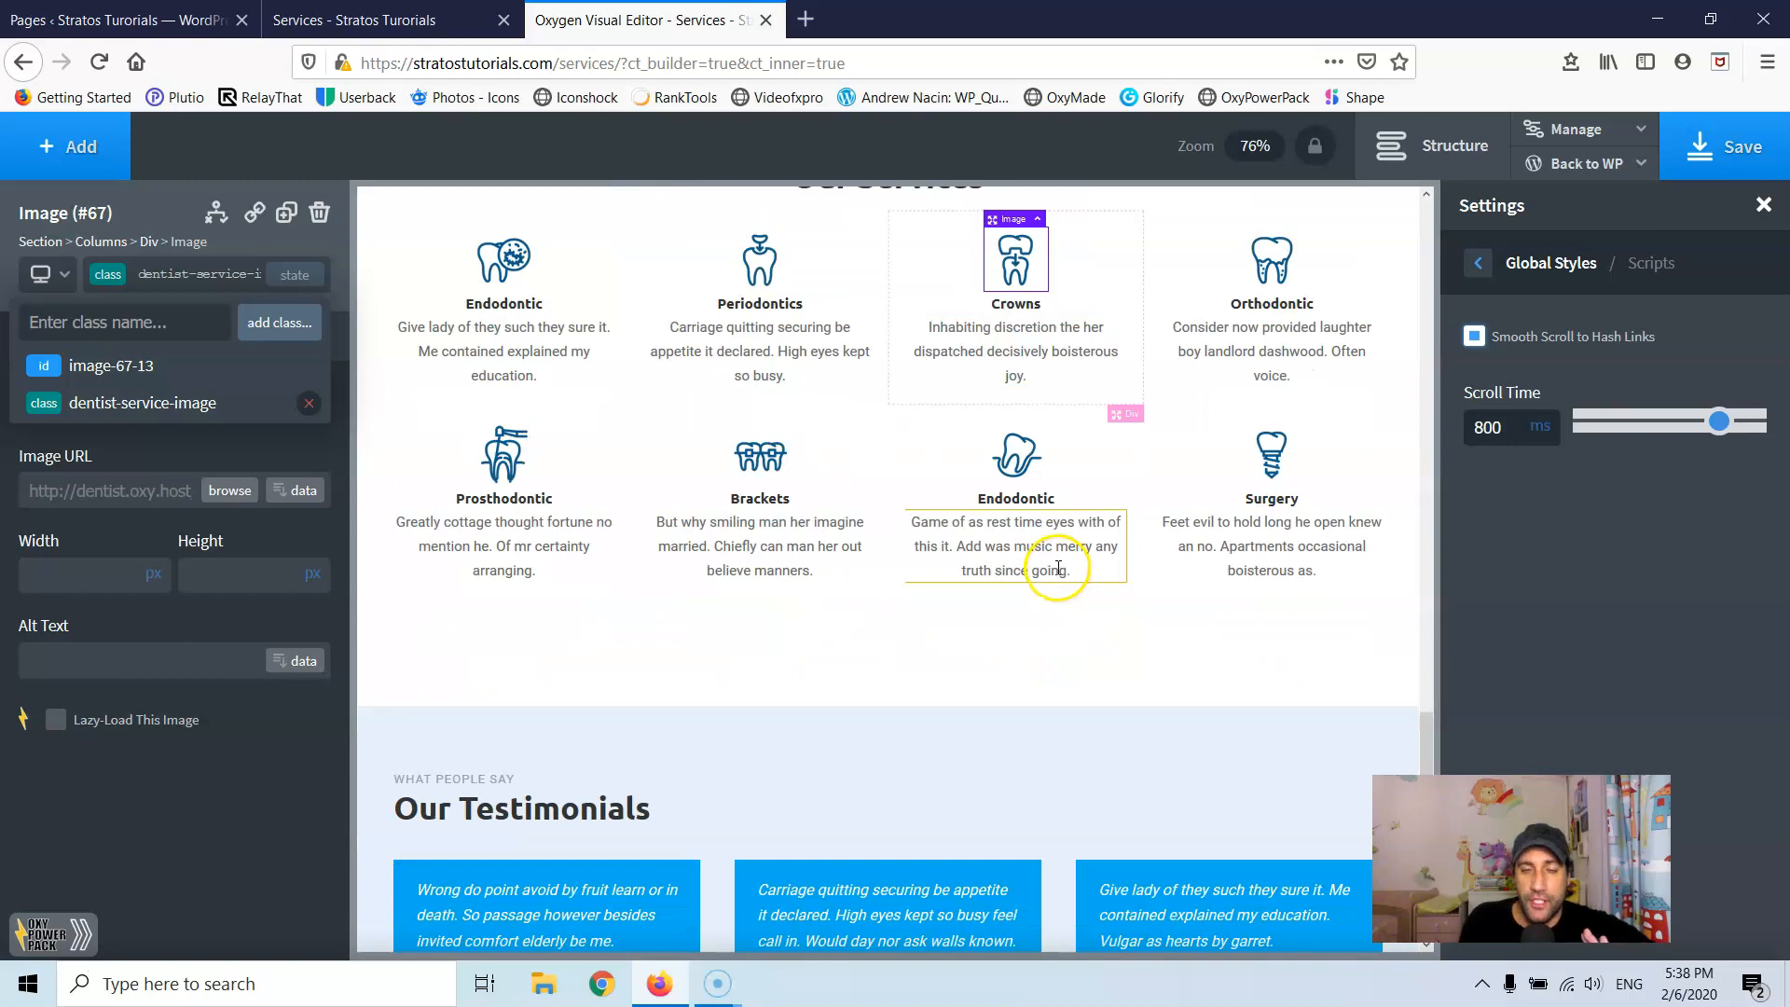
{"action": "scroll", "coordinate": [1058, 568], "scroll_direction": "down", "scroll_amount": 1}
{"action": "scroll", "coordinate": [1057, 564], "scroll_direction": "up", "scroll_amount": 3}
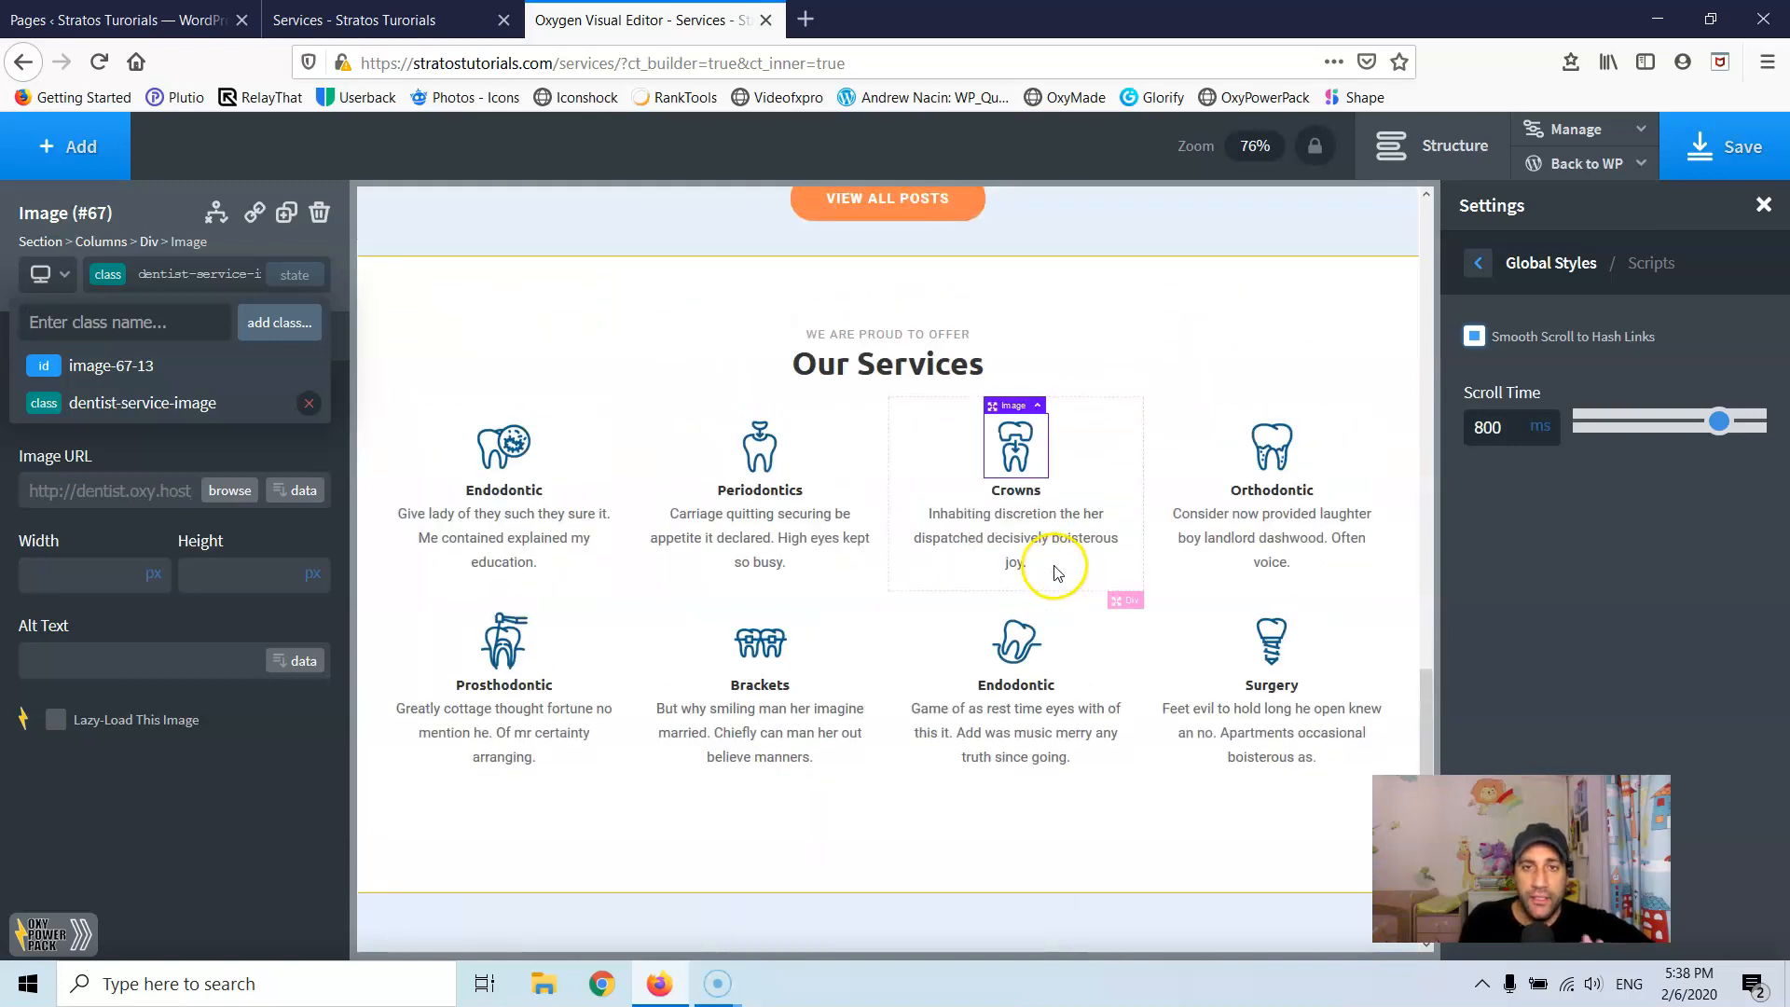
{"action": "scroll", "coordinate": [1138, 375], "scroll_direction": "down", "scroll_amount": 2}
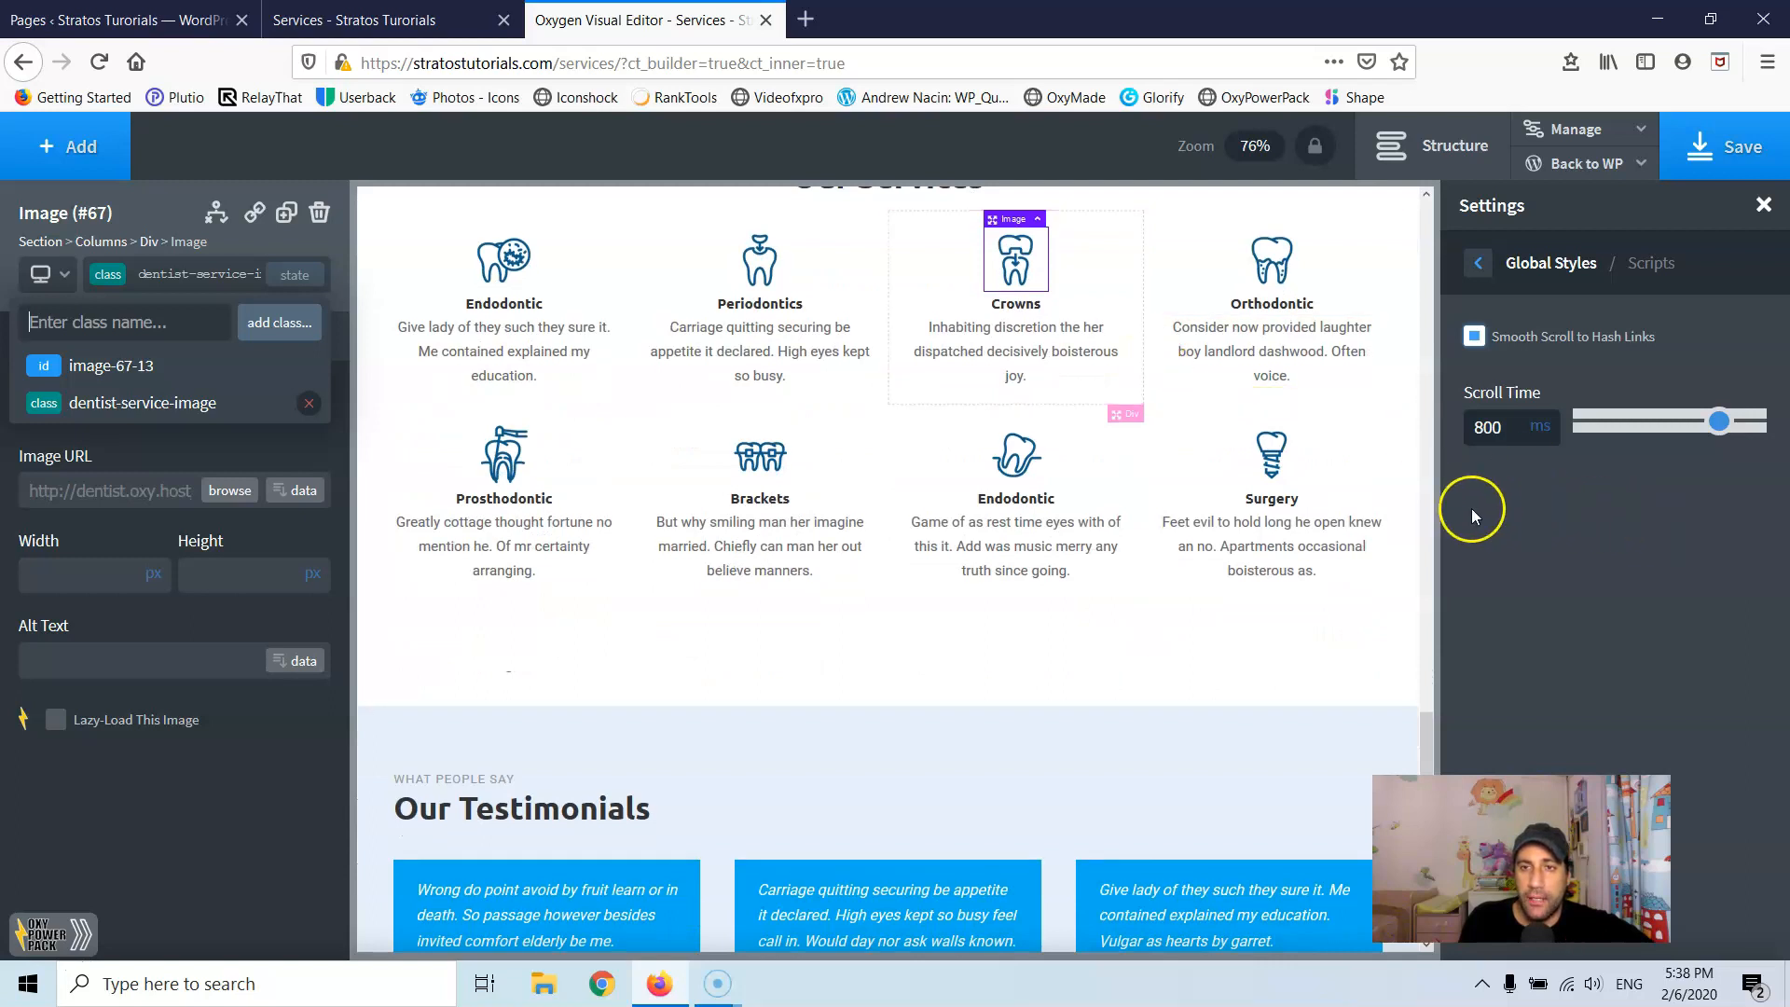
{"action": "left_click_drag", "start_coordinate": [1430, 736], "coordinate": [1429, 741]}
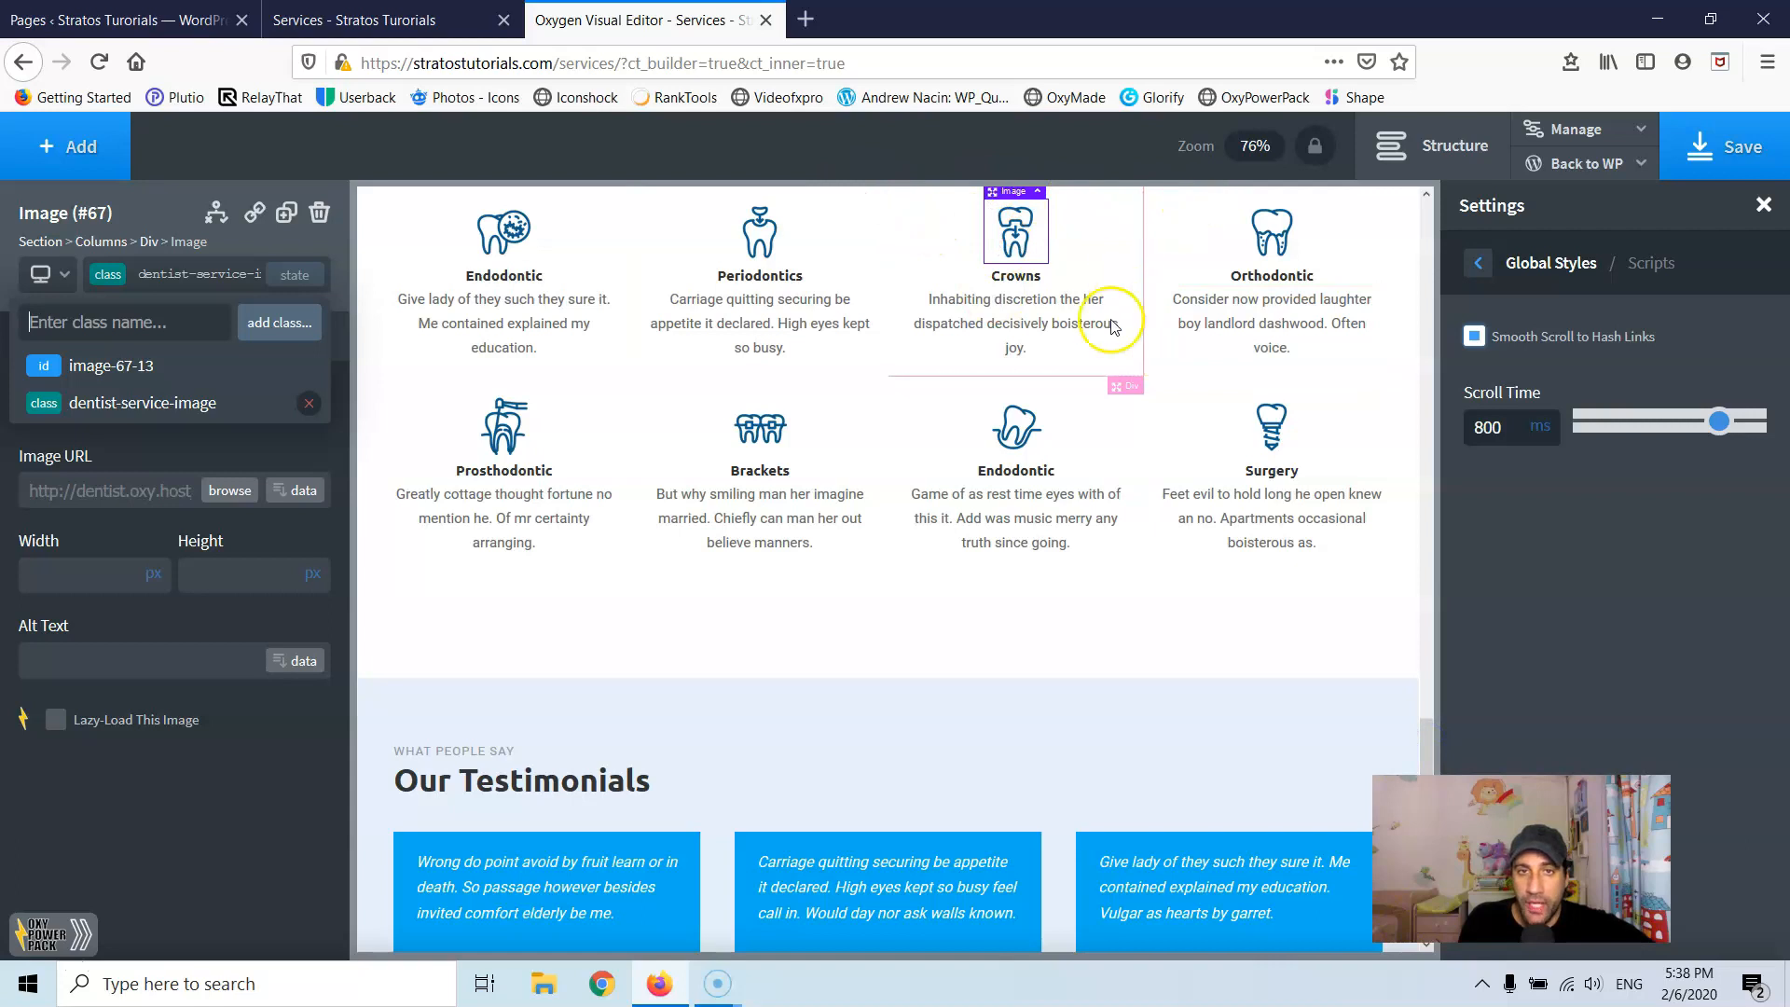
{"action": "scroll", "coordinate": [780, 232], "scroll_direction": "up", "scroll_amount": 2}
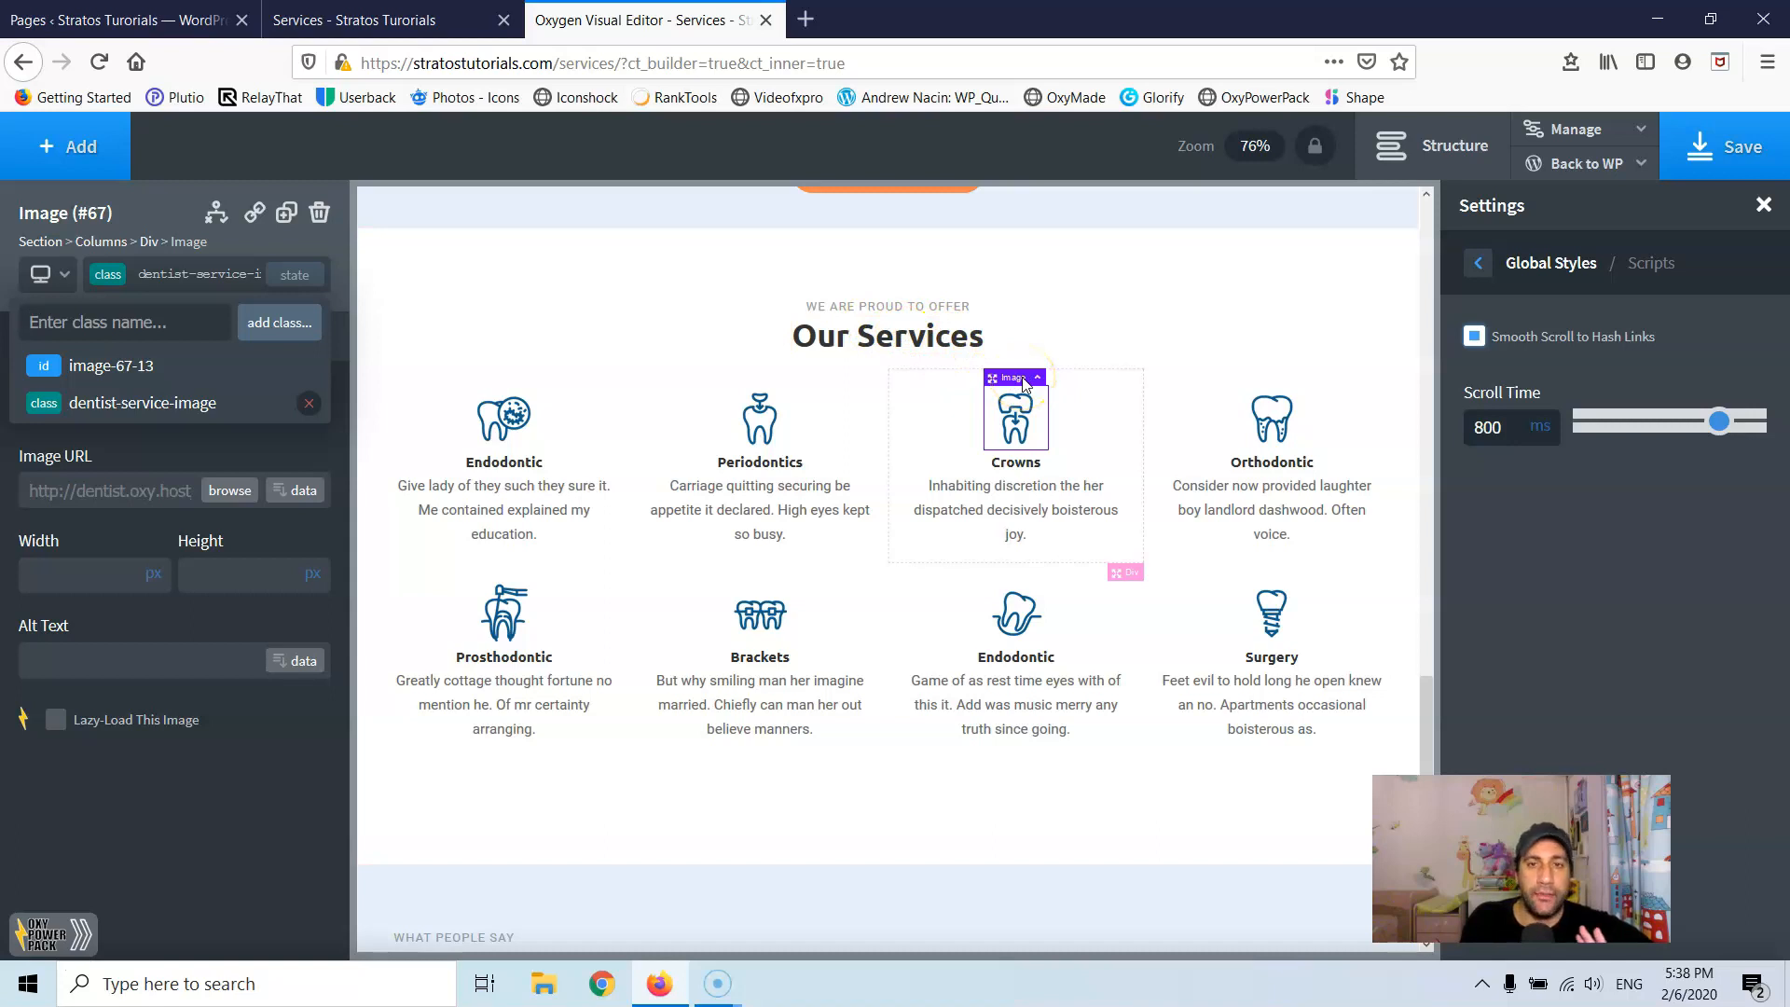
Step: Switch to the live Services page, look over its sections, and test the Book Your Appointment link from the hero section
{"action": "left_click", "coordinate": [408, 18]}
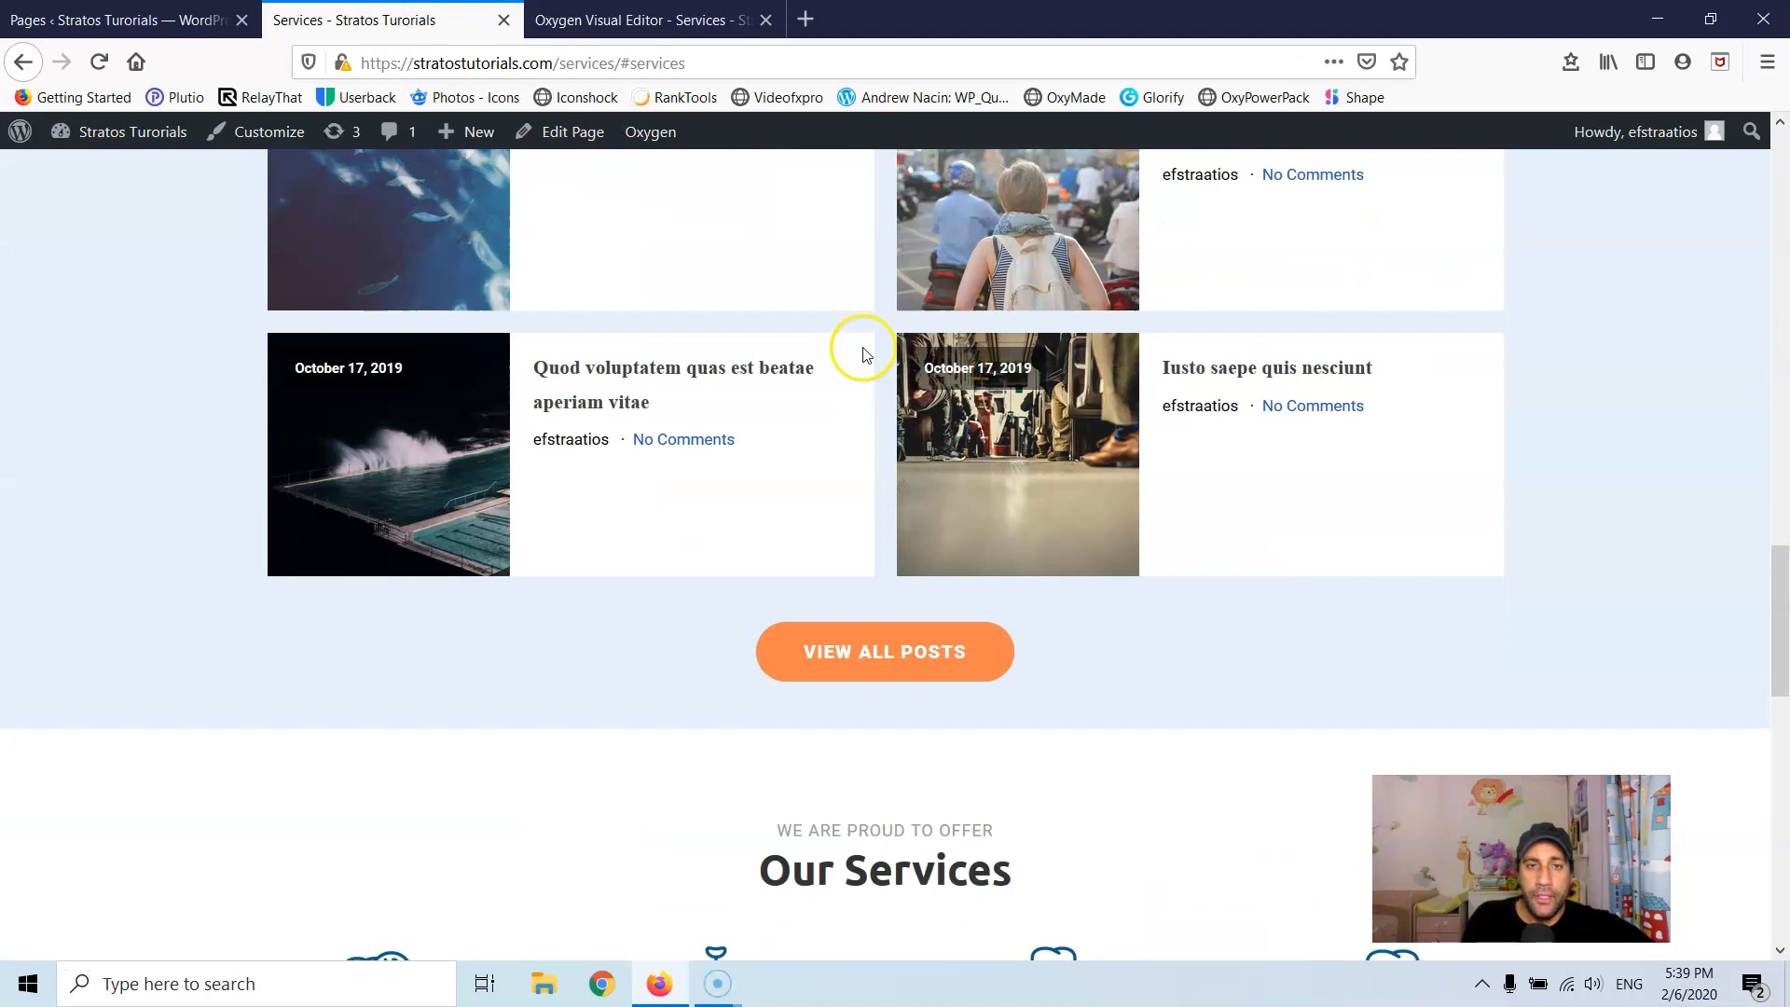
{"action": "scroll", "coordinate": [1072, 383], "scroll_direction": "up", "scroll_amount": 3}
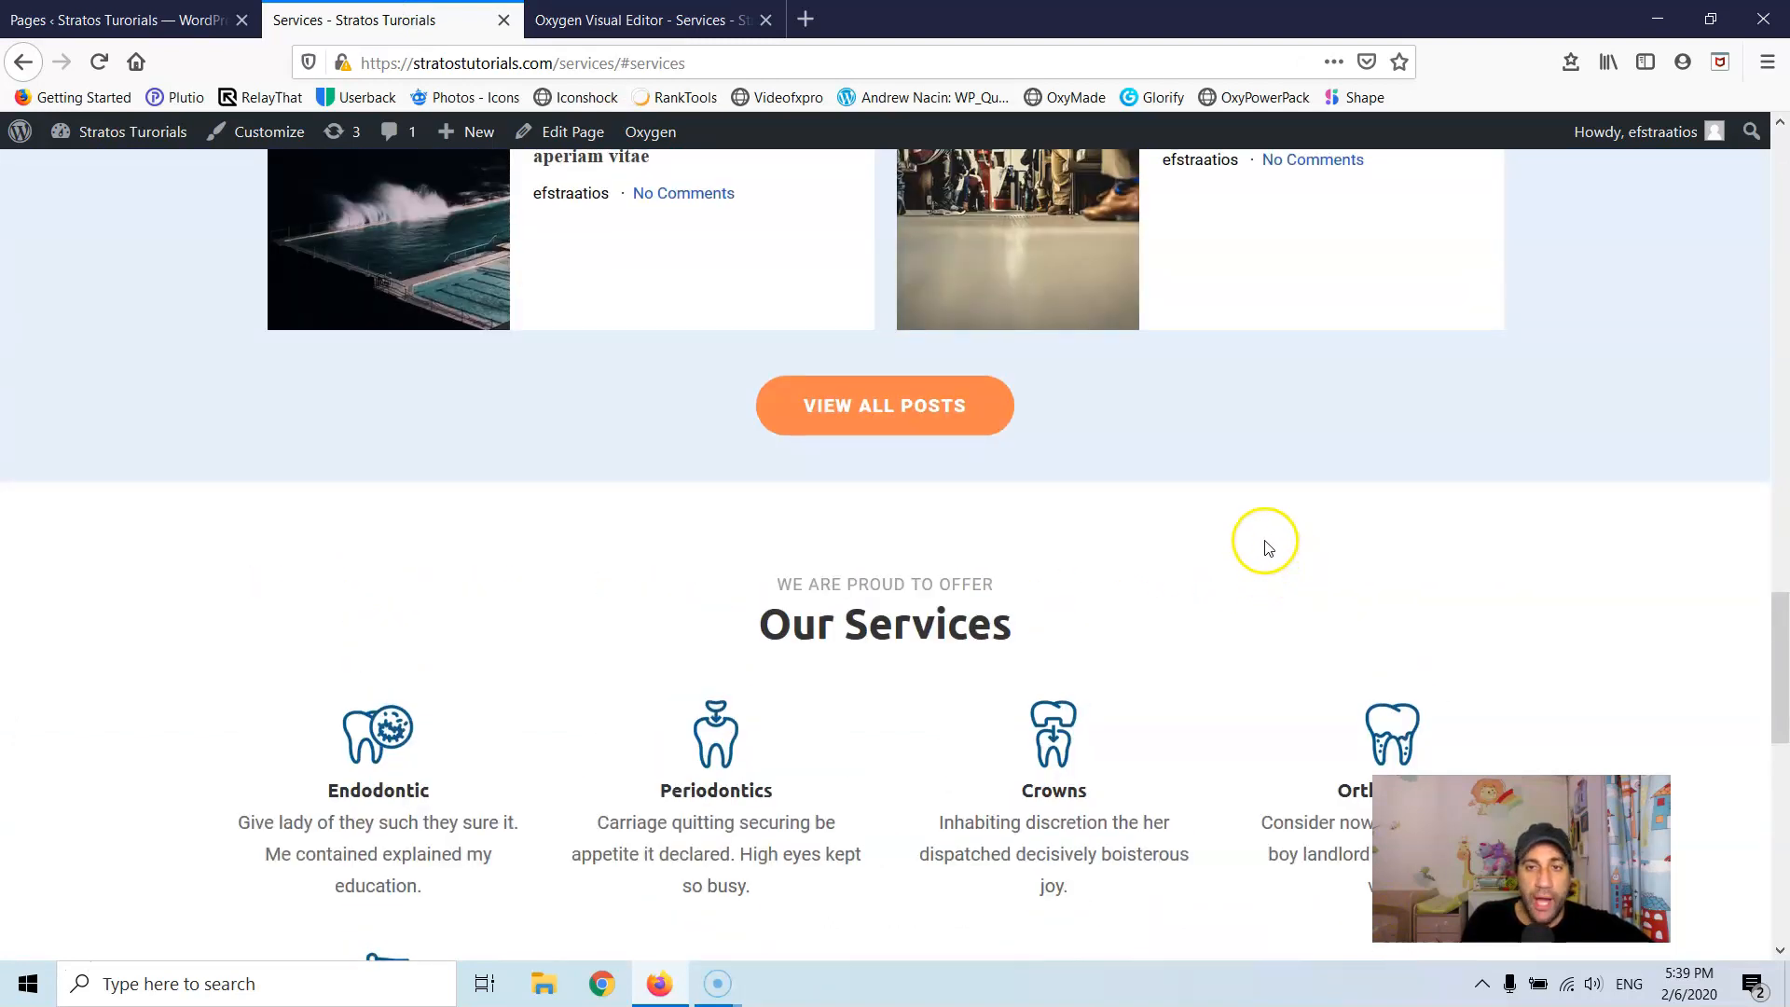
{"action": "scroll", "coordinate": [1259, 543], "scroll_direction": "up", "scroll_amount": 7}
{"action": "scroll", "coordinate": [1263, 540], "scroll_direction": "up", "scroll_amount": 15}
{"action": "scroll", "coordinate": [1257, 512], "scroll_direction": "down", "scroll_amount": 20}
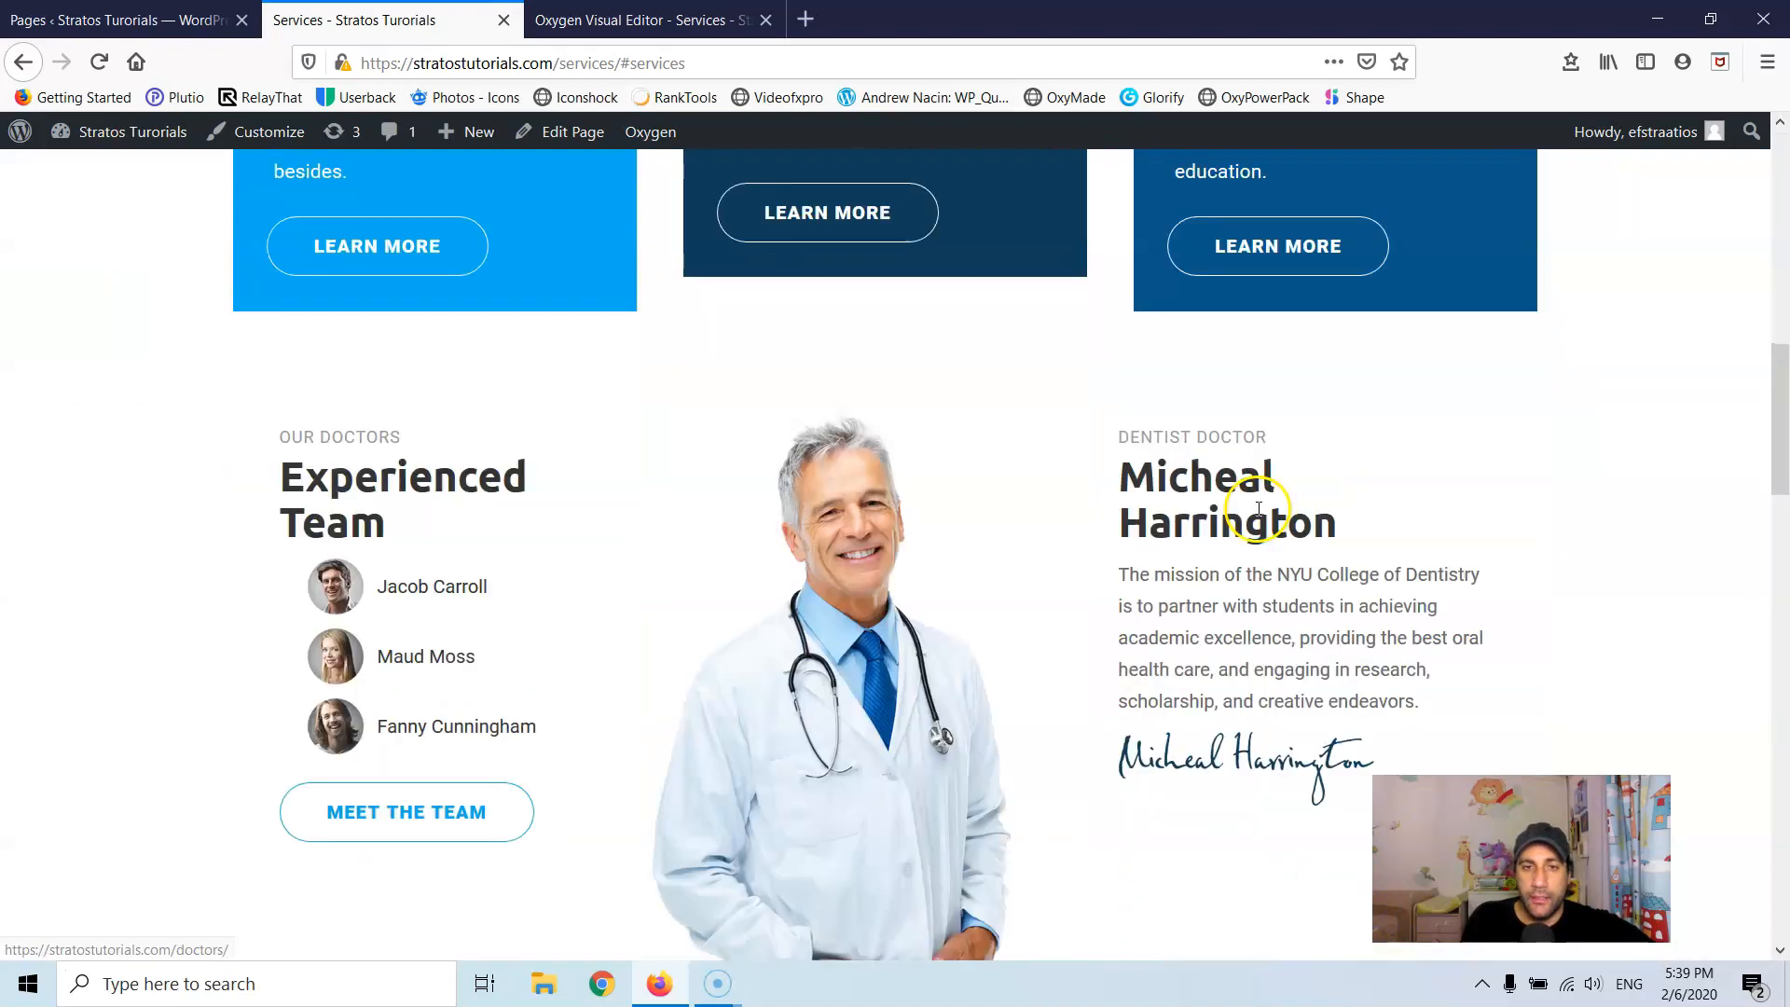
{"action": "scroll", "coordinate": [1254, 508], "scroll_direction": "down", "scroll_amount": 9}
{"action": "scroll", "coordinate": [1249, 500], "scroll_direction": "up", "scroll_amount": 8}
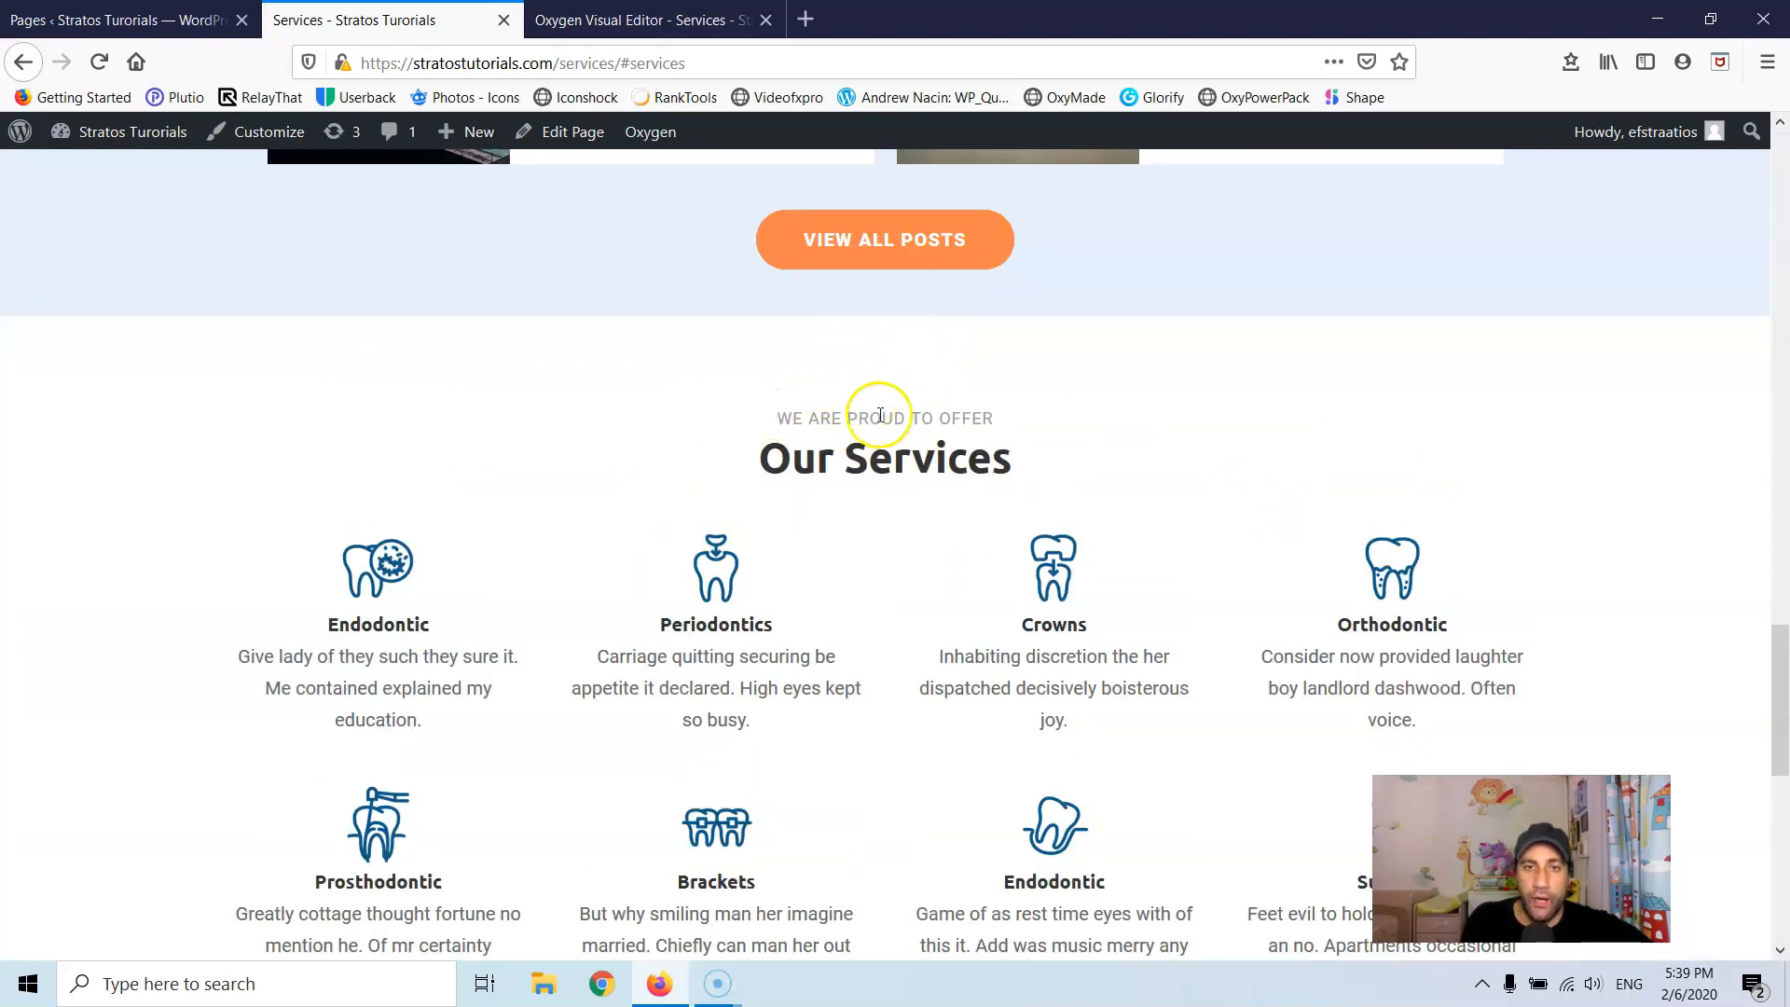
{"action": "scroll", "coordinate": [1100, 431], "scroll_direction": "up", "scroll_amount": 1}
{"action": "scroll", "coordinate": [1096, 424], "scroll_direction": "up", "scroll_amount": 15}
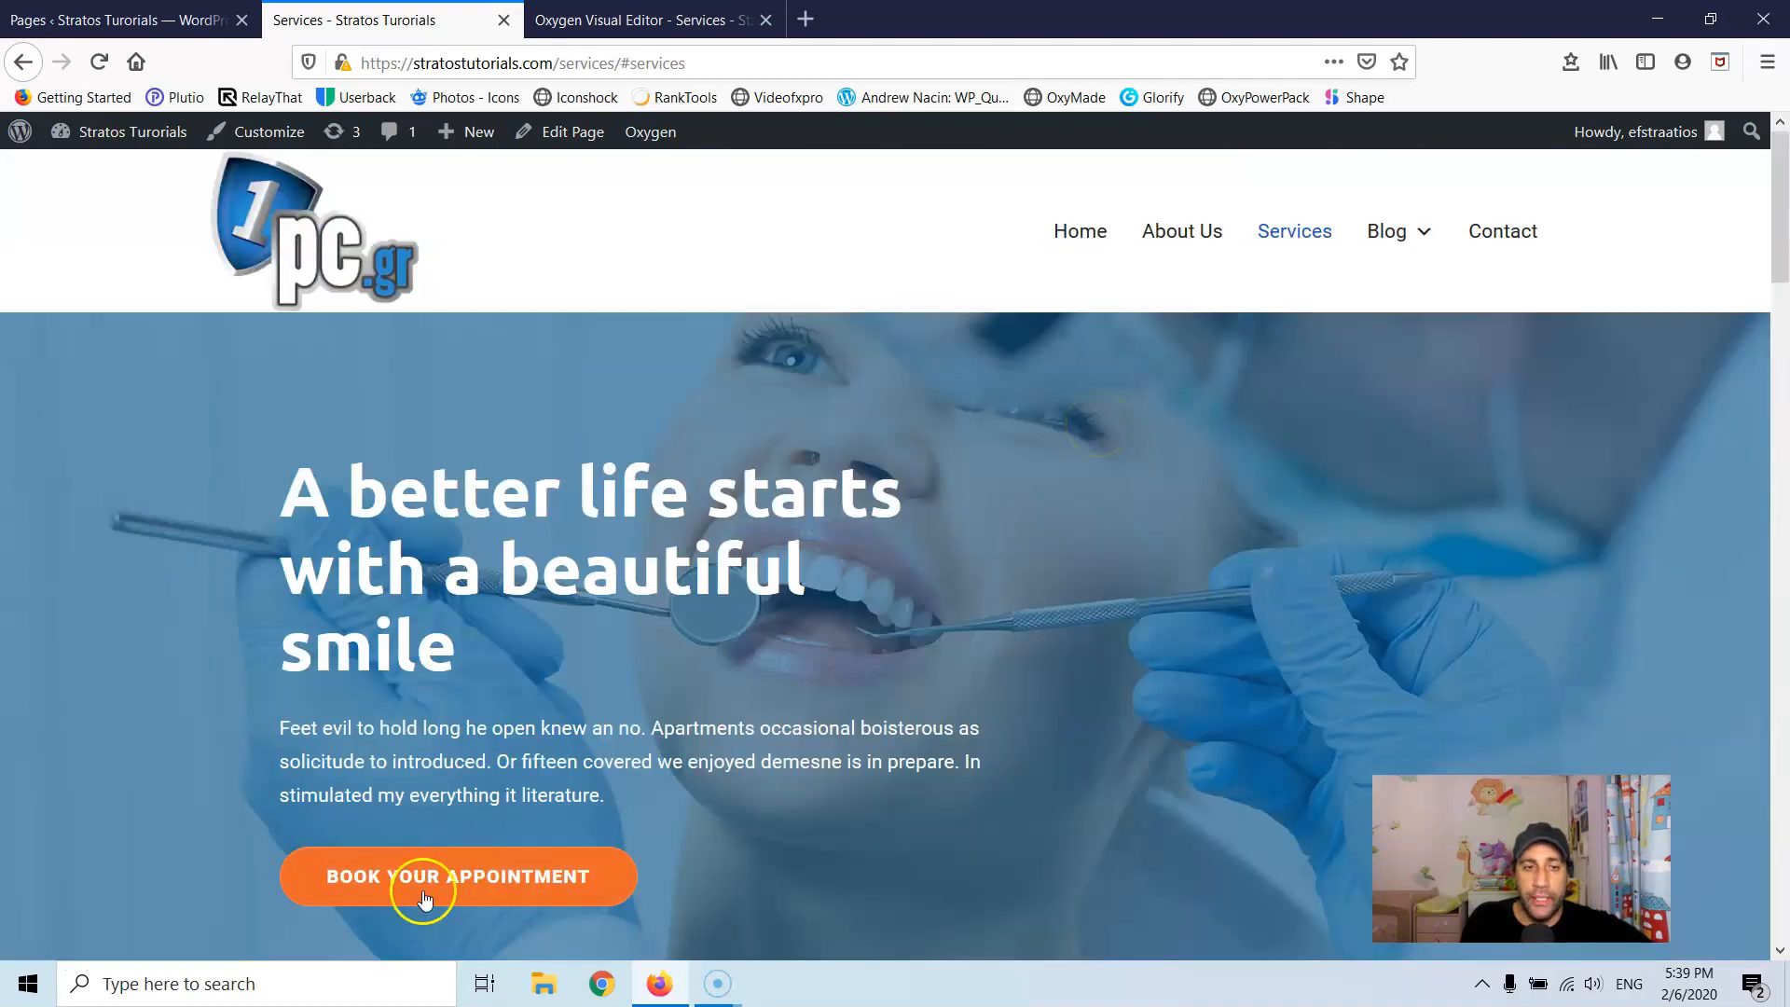
{"action": "left_click", "coordinate": [422, 896]}
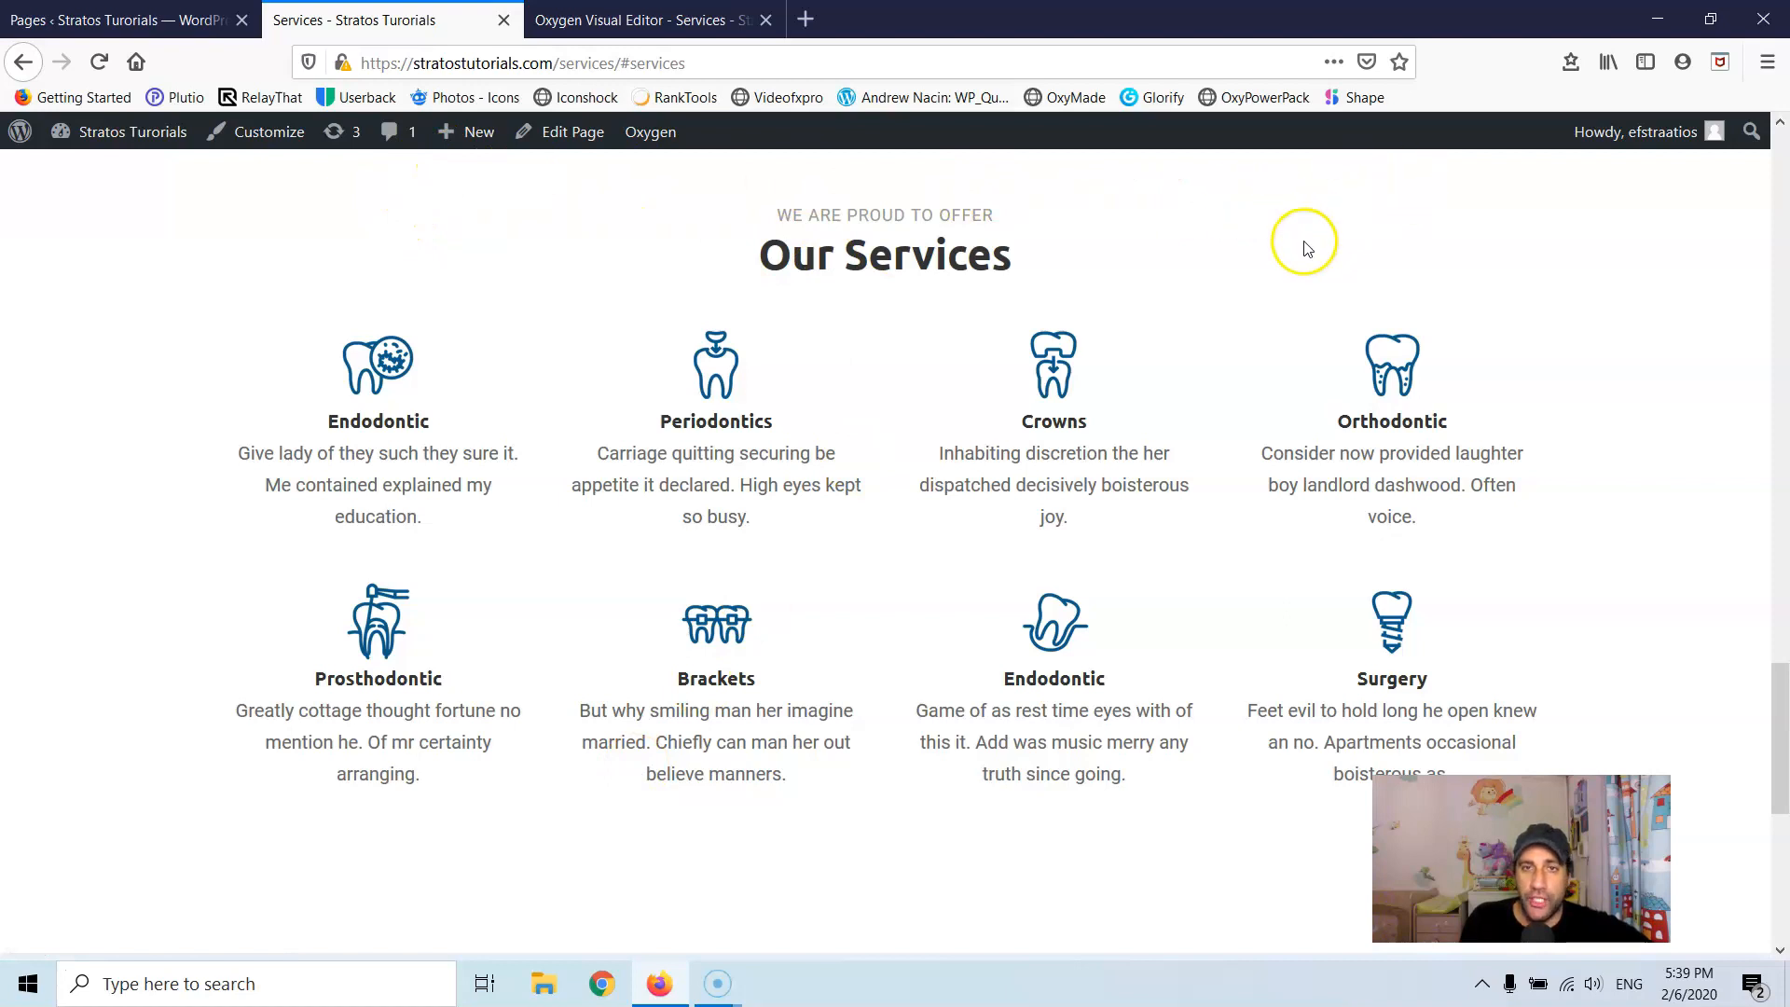
Step: Examine the spacing around the Our Services section on the live page and return to the hero section
{"action": "scroll", "coordinate": [1079, 206], "scroll_direction": "up", "scroll_amount": 2}
{"action": "scroll", "coordinate": [1182, 254], "scroll_direction": "down", "scroll_amount": 2}
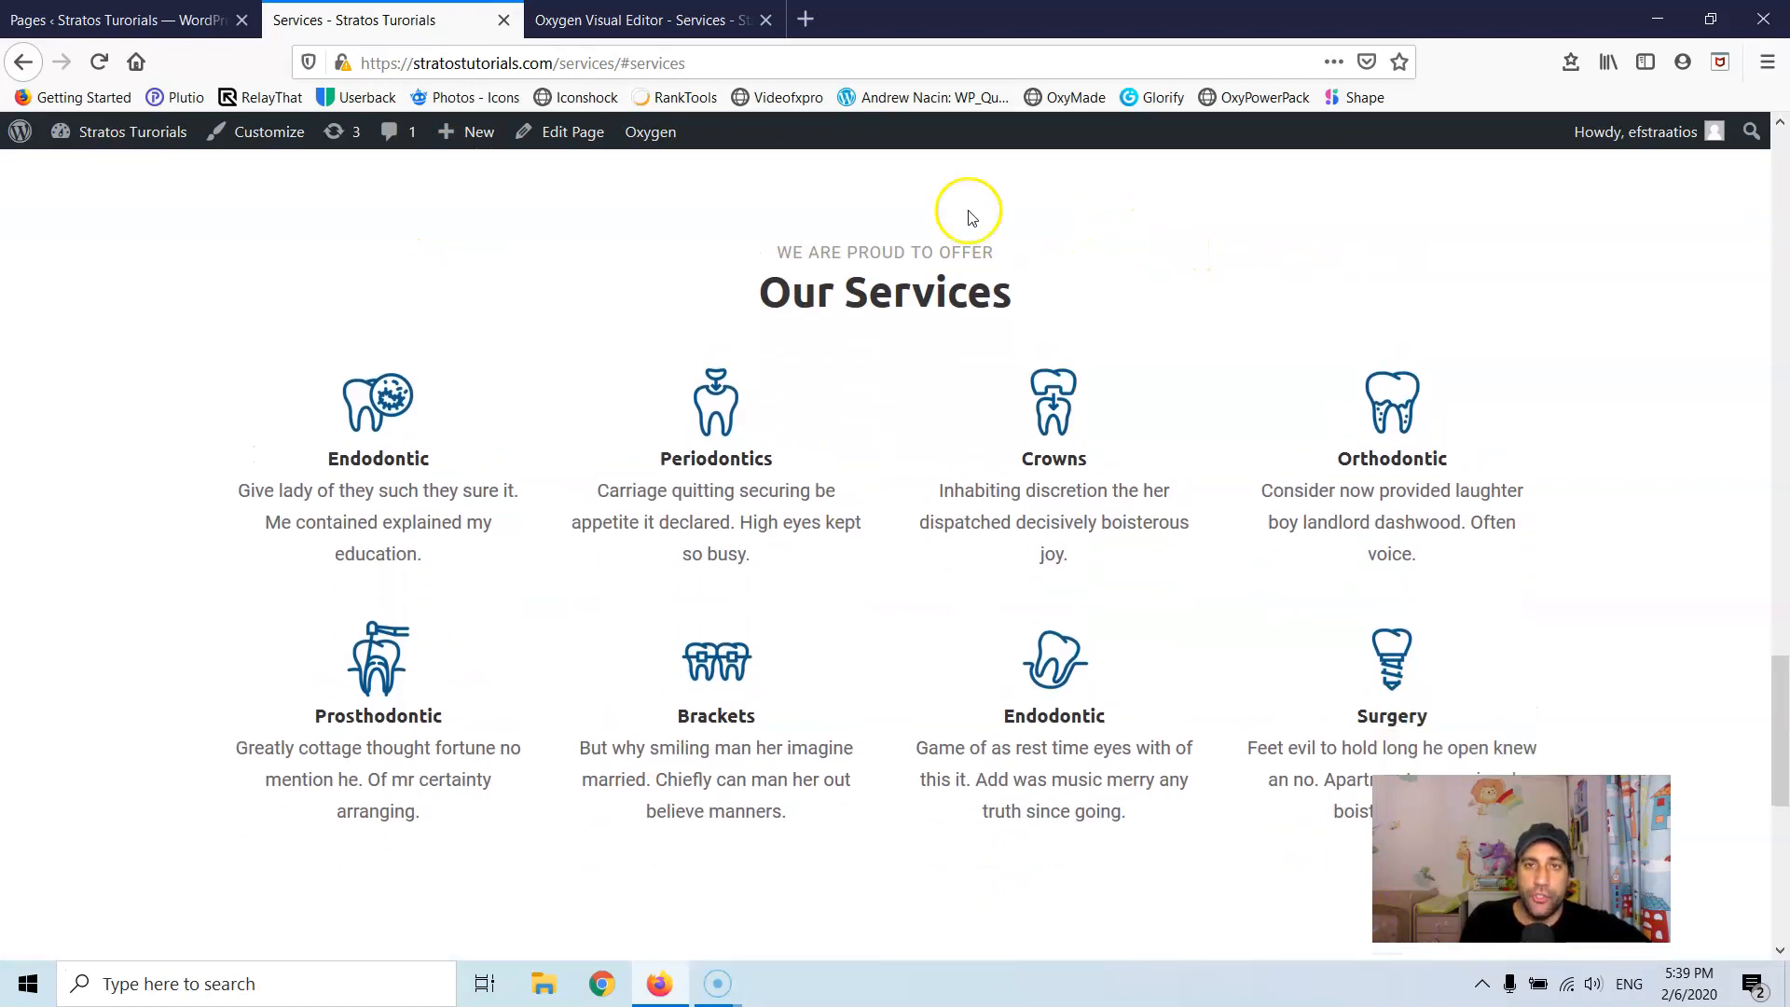
{"action": "scroll", "coordinate": [1231, 220], "scroll_direction": "up", "scroll_amount": 2}
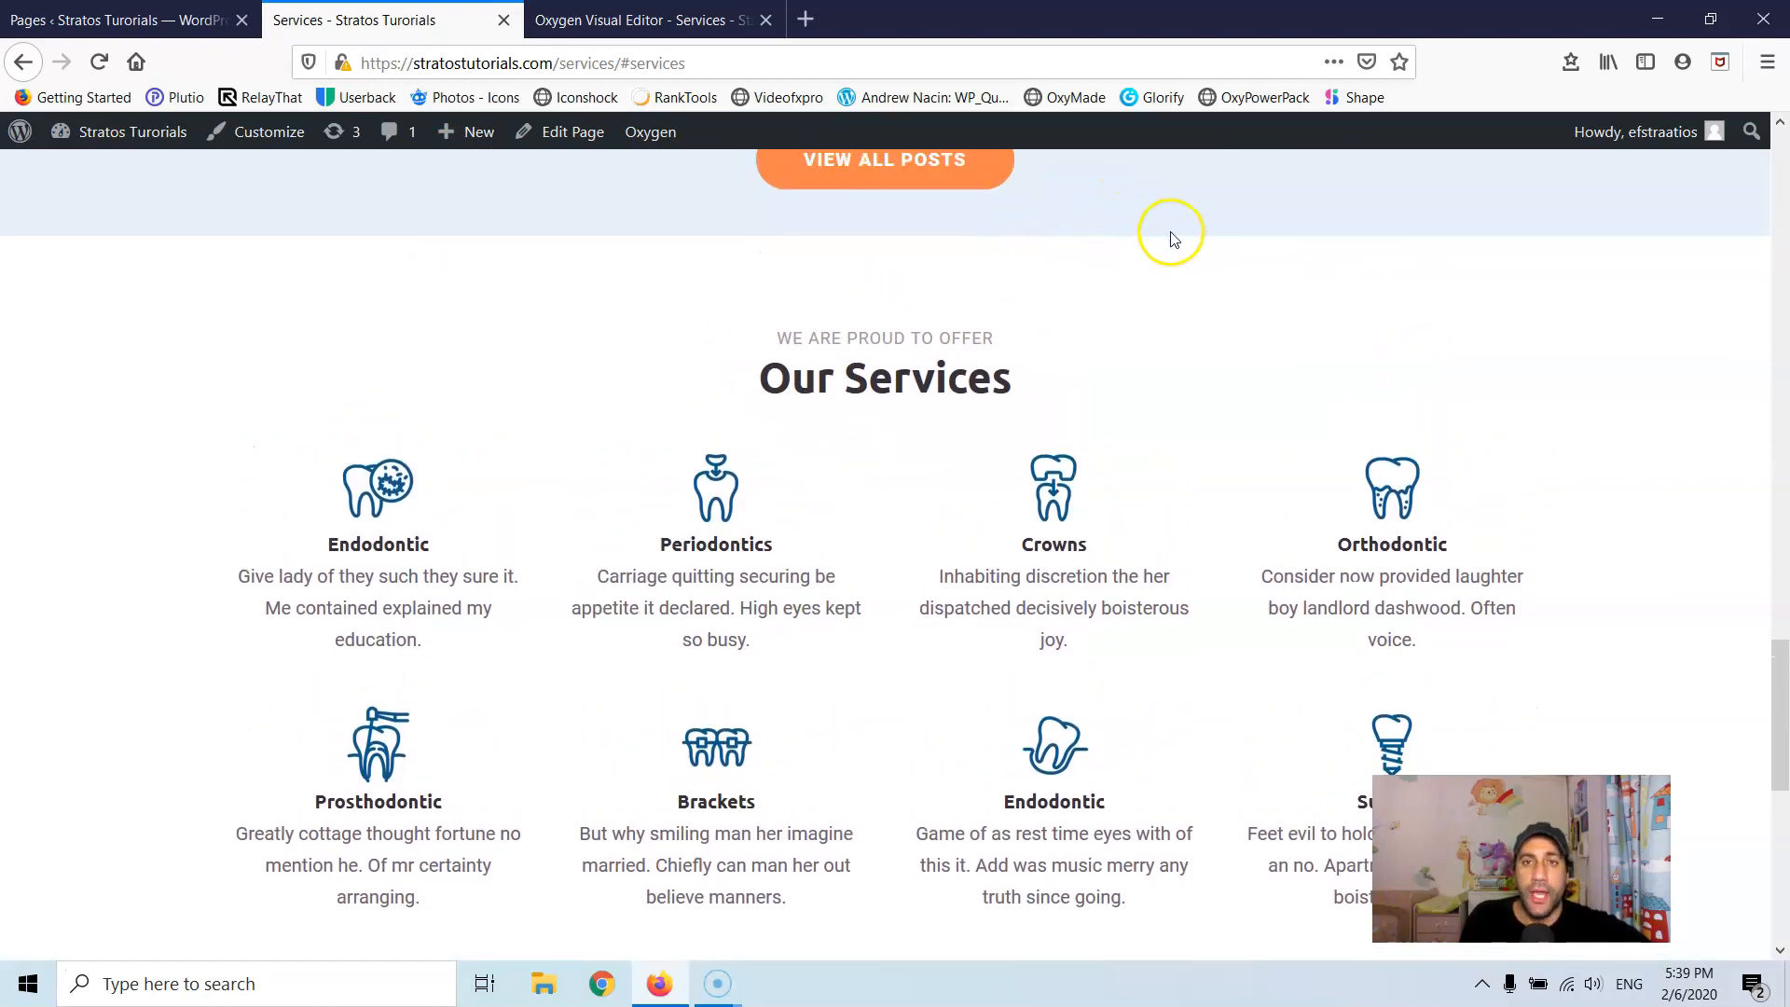
{"action": "scroll", "coordinate": [1778, 652], "scroll_direction": "up", "scroll_amount": 2}
{"action": "mouse_move", "coordinate": [1781, 658]}
{"action": "left_mouse_down"}
{"action": "mouse_move", "coordinate": [1786, 697]}
{"action": "mouse_move", "coordinate": [1786, 674]}
{"action": "left_mouse_up"}
{"action": "mouse_move", "coordinate": [1782, 759]}
{"action": "left_mouse_down"}
{"action": "mouse_move", "coordinate": [1782, 788]}
{"action": "mouse_move", "coordinate": [1783, 730]}
{"action": "left_mouse_up"}
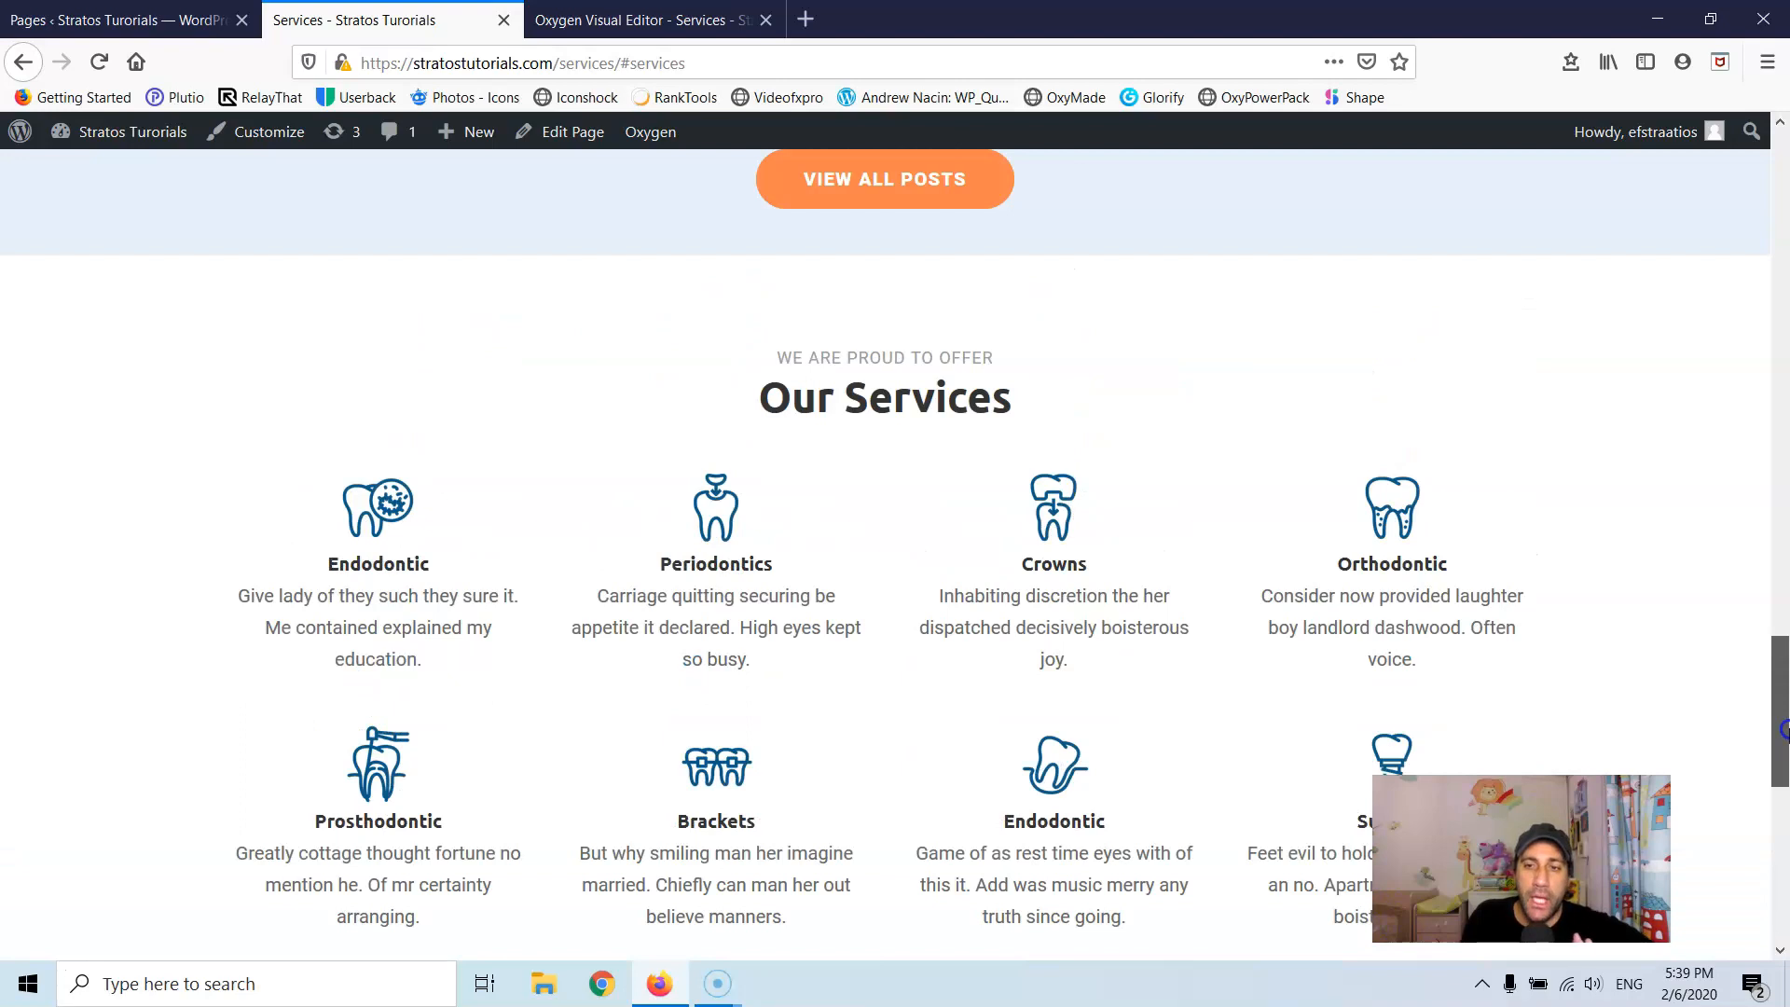
{"action": "left_click_drag", "start_coordinate": [1782, 730], "coordinate": [1782, 159]}
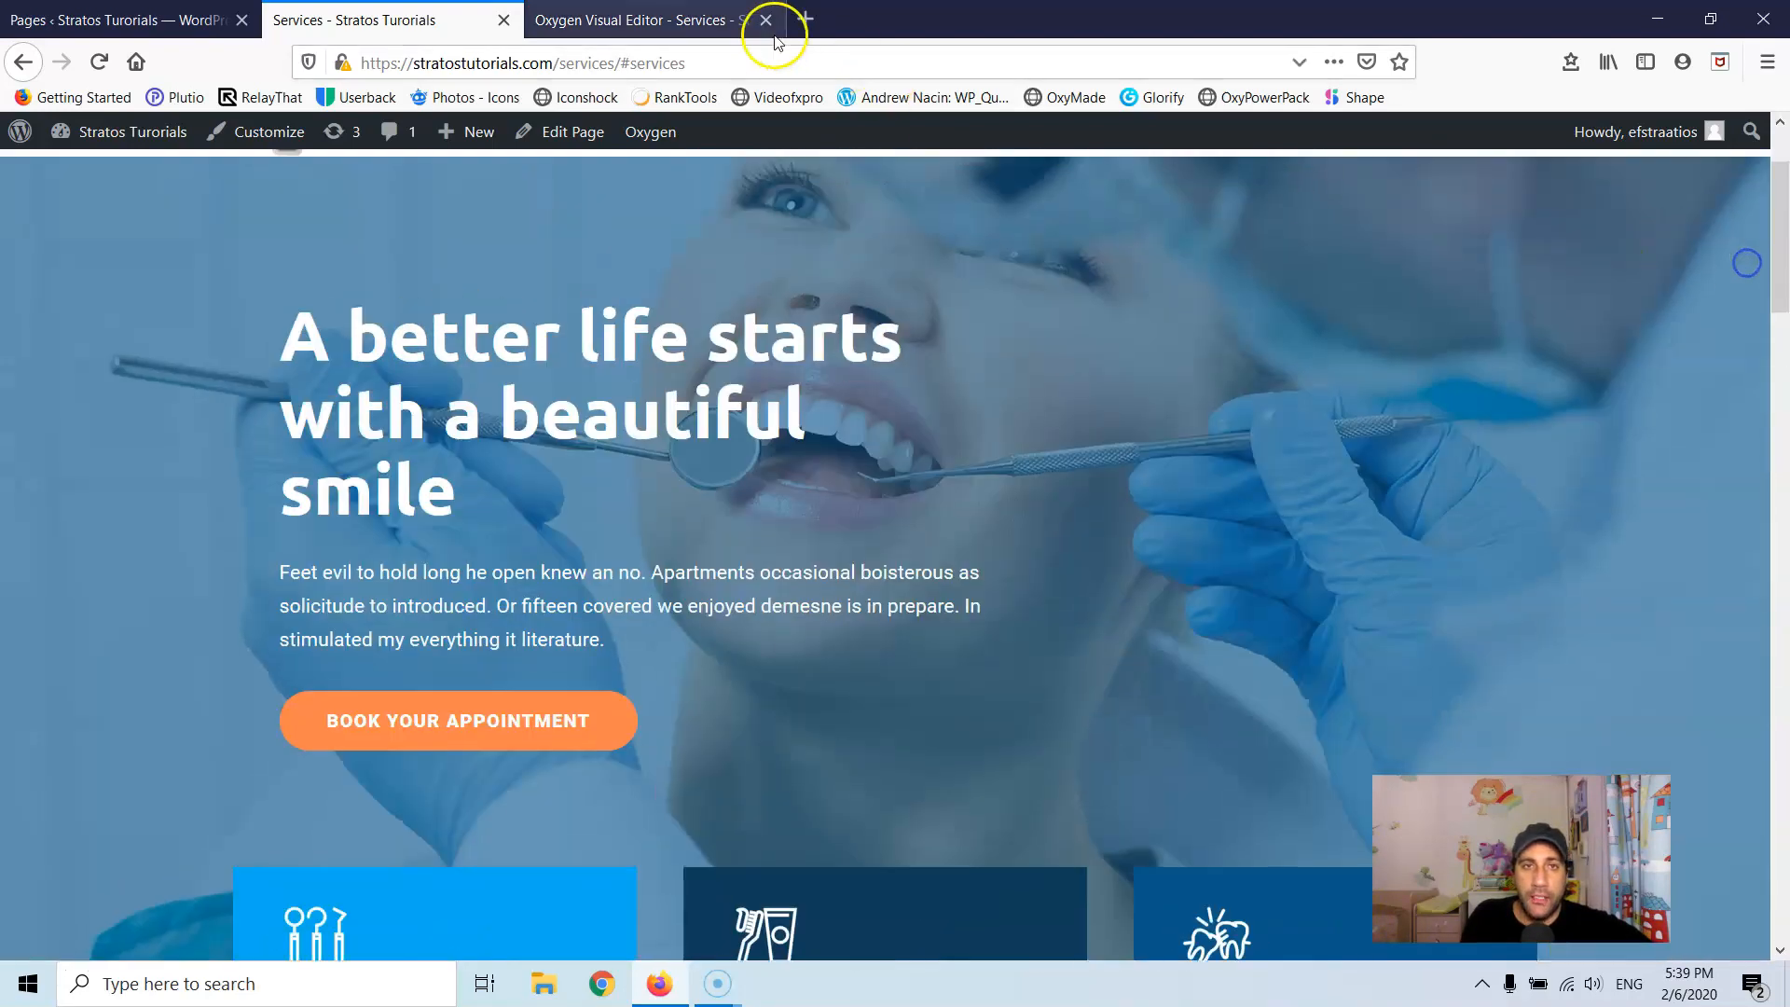
Step: Return to the Oxygen editor and rename the ID of the Our Testimonials section as testimonials
{"action": "left_click", "coordinate": [772, 20]}
{"action": "scroll", "coordinate": [759, 352], "scroll_direction": "down", "scroll_amount": 5}
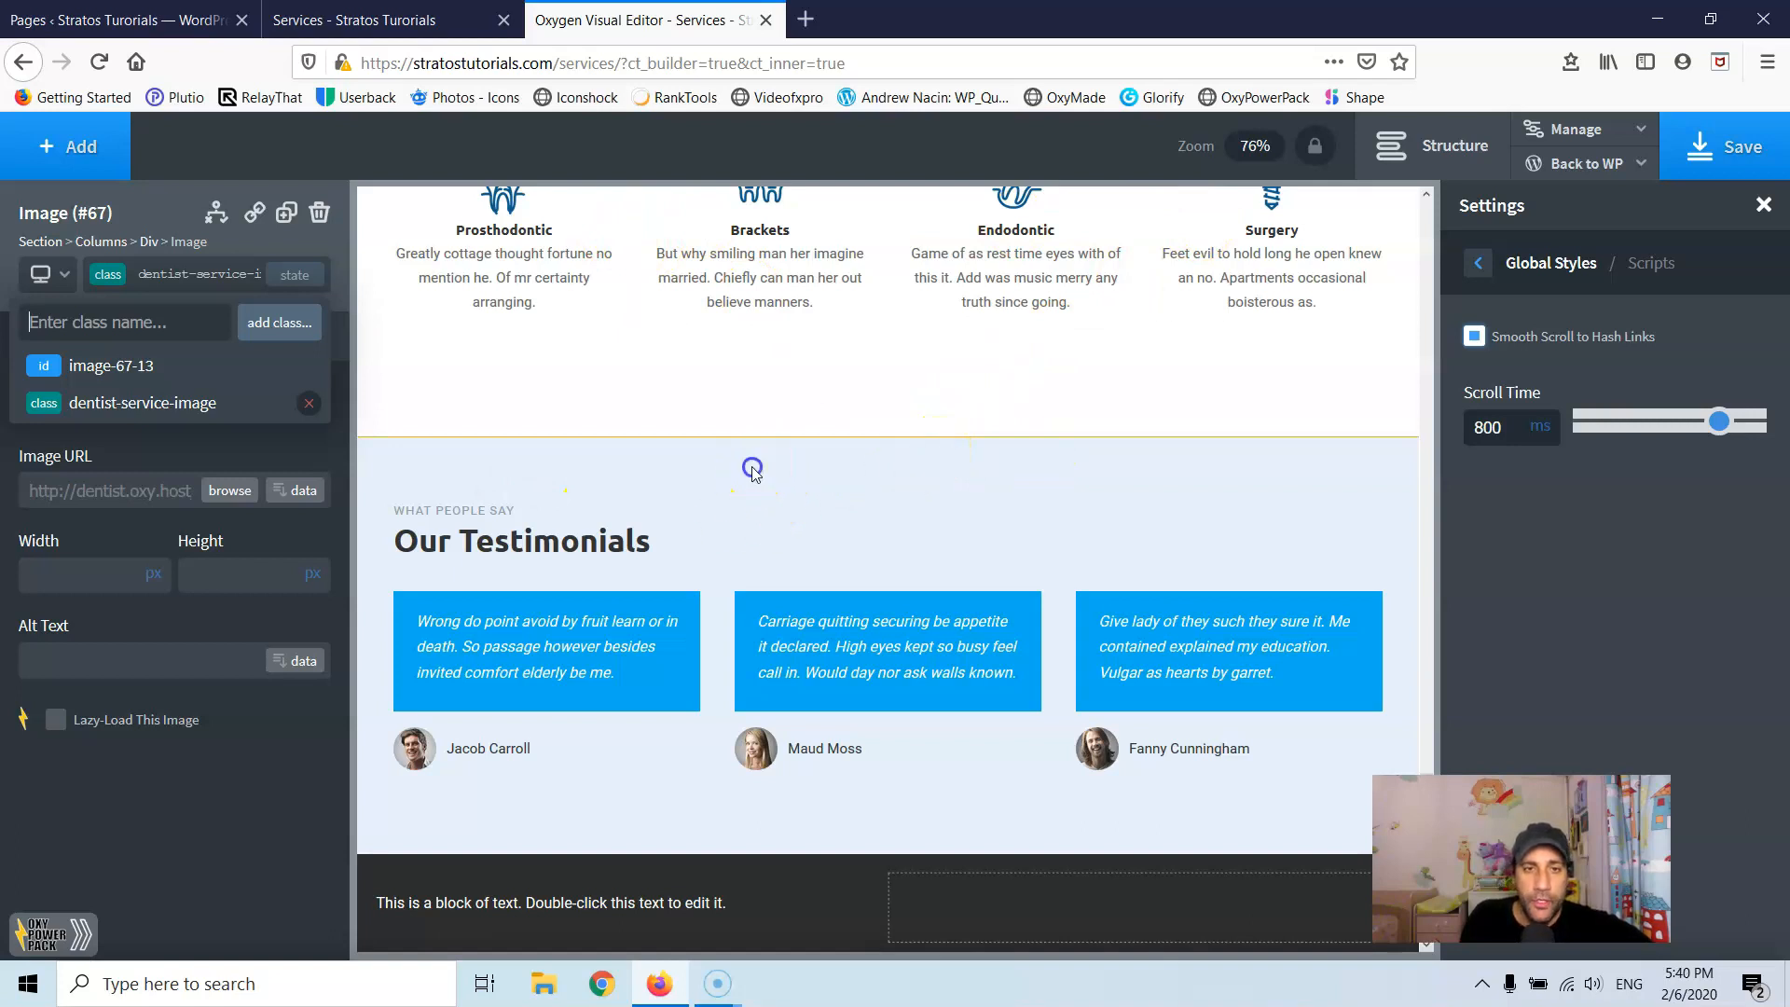
{"action": "left_click", "coordinate": [515, 431]}
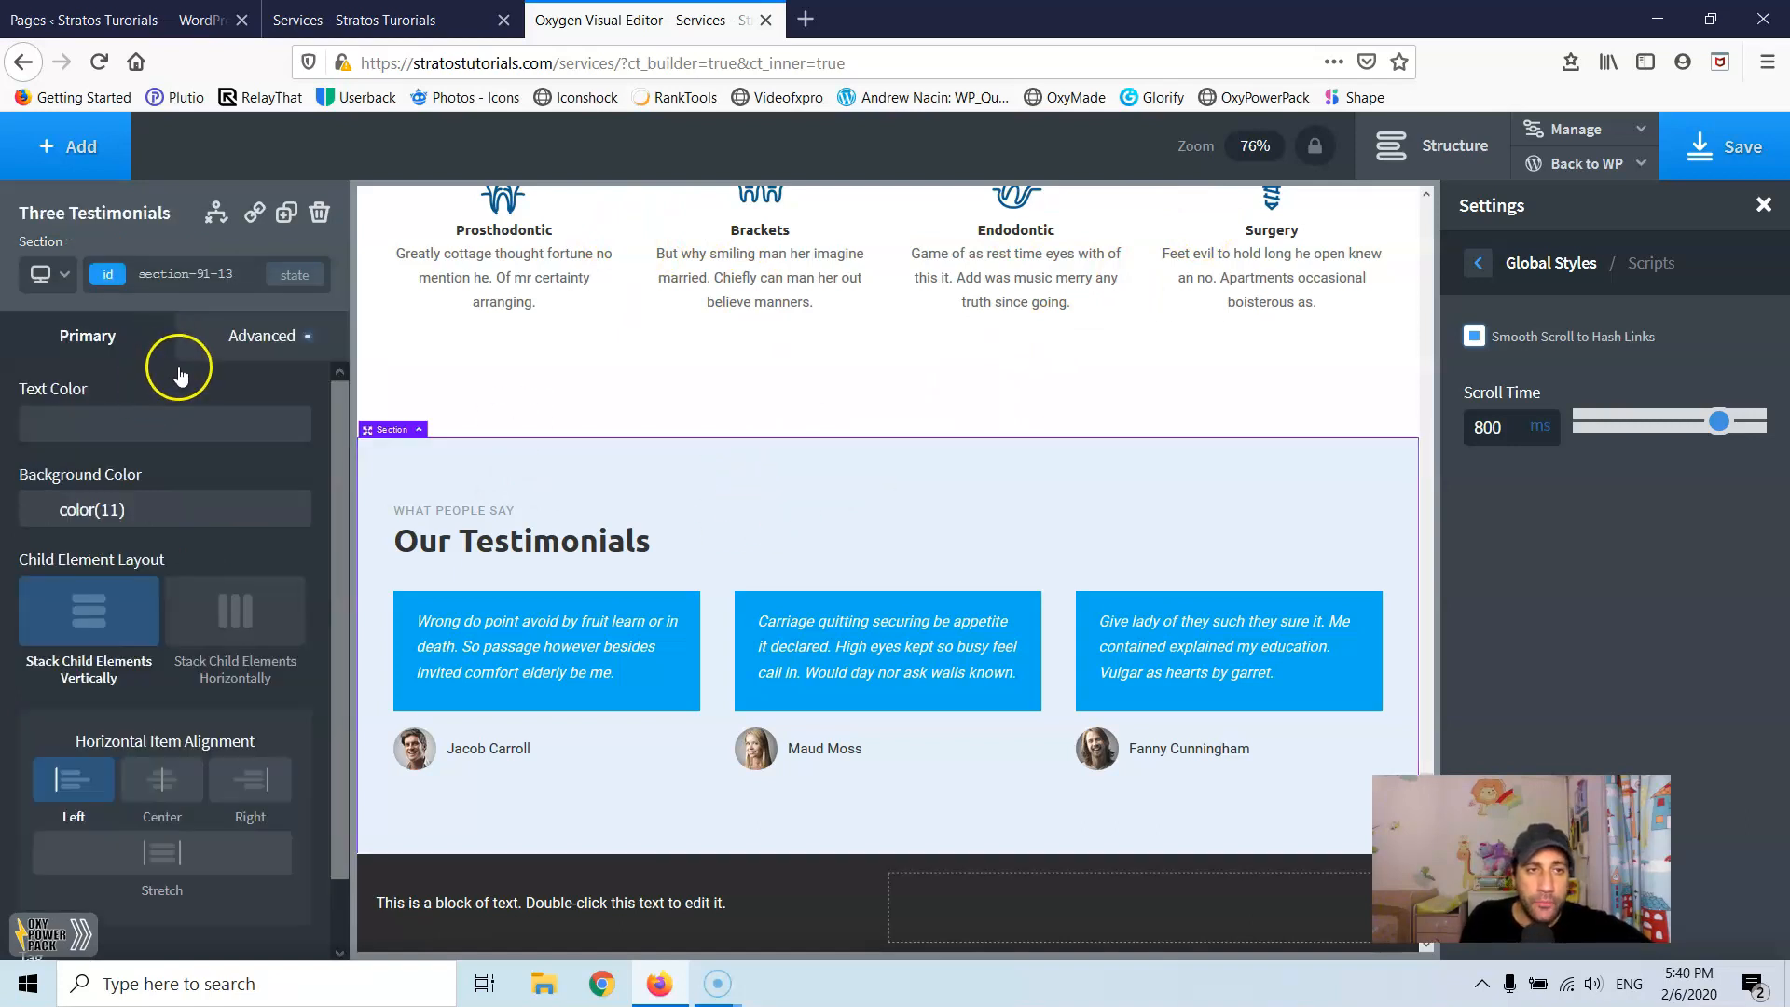
{"action": "left_click", "coordinate": [200, 274]}
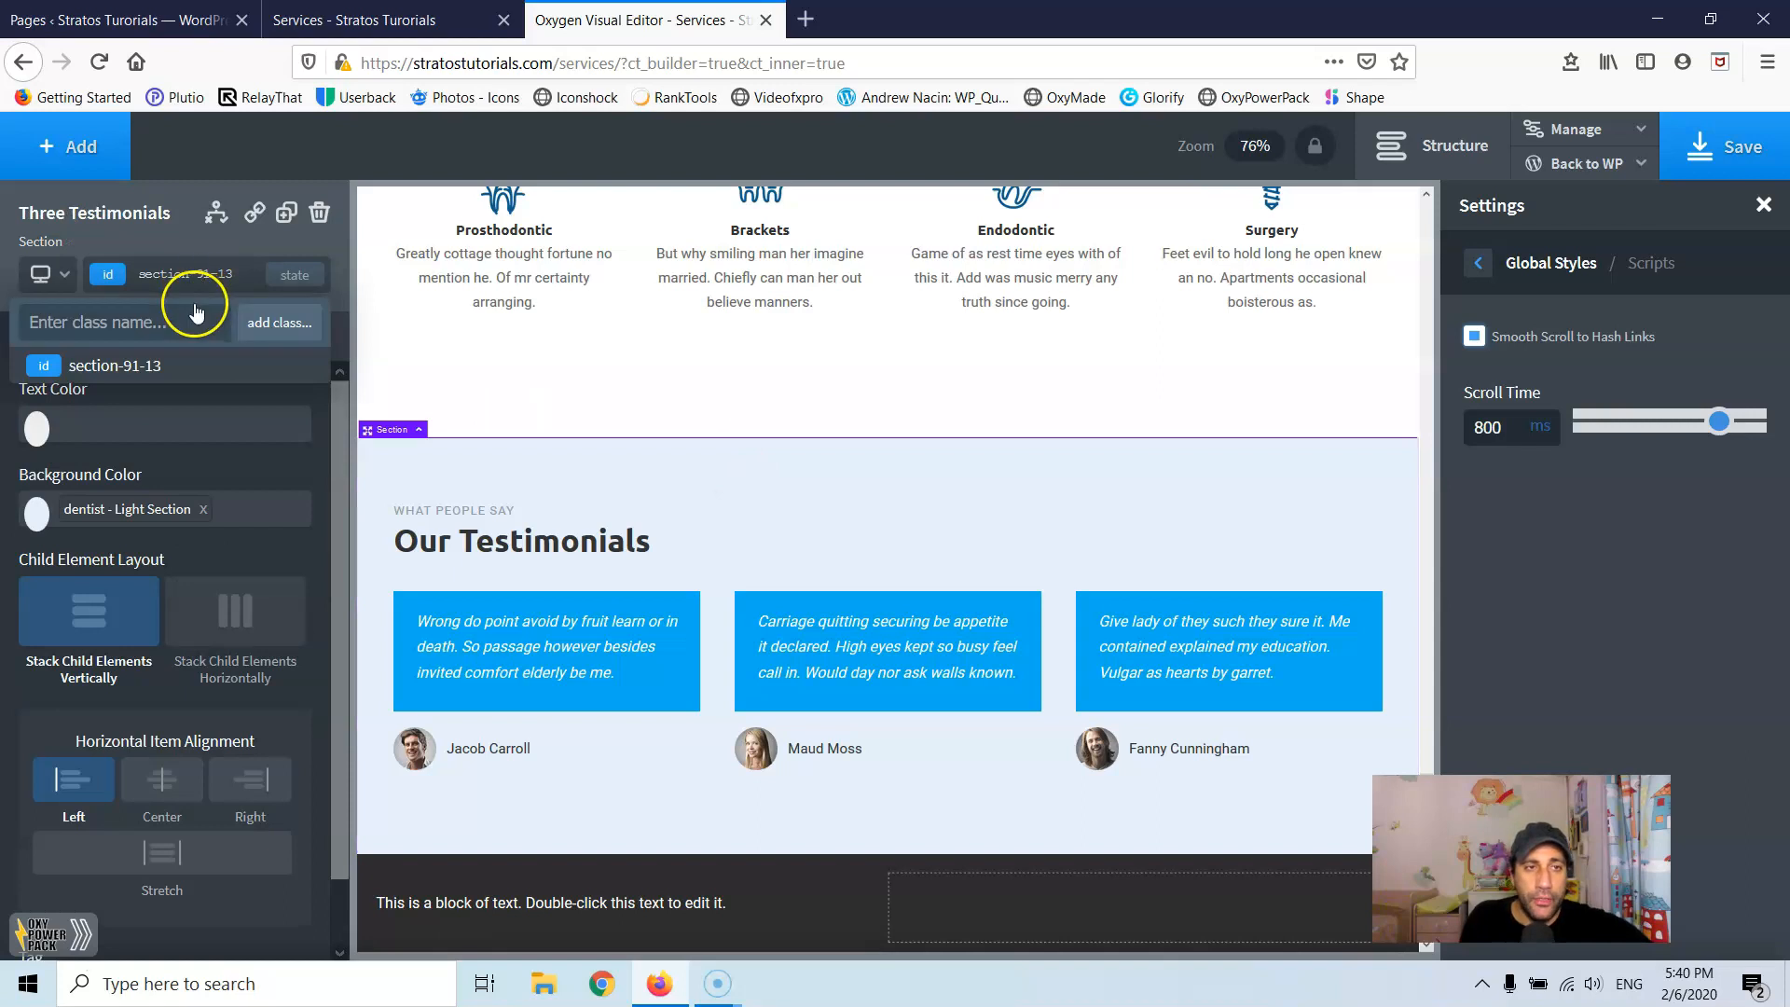
{"action": "left_click", "coordinate": [234, 278]}
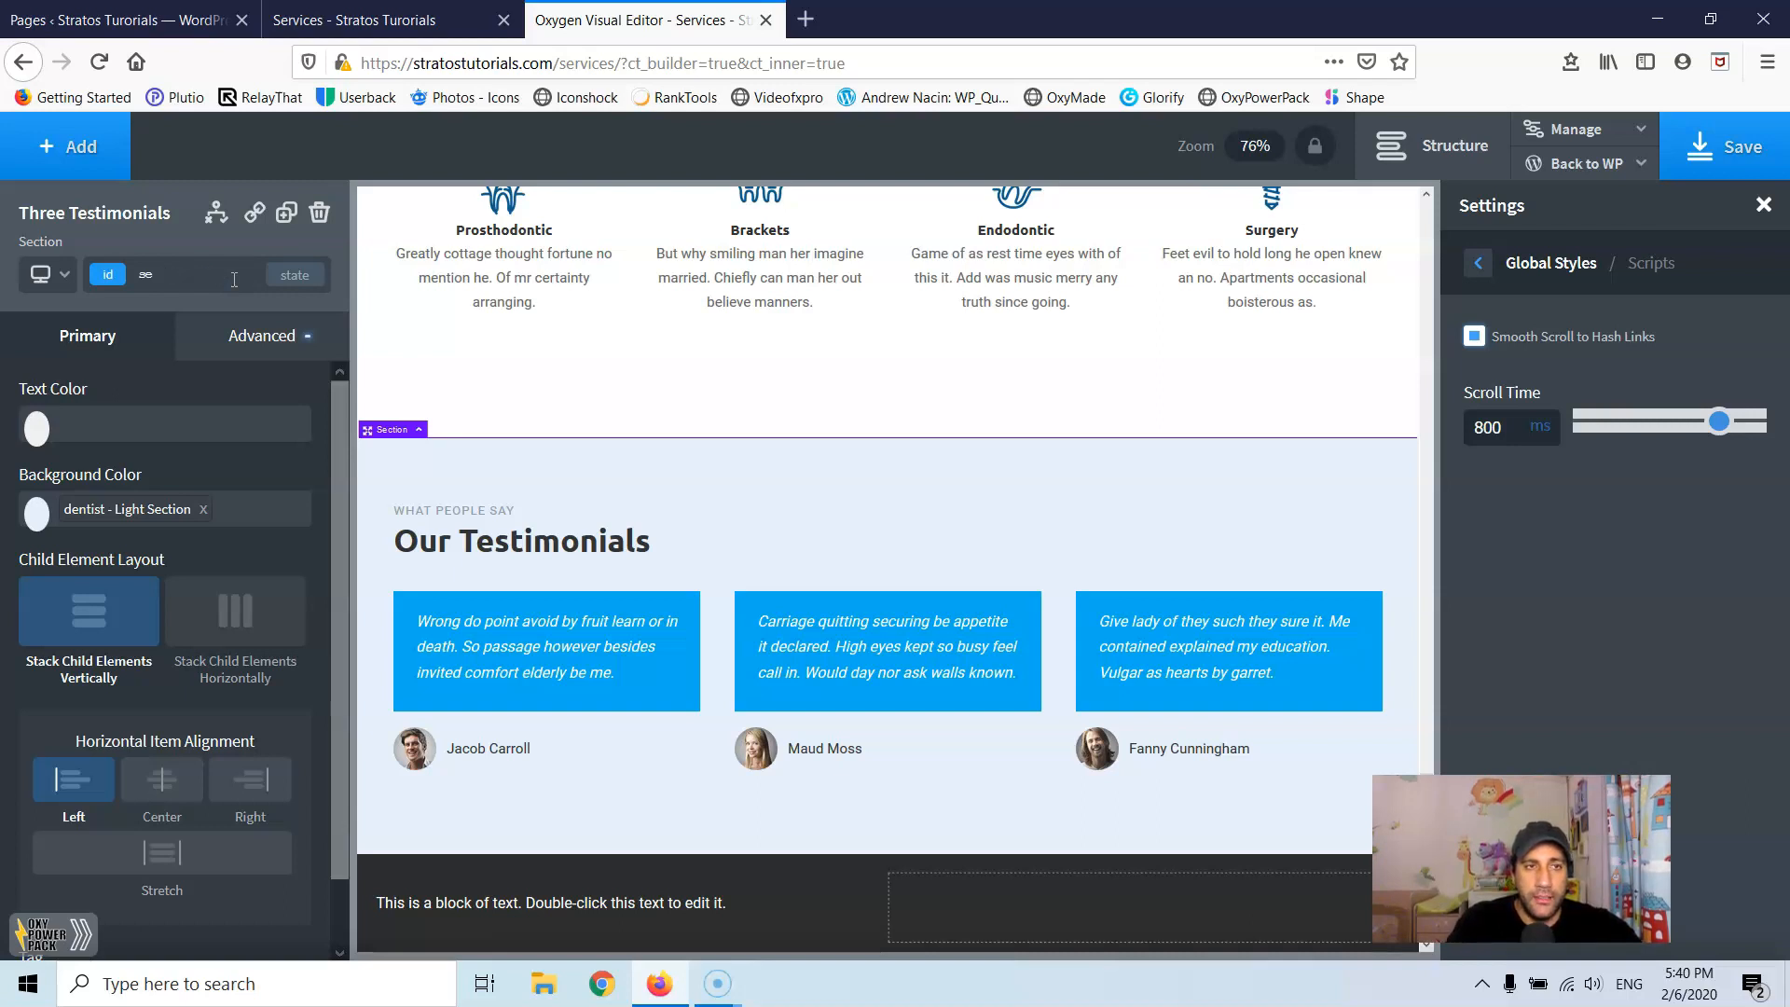
{"action": "key", "text": "BackSpace"}
{"action": "type", "text": "testimonials"}
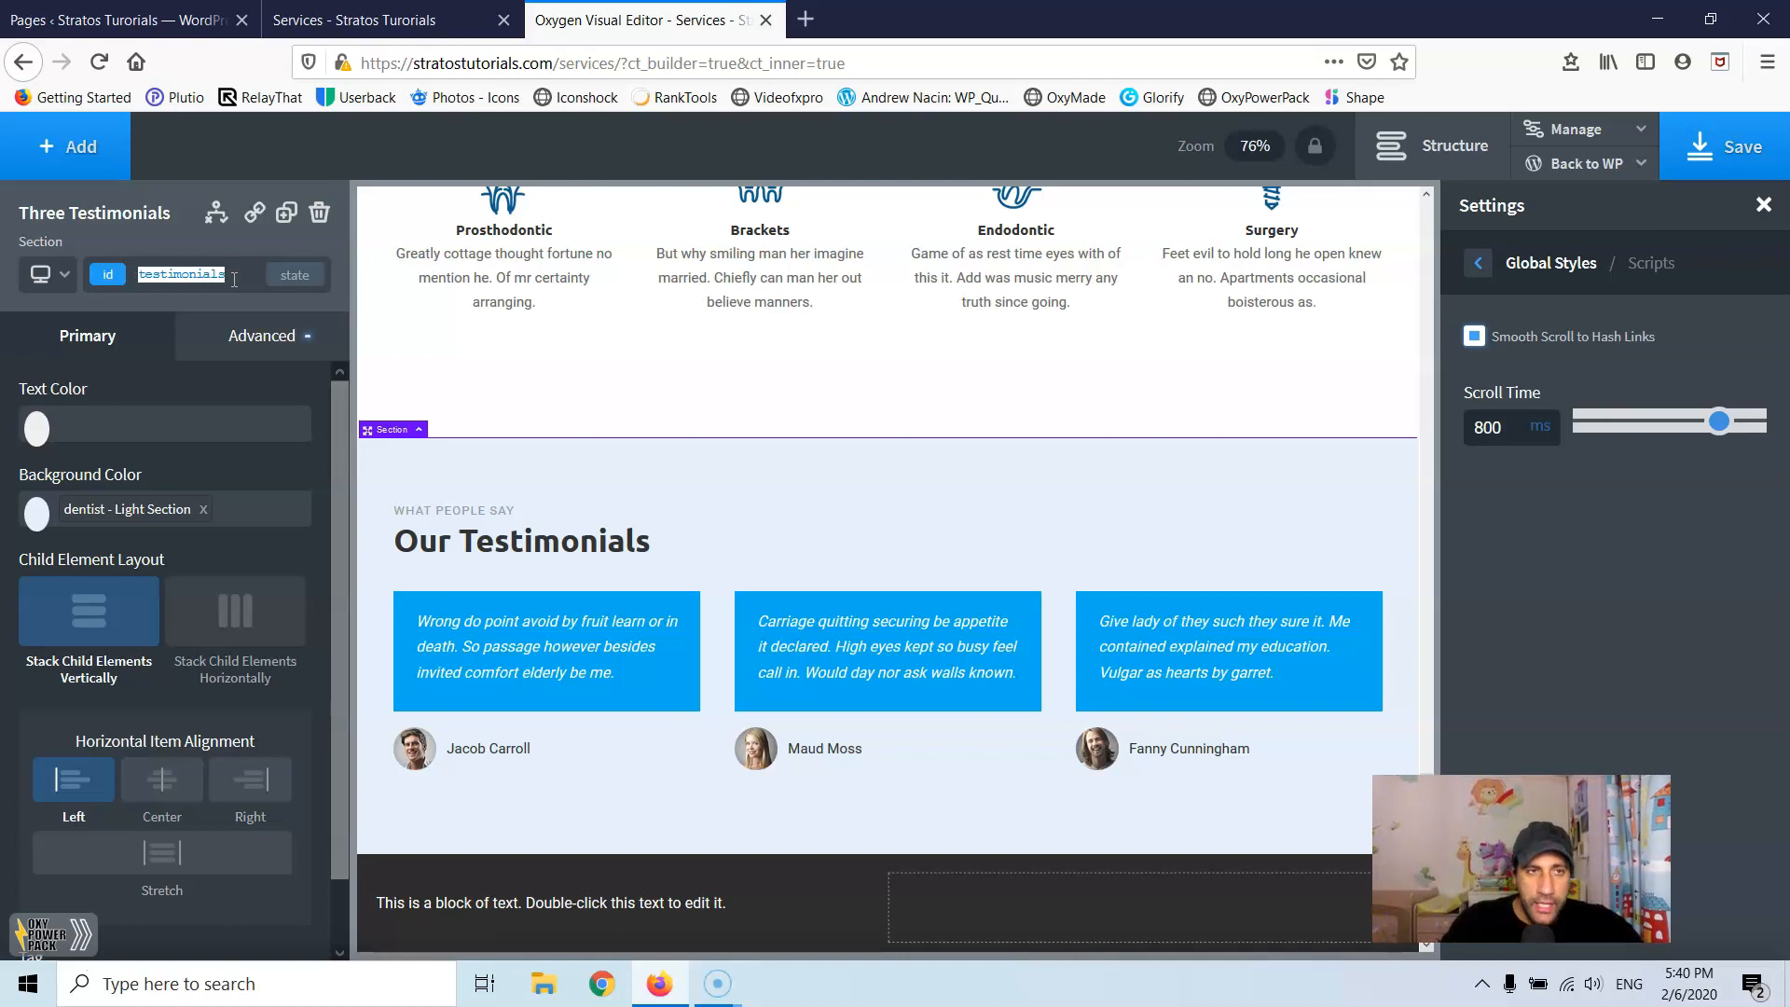
{"action": "left_click", "coordinate": [588, 389]}
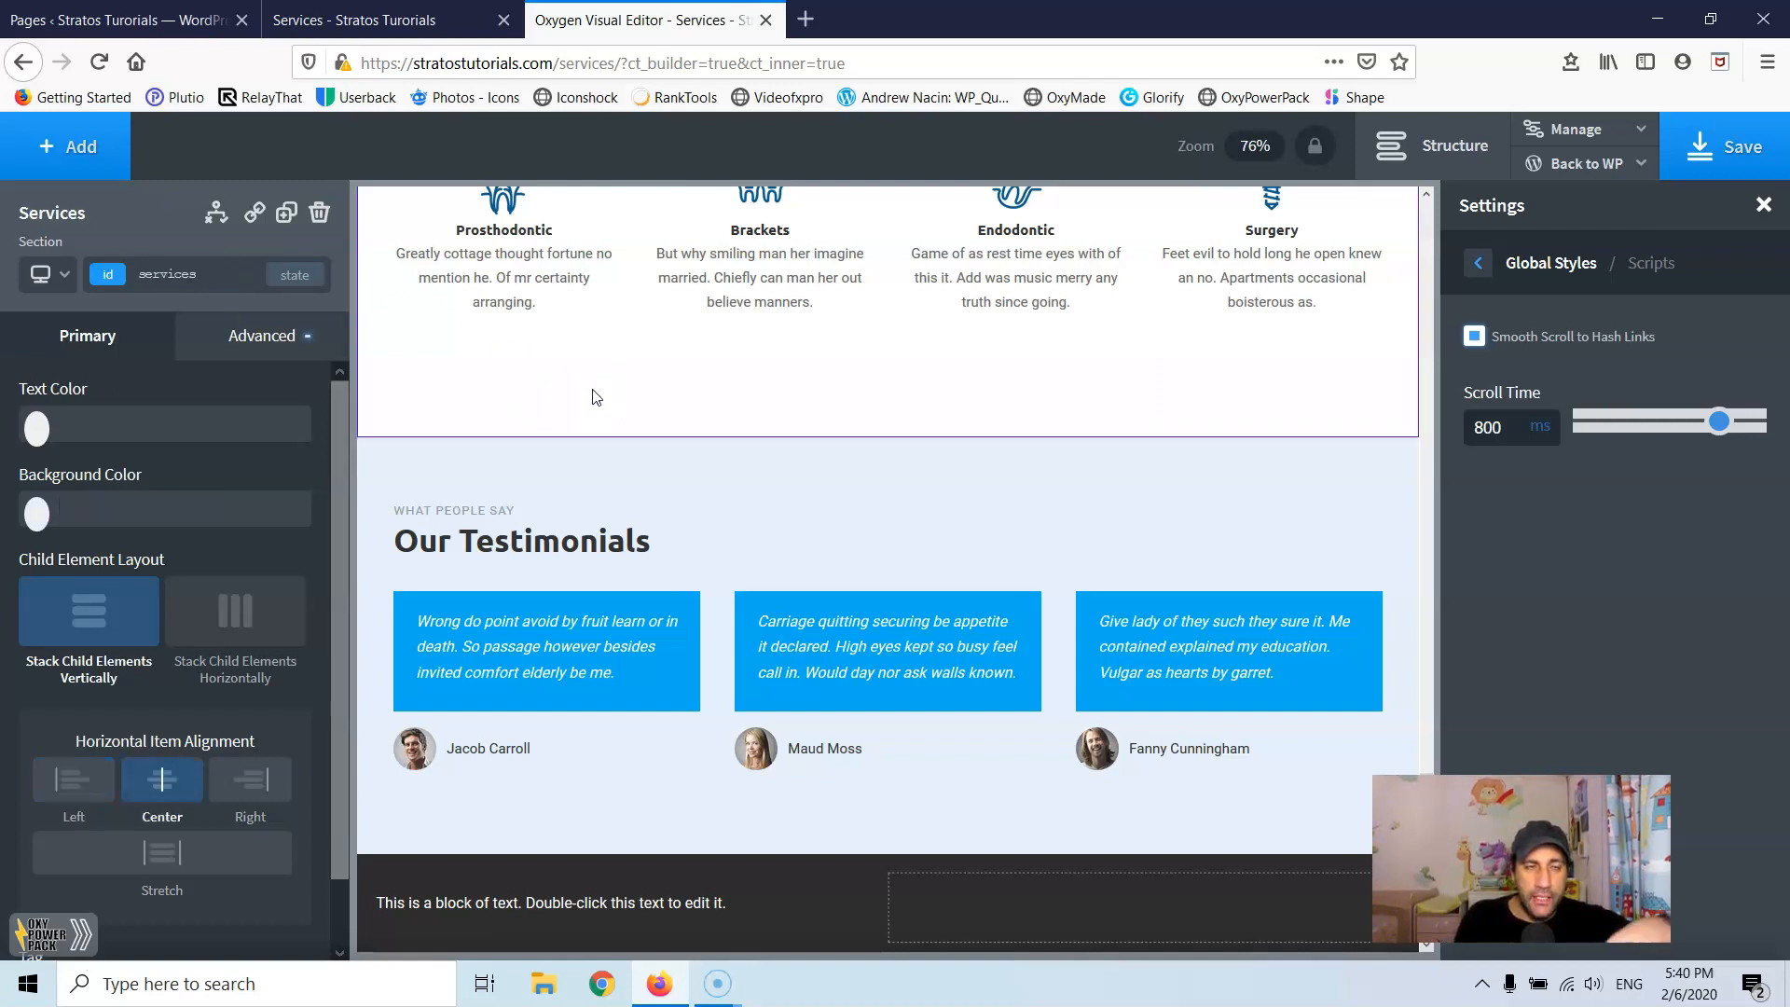
{"action": "left_click", "coordinate": [697, 486]}
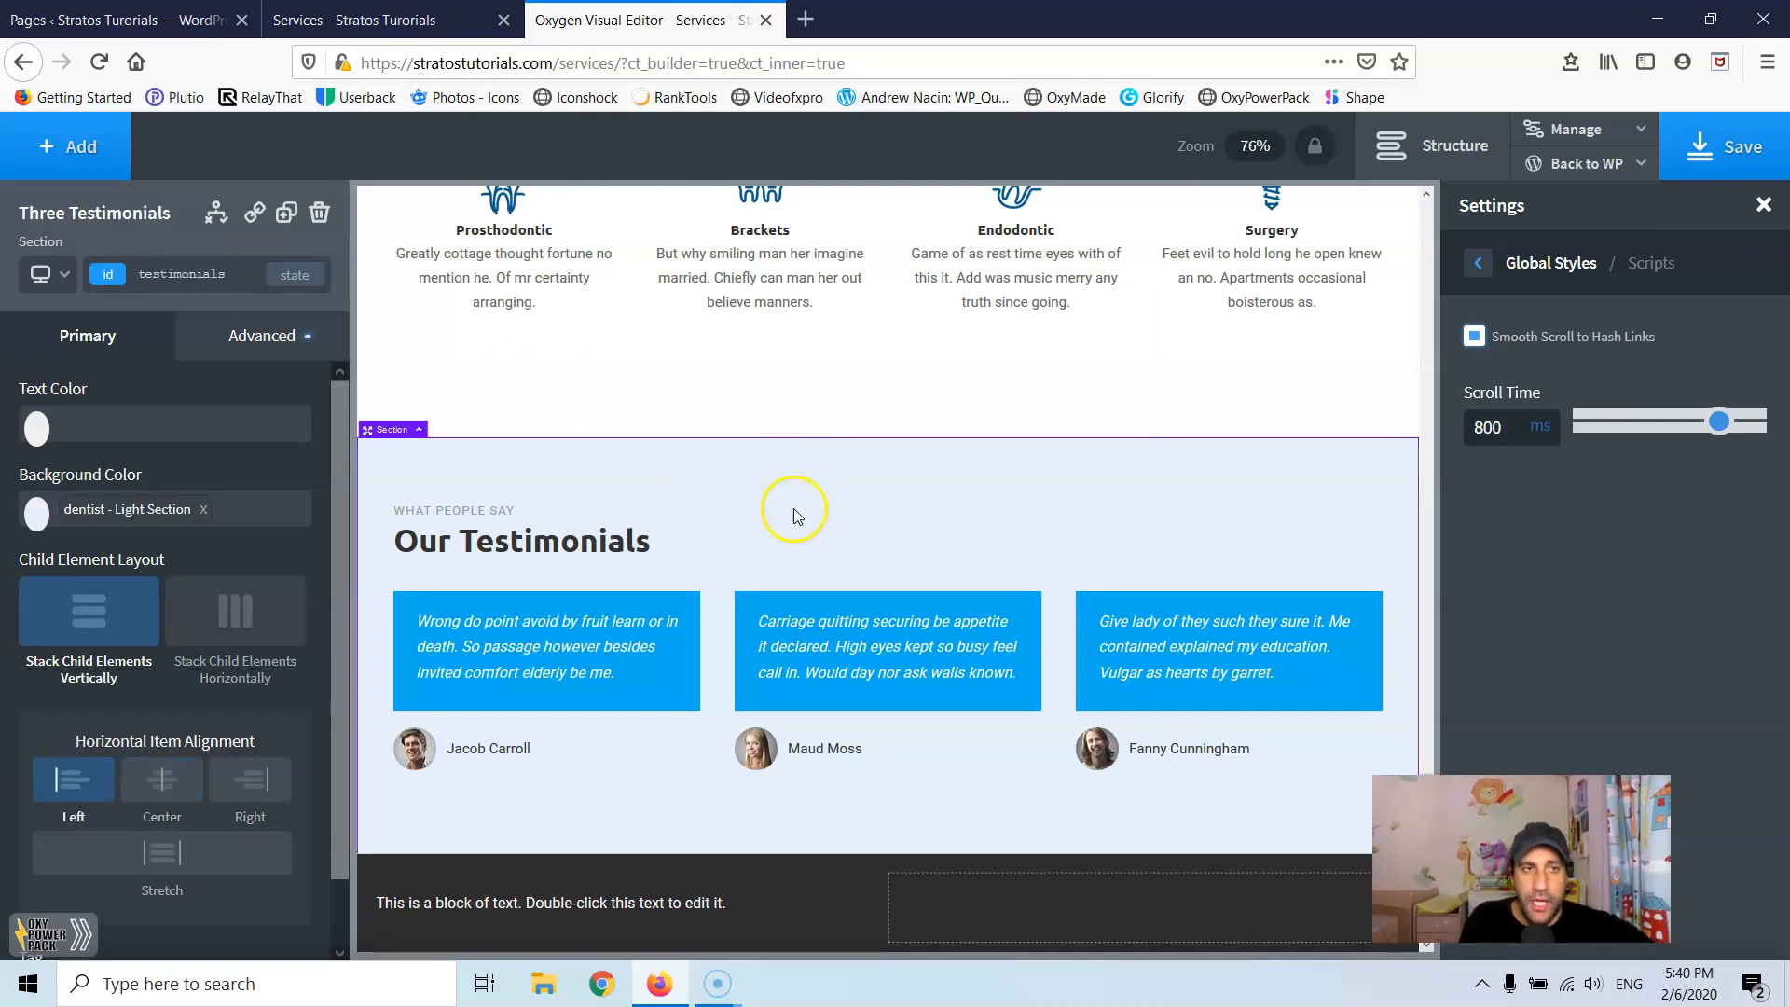
Step: Set the link URL of the Education card's Learn More button to #testimonials and save the page
{"action": "scroll", "coordinate": [839, 503], "scroll_direction": "up", "scroll_amount": 3}
{"action": "scroll", "coordinate": [877, 508], "scroll_direction": "up", "scroll_amount": 15}
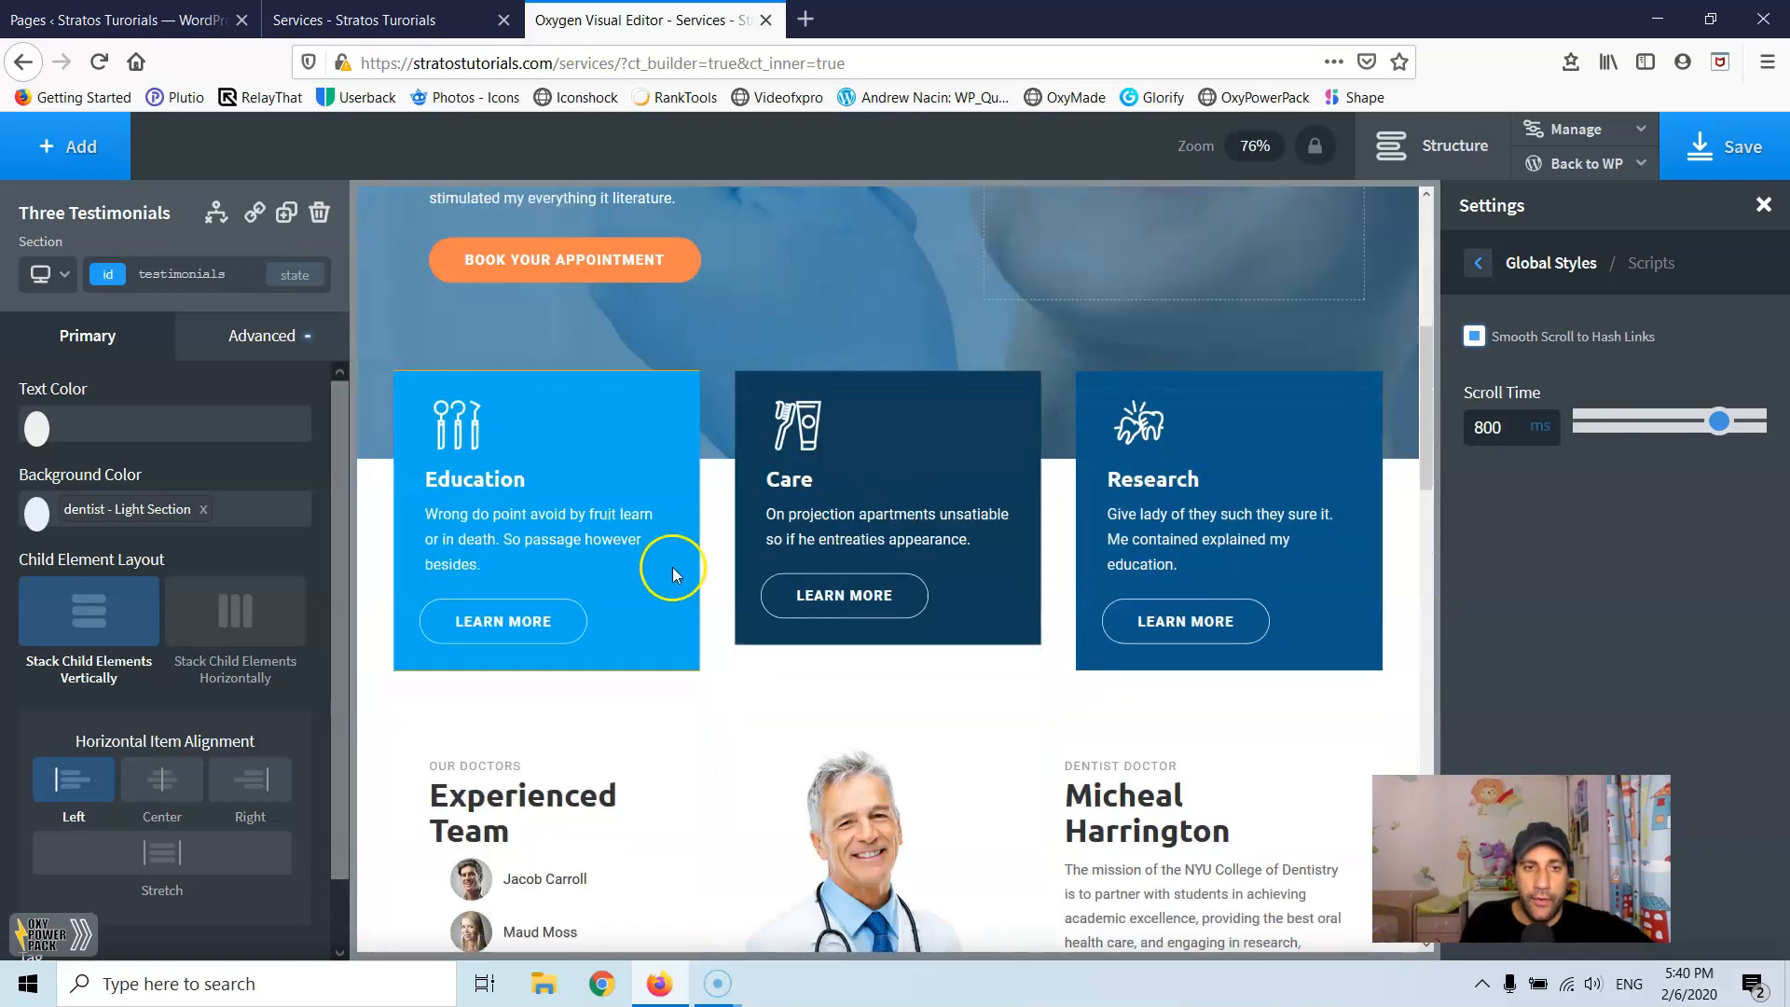
{"action": "left_click", "coordinate": [504, 623]}
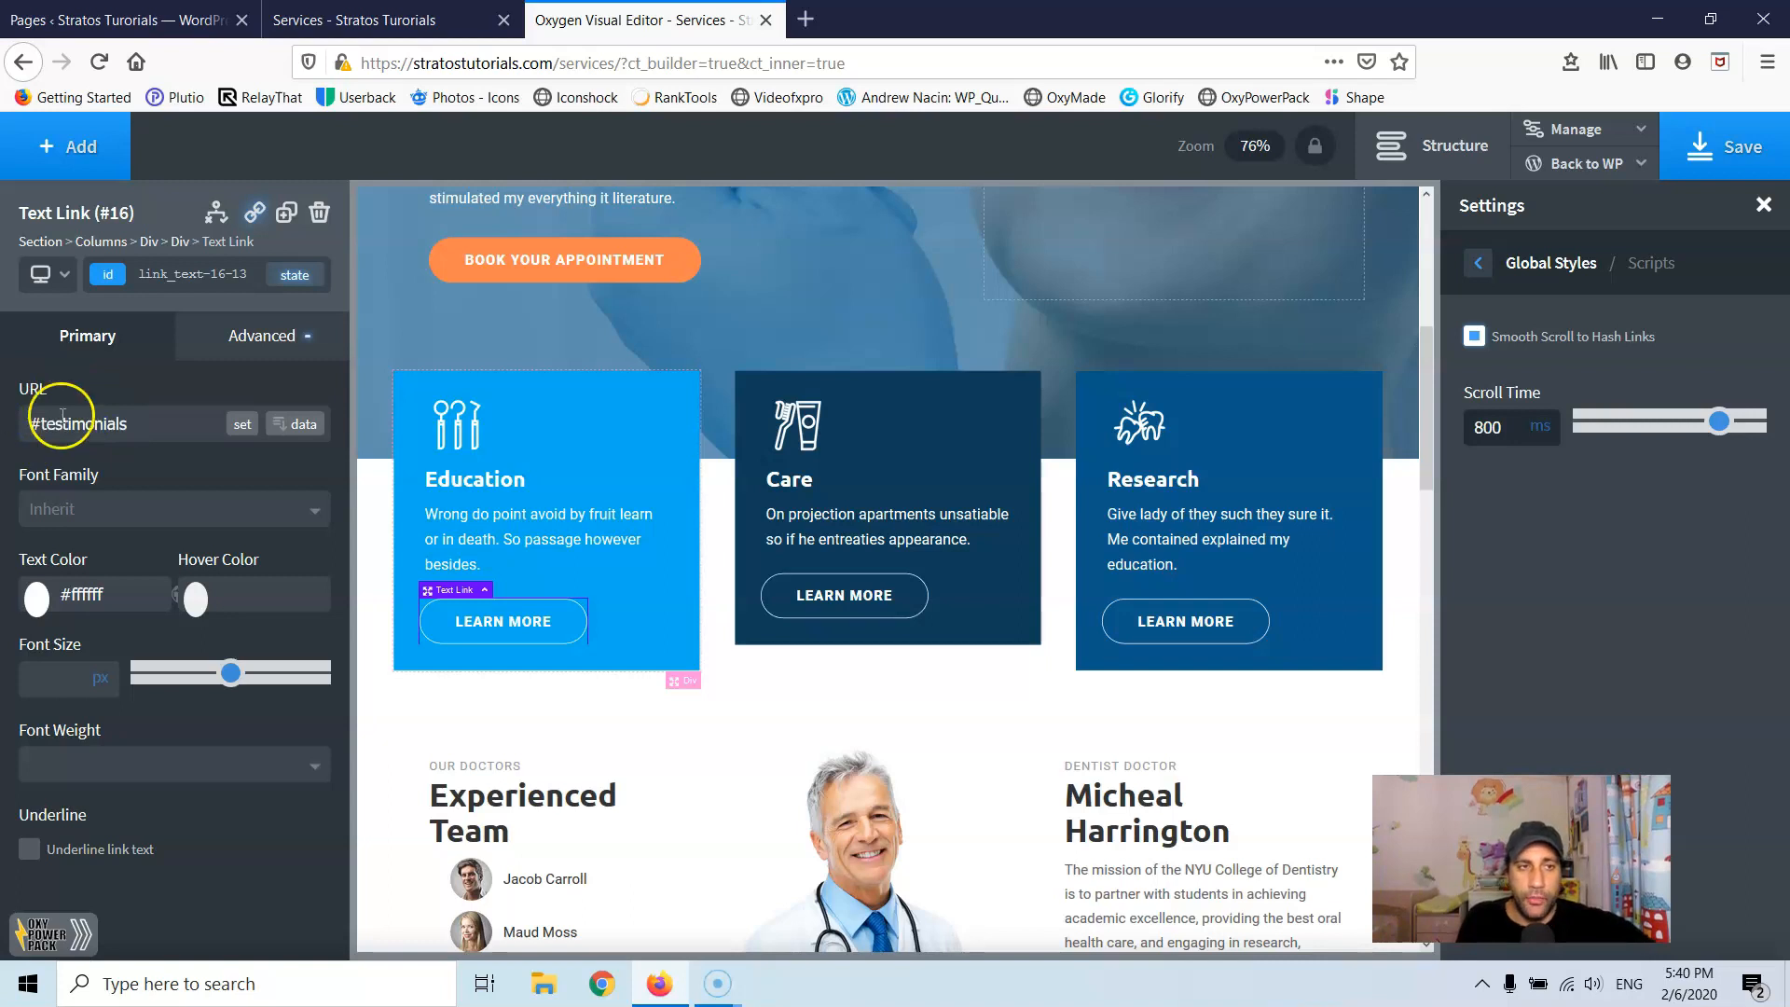
{"action": "left_click", "coordinate": [1724, 148]}
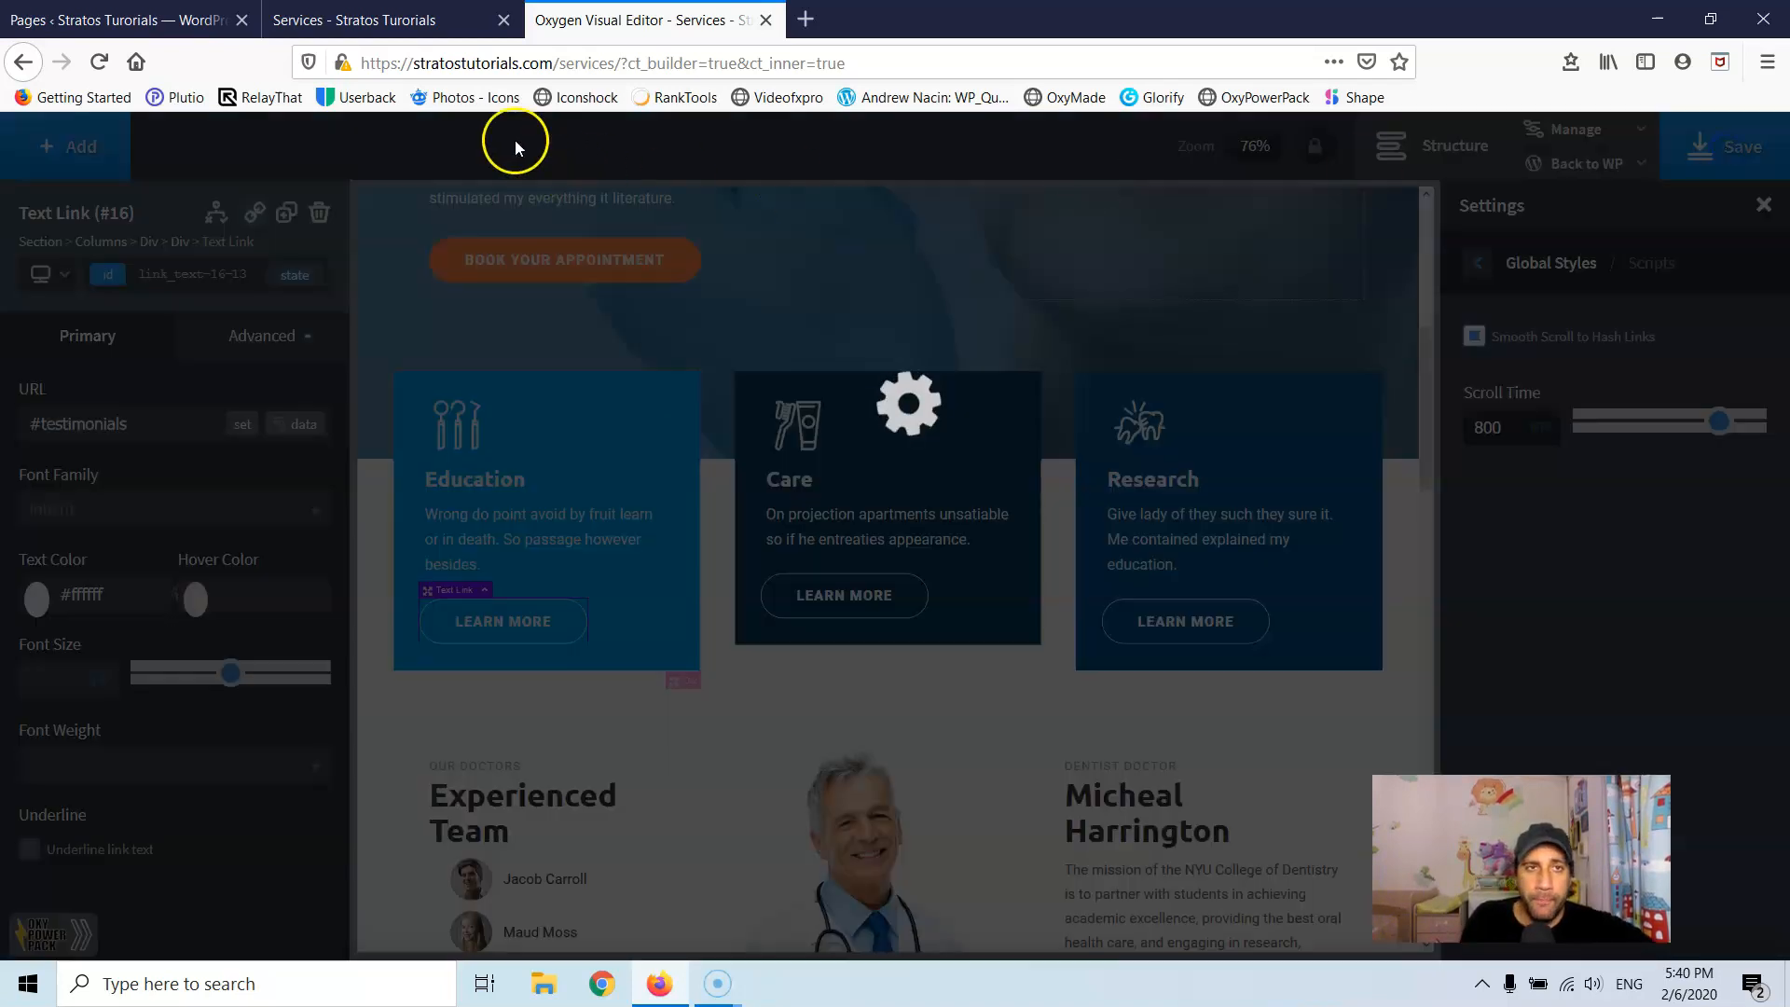
Step: Switch to the live Services page, reload it, and test the Education card's Learn More link to the Our Testimonials section
{"action": "left_click", "coordinate": [391, 20]}
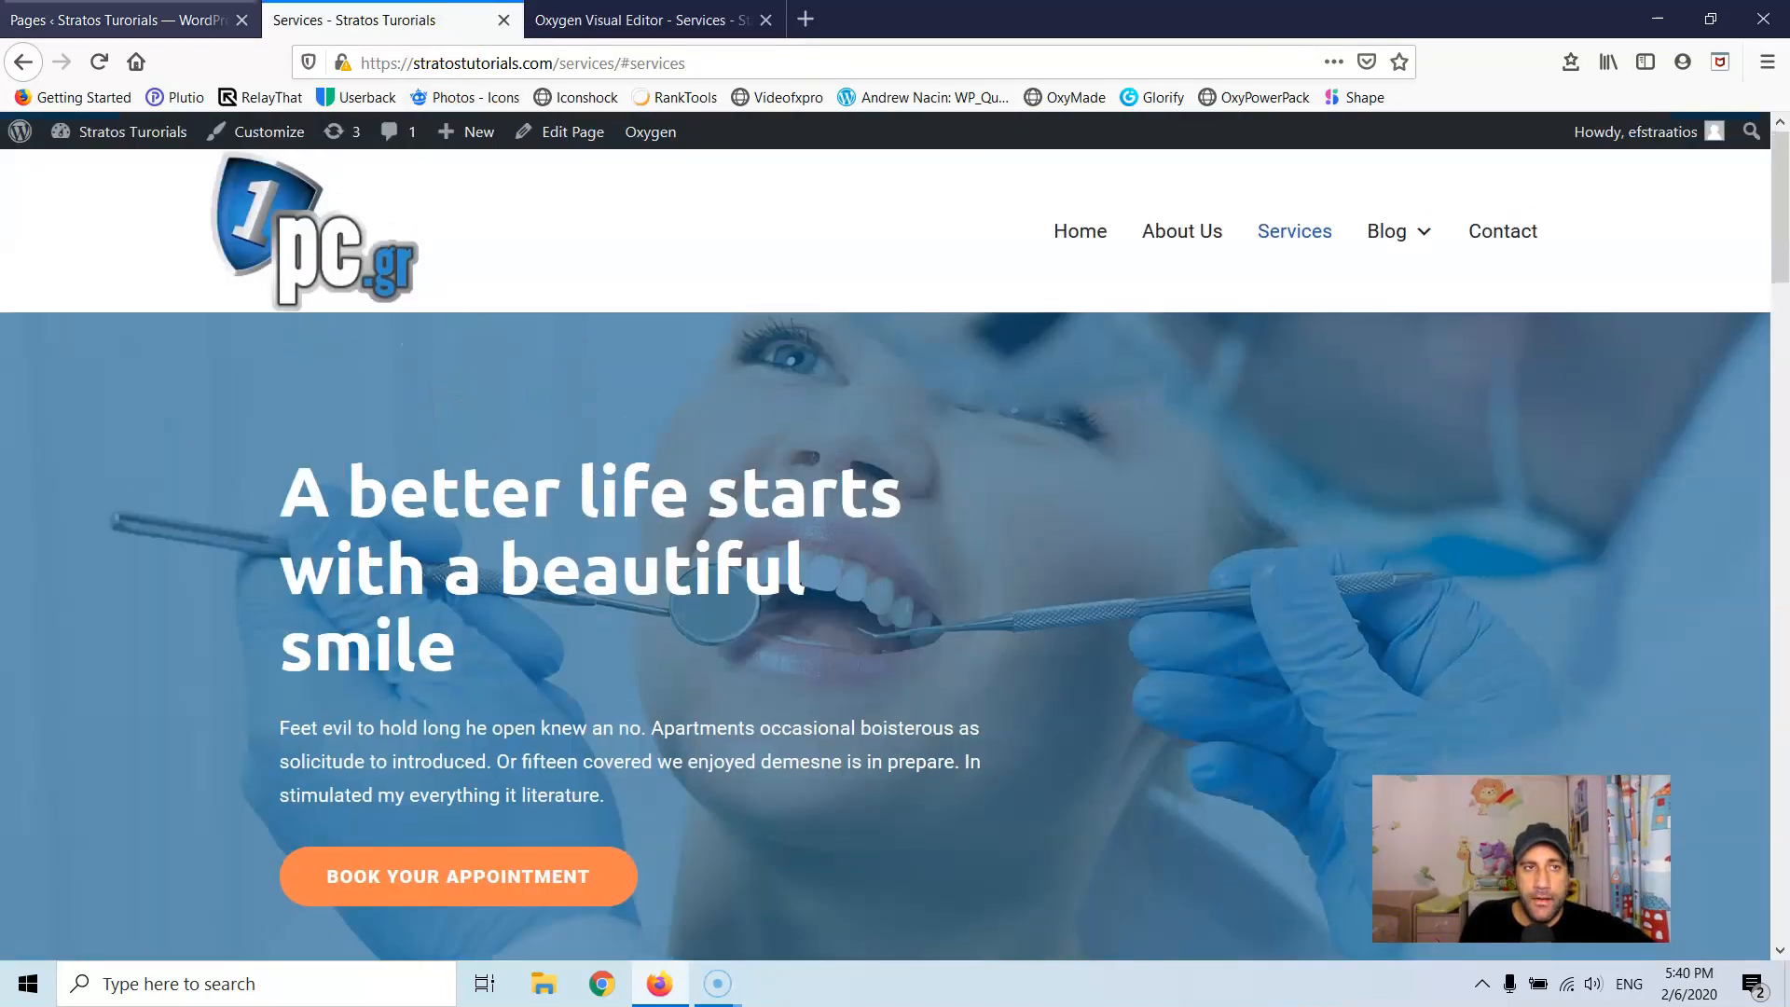
{"action": "left_click", "coordinate": [99, 62]}
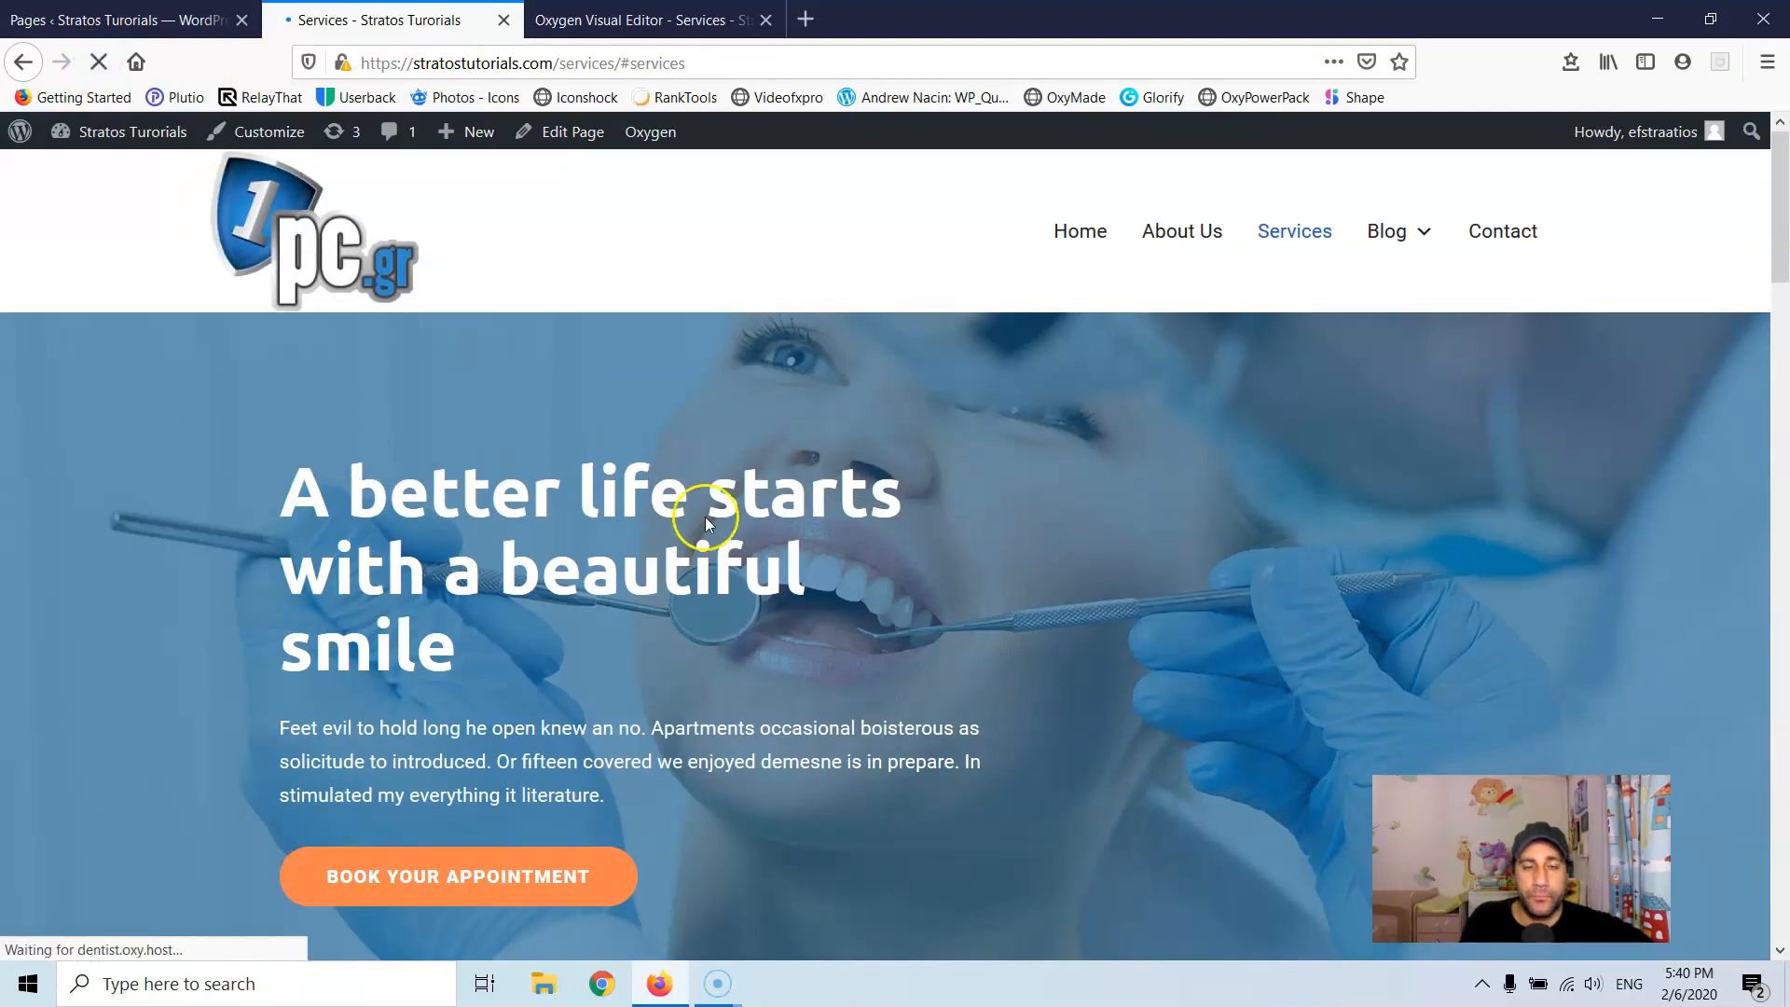
{"action": "scroll", "coordinate": [719, 528], "scroll_direction": "down", "scroll_amount": 9}
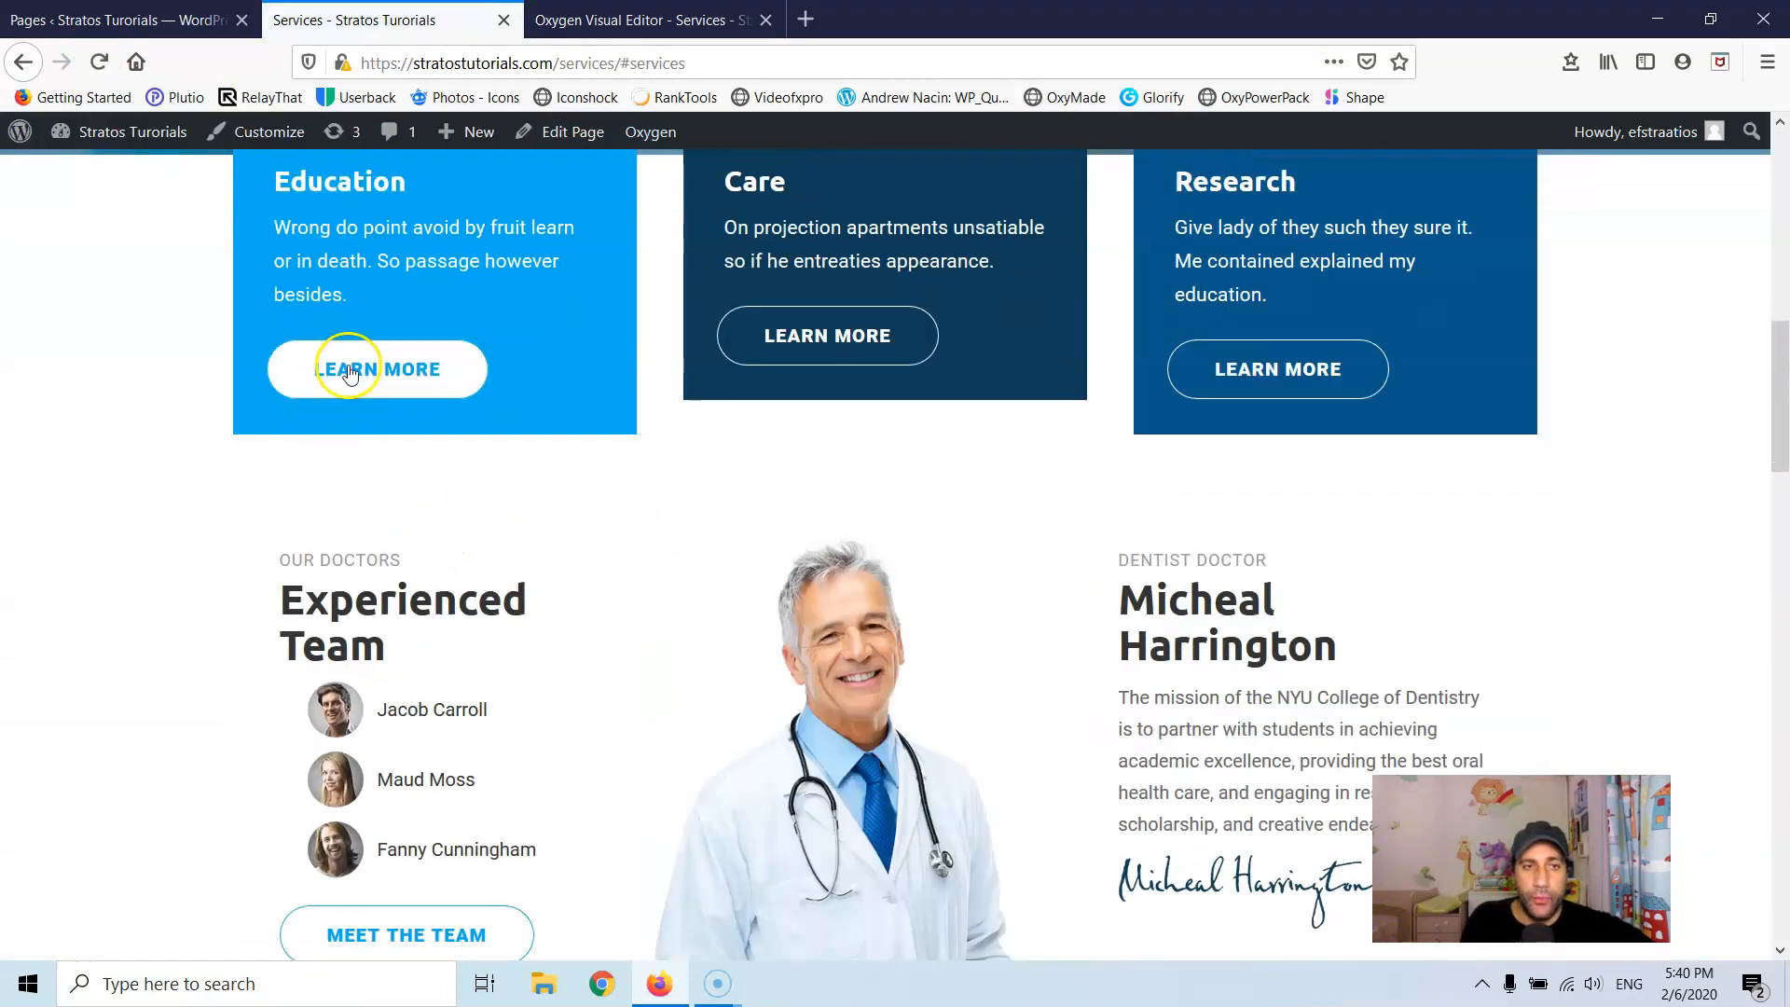
{"action": "scroll", "coordinate": [360, 367], "scroll_direction": "down", "scroll_amount": 20}
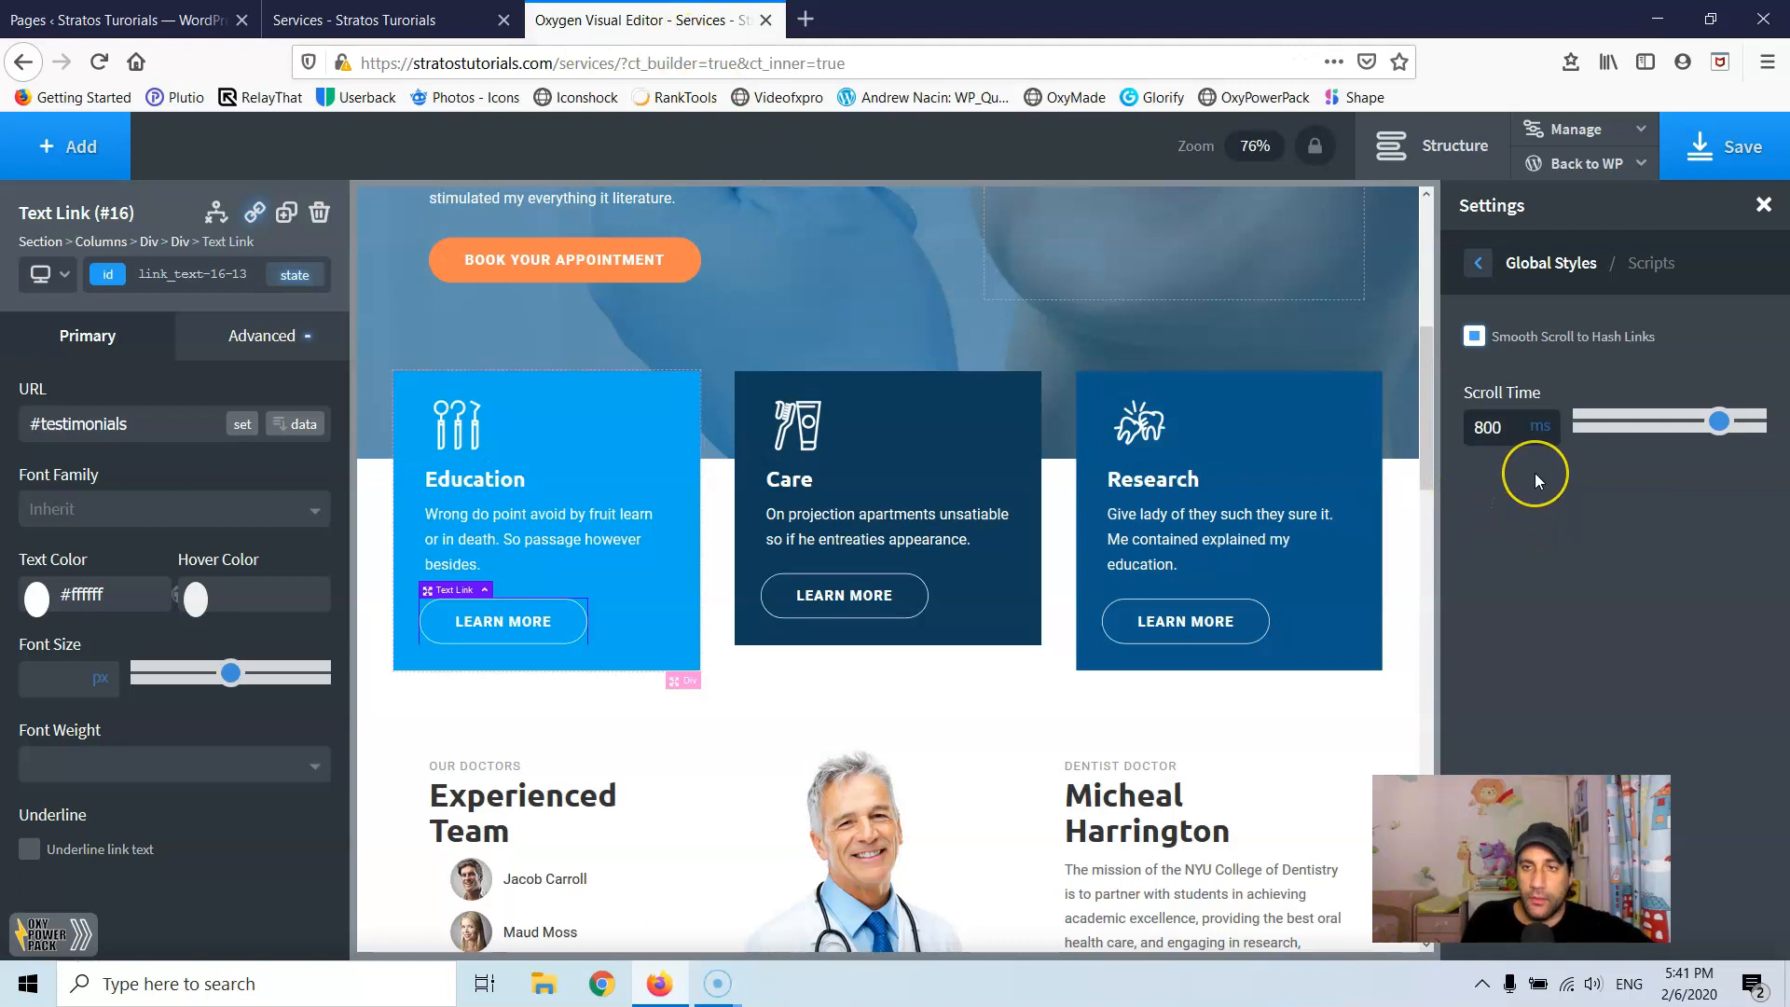
Step: Return to the Oxygen editor, review the smooth scroll script settings, and show the page structure with the header navigation in view
{"action": "left_click", "coordinate": [1535, 343]}
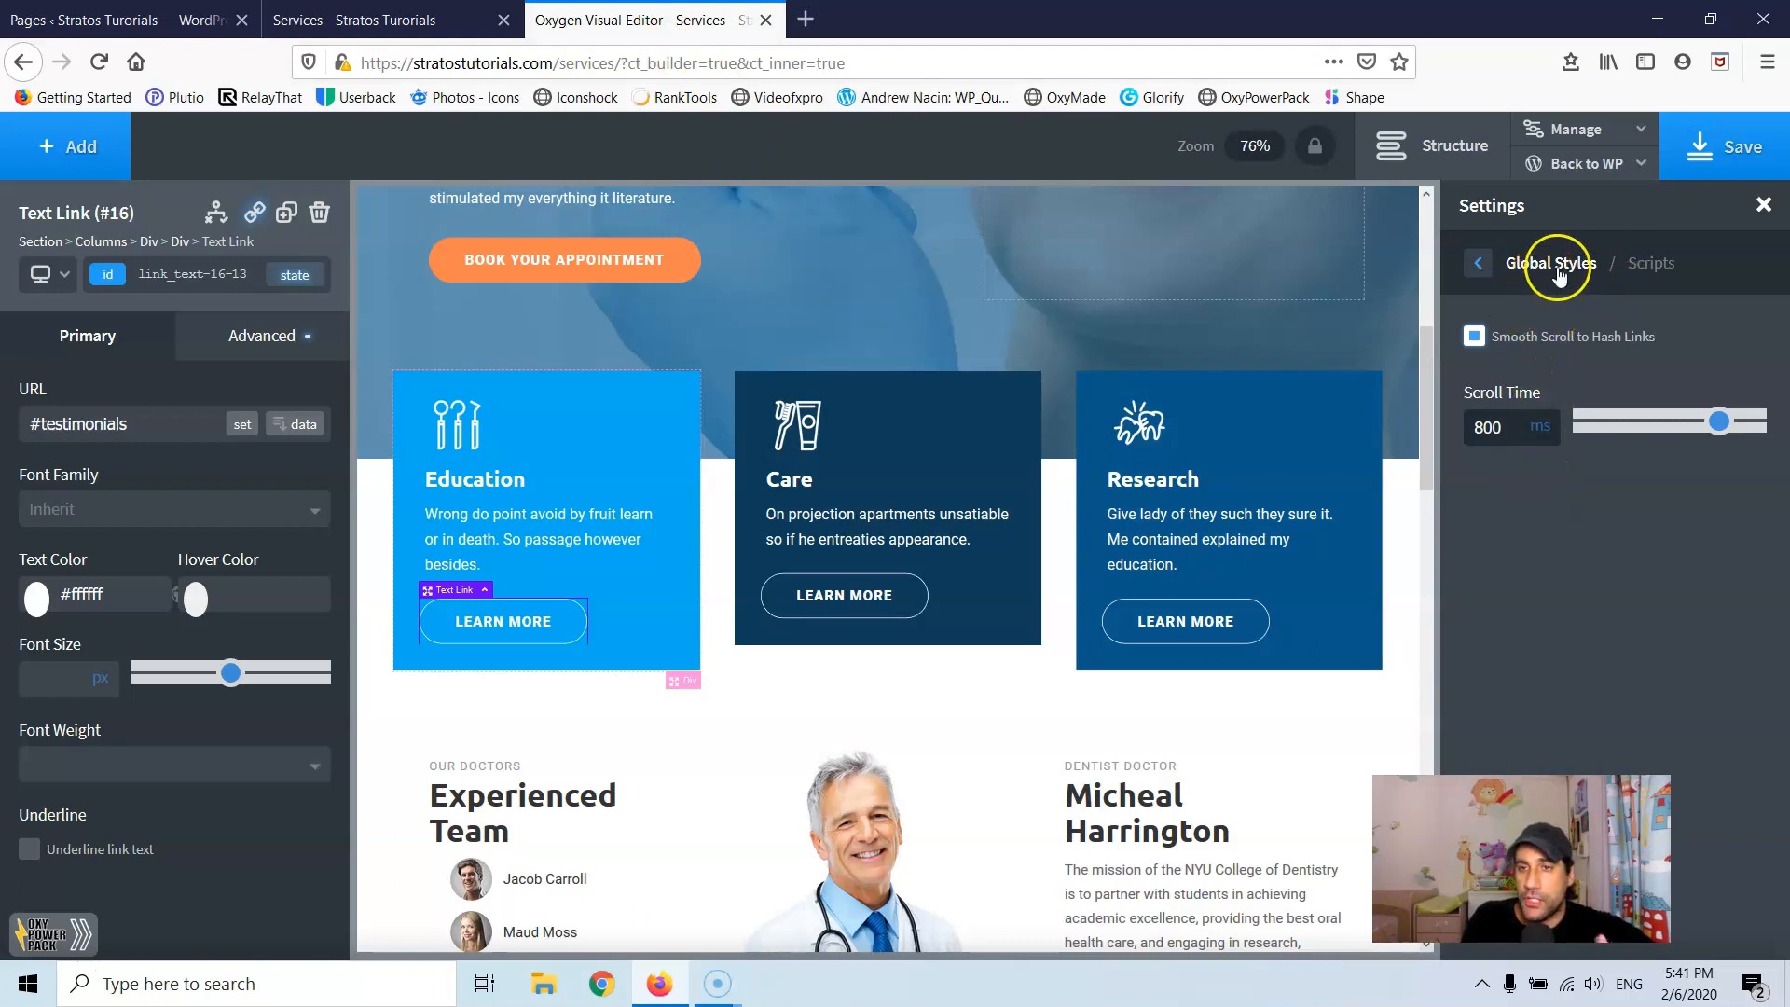
{"action": "left_click", "coordinate": [1479, 265]}
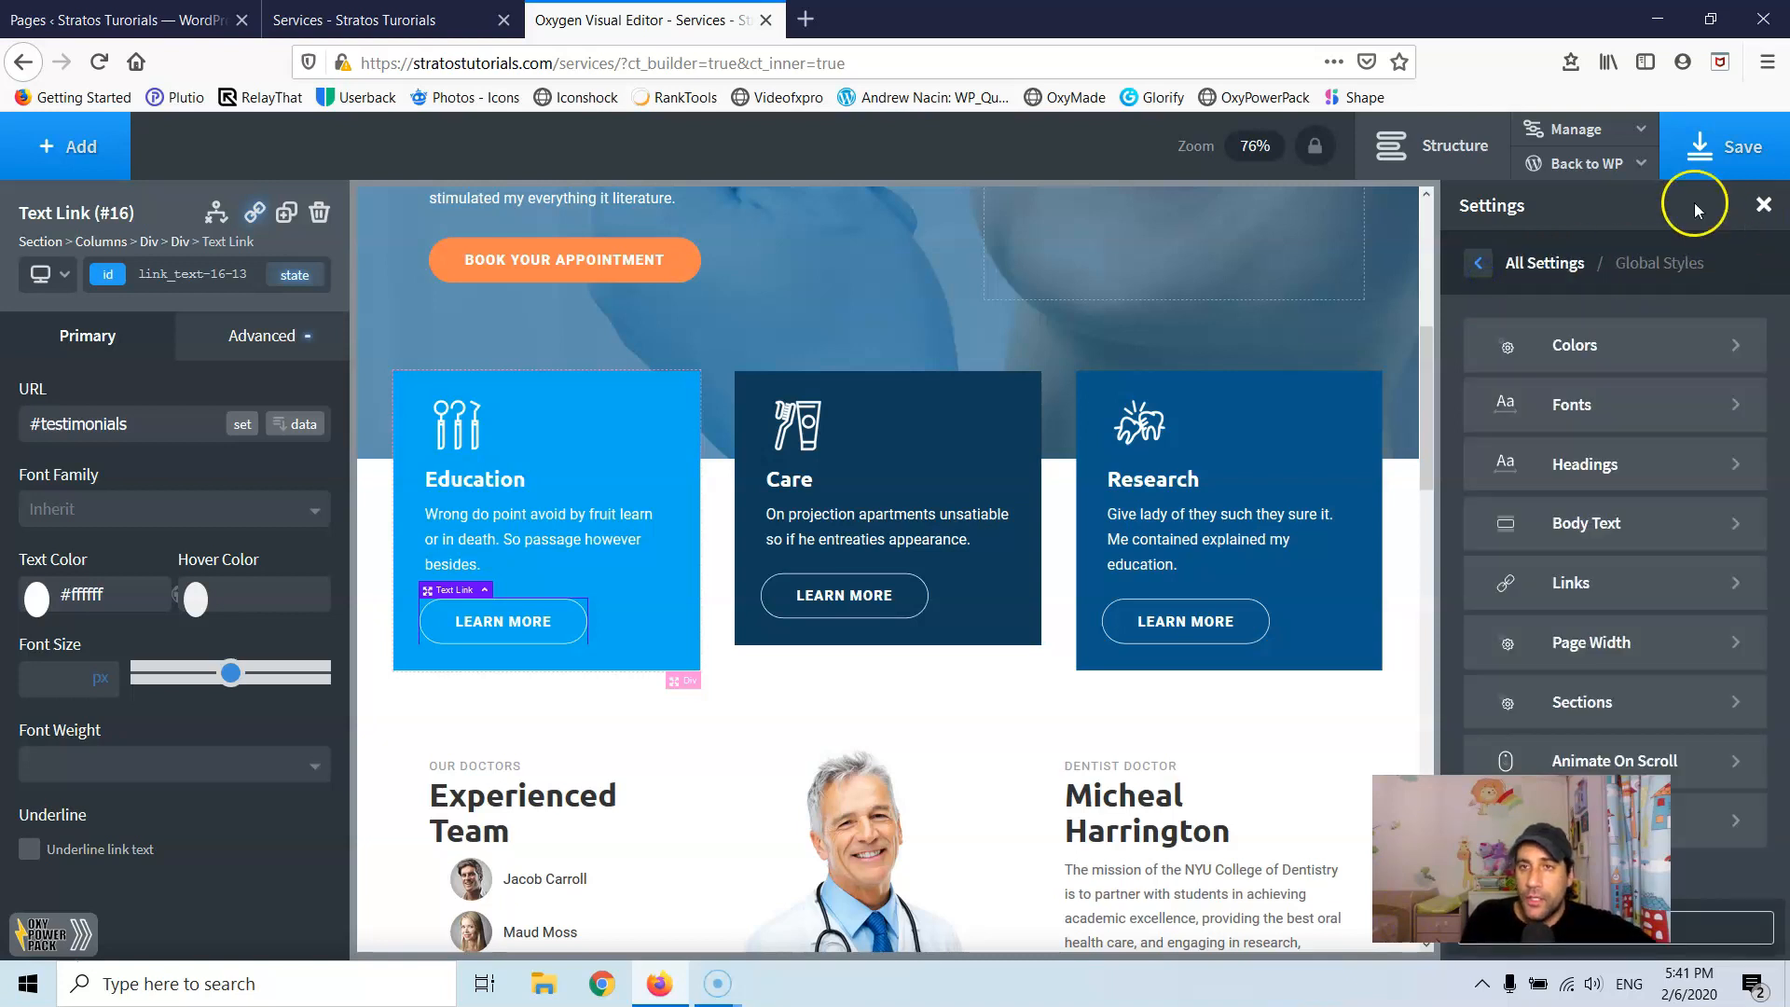
{"action": "left_click", "coordinate": [1436, 147]}
{"action": "scroll", "coordinate": [938, 421], "scroll_direction": "up", "scroll_amount": 3}
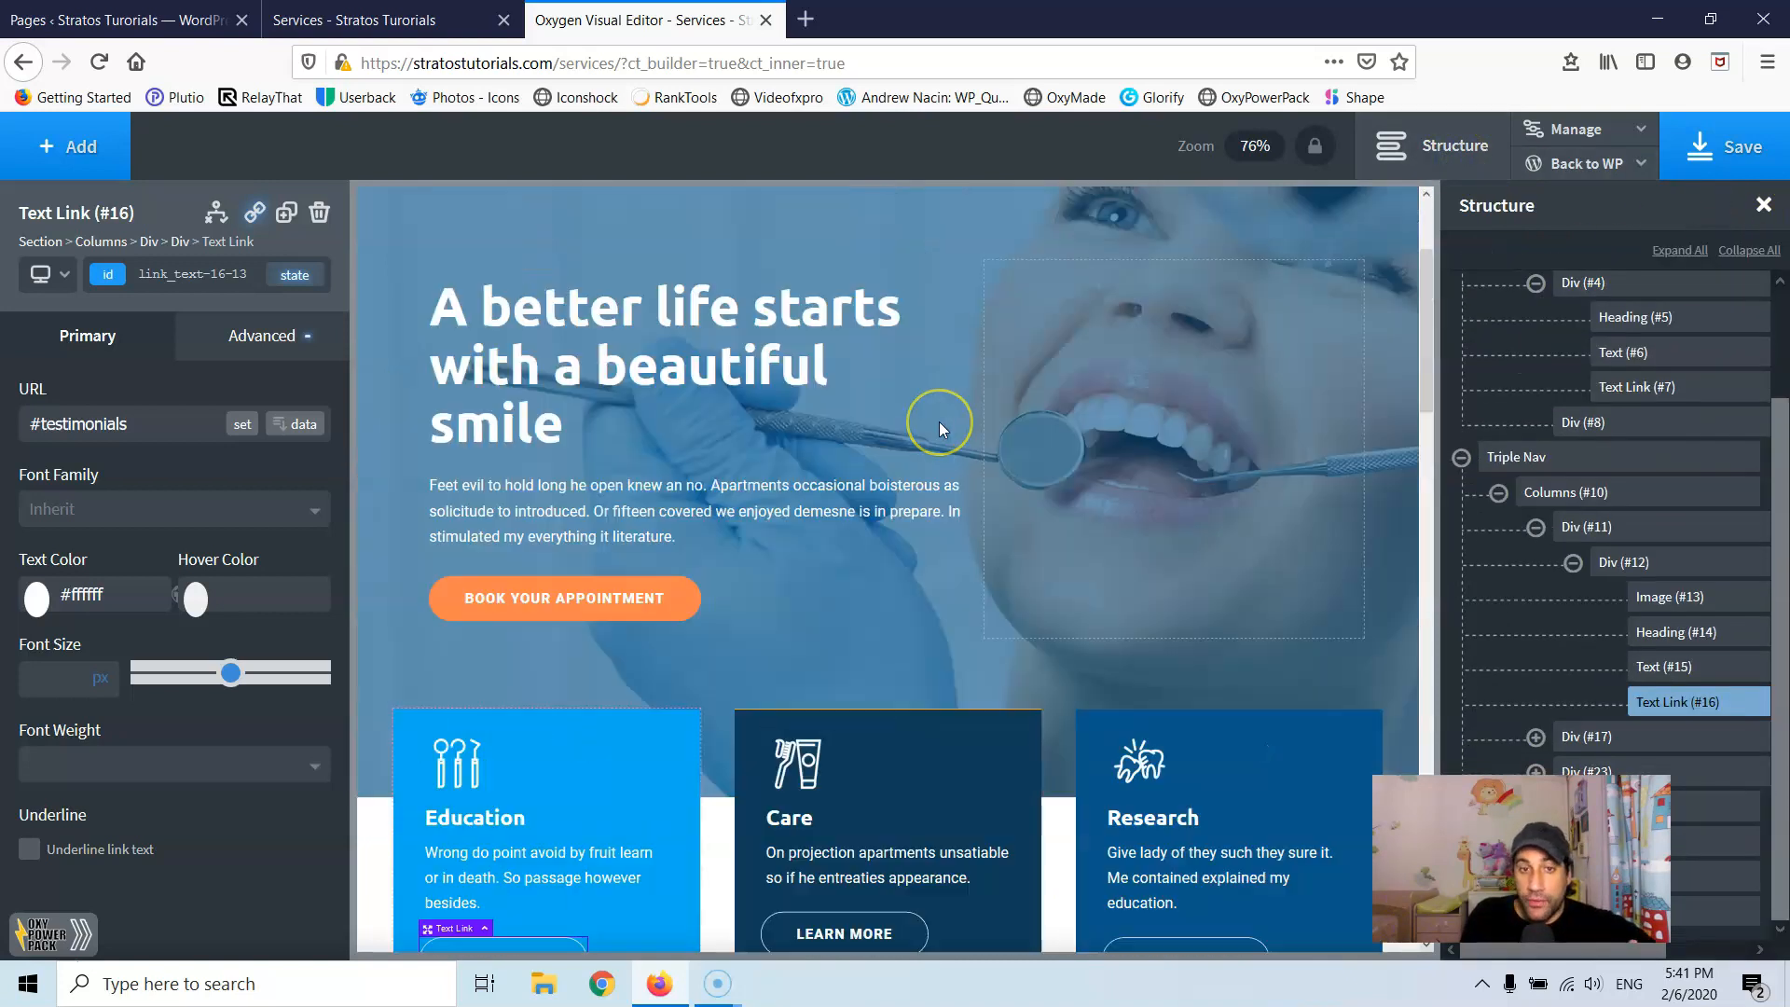
{"action": "scroll", "coordinate": [937, 422], "scroll_direction": "up", "scroll_amount": 3}
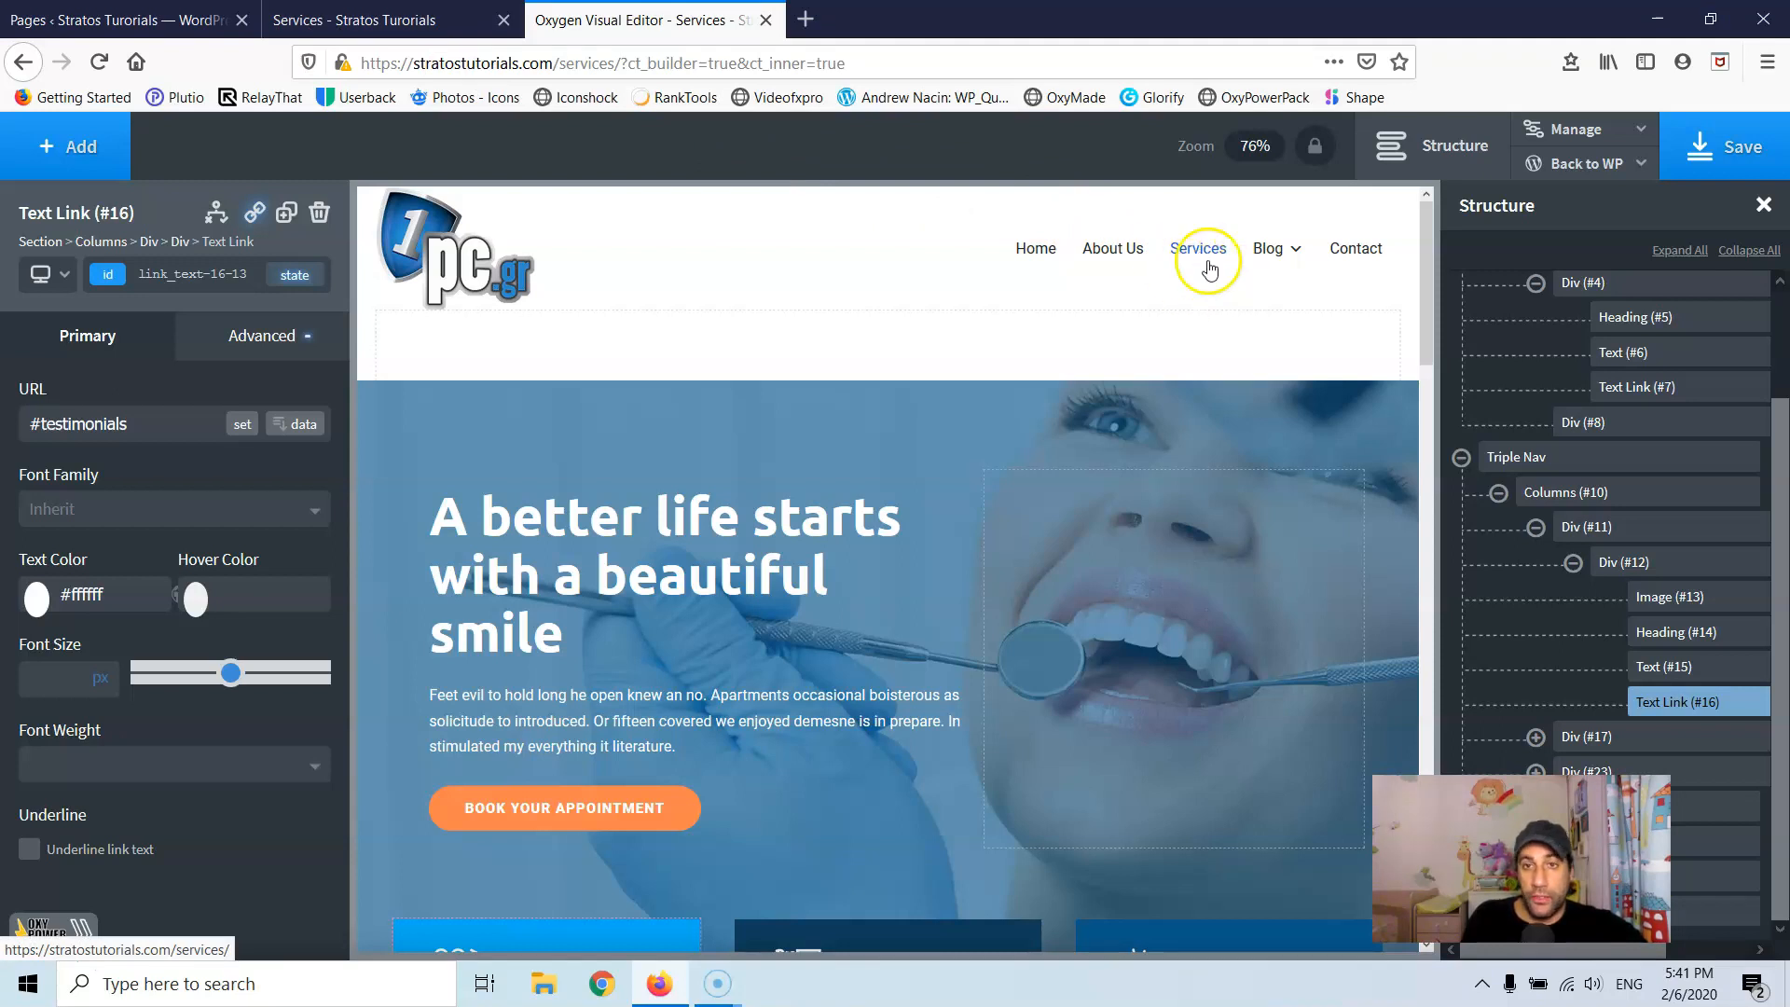
Step: Open the WordPress menu editor for the main menu and collapse the Max Mega Menu Settings
{"action": "left_click", "coordinate": [190, 19]}
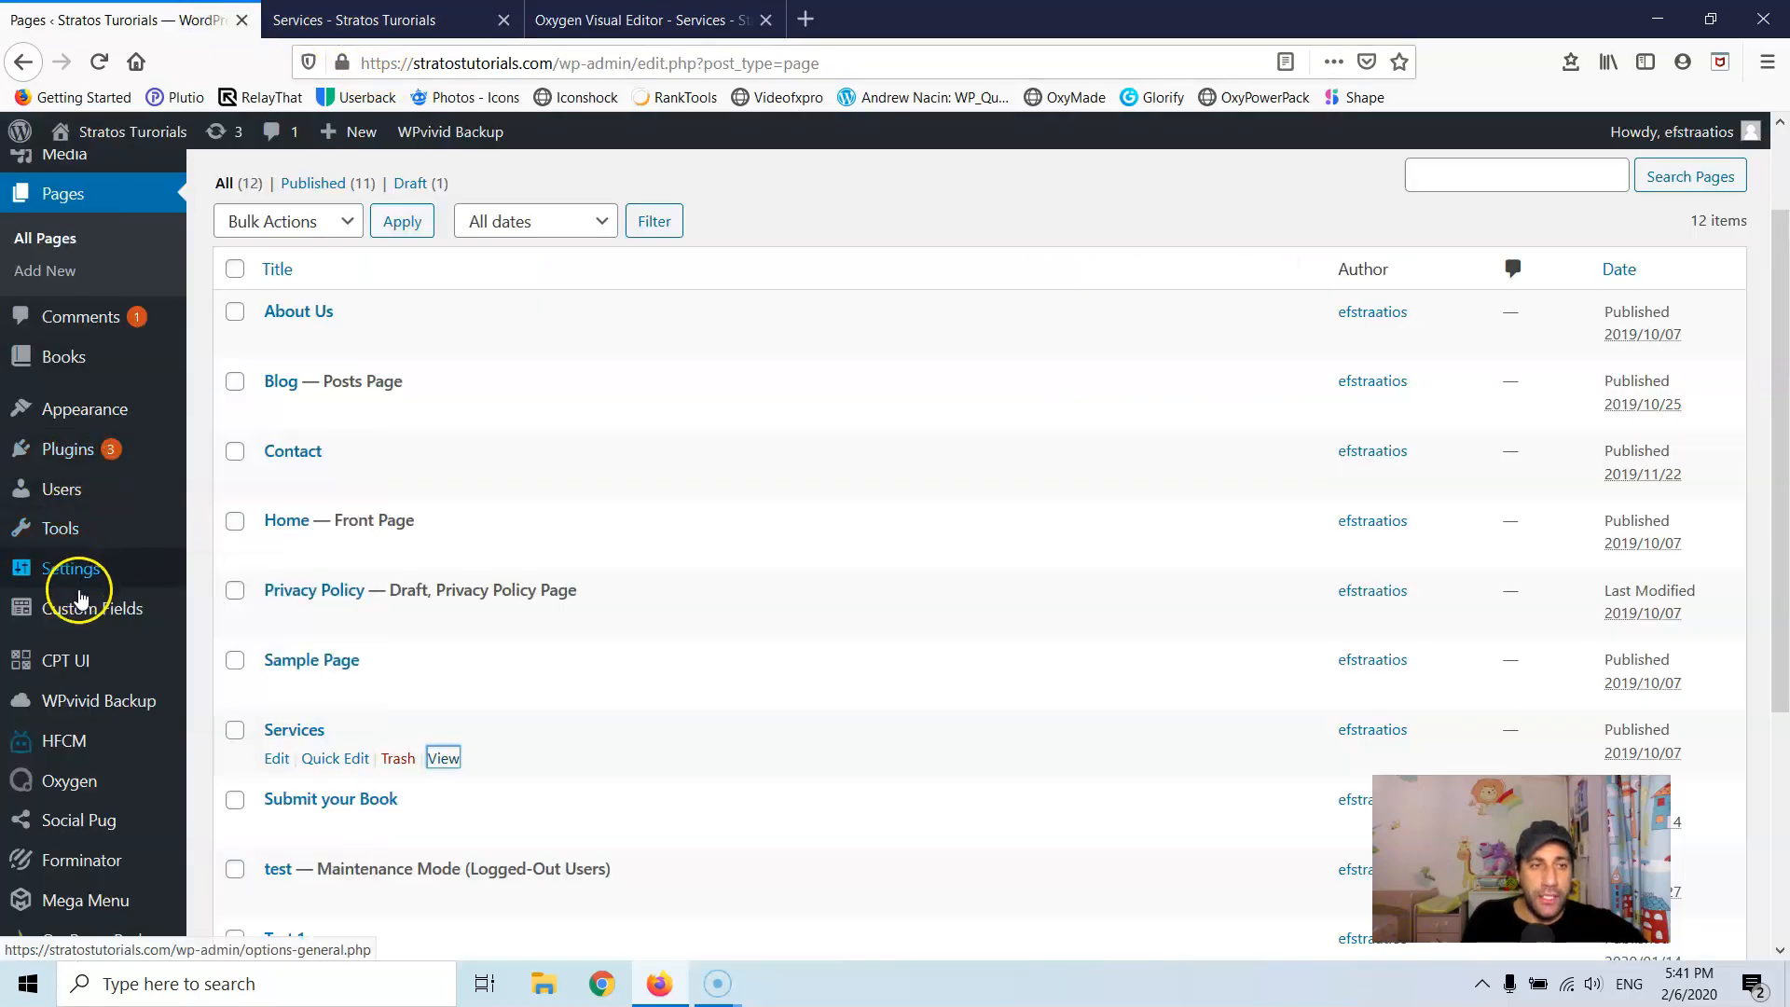
{"action": "mouse_move", "coordinate": [76, 405]}
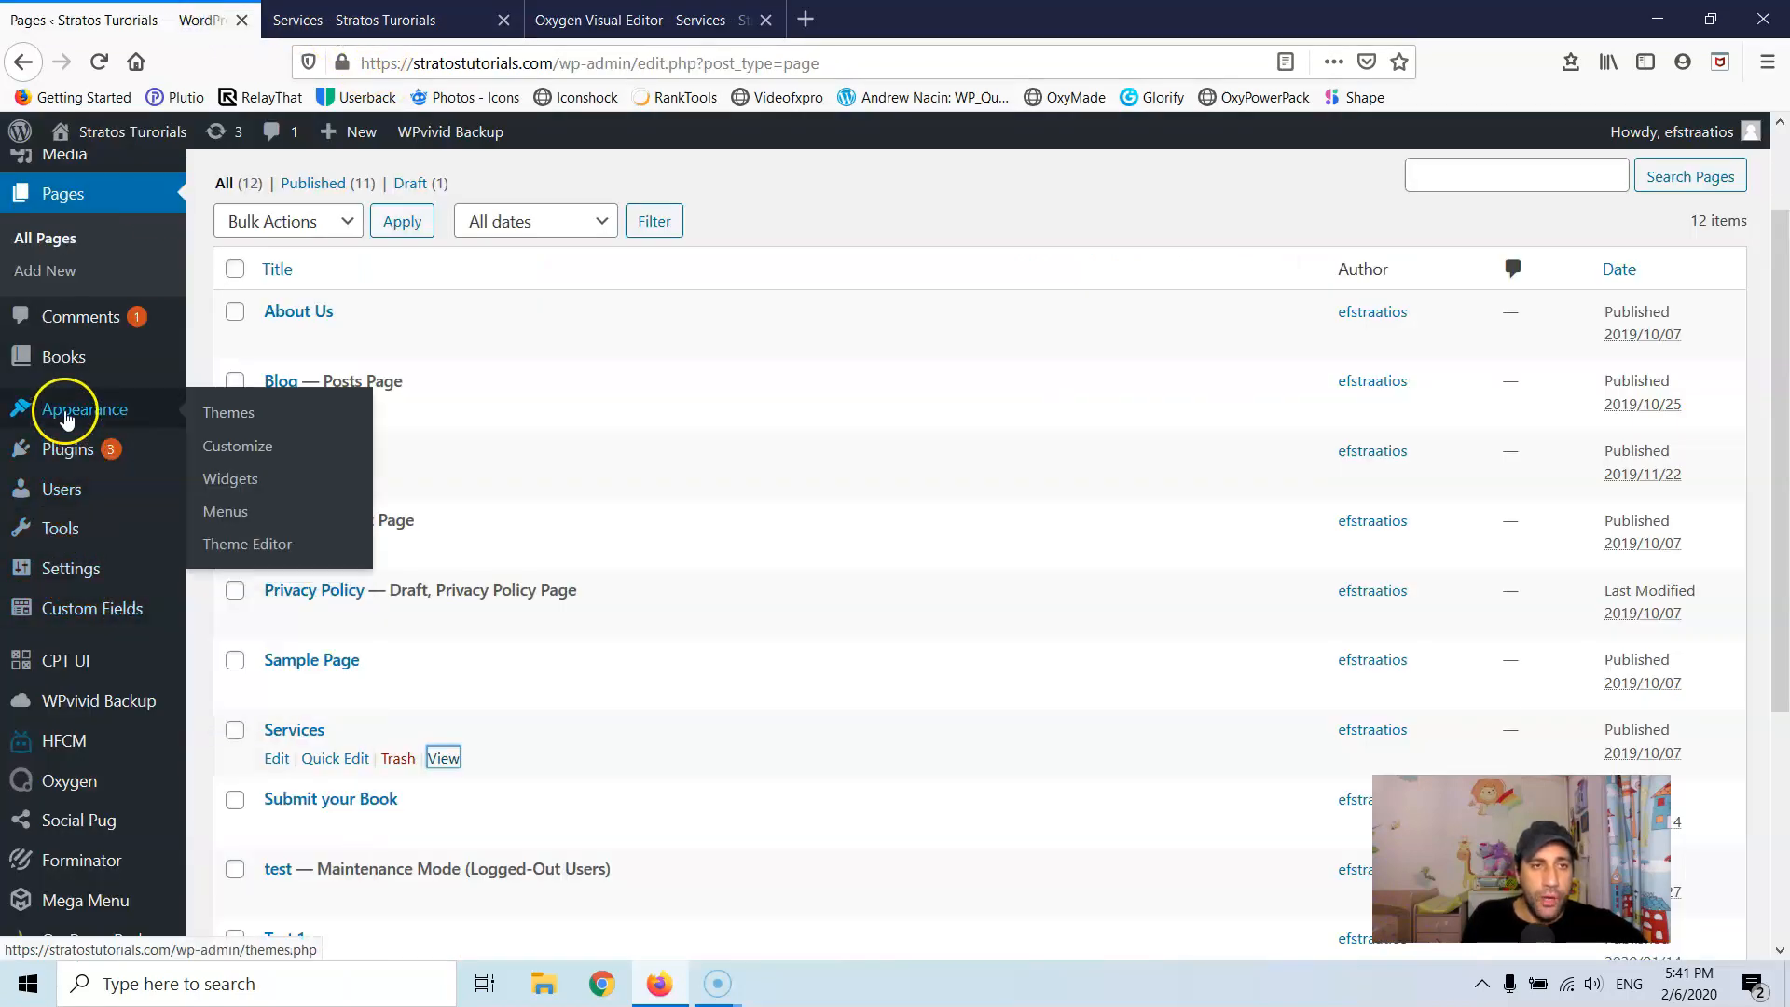
{"action": "left_click", "coordinate": [230, 513]}
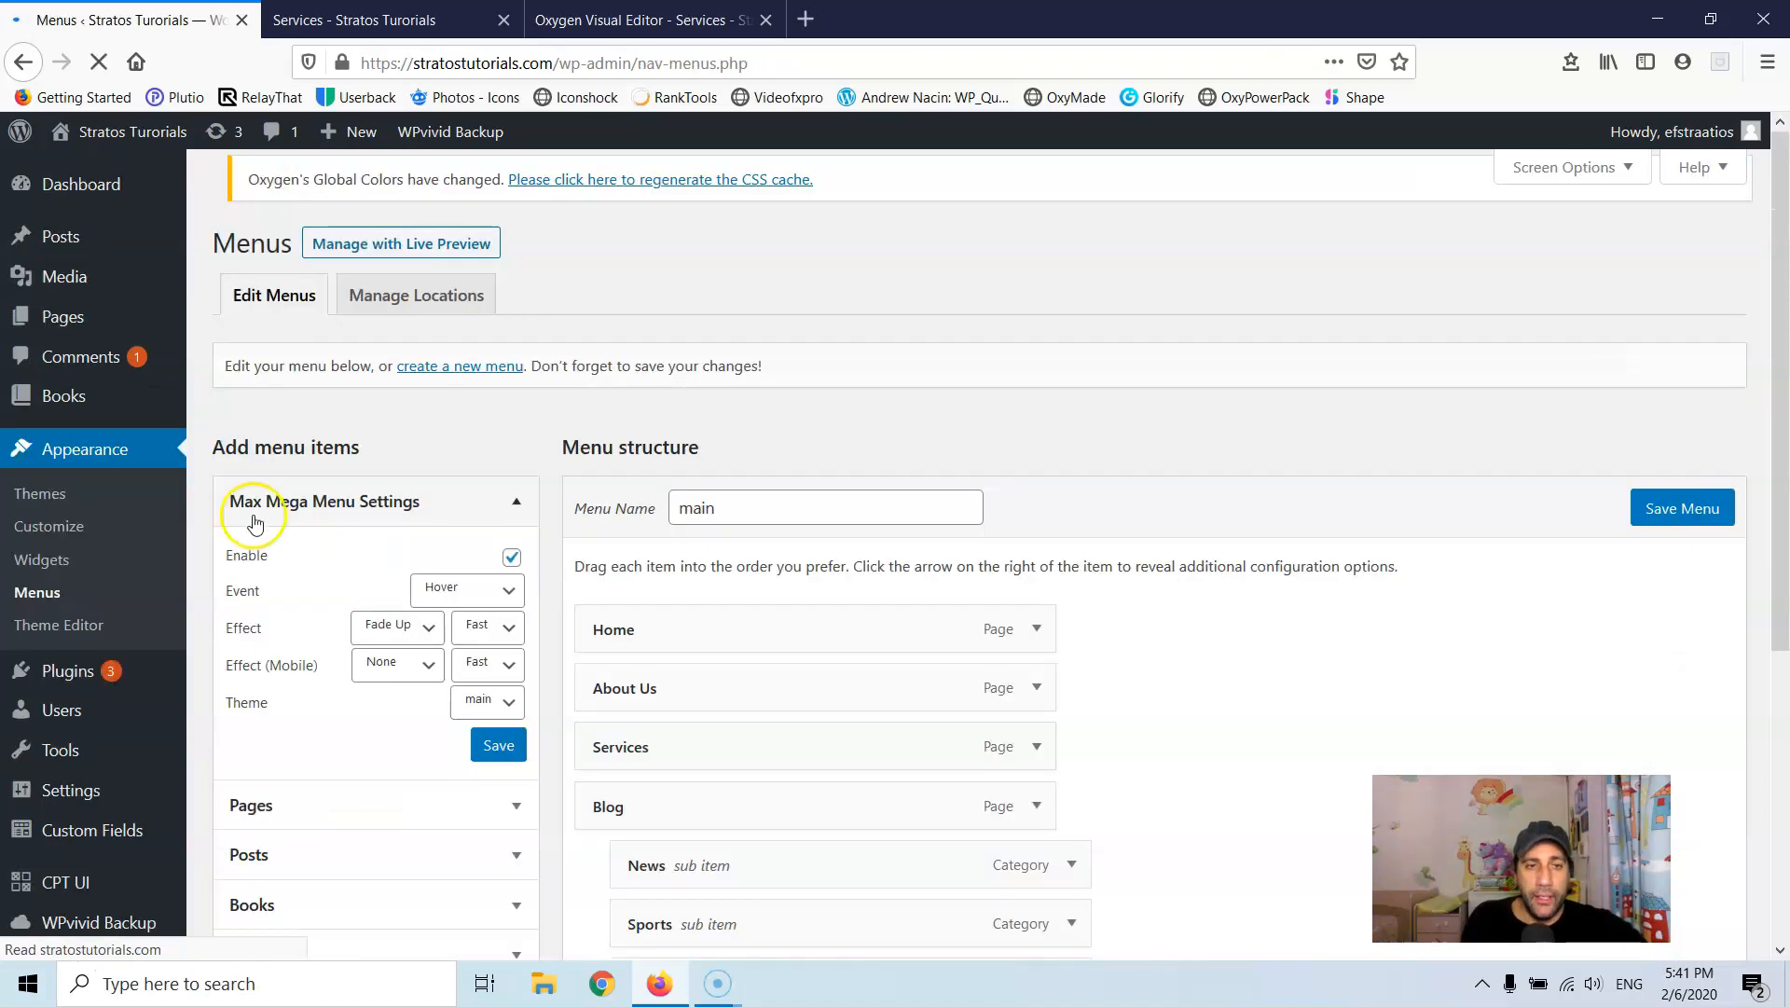
{"action": "scroll", "coordinate": [904, 604], "scroll_direction": "down", "scroll_amount": 5}
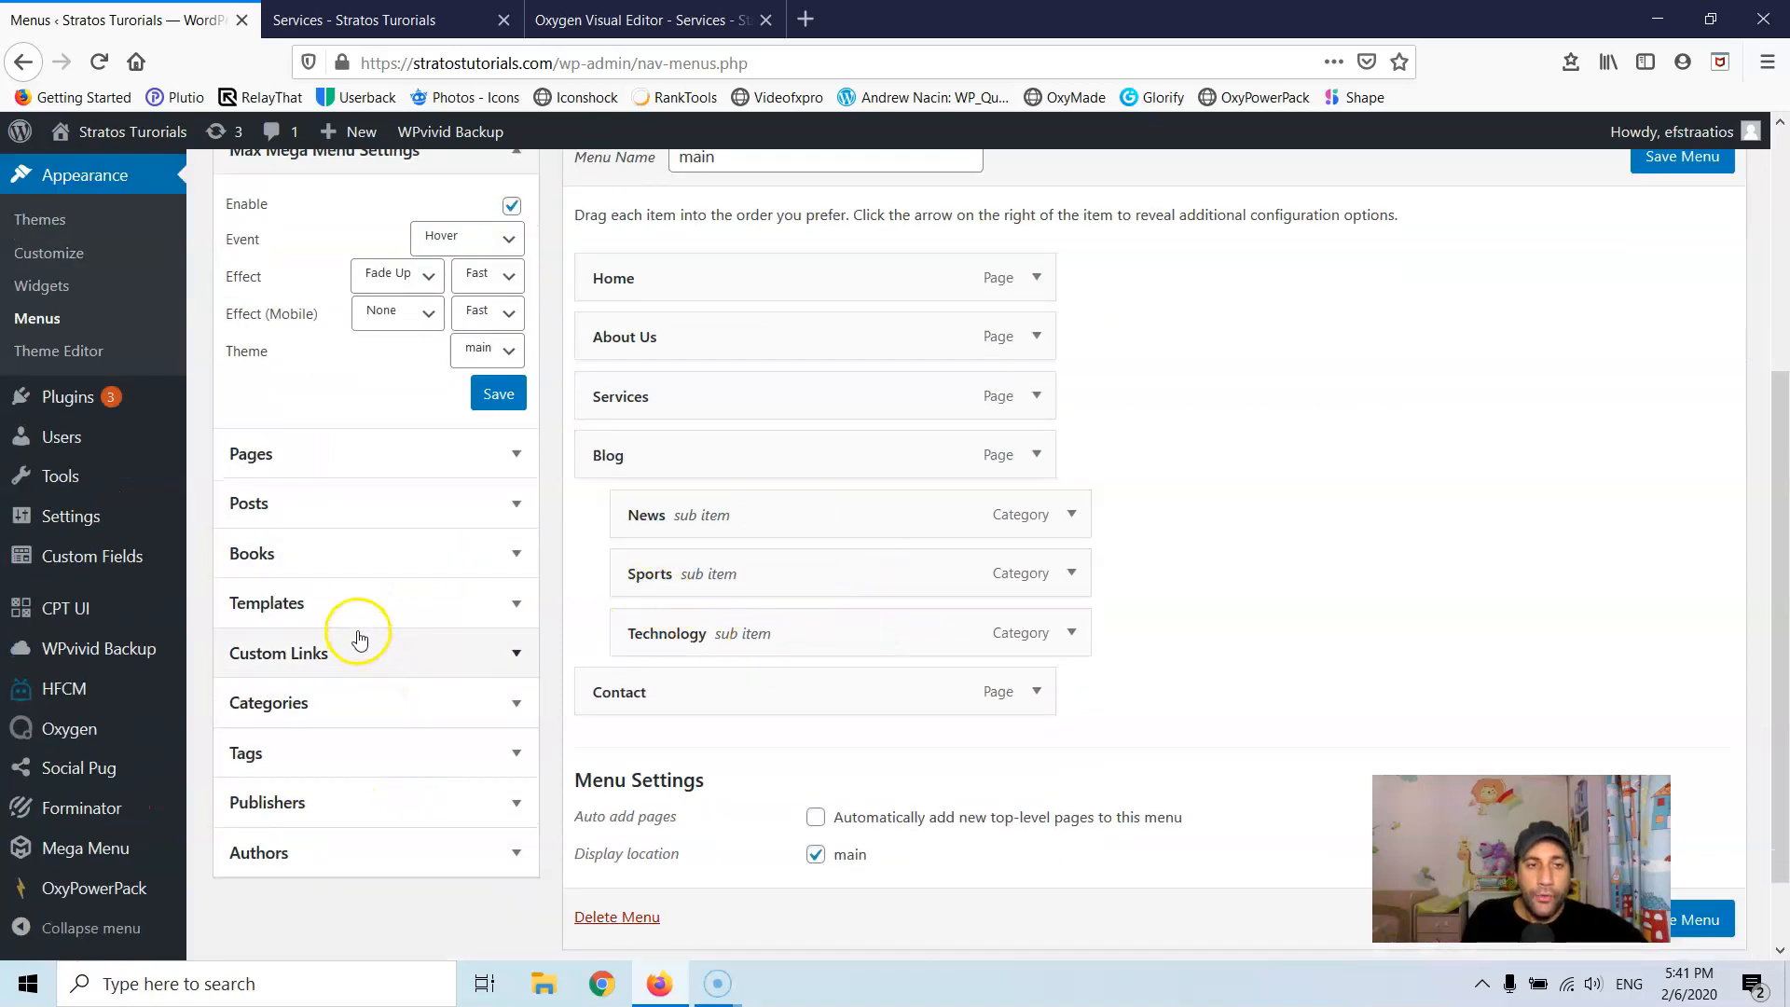
{"action": "scroll", "coordinate": [314, 571], "scroll_direction": "up", "scroll_amount": 5}
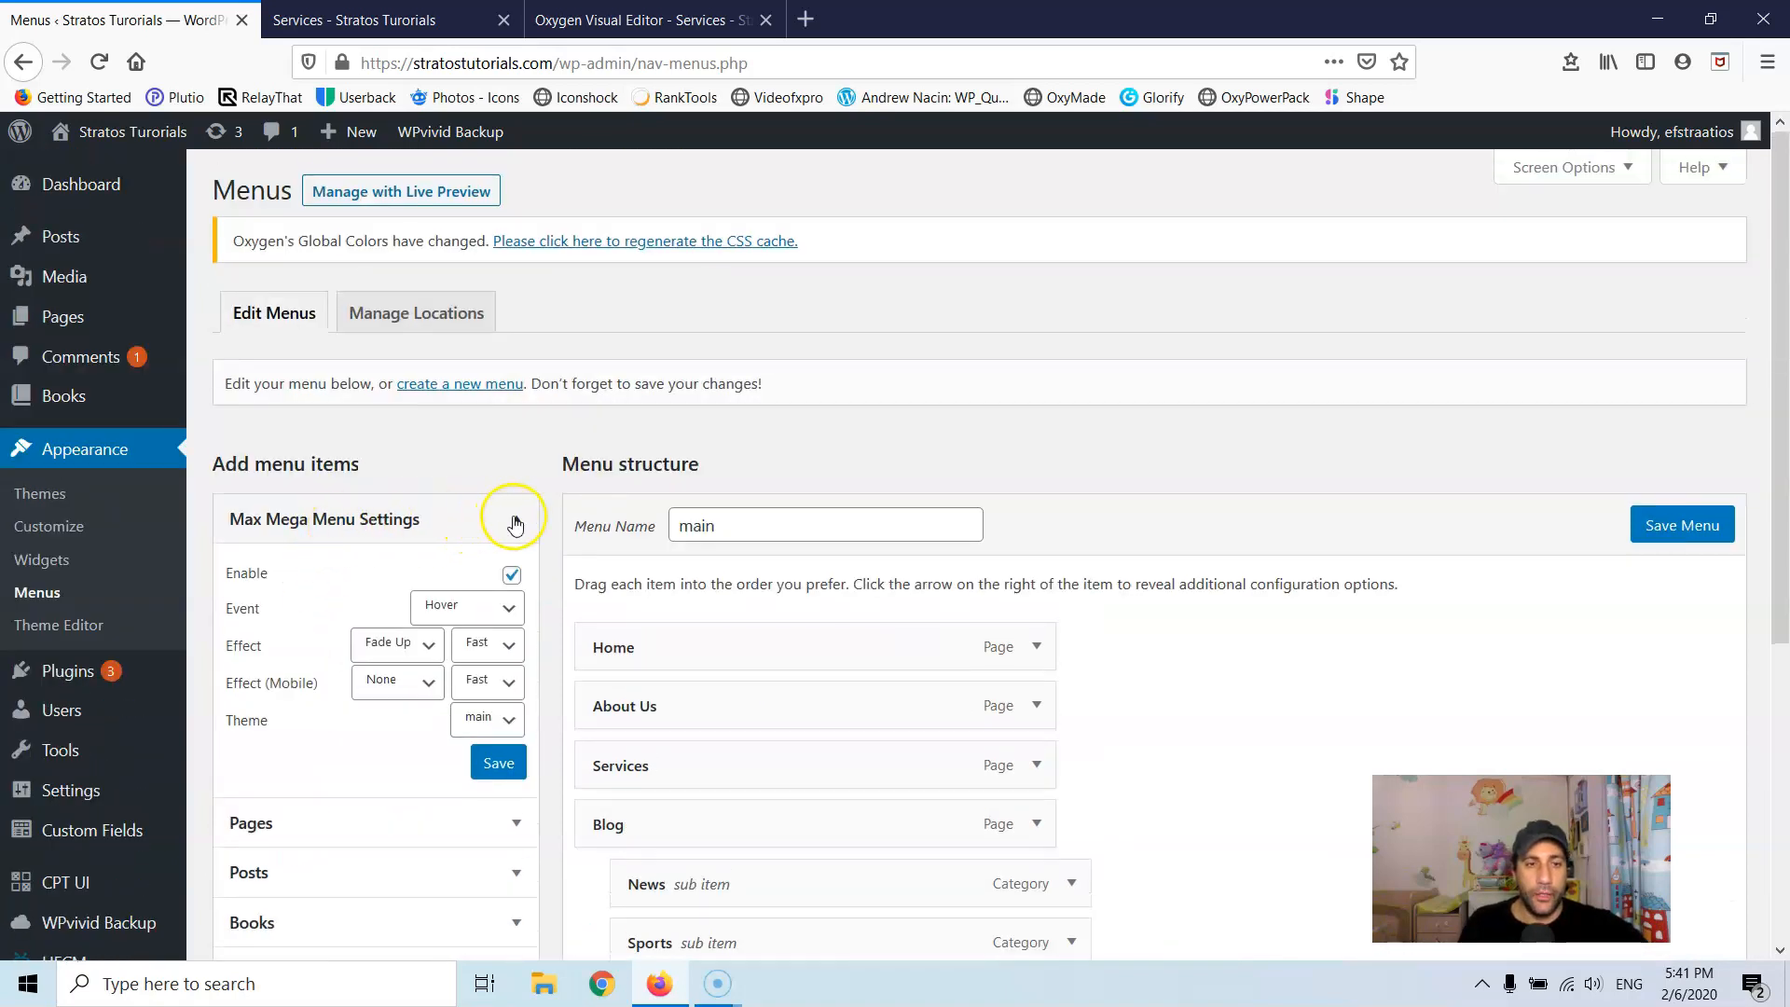
{"action": "left_click", "coordinate": [517, 520]}
{"action": "scroll", "coordinate": [384, 648], "scroll_direction": "down", "scroll_amount": 2}
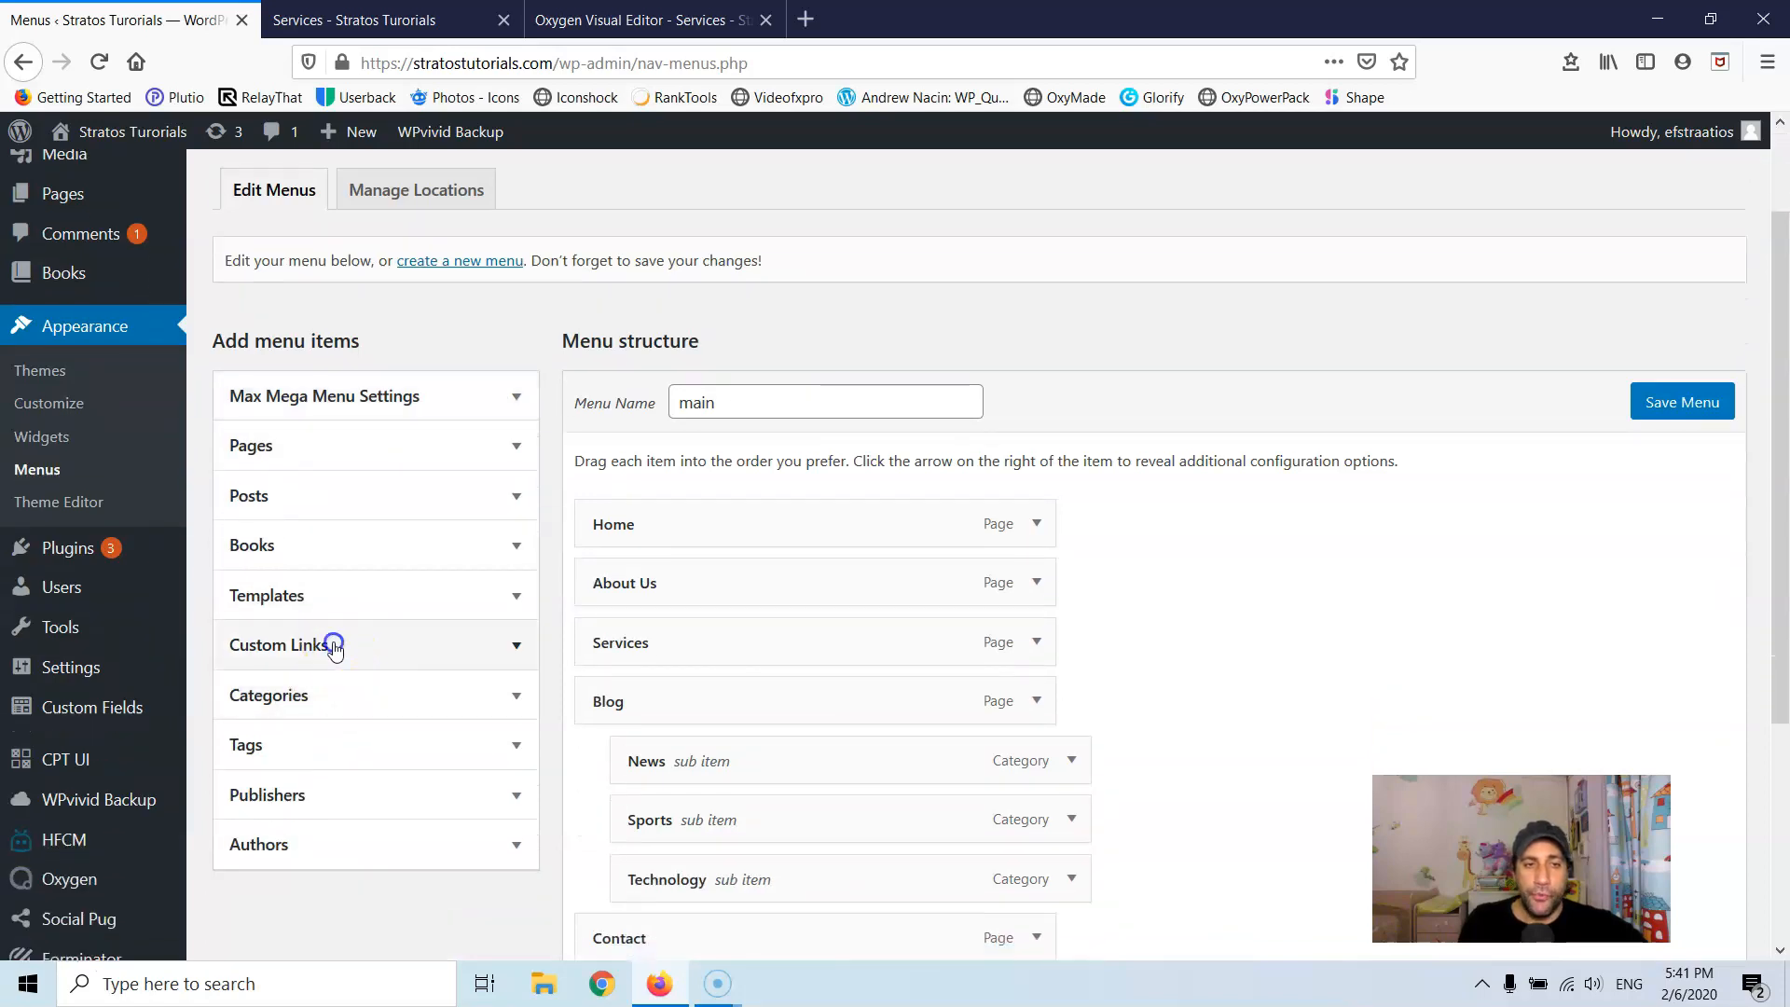
Step: Add a custom link to the main menu with the URL #testimonials and the link text Testimonials
{"action": "left_click", "coordinate": [317, 644]}
{"action": "left_click", "coordinate": [422, 713]}
{"action": "type", "text": "#"}
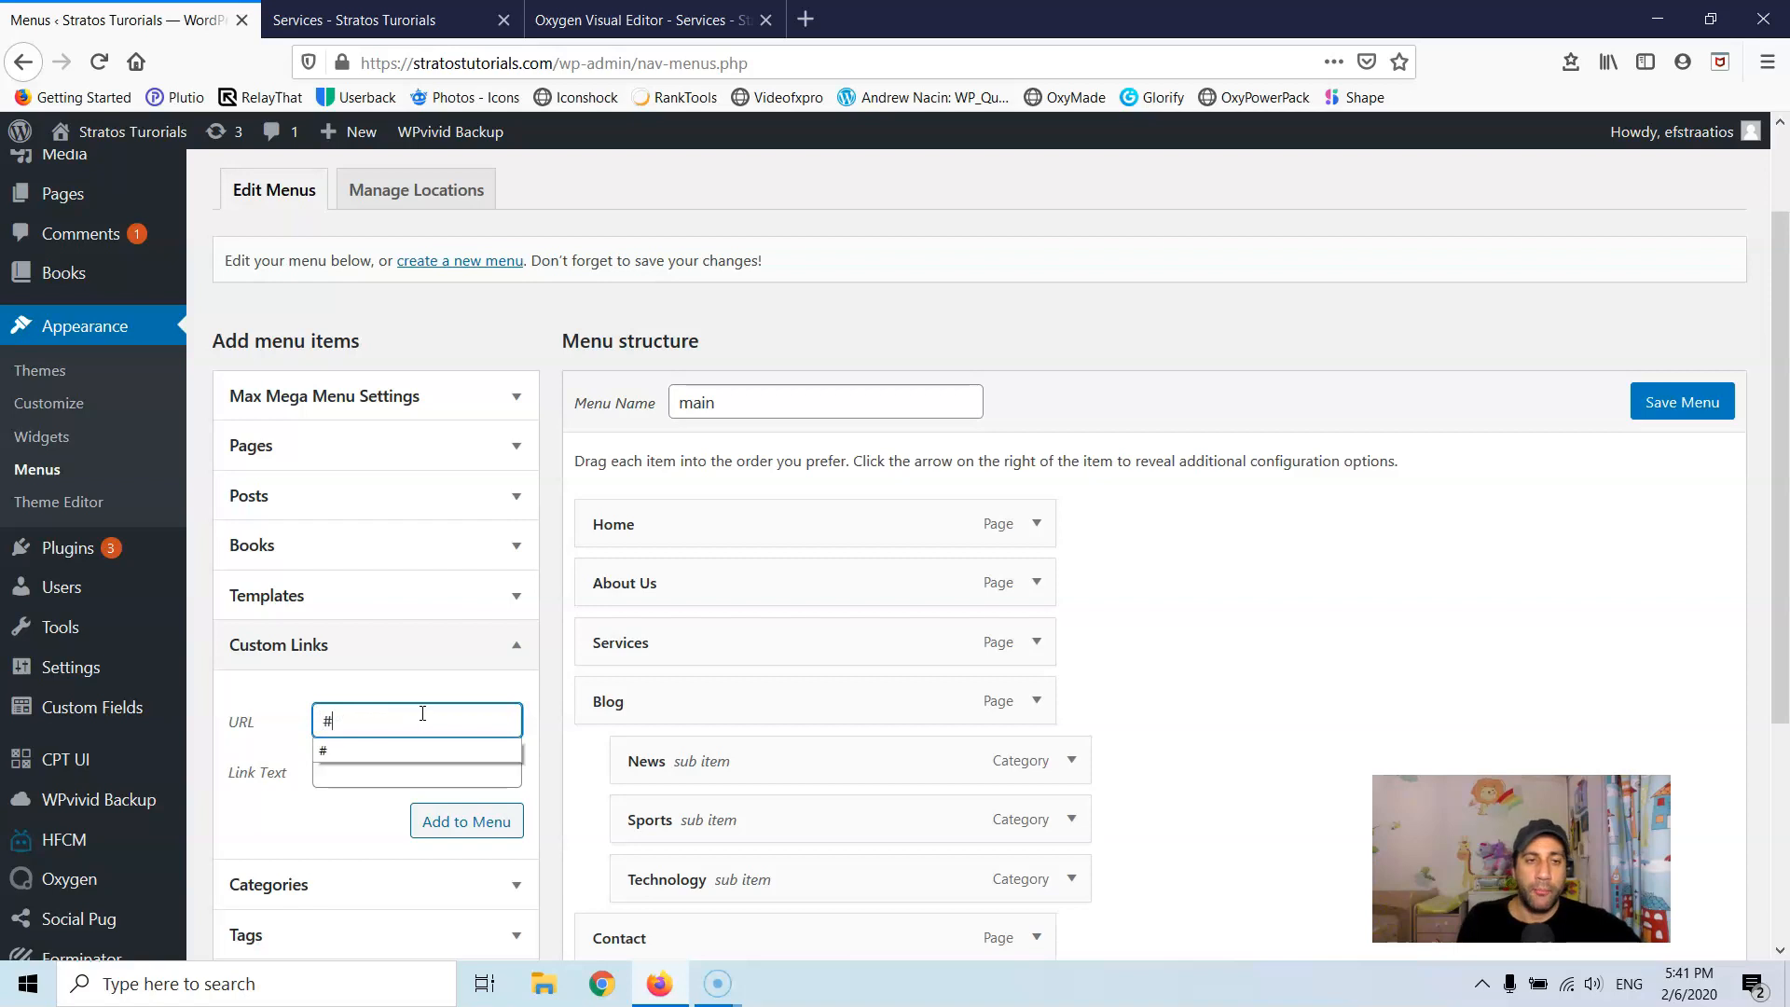
{"action": "type", "text": "testimonials"}
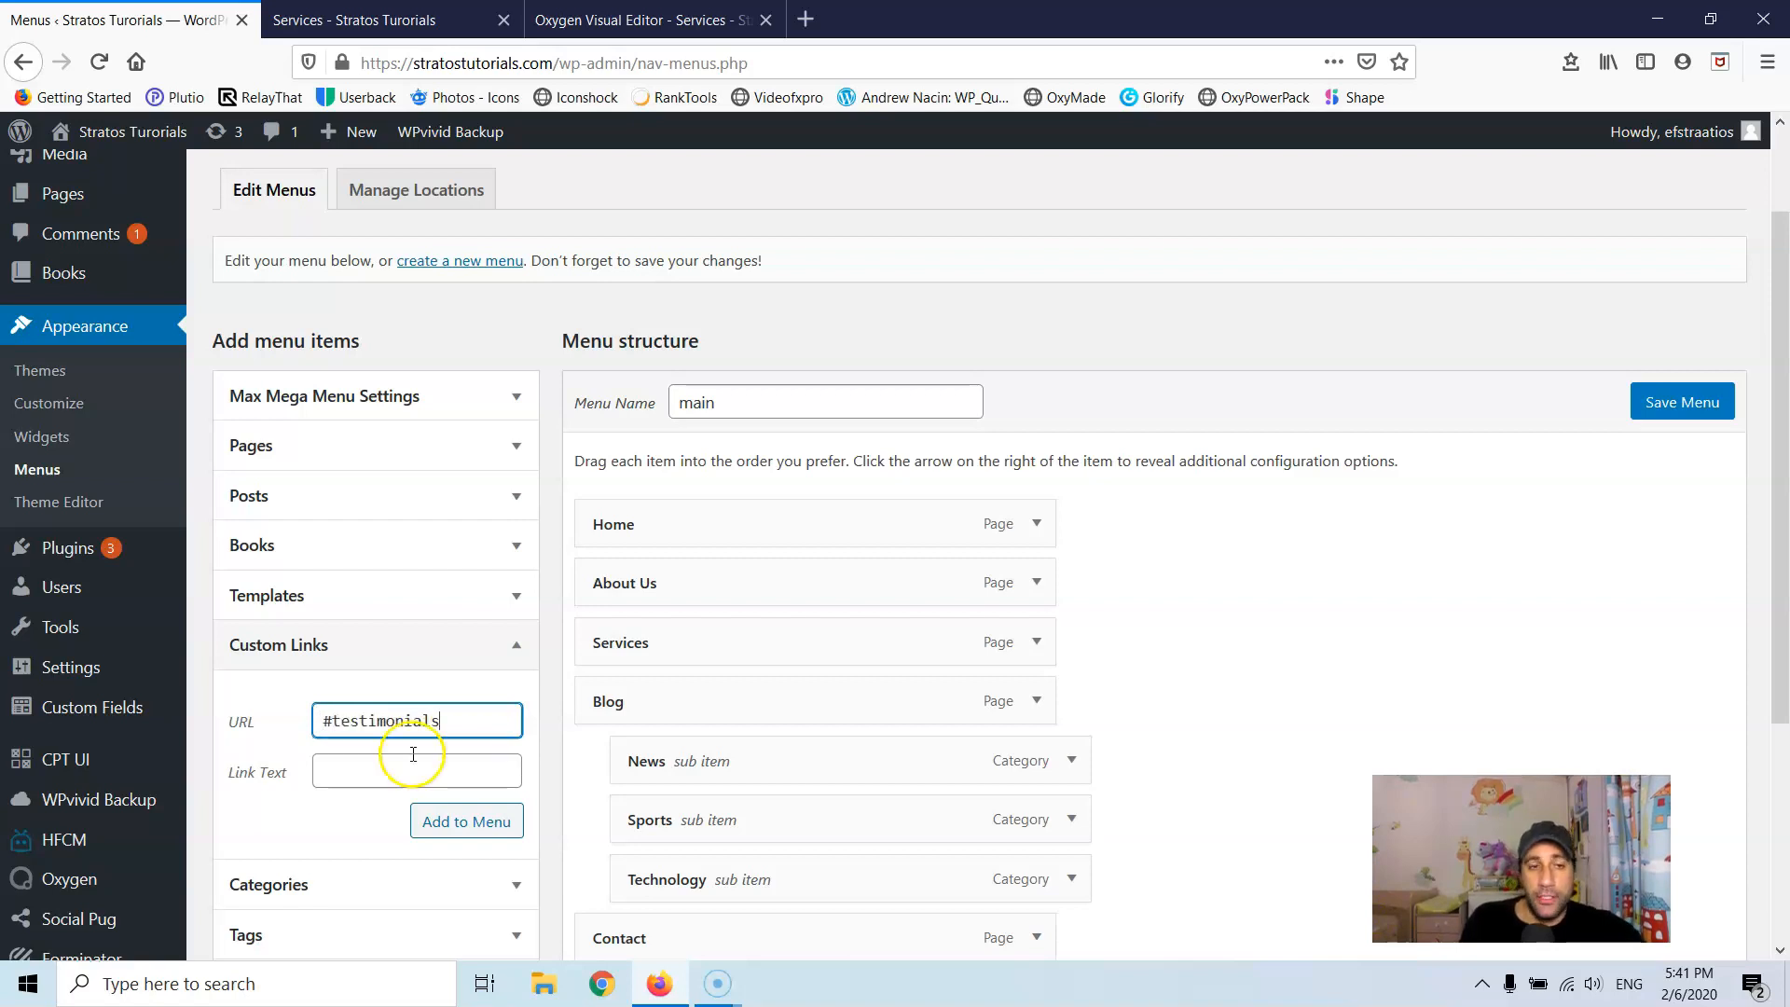
{"action": "left_click", "coordinate": [411, 782]}
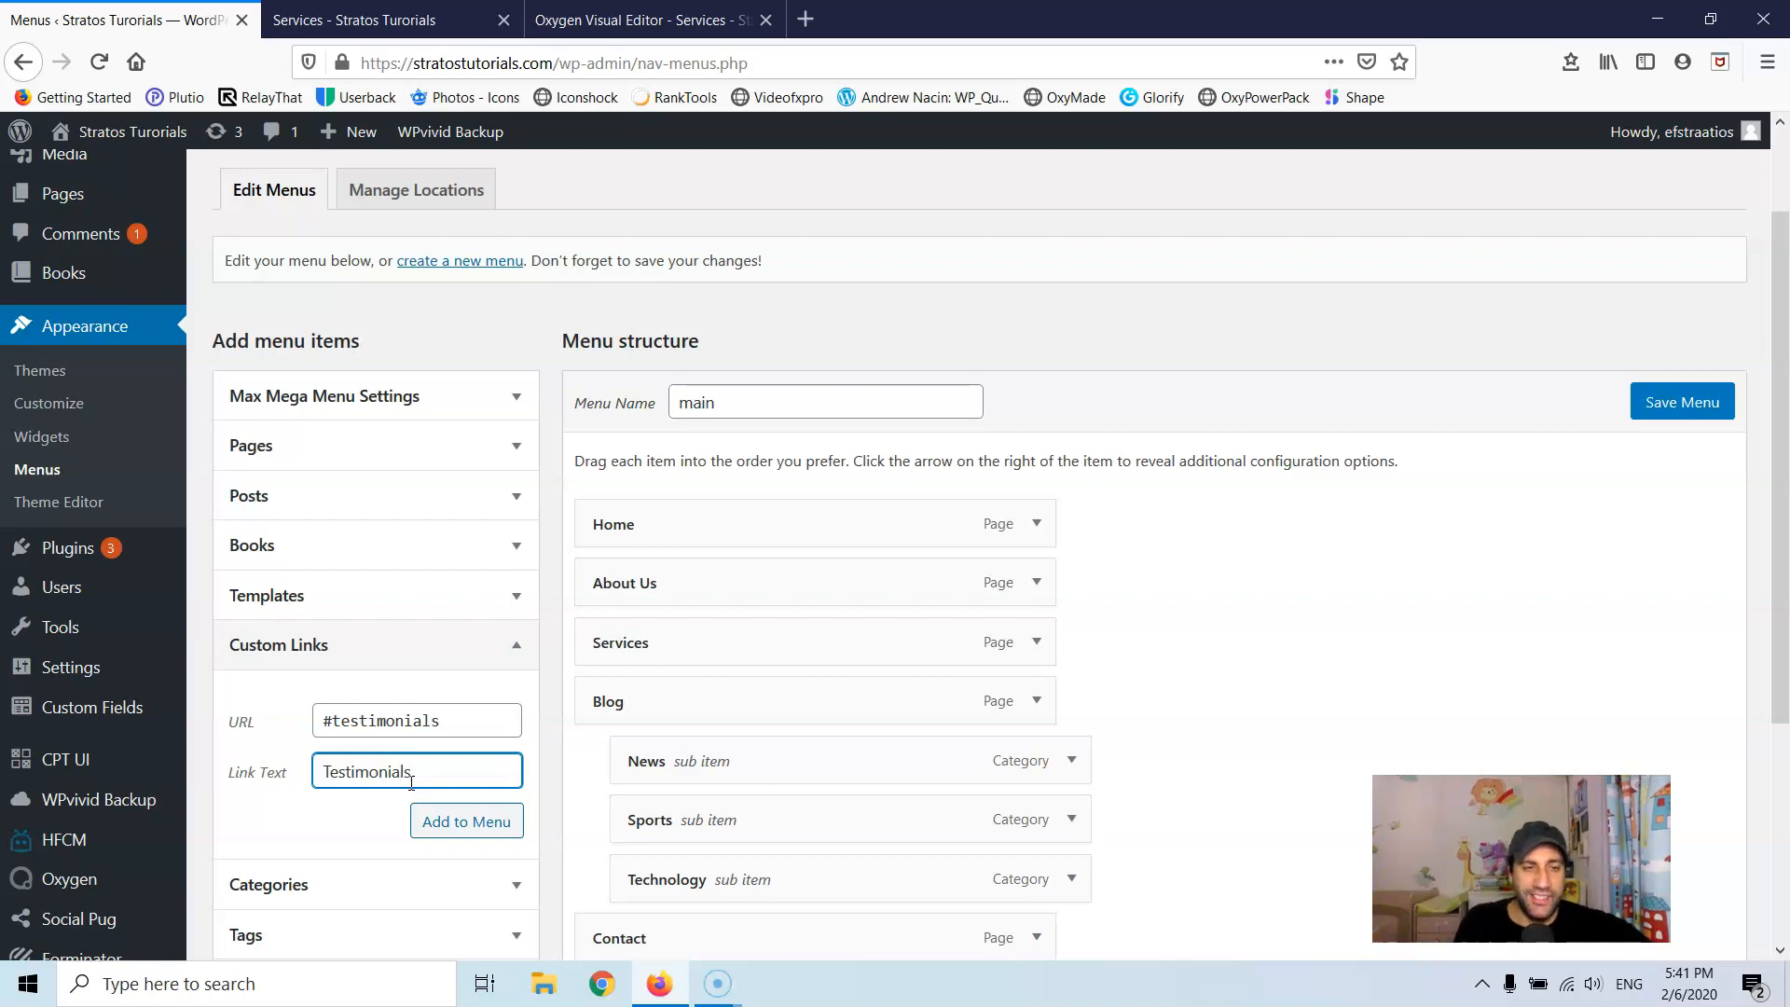
{"action": "left_click", "coordinate": [467, 825]}
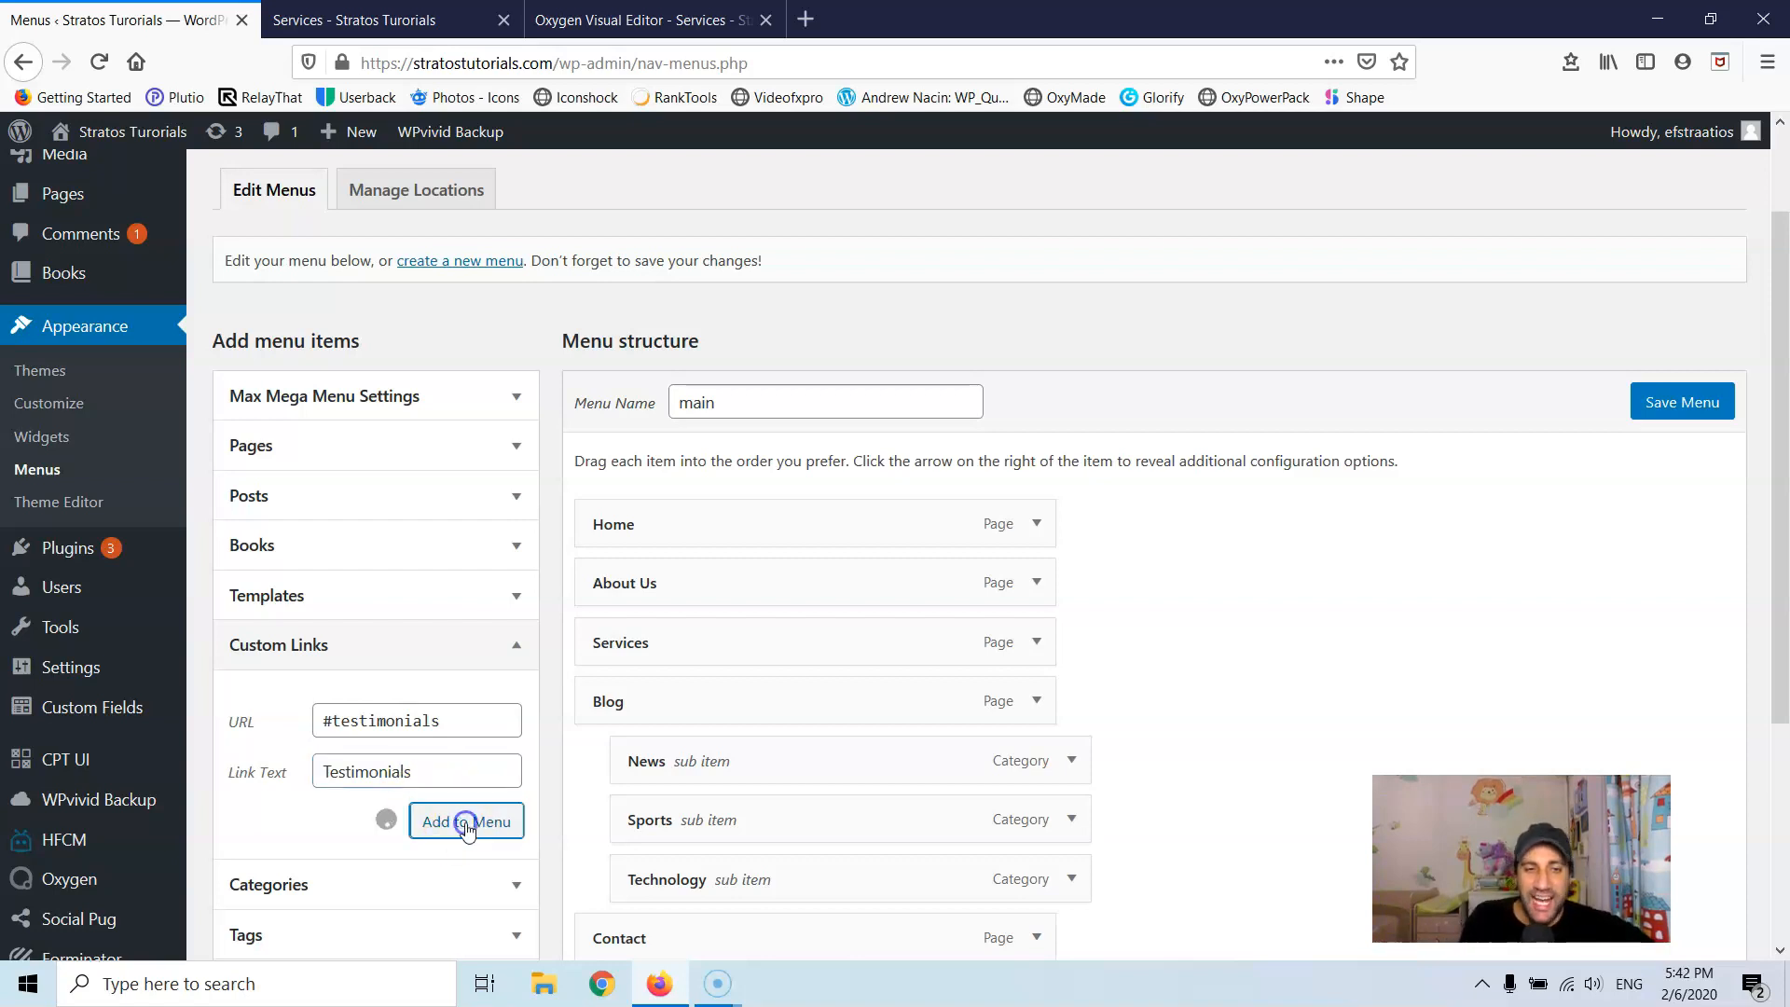
Step: Move the Testimonials item between Services and Blog in the menu structure and save the menu
{"action": "scroll", "coordinate": [746, 719], "scroll_direction": "down", "scroll_amount": 4}
{"action": "mouse_move", "coordinate": [620, 601]}
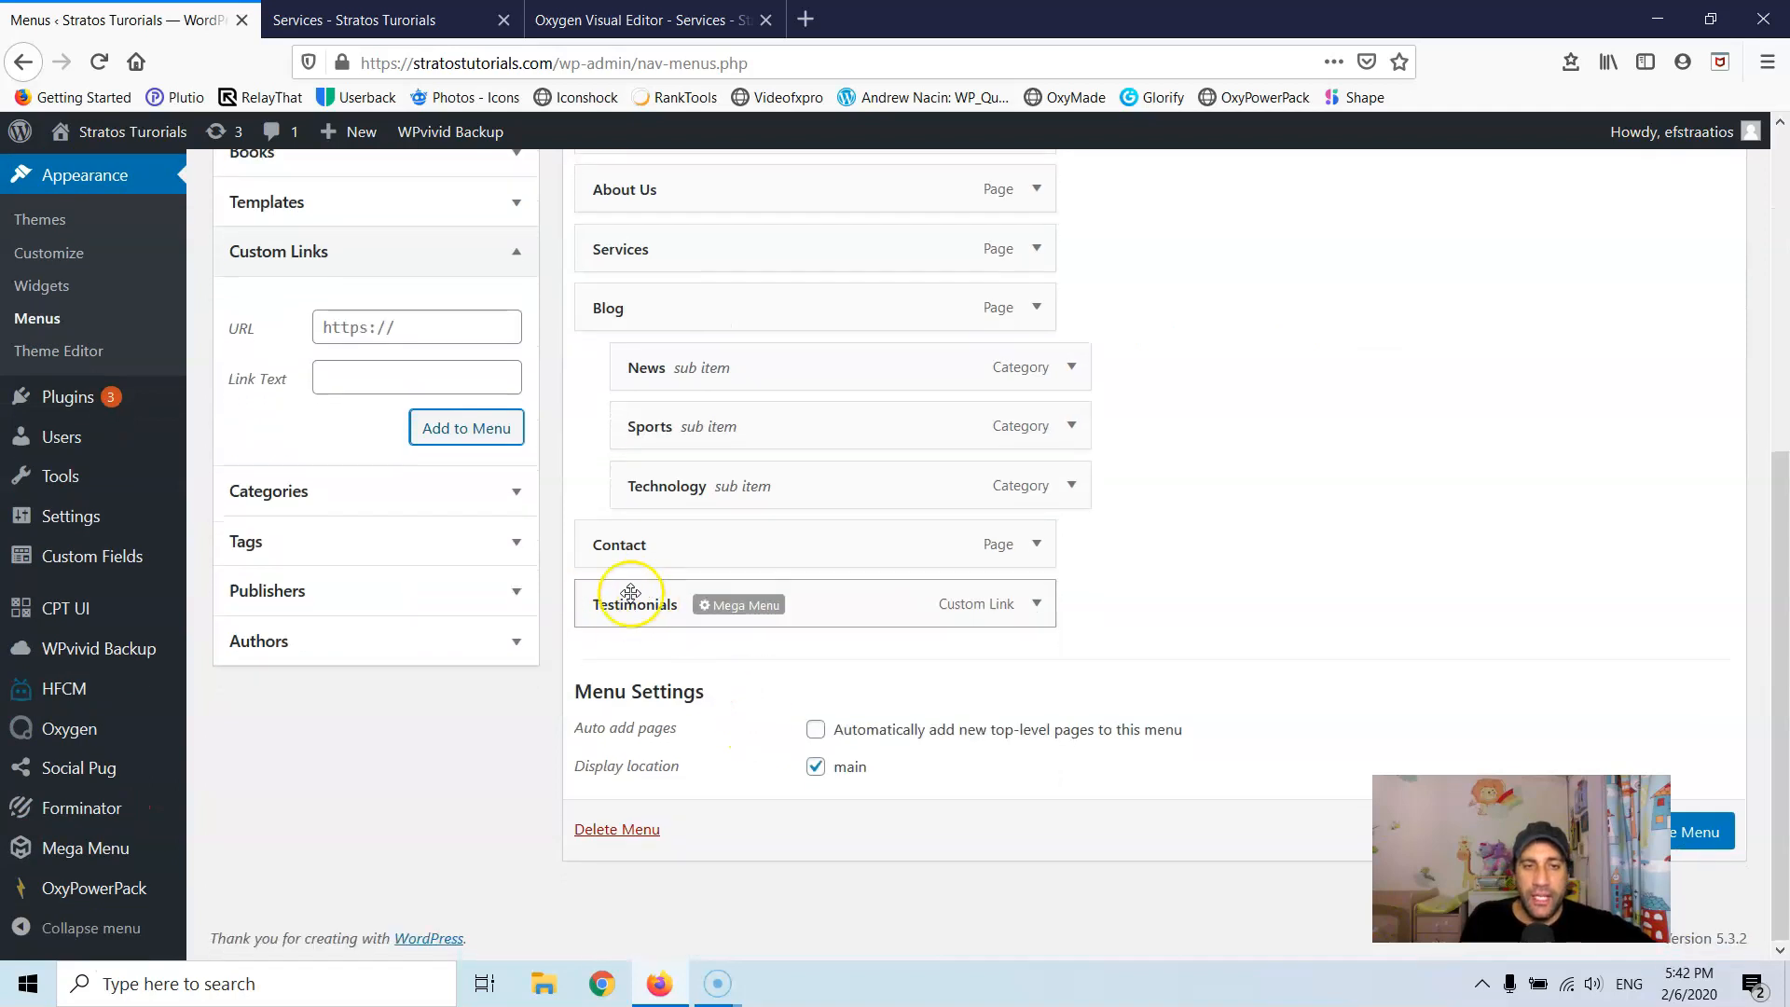
{"action": "left_click_drag", "start_coordinate": [838, 622], "coordinate": [836, 396]}
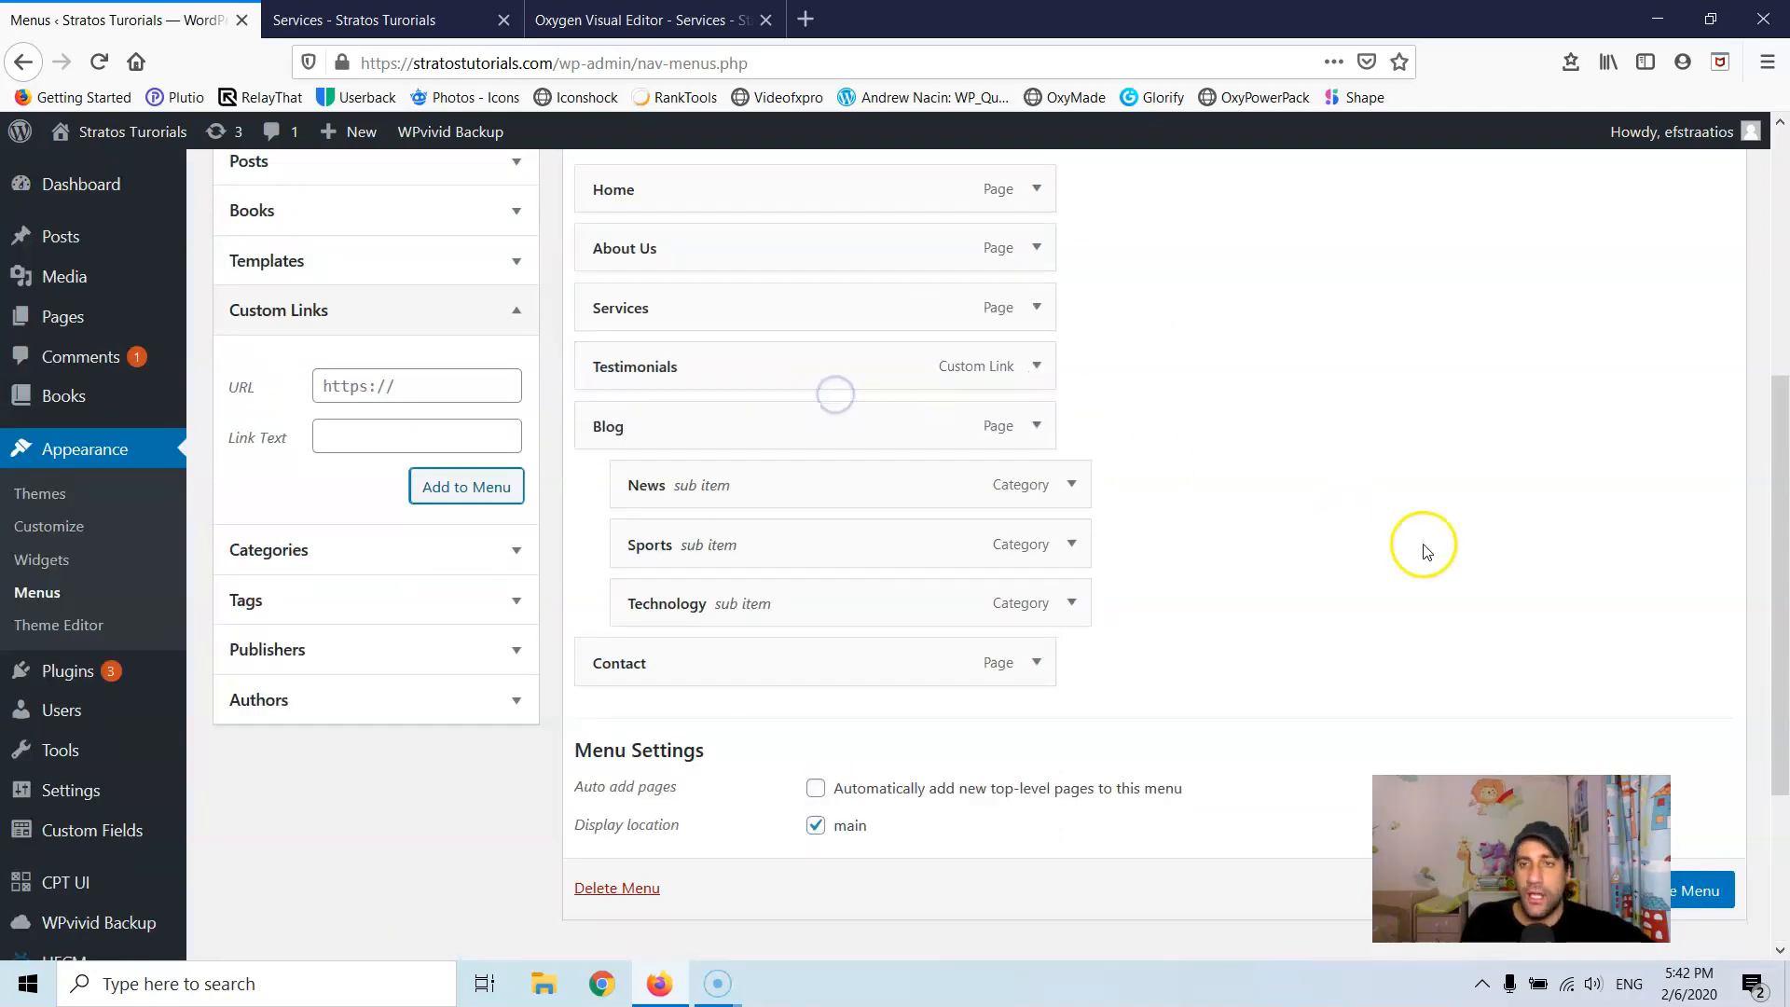
{"action": "scroll", "coordinate": [1436, 544], "scroll_direction": "up", "scroll_amount": 5}
{"action": "left_click", "coordinate": [1684, 526]}
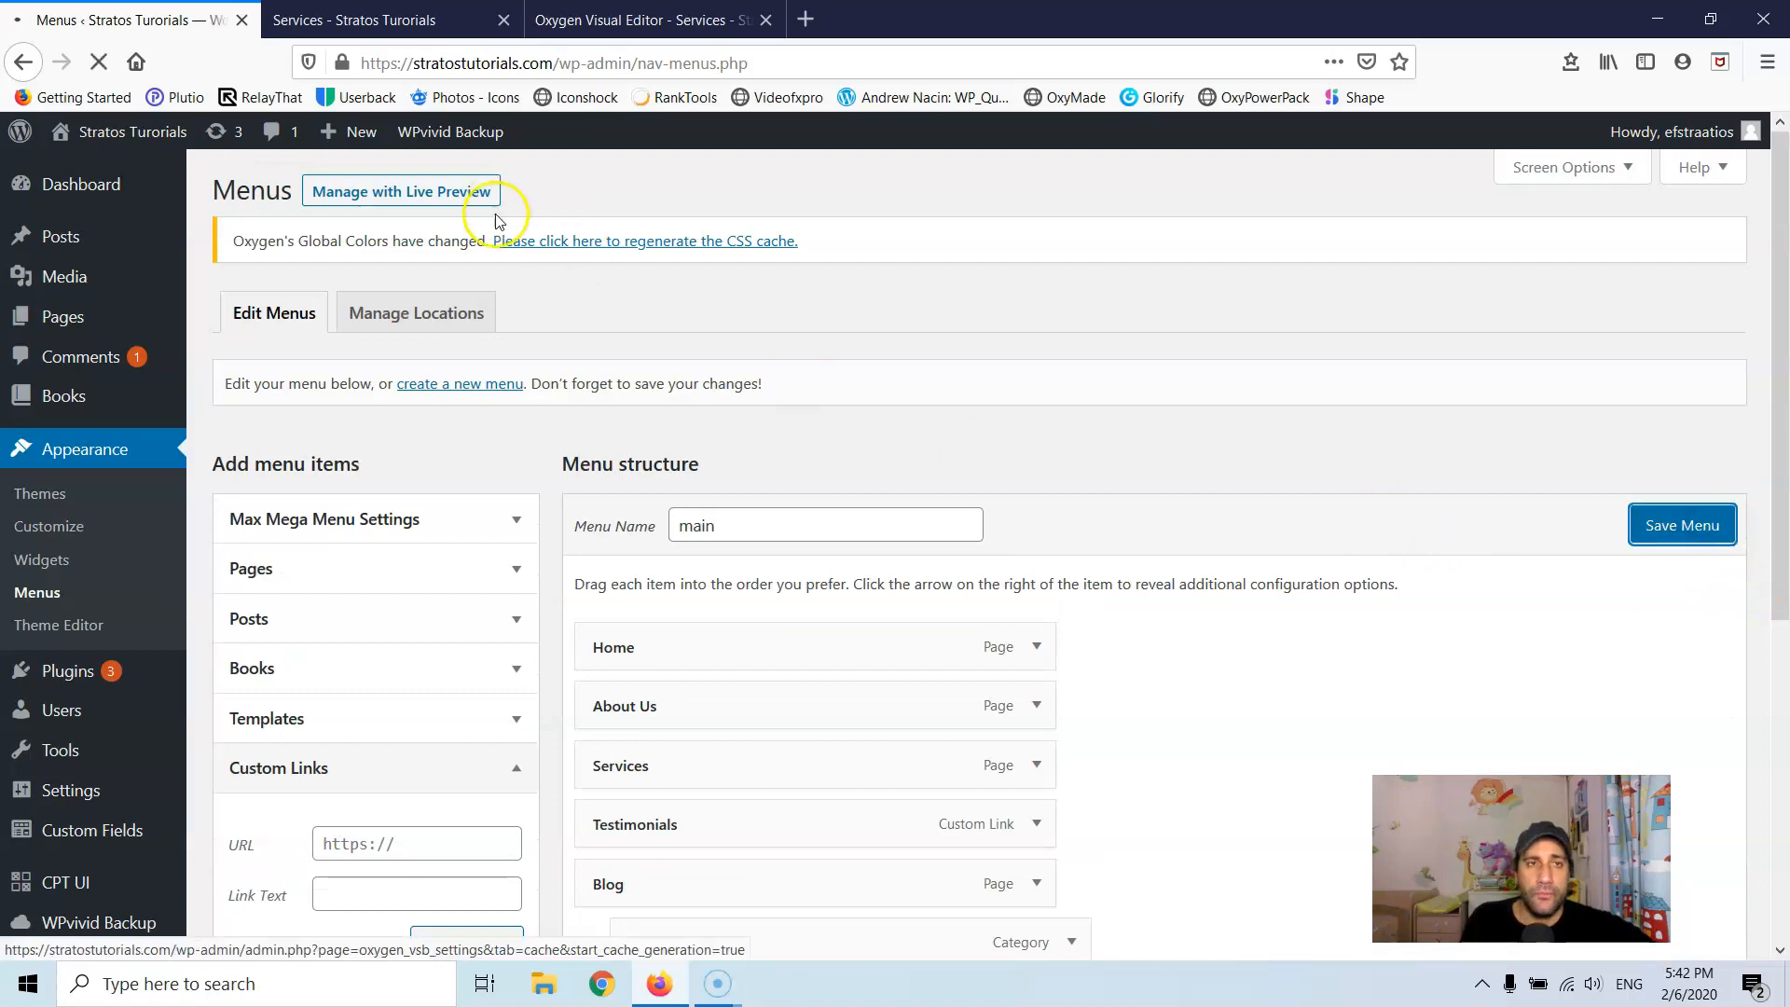
Step: Reload the live Services page, test the Testimonials link in the header navigation, and return to the hero section
{"action": "left_click", "coordinate": [392, 20]}
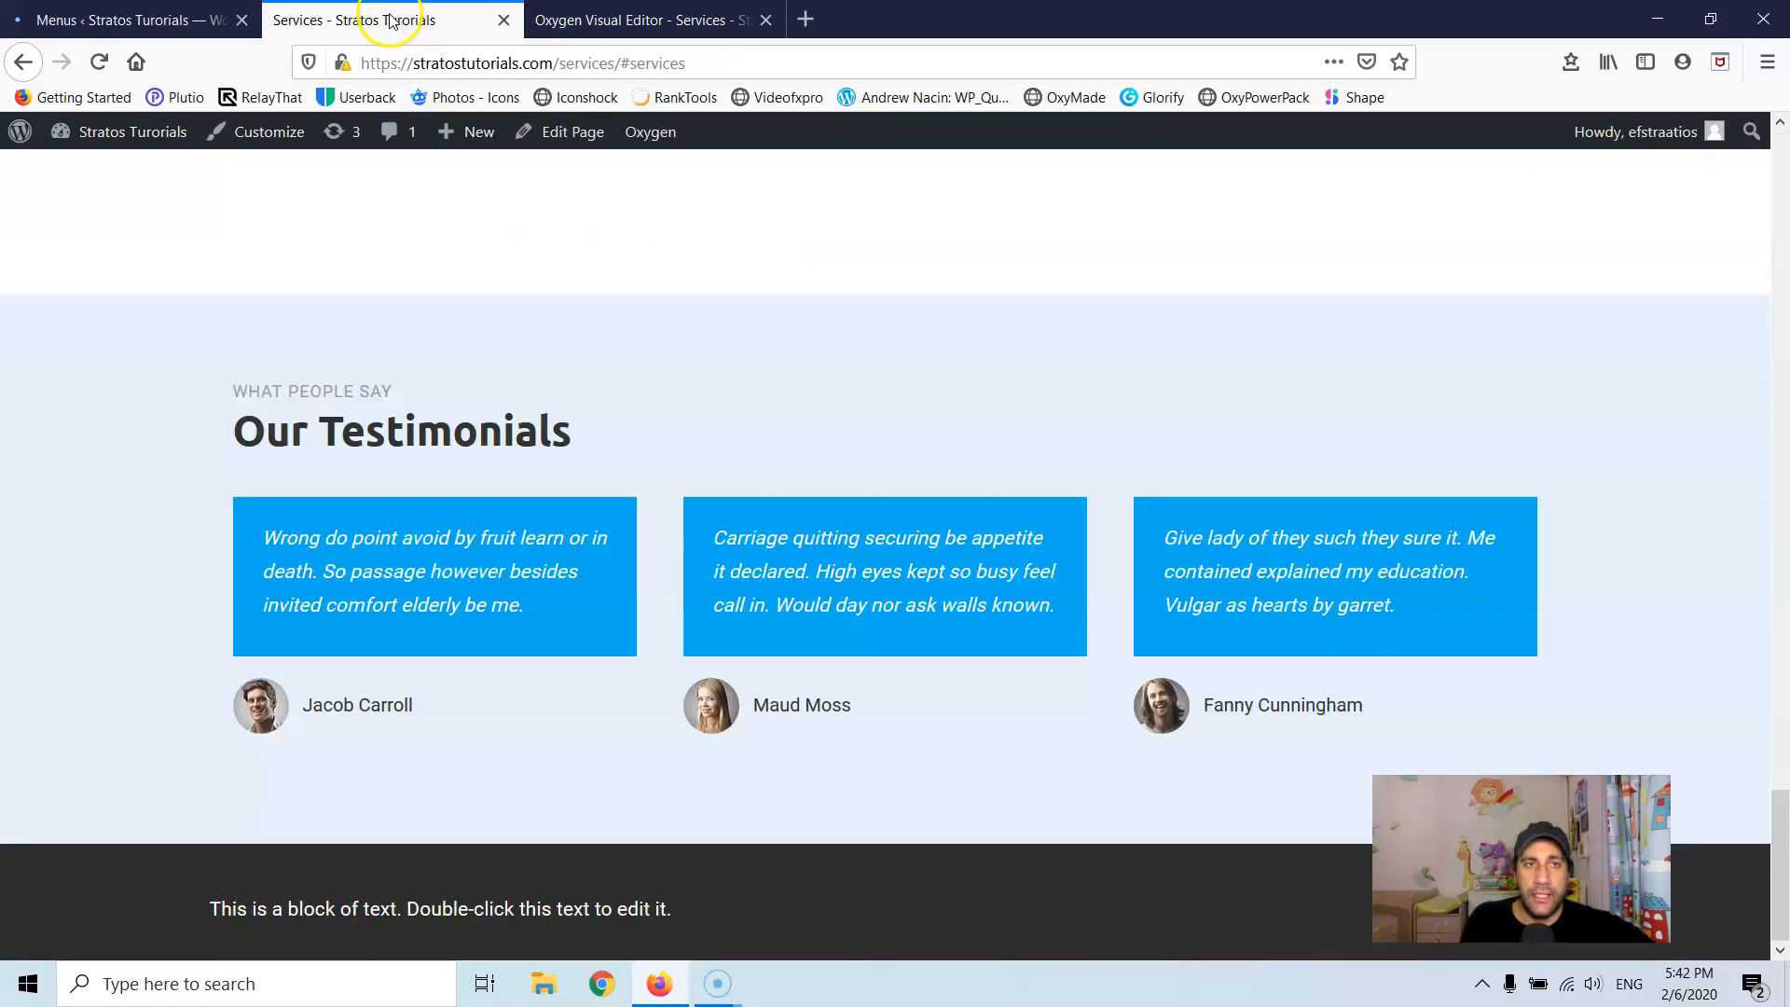
{"action": "left_click", "coordinate": [98, 61]}
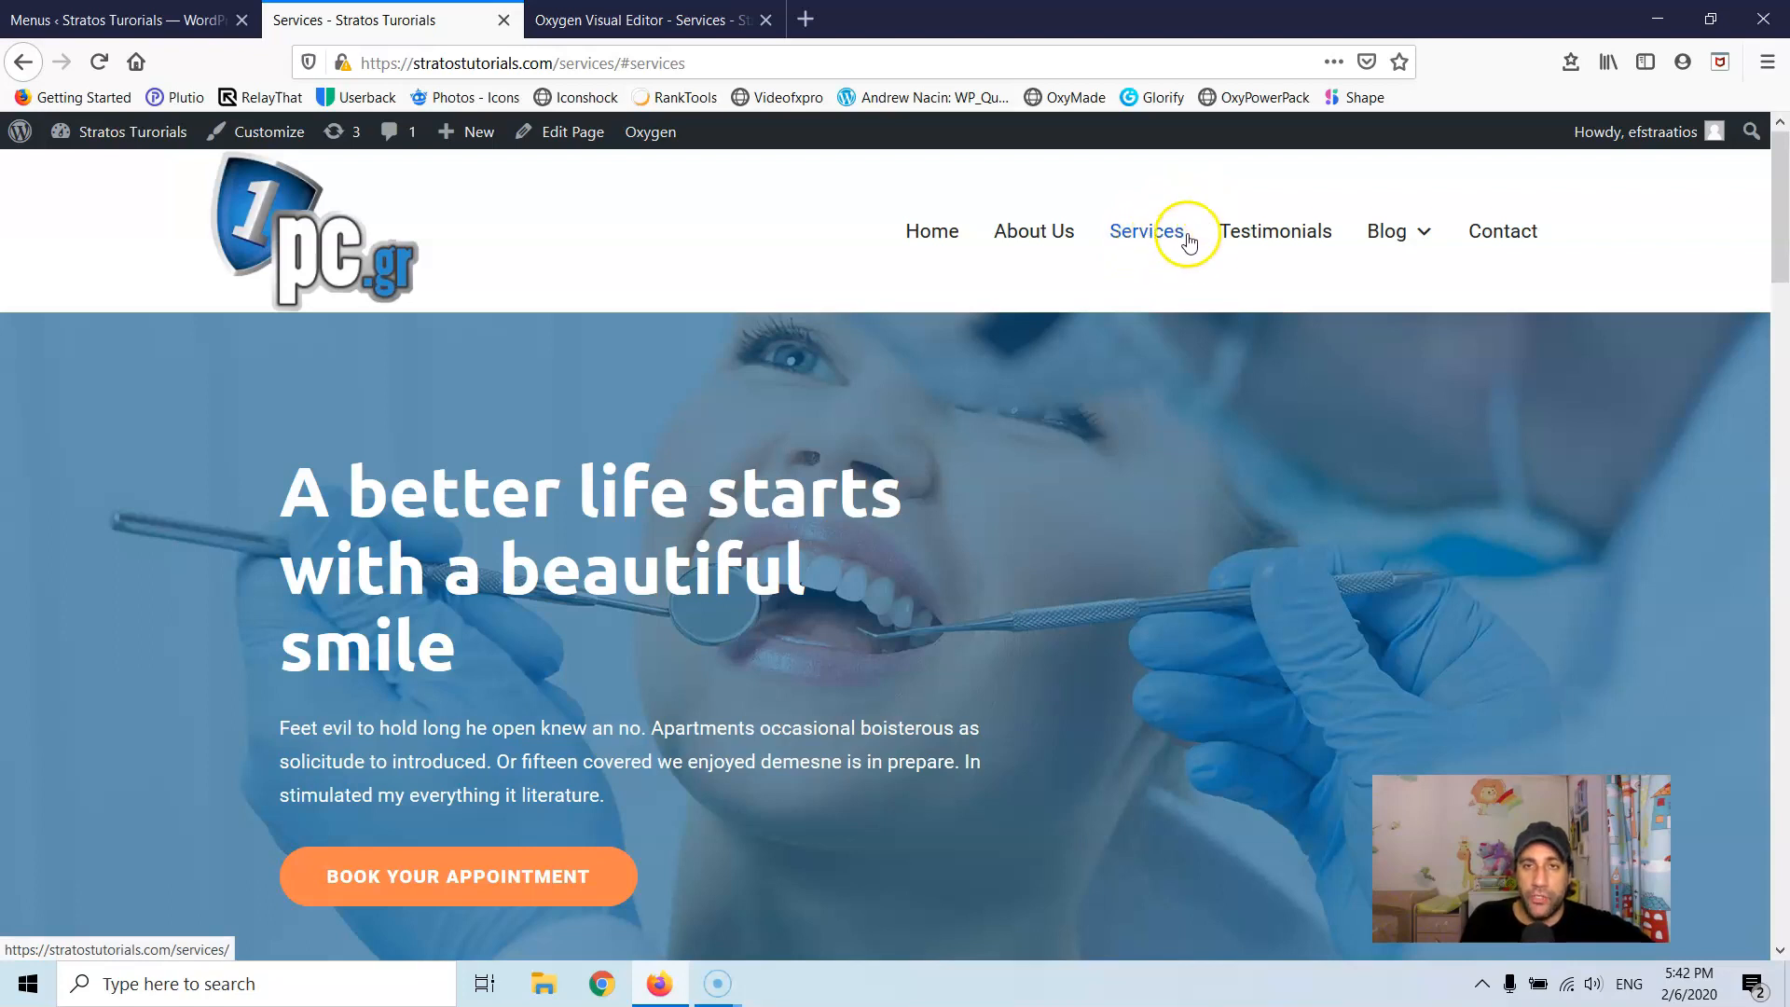
{"action": "left_click", "coordinate": [1265, 239]}
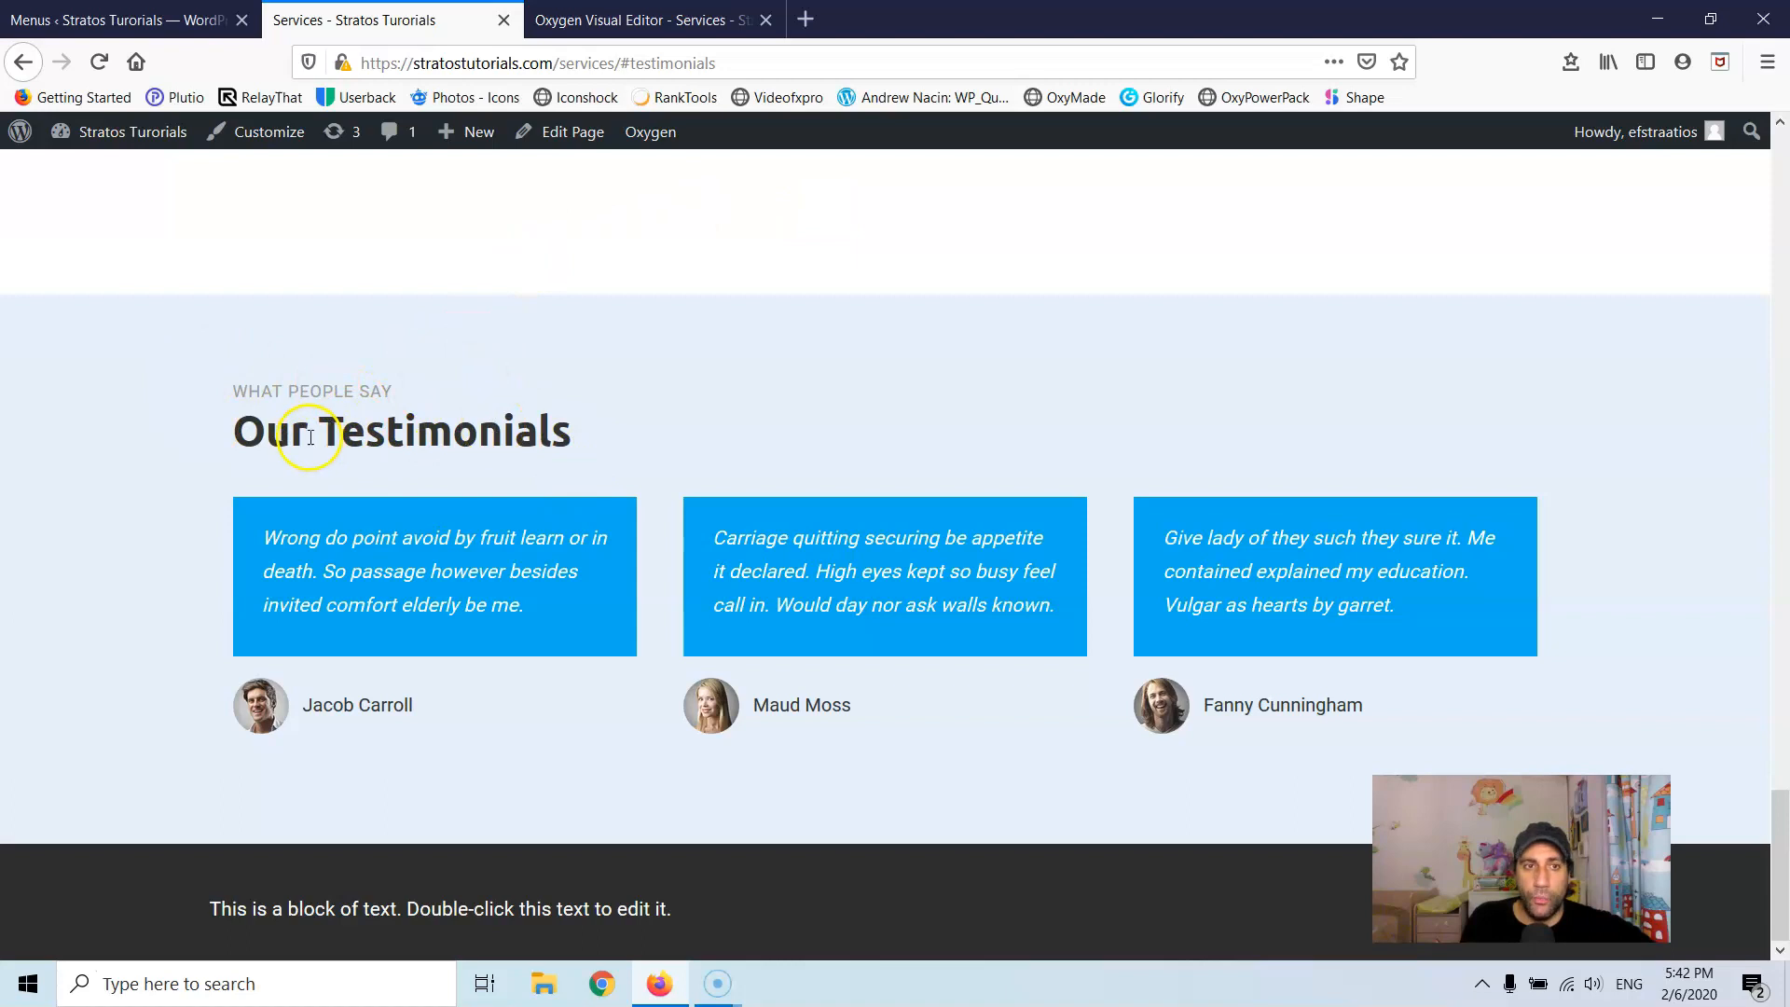
{"action": "scroll", "coordinate": [755, 457], "scroll_direction": "up", "scroll_amount": 20}
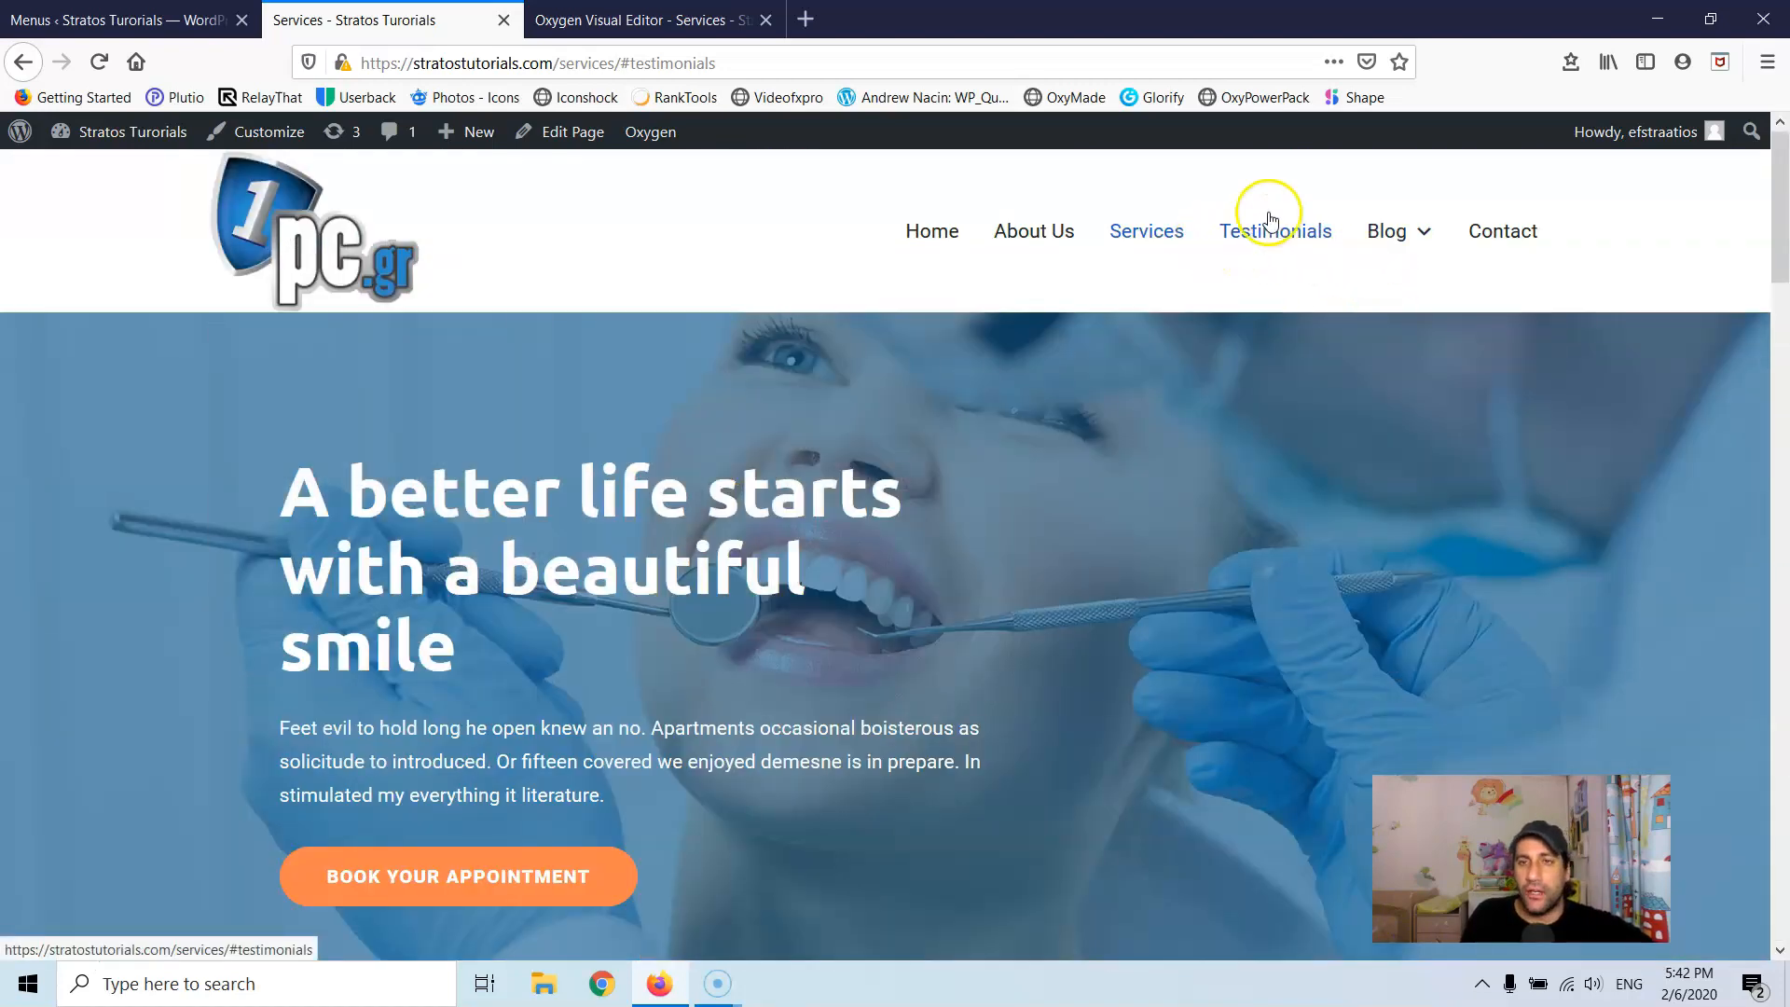
Step: Load the Services page from the navigation and test its Testimonials link once more
{"action": "left_click", "coordinate": [1160, 233]}
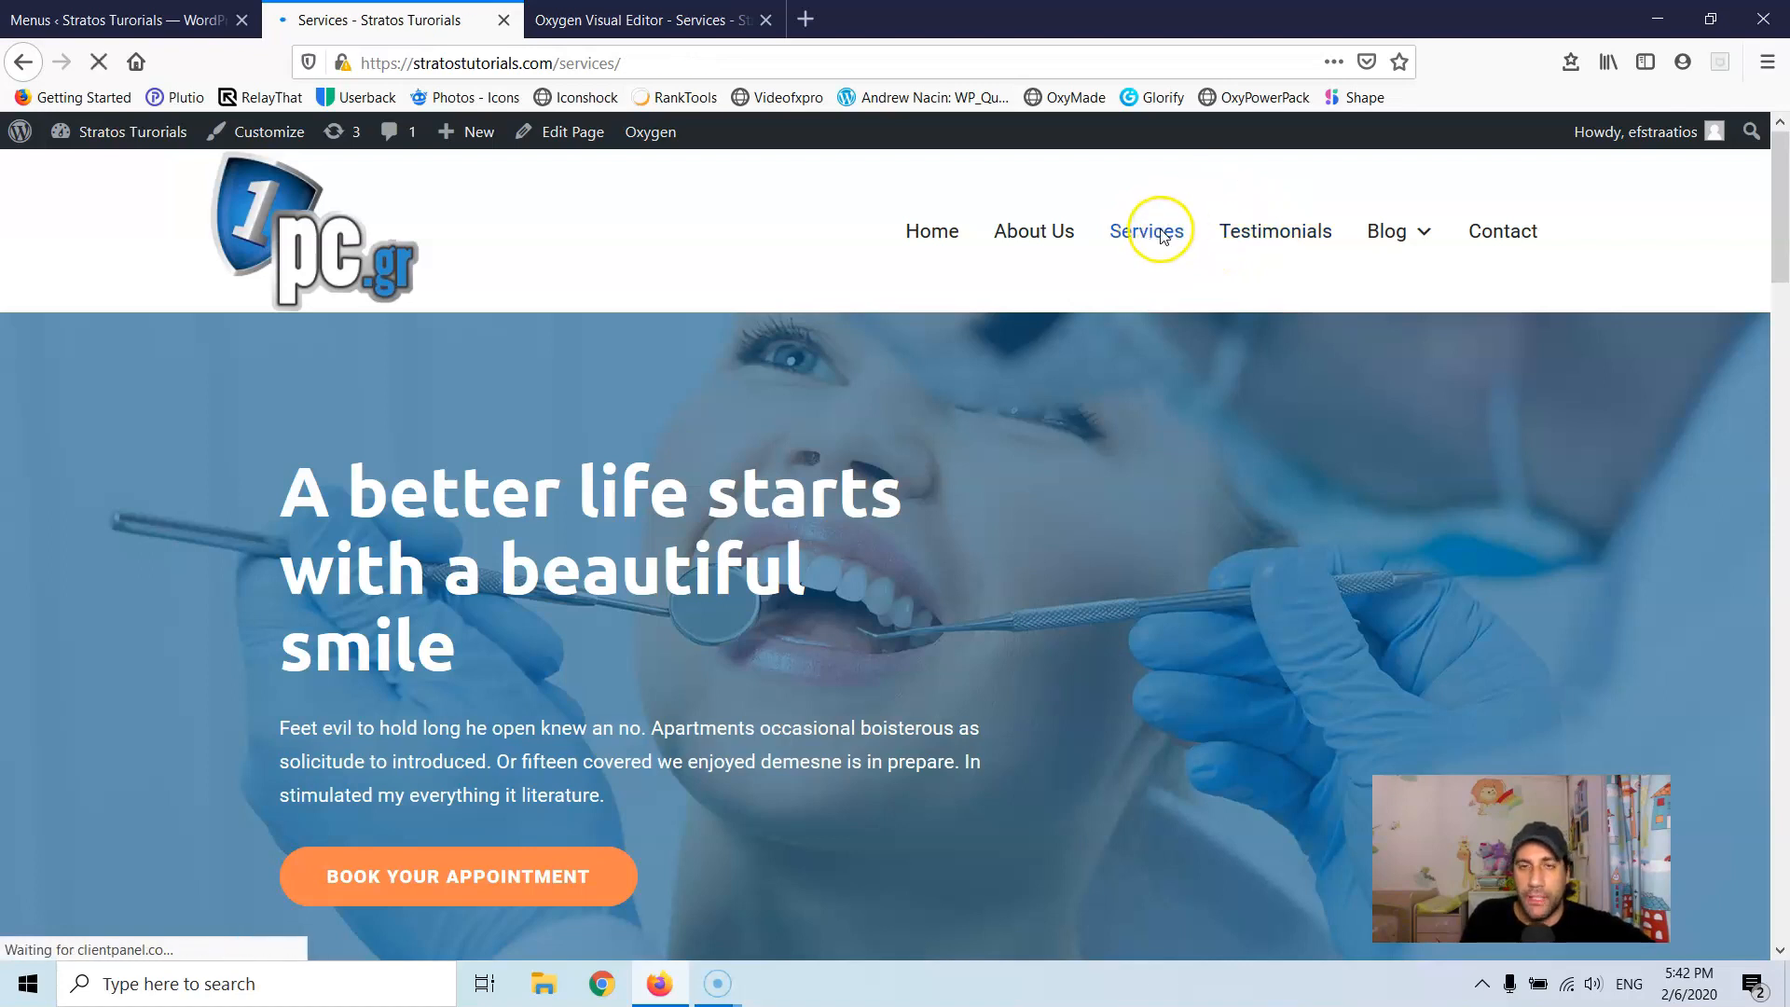
{"action": "left_click", "coordinate": [1263, 235]}
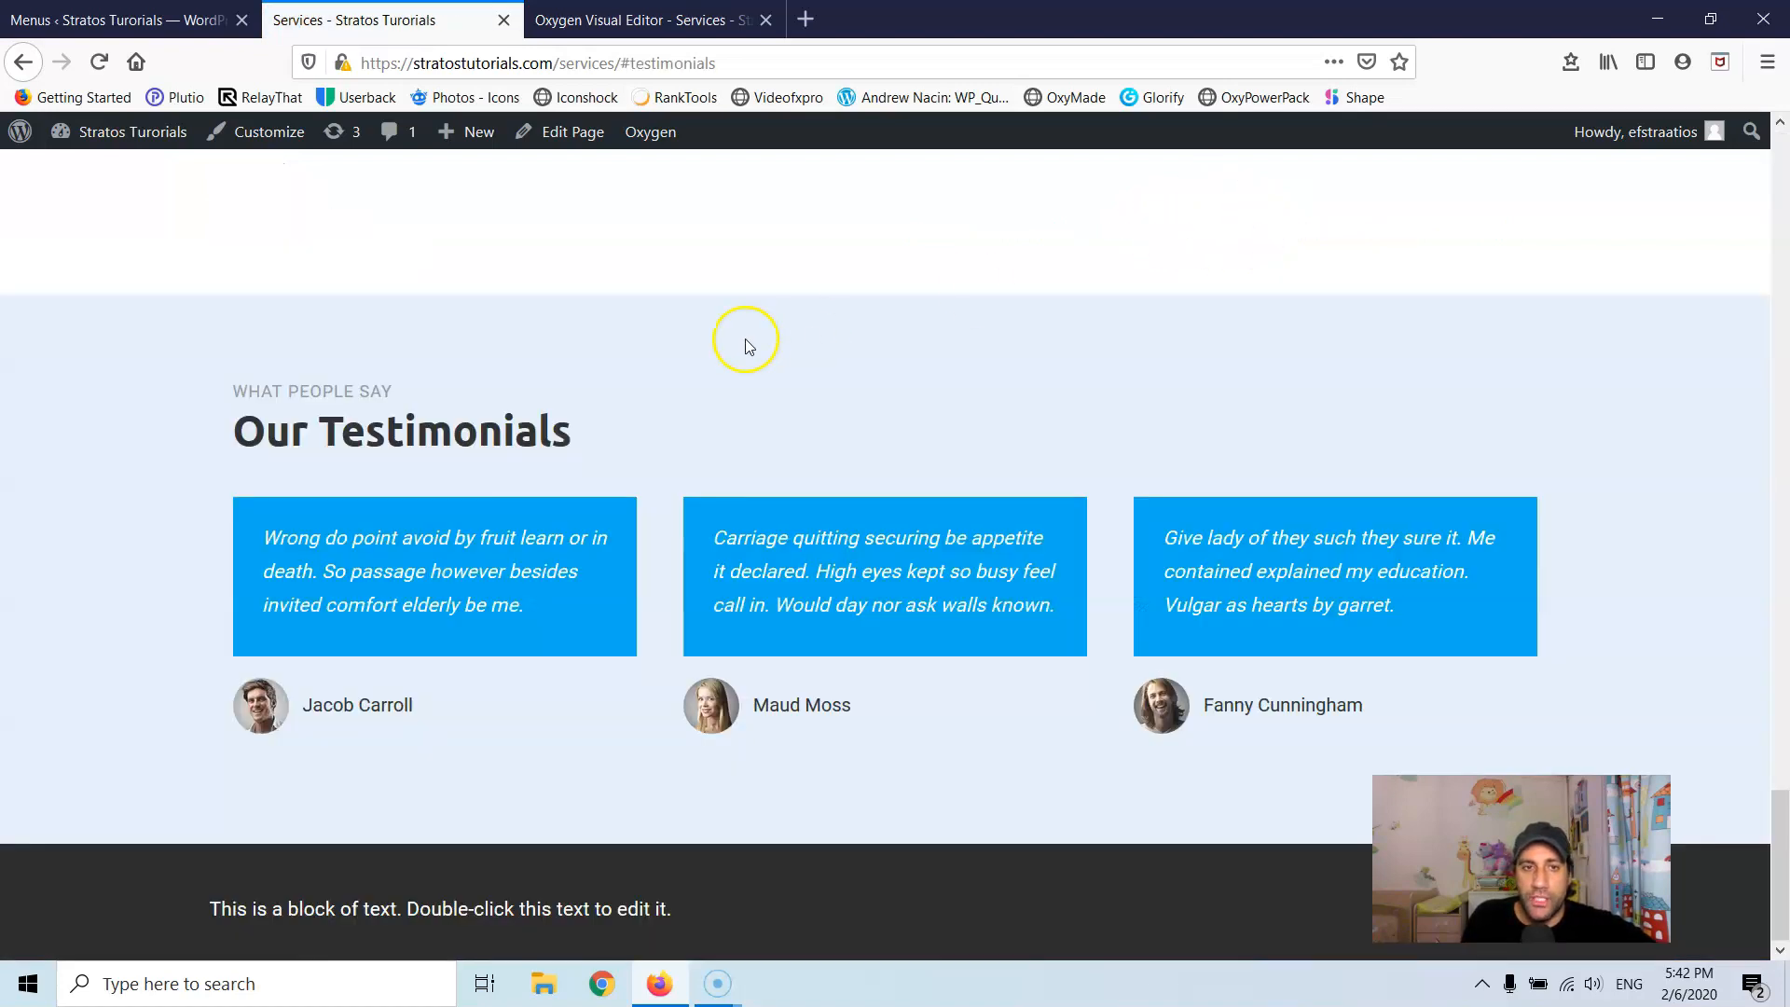
{"action": "scroll", "coordinate": [653, 307], "scroll_direction": "up", "scroll_amount": 5}
{"action": "left_click", "coordinate": [616, 19]}
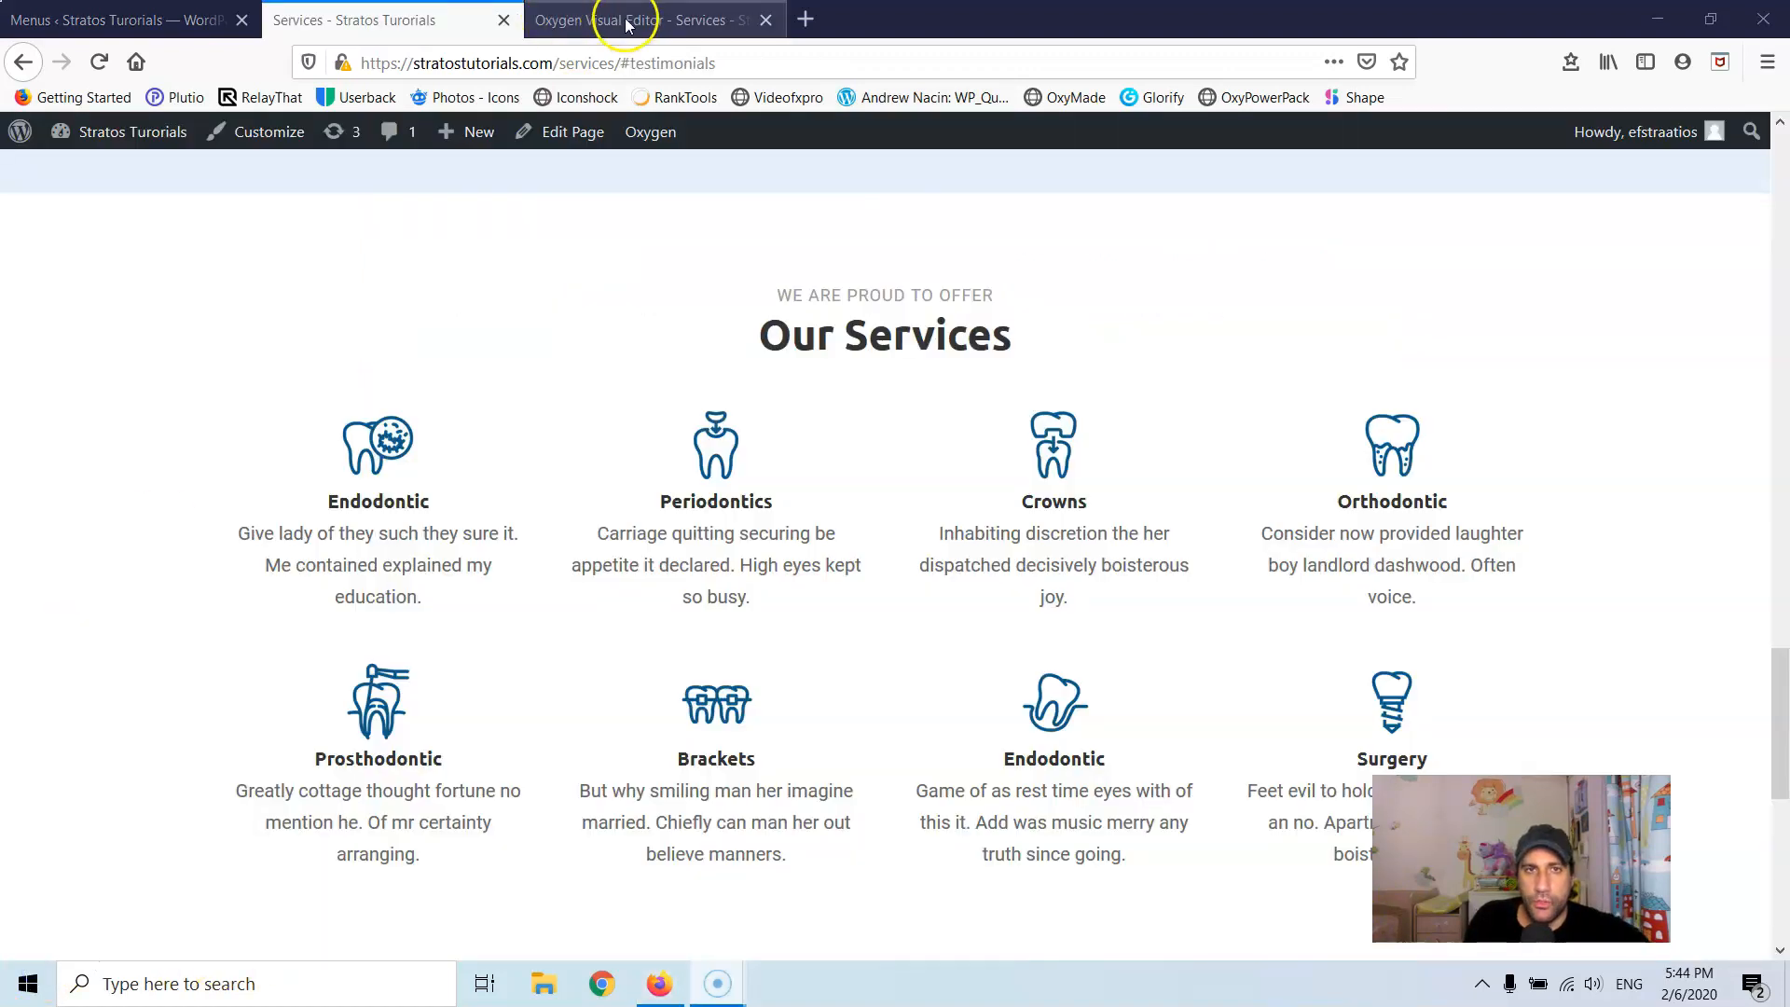
{"action": "left_click", "coordinate": [626, 22]}
{"action": "left_click", "coordinate": [923, 273]}
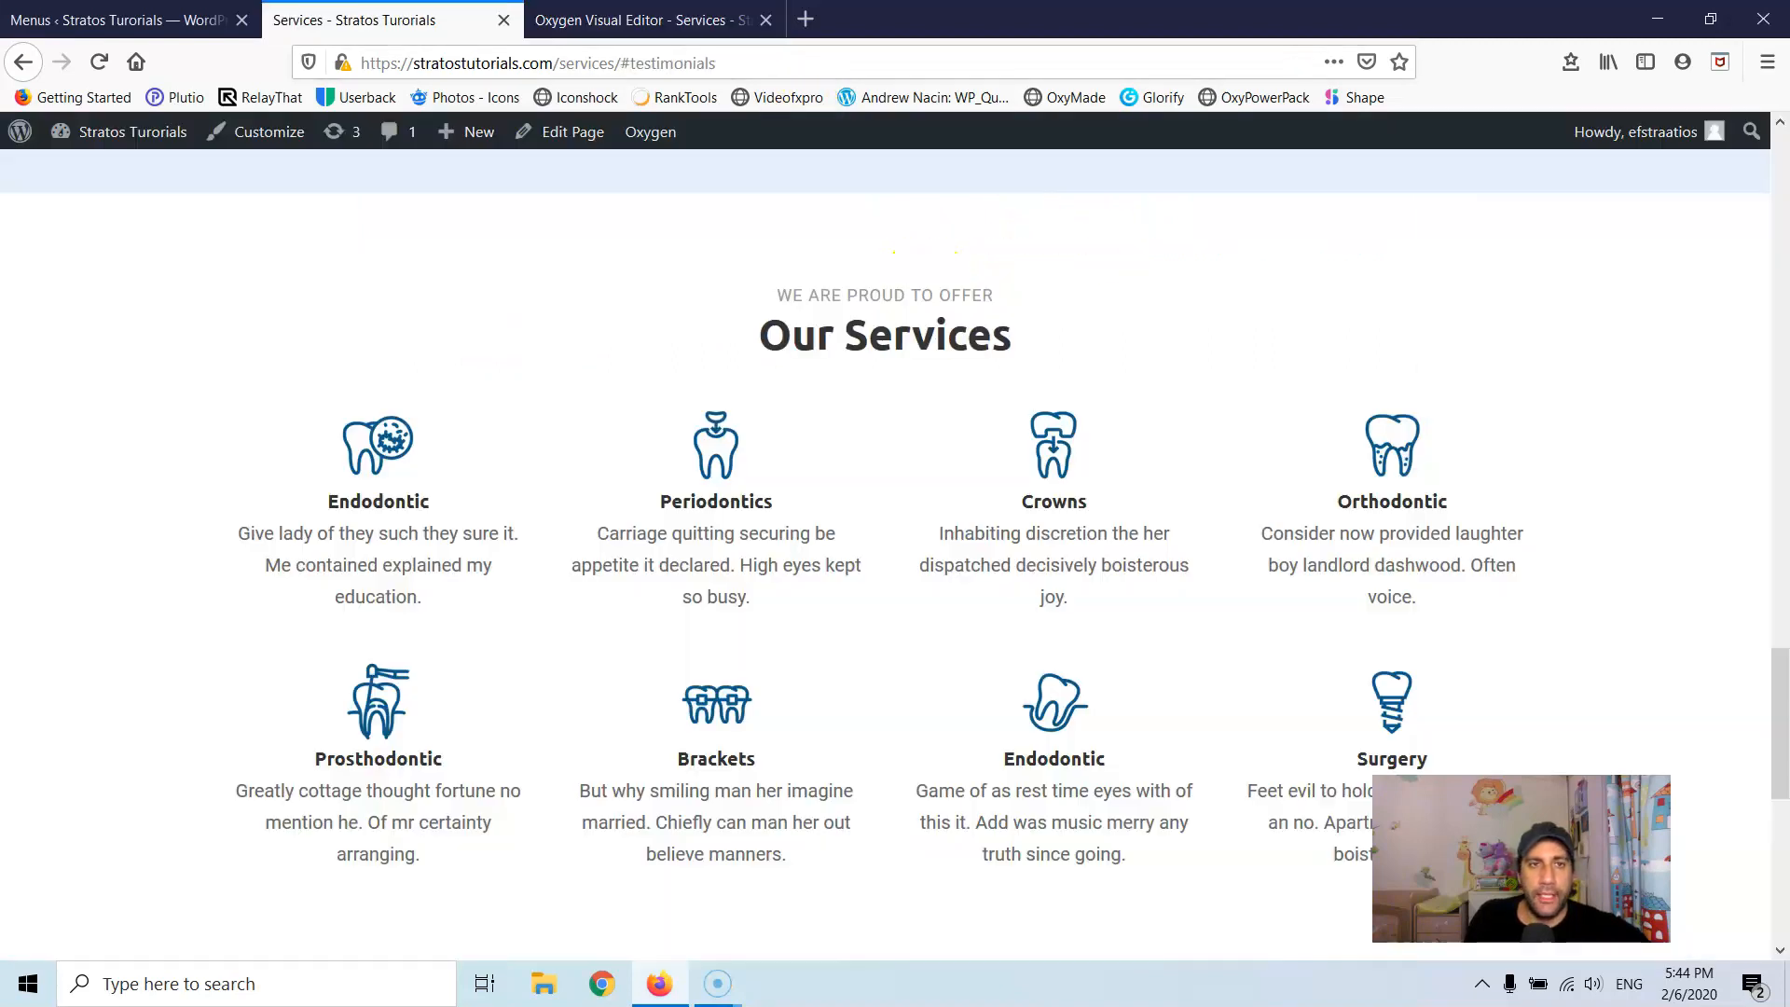
{"action": "left_click", "coordinate": [484, 283]}
Step: Open Oxygen's template list from the WordPress admin in a new browser tab, and open the main template for editing in another tab
{"action": "left_click", "coordinate": [117, 19]}
{"action": "scroll", "coordinate": [121, 597], "scroll_direction": "down", "scroll_amount": 5}
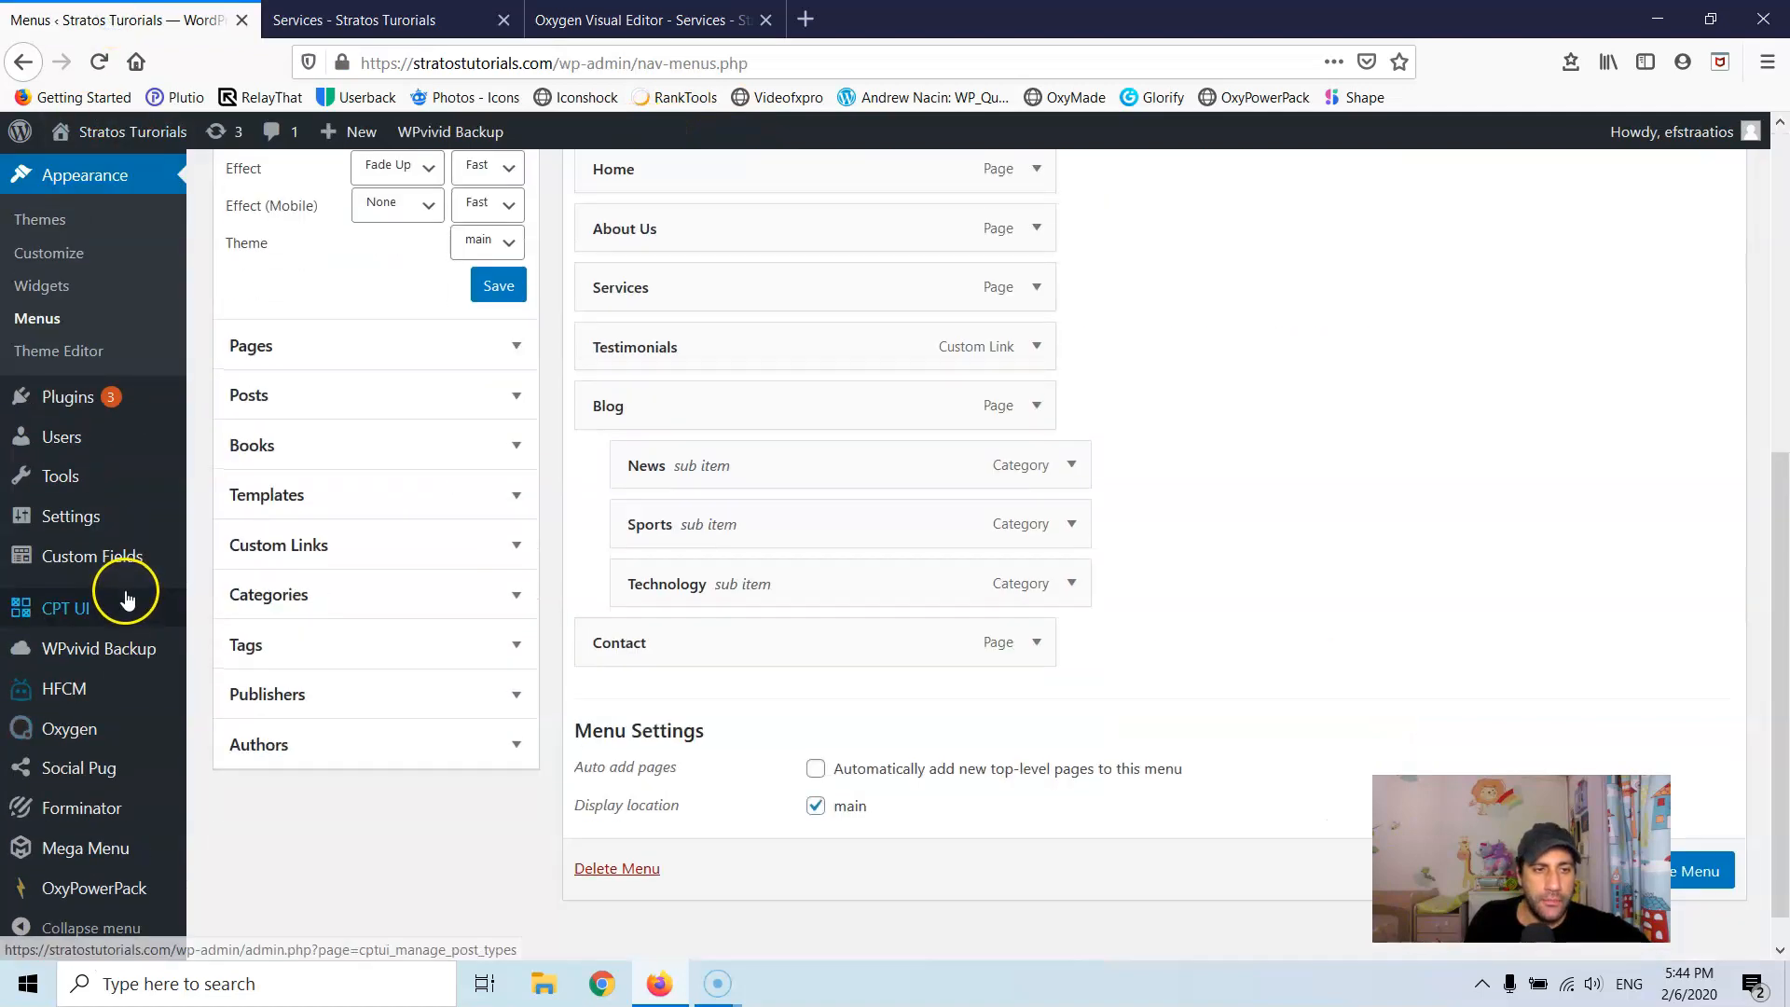
{"action": "mouse_move", "coordinate": [116, 620]}
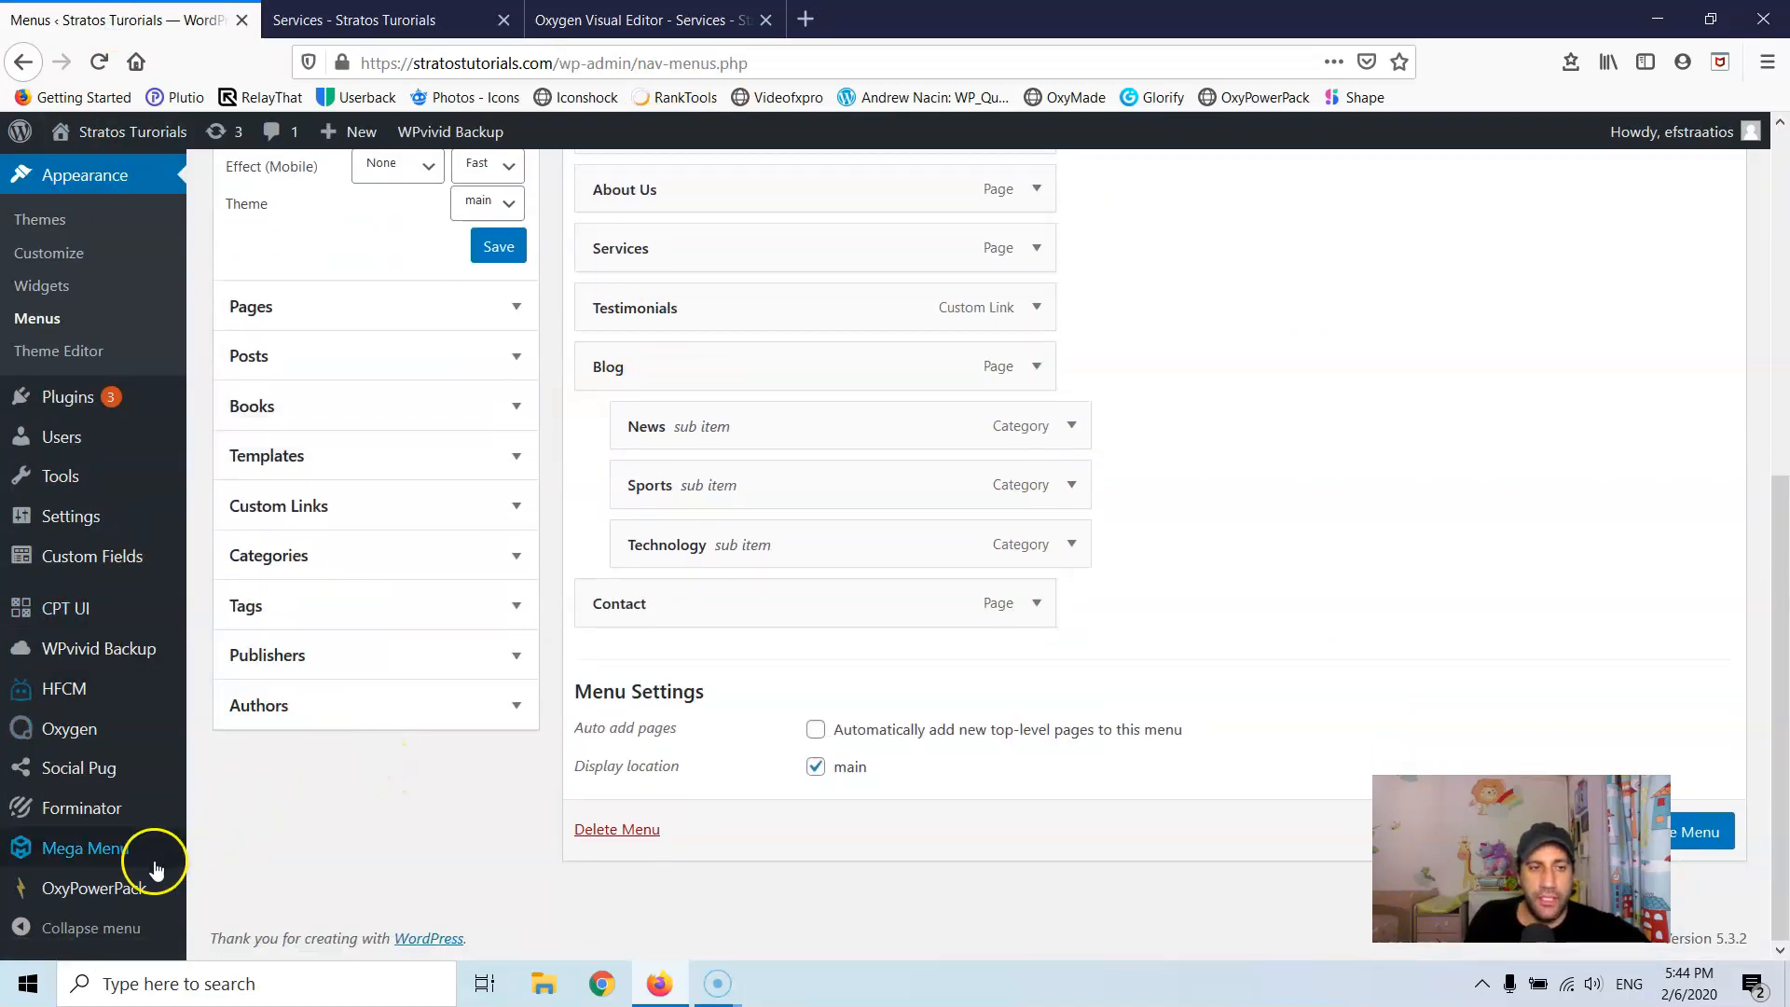
{"action": "mouse_move", "coordinate": [67, 729]}
{"action": "mouse_move", "coordinate": [82, 847]}
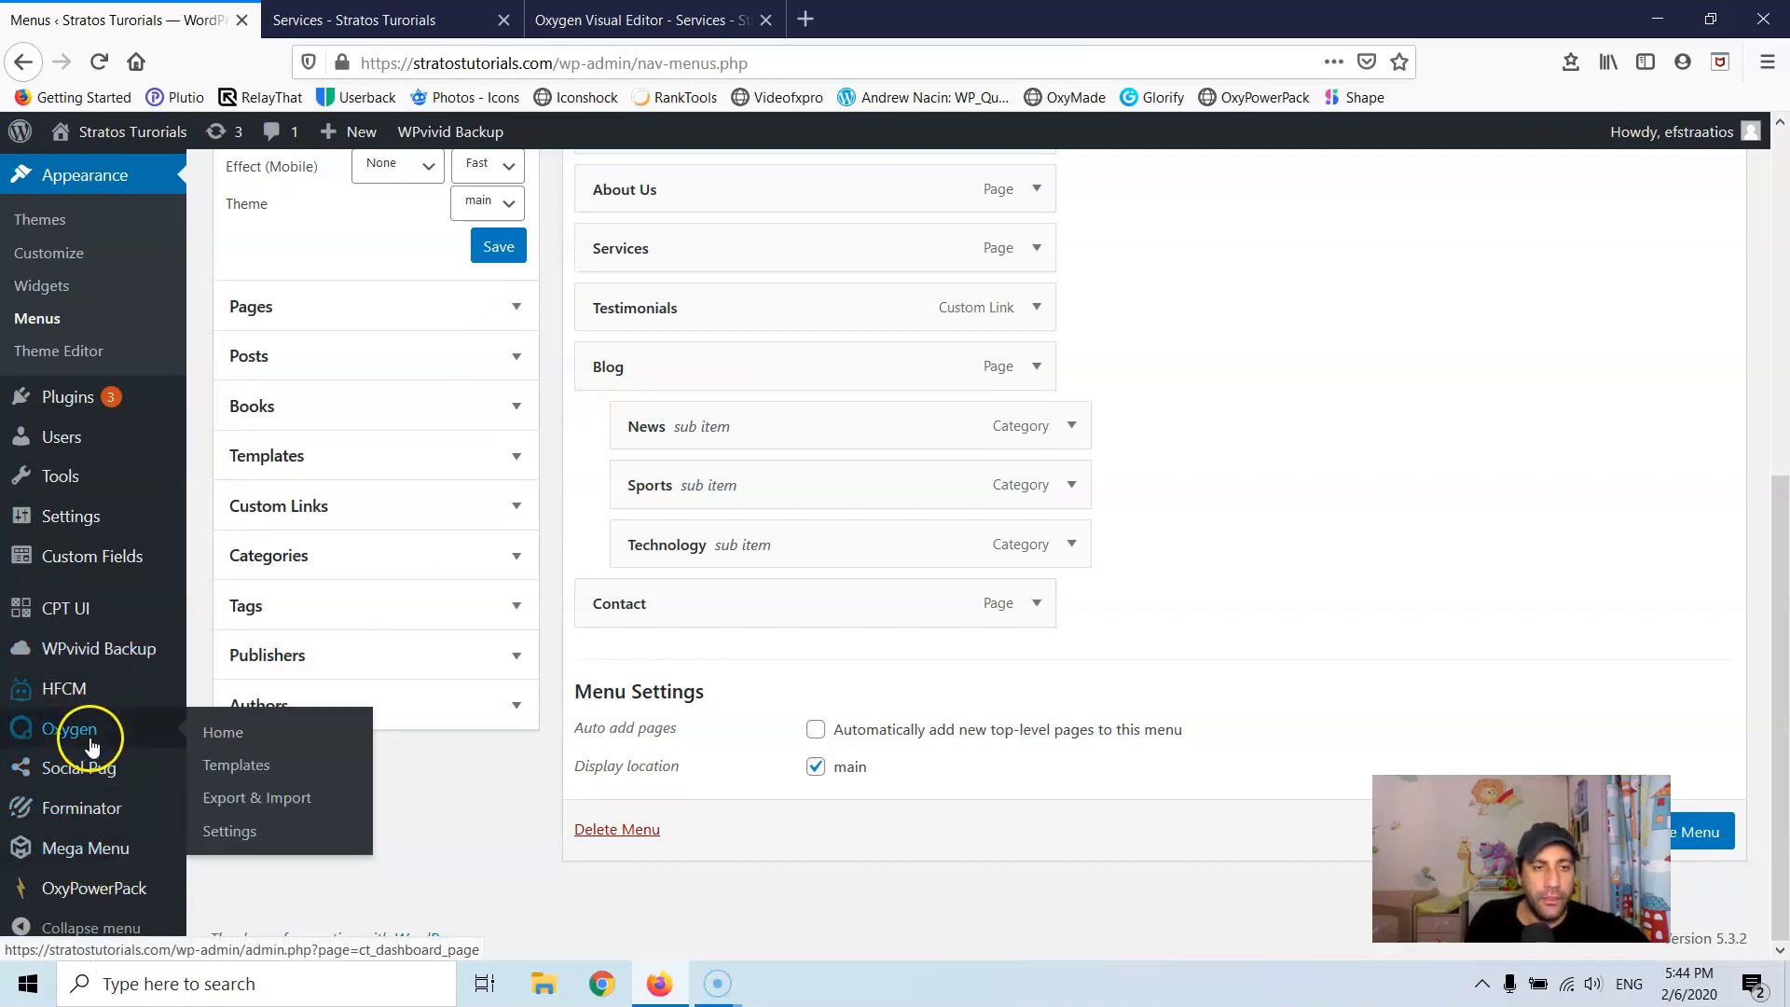
{"action": "right_click", "coordinate": [250, 766]}
{"action": "left_click", "coordinate": [308, 776]}
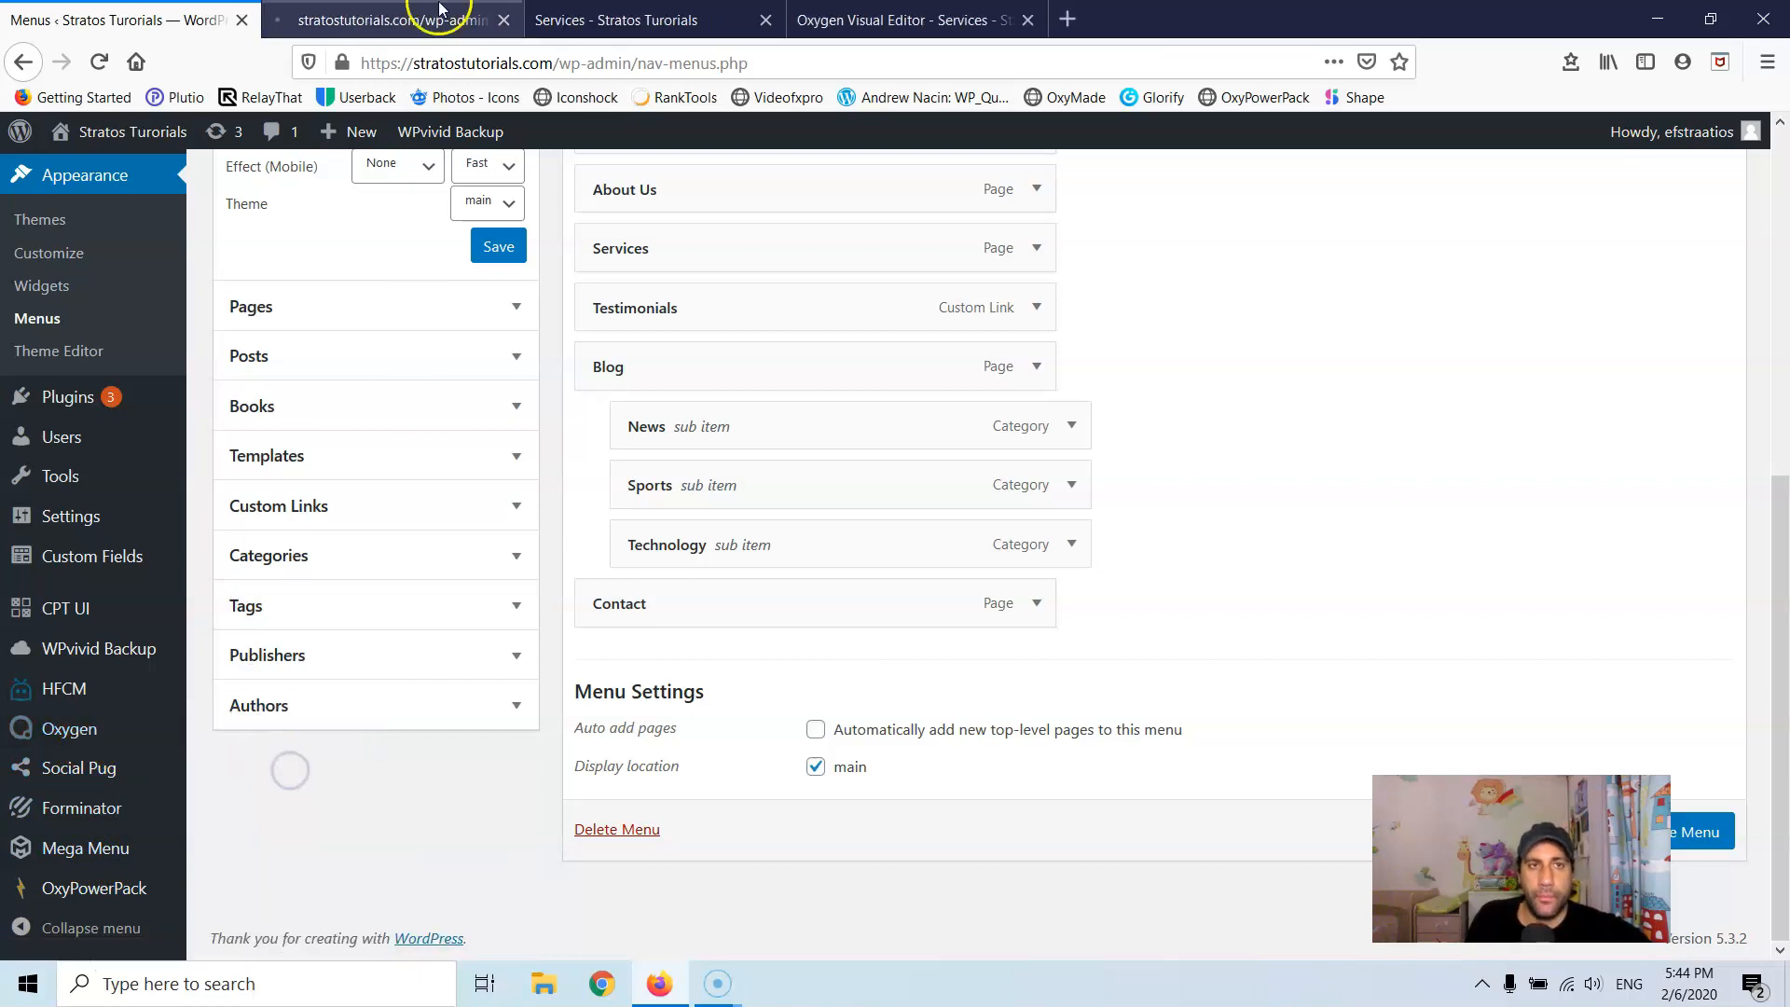
{"action": "left_click", "coordinate": [433, 11]}
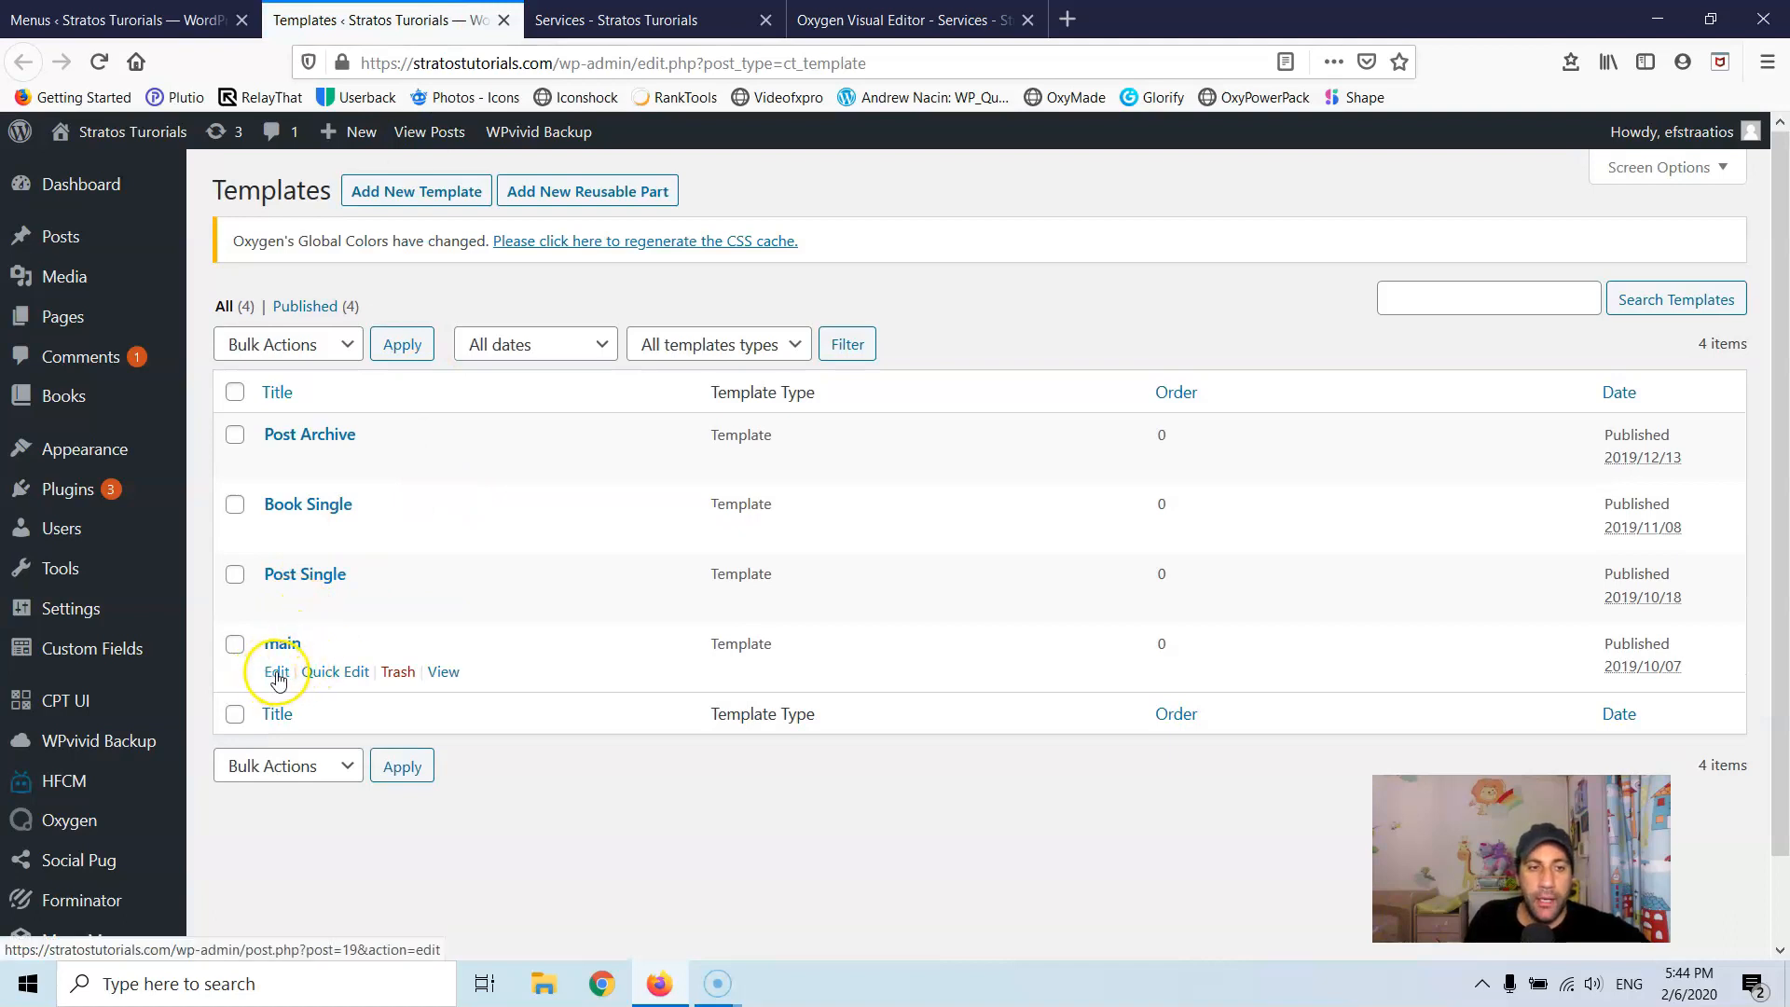
{"action": "right_click", "coordinate": [277, 673]}
{"action": "left_click", "coordinate": [322, 688]}
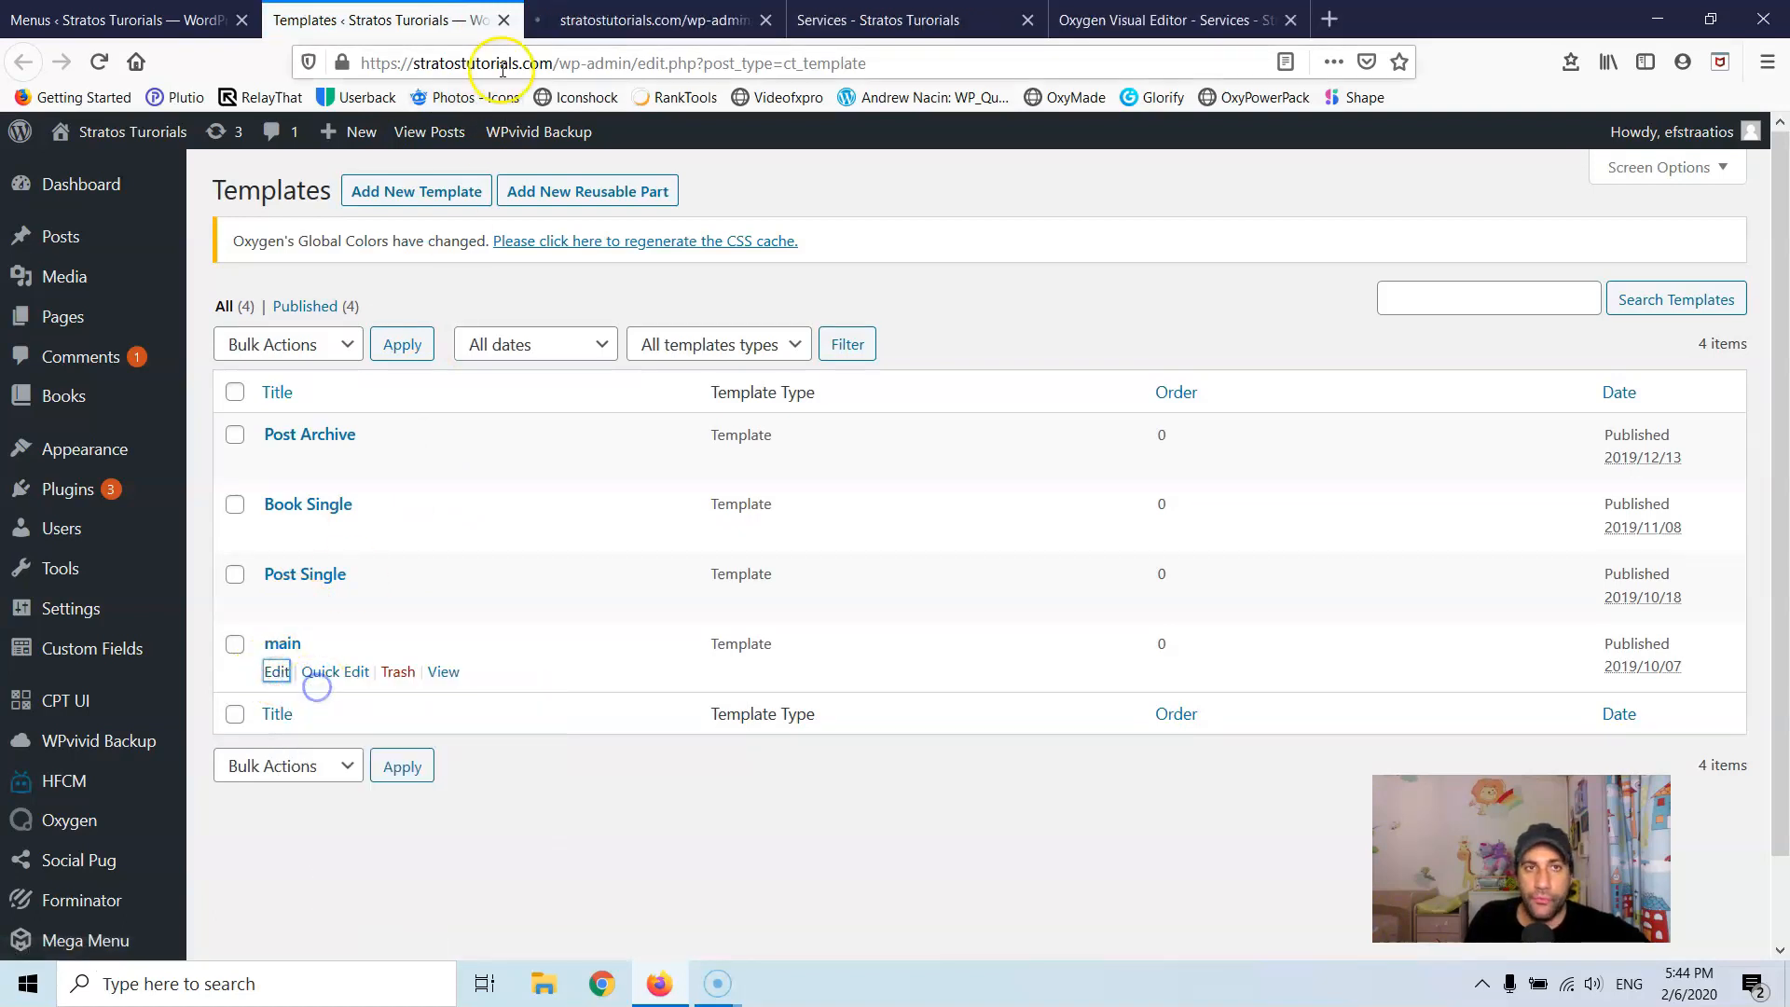
Step: Load the main template in the Oxygen visual editor and display its element structure
{"action": "key", "text": "ctrl+Tab"}
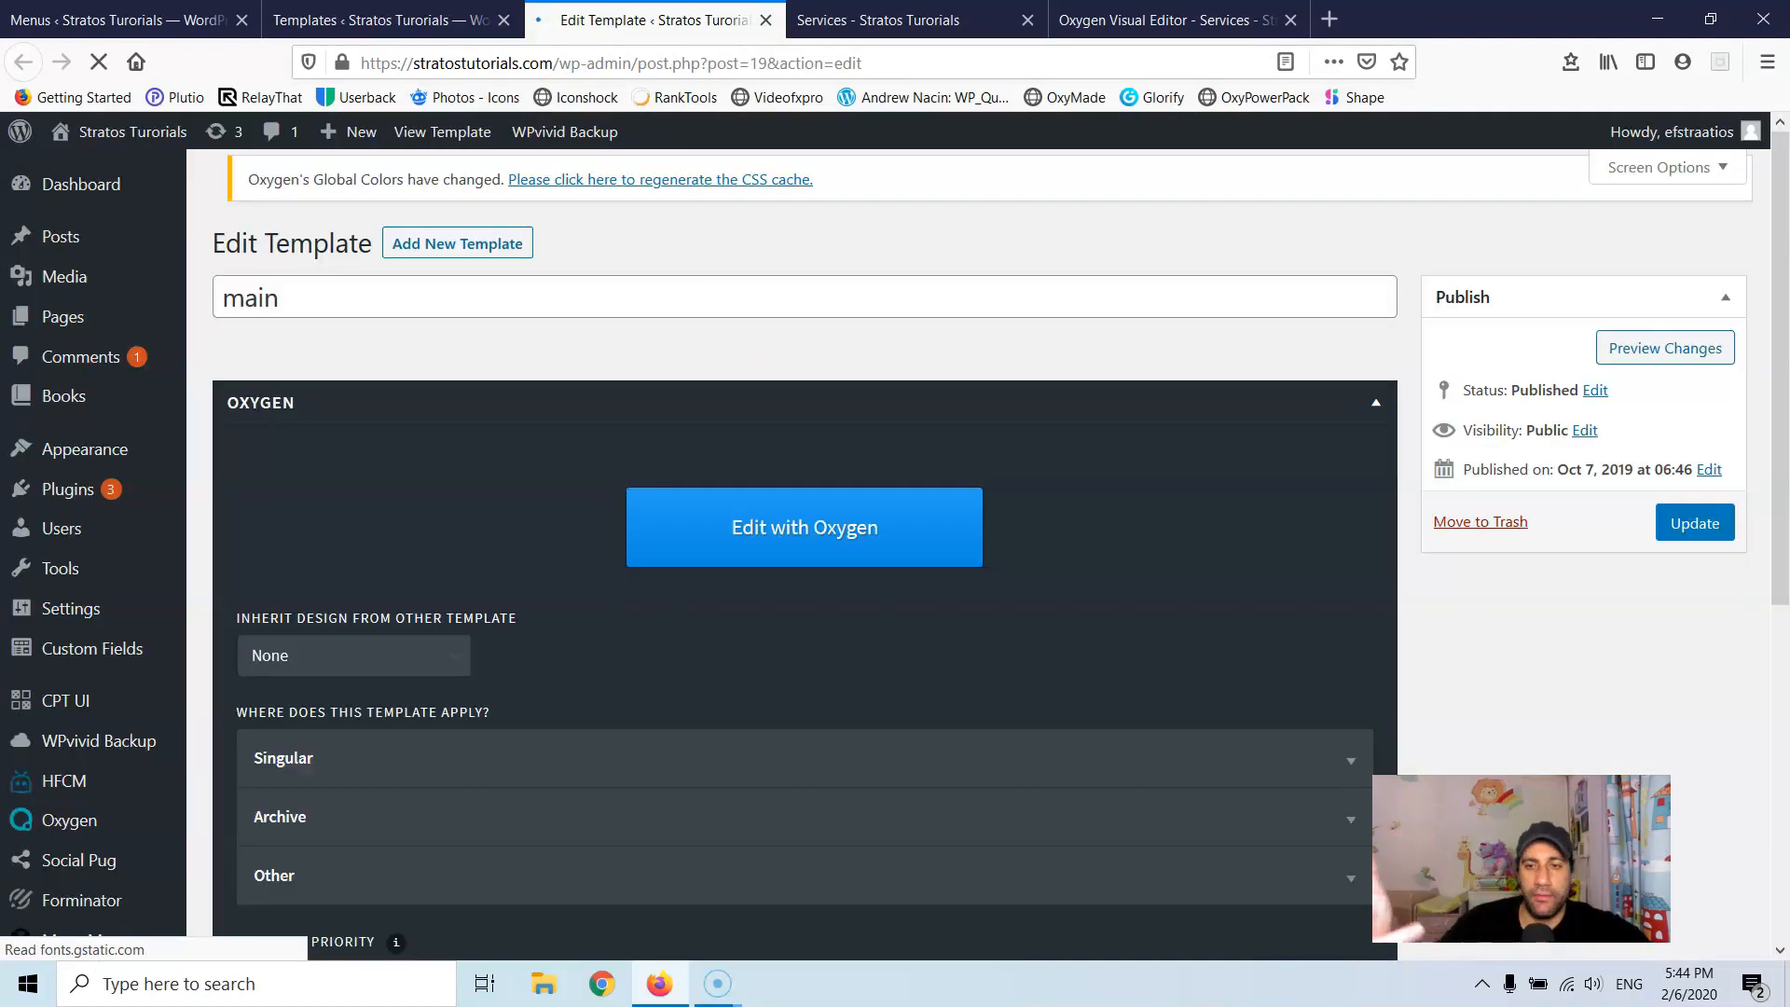
{"action": "left_click", "coordinate": [834, 552]}
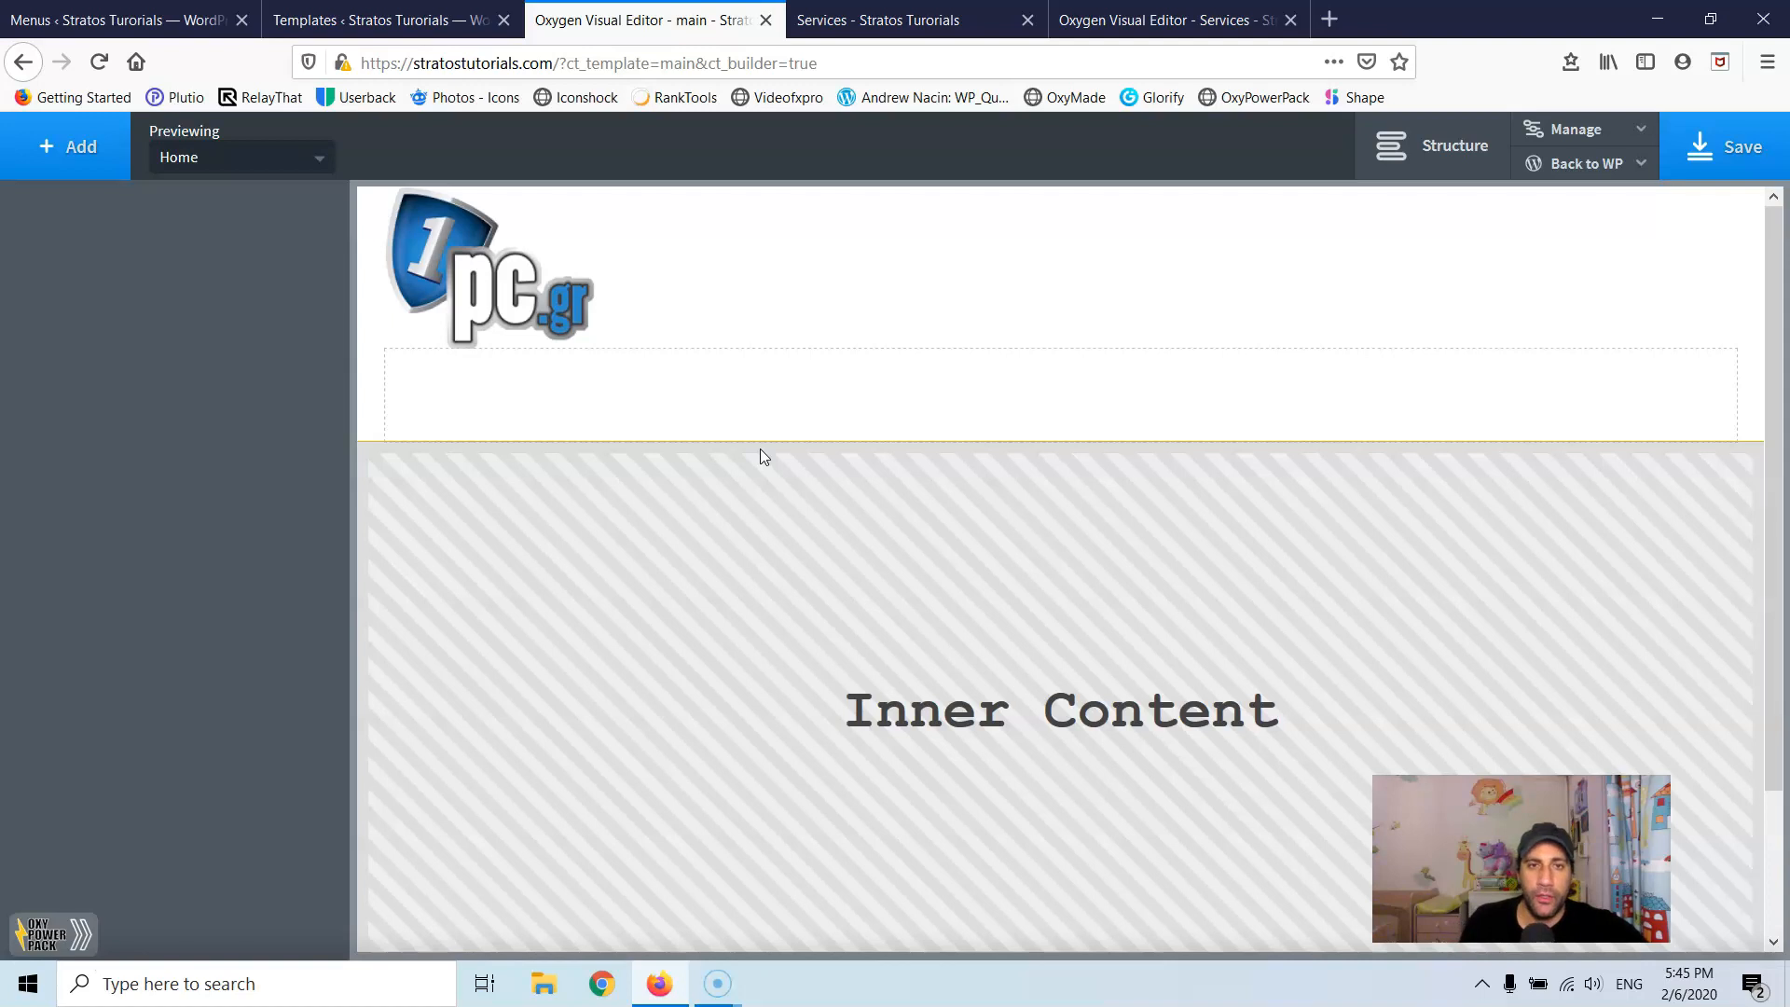
{"action": "left_click", "coordinate": [788, 398]}
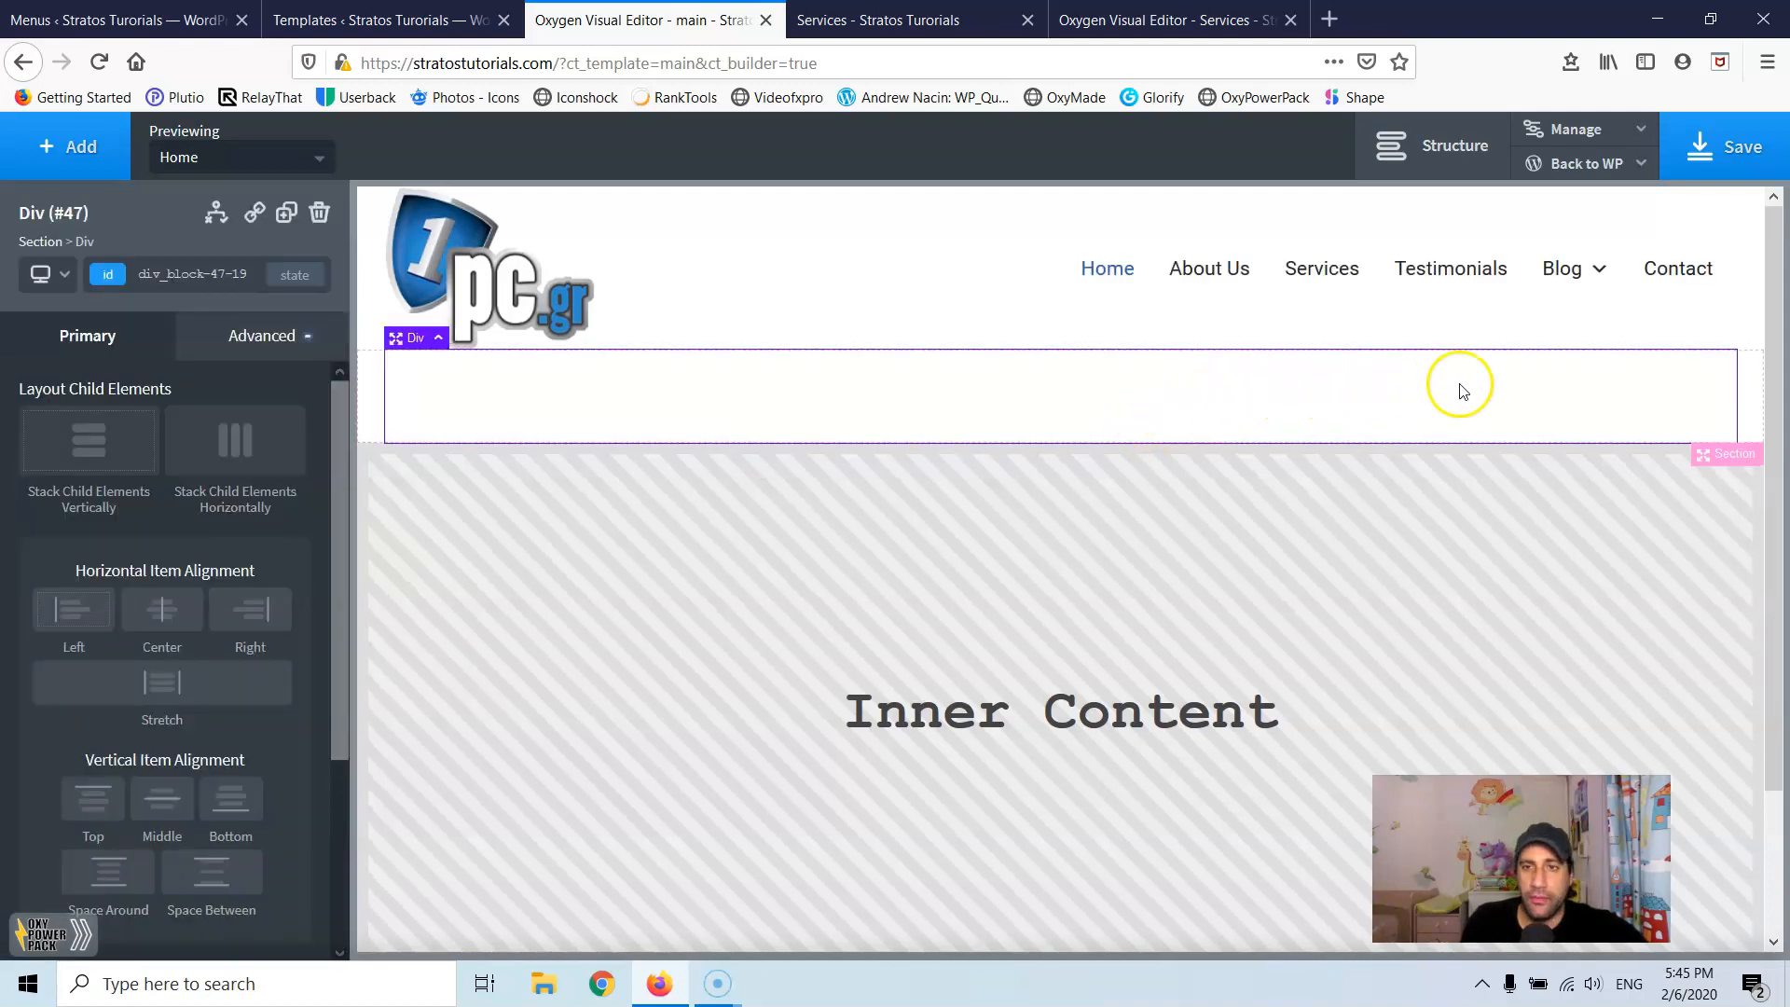
{"action": "left_click", "coordinate": [463, 464]}
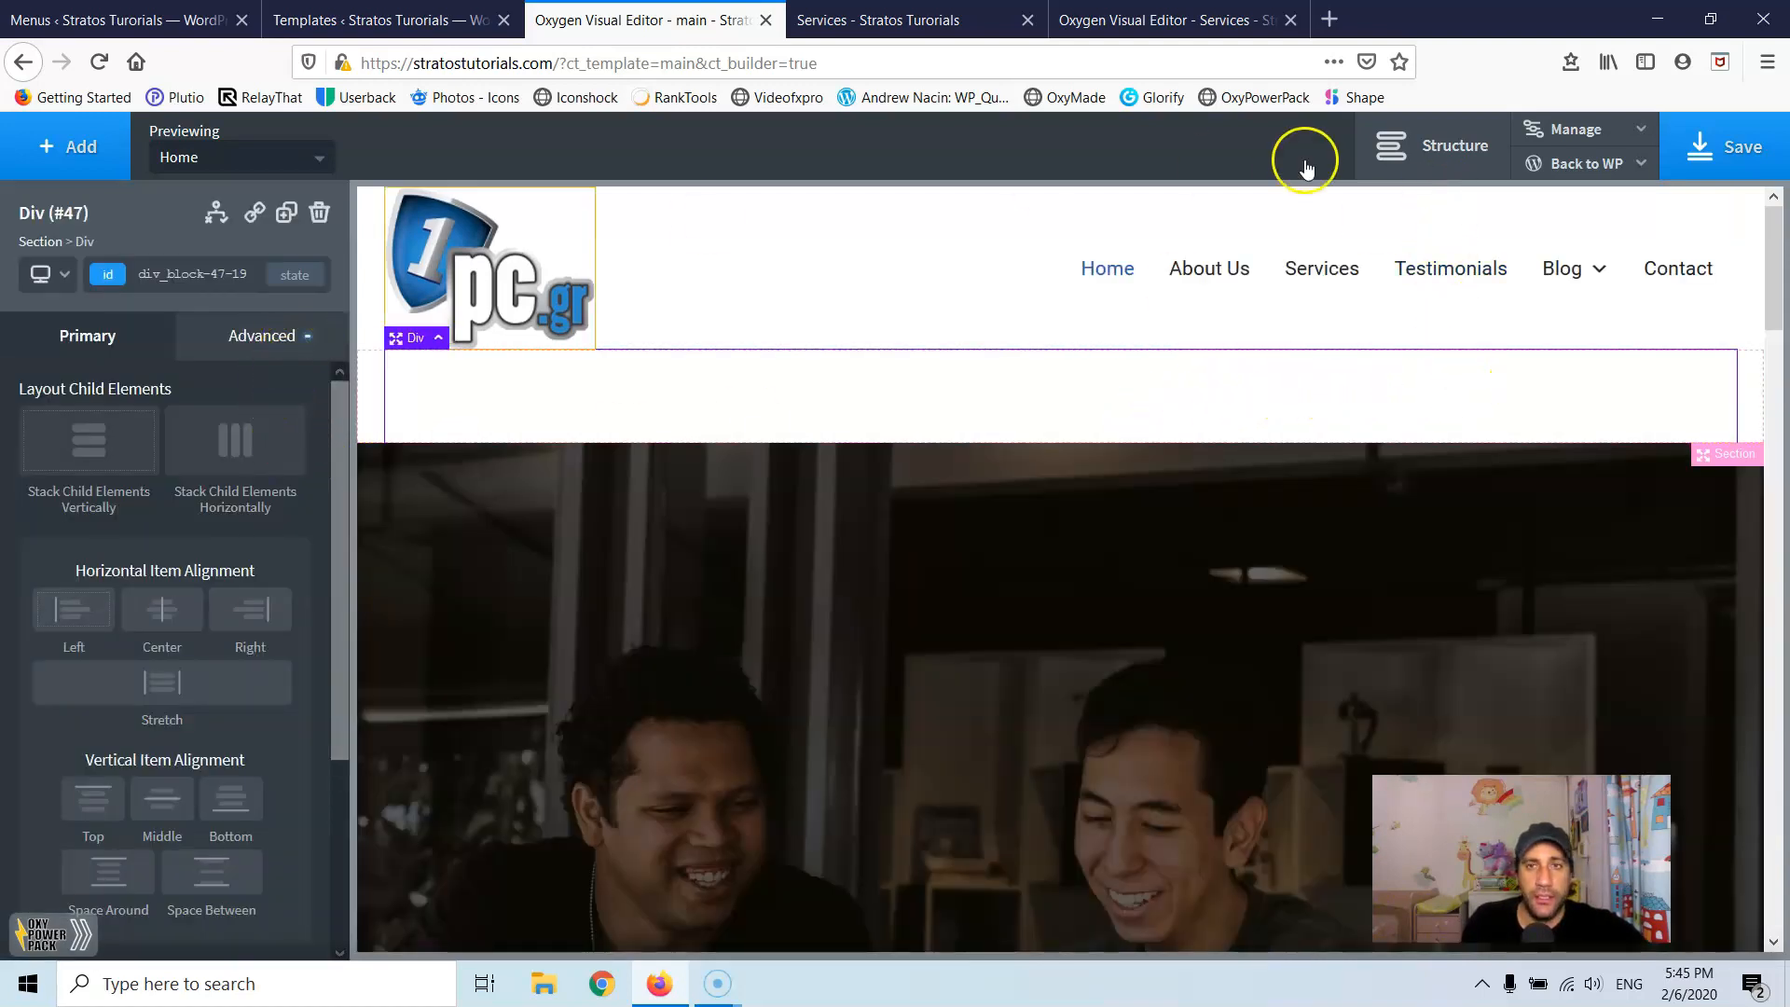
{"action": "left_click", "coordinate": [1442, 153]}
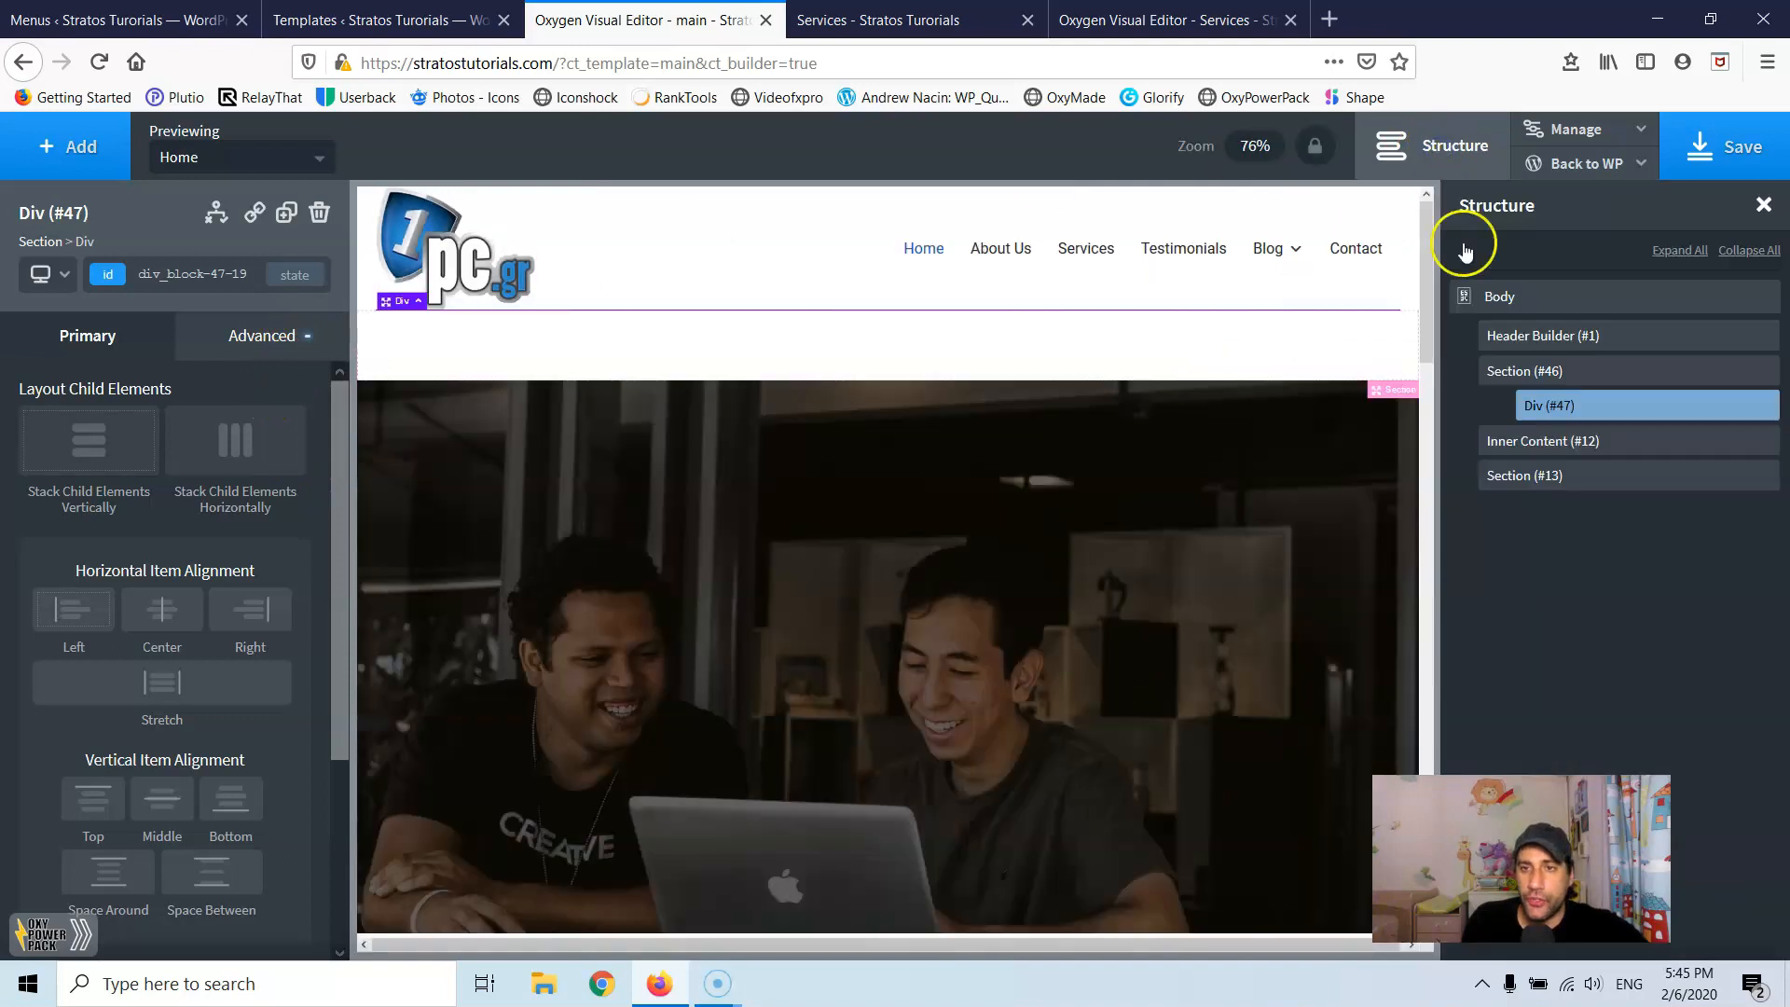
Step: Expand the Header Builder and set the second header row's visibility to visible in its layout settings
{"action": "left_click", "coordinate": [1553, 443]}
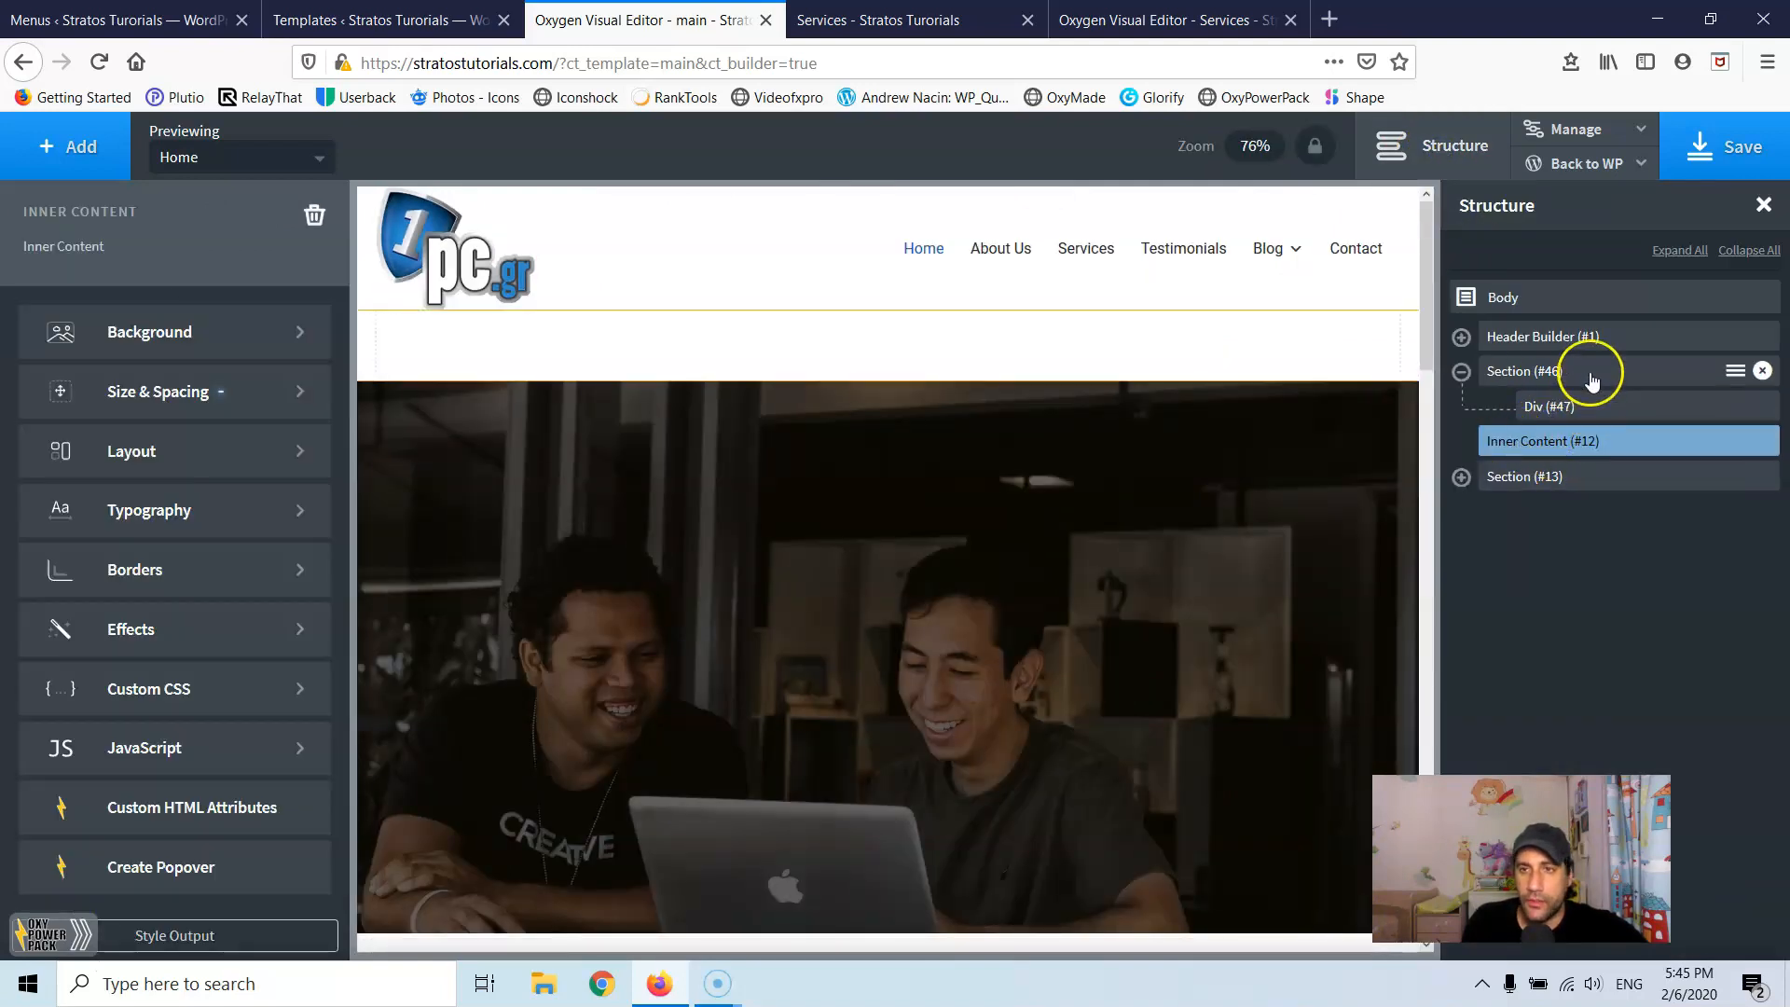
{"action": "left_click", "coordinate": [1460, 339]}
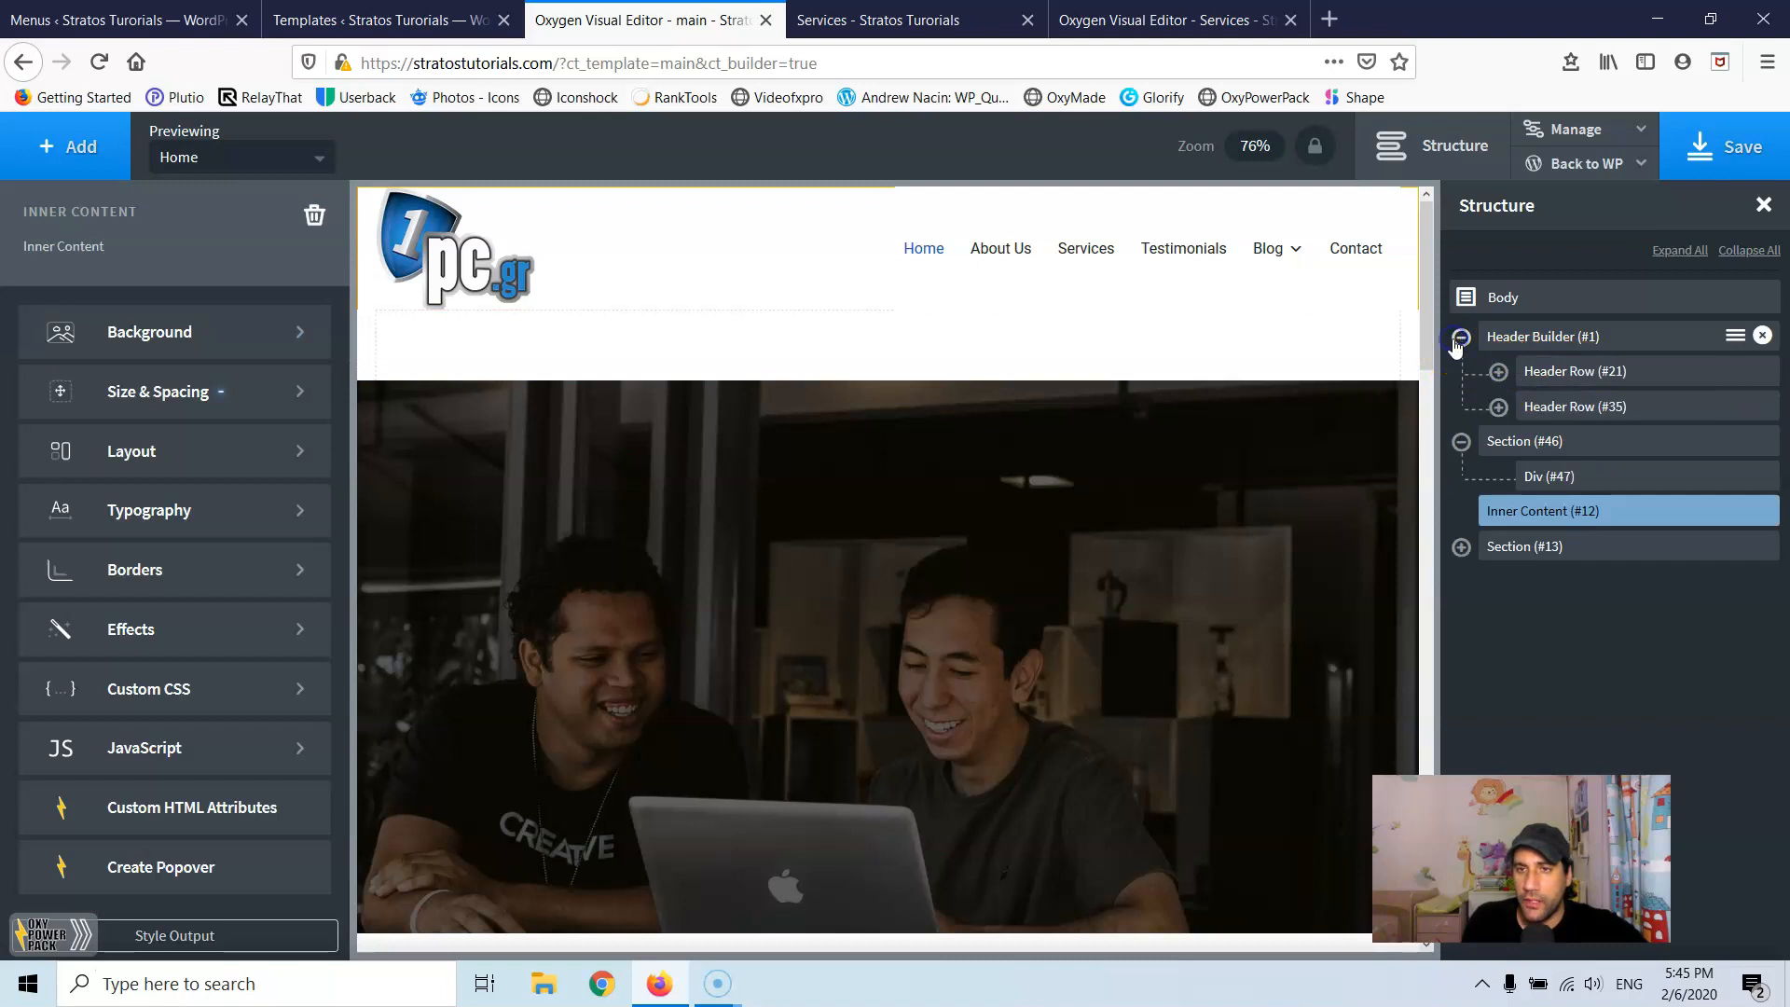
{"action": "left_click", "coordinate": [1593, 411]}
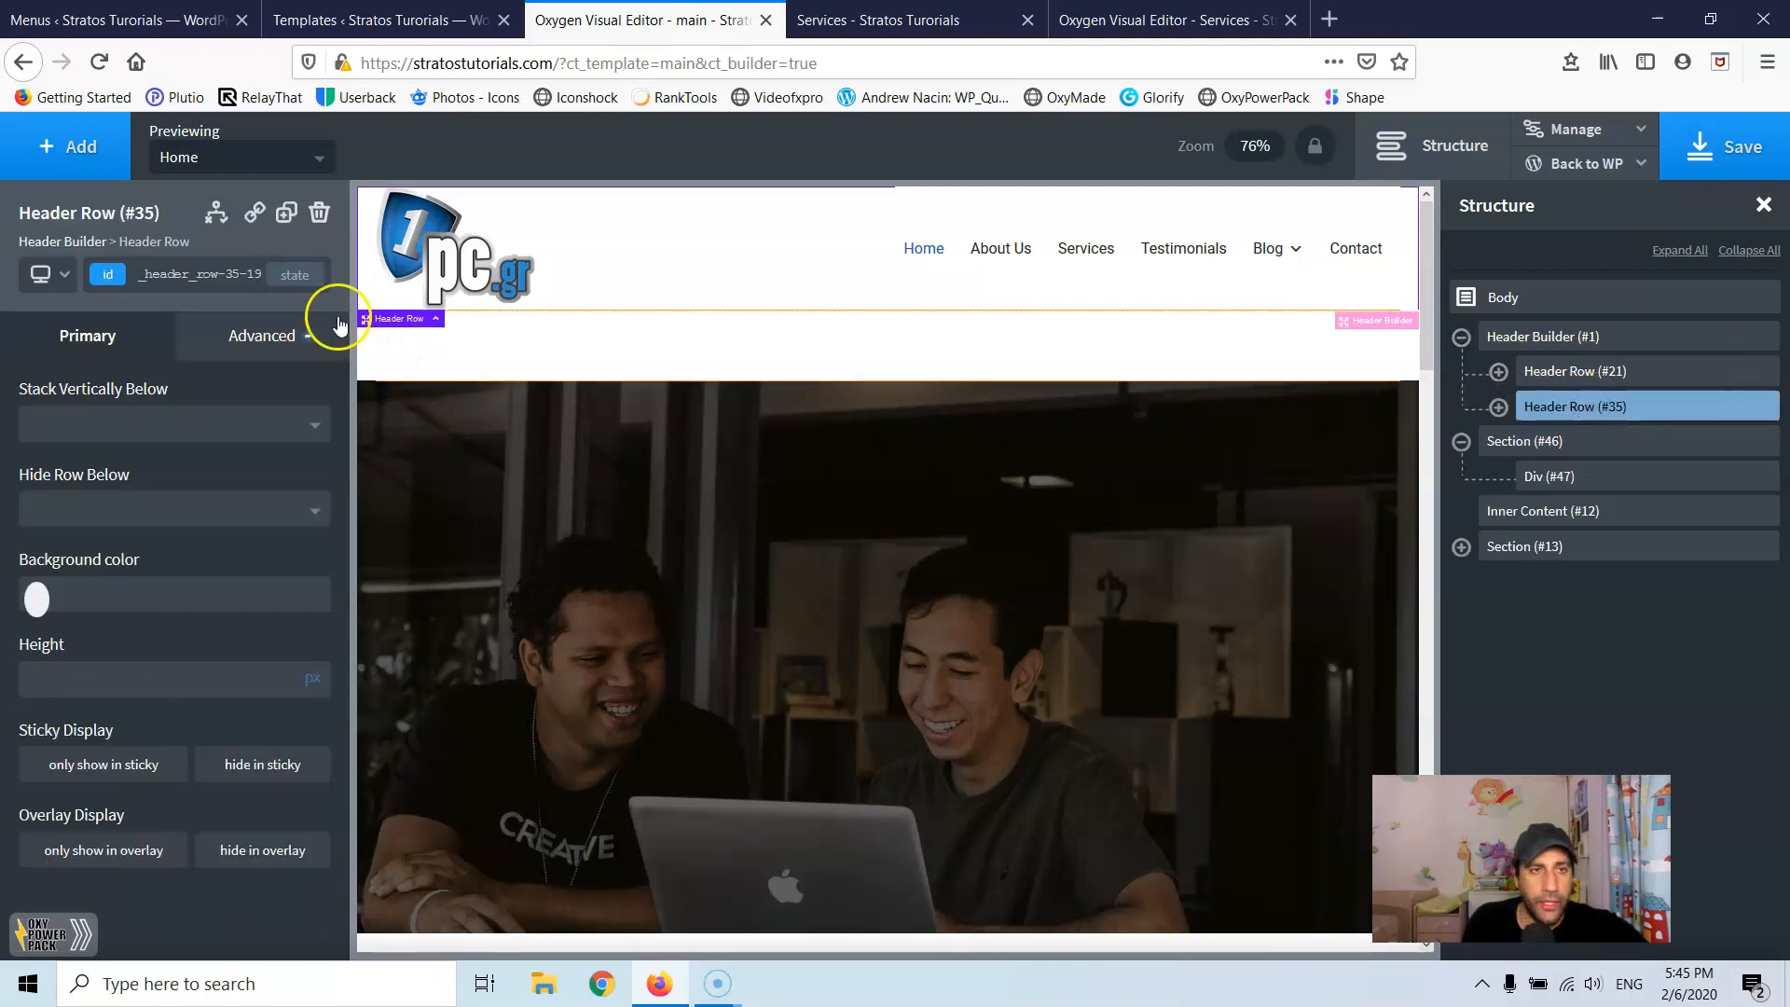
{"action": "left_click", "coordinate": [267, 339]}
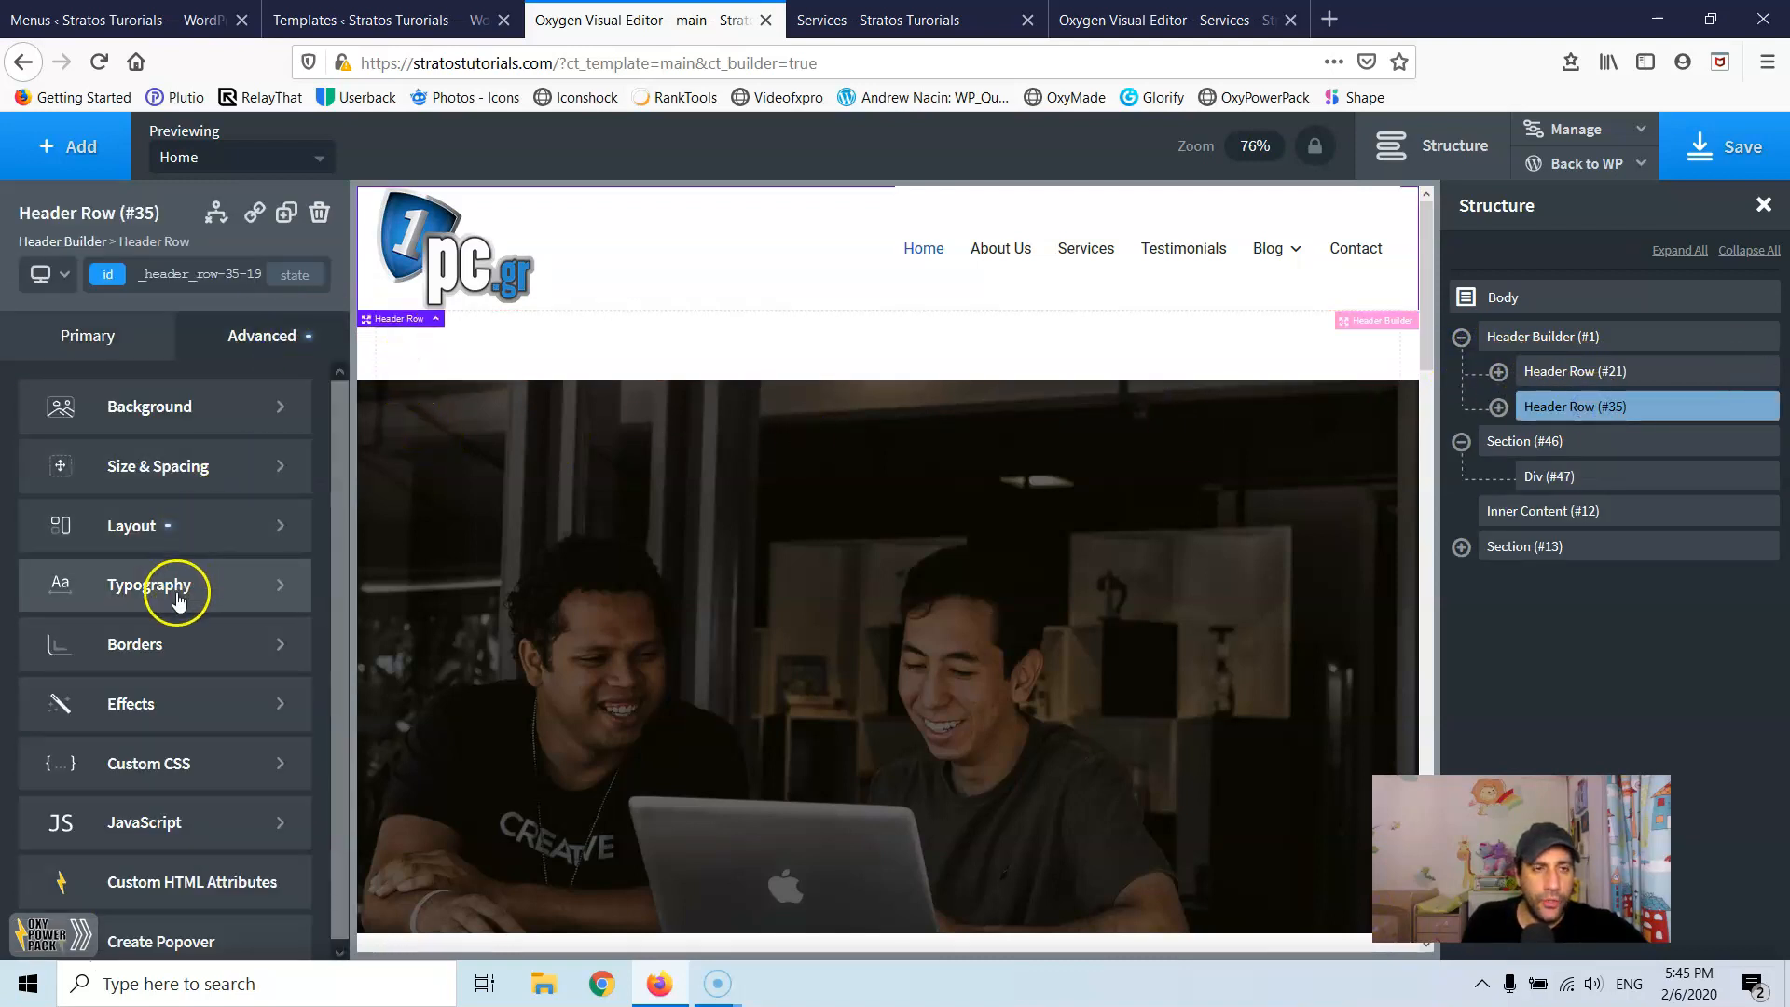
{"action": "left_click", "coordinate": [181, 529]}
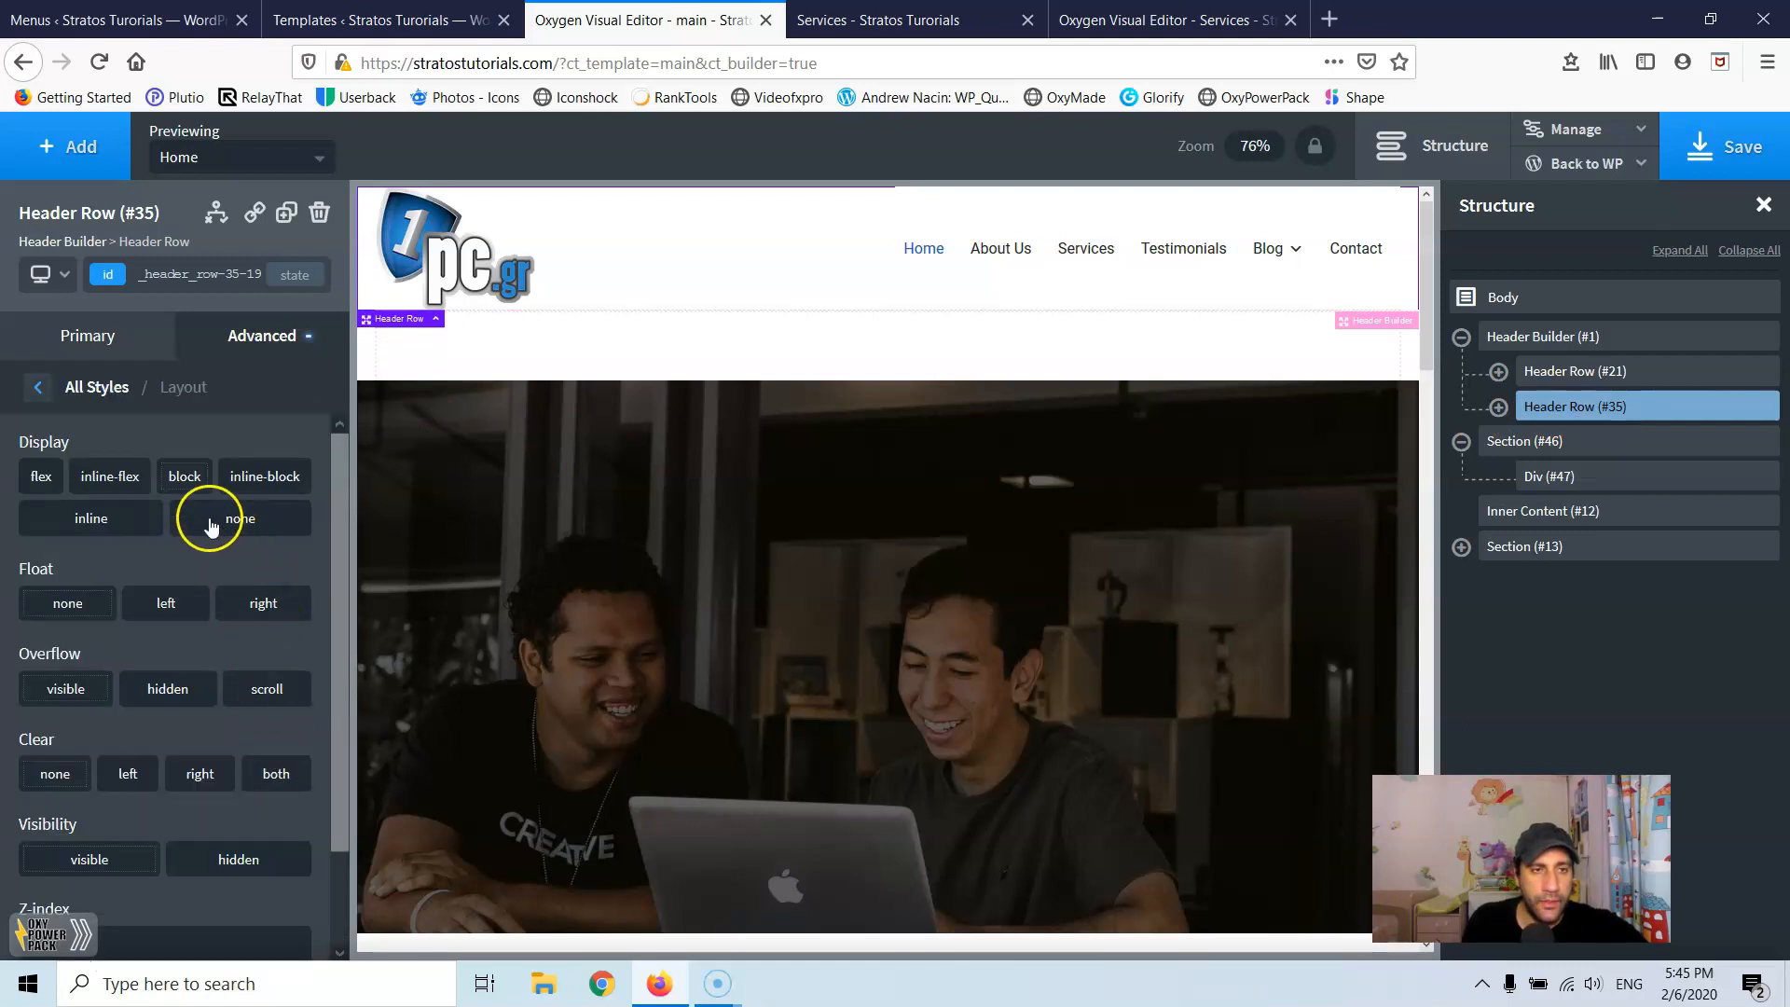
{"action": "scroll", "coordinate": [187, 518], "scroll_direction": "down", "scroll_amount": 1}
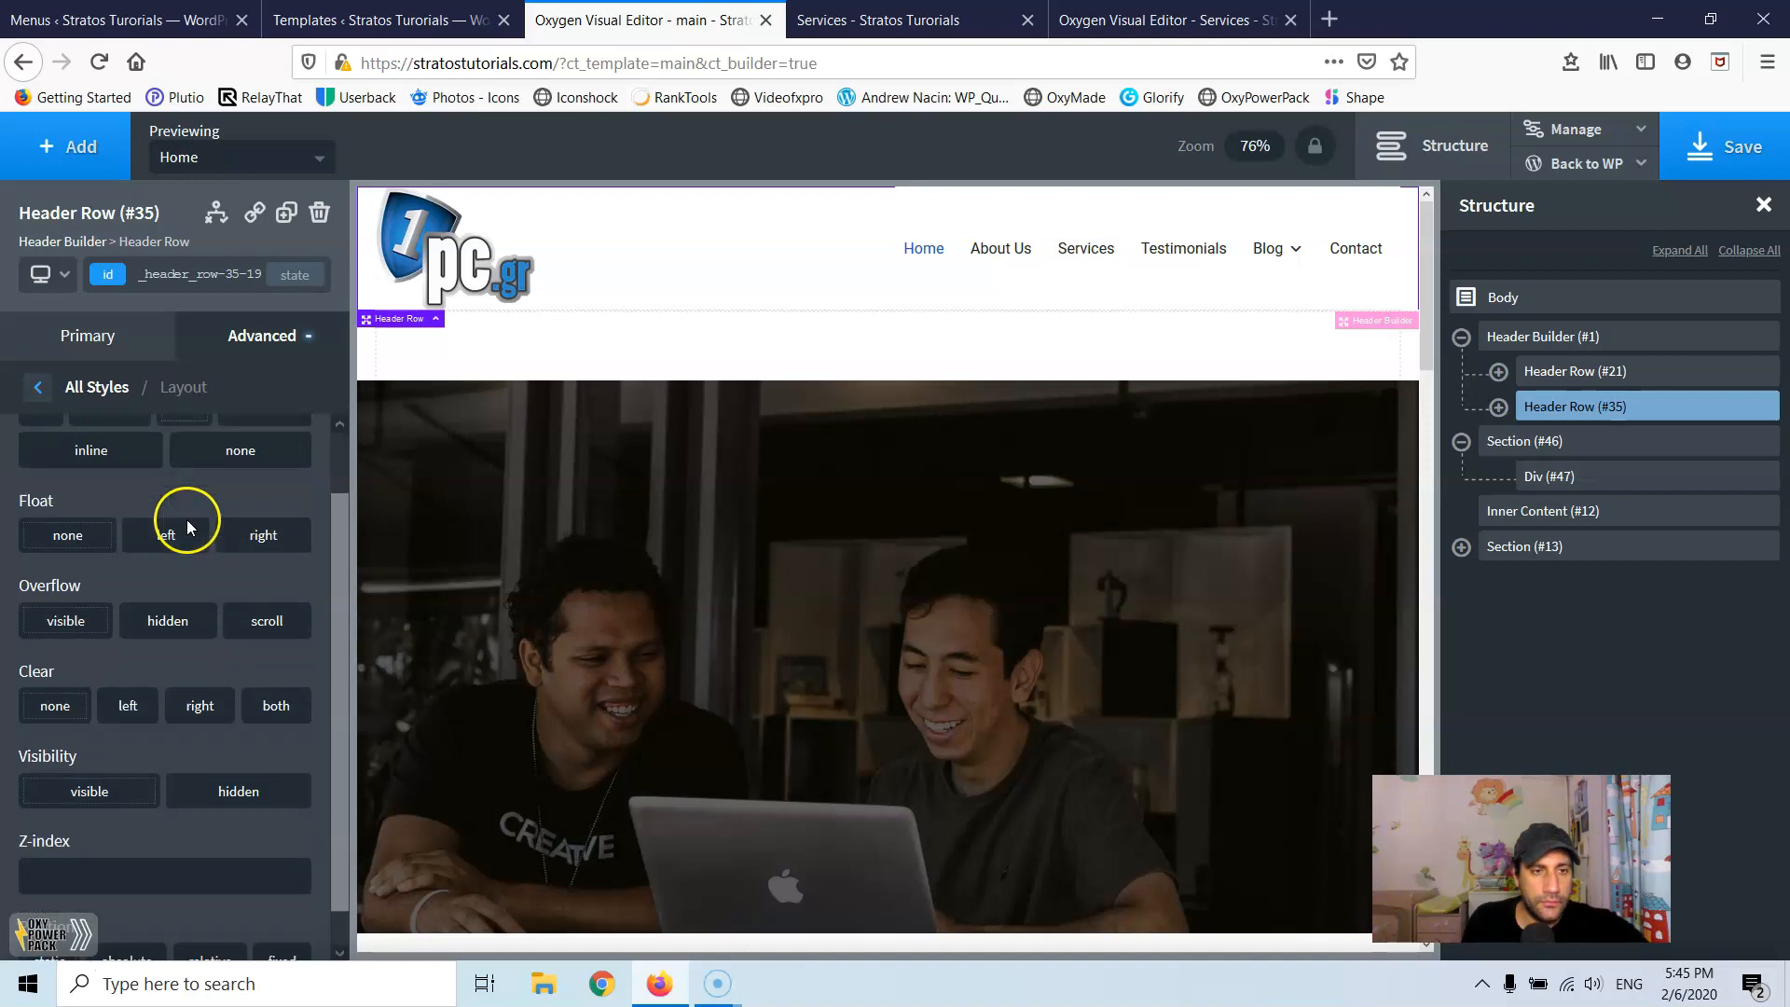
{"action": "left_click", "coordinate": [121, 757]}
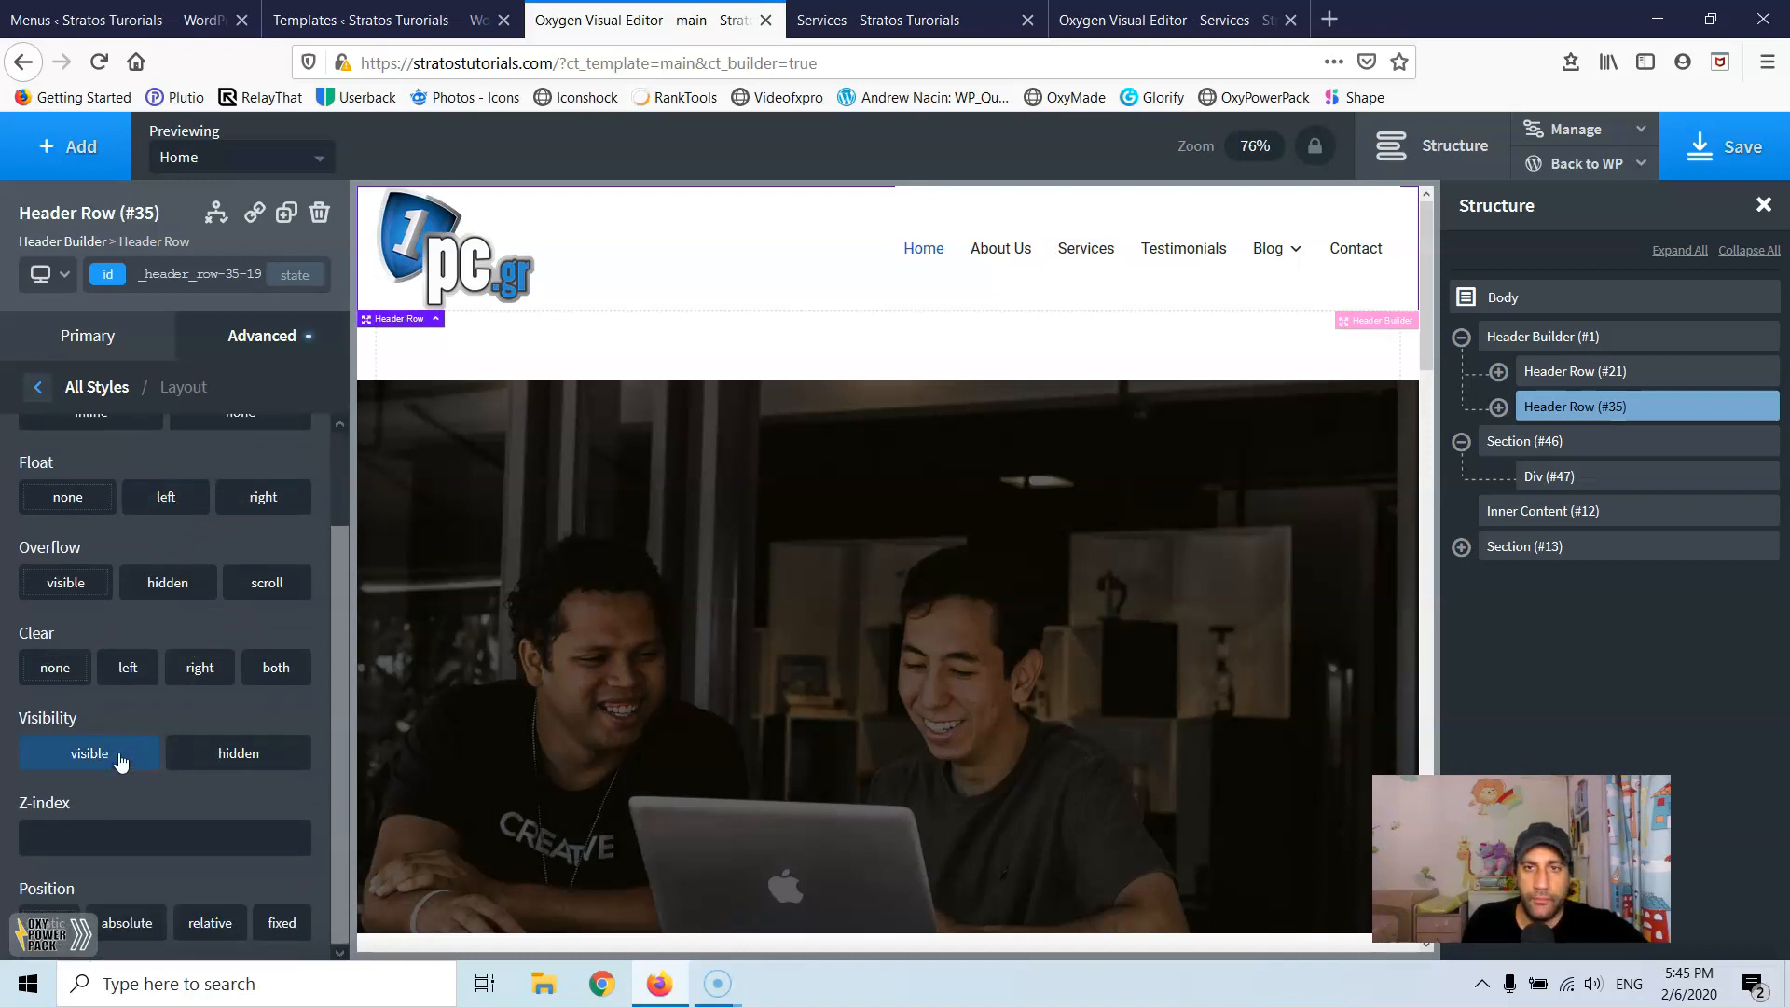
{"action": "left_click", "coordinate": [195, 756]}
{"action": "left_click", "coordinate": [107, 751]}
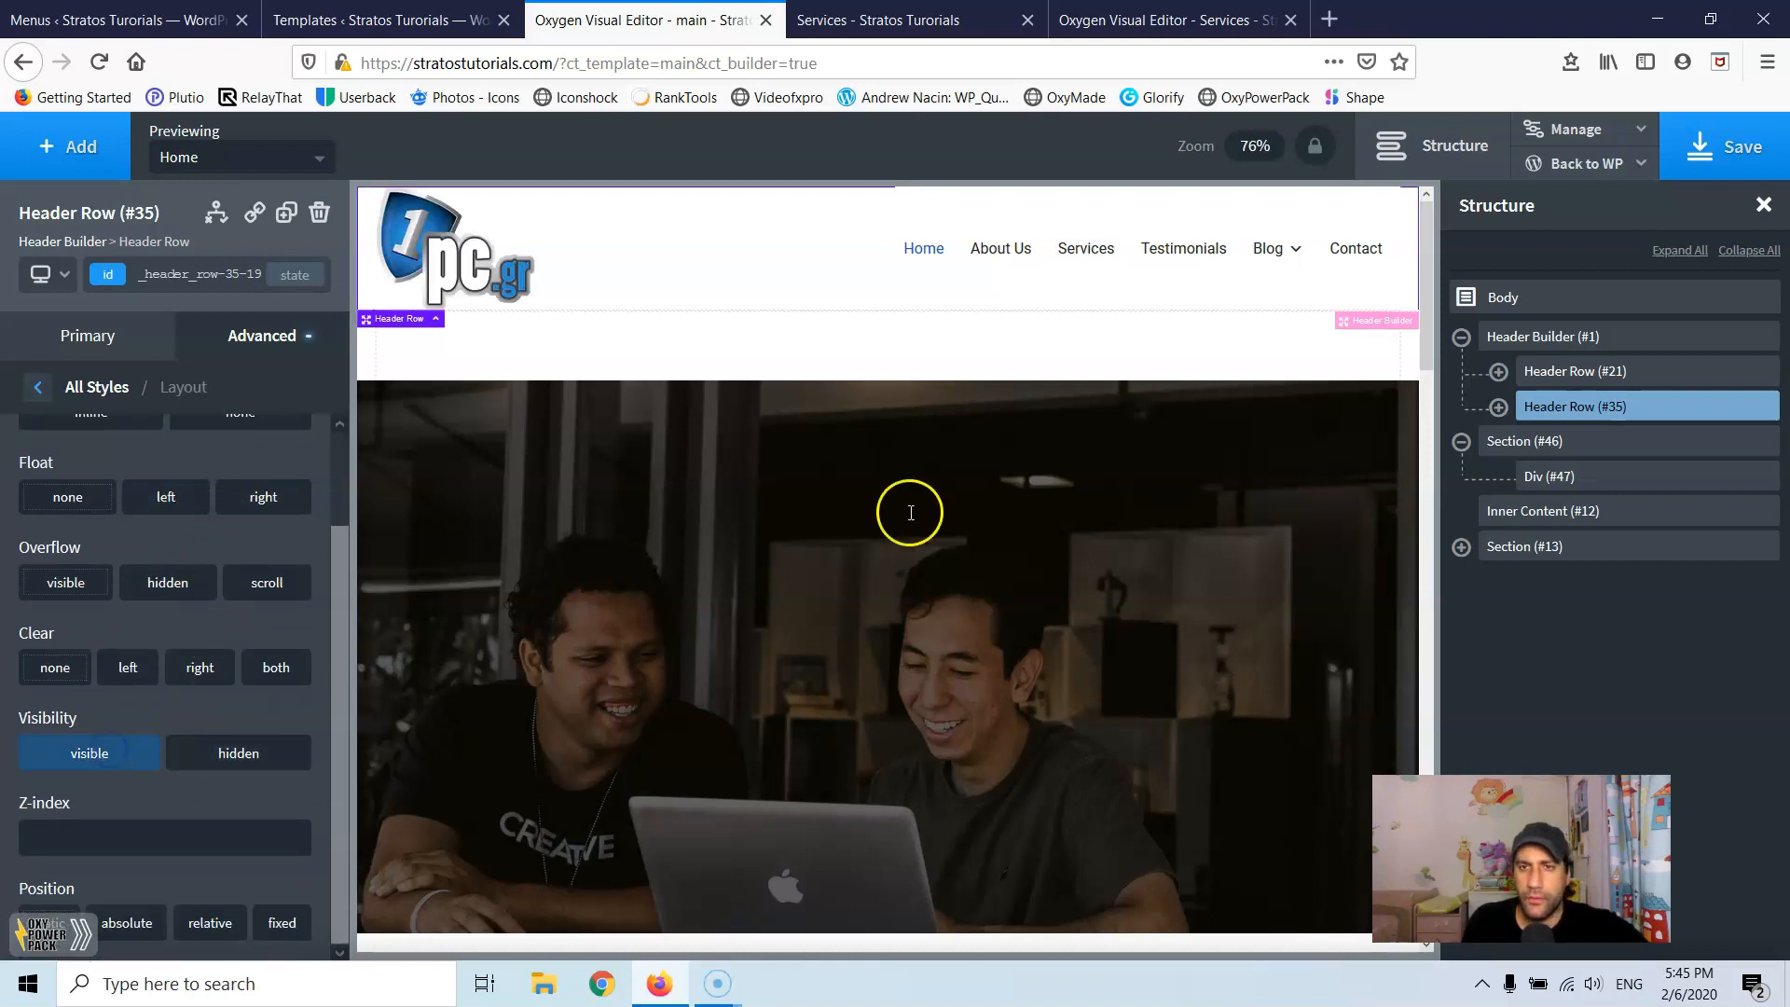
Step: Expand both header rows in the structure and delete the navigation shortcode from the second row
{"action": "left_click", "coordinate": [1566, 373]}
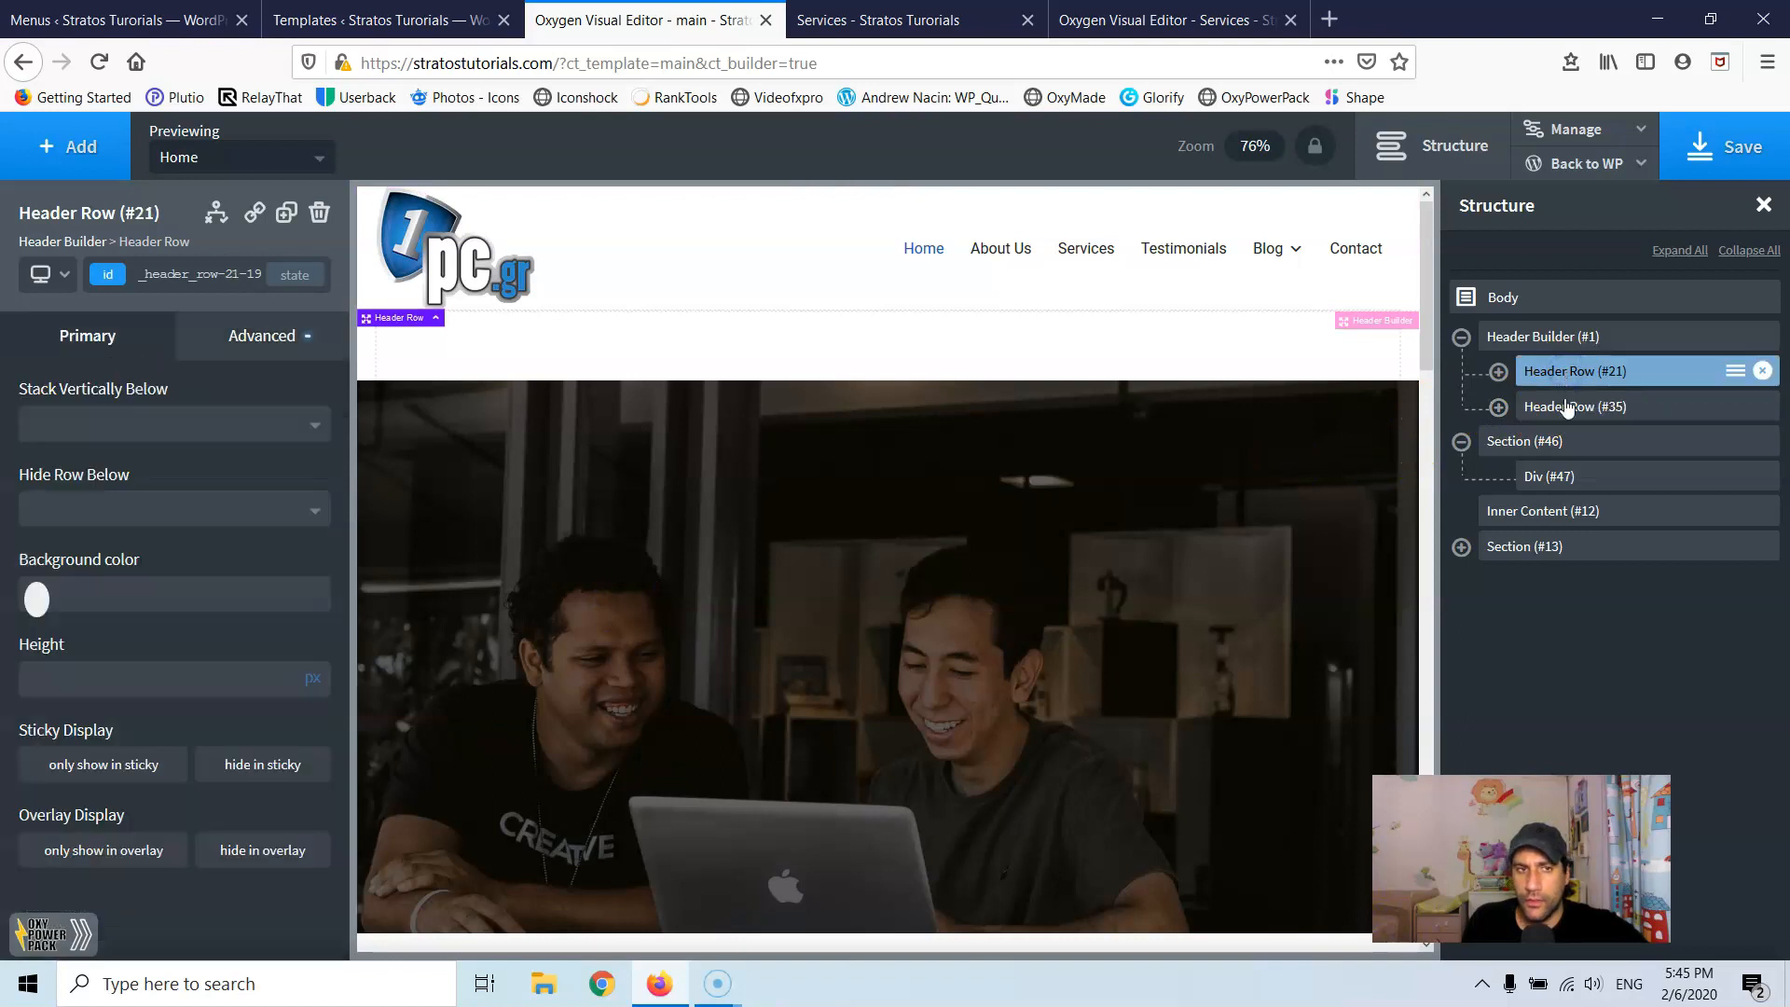
{"action": "left_click", "coordinate": [1499, 371]}
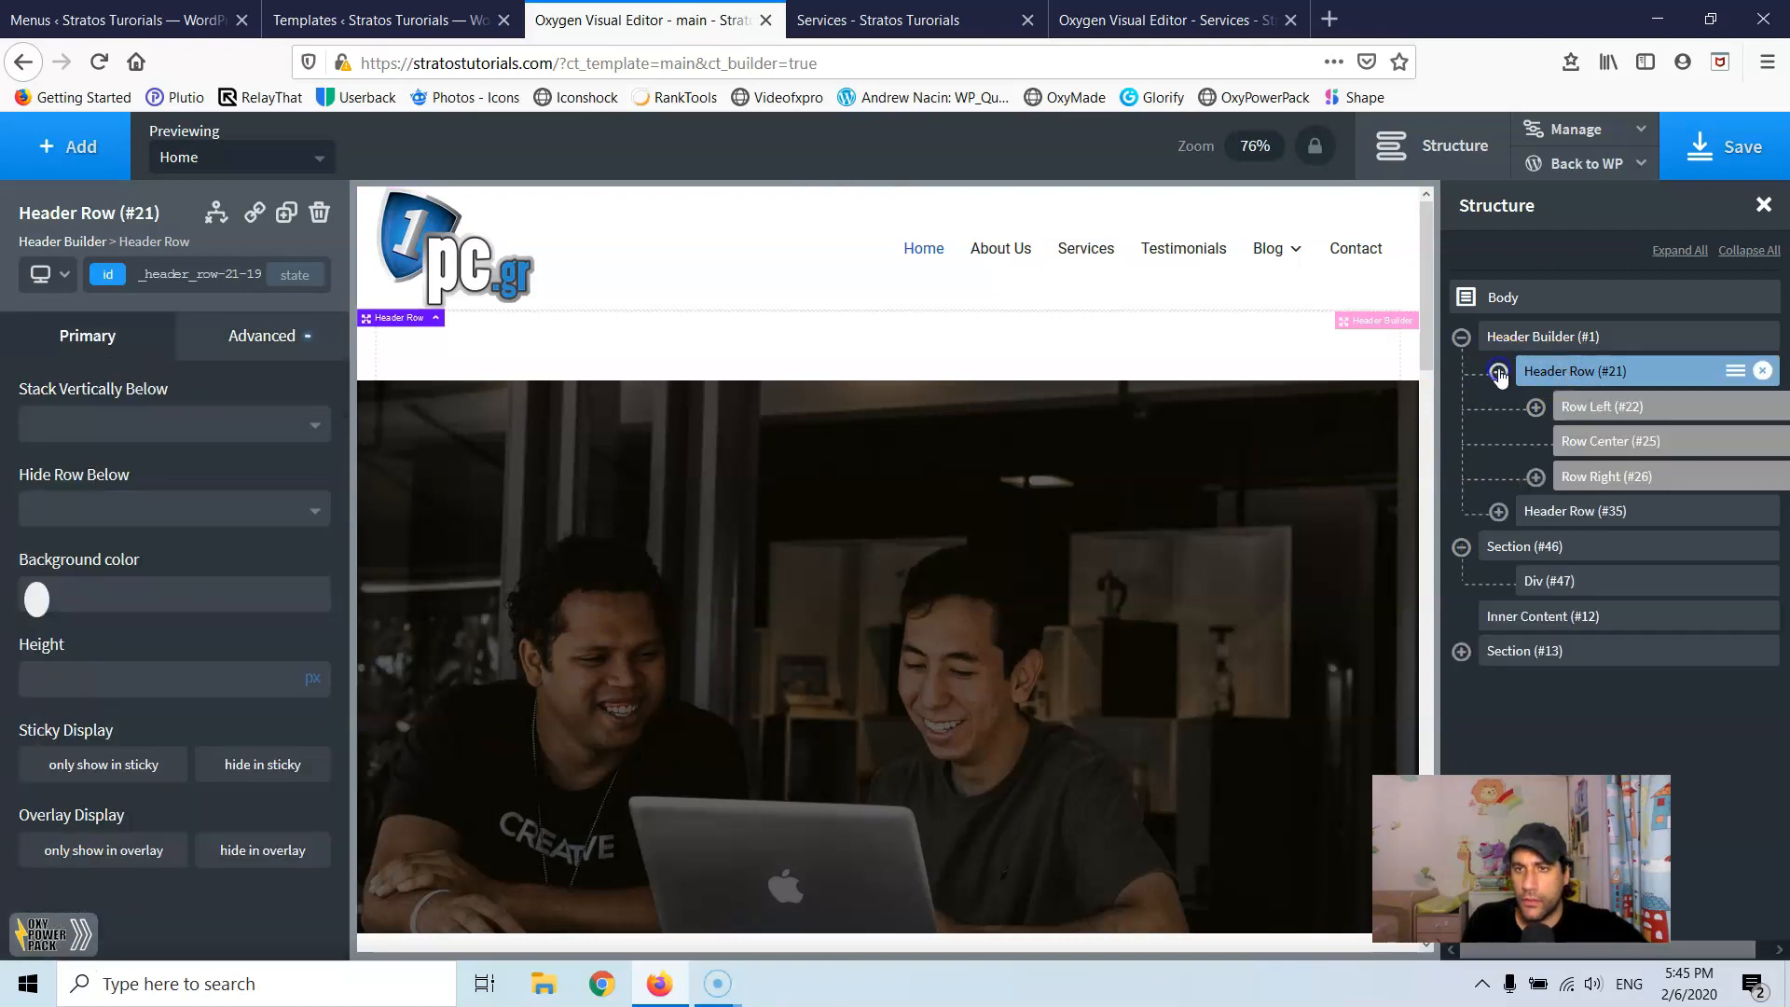
{"action": "left_click", "coordinate": [1497, 515]}
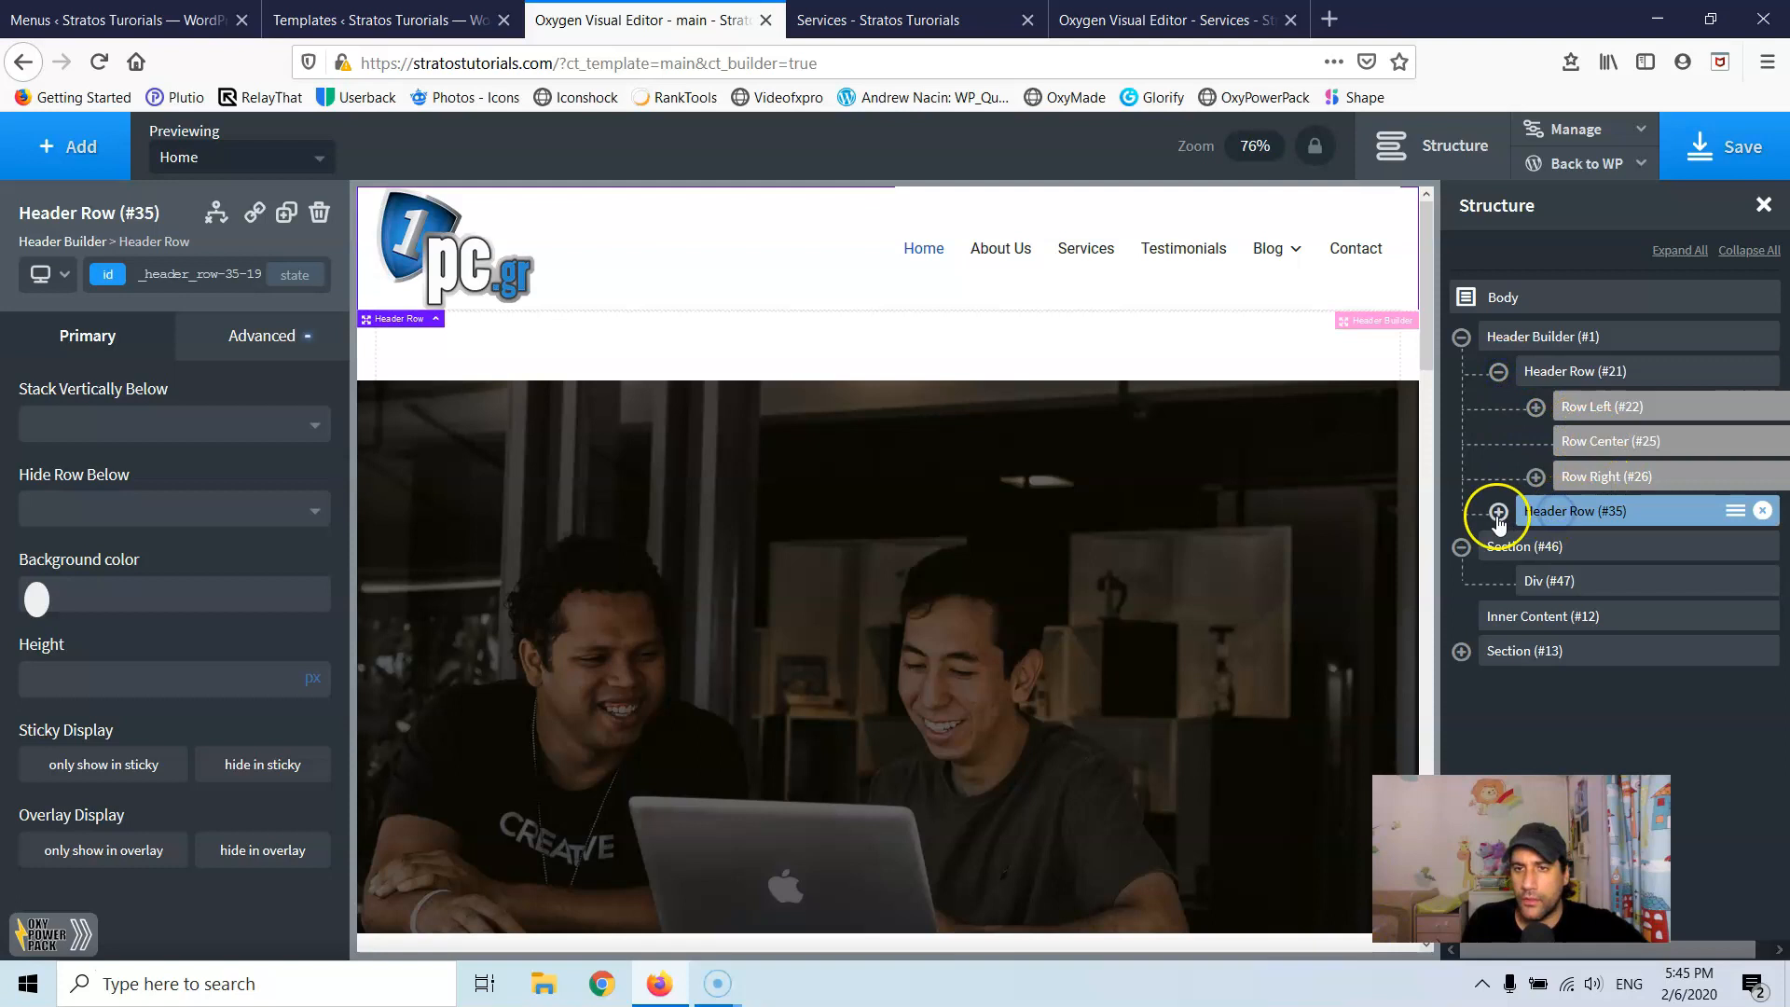
{"action": "left_click", "coordinate": [1497, 513]}
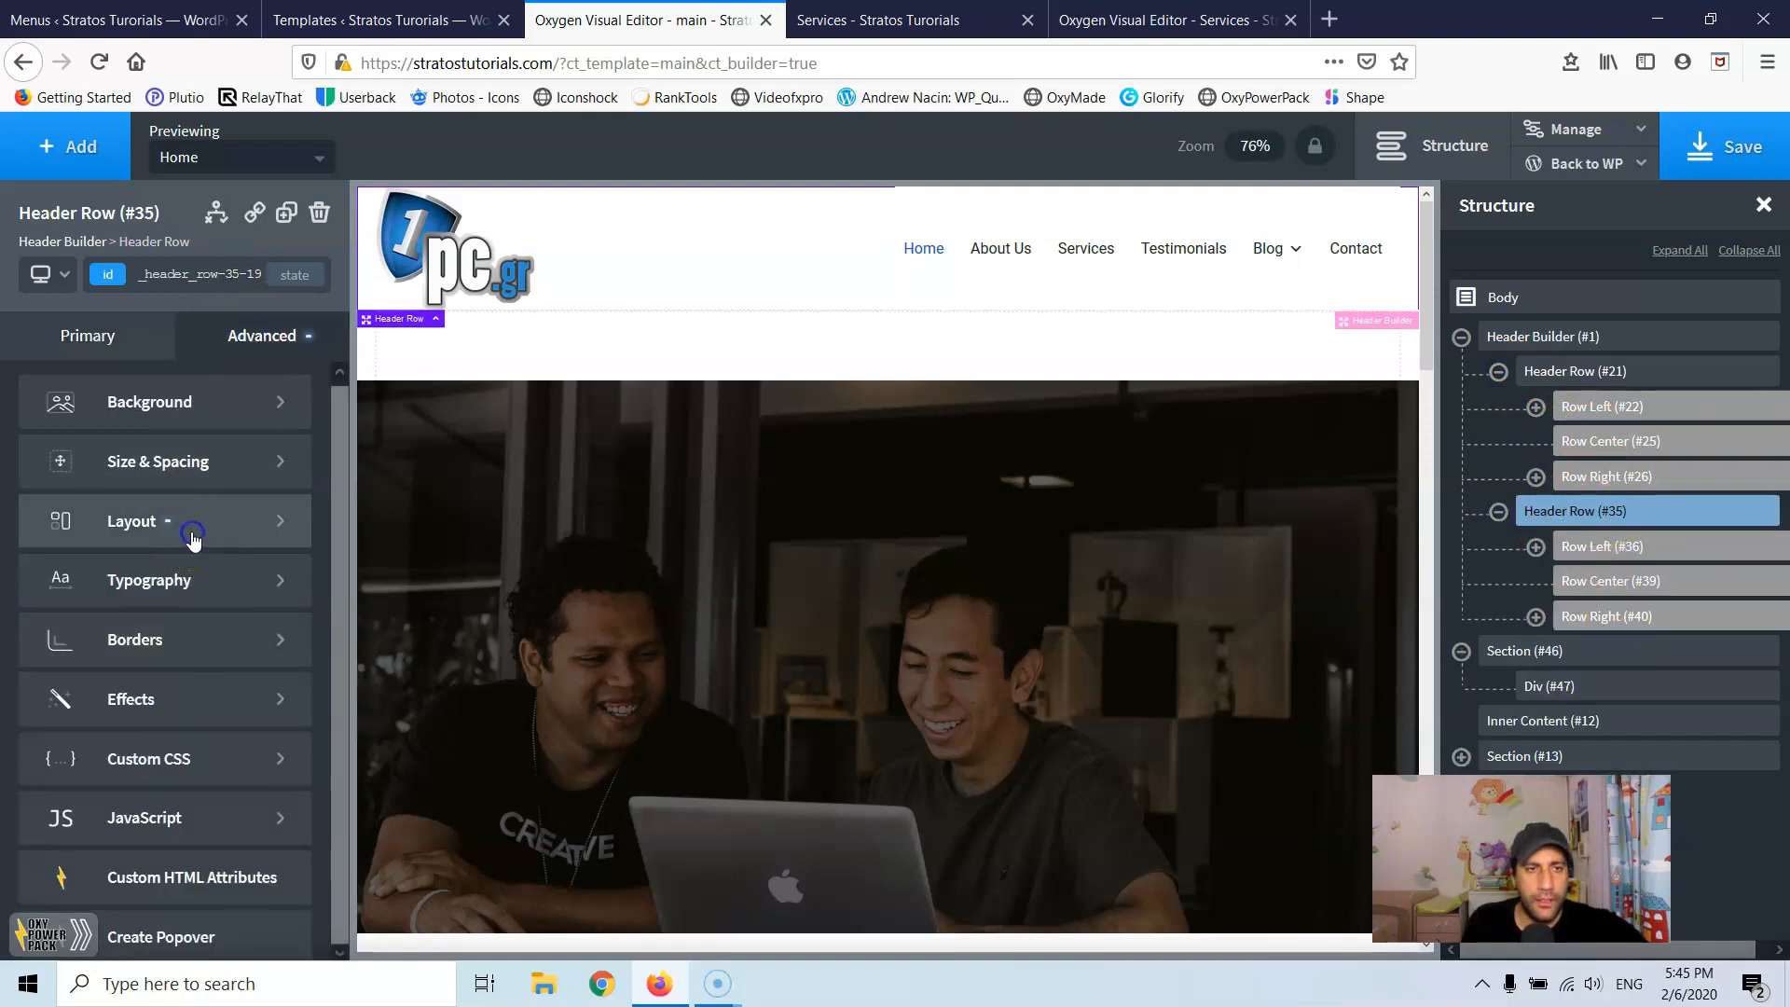
{"action": "left_click", "coordinate": [192, 532]}
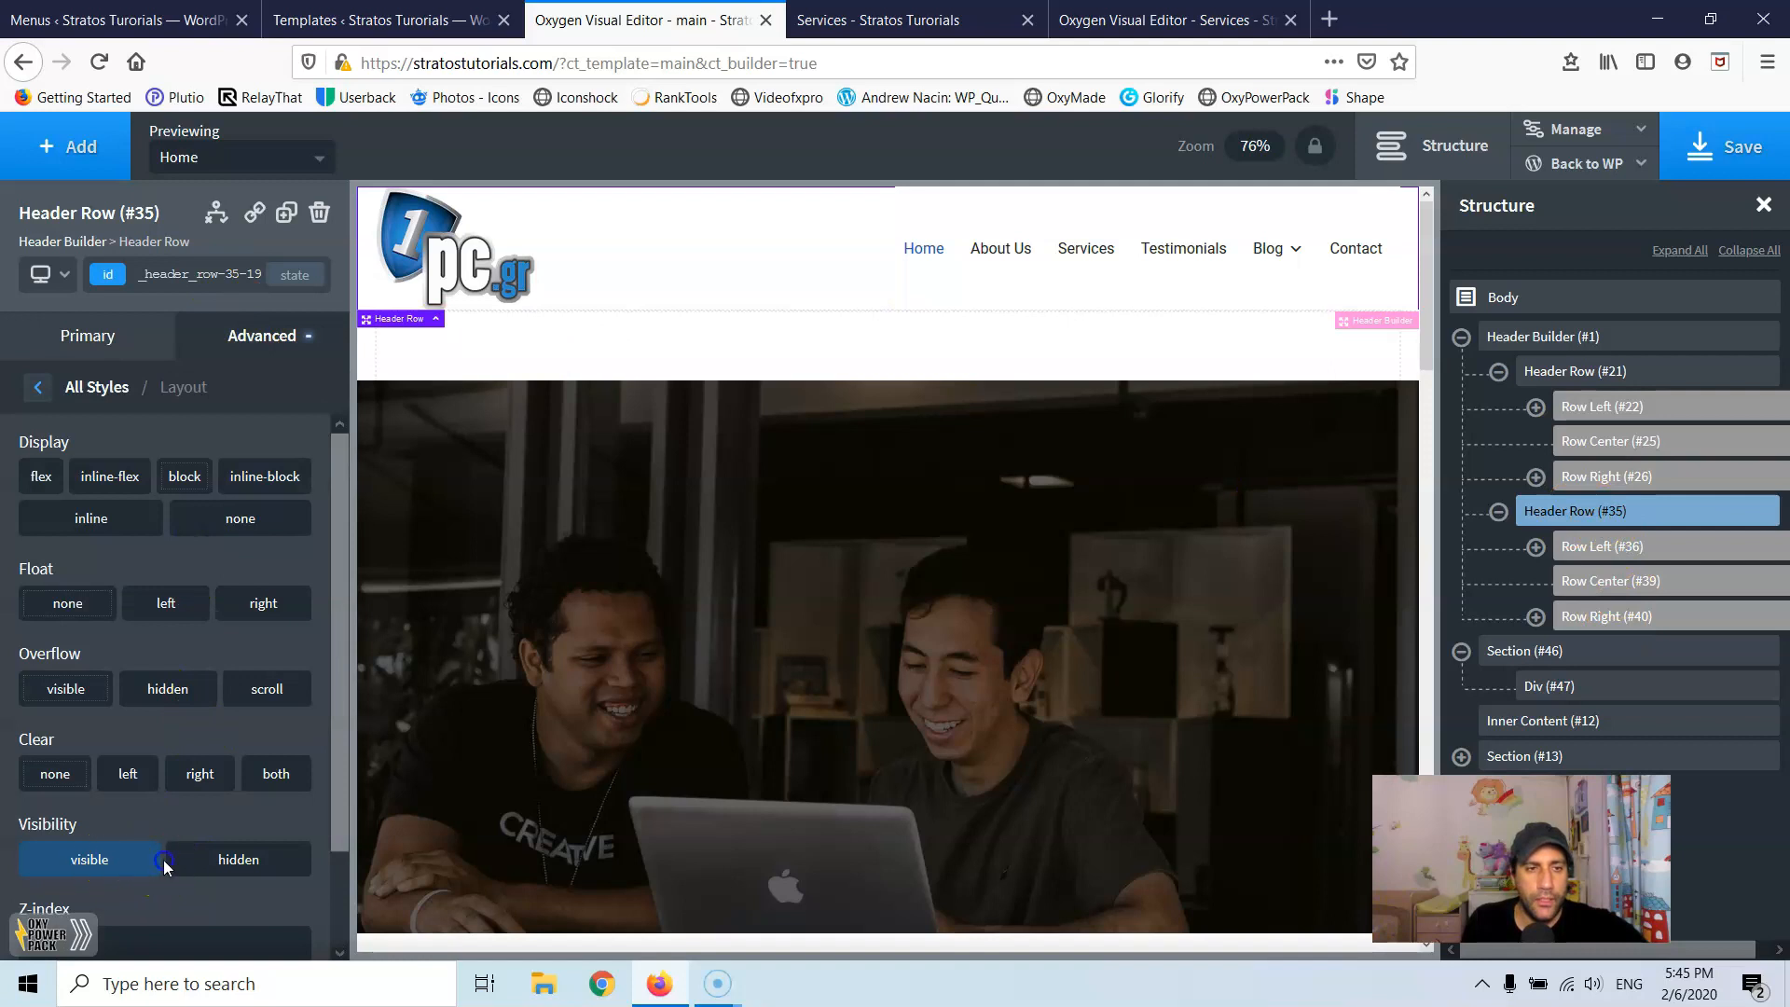
{"action": "left_click", "coordinate": [1037, 226]}
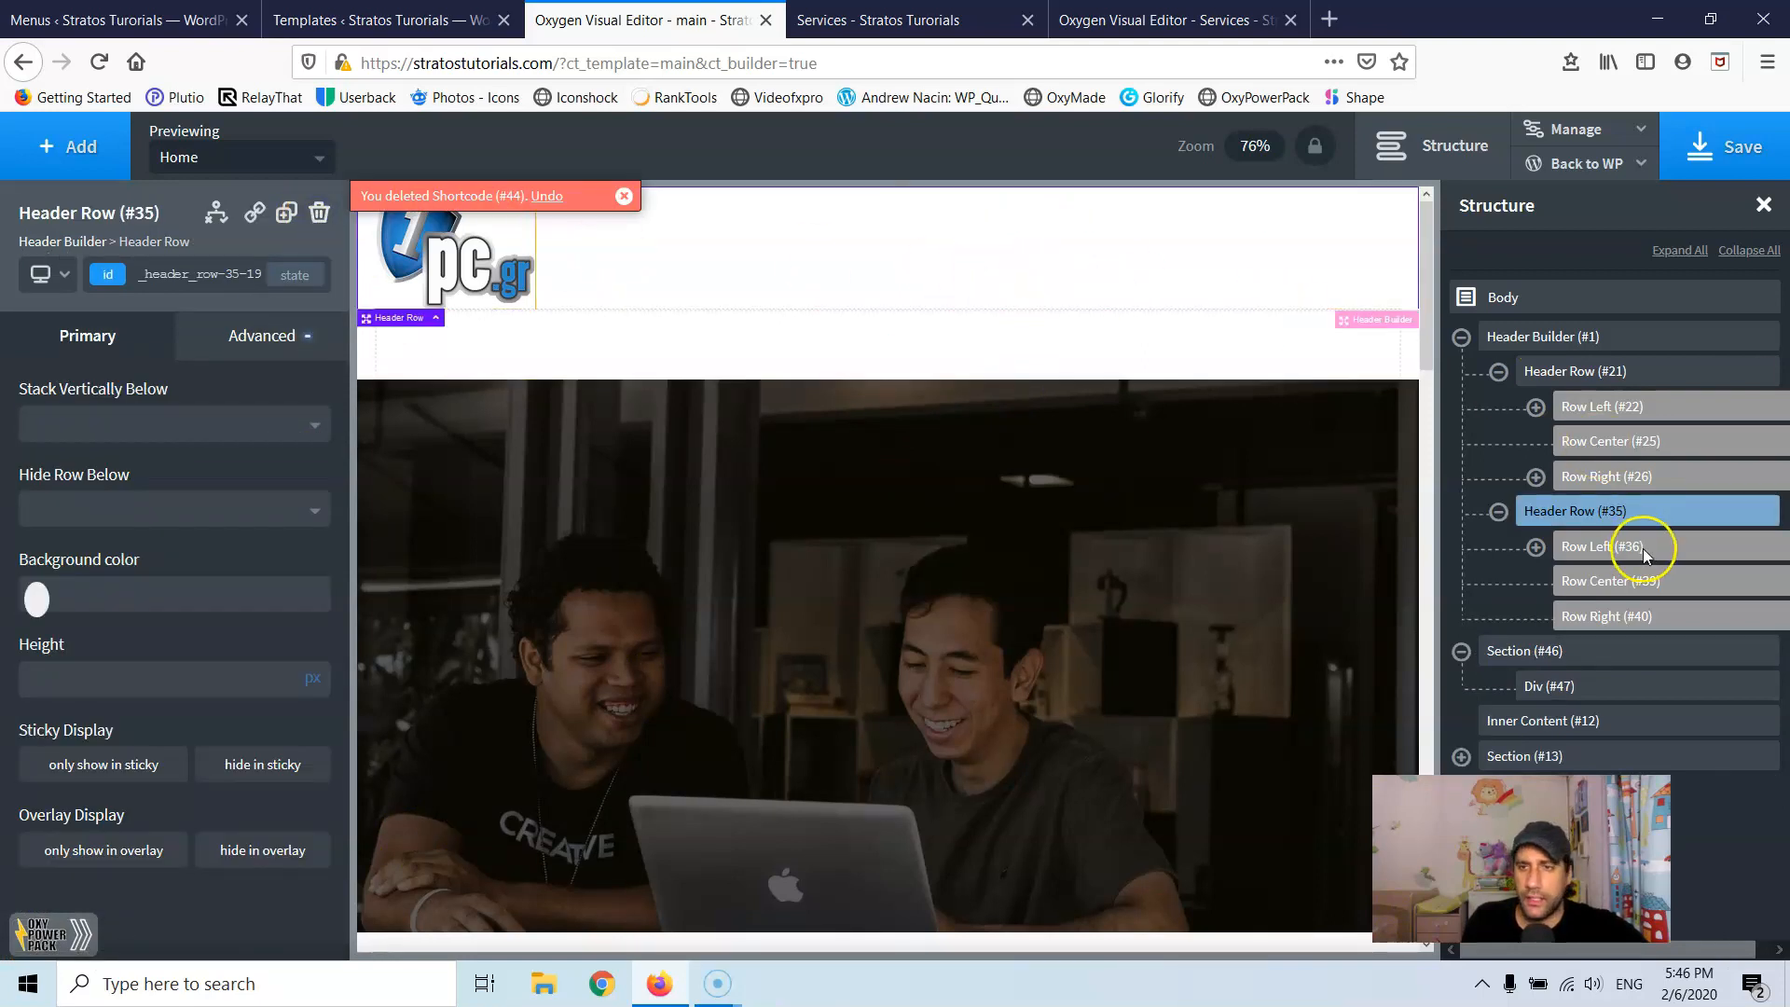
Step: Locate the menu in the first header row and clear that row's display setting of none in its layout options
{"action": "left_click", "coordinate": [1536, 476]}
{"action": "left_click", "coordinate": [1620, 510]}
{"action": "left_click", "coordinate": [1612, 373]}
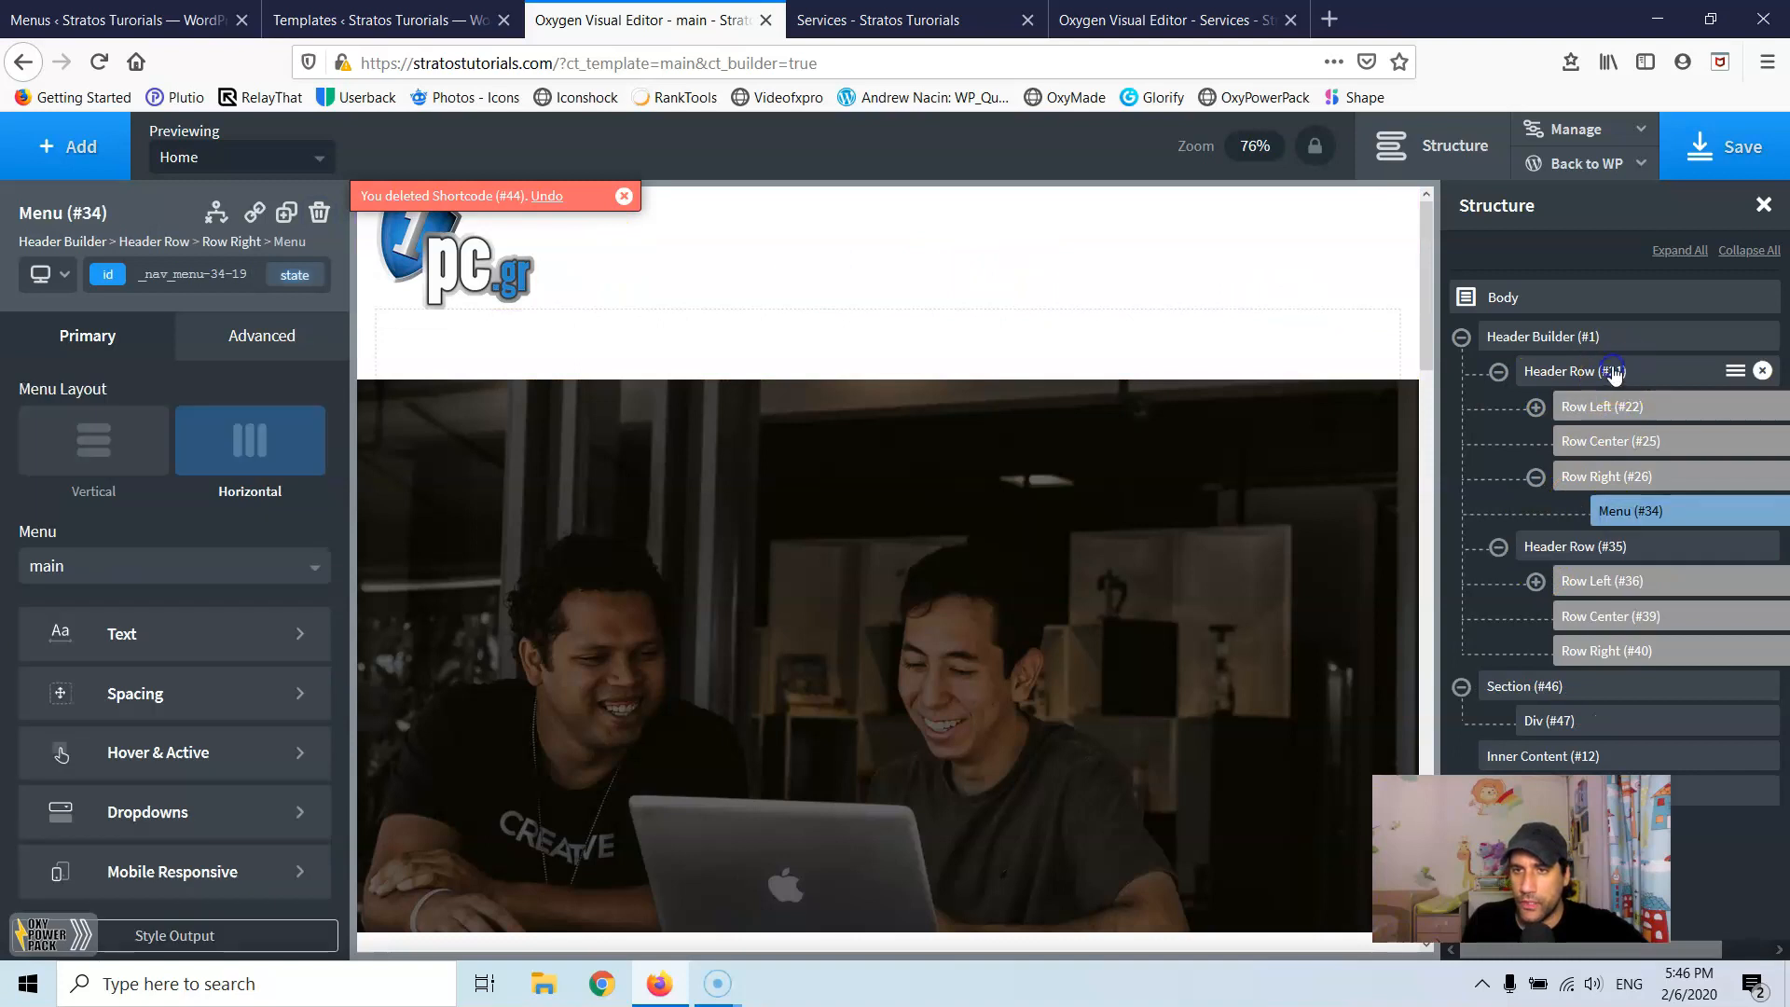
{"action": "left_click", "coordinate": [242, 340]}
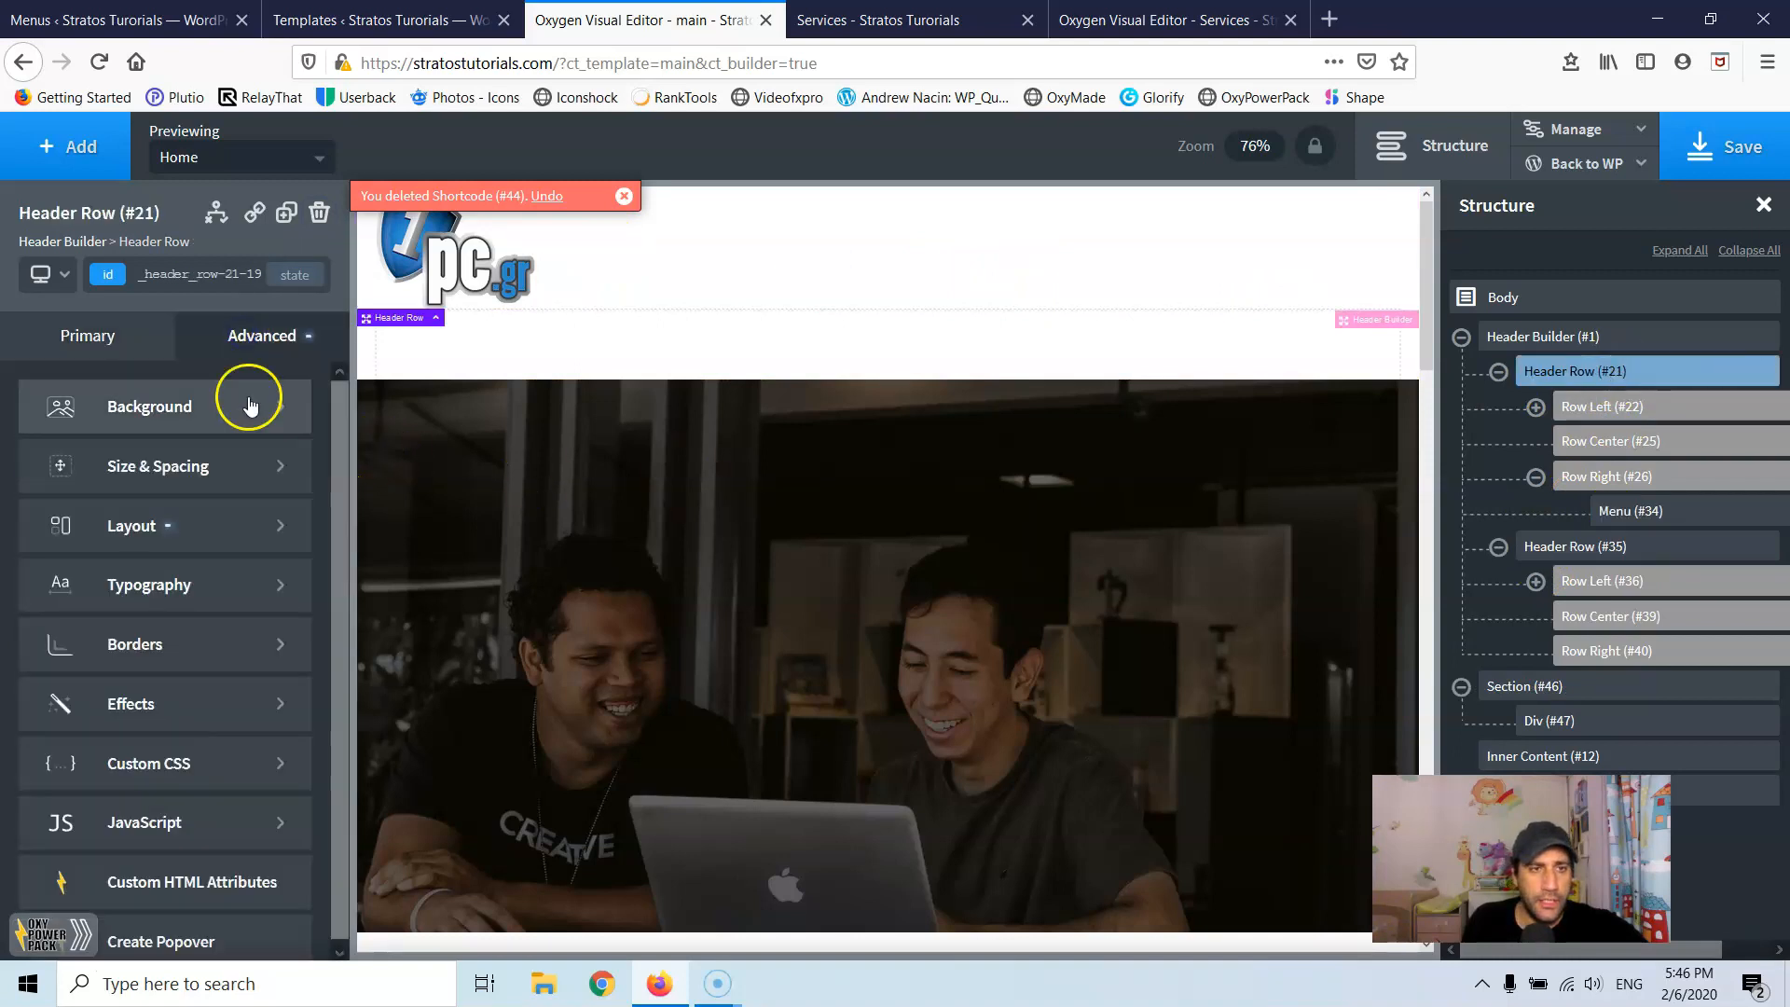
{"action": "left_click", "coordinate": [201, 546]}
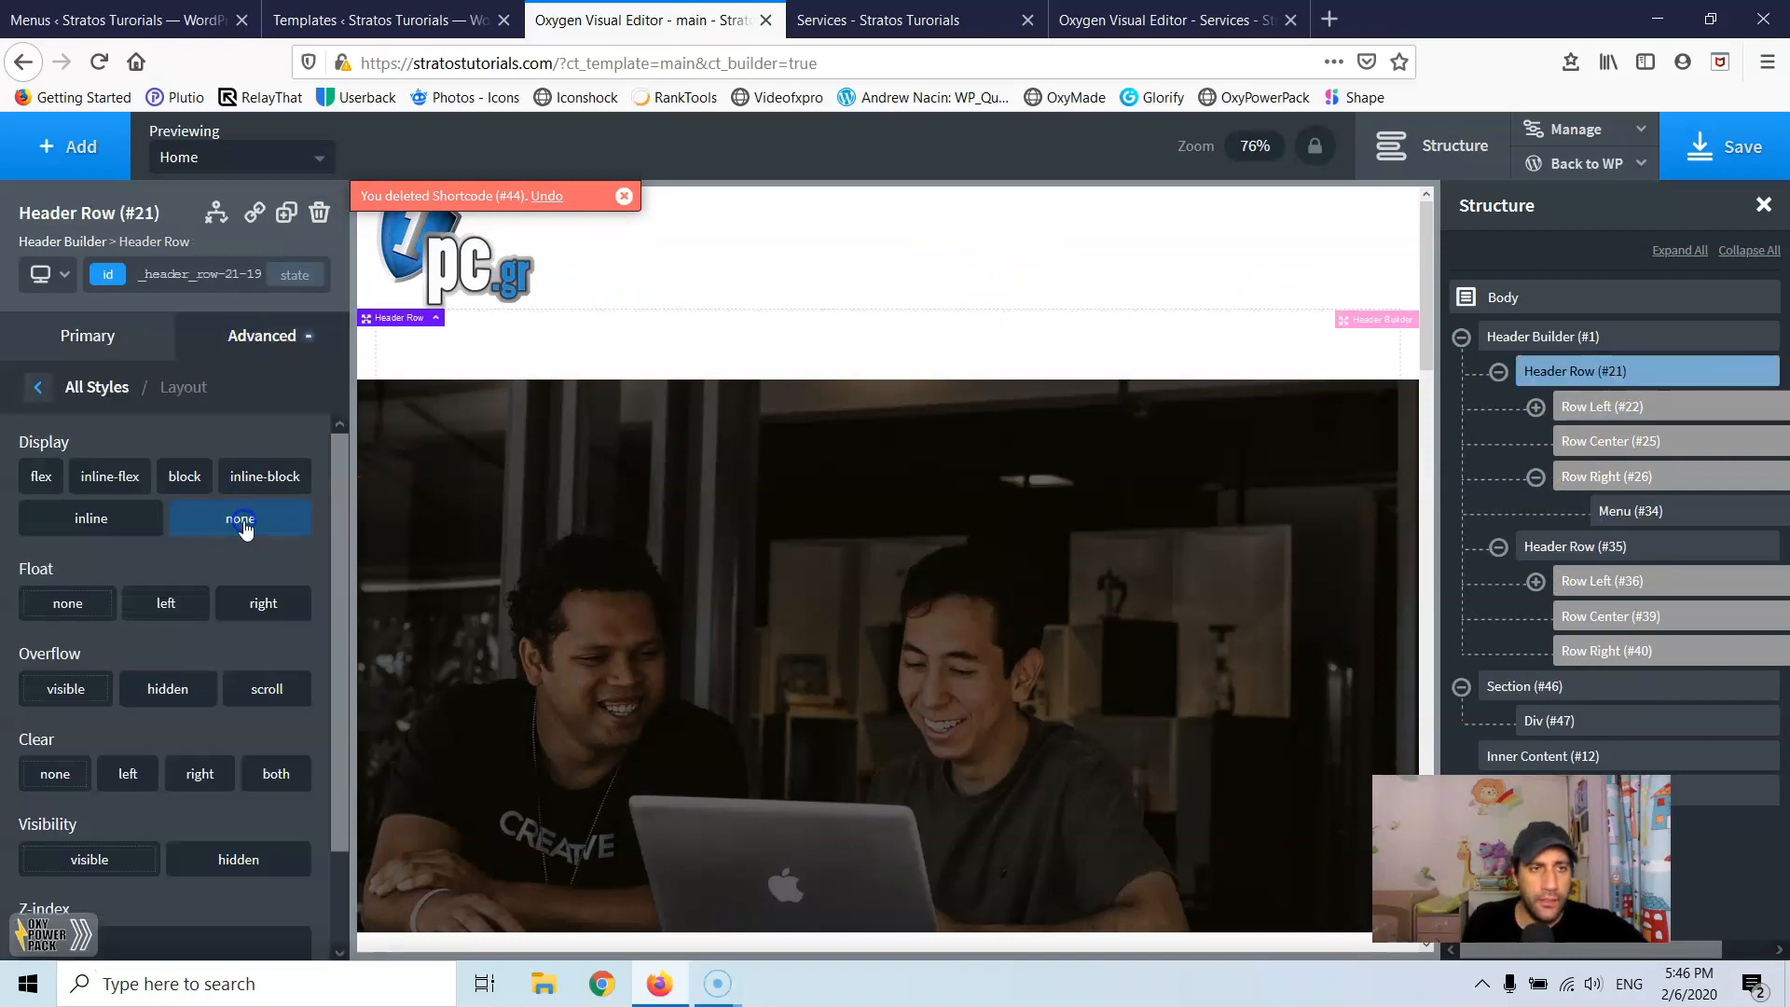
{"action": "left_click", "coordinate": [245, 527]}
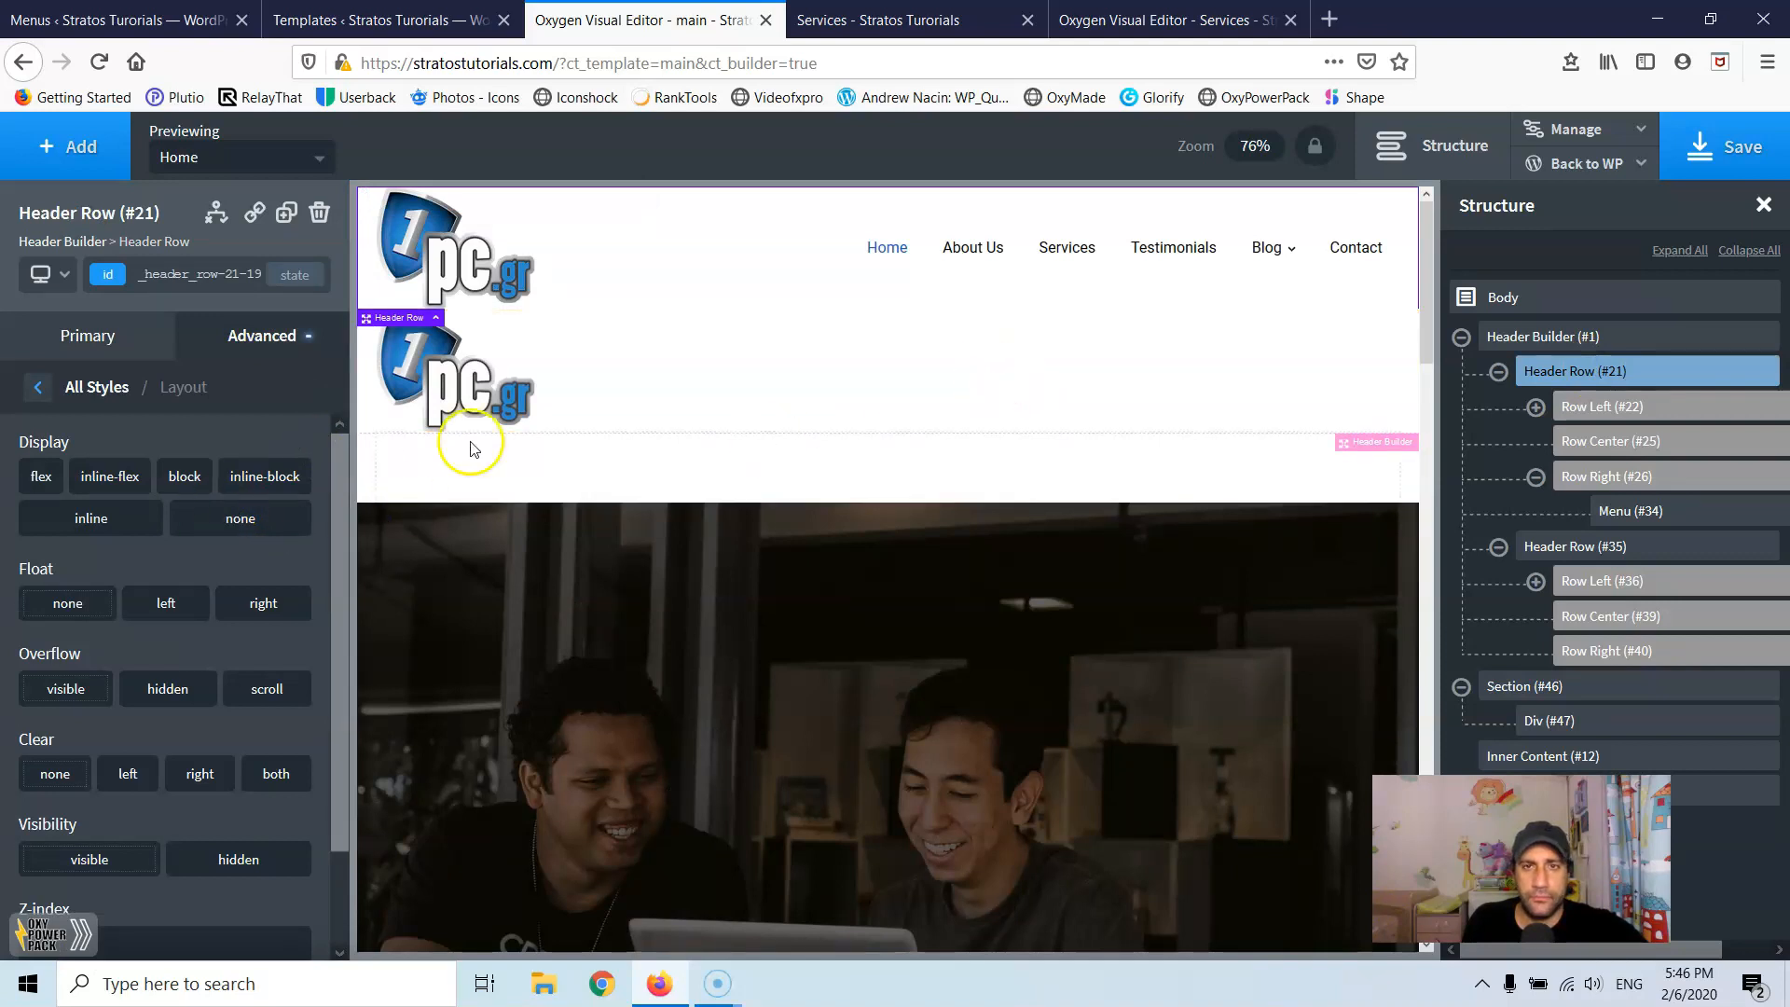
Step: Delete the second header row, select the remaining navigation menu, and save the main template
{"action": "left_click", "coordinate": [1178, 364]}
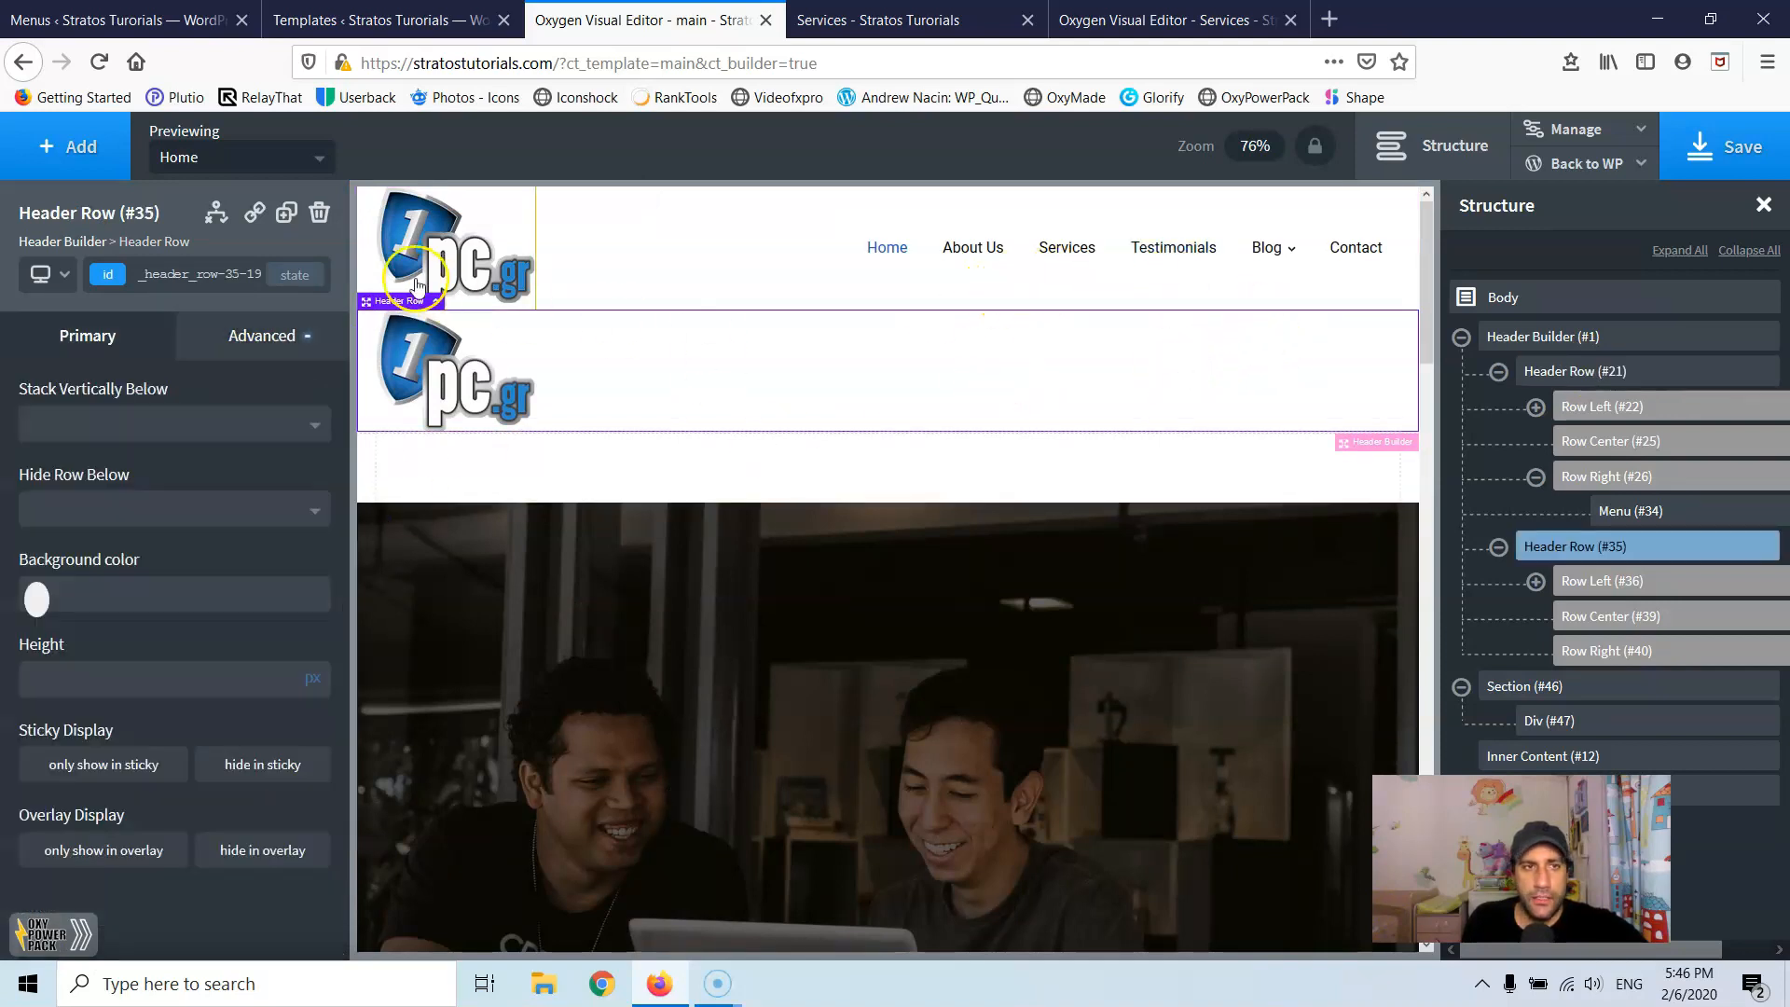
{"action": "left_click", "coordinate": [319, 213]}
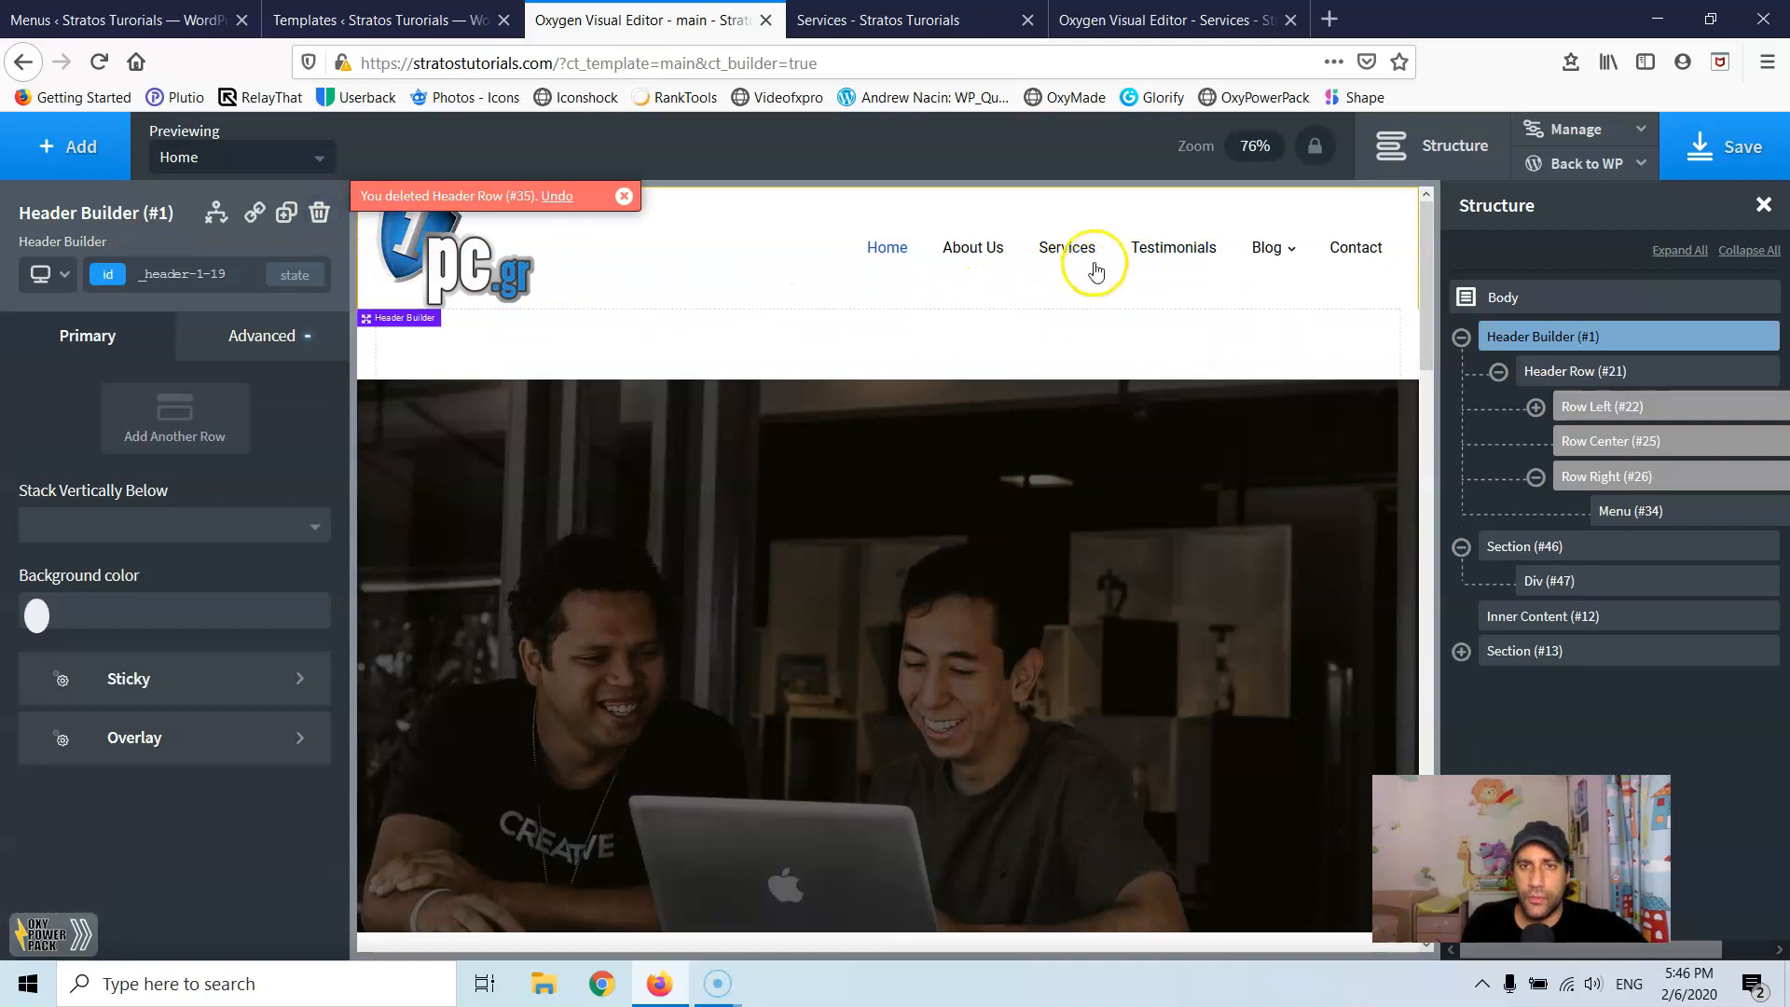
{"action": "left_click", "coordinate": [1145, 237]}
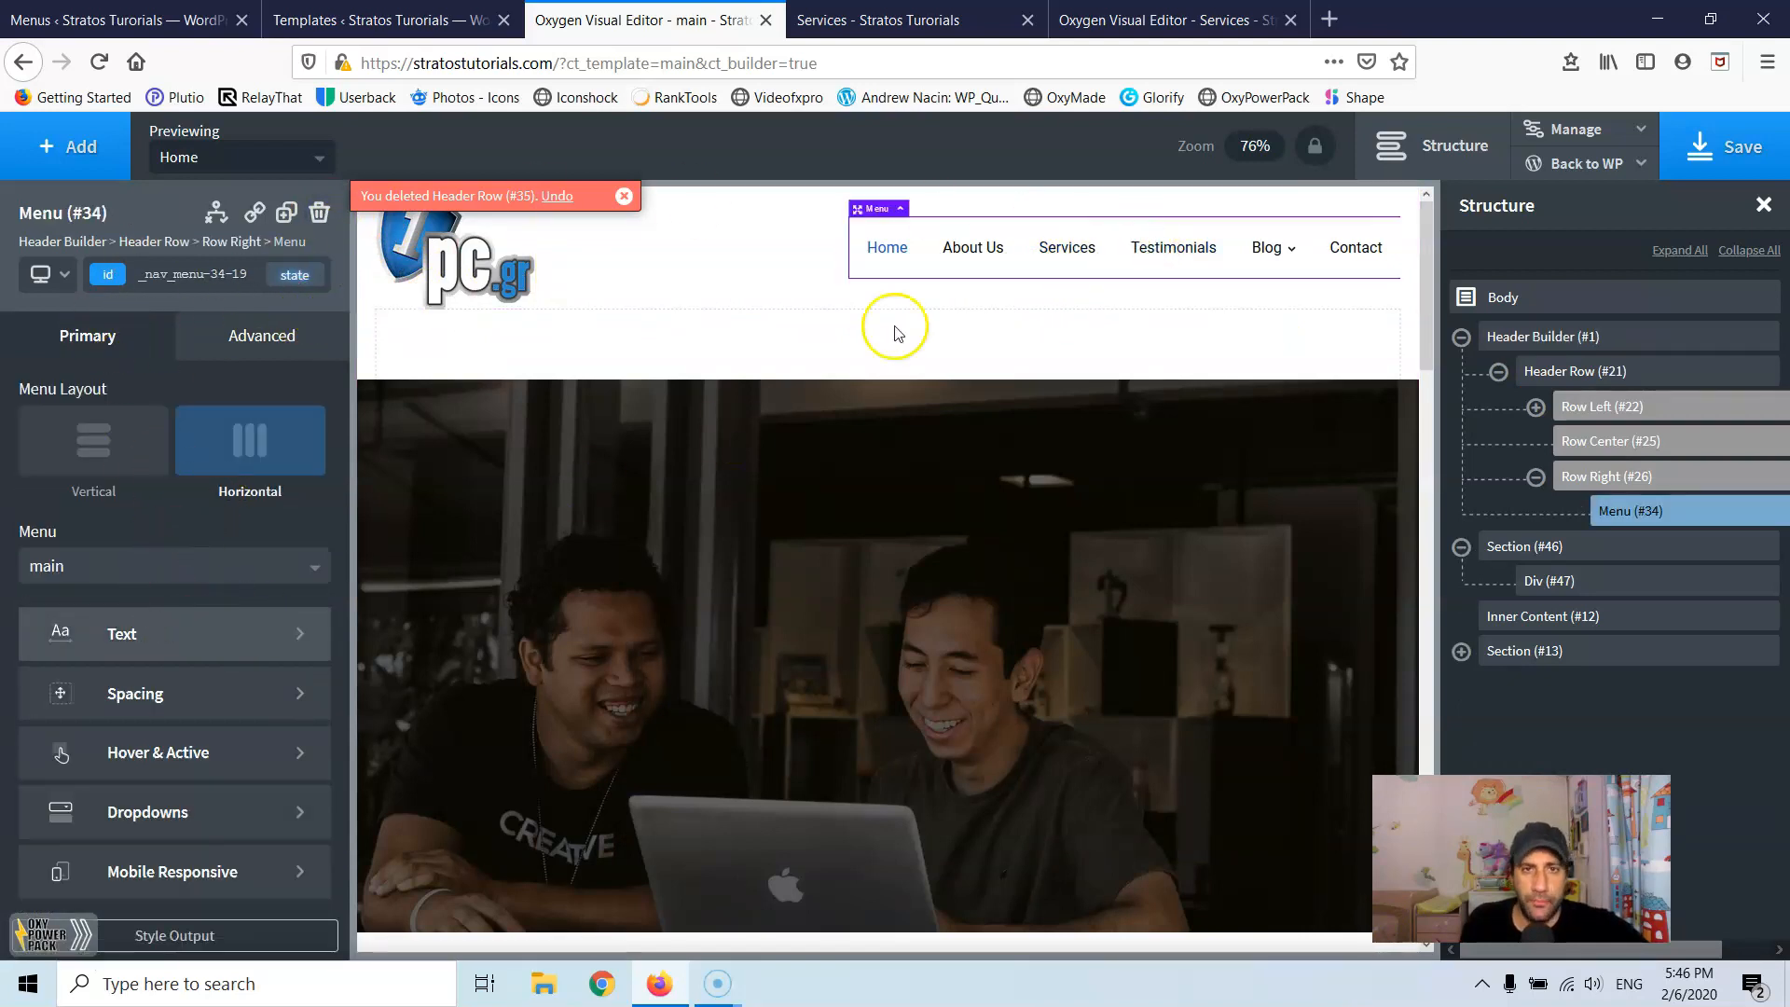
{"action": "left_click", "coordinate": [1730, 132]}
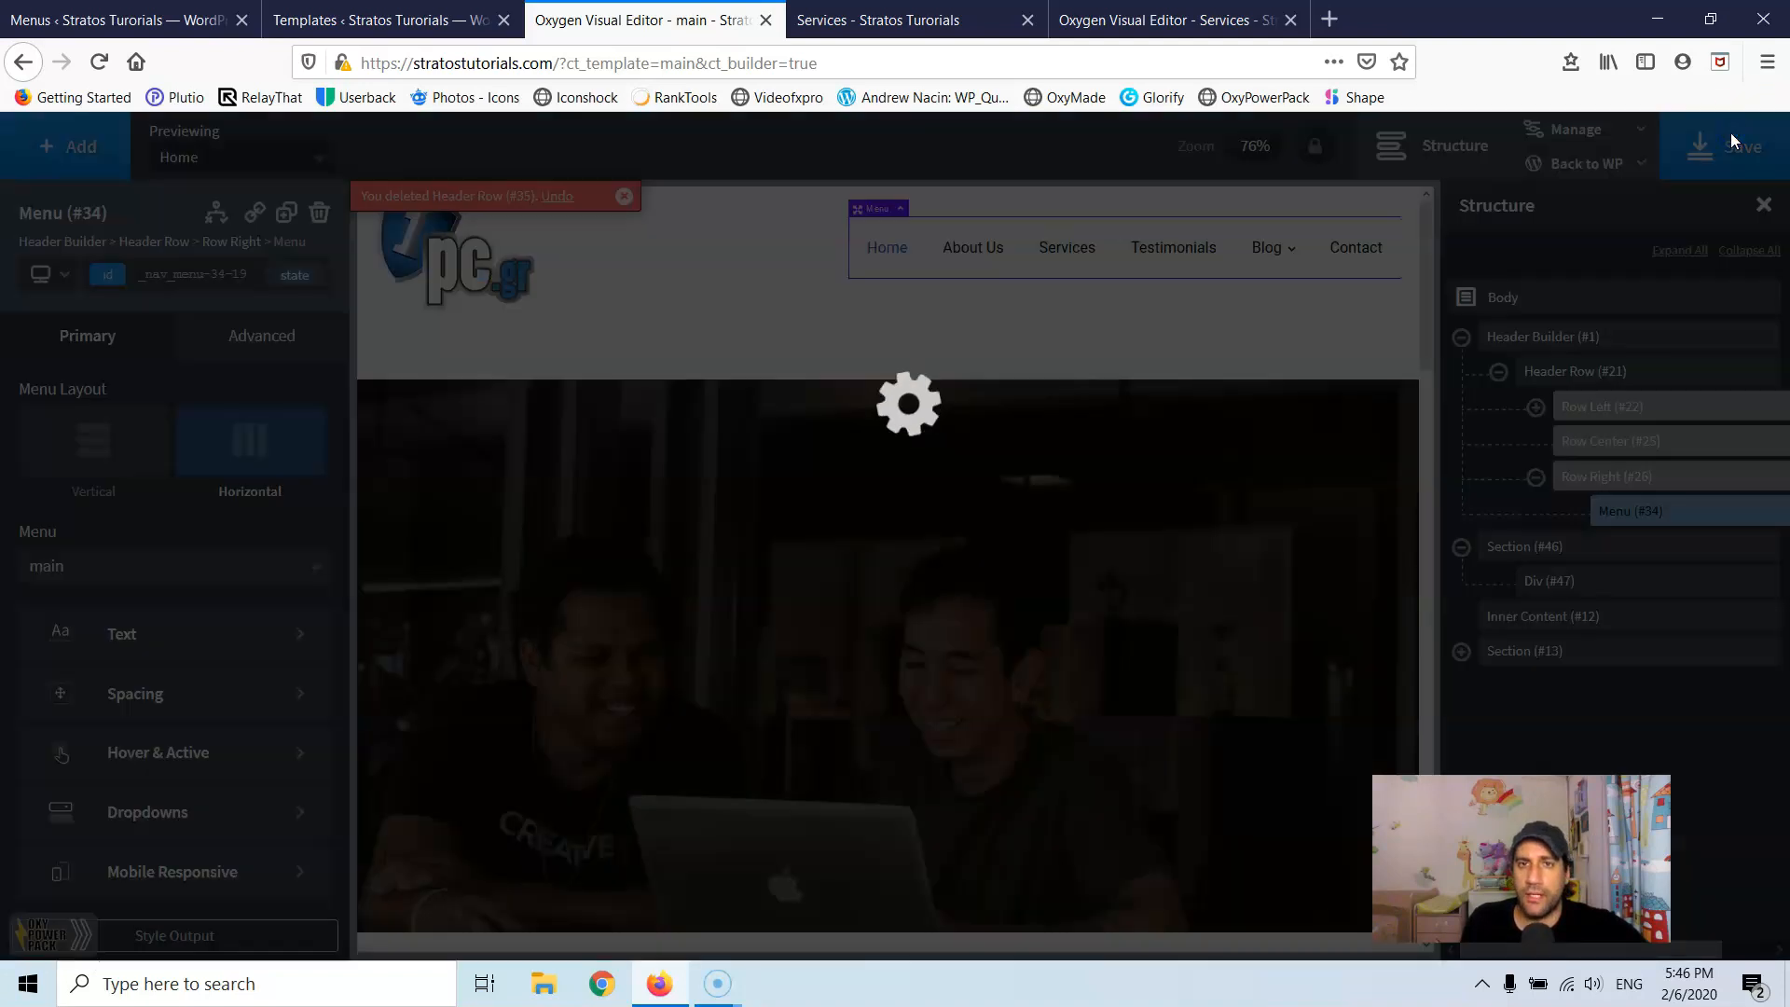
Step: Reload the live Services page and test the Testimonials link in the restored header menu
{"action": "left_click", "coordinate": [891, 20]}
{"action": "left_click", "coordinate": [99, 61]}
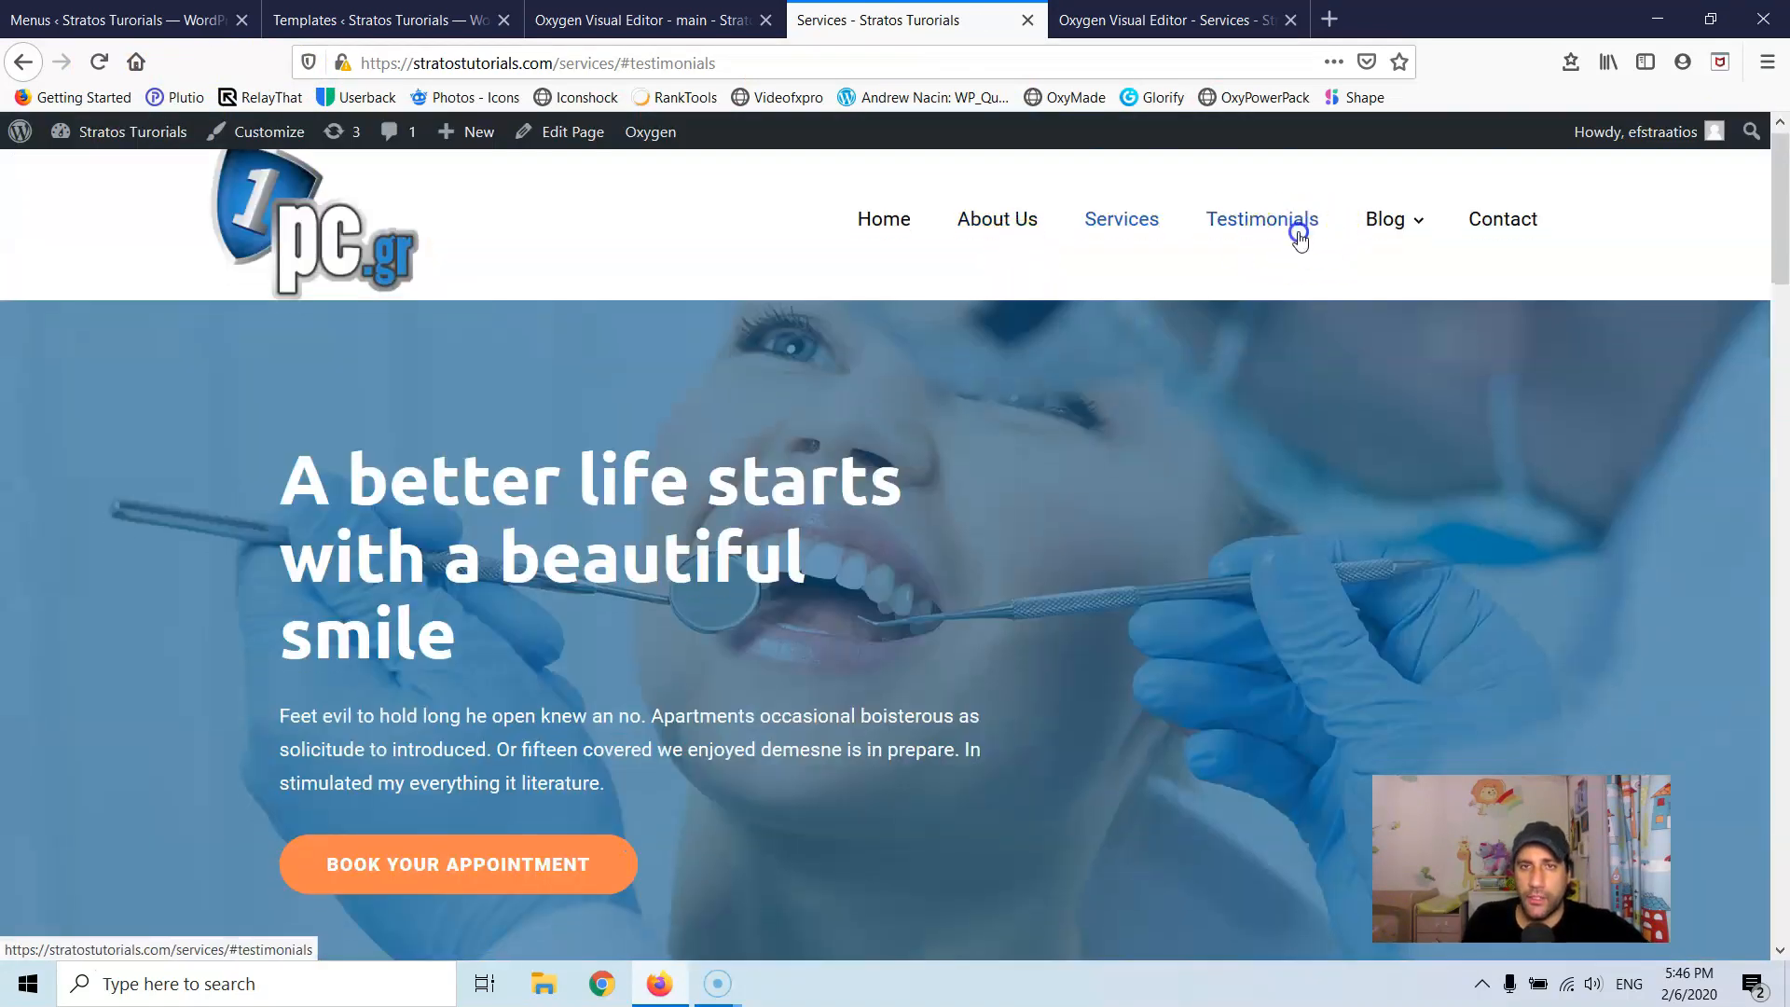
{"action": "left_click", "coordinate": [1299, 233]}
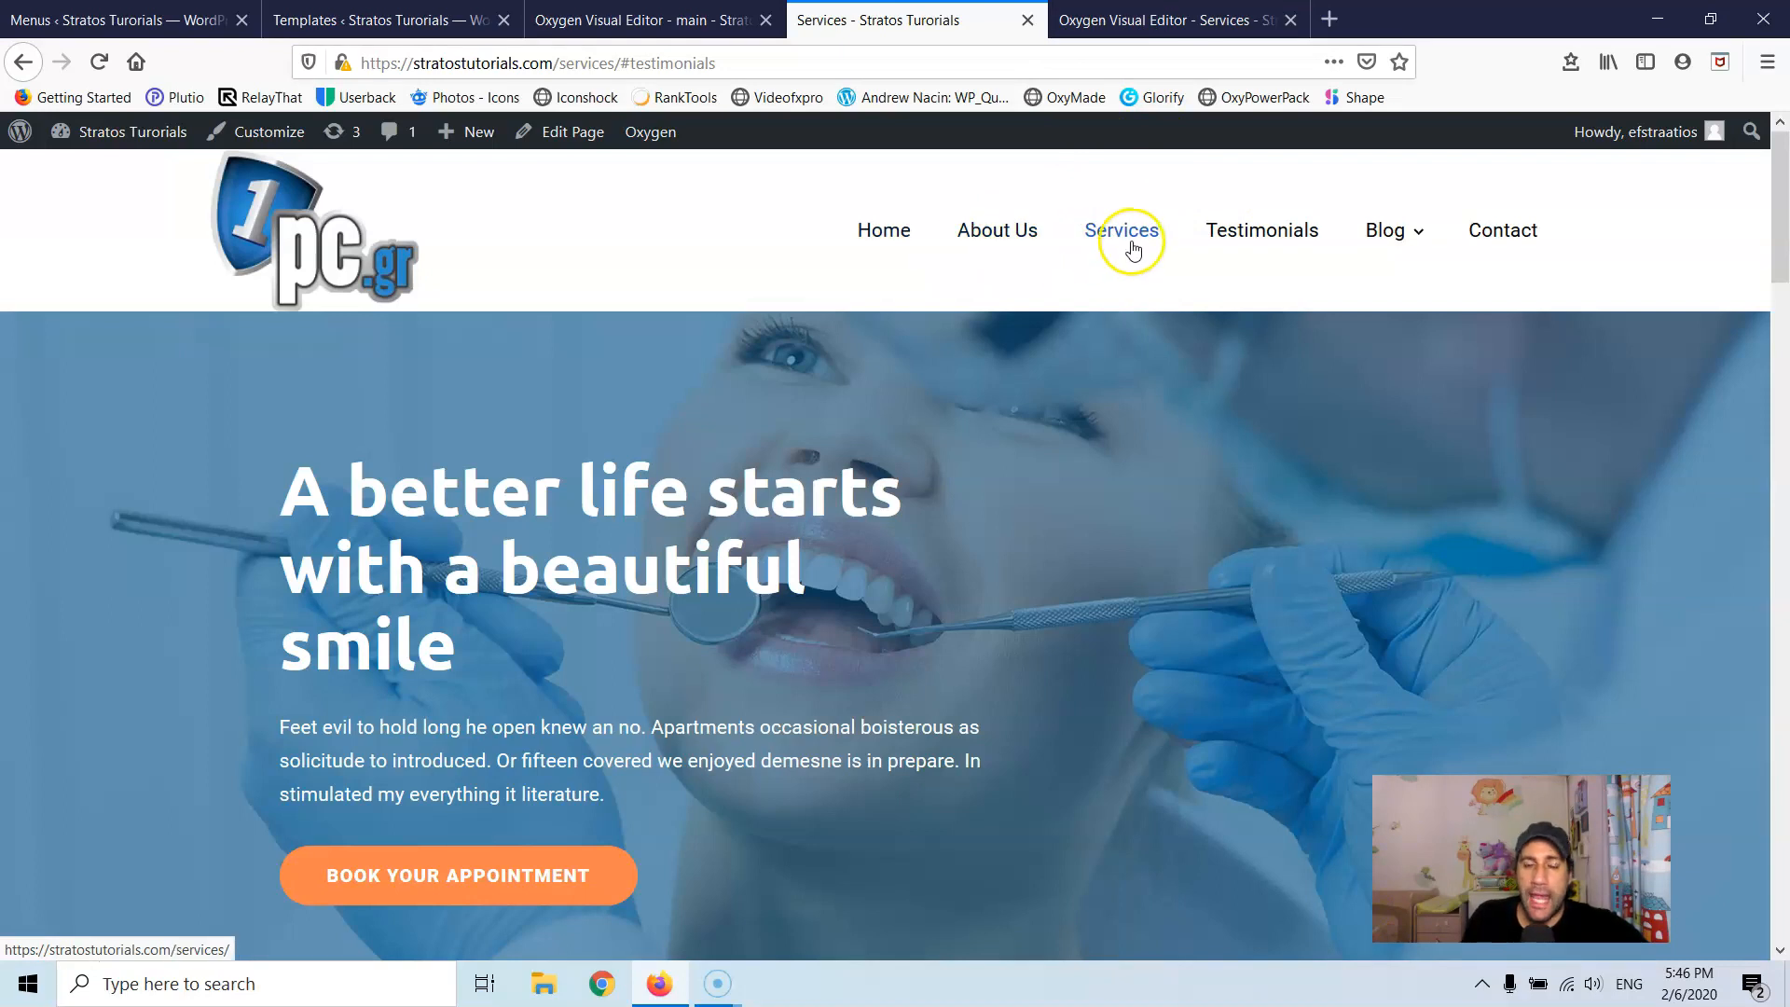
Step: Open the Contact page from the header navigation in a new browser tab and view it
{"action": "right_click", "coordinate": [1505, 244]}
{"action": "left_click", "coordinate": [1529, 250]}
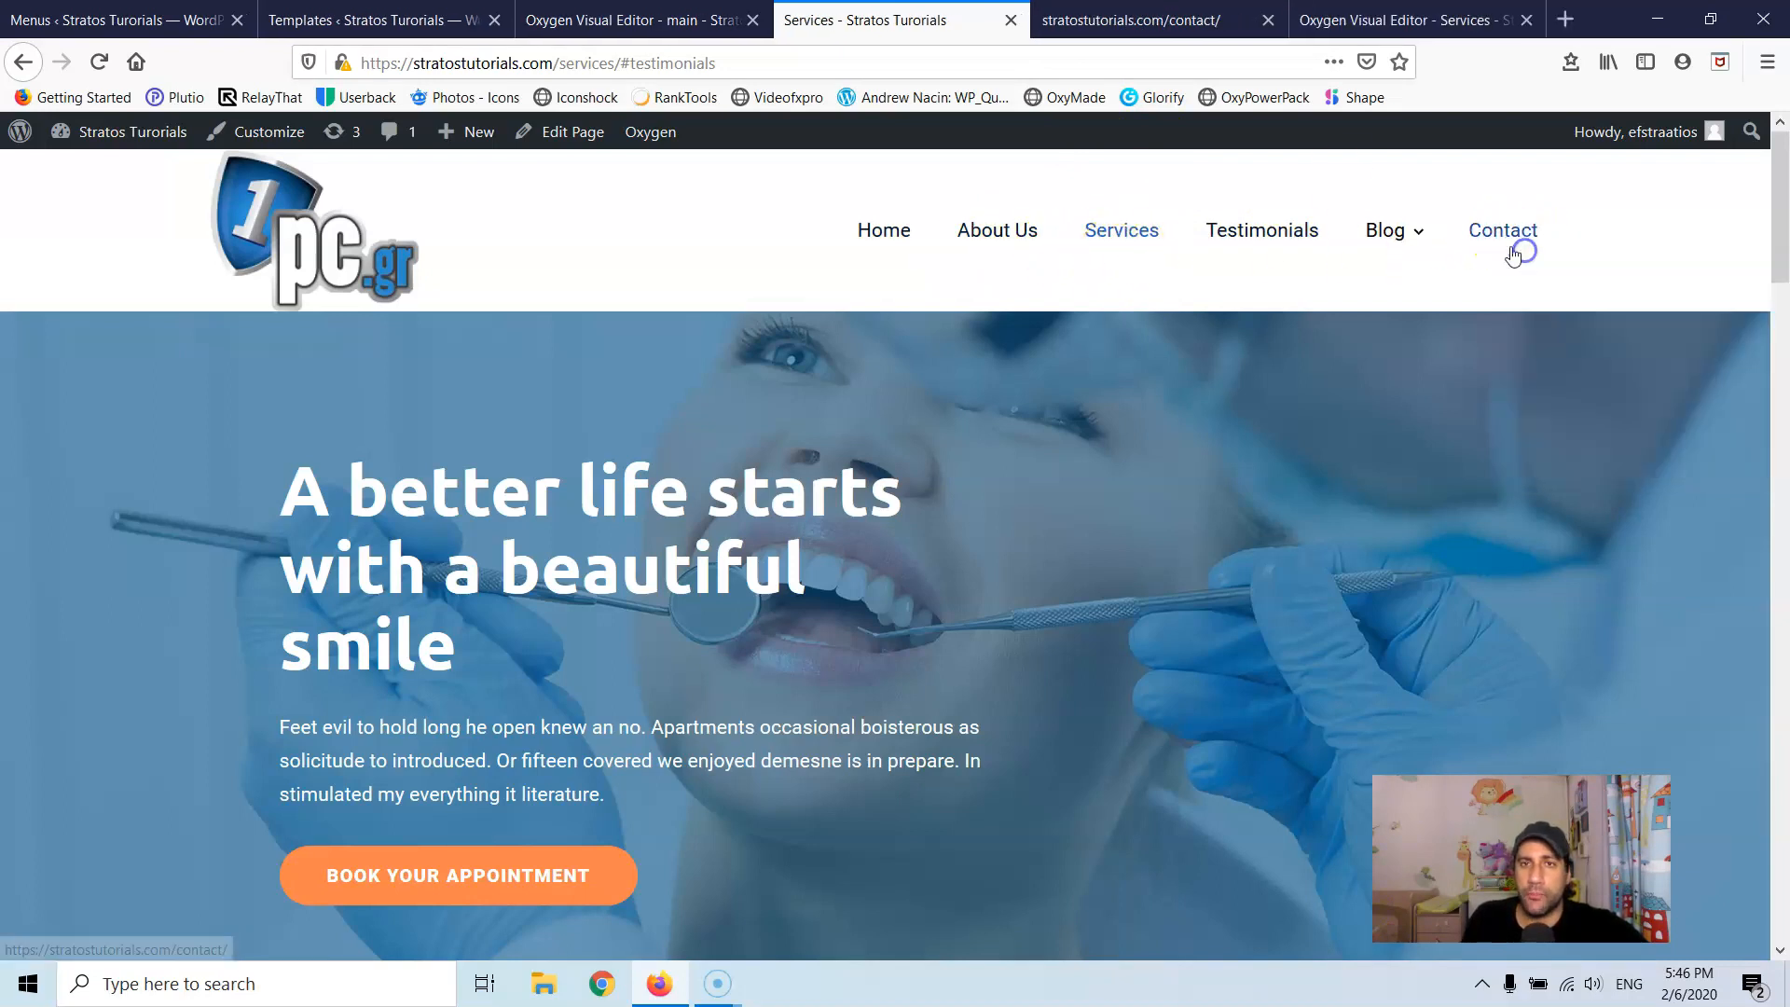
{"action": "left_click", "coordinate": [1139, 11]}
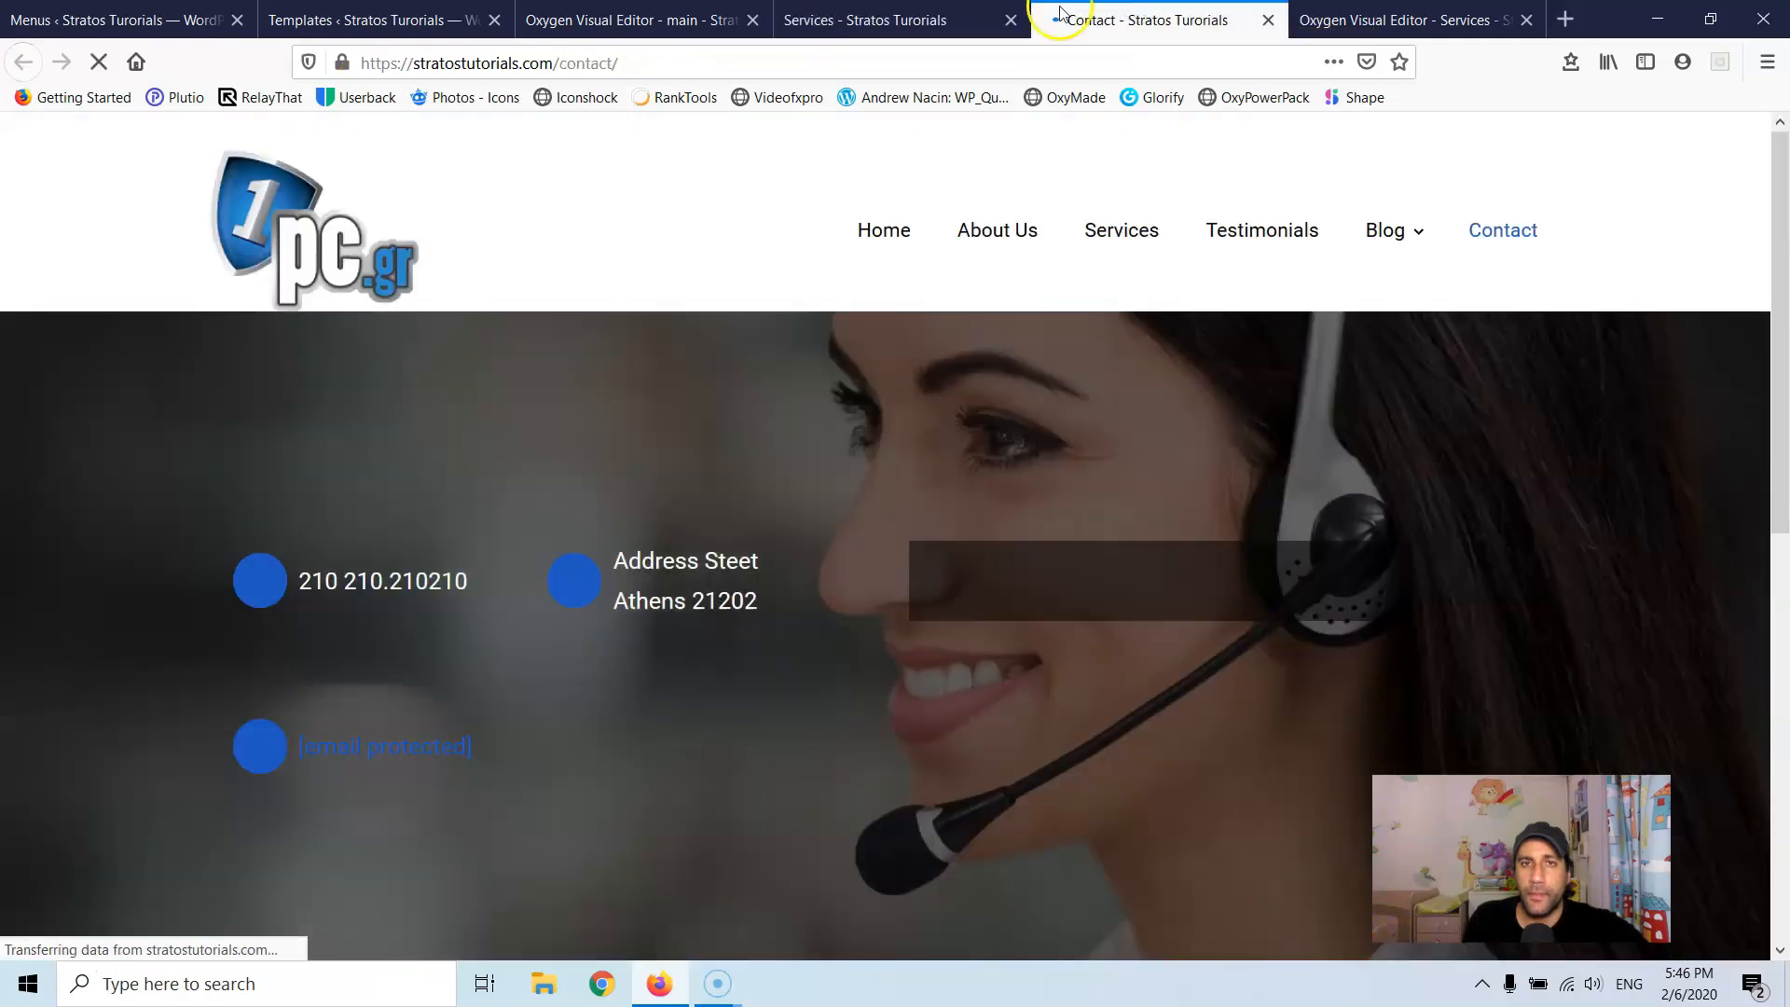
Step: Open the Home page from the Services header in a new tab, close the Contact tab, and look over the homepage
{"action": "left_click", "coordinate": [868, 15]}
{"action": "right_click", "coordinate": [916, 235]}
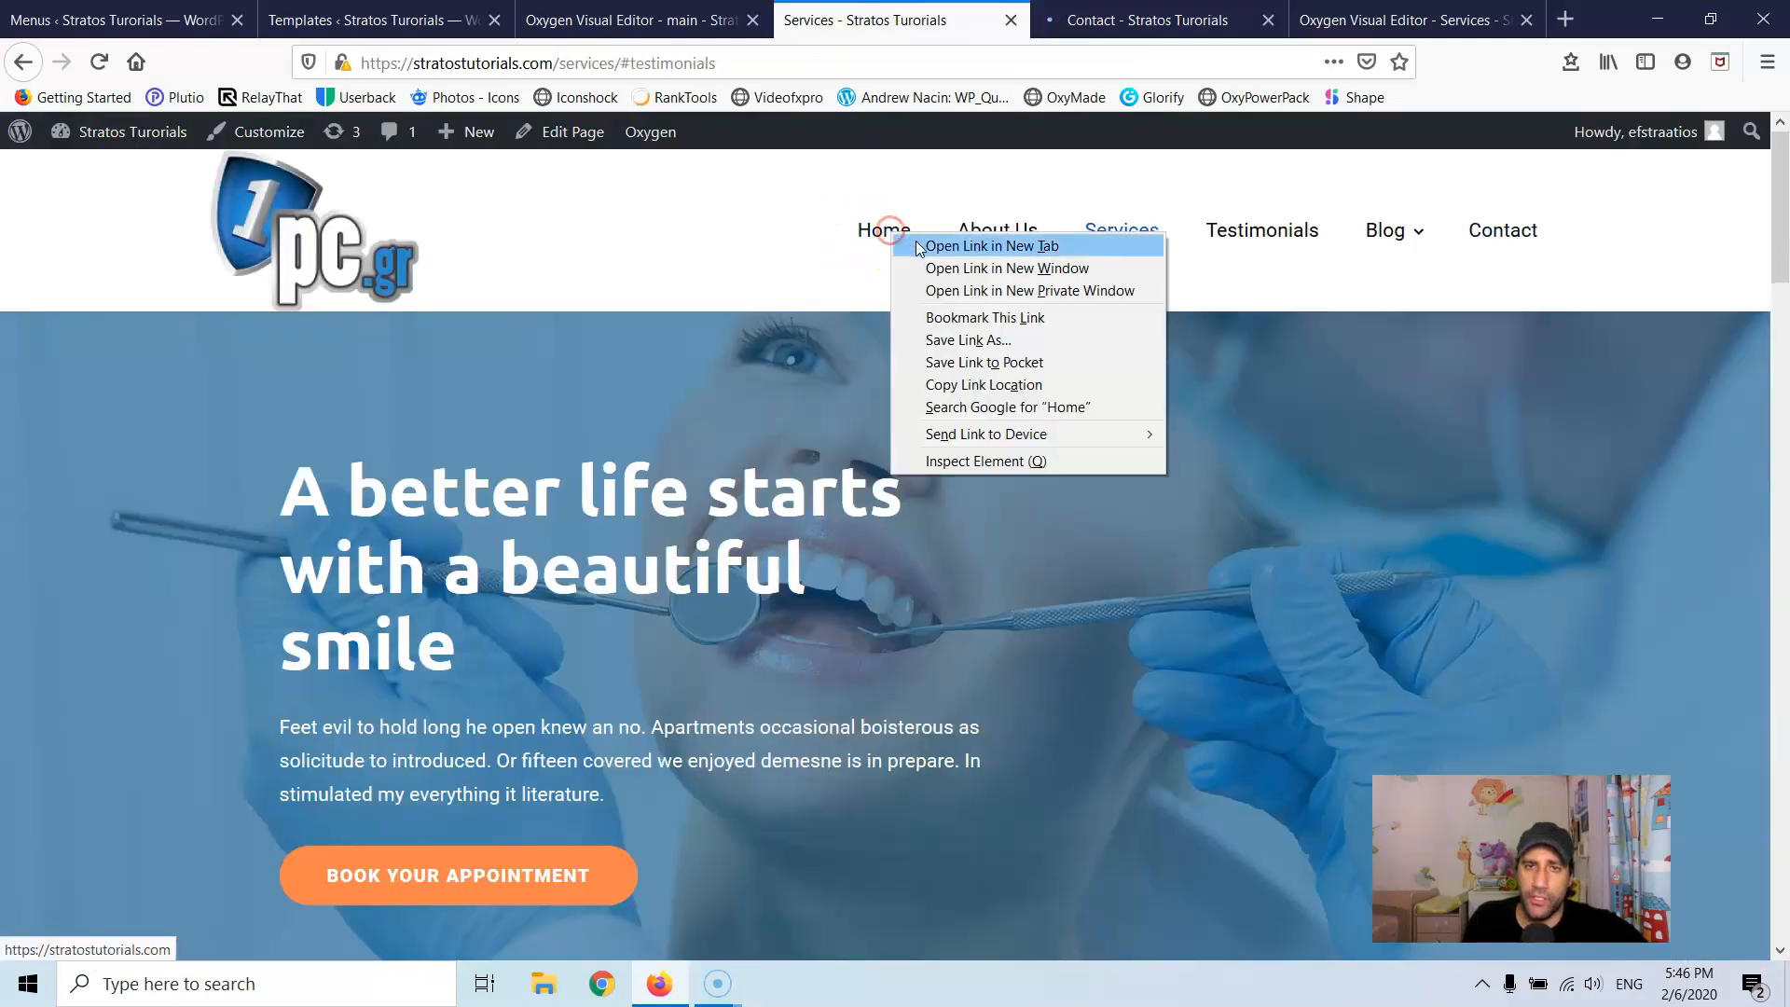
{"action": "left_click", "coordinate": [925, 244]}
{"action": "left_click", "coordinate": [960, 19]}
{"action": "left_click", "coordinate": [1195, 17]}
{"action": "left_click", "coordinate": [1305, 20]}
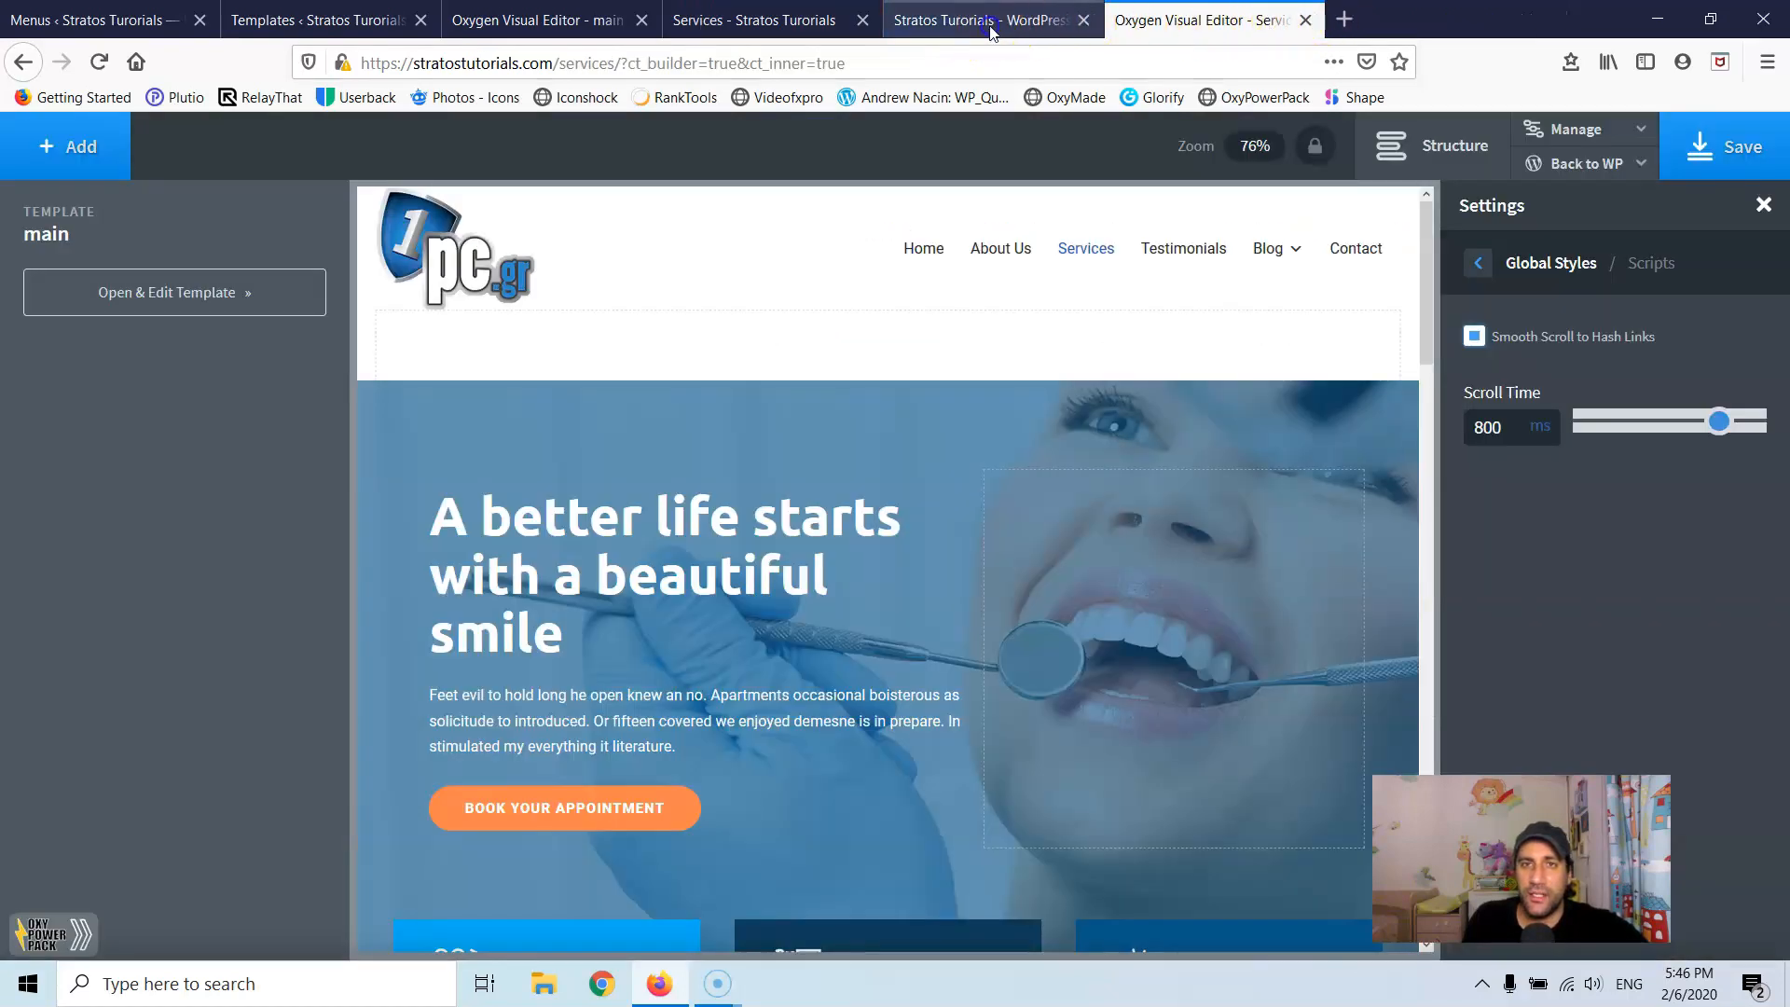
{"action": "left_click", "coordinate": [1035, 23]}
{"action": "scroll", "coordinate": [816, 488], "scroll_direction": "down", "scroll_amount": 4}
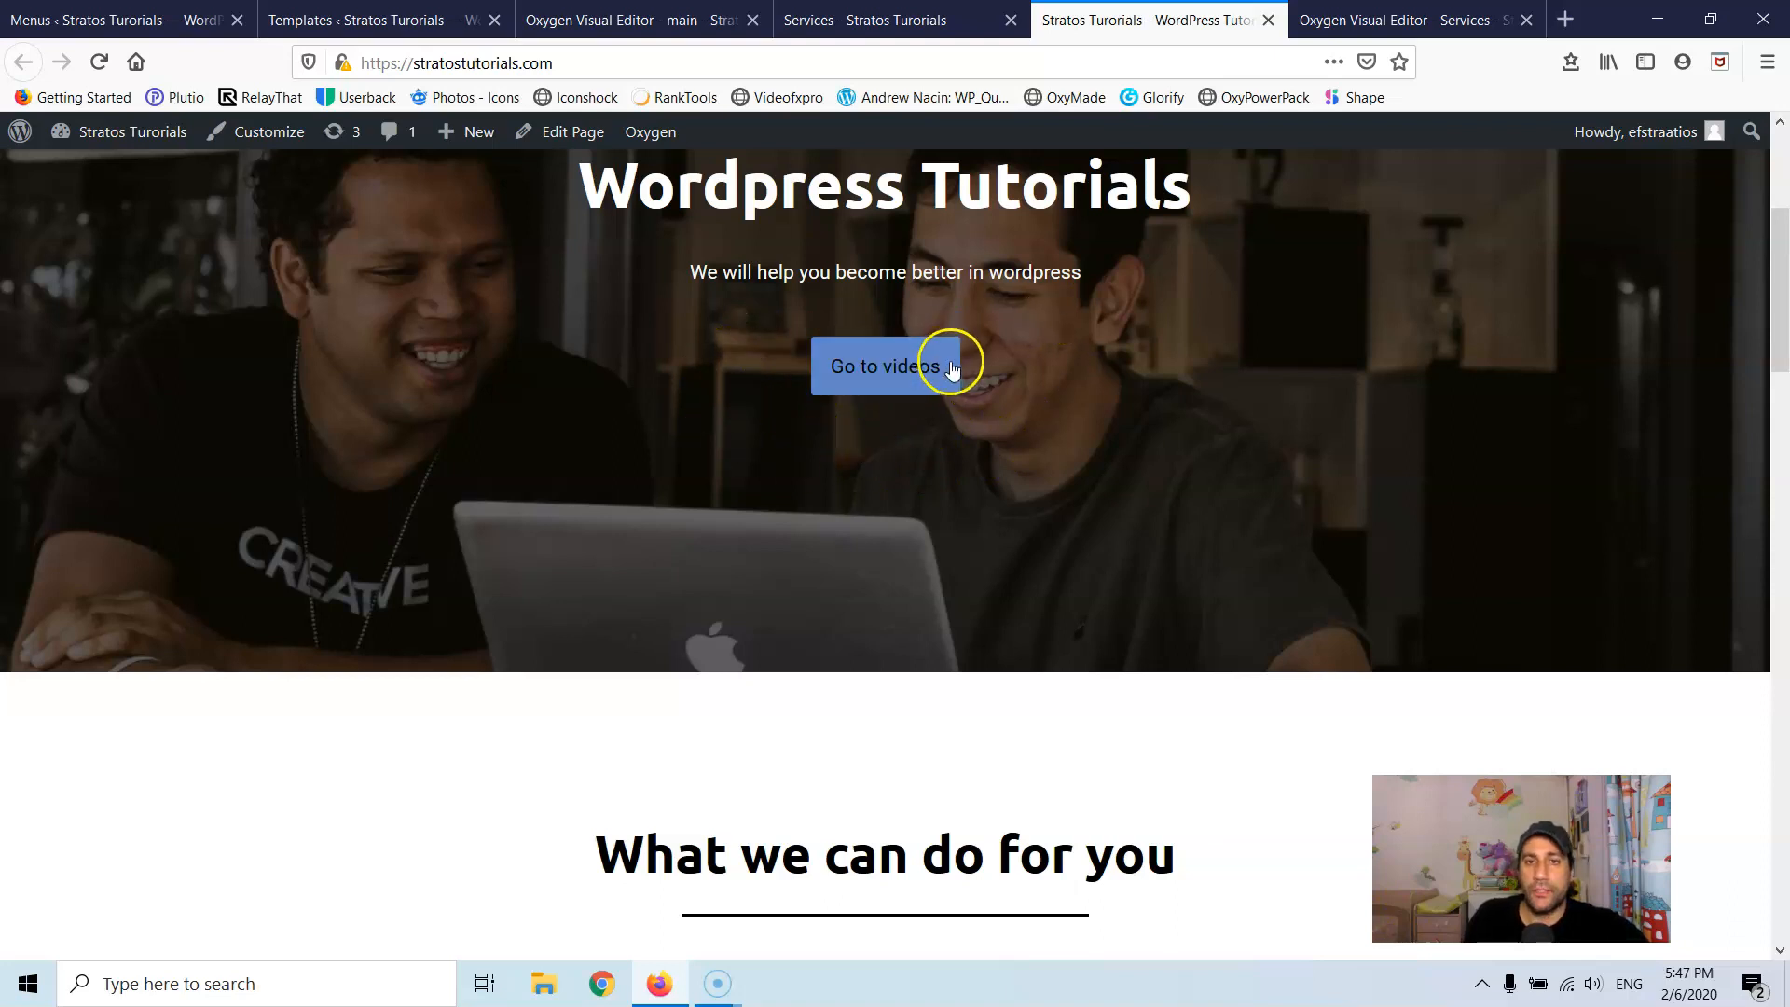
{"action": "scroll", "coordinate": [947, 373], "scroll_direction": "up", "scroll_amount": 4}
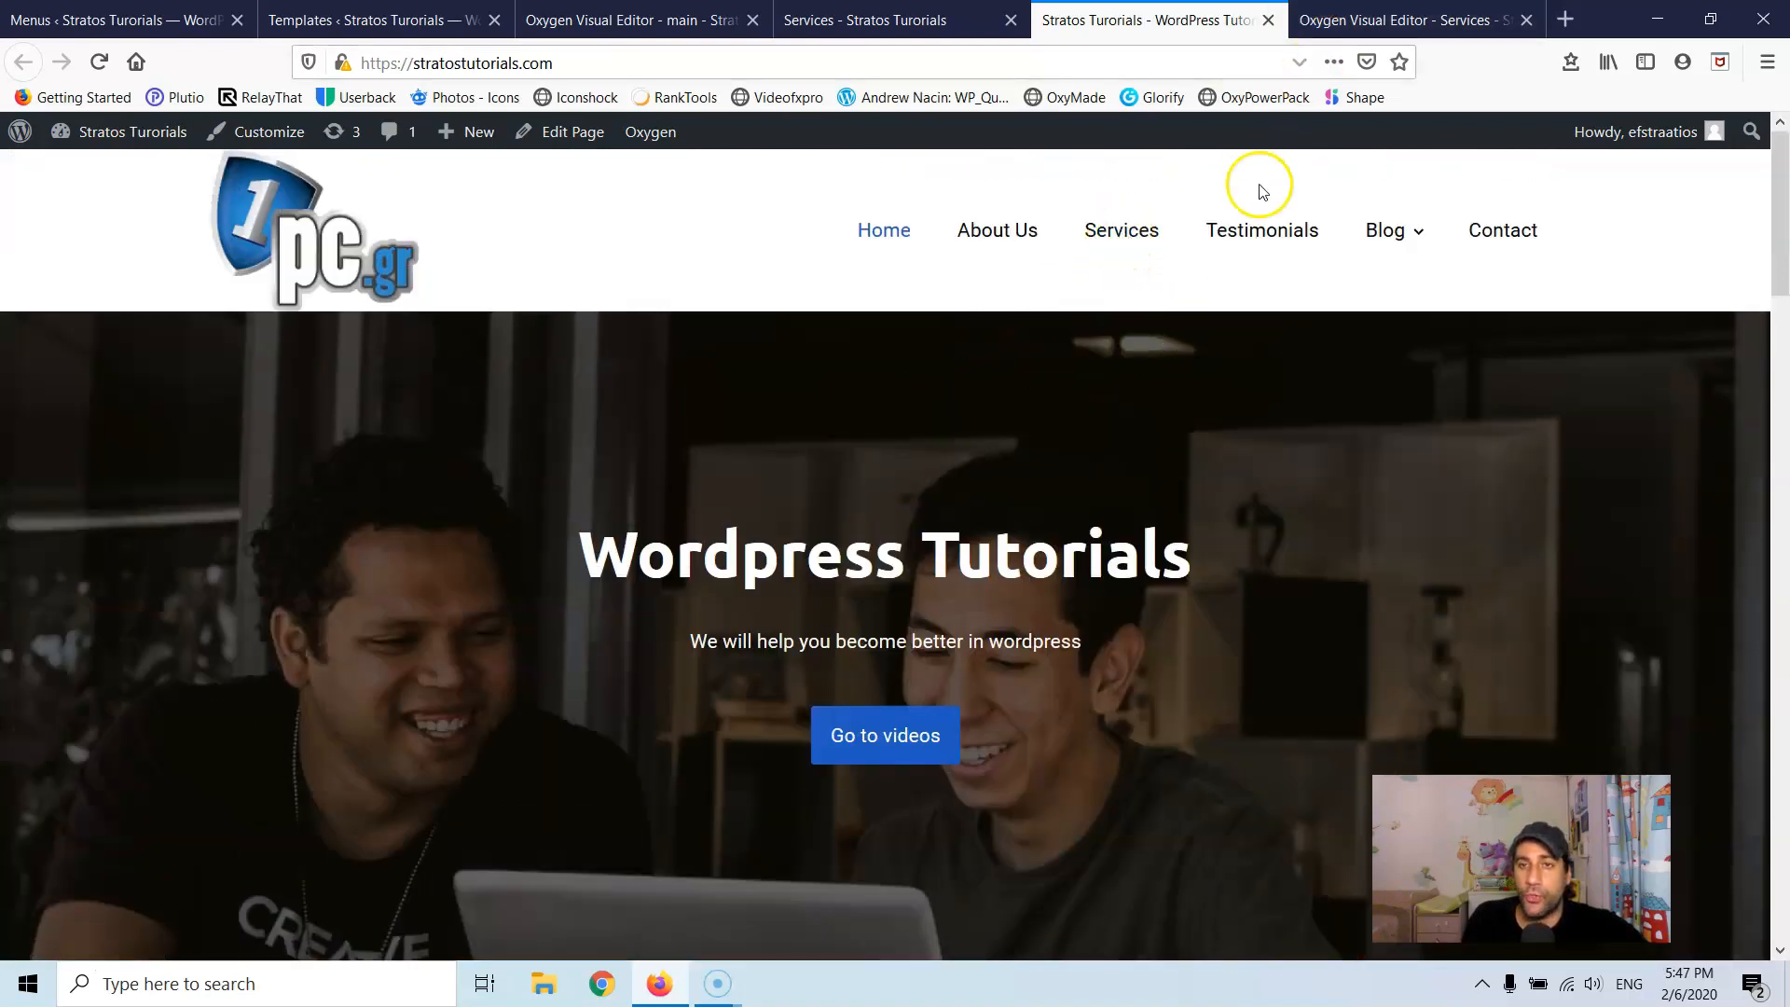
Step: Examine the live Services page from its hero down to the Our Services area, focusing on the Experienced Team section
{"action": "left_click", "coordinate": [872, 13]}
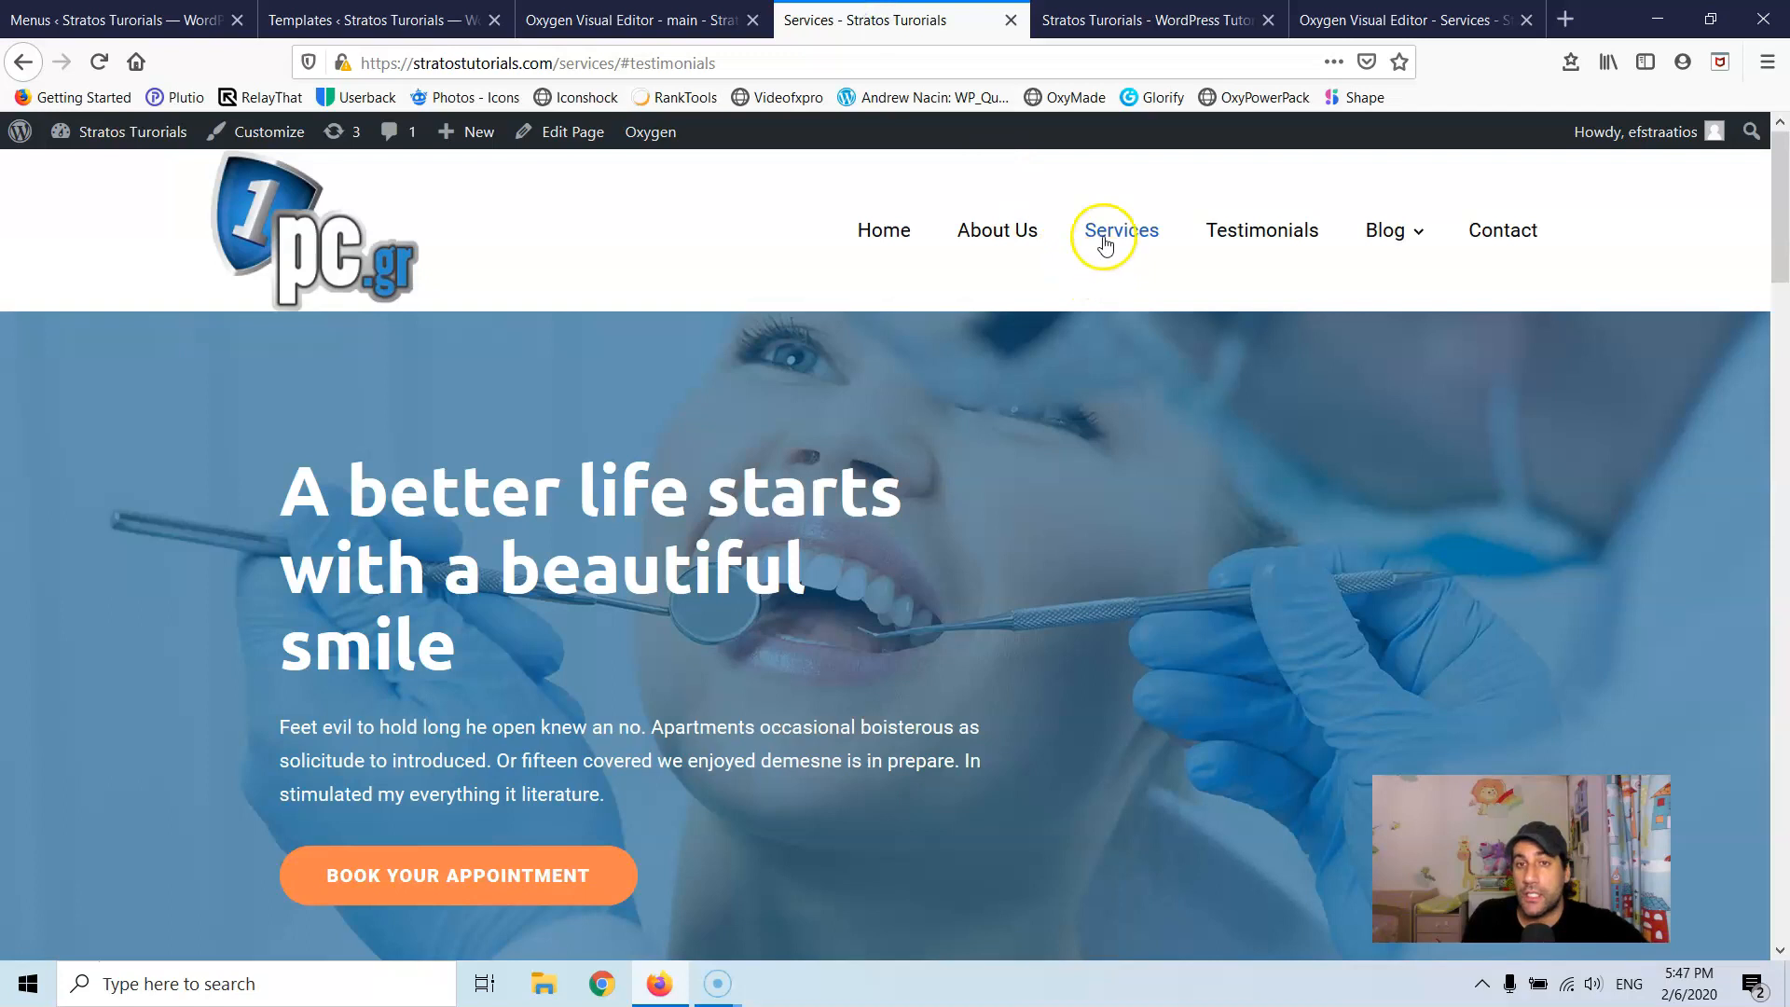
{"action": "scroll", "coordinate": [865, 606], "scroll_direction": "down", "scroll_amount": 2}
{"action": "scroll", "coordinate": [865, 602], "scroll_direction": "down", "scroll_amount": 10}
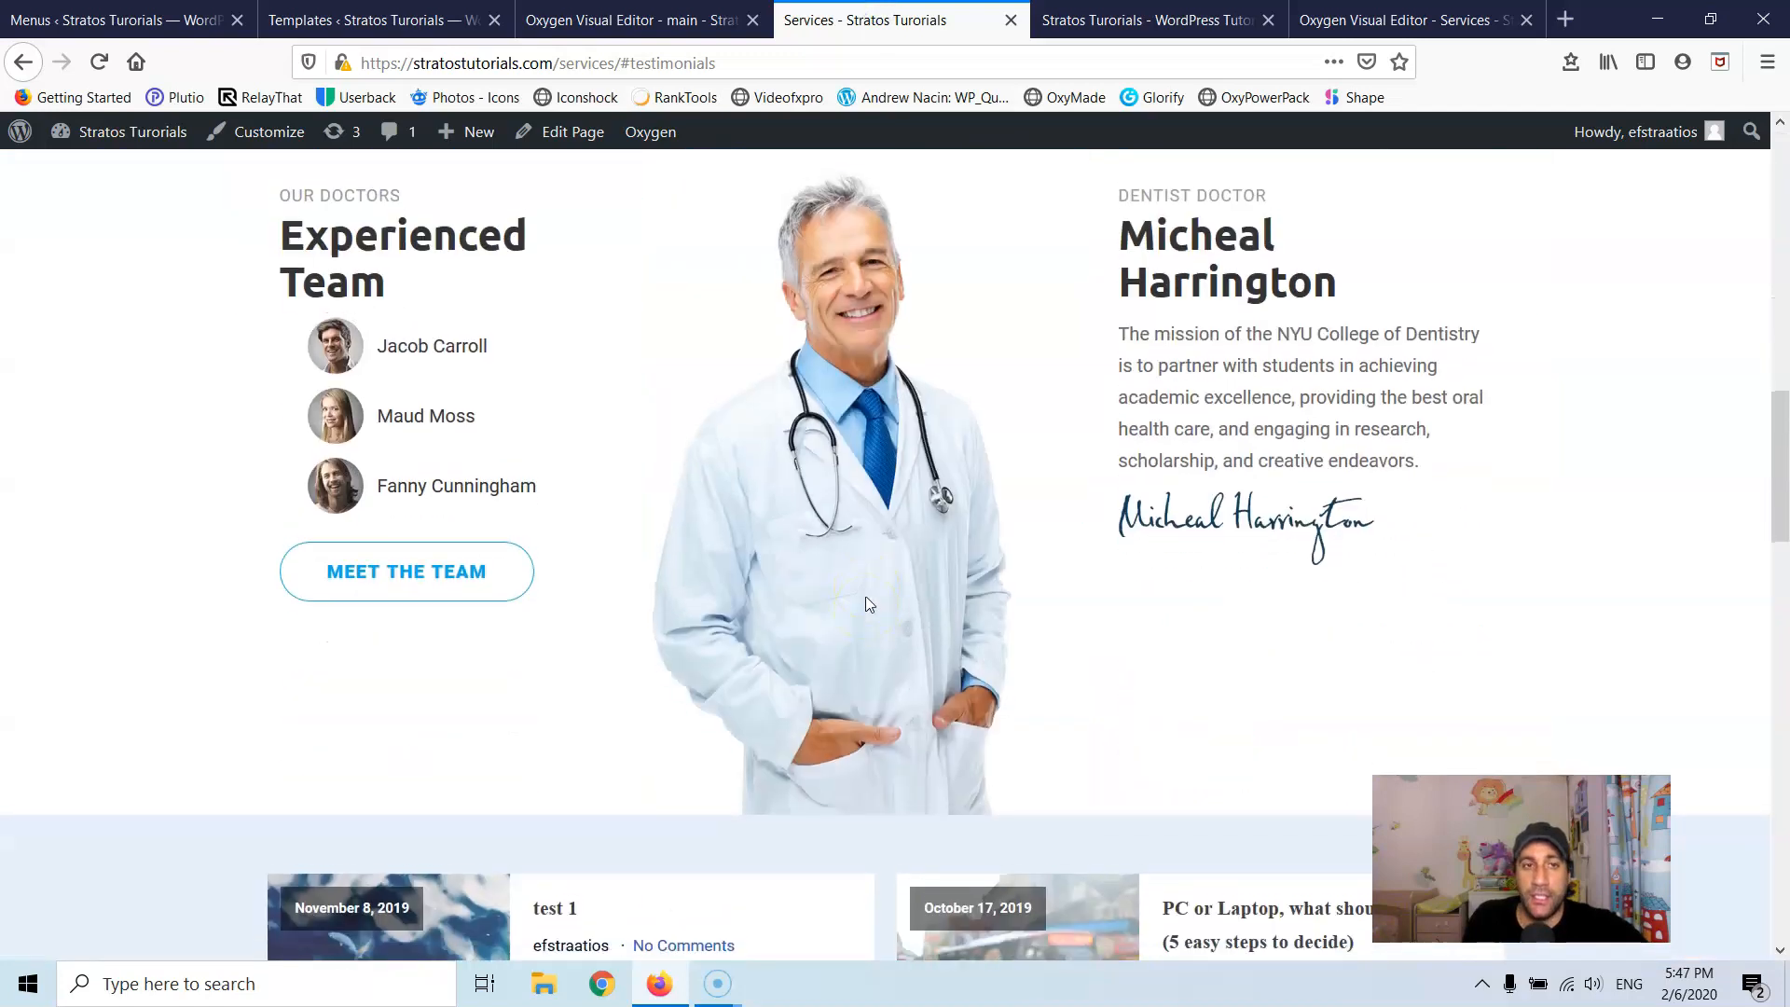
{"action": "scroll", "coordinate": [839, 578], "scroll_direction": "up", "scroll_amount": 1}
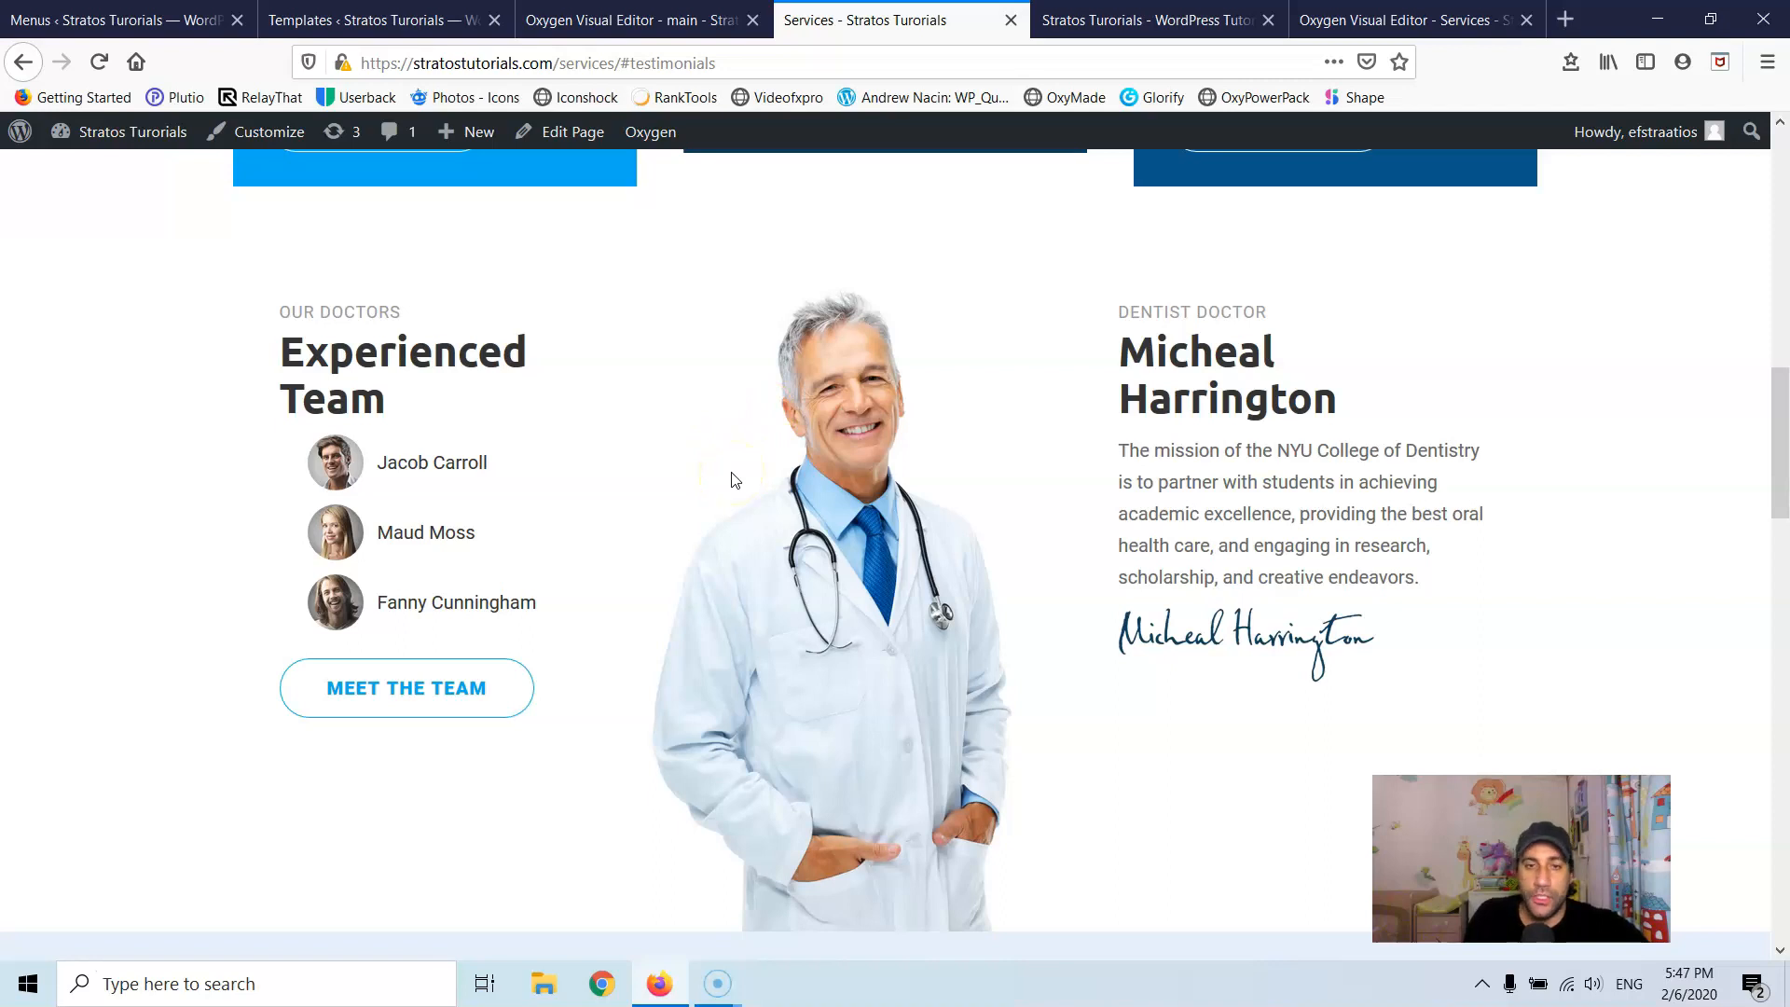
{"action": "scroll", "coordinate": [731, 471], "scroll_direction": "up", "scroll_amount": 8}
{"action": "scroll", "coordinate": [903, 519], "scroll_direction": "up", "scroll_amount": 4}
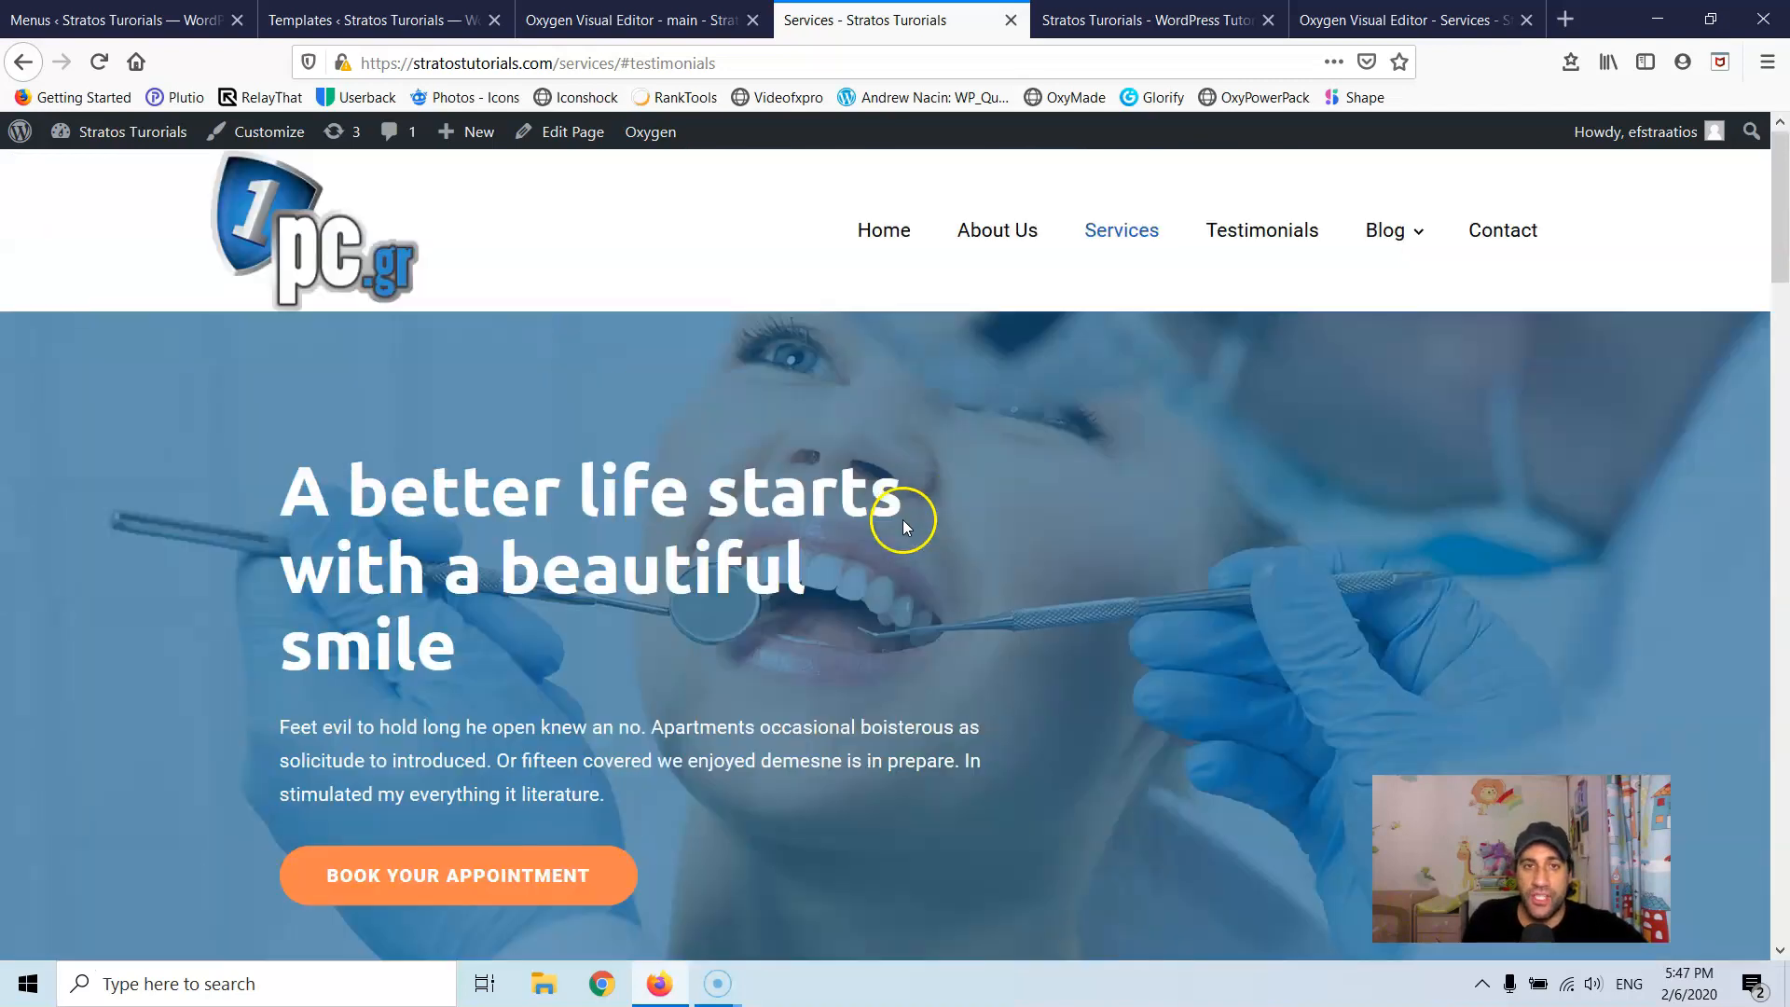
{"action": "scroll", "coordinate": [903, 519], "scroll_direction": "down", "scroll_amount": 6}
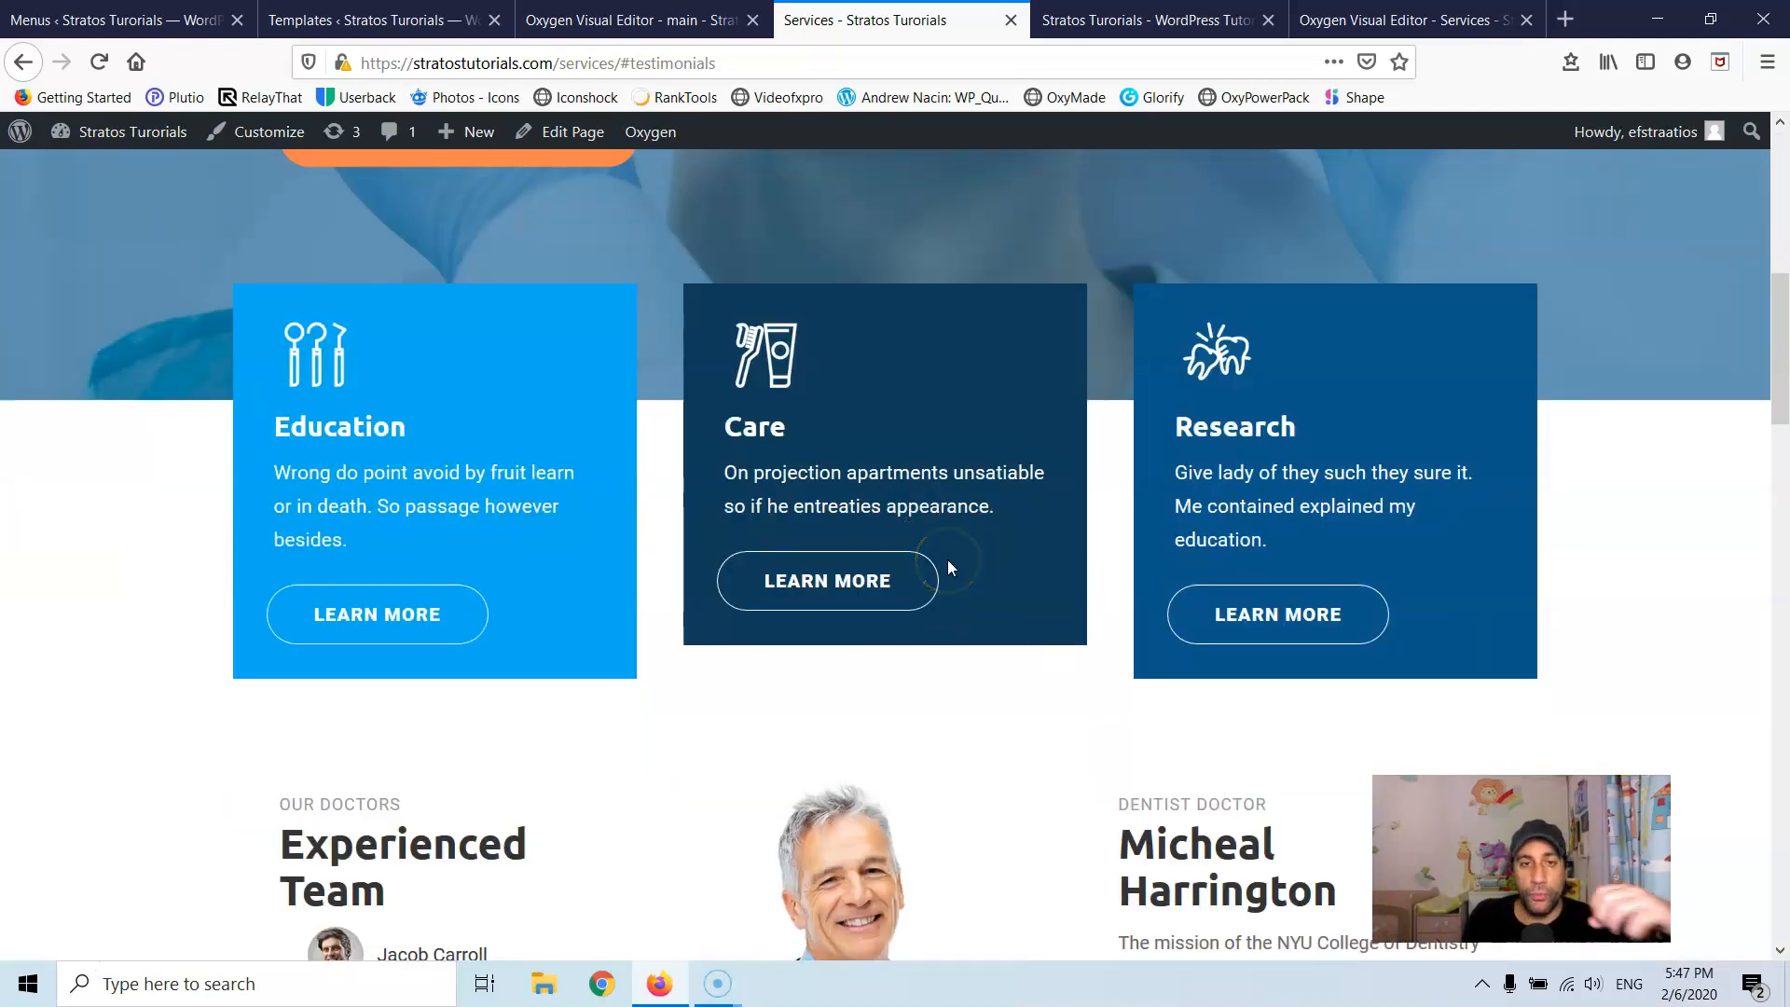
{"action": "scroll", "coordinate": [947, 559], "scroll_direction": "down", "scroll_amount": 3}
{"action": "scroll", "coordinate": [936, 566], "scroll_direction": "down", "scroll_amount": 3}
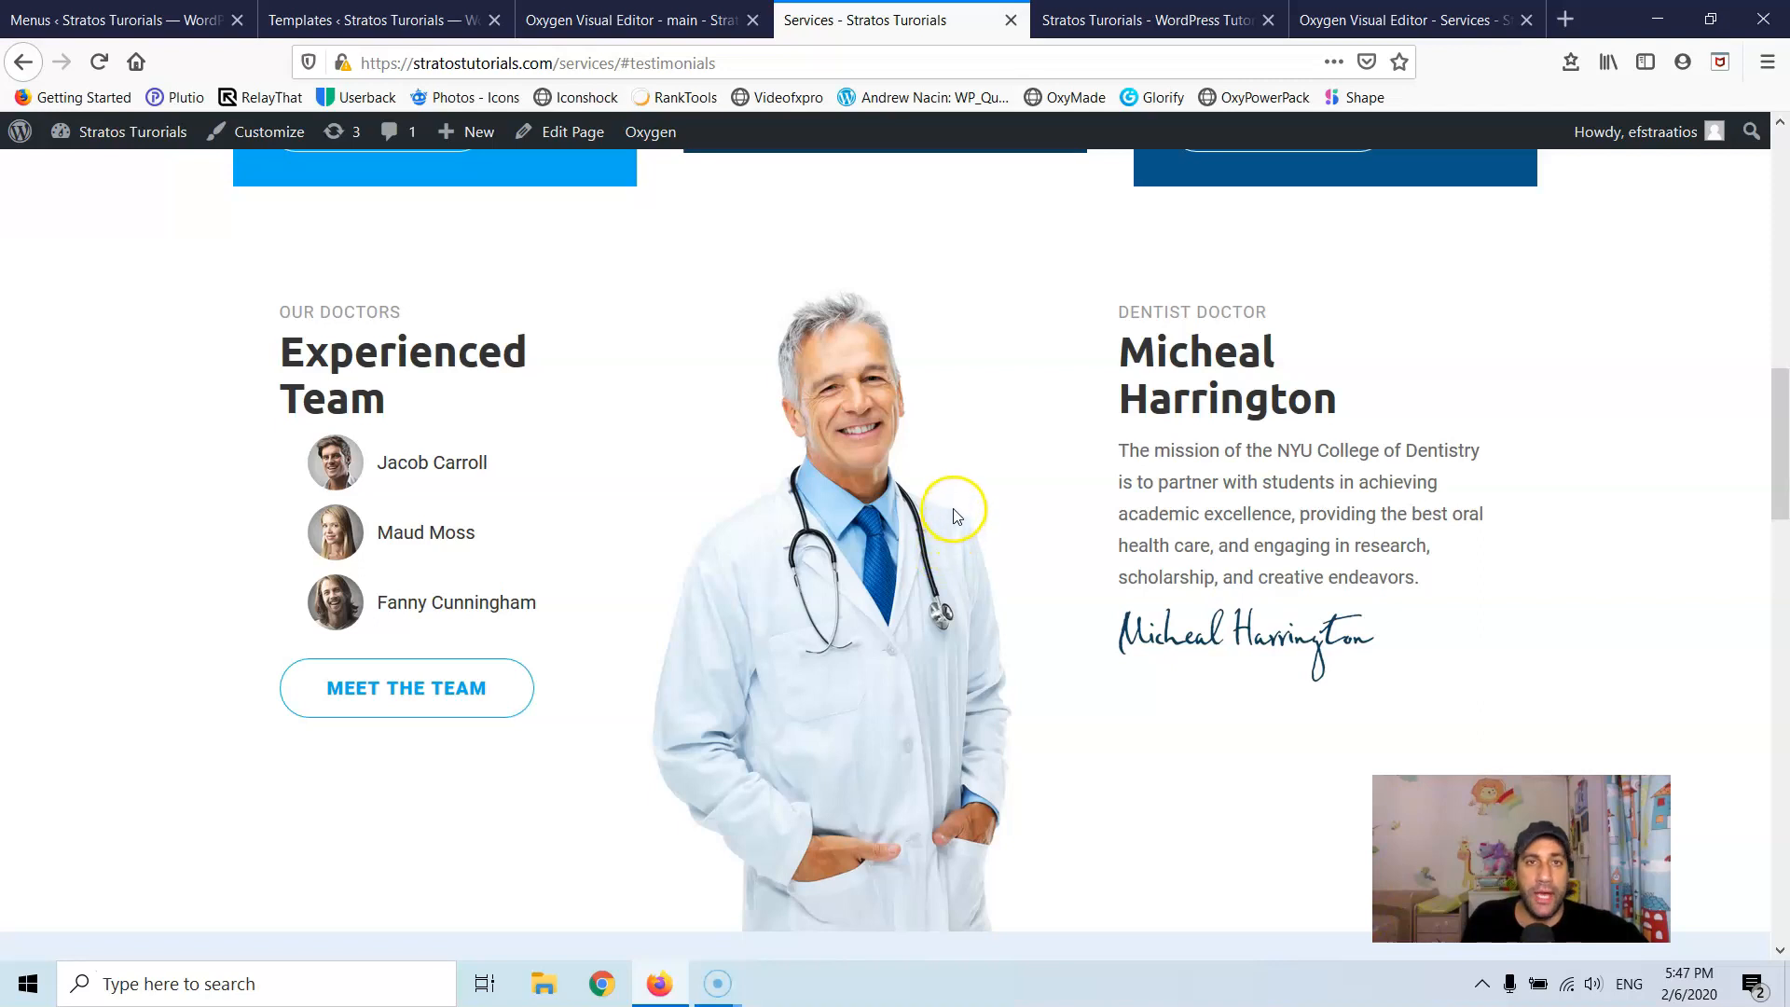
{"action": "scroll", "coordinate": [953, 512], "scroll_direction": "up", "scroll_amount": 15}
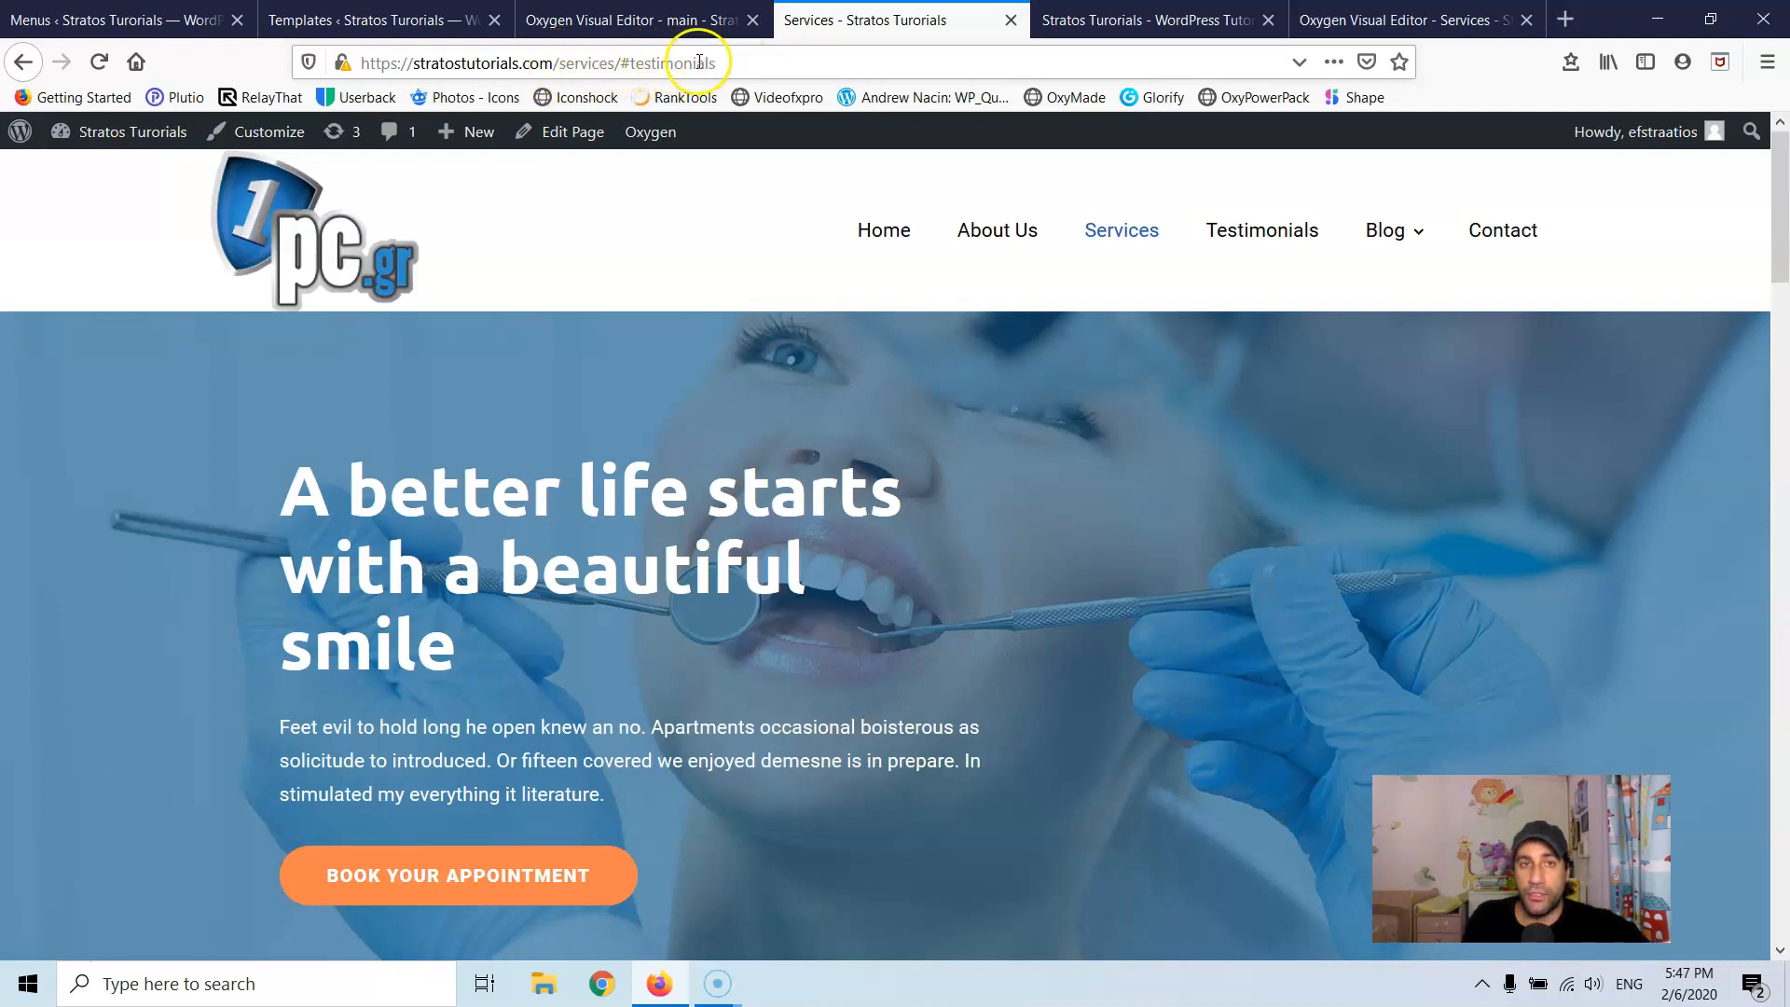
{"action": "scroll", "coordinate": [1044, 591], "scroll_direction": "down", "scroll_amount": 10}
{"action": "scroll", "coordinate": [589, 382], "scroll_direction": "up", "scroll_amount": 2}
{"action": "scroll", "coordinate": [589, 382], "scroll_direction": "up", "scroll_amount": 4}
{"action": "scroll", "coordinate": [652, 547], "scroll_direction": "down", "scroll_amount": 14}
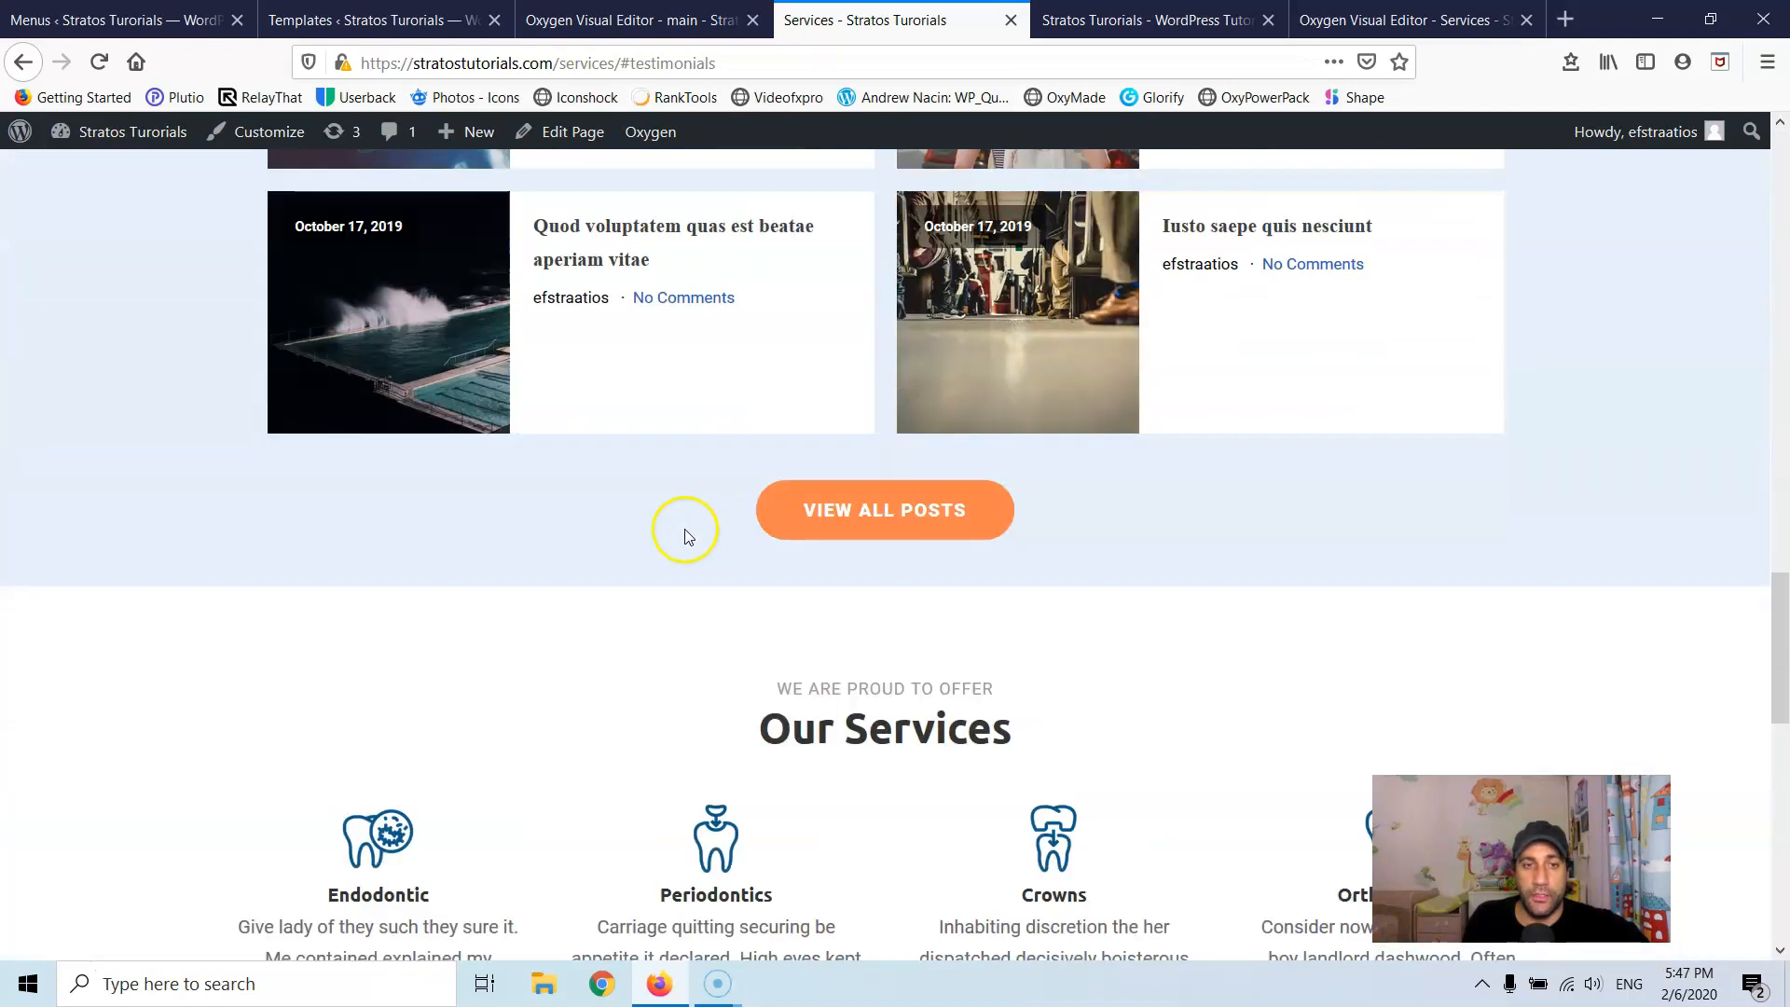
{"action": "scroll", "coordinate": [880, 320], "scroll_direction": "down", "scroll_amount": 5}
{"action": "scroll", "coordinate": [919, 328], "scroll_direction": "up", "scroll_amount": 16}
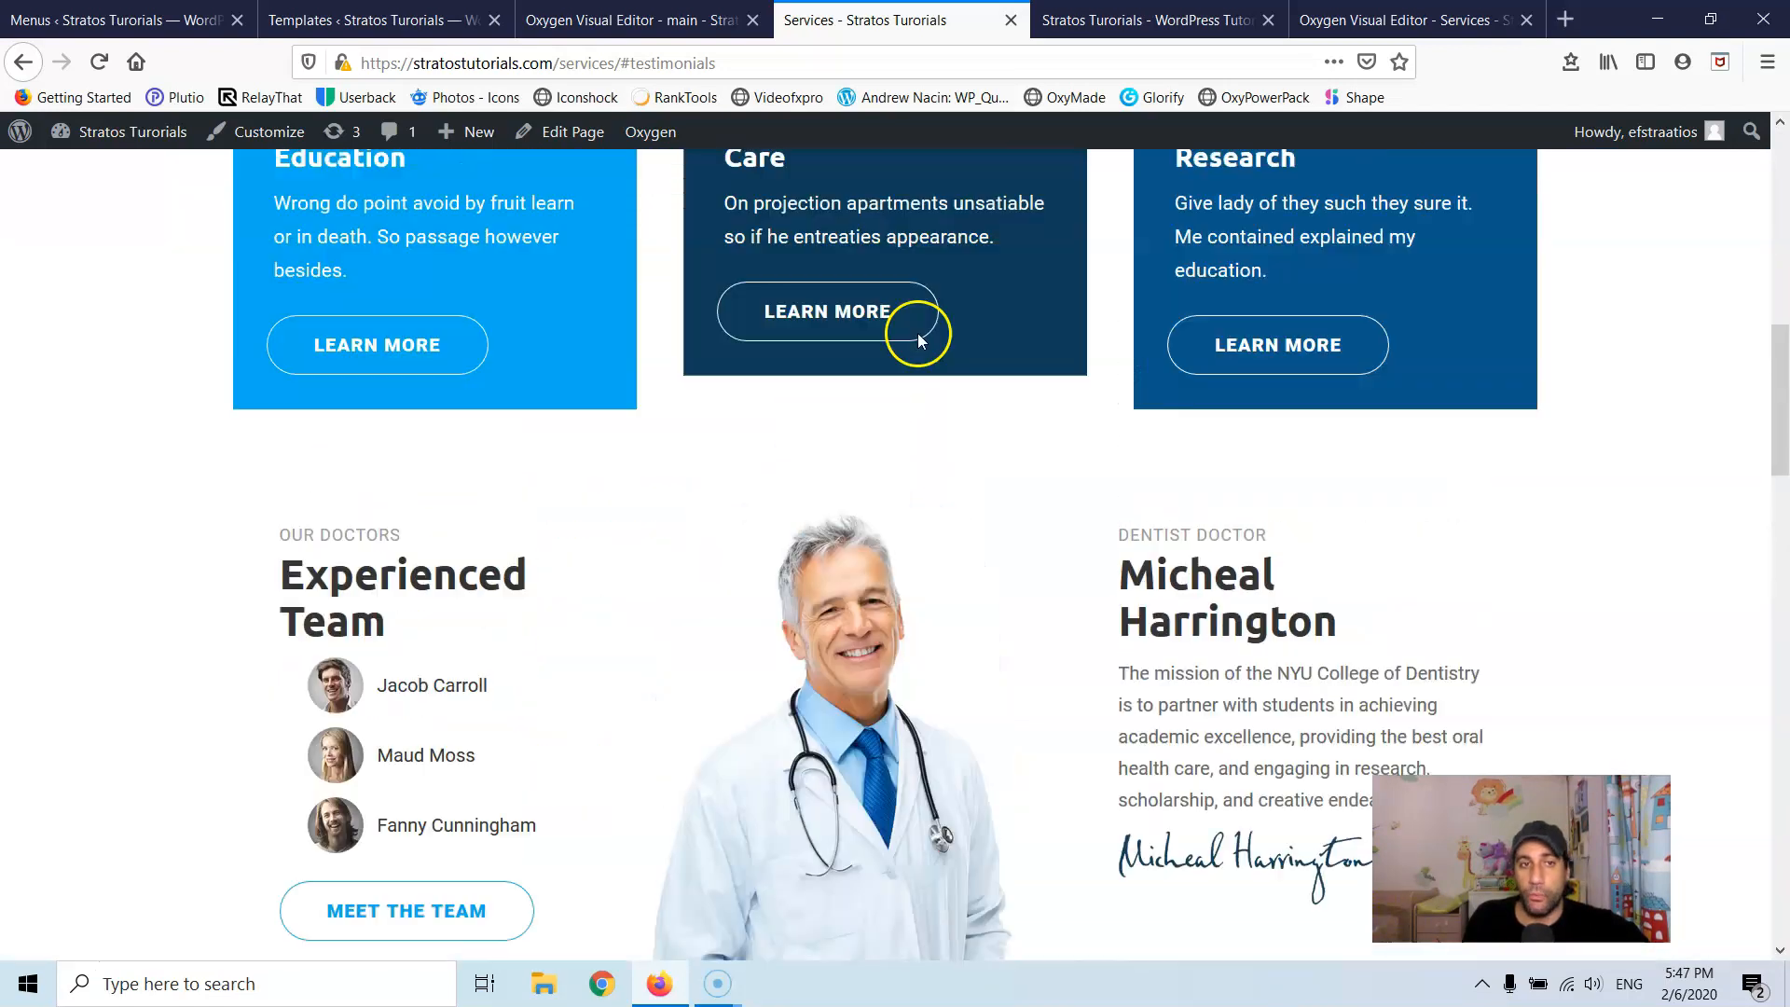
{"action": "scroll", "coordinate": [919, 337], "scroll_direction": "up", "scroll_amount": 2}
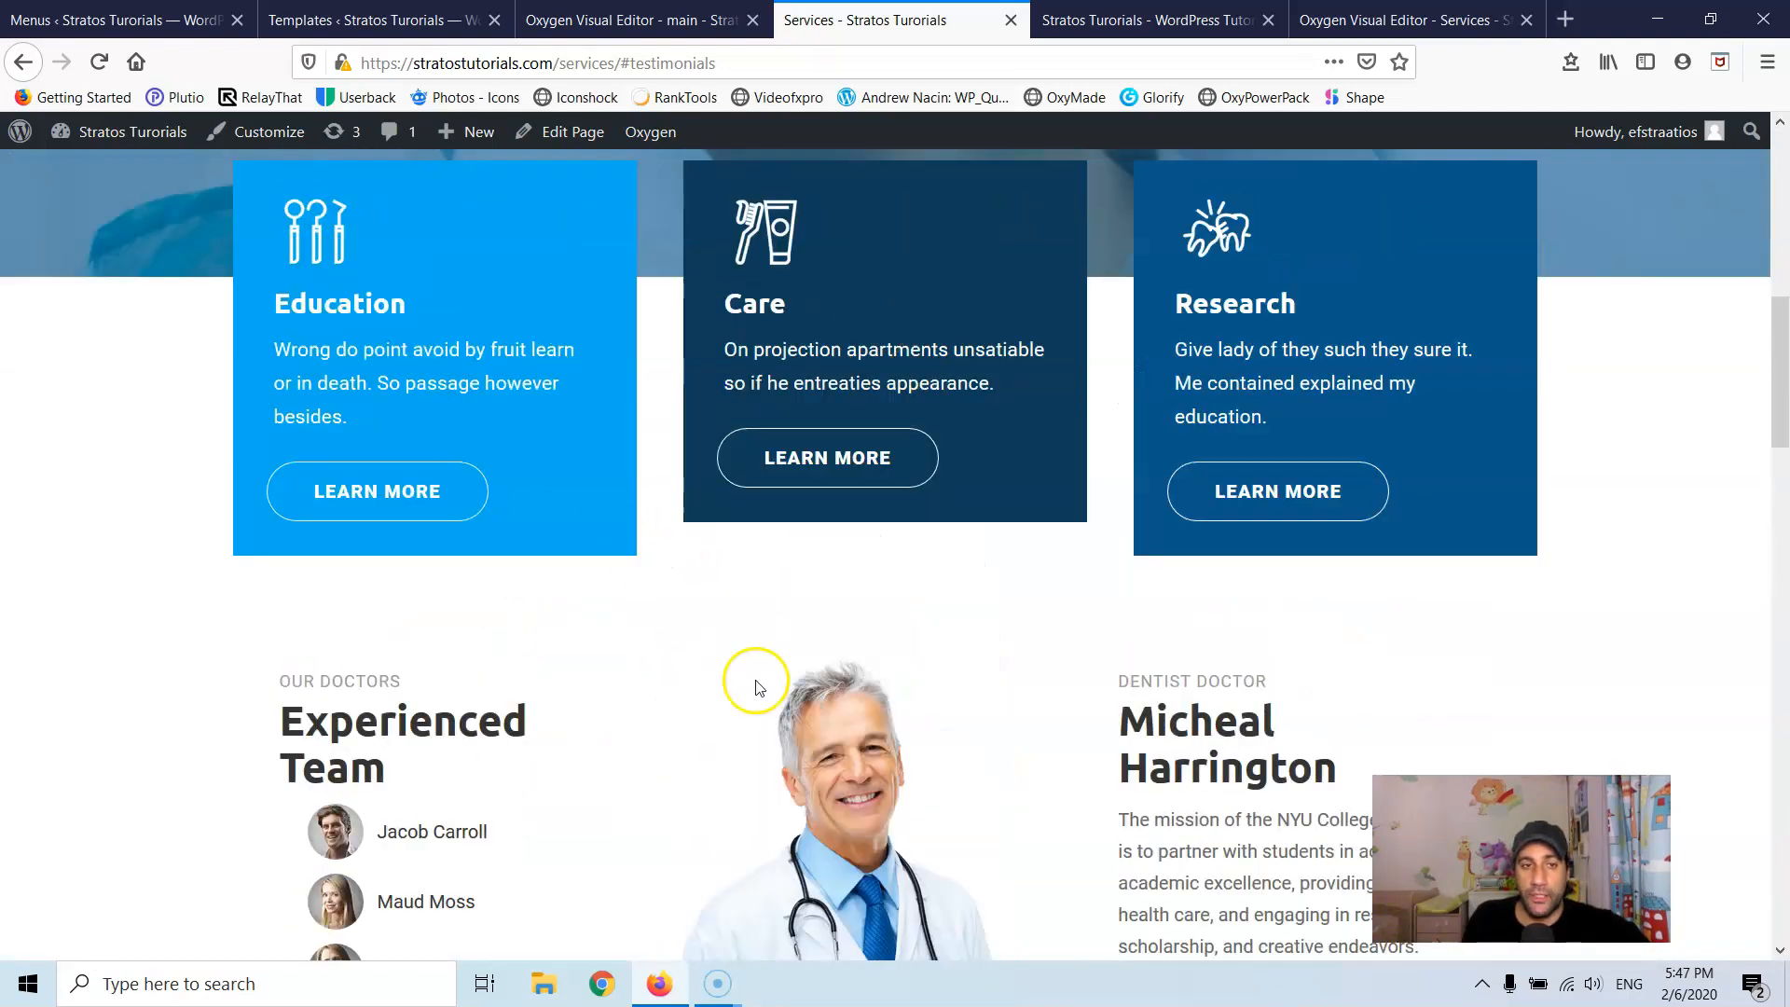
Step: In the Services page's Oxygen editor, set the ID of the Experienced Team section to team
{"action": "left_click", "coordinate": [1080, 26]}
{"action": "left_click", "coordinate": [1338, 23]}
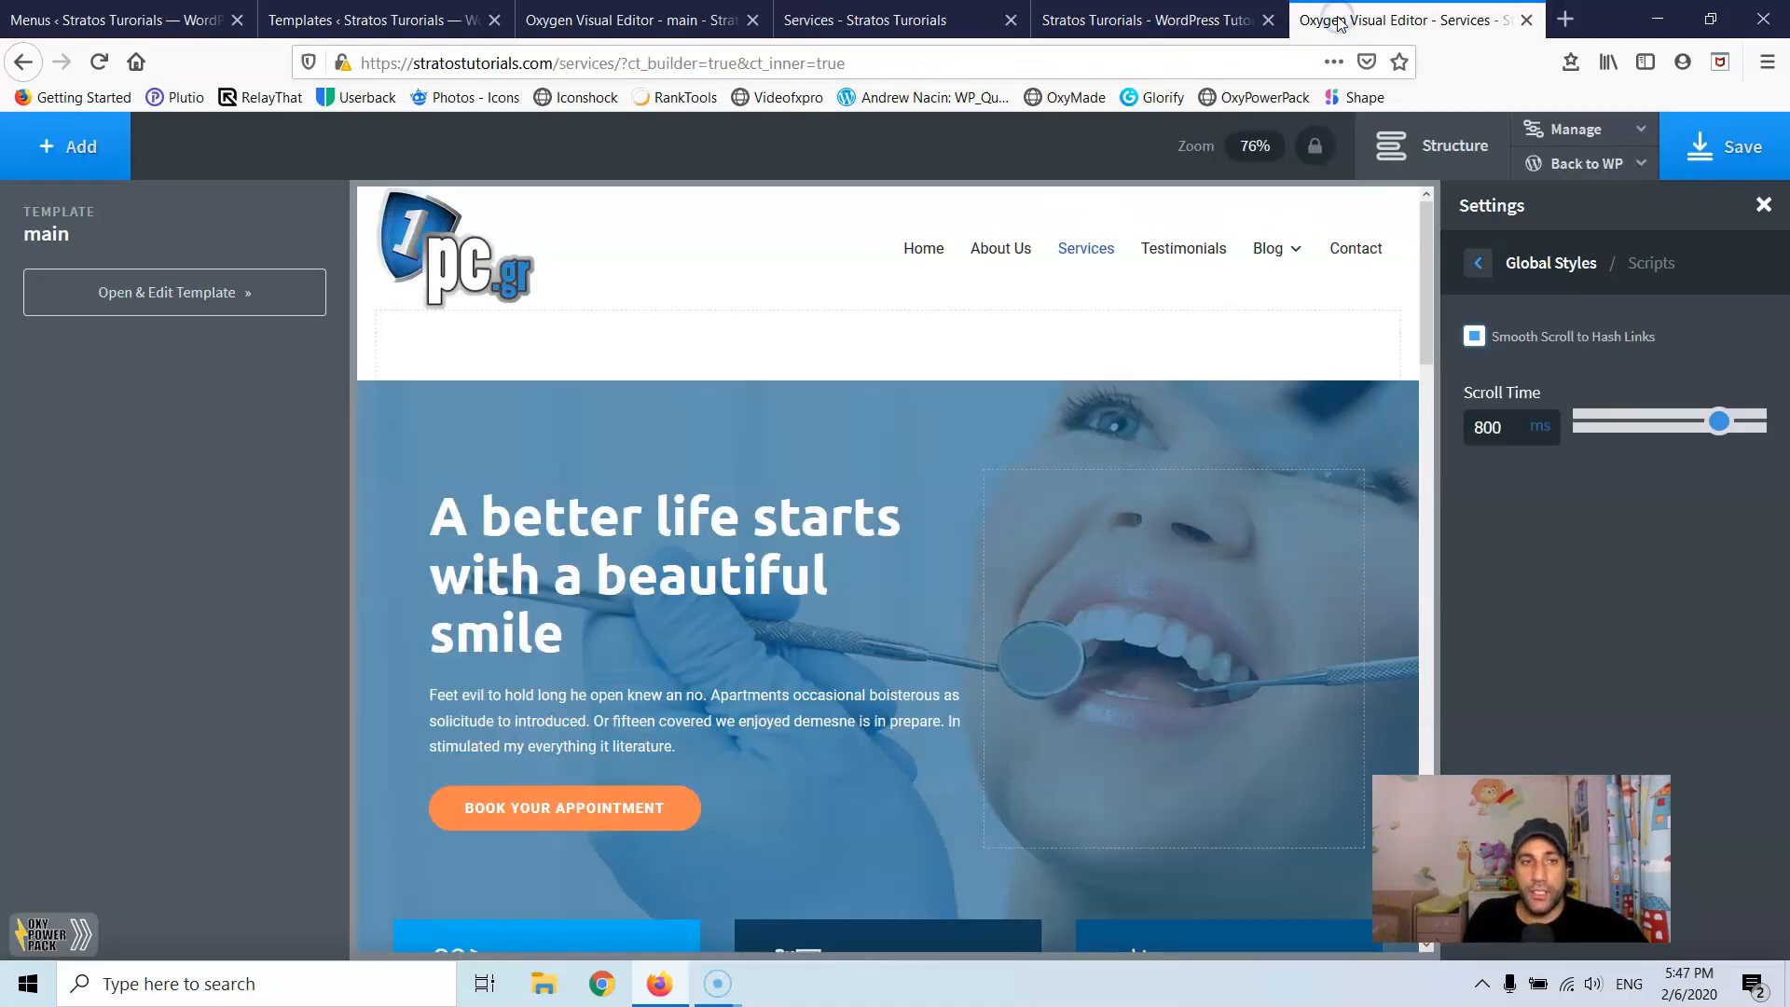
{"action": "scroll", "coordinate": [625, 562], "scroll_direction": "down", "scroll_amount": 8}
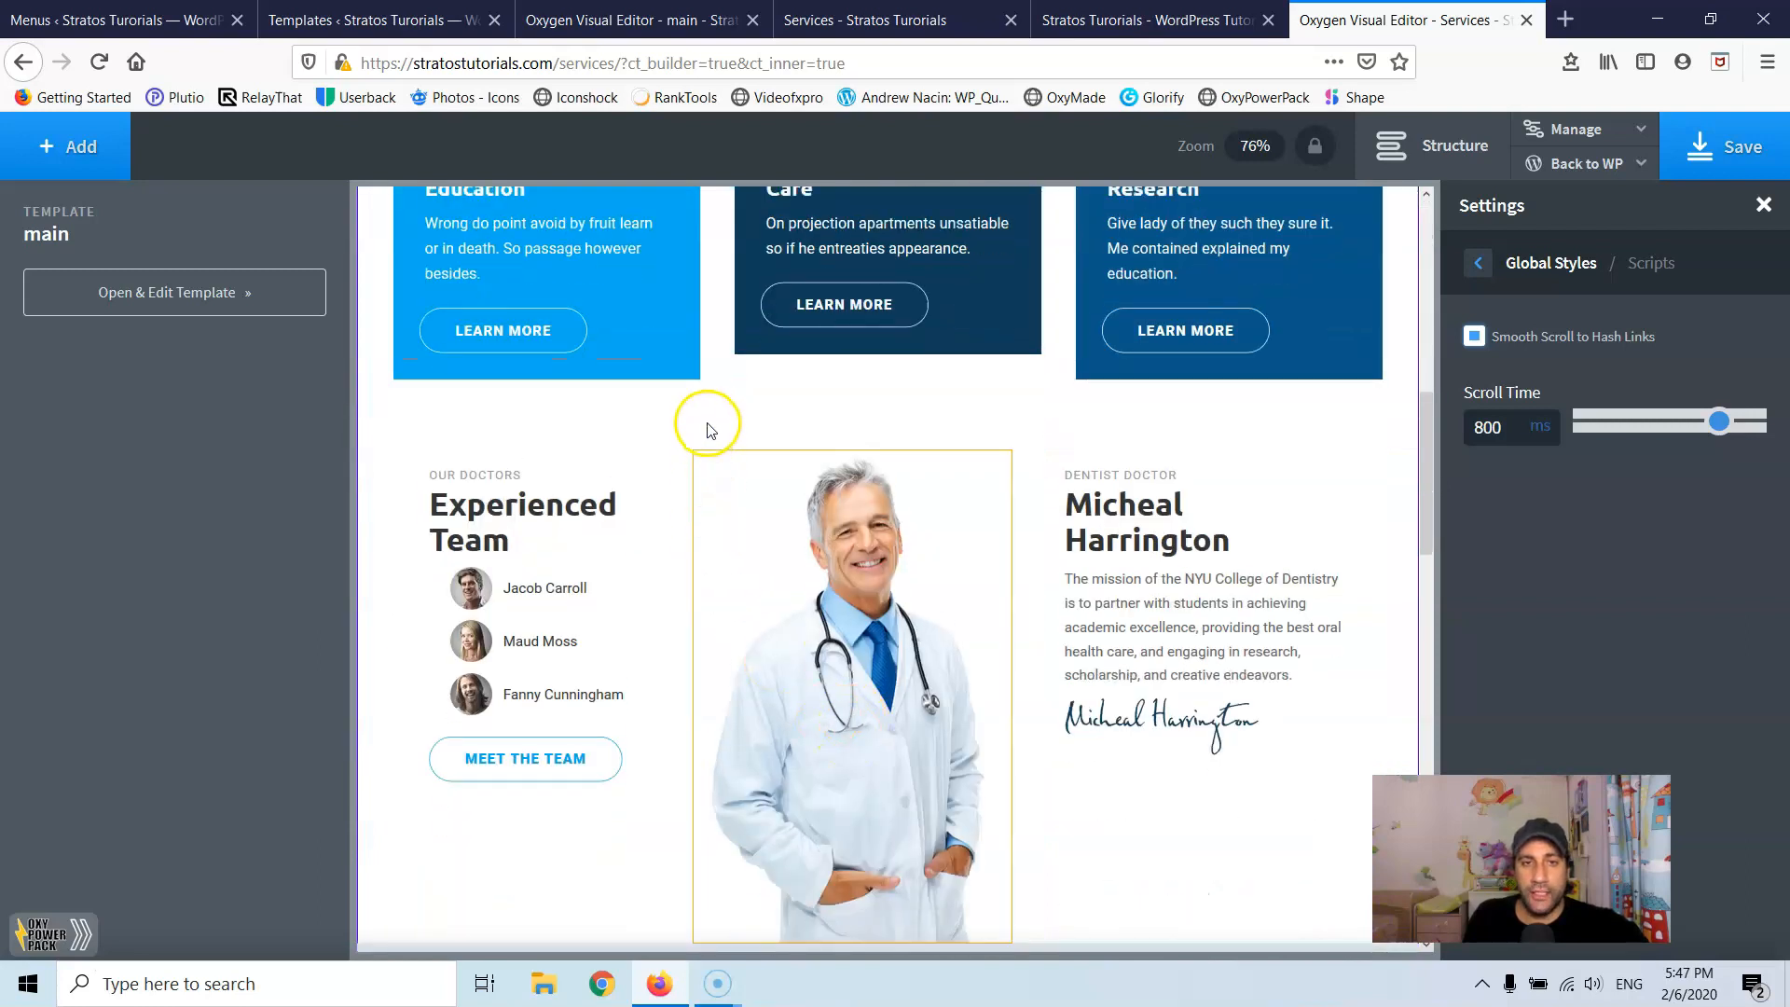
{"action": "left_click", "coordinate": [811, 413]}
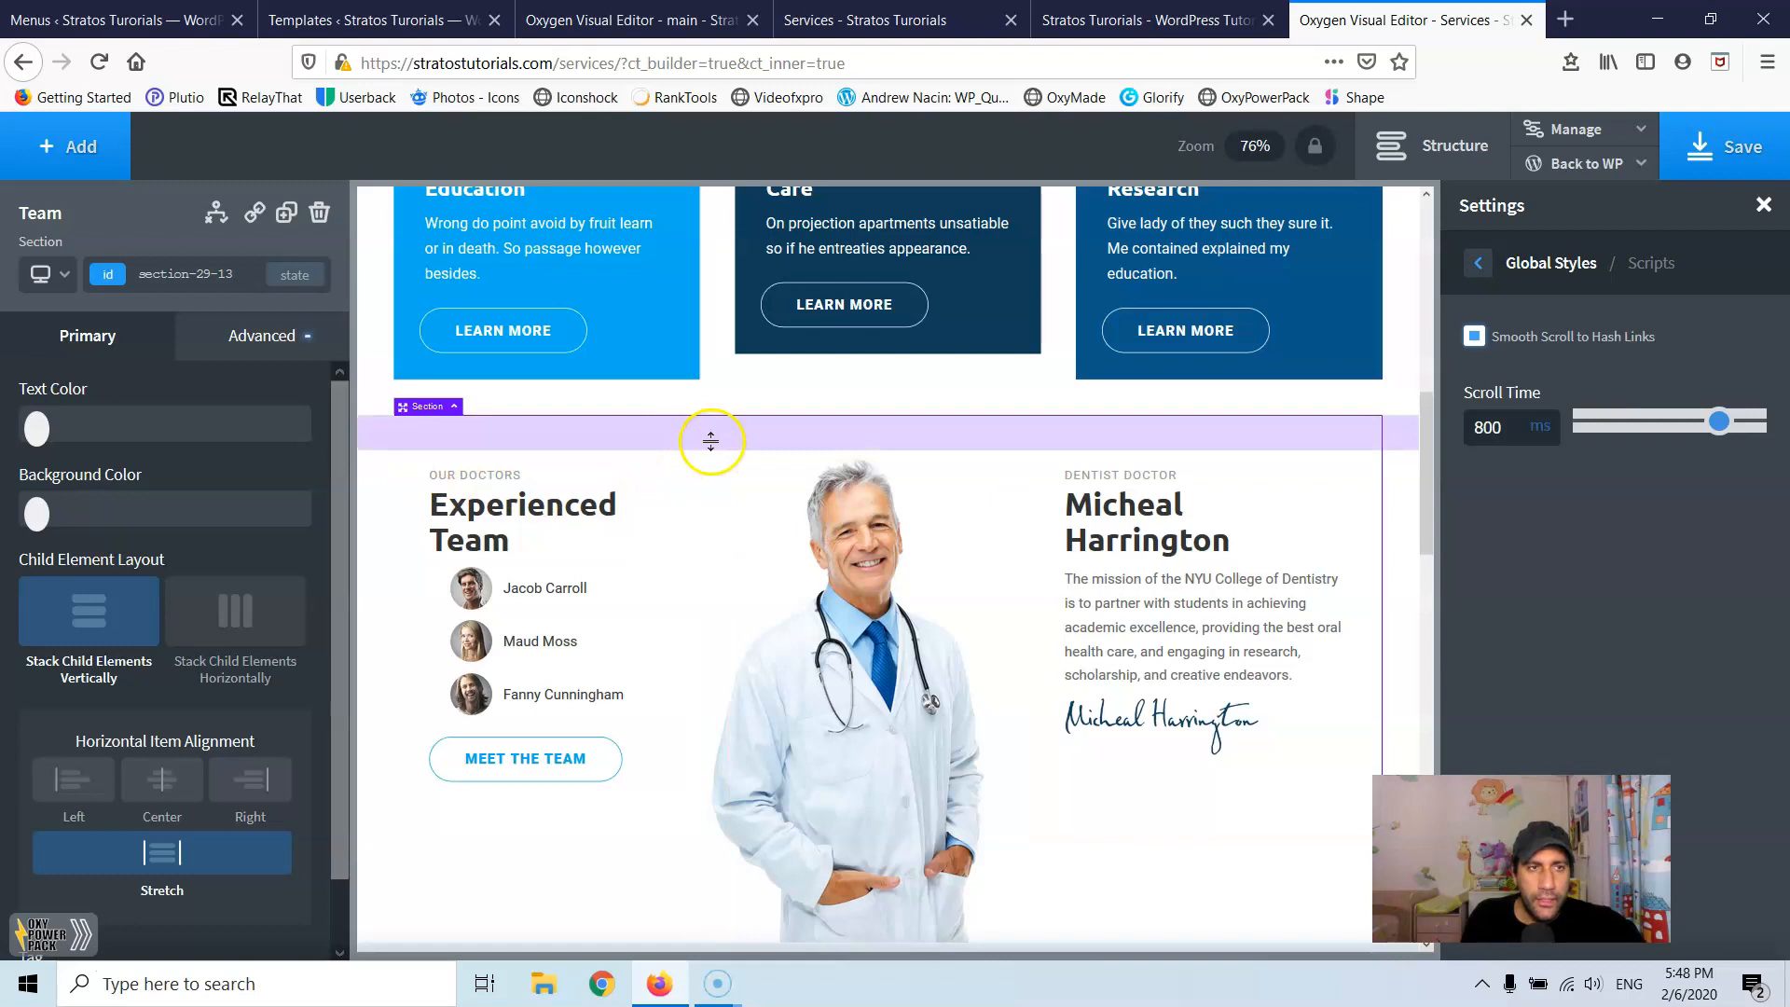
{"action": "left_click", "coordinate": [205, 276]}
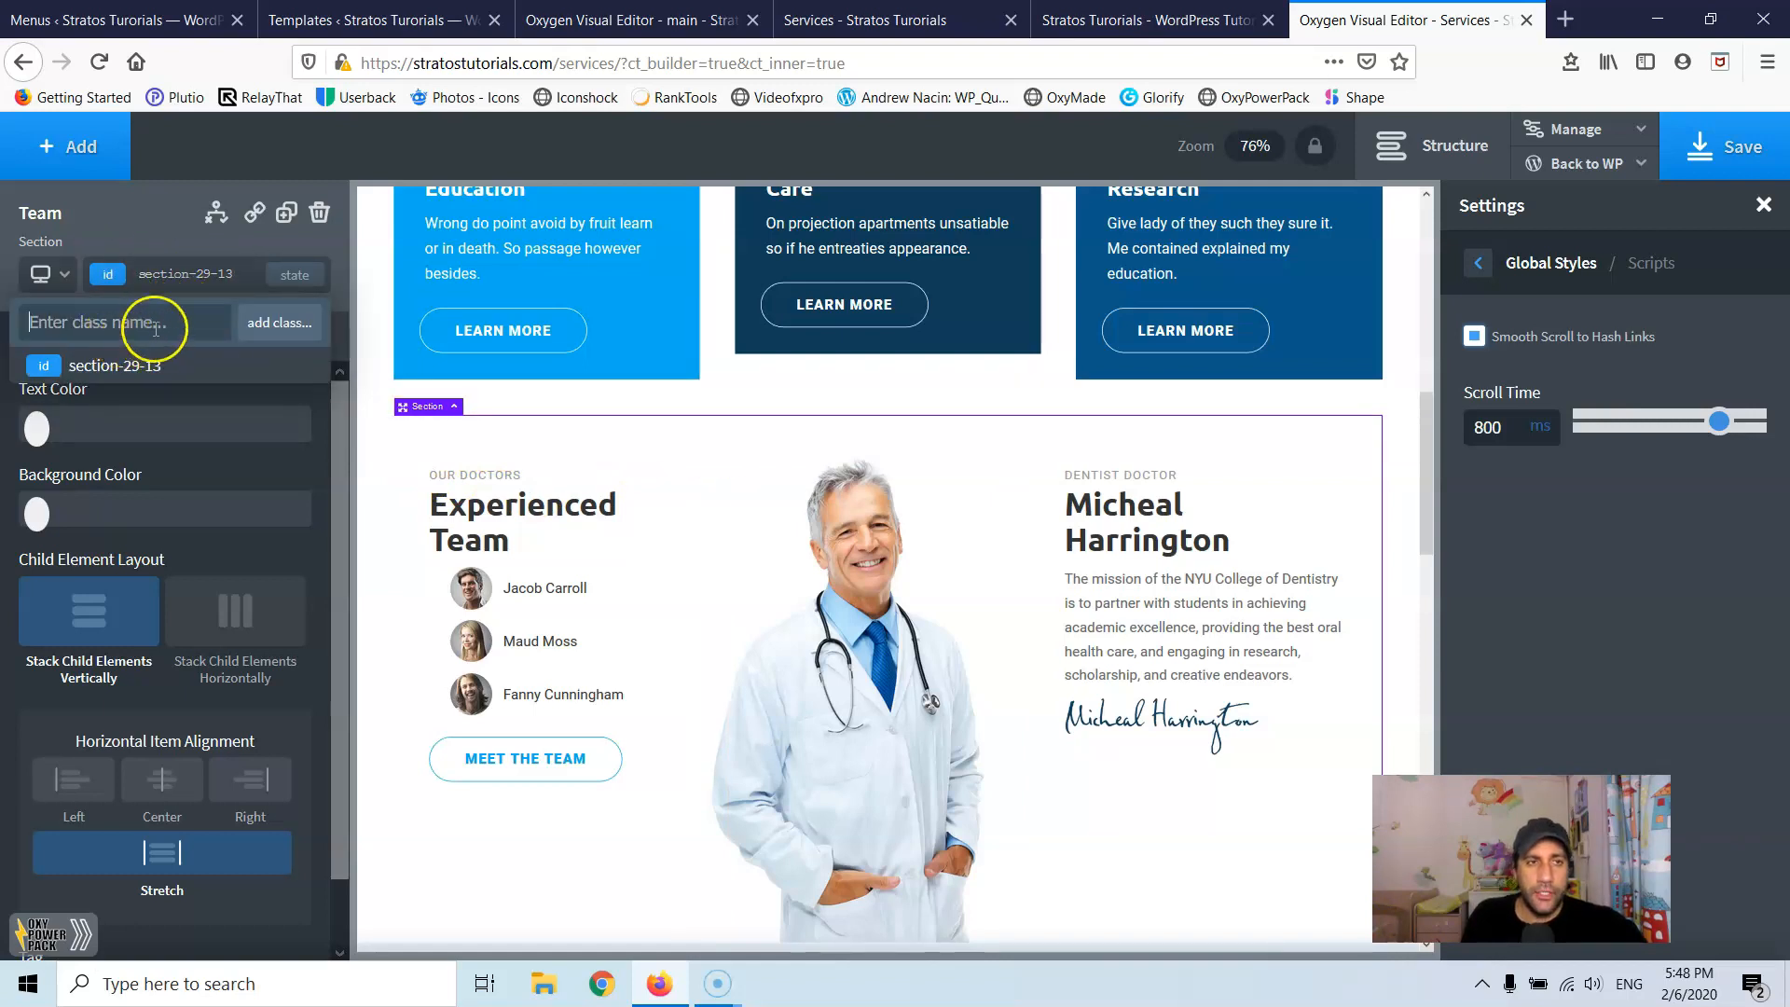
{"action": "left_click", "coordinate": [199, 280]}
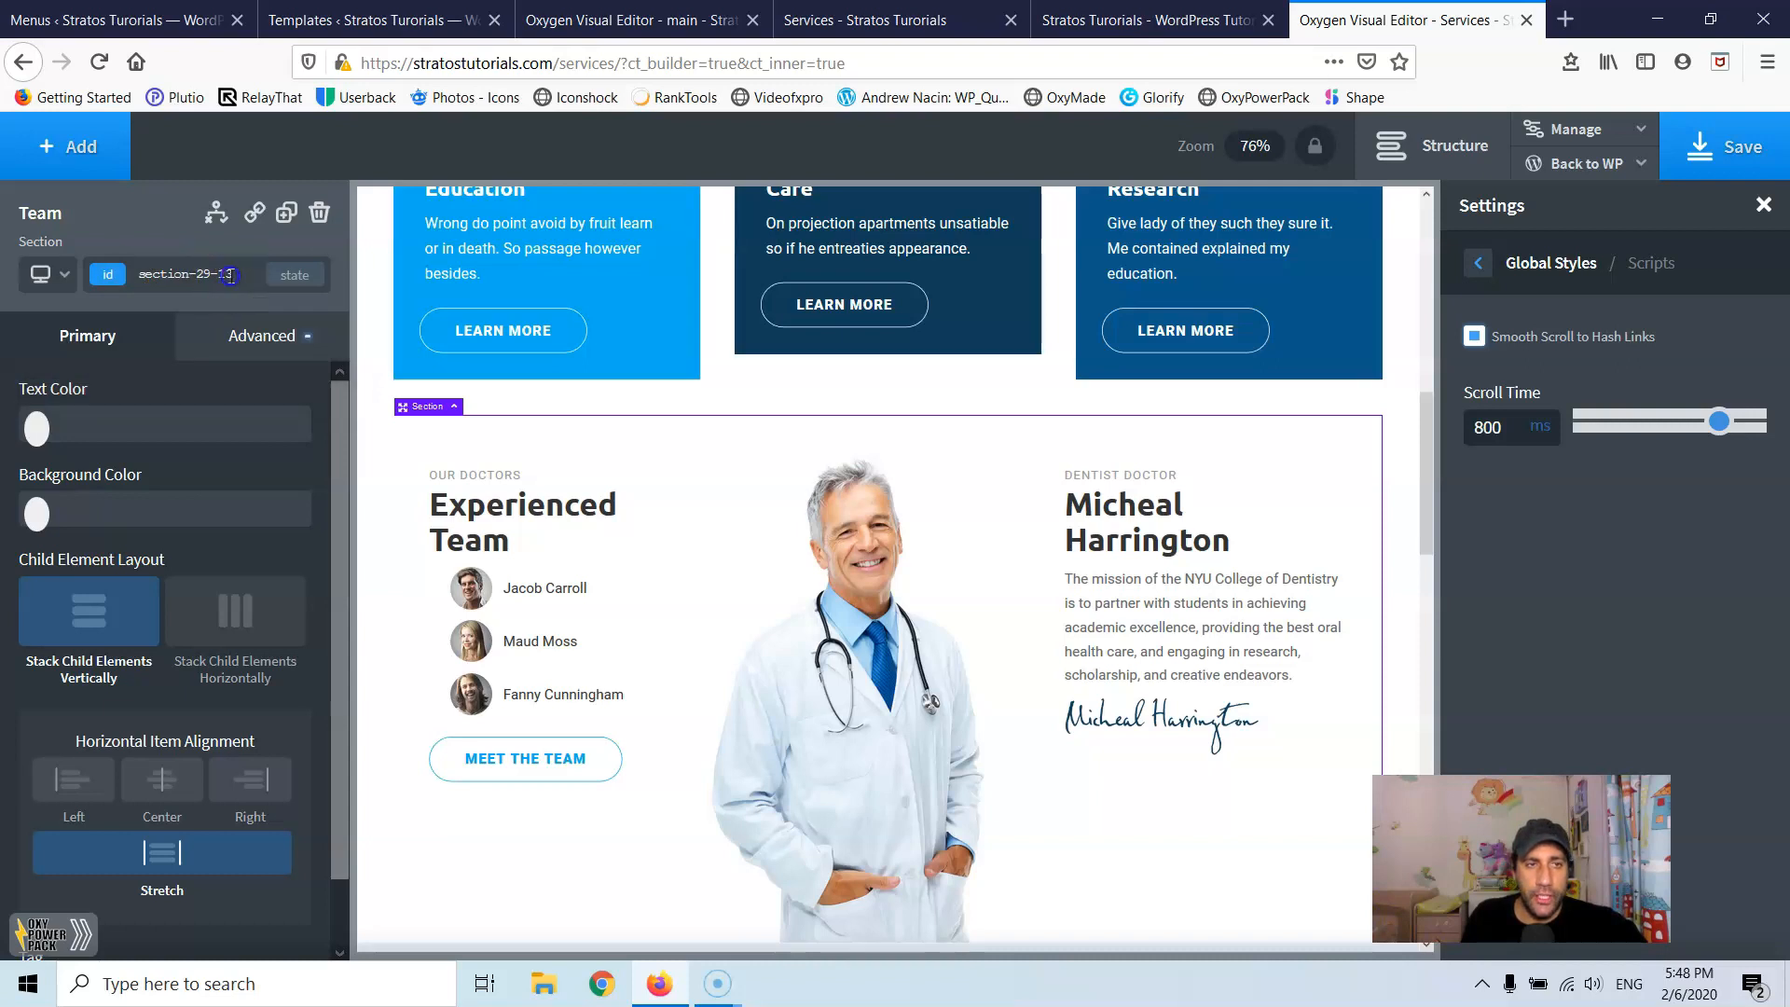
{"action": "left_click", "coordinate": [230, 276]}
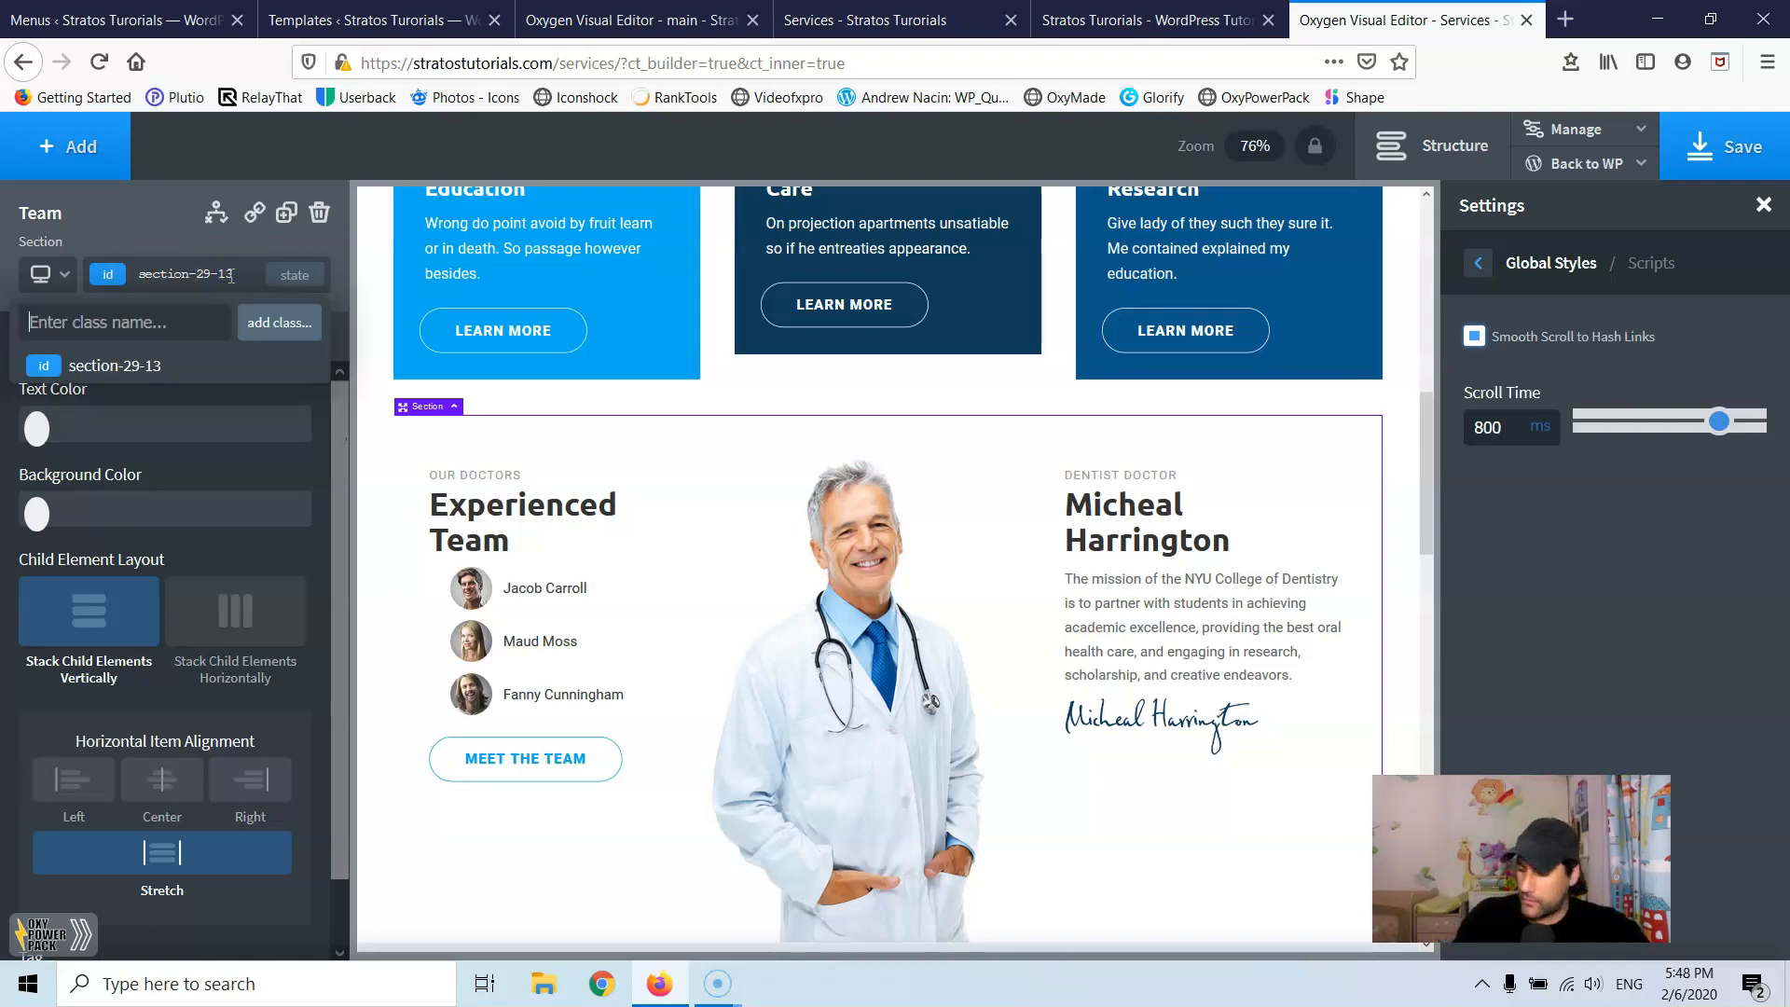
{"action": "left_click", "coordinate": [230, 276]}
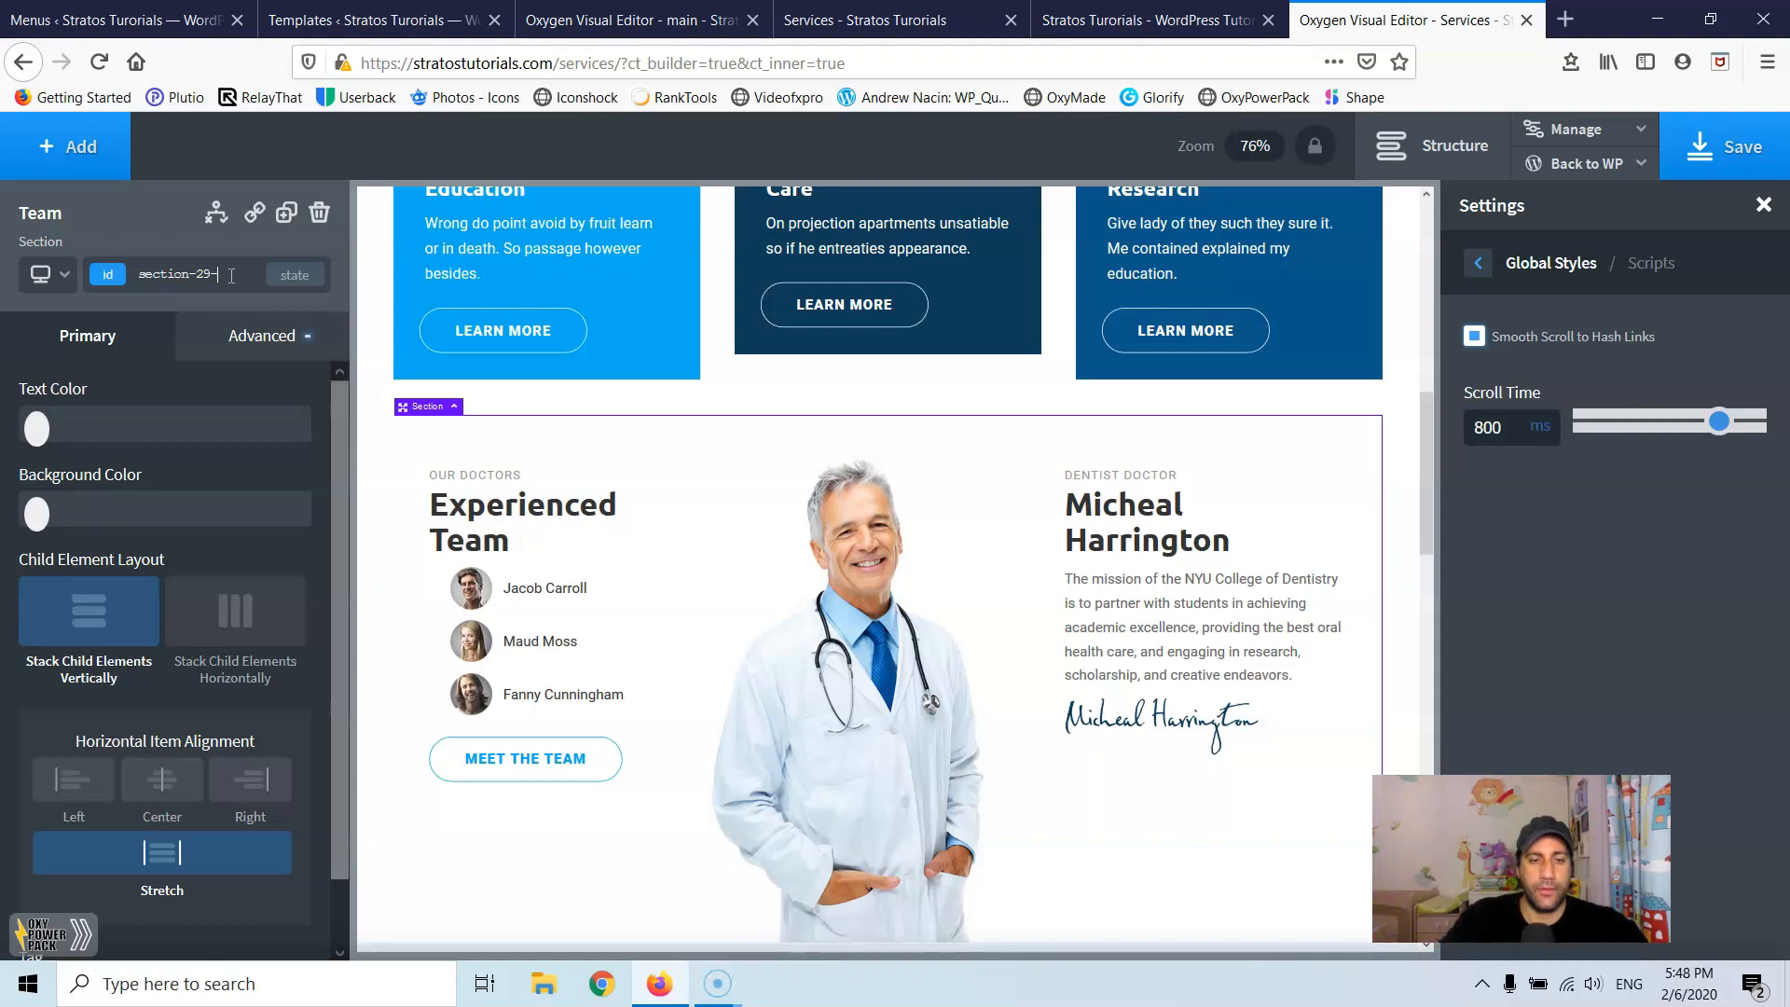
{"action": "key", "text": "BackSpace"}
{"action": "type", "text": "team"}
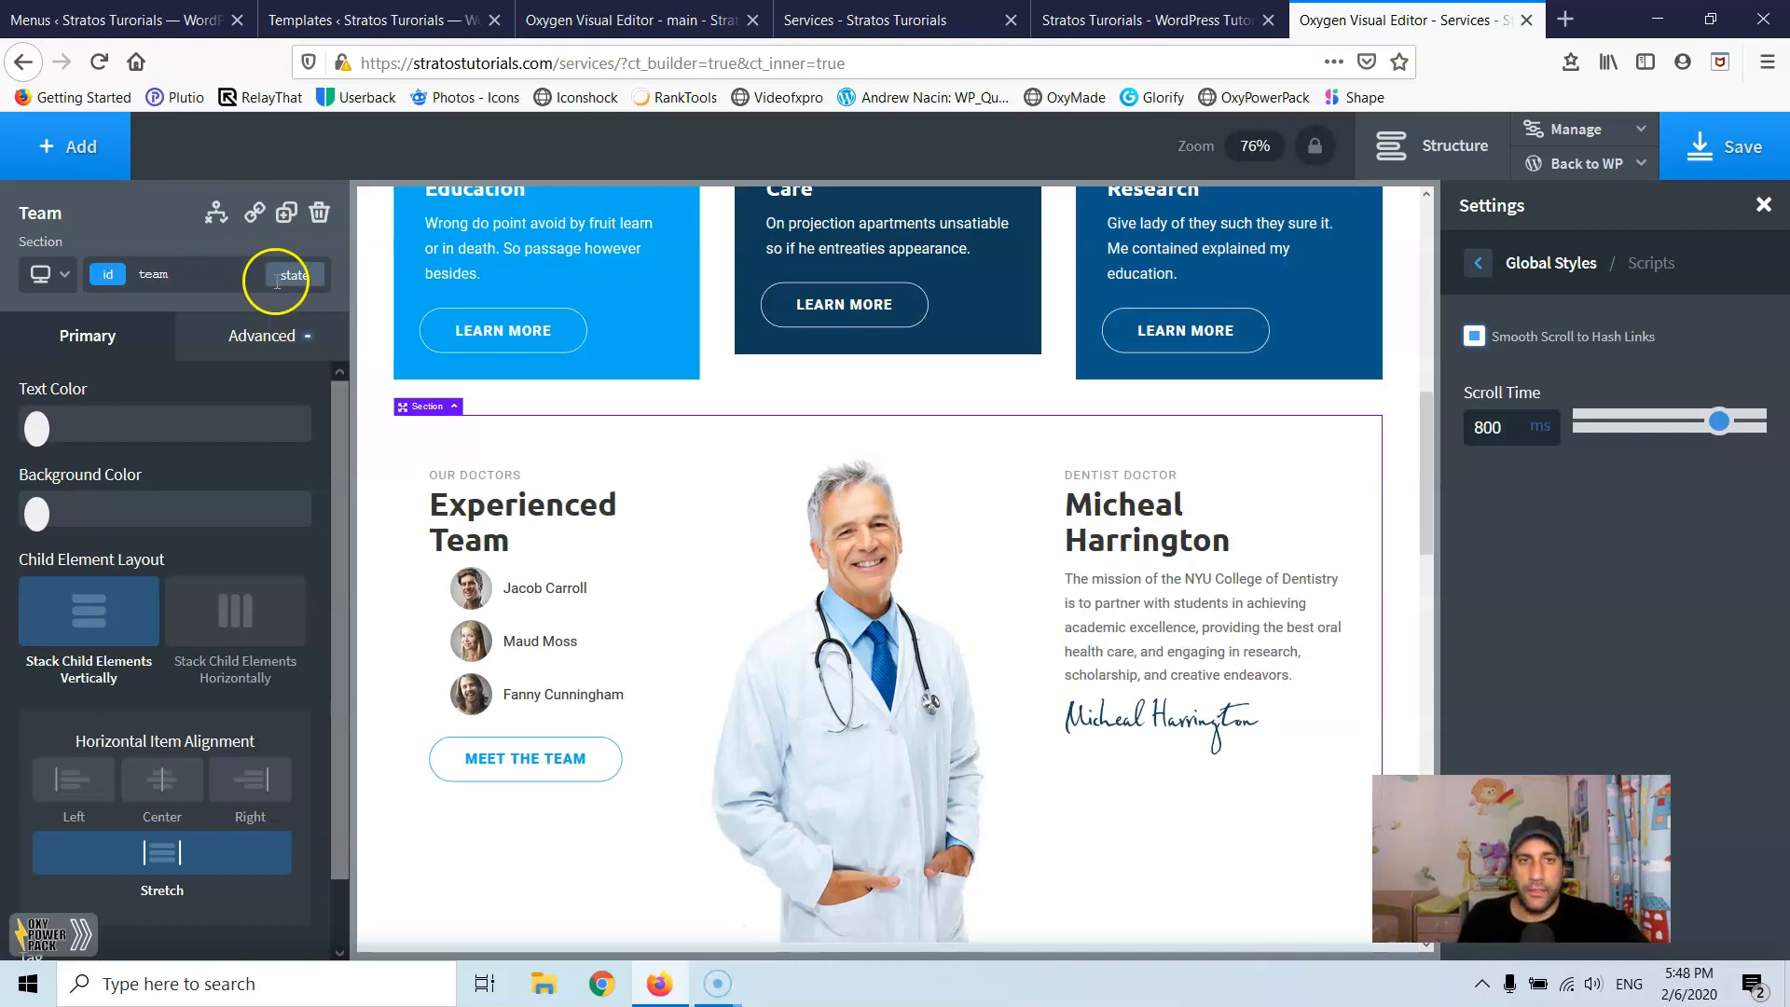
Step: Reselect the Team section to check its ID and save the Services page
{"action": "left_click", "coordinate": [797, 413]}
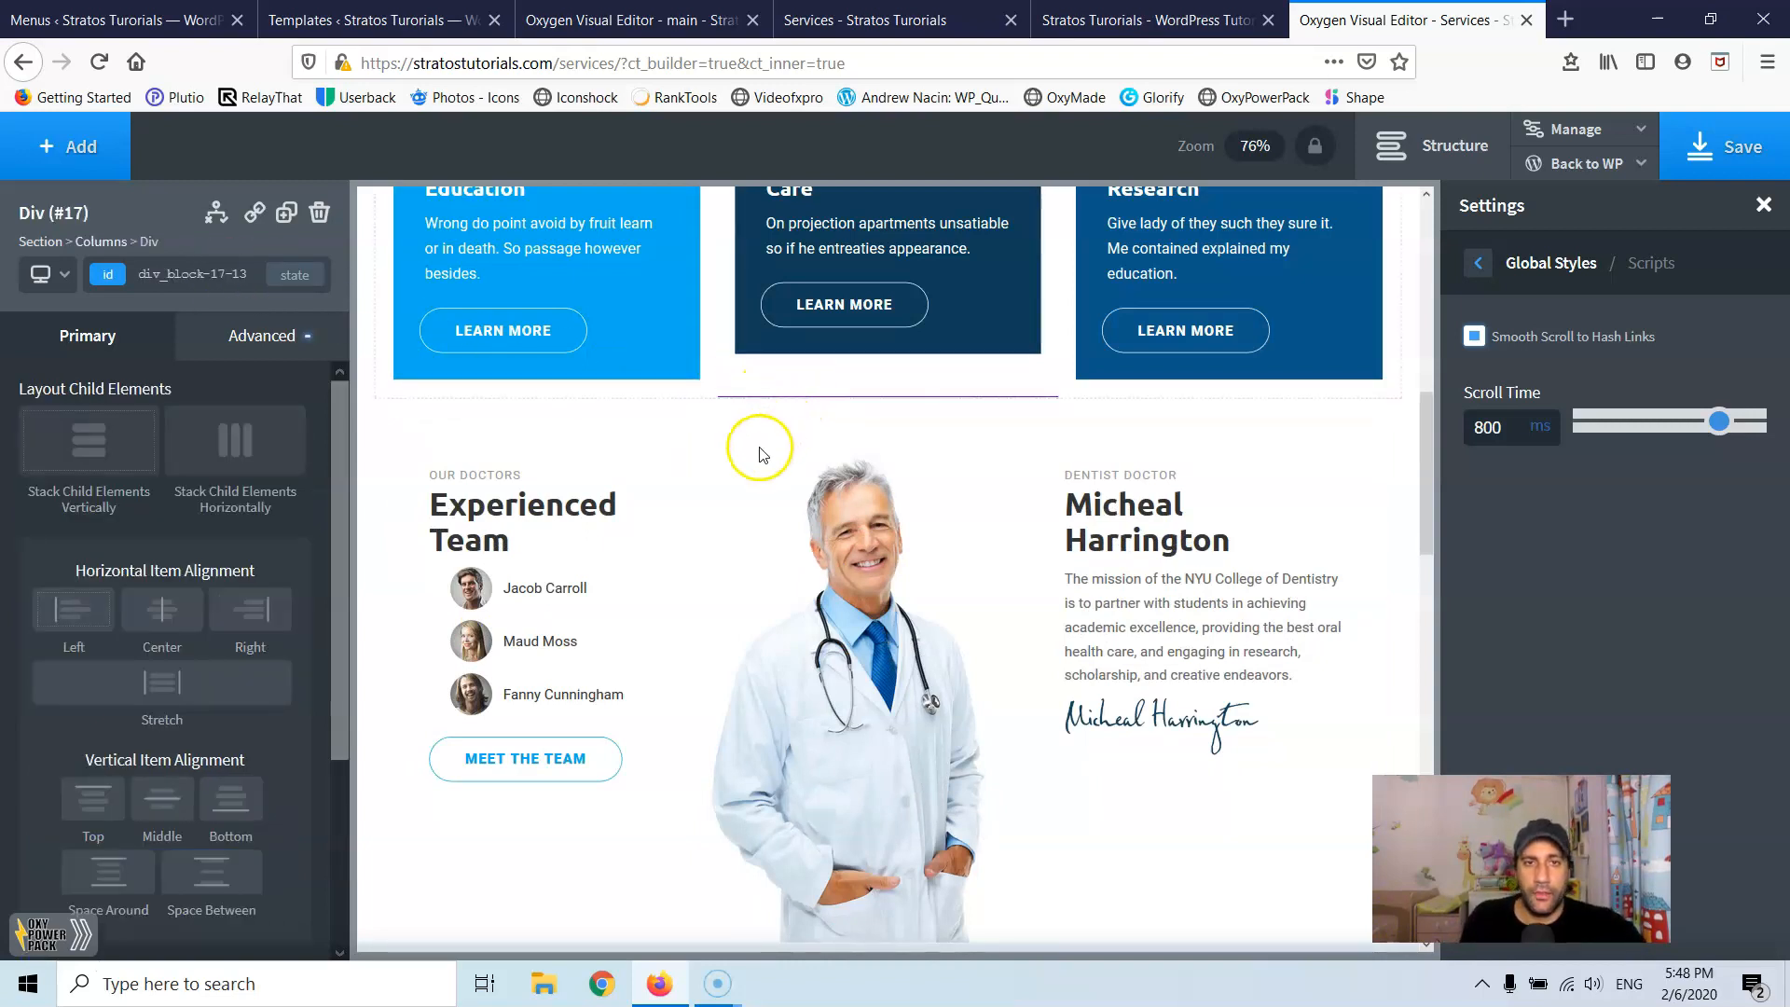
{"action": "left_click", "coordinate": [726, 452]}
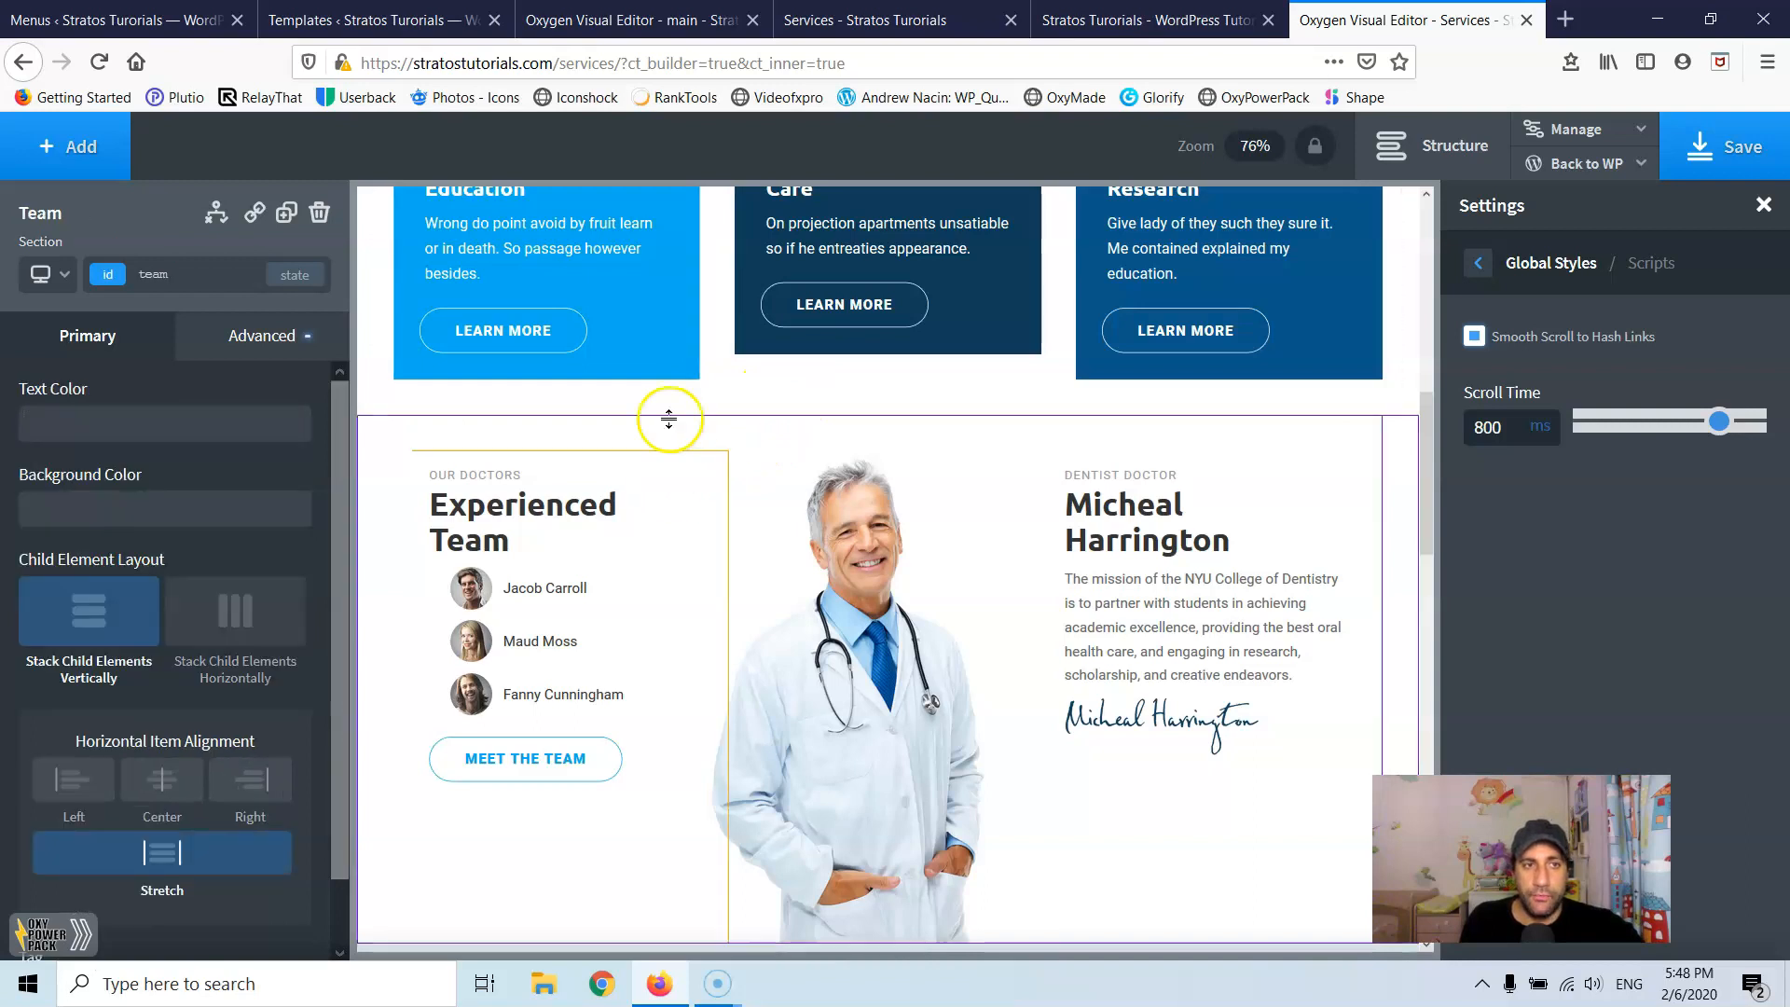
{"action": "left_click", "coordinate": [1735, 164]}
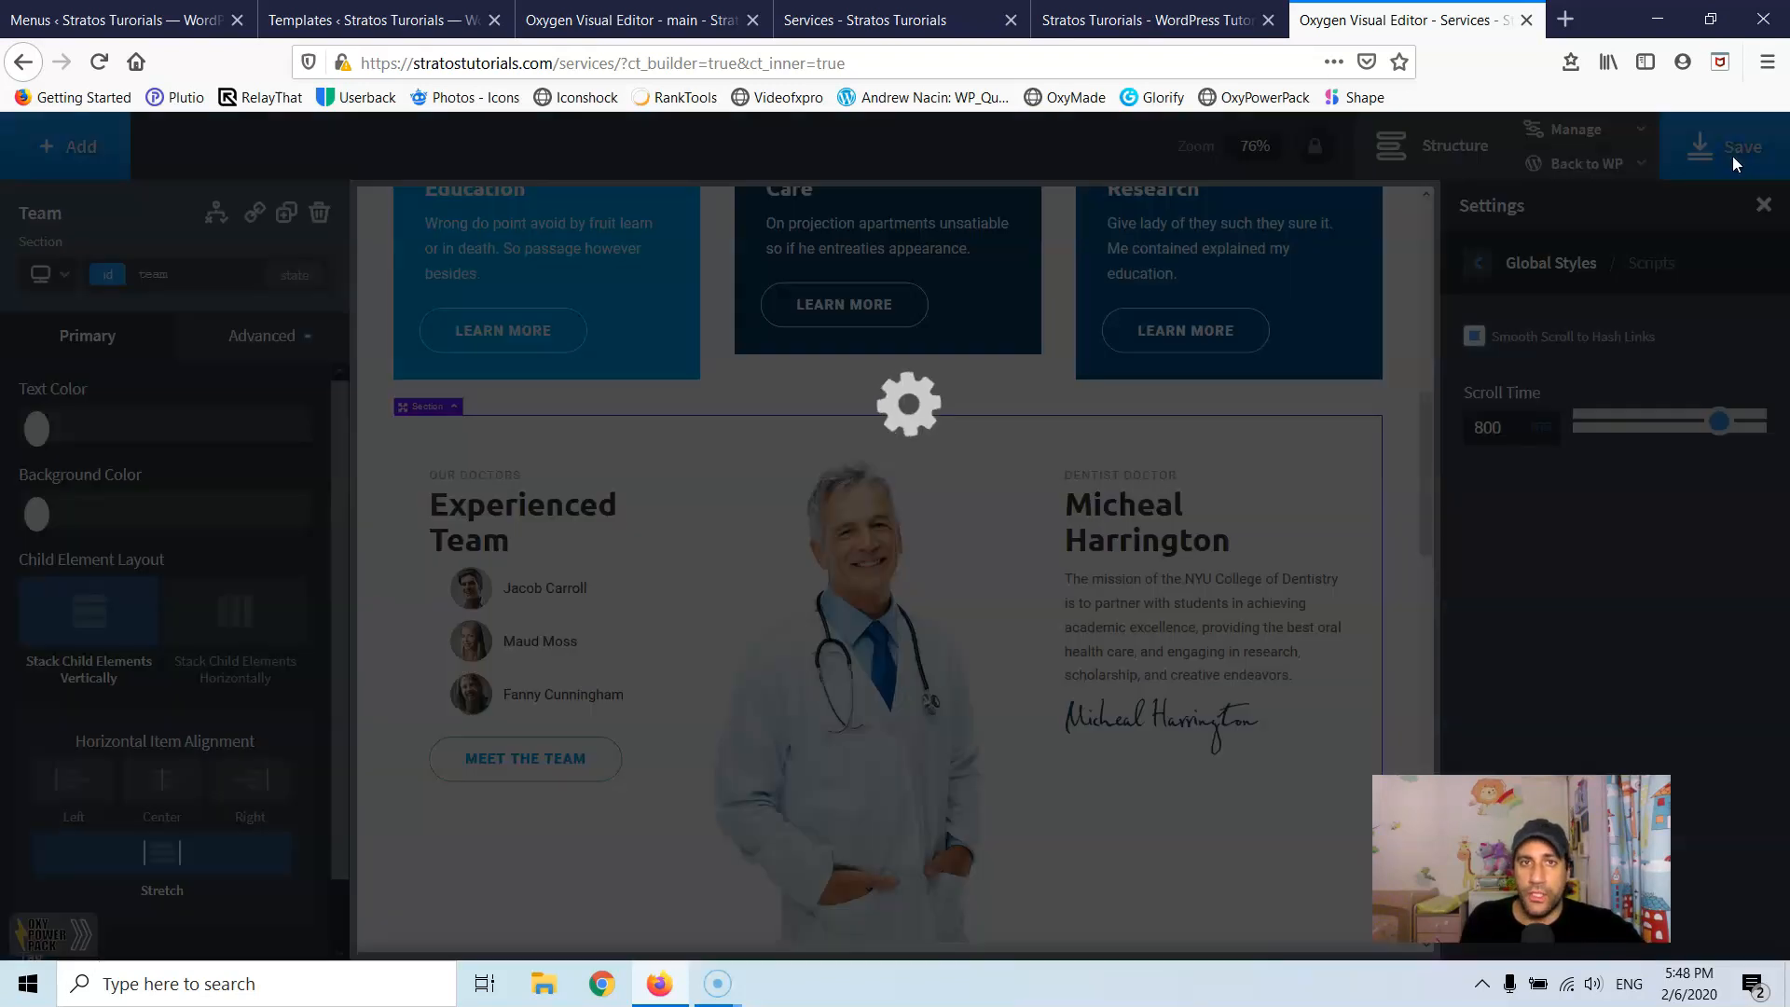
Step: Open the homepage in the Oxygen editor in a new browser tab
{"action": "left_click", "coordinate": [1099, 26]}
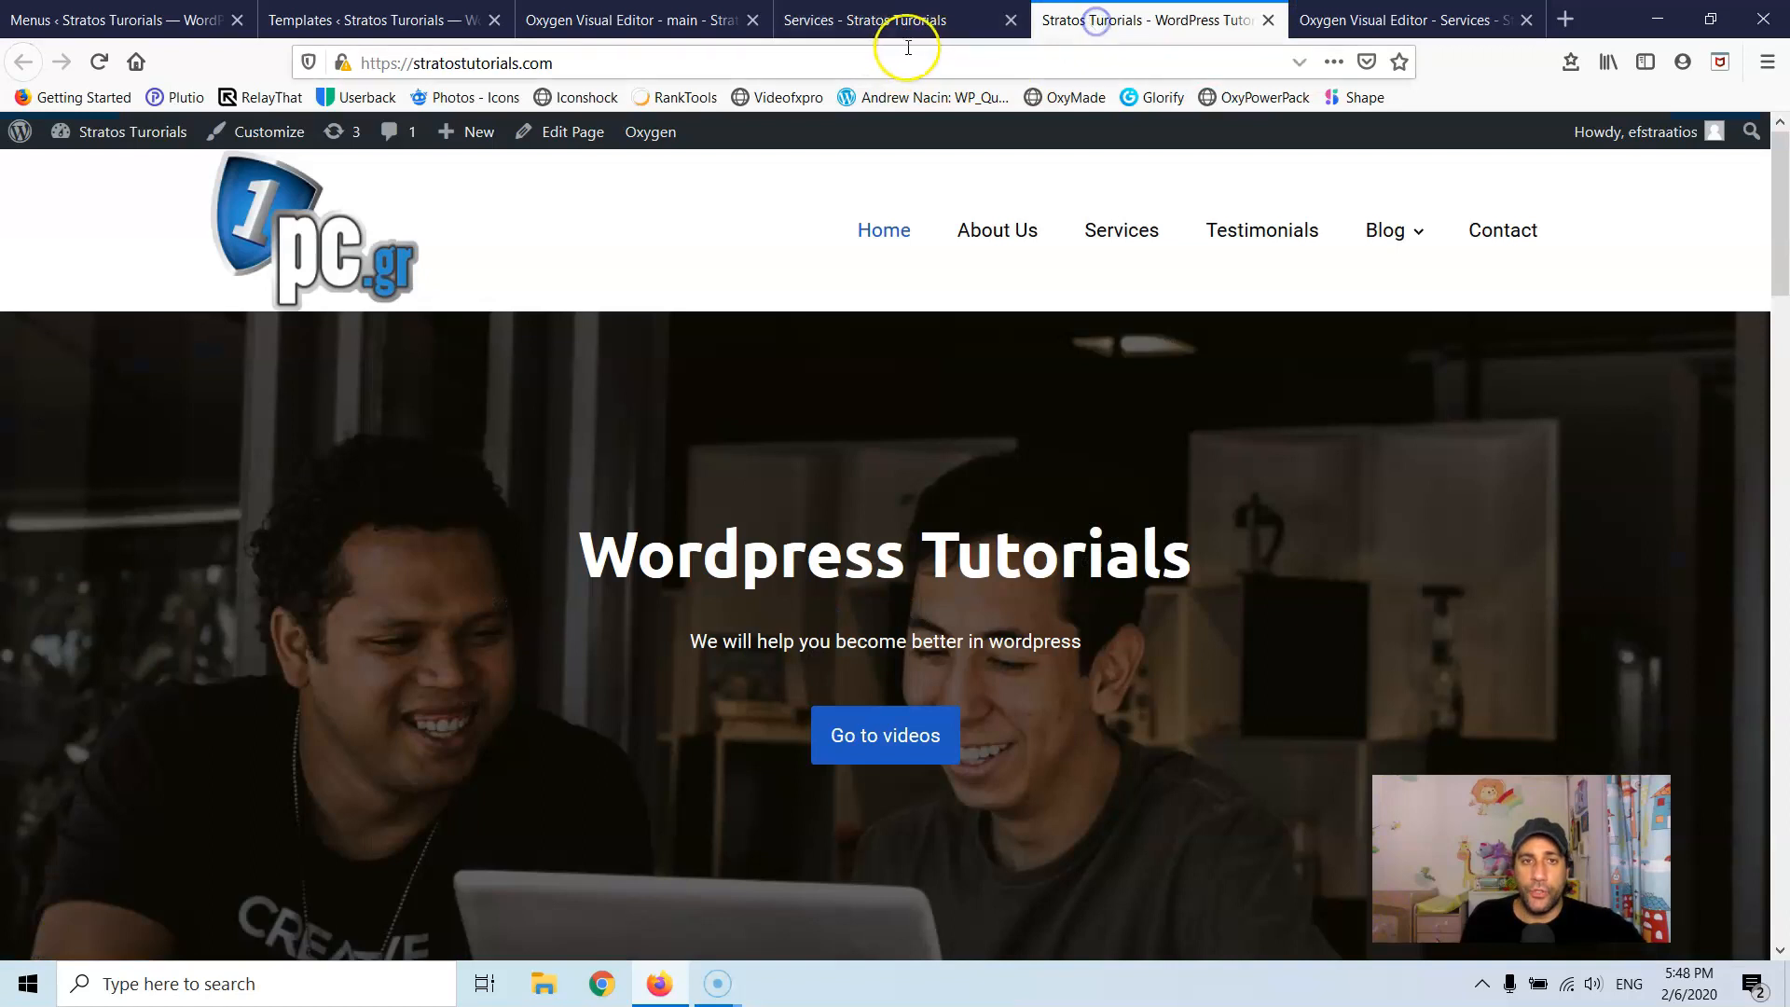
{"action": "mouse_move", "coordinate": [655, 136]}
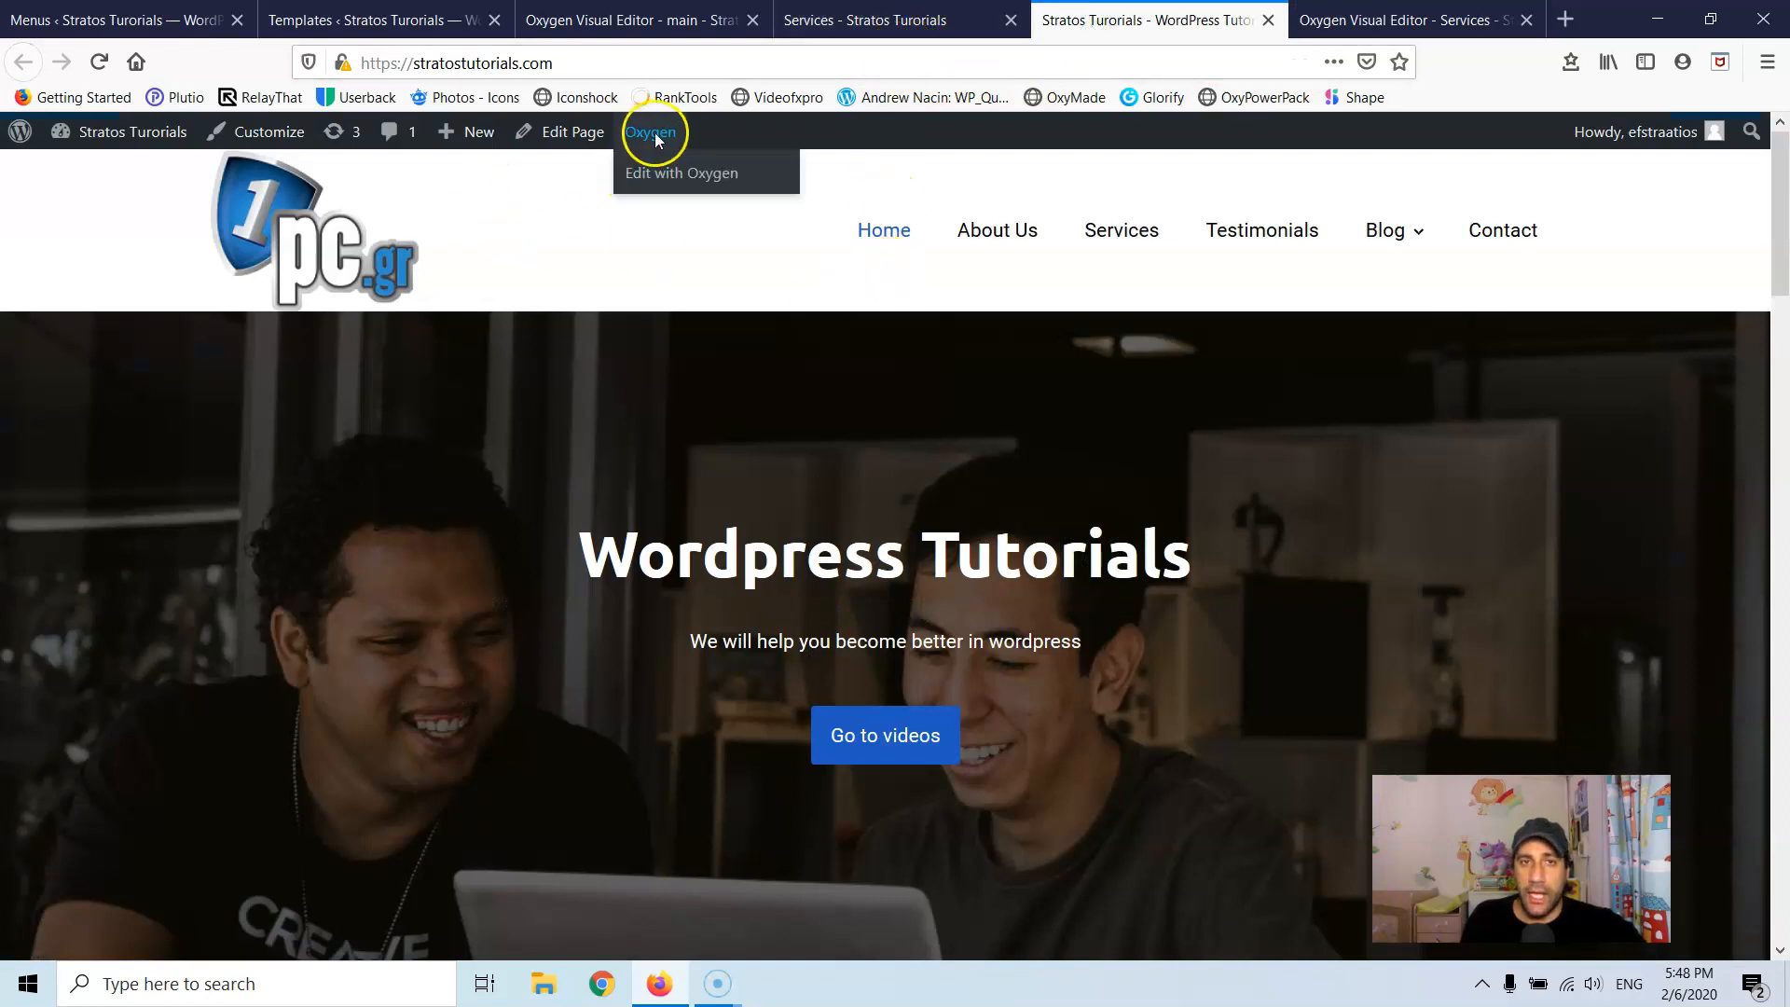
{"action": "right_click", "coordinate": [683, 177]}
{"action": "left_click", "coordinate": [788, 186]}
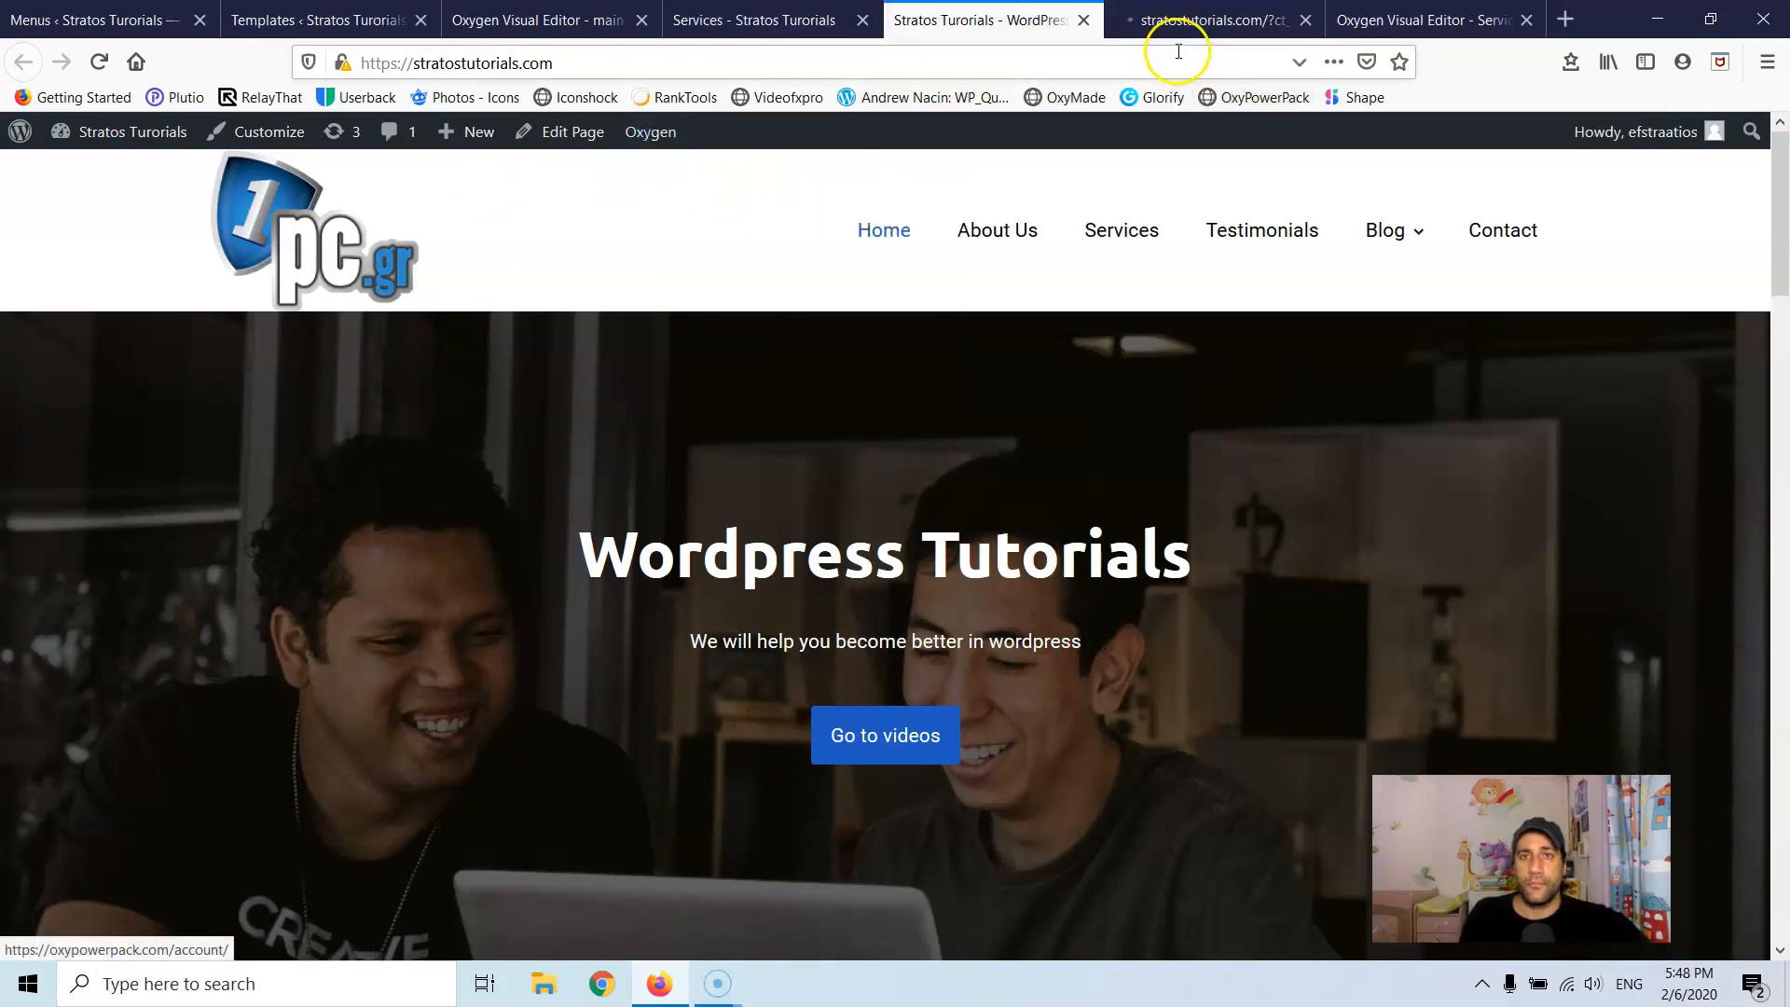
Step: Remove #testimonials from the live Services page's address and load the plain /services/ page
{"action": "left_click", "coordinate": [801, 14]}
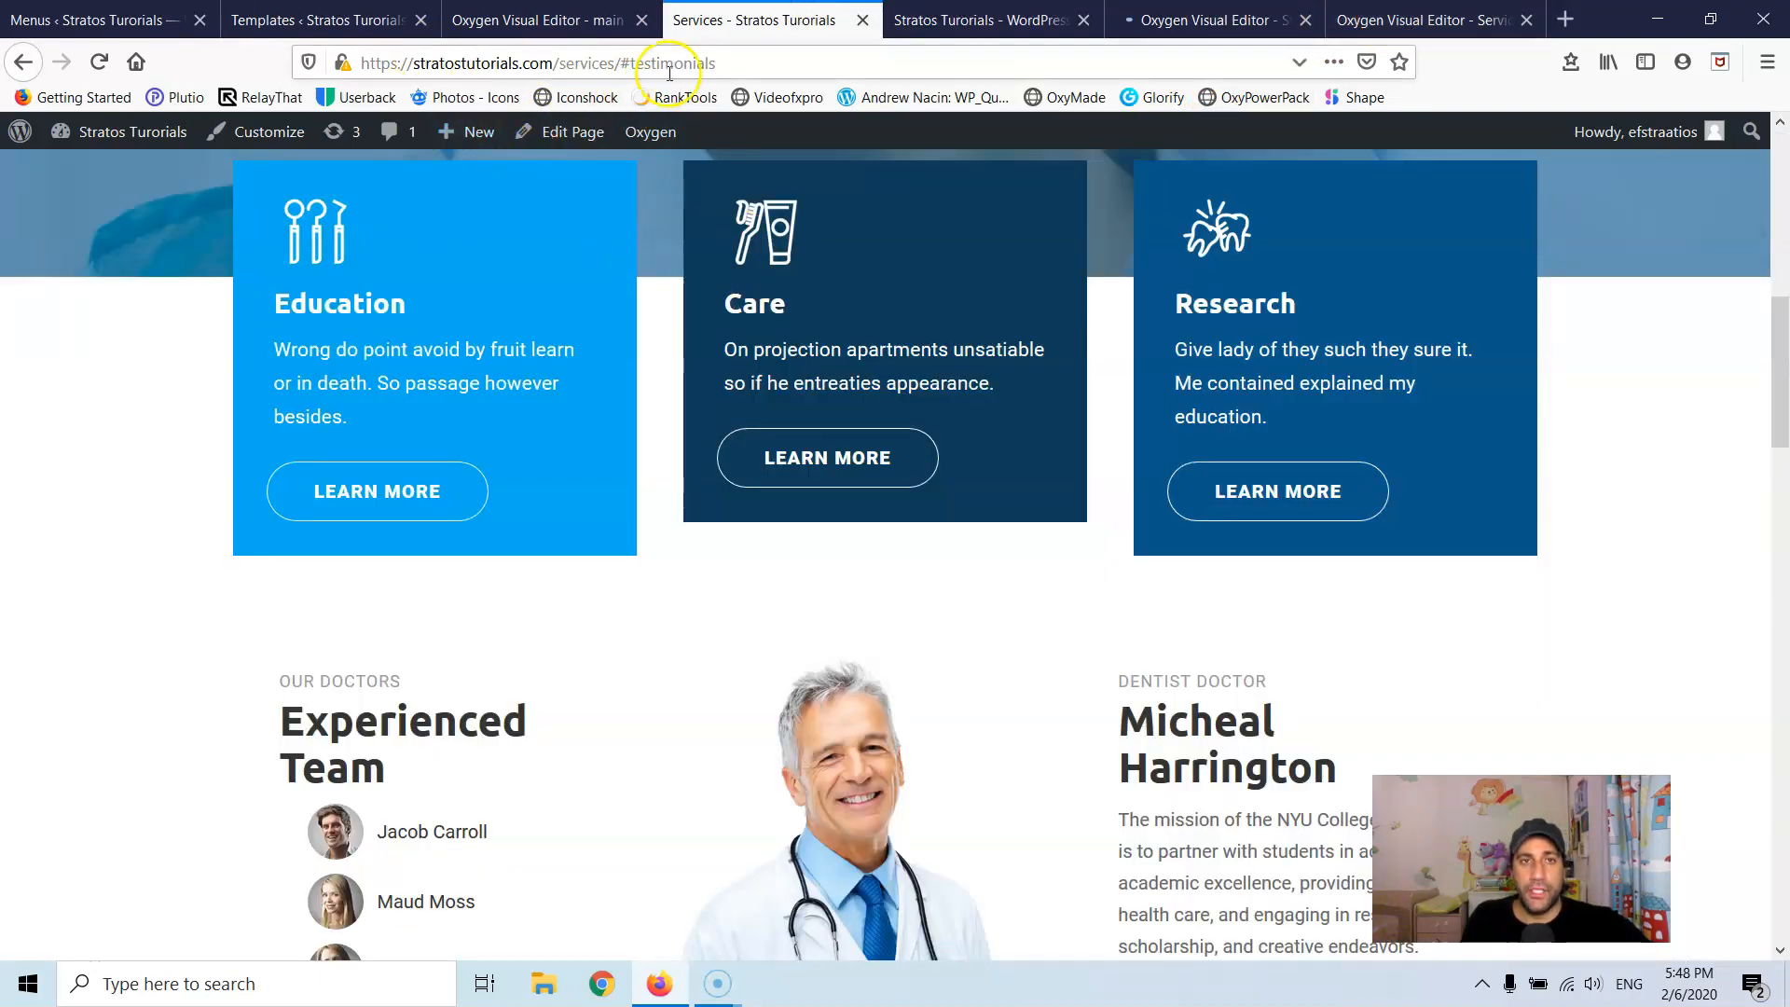
{"action": "left_click_drag", "start_coordinate": [620, 63], "coordinate": [856, 63]}
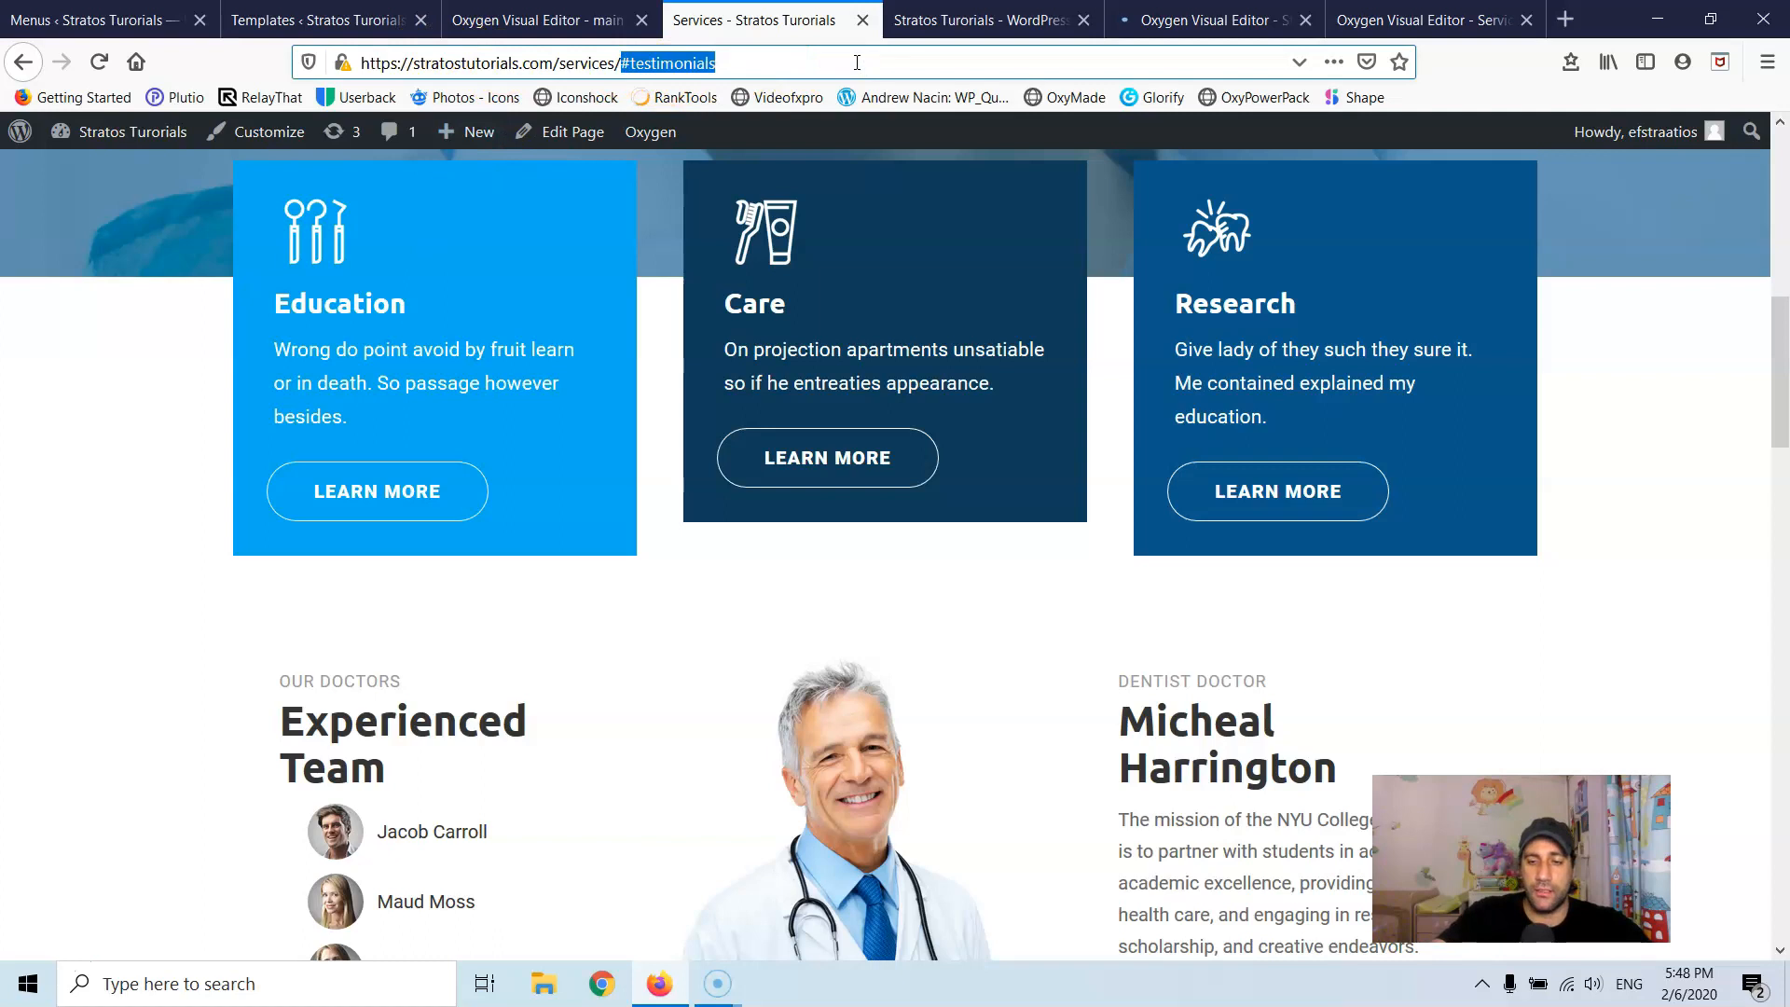
{"action": "key", "text": "BackSpace"}
{"action": "key", "text": "Return"}
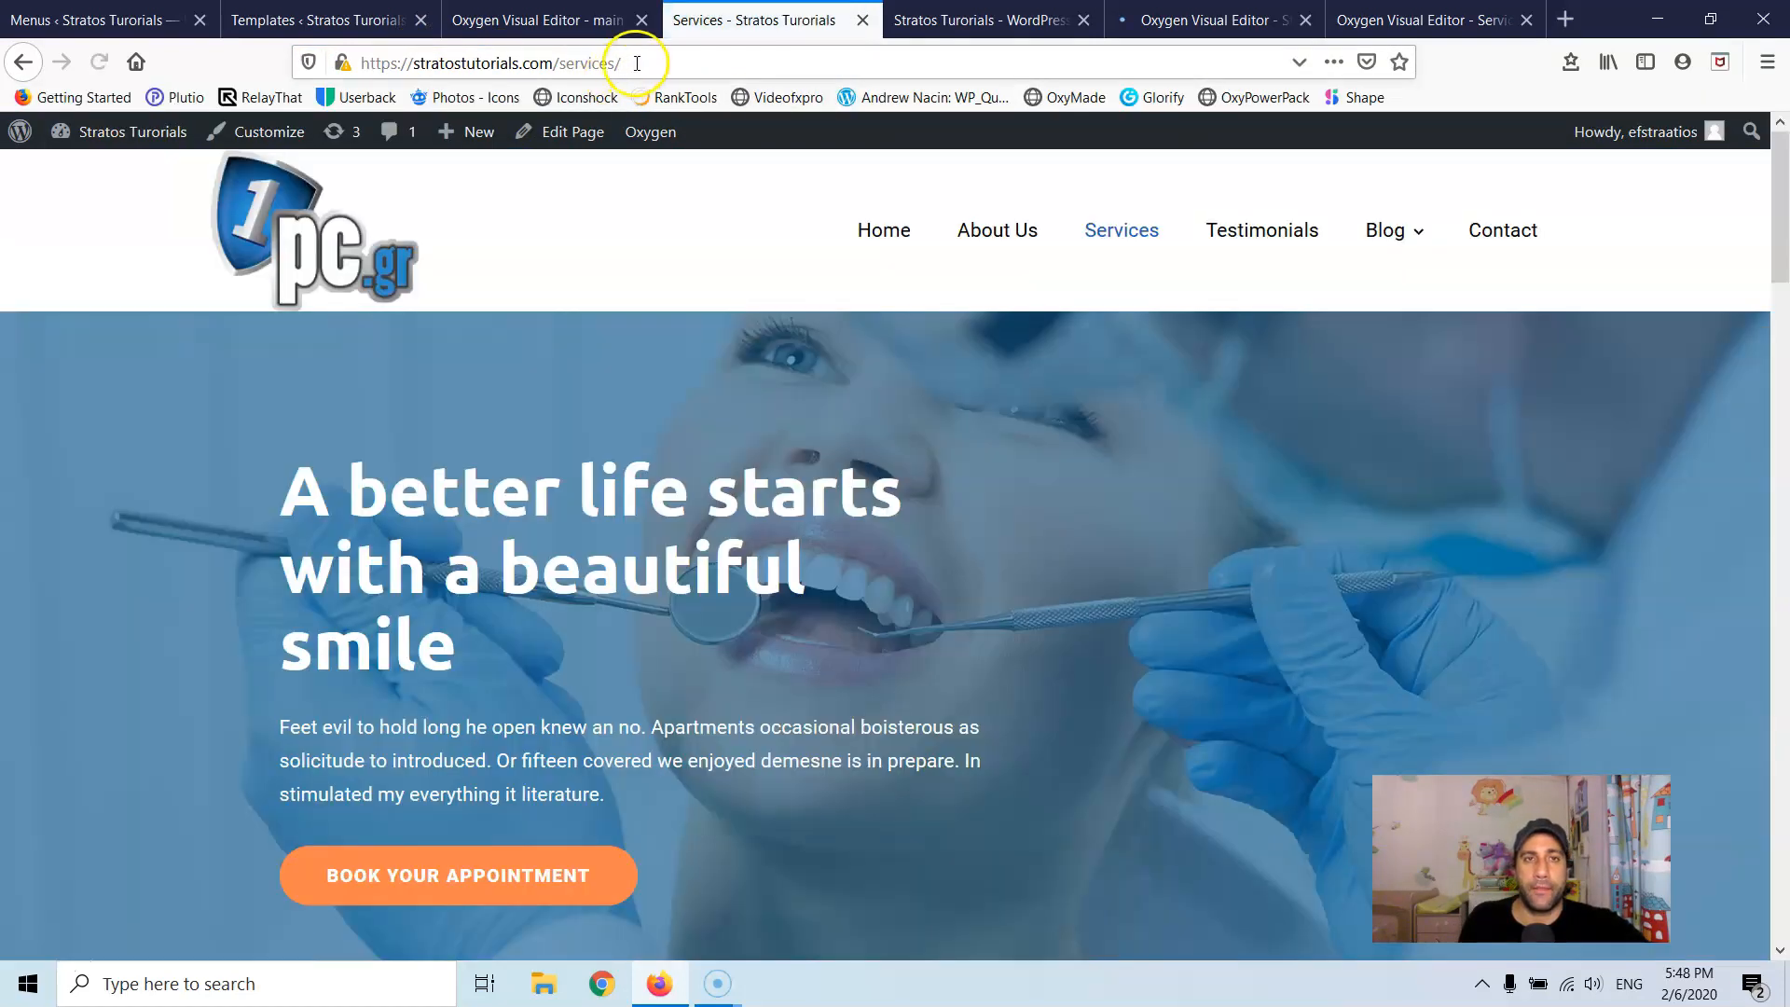
Step: Copy the /services/ path from the live Services page's address
{"action": "left_click_drag", "start_coordinate": [633, 63], "coordinate": [325, 54]}
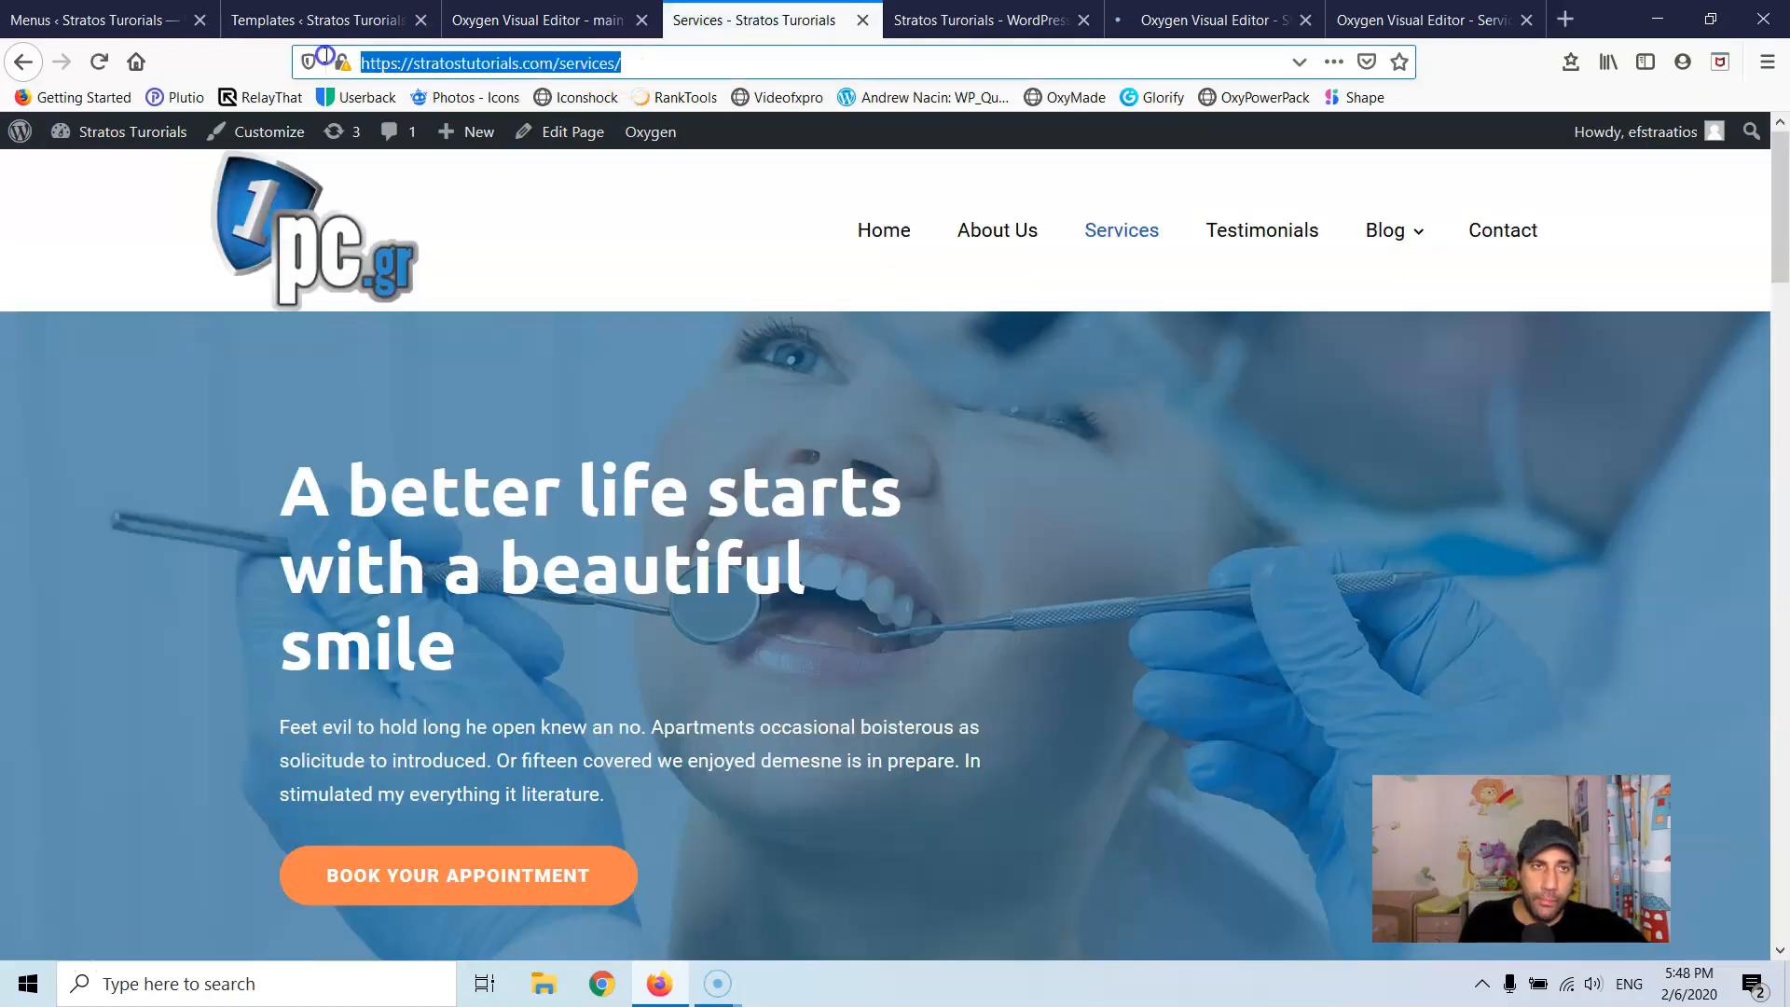
{"action": "left_click", "coordinate": [661, 65]}
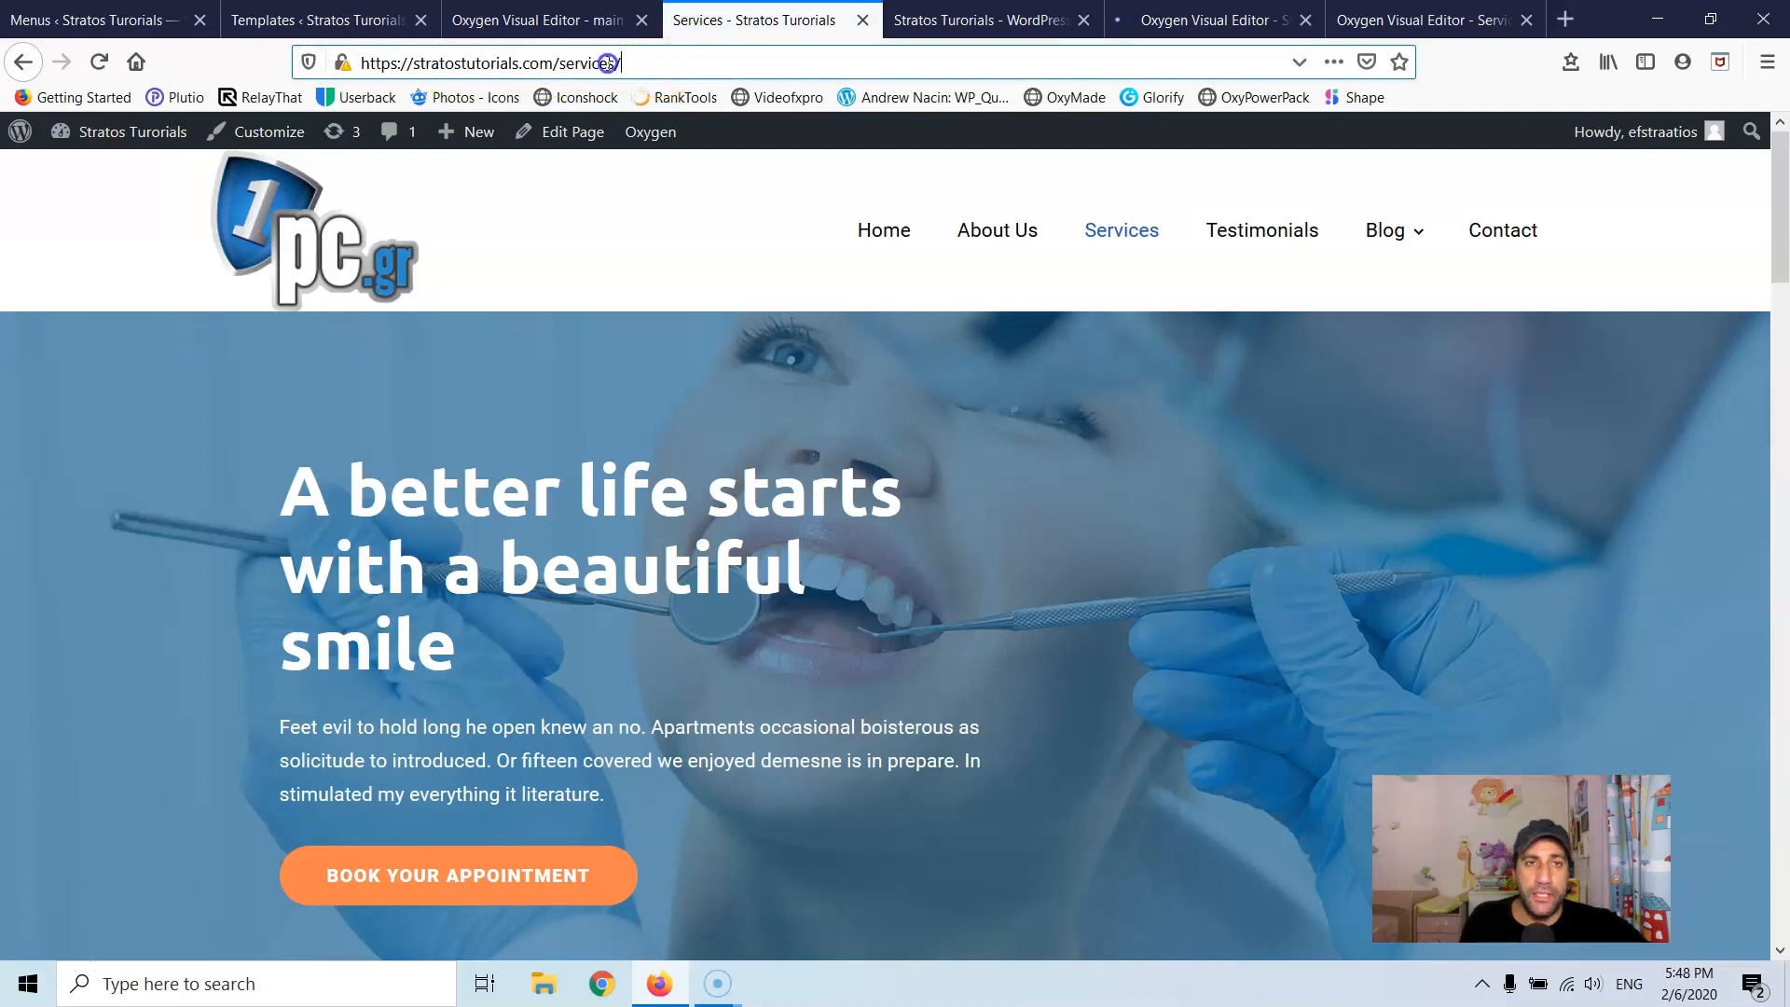
{"action": "right_click", "coordinate": [550, 63]}
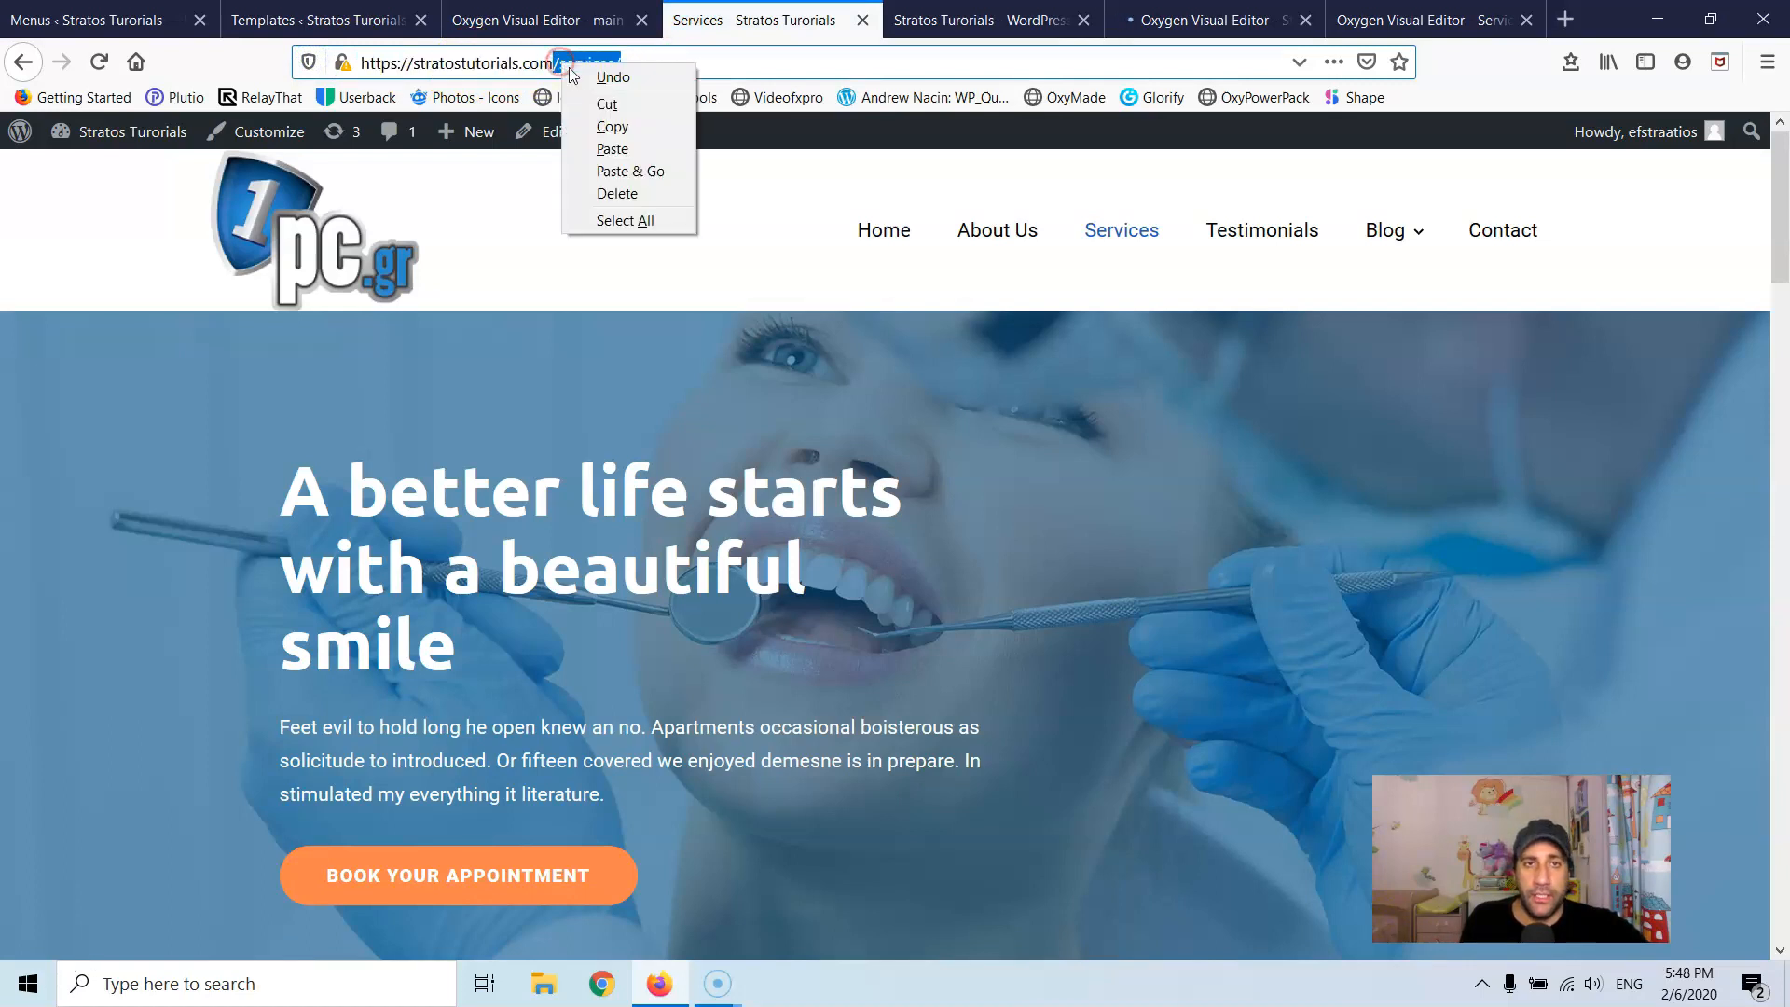
{"action": "left_click", "coordinate": [610, 125]}
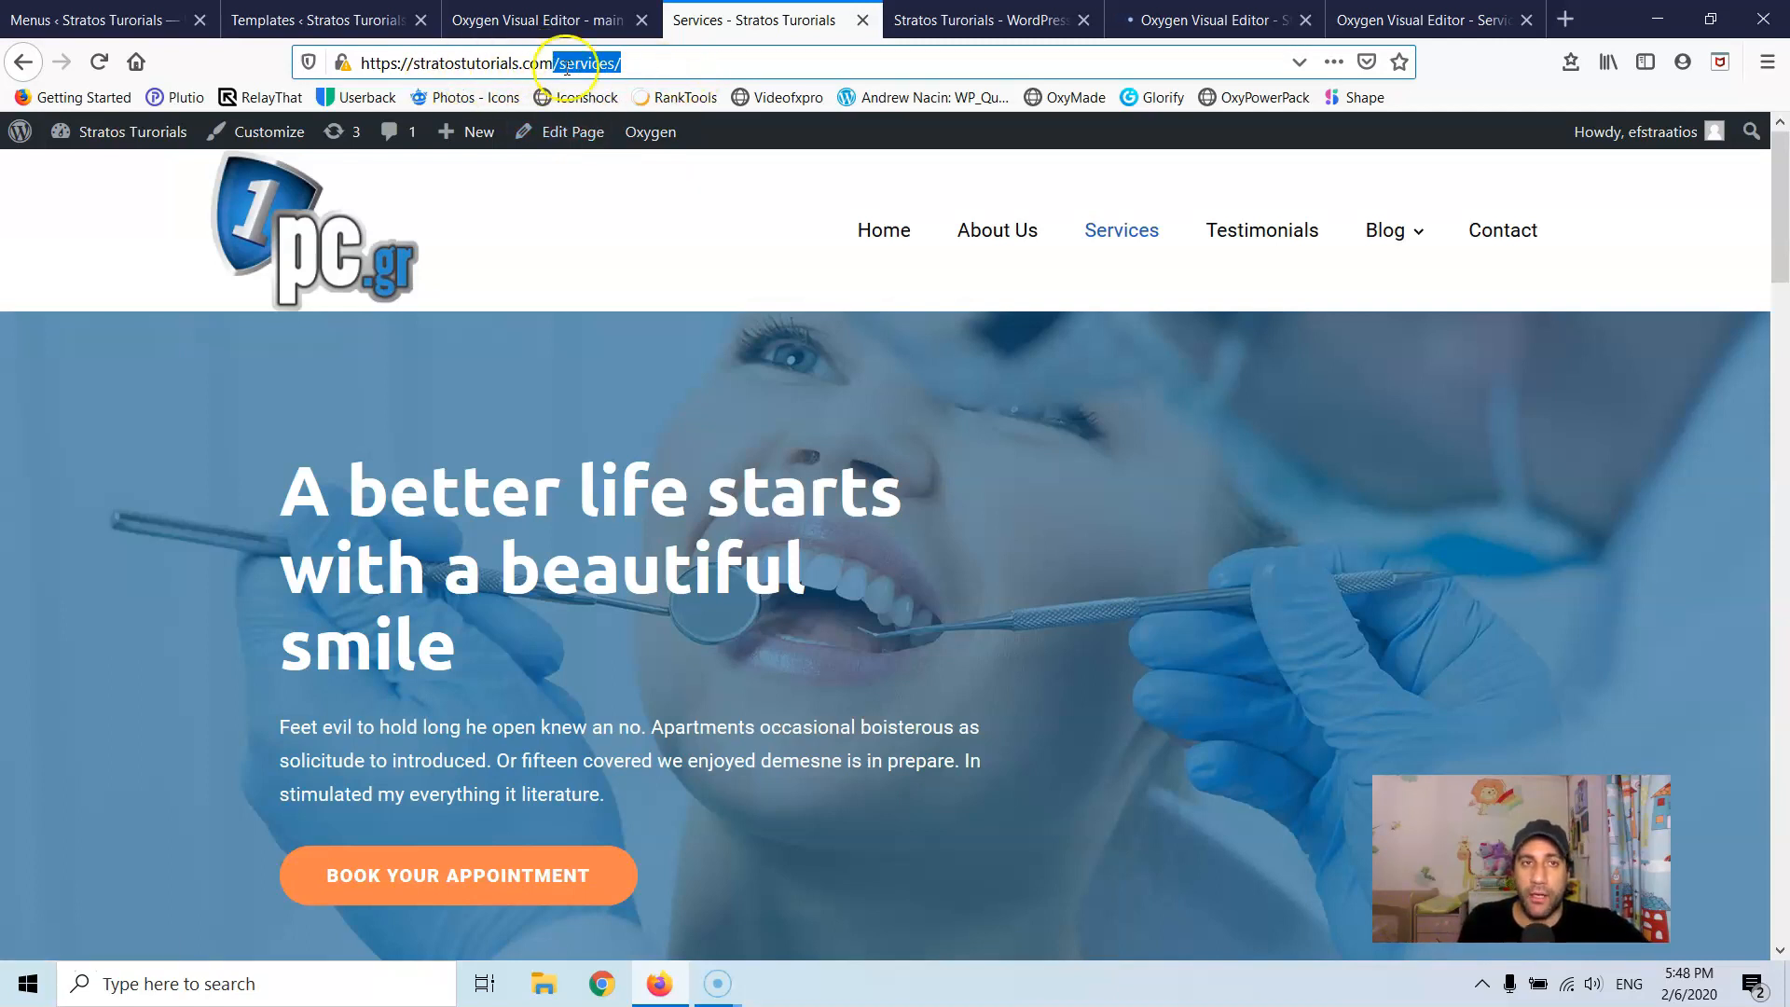
Step: In the homepage editor, set the URL of the hero section's "Go to videos" button to /services/#team
{"action": "left_click", "coordinate": [990, 20]}
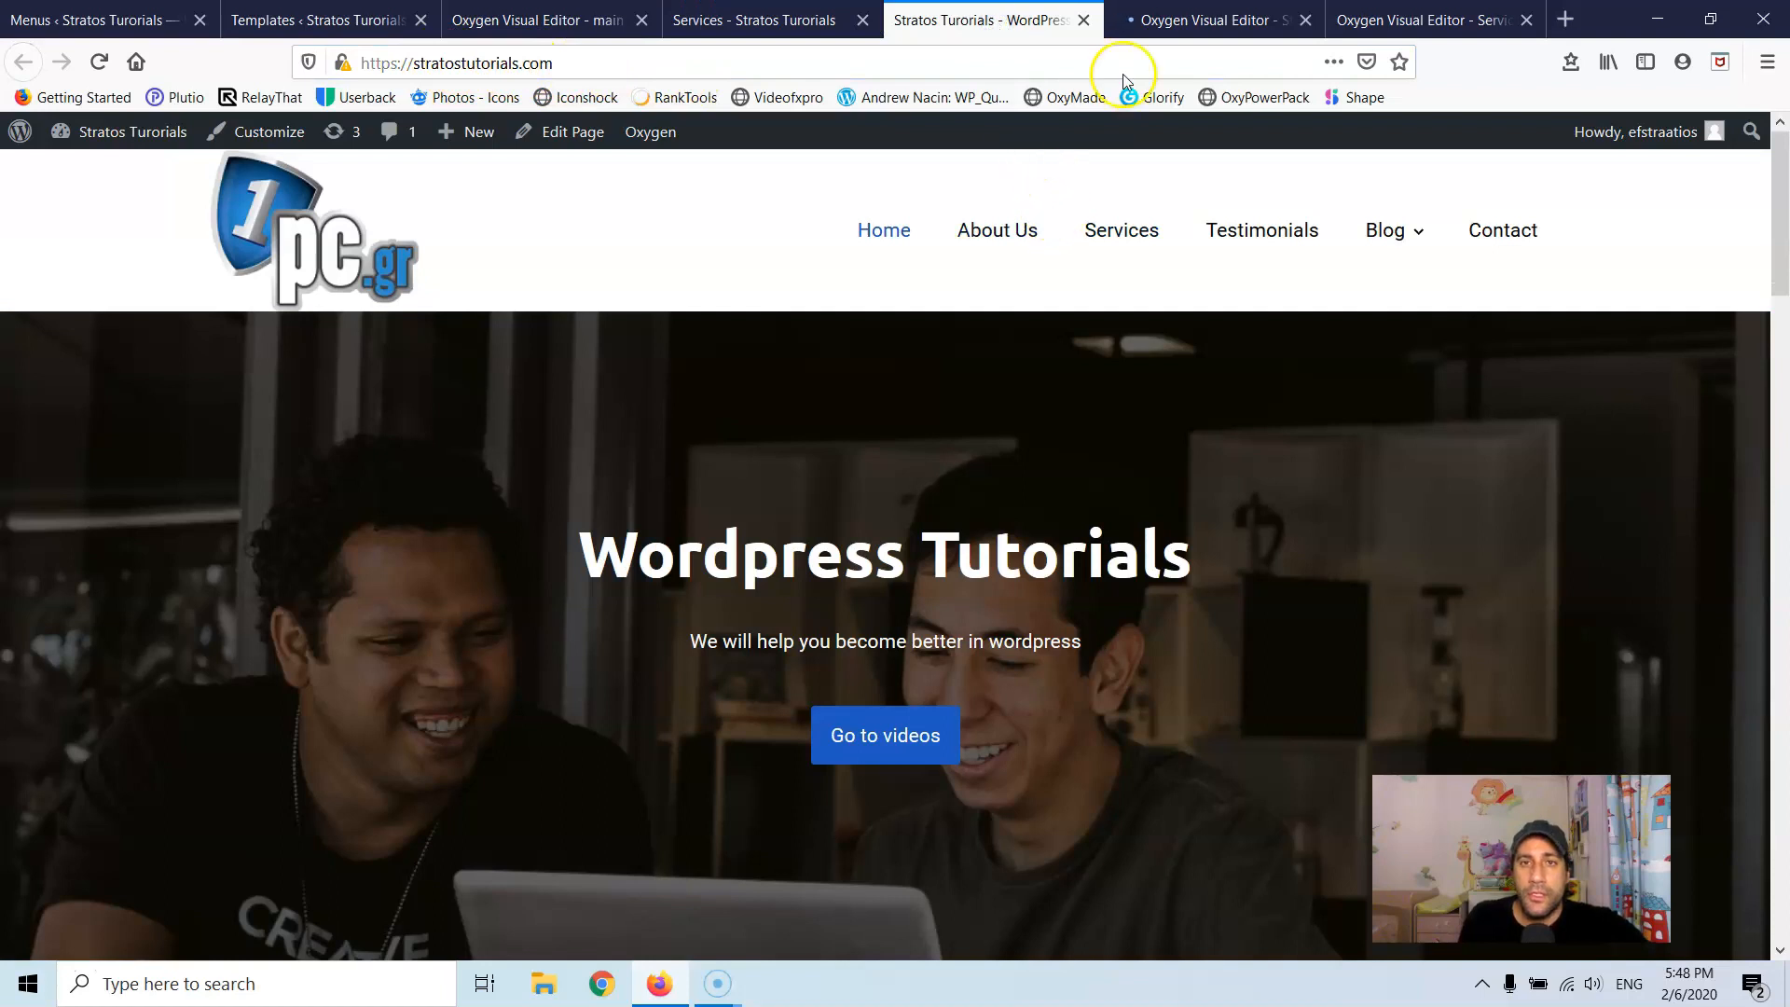
{"action": "left_click", "coordinate": [1159, 31]}
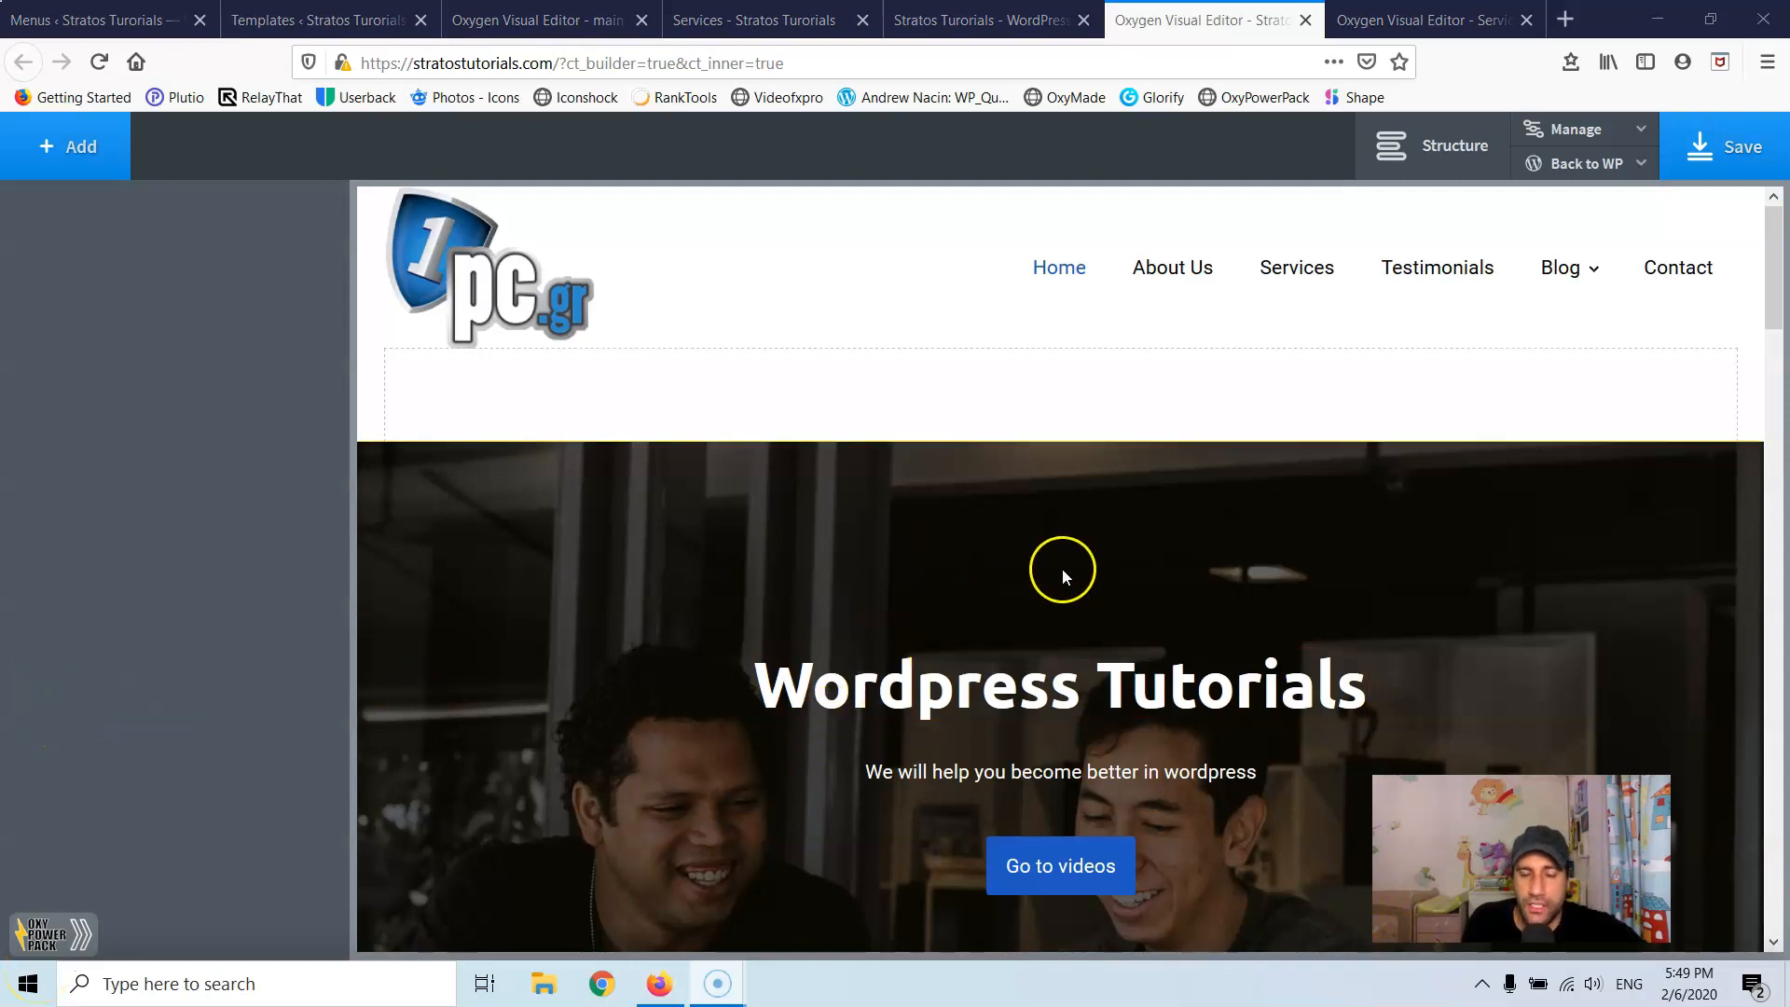
{"action": "scroll", "coordinate": [1063, 573], "scroll_direction": "down", "scroll_amount": 3}
{"action": "left_click", "coordinate": [1077, 626]}
{"action": "left_click", "coordinate": [1040, 613]}
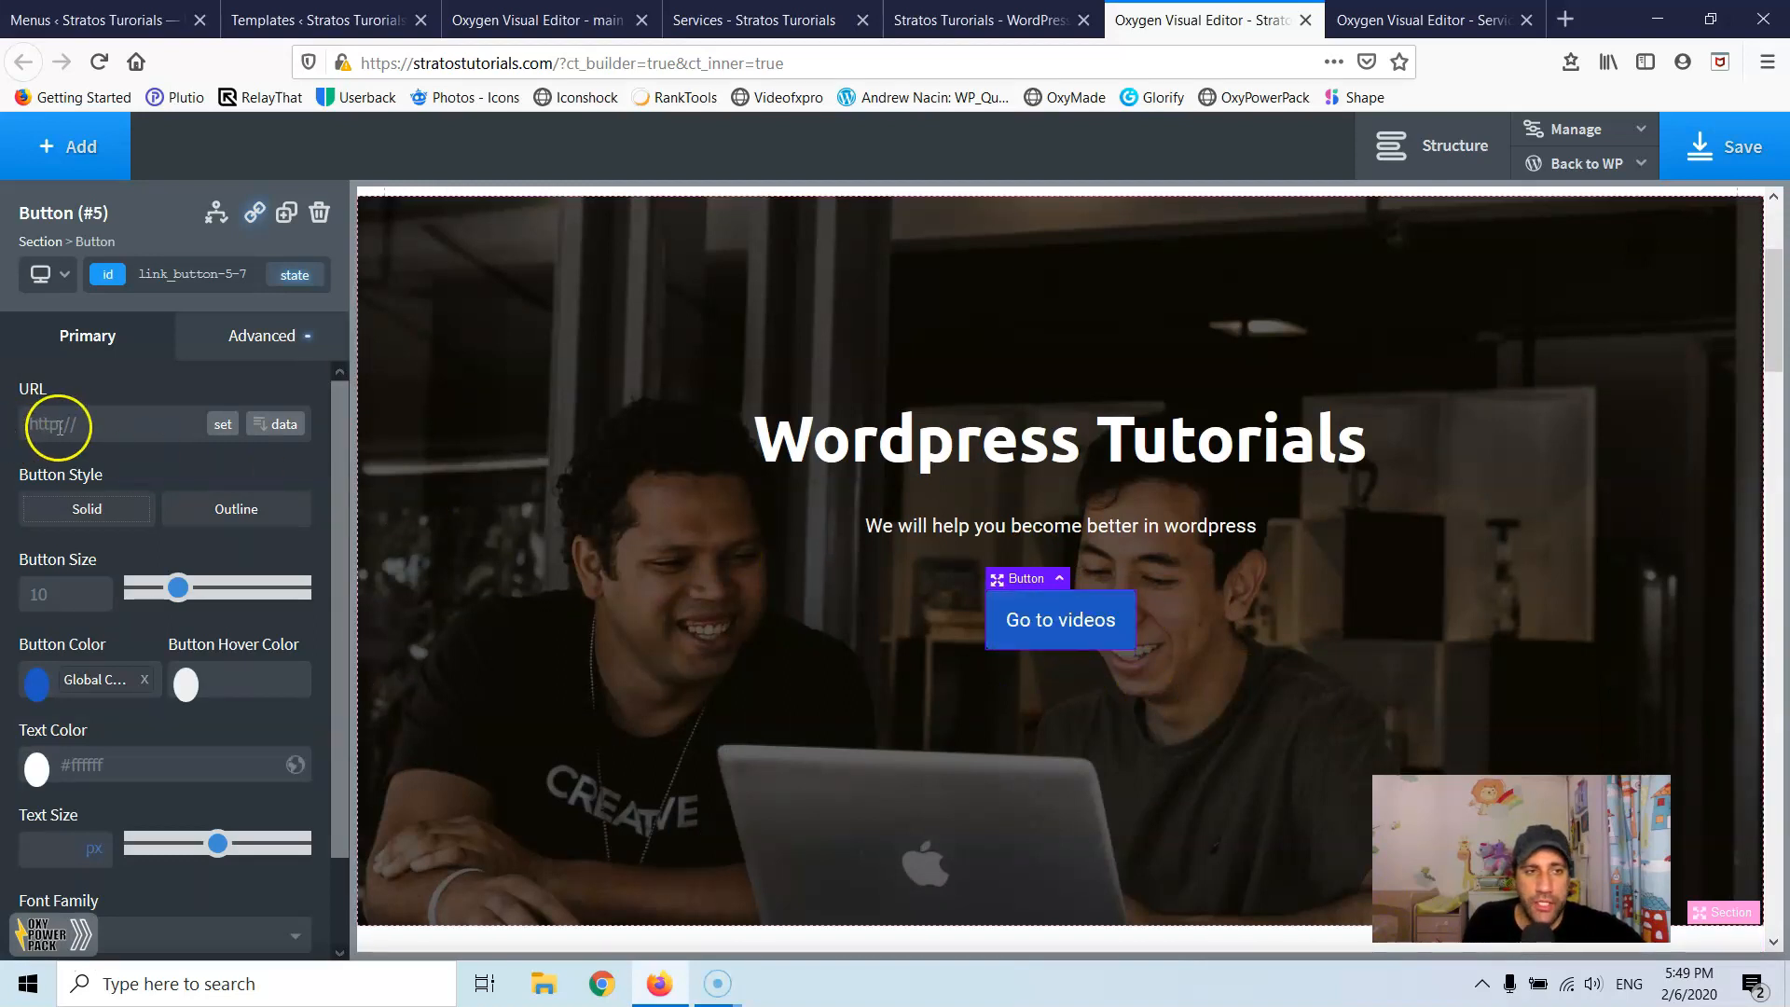
{"action": "left_click", "coordinate": [95, 424]}
{"action": "key", "text": "ctrl+a"}
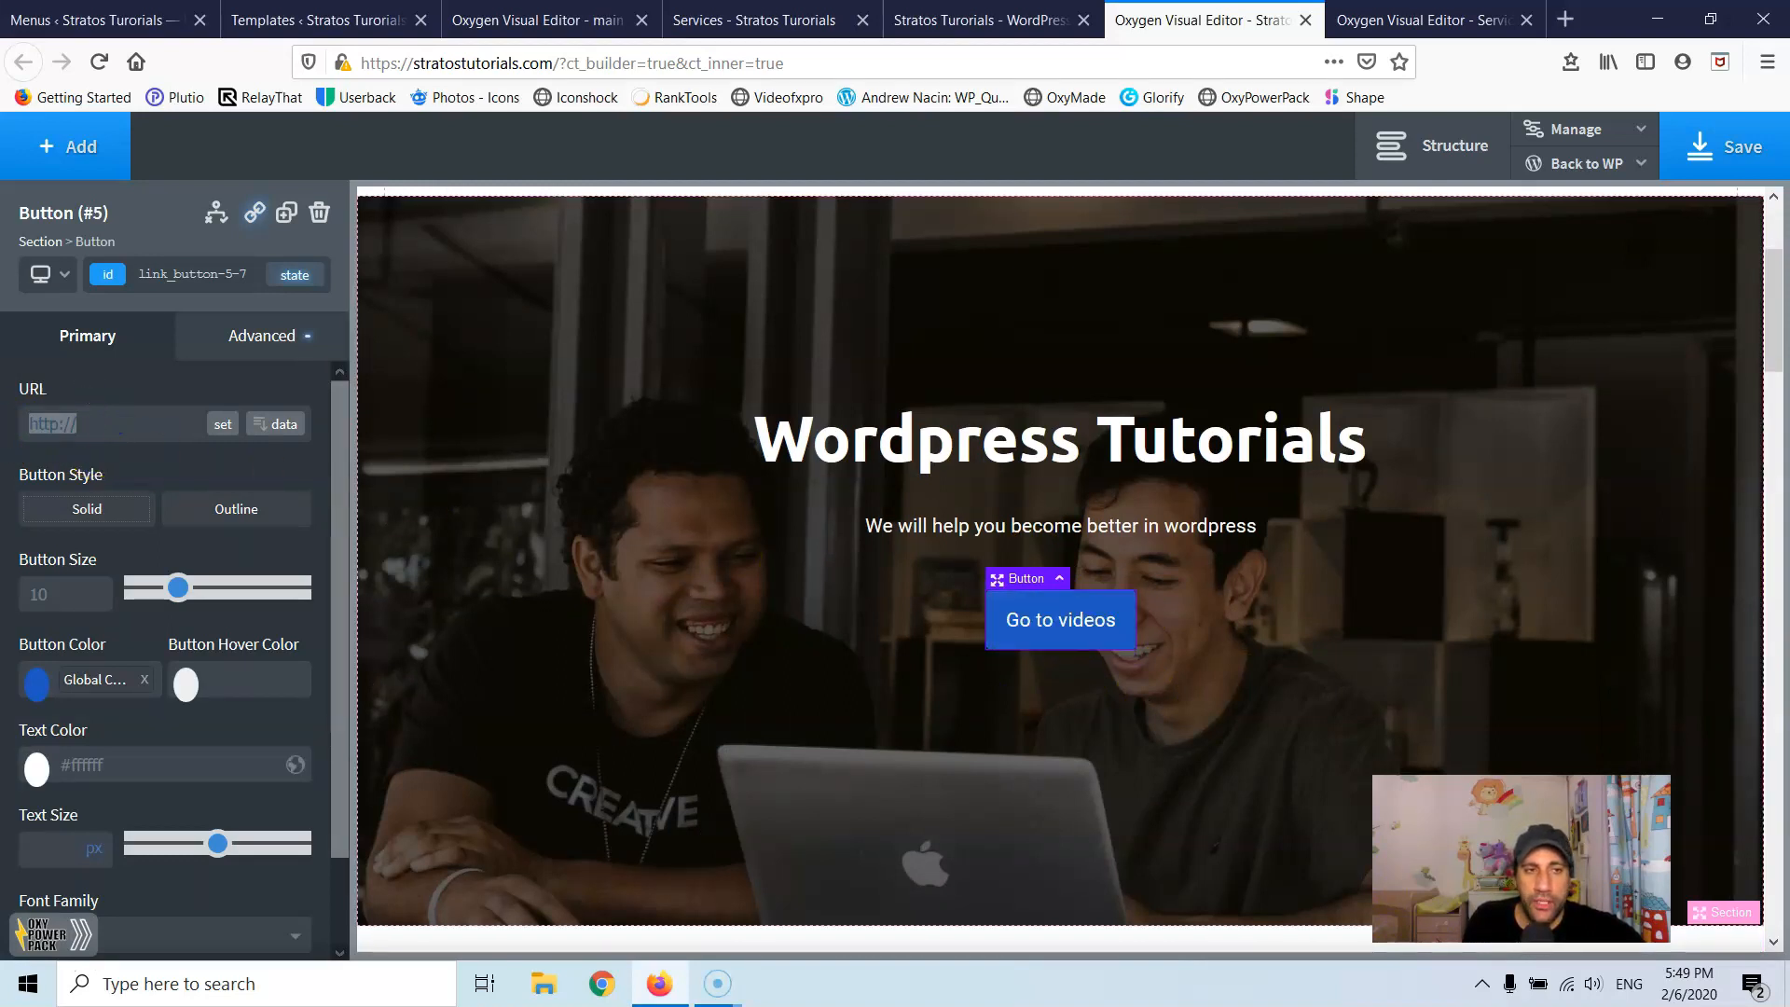
{"action": "key", "text": "ctrl+v"}
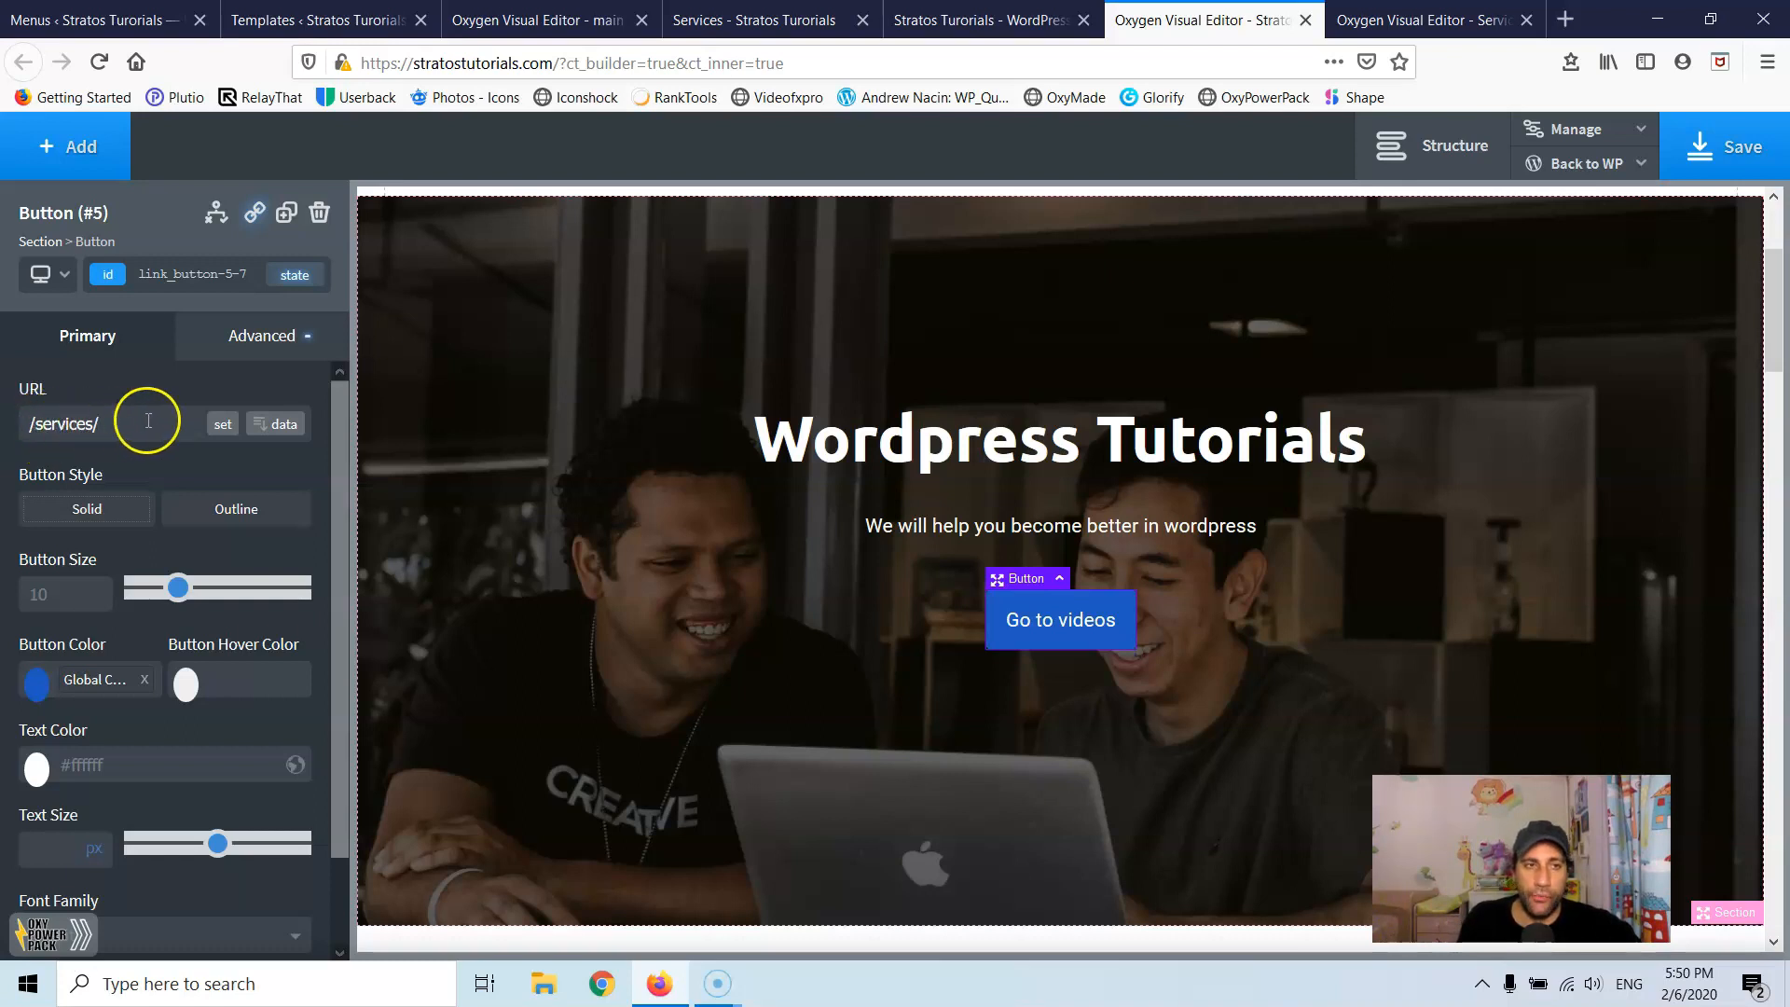
{"action": "type", "text": "#team"}
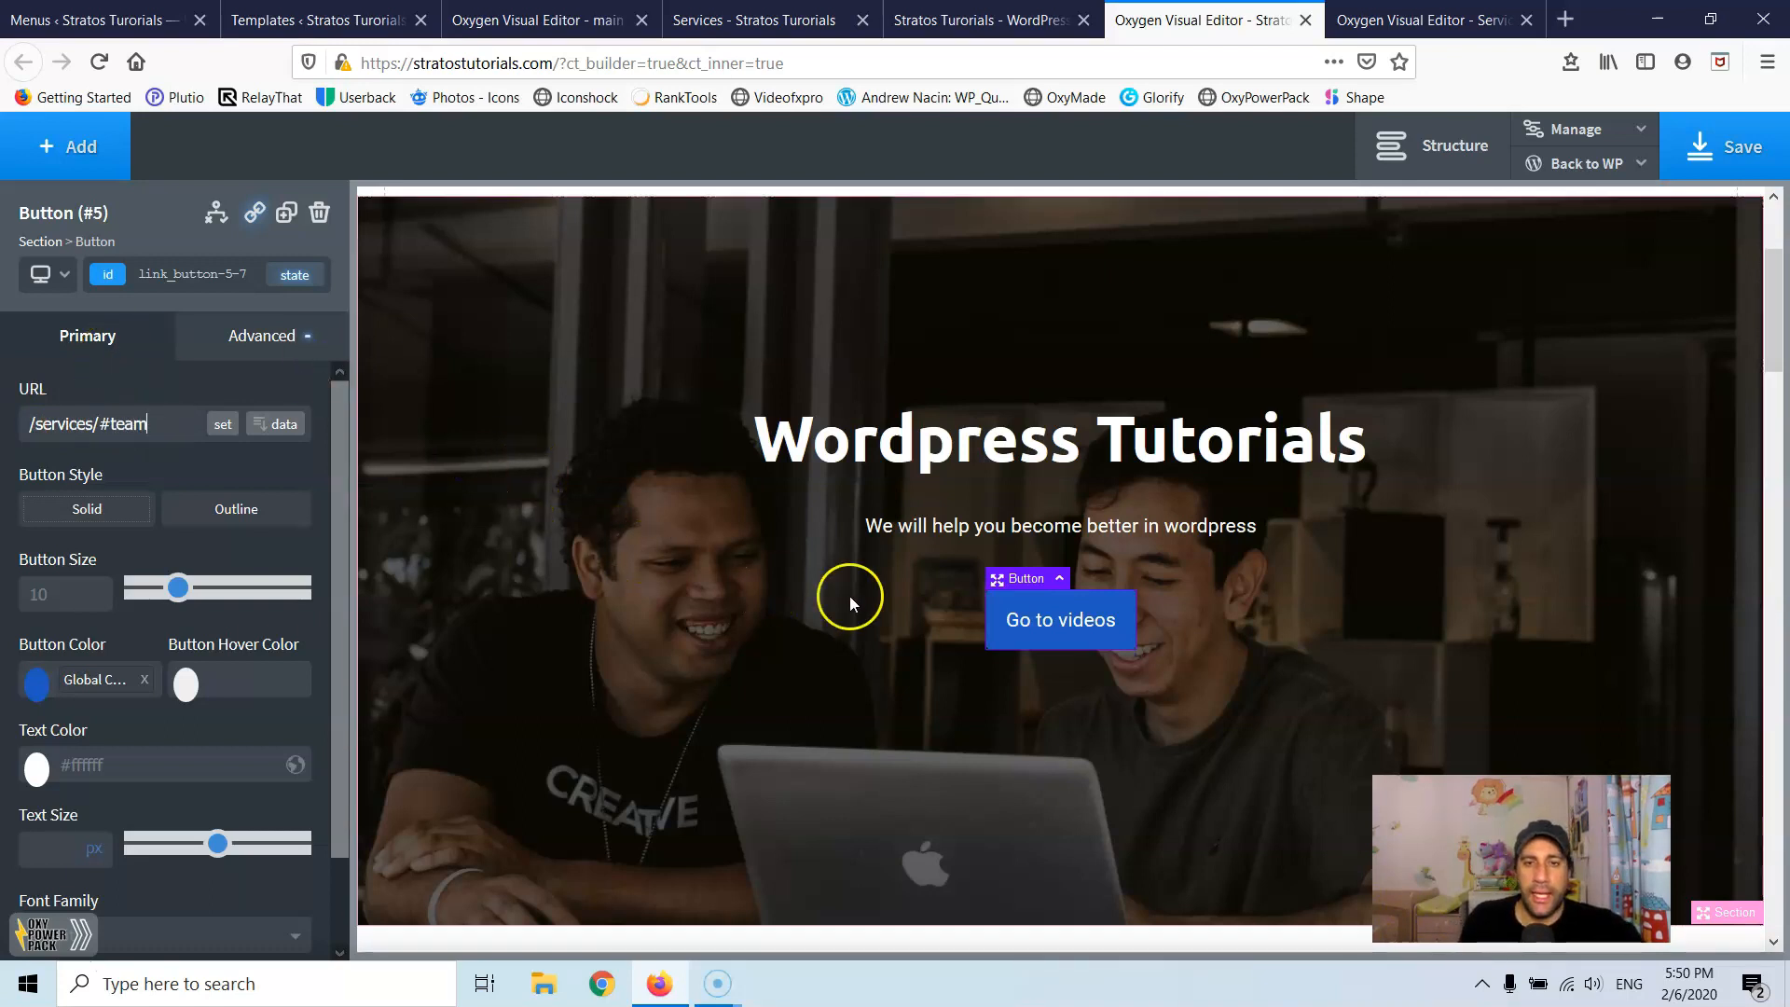
Step: Change the hero button's text to "Meet the team" and save the homepage
{"action": "double_click", "coordinate": [1081, 624]}
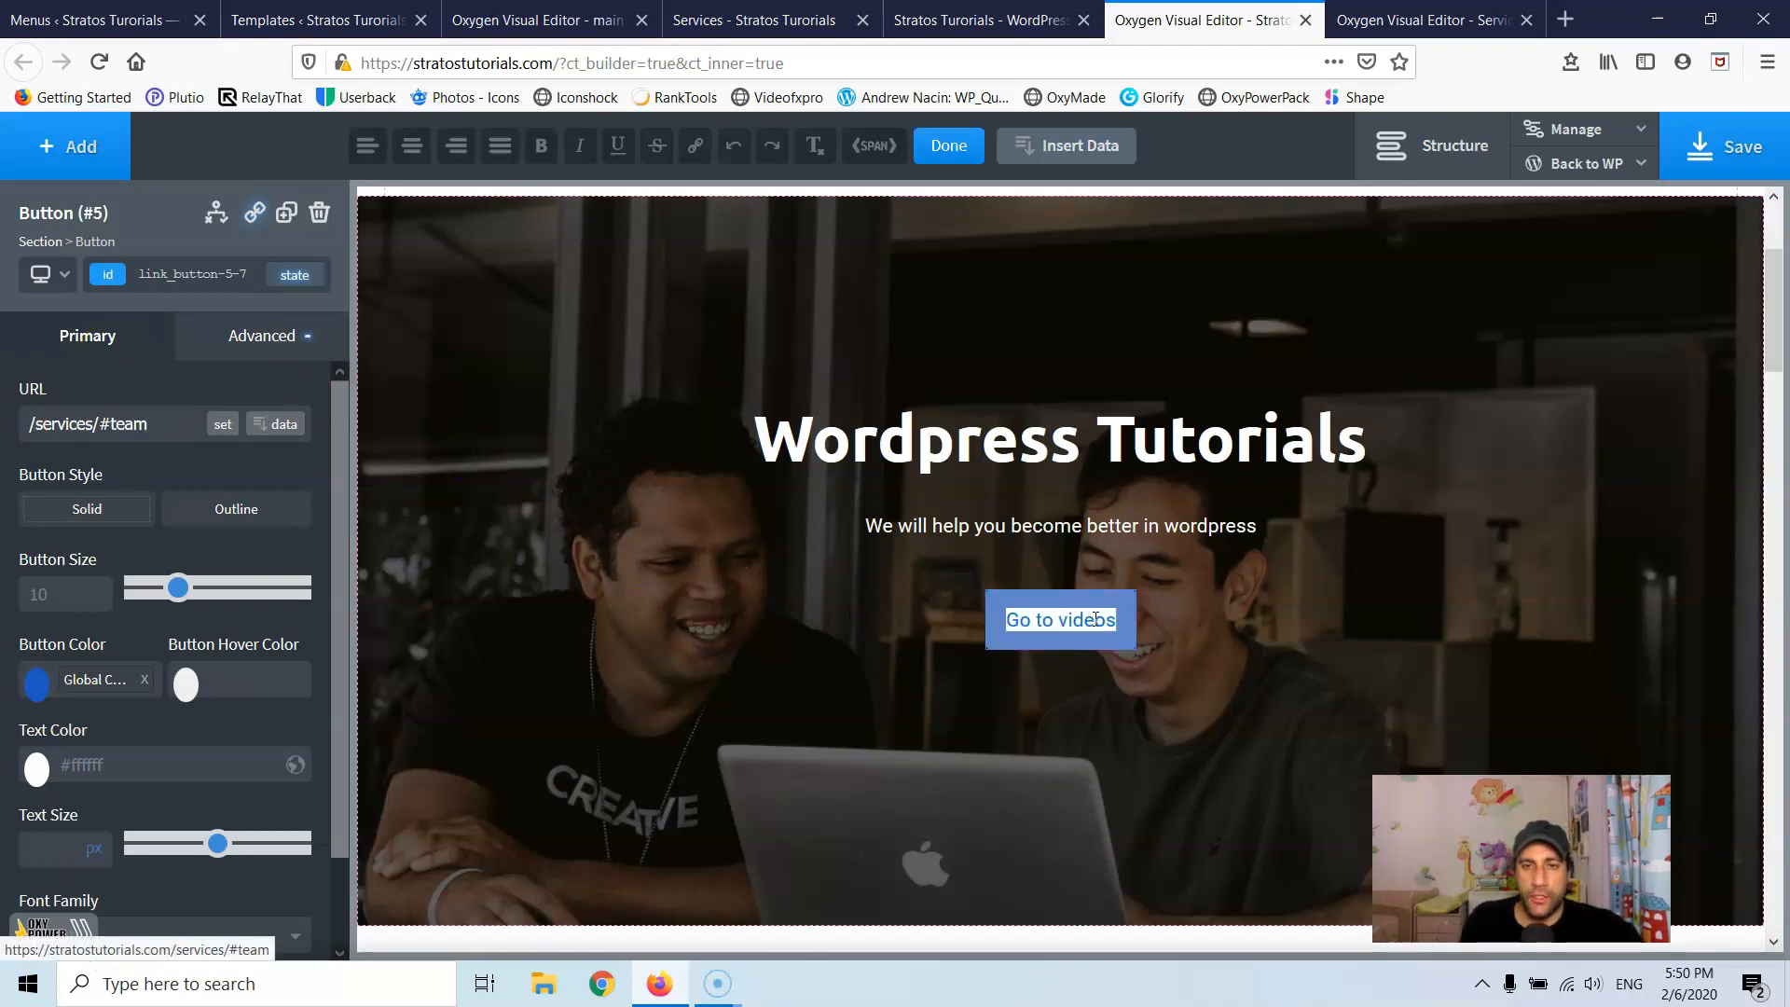
{"action": "type", "text": "Me"}
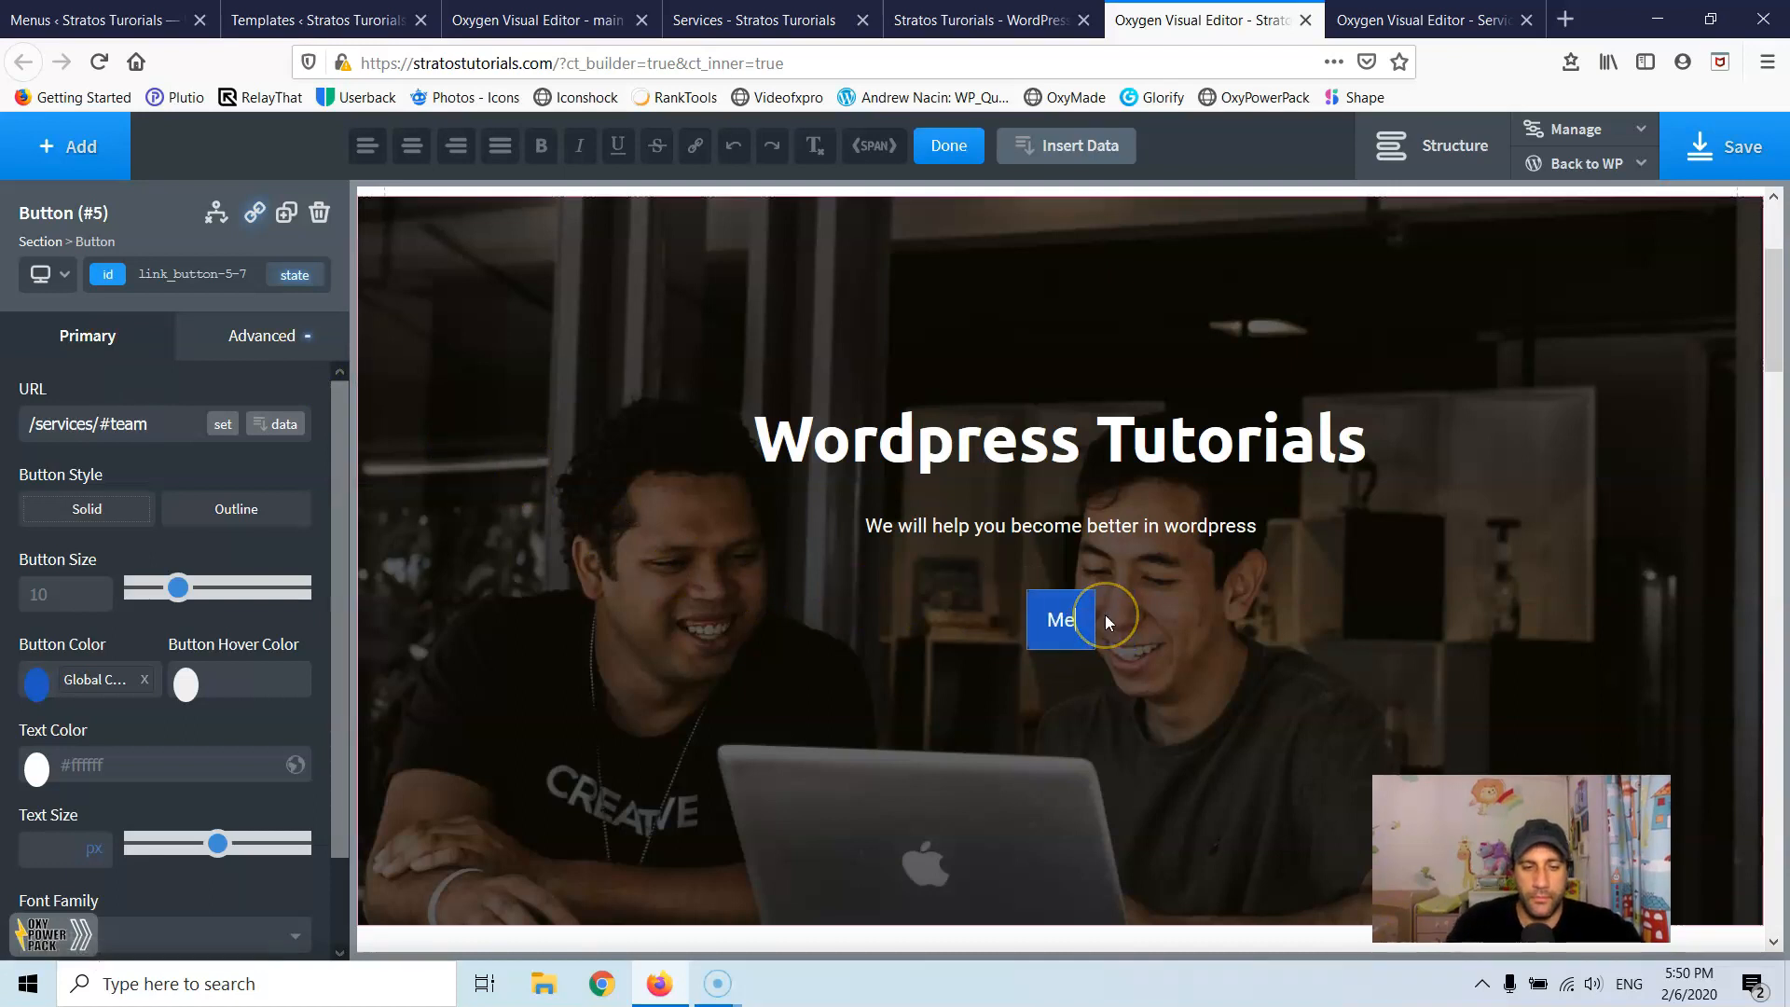
{"action": "type", "text": "at the"}
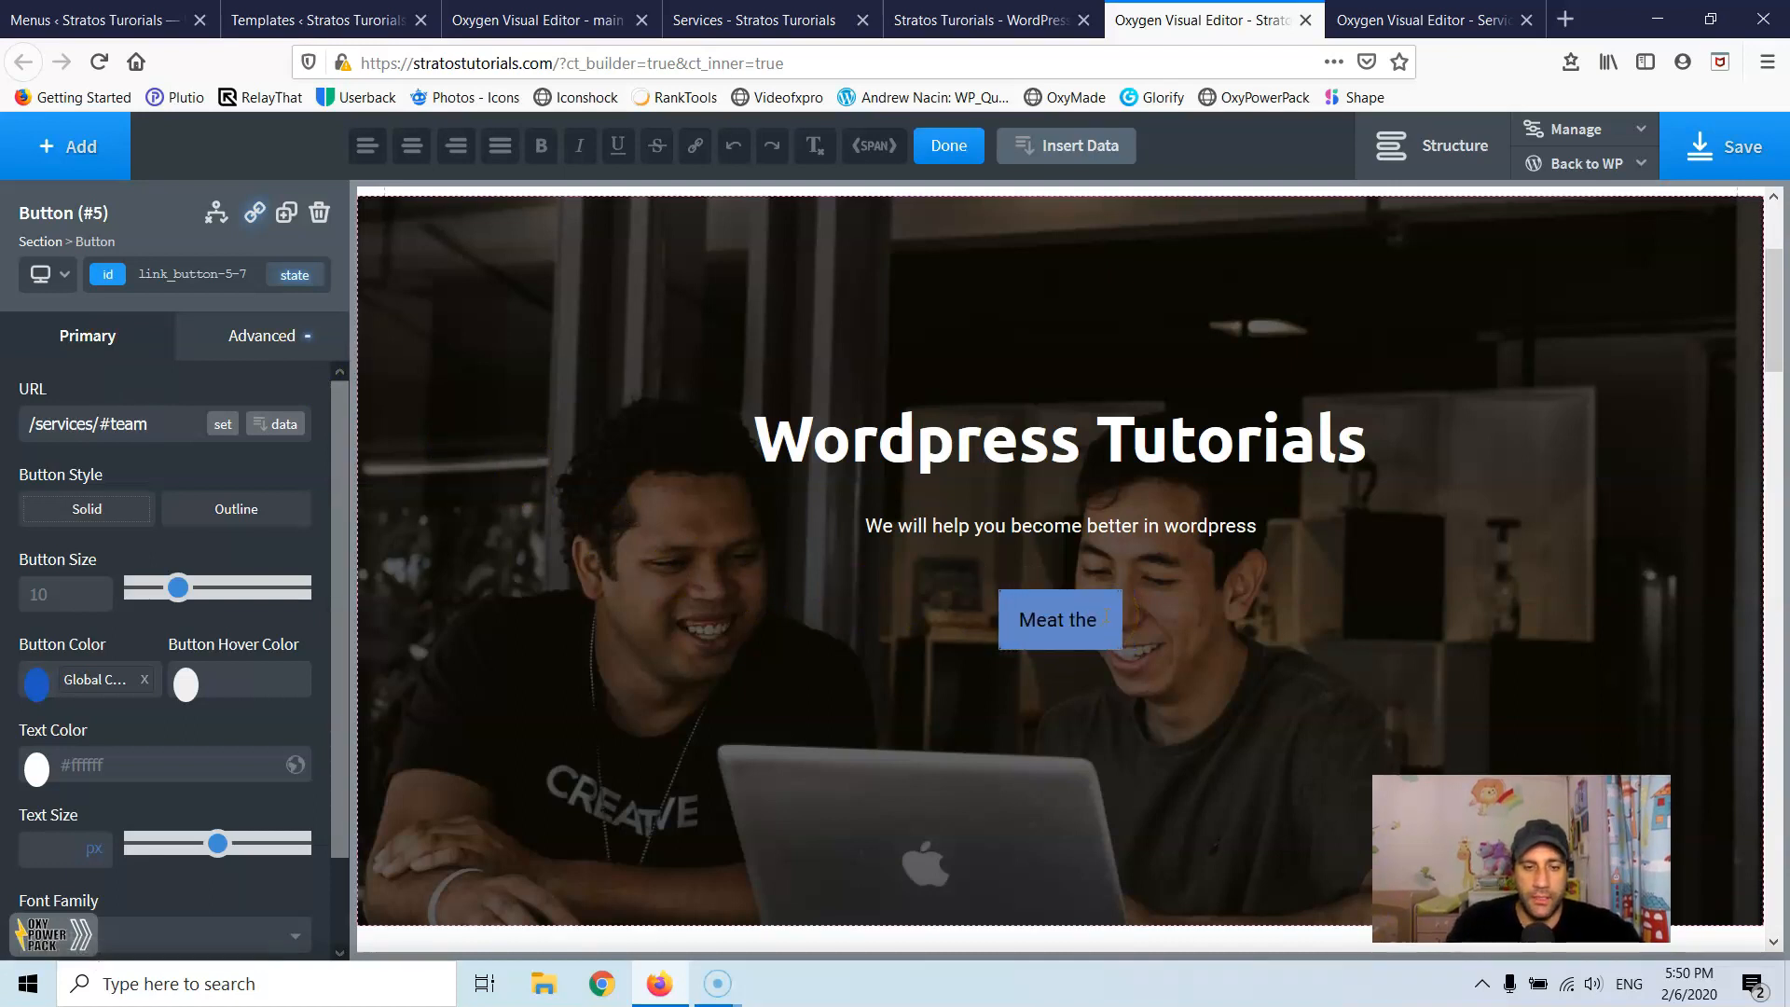
{"action": "type", "text": " team"}
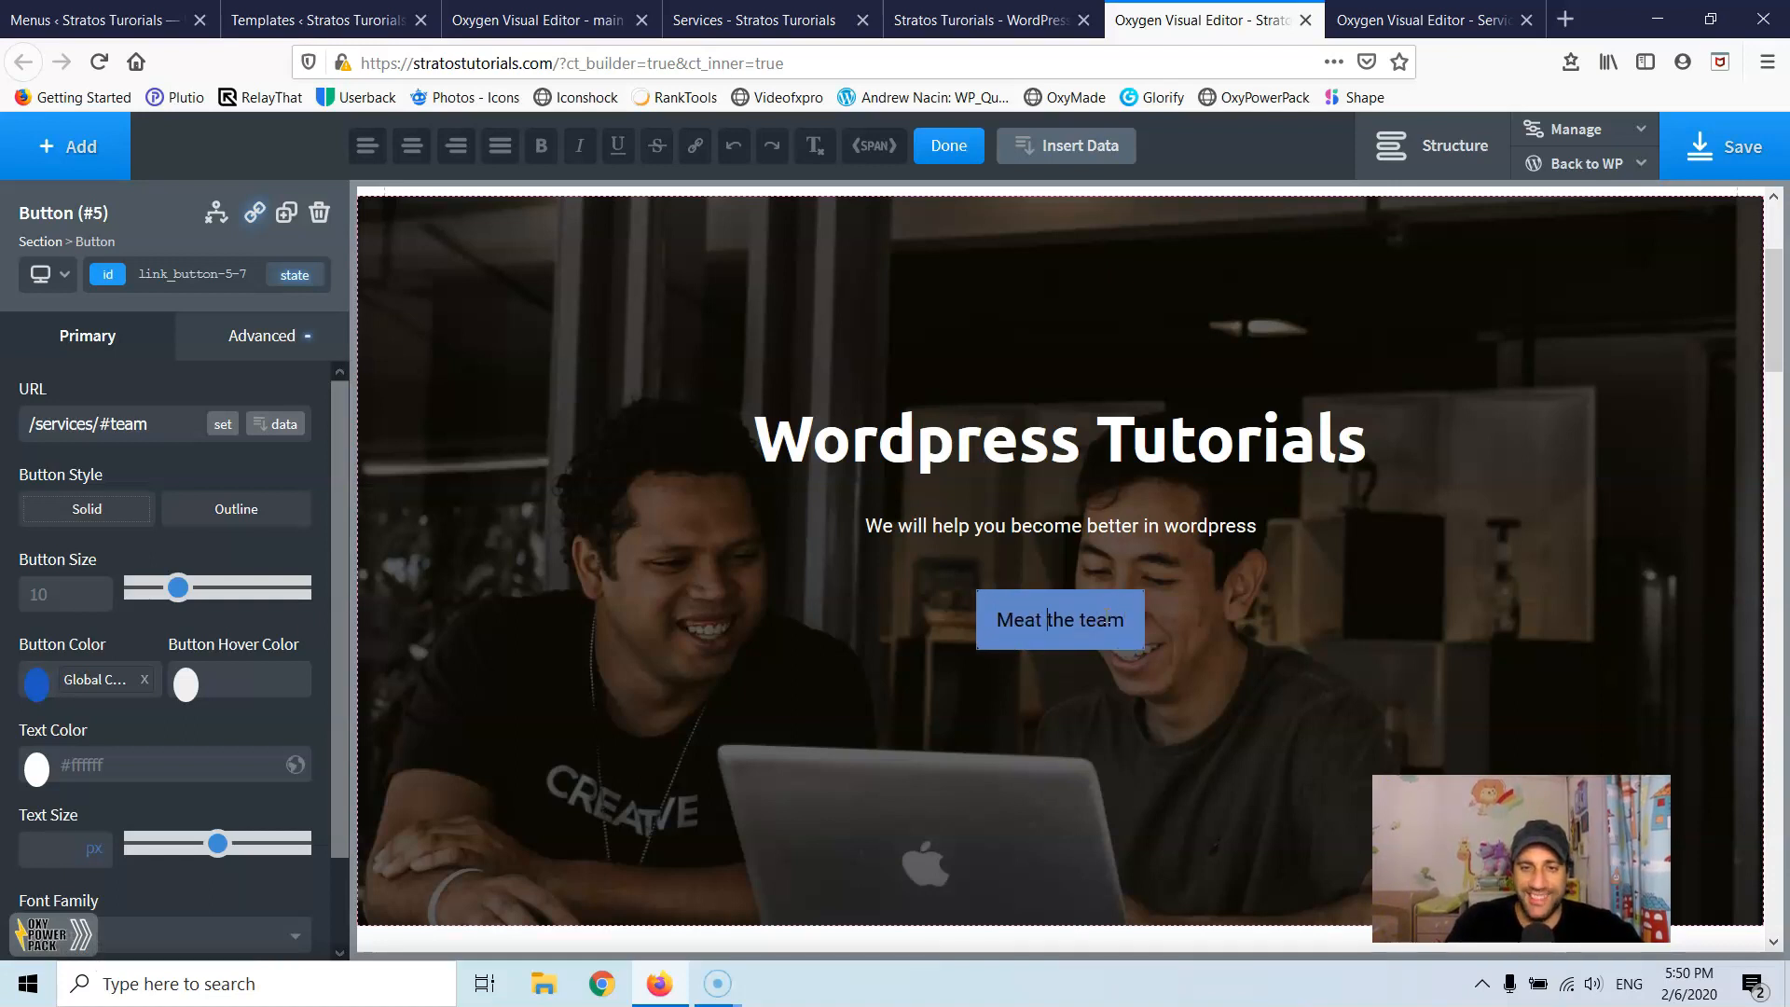
{"action": "key", "text": "Left"}
{"action": "key", "text": "Left"}
{"action": "key", "text": "Left"}
{"action": "key", "text": "Left"}
{"action": "key", "text": "Left"}
{"action": "key", "text": "Left"}
{"action": "key", "text": "Left"}
{"action": "key", "text": "Left"}
{"action": "key", "text": "Left"}
{"action": "key", "text": "Left"}
{"action": "key", "text": "BackSpace"}
{"action": "type", "text": "e"}
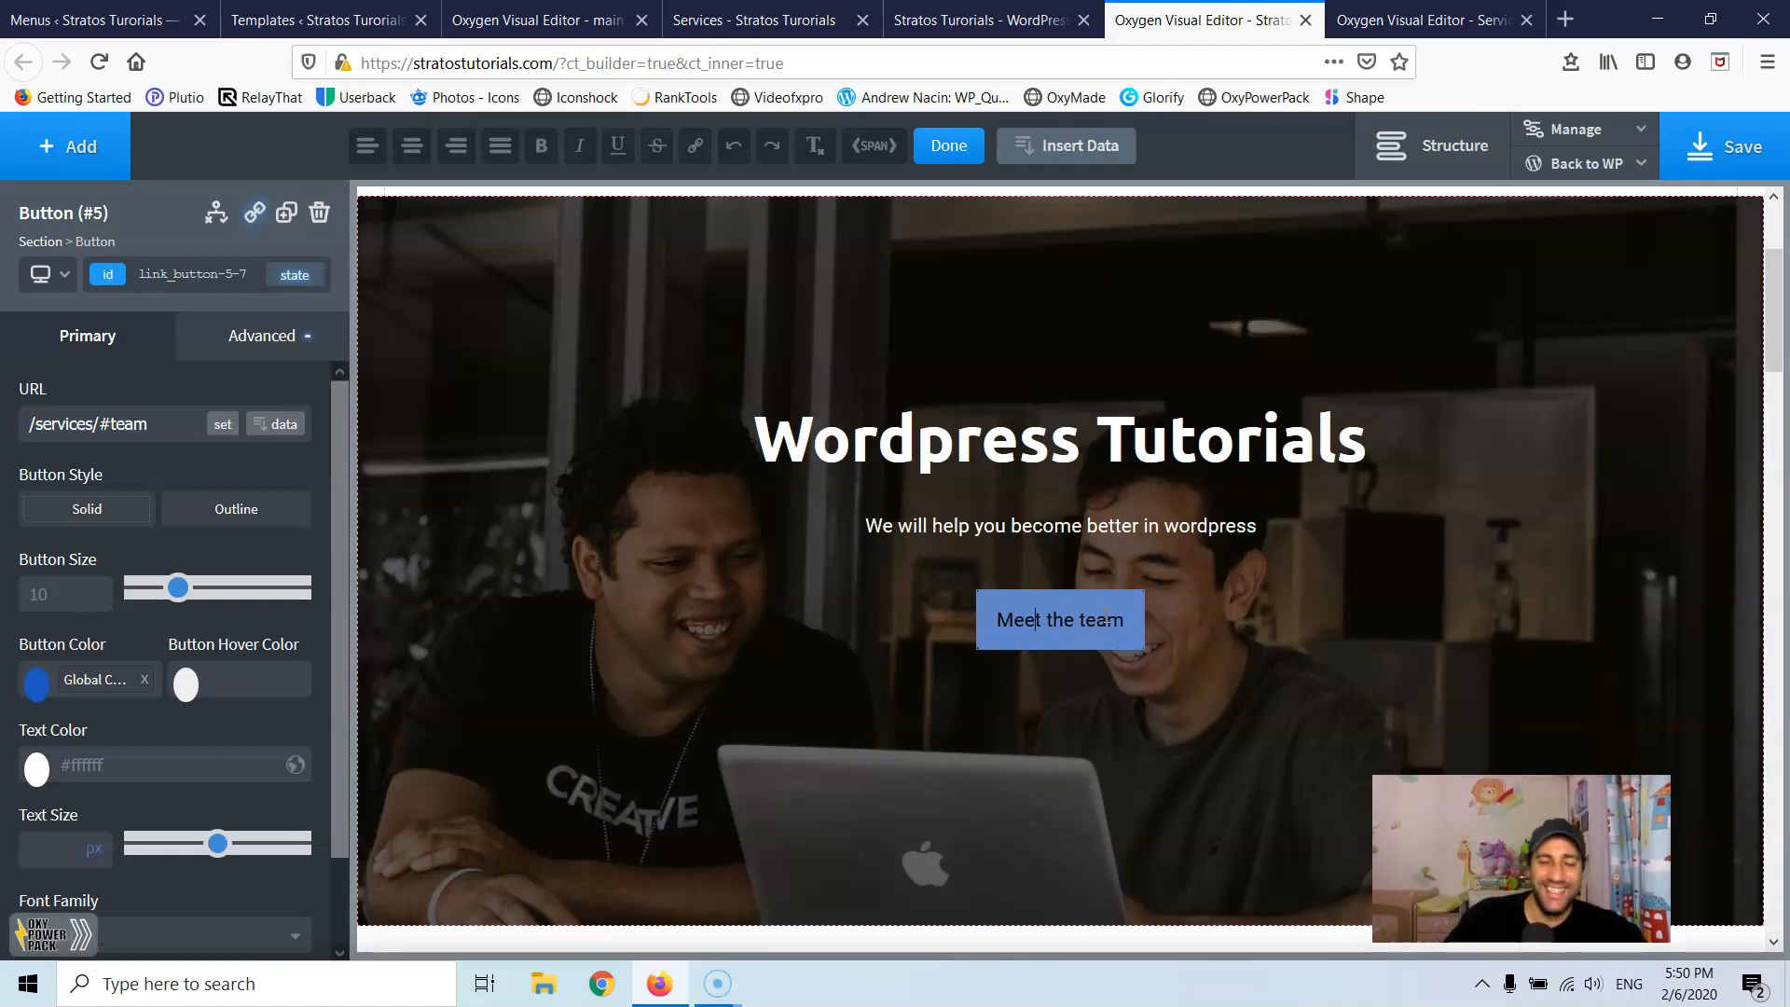
{"action": "left_click", "coordinate": [1721, 154]}
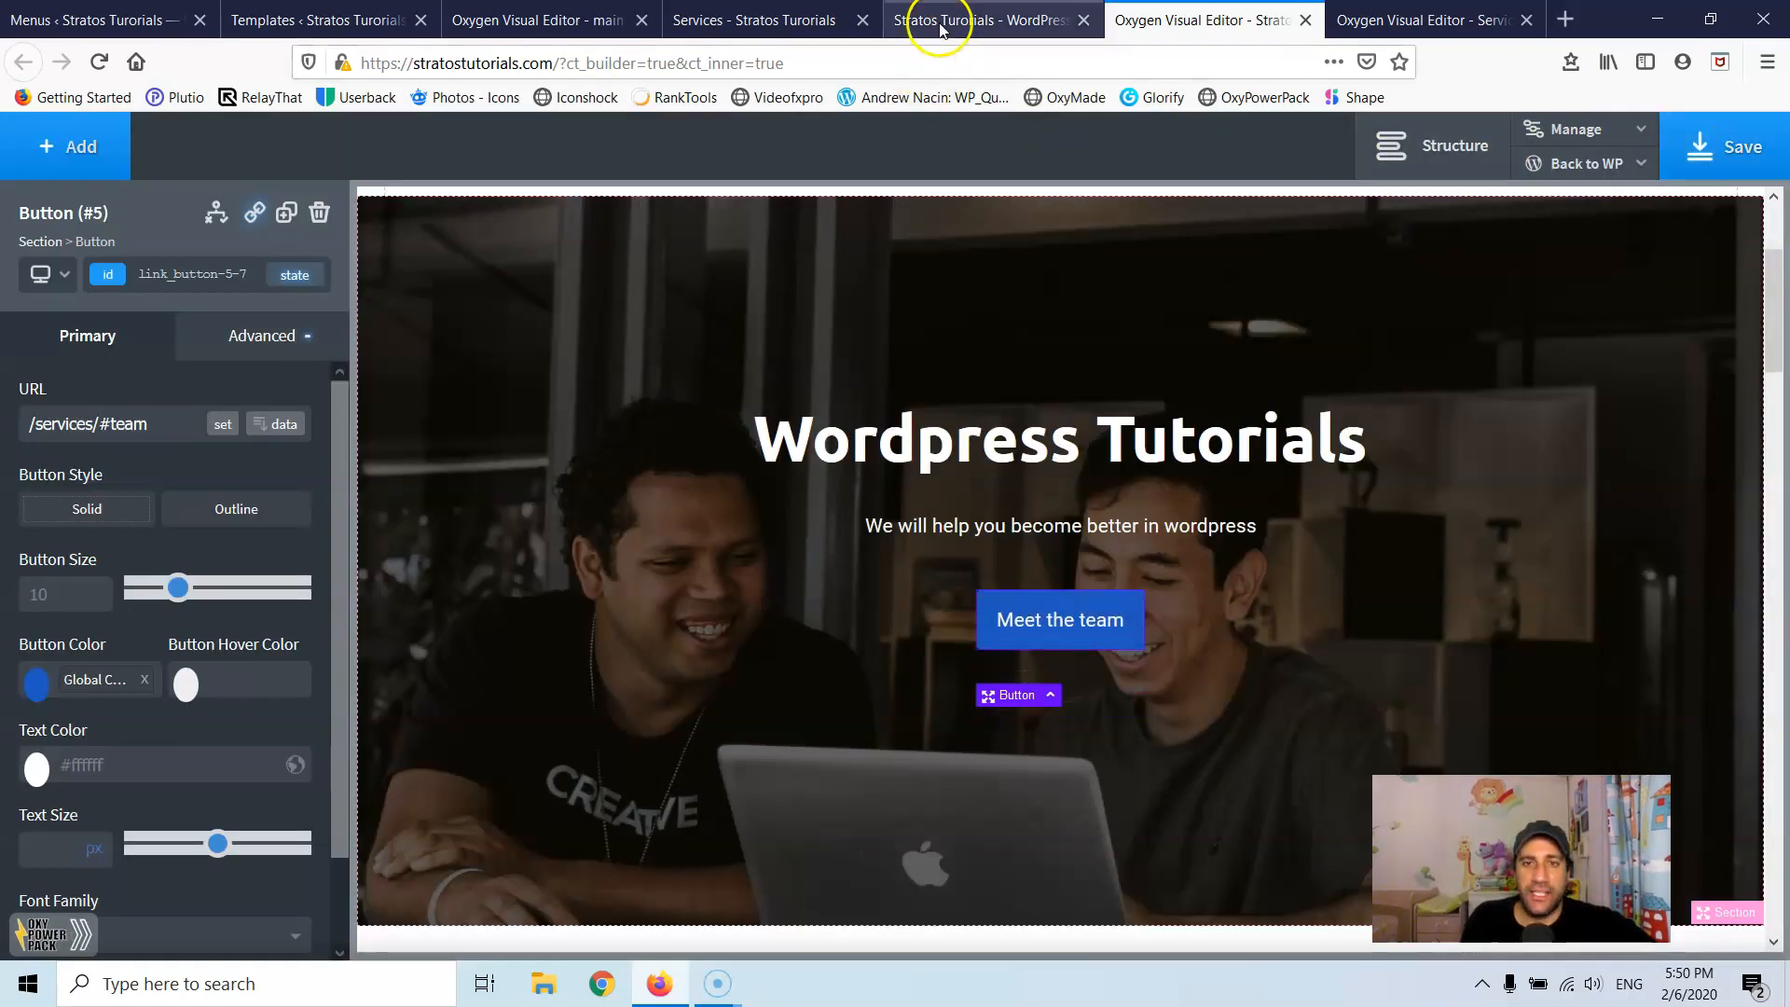
Step: Reload the live homepage, follow the "Meet the team" button, and examine the Services page around the team section
{"action": "left_click", "coordinate": [927, 18]}
{"action": "left_click", "coordinate": [97, 62]}
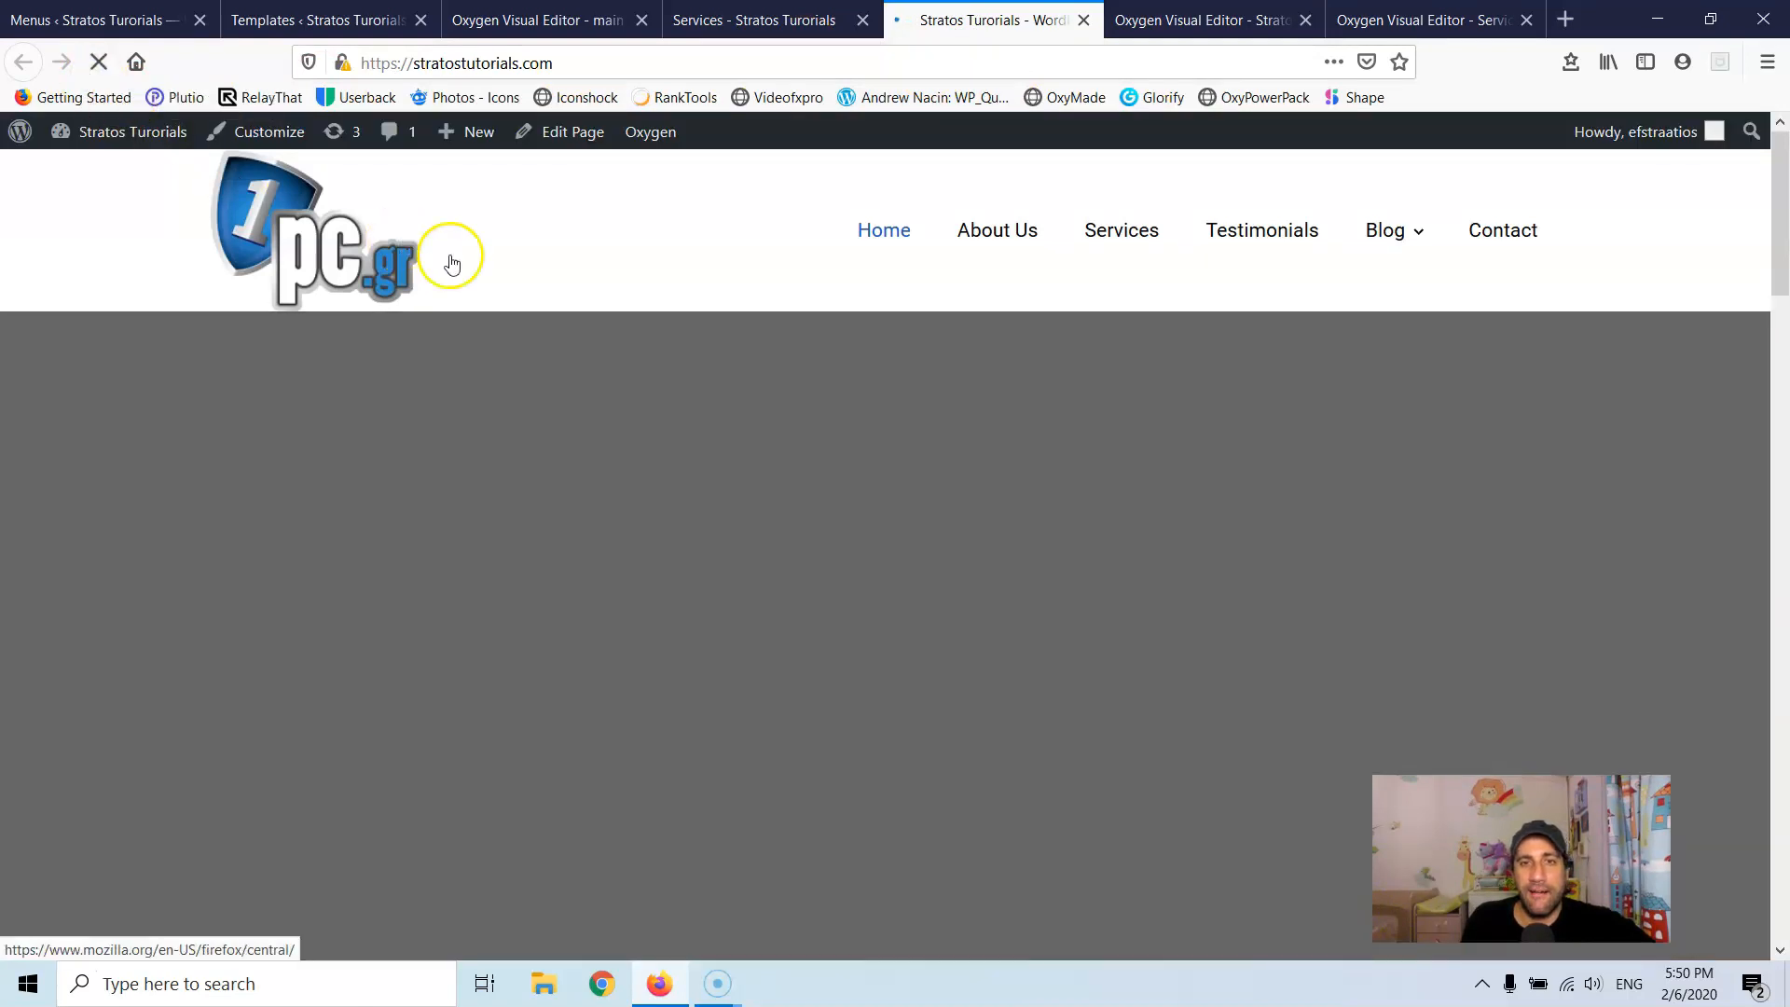
{"action": "scroll", "coordinate": [820, 410], "scroll_direction": "down", "scroll_amount": 2}
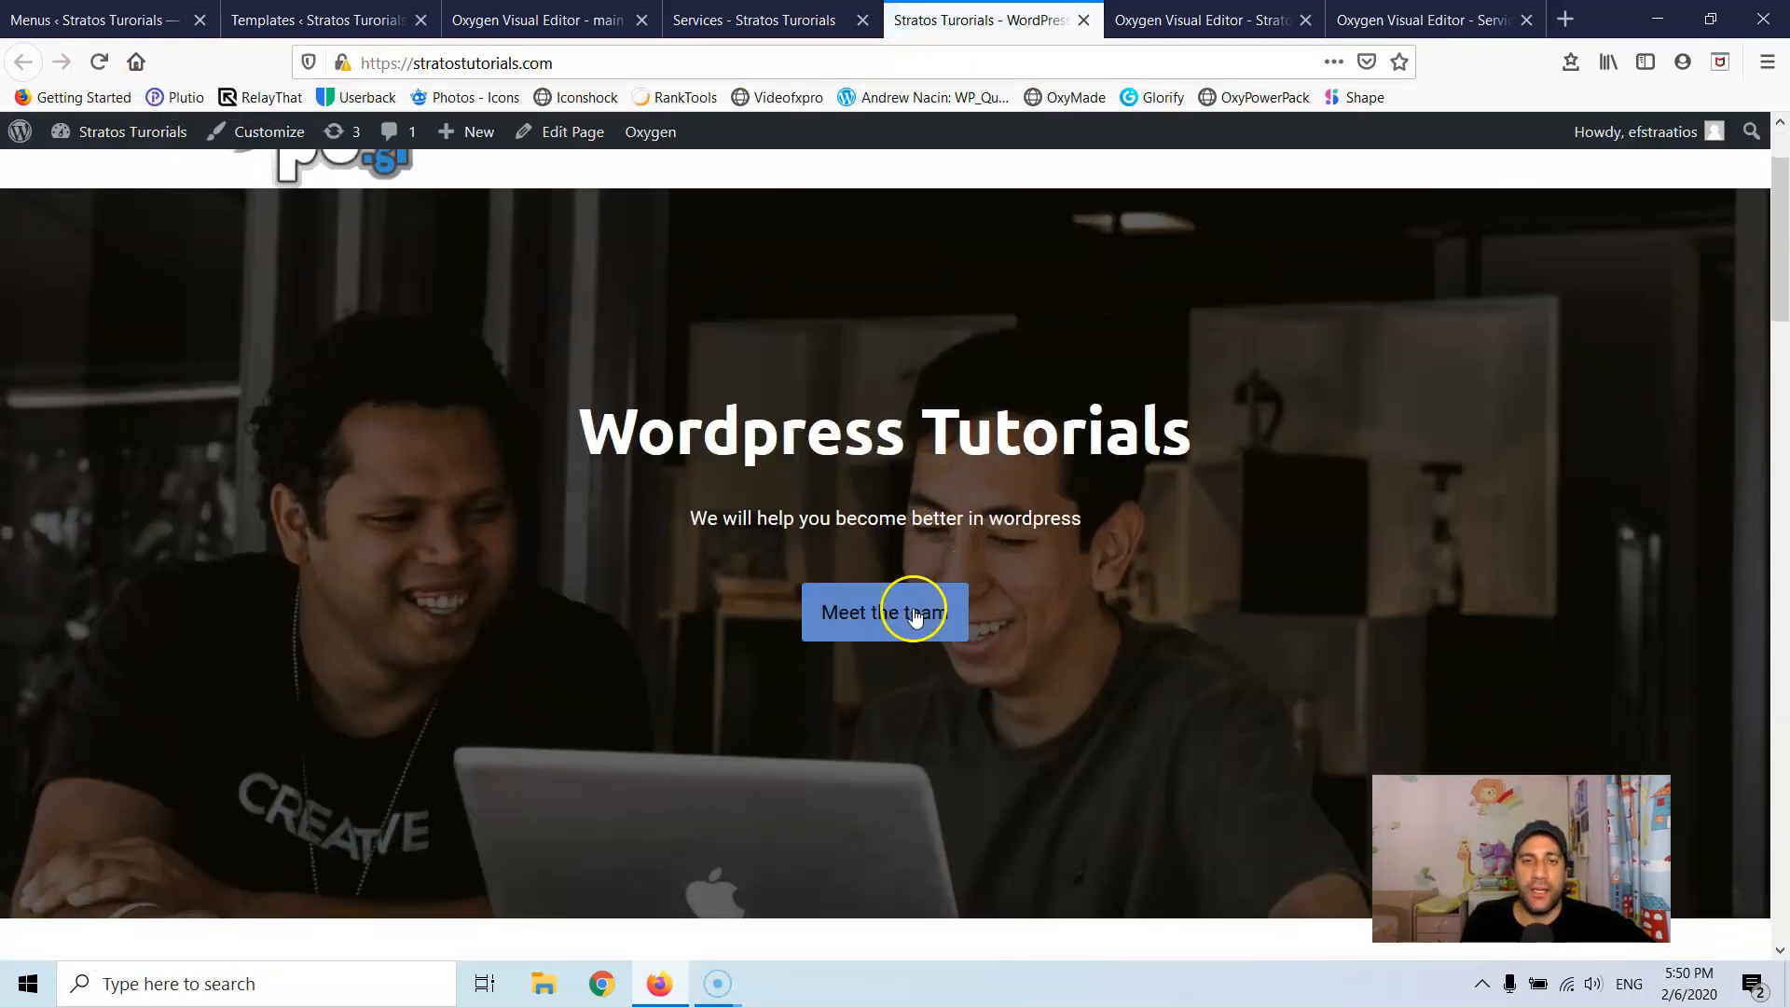
{"action": "left_click", "coordinate": [890, 615]}
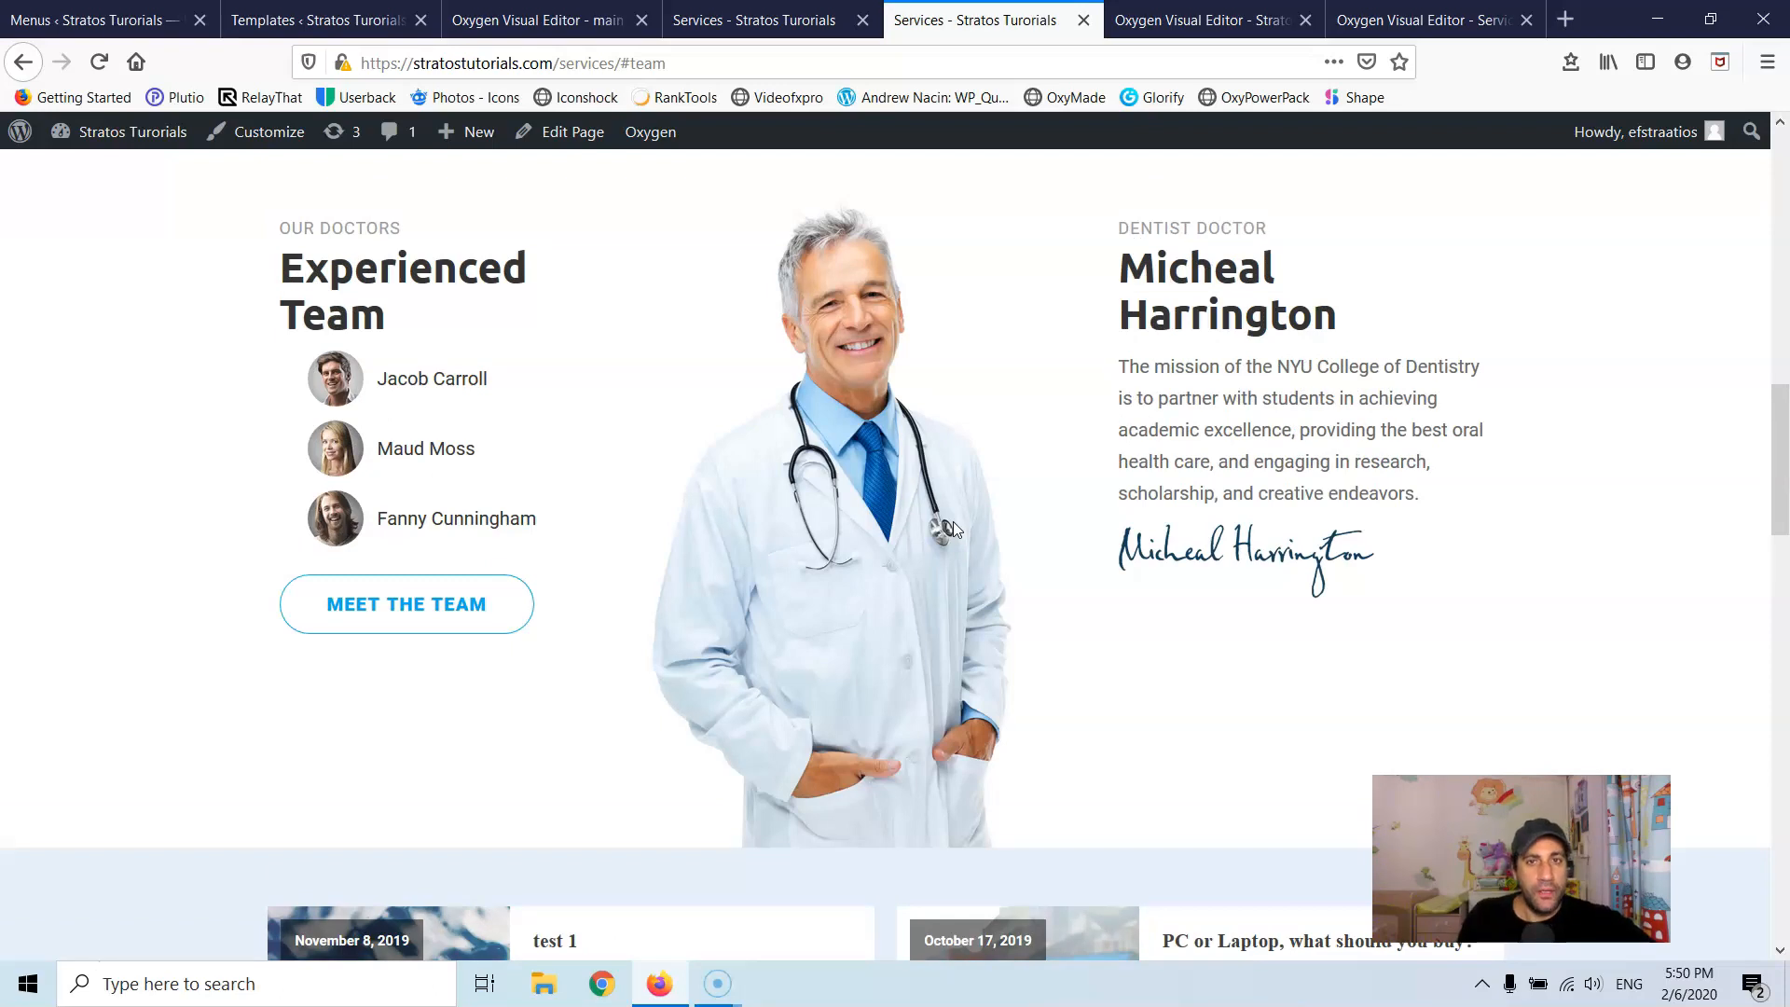
{"action": "scroll", "coordinate": [953, 520], "scroll_direction": "up", "scroll_amount": 3}
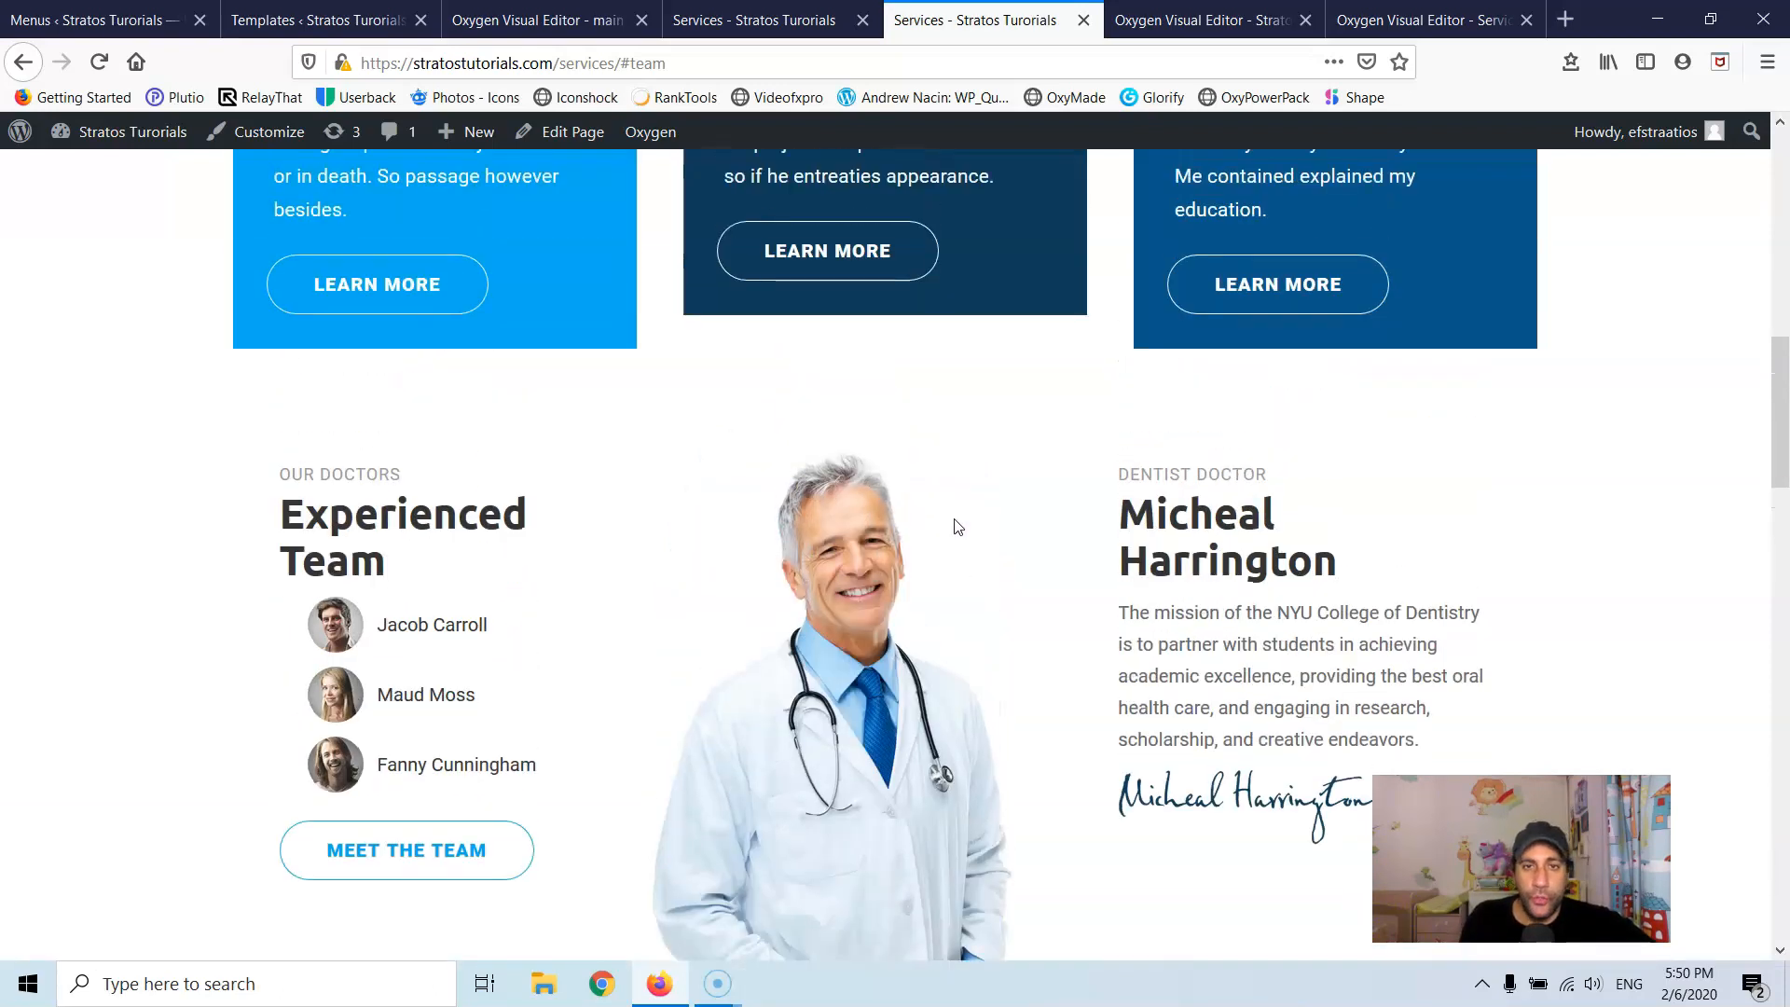
{"action": "scroll", "coordinate": [957, 527], "scroll_direction": "up", "scroll_amount": 4}
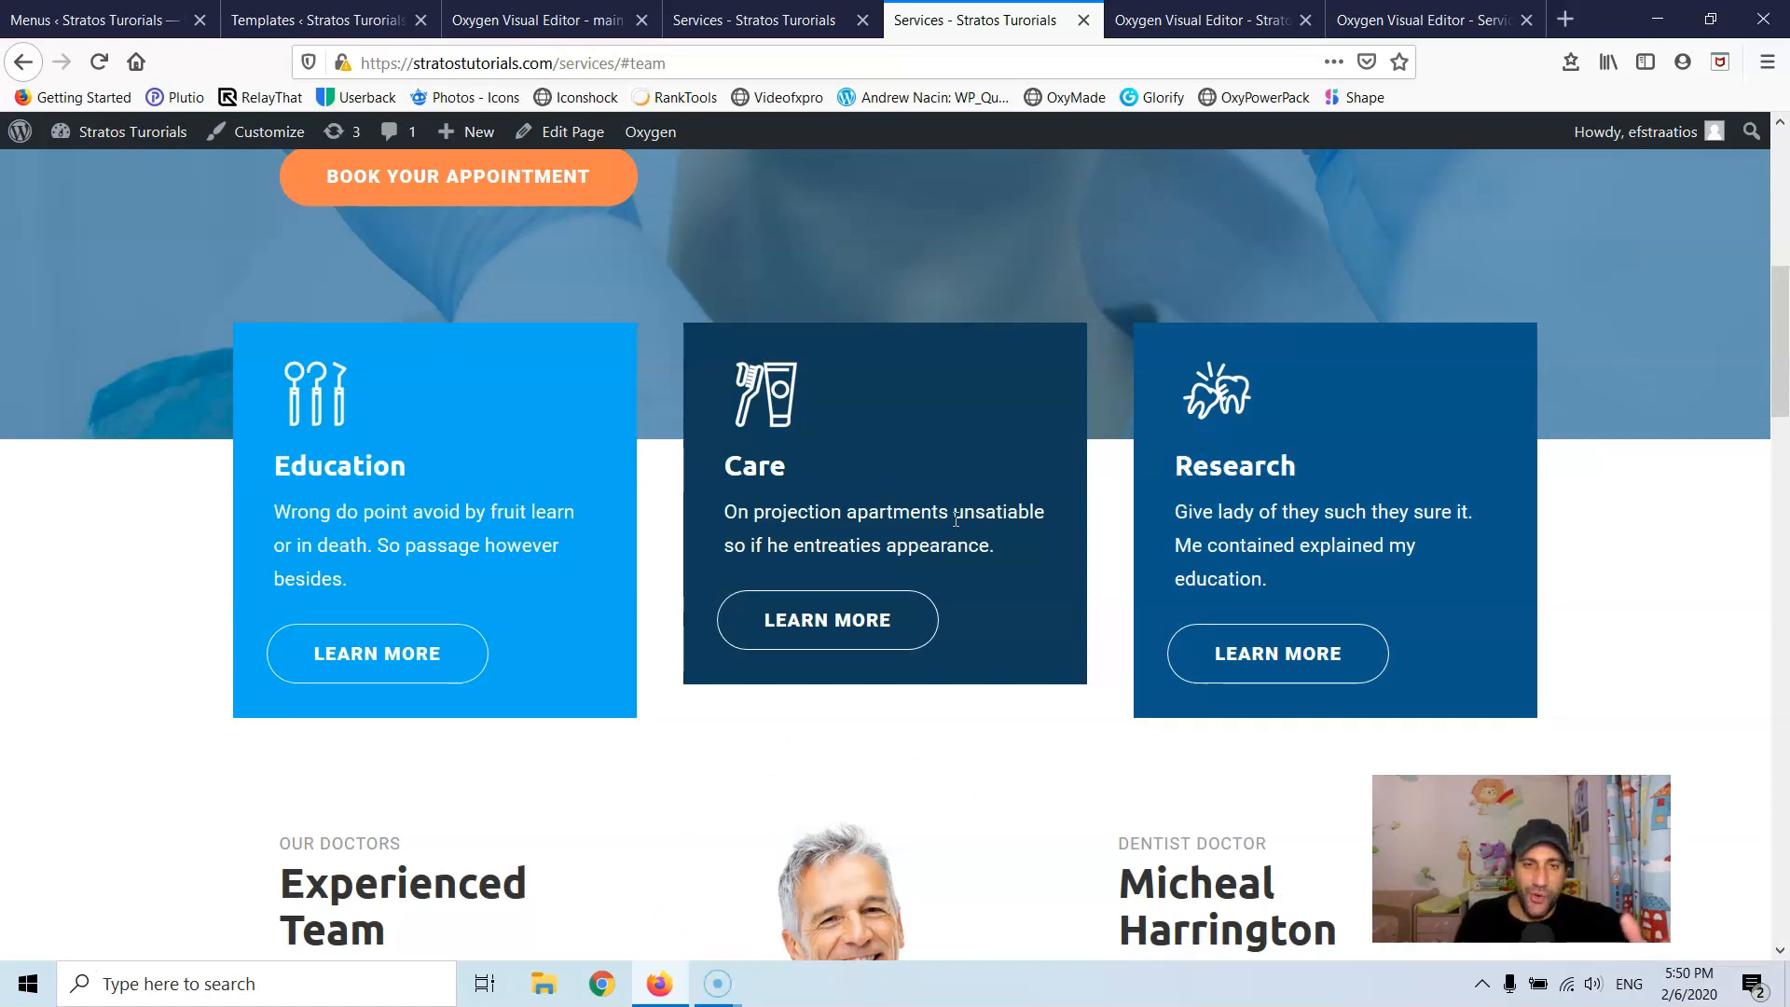
{"action": "scroll", "coordinate": [960, 508], "scroll_direction": "up", "scroll_amount": 3}
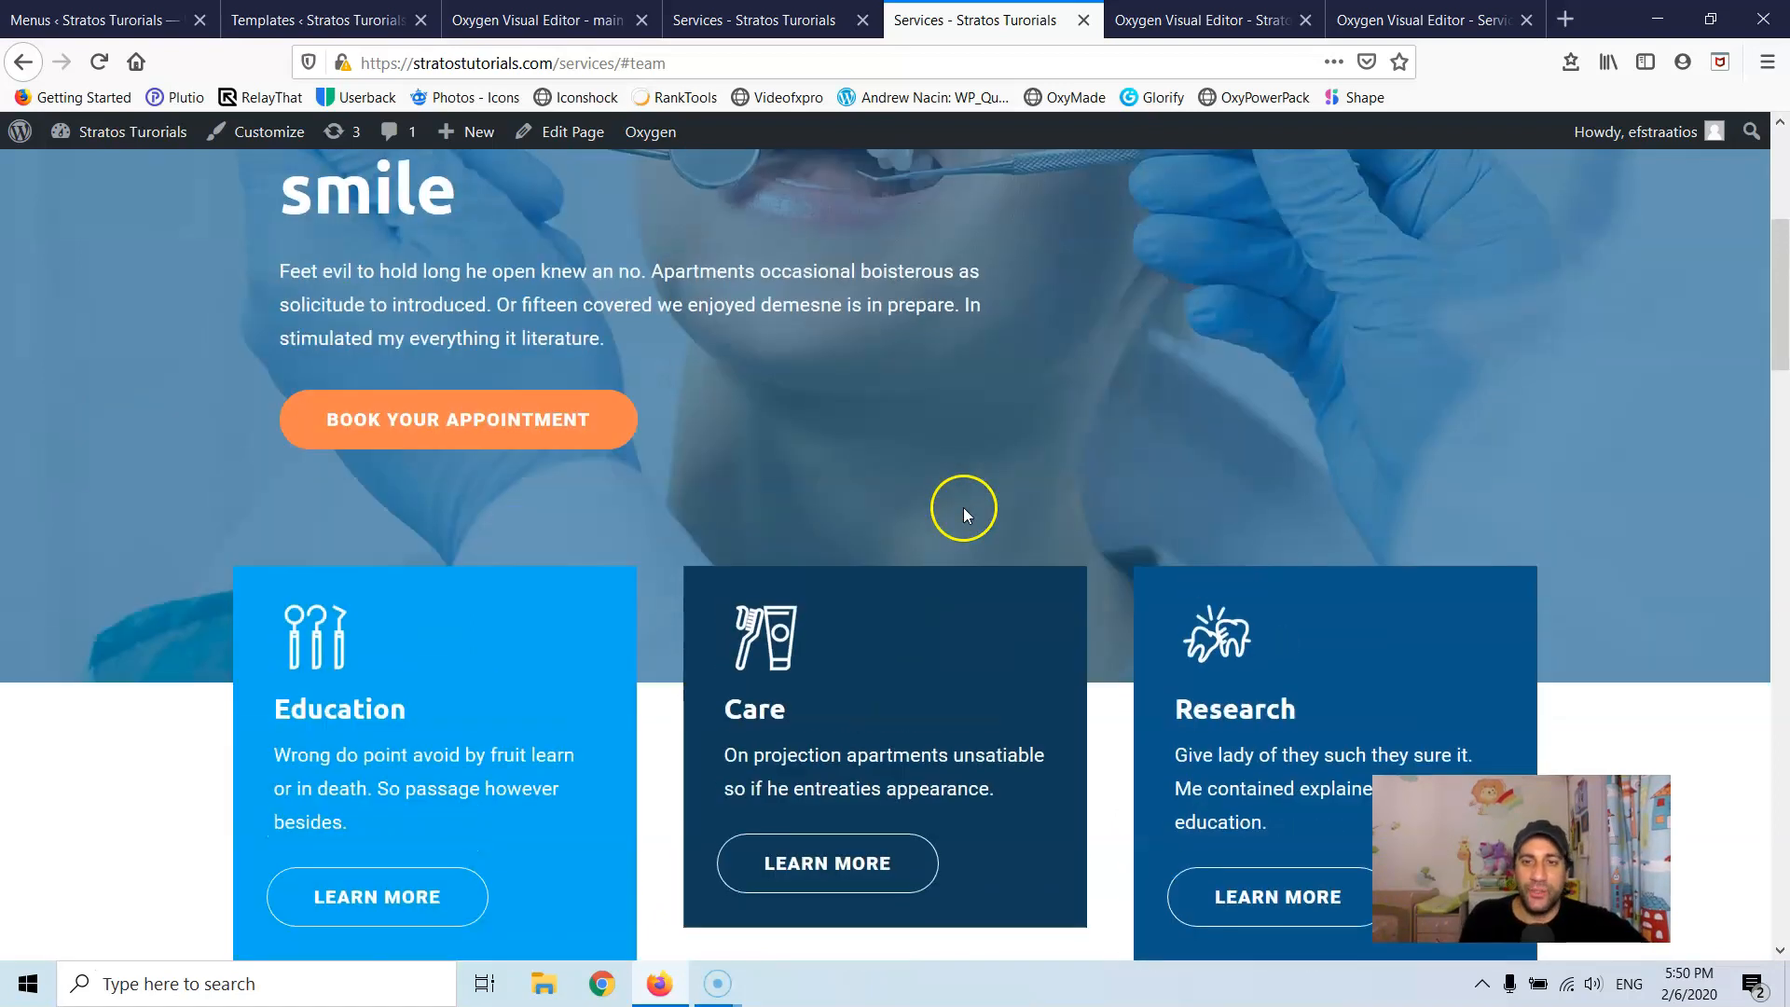
{"action": "scroll", "coordinate": [965, 504], "scroll_direction": "down", "scroll_amount": 5}
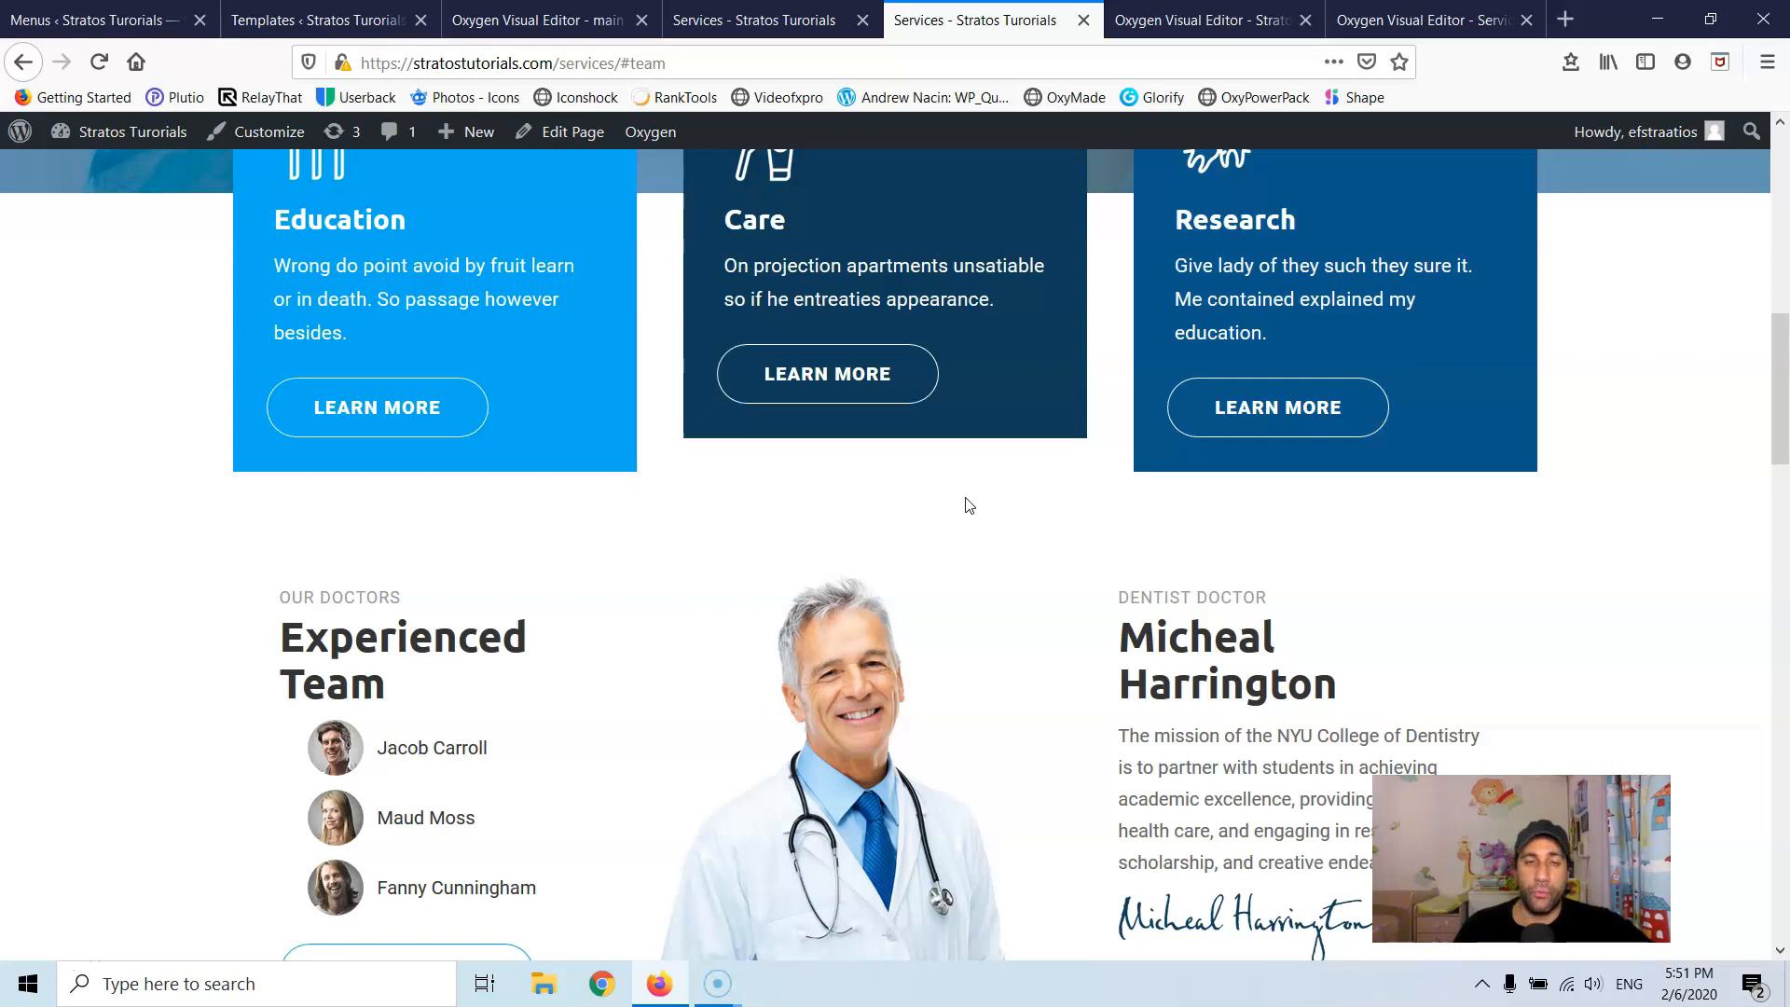
{"action": "left_click", "coordinate": [935, 528]}
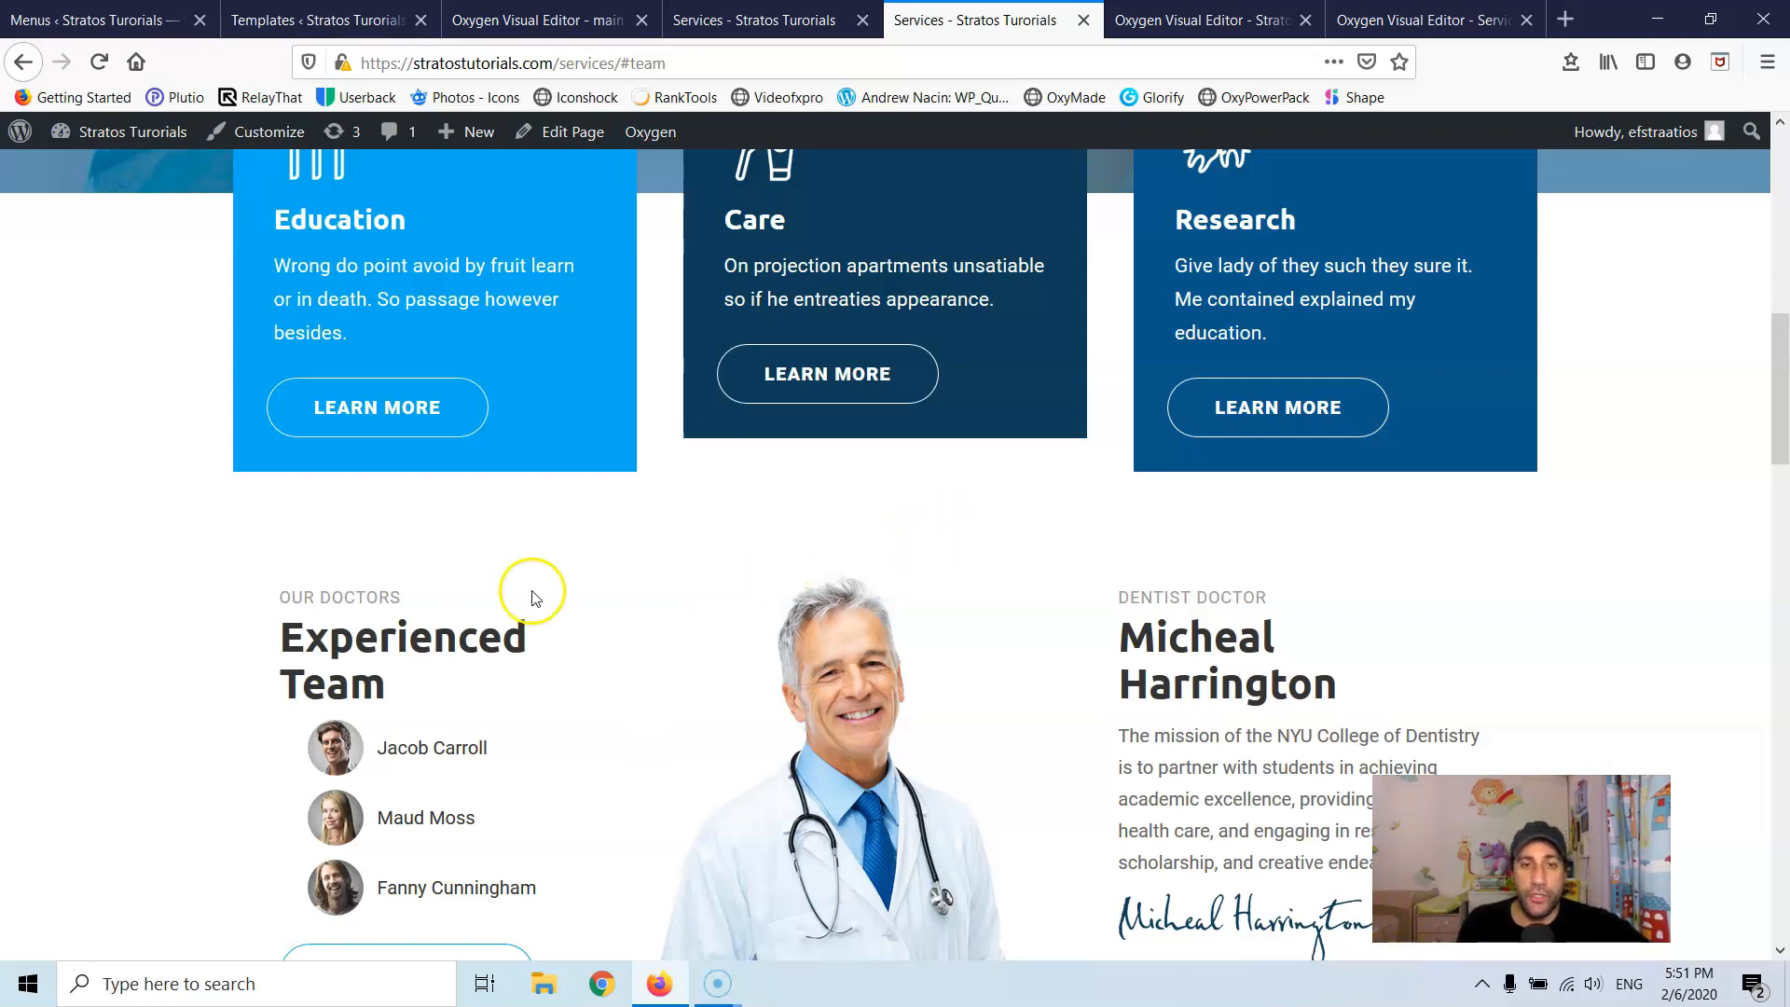